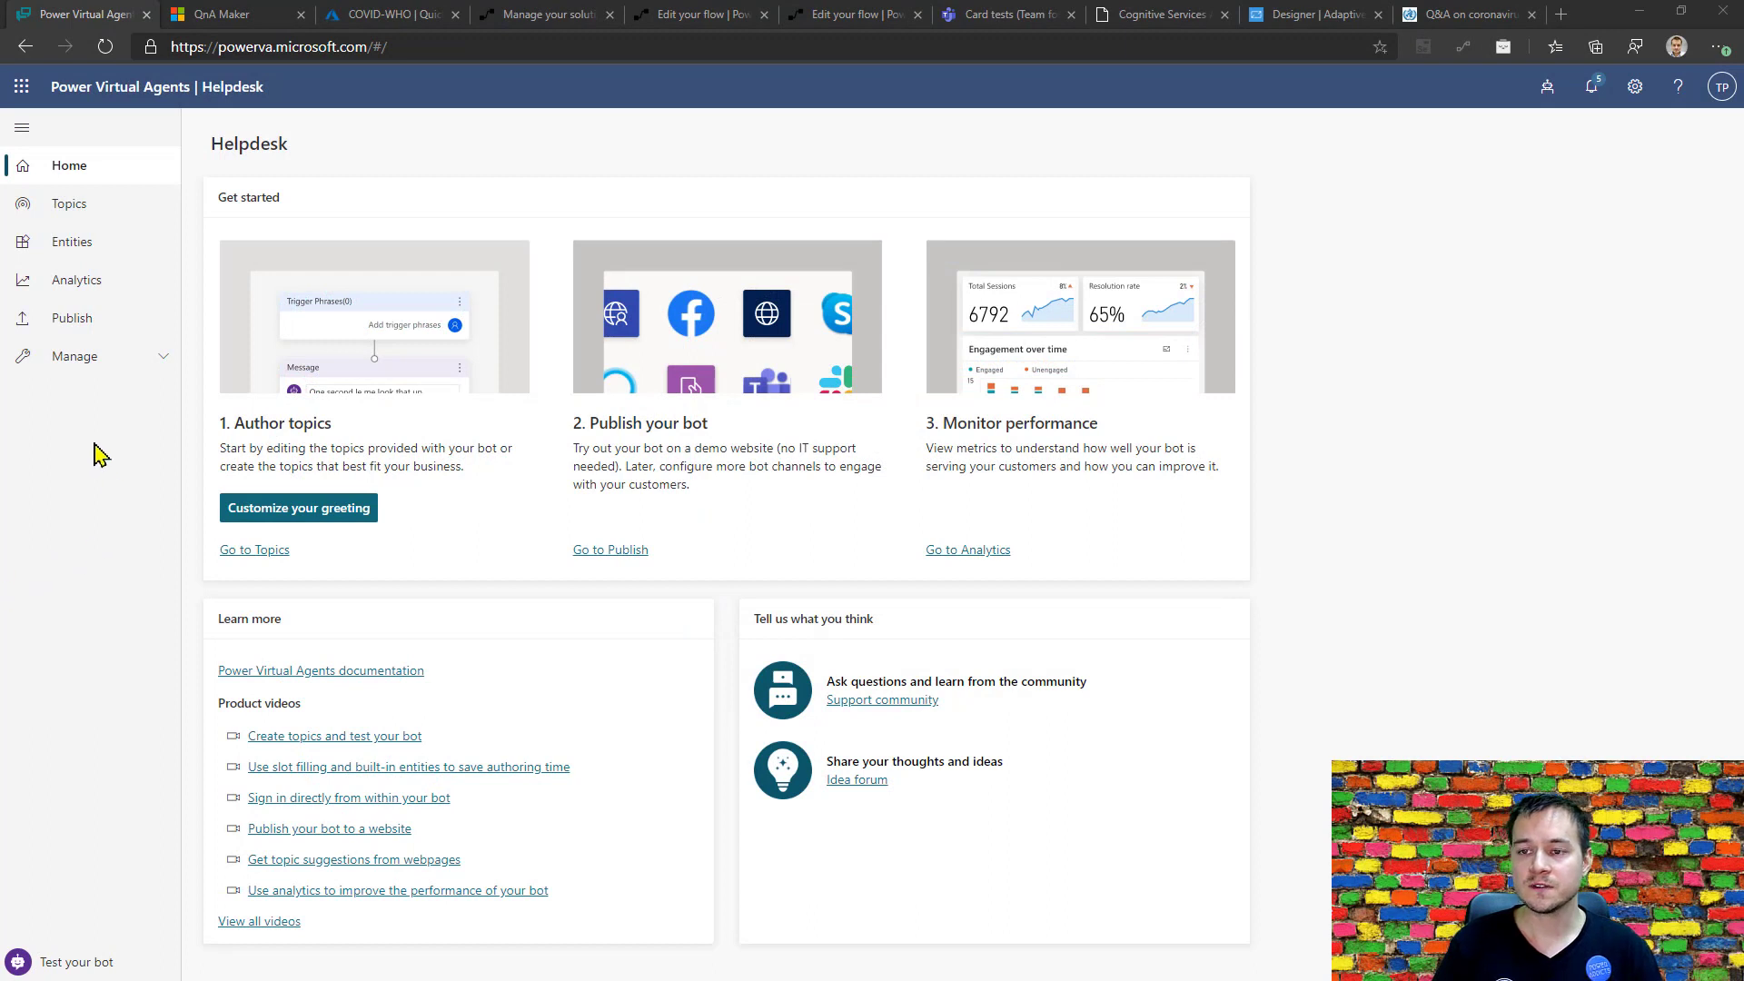
Create a new topic in the Helpdesk bot and enter "Question" as its trigger phrase.
click(70, 204)
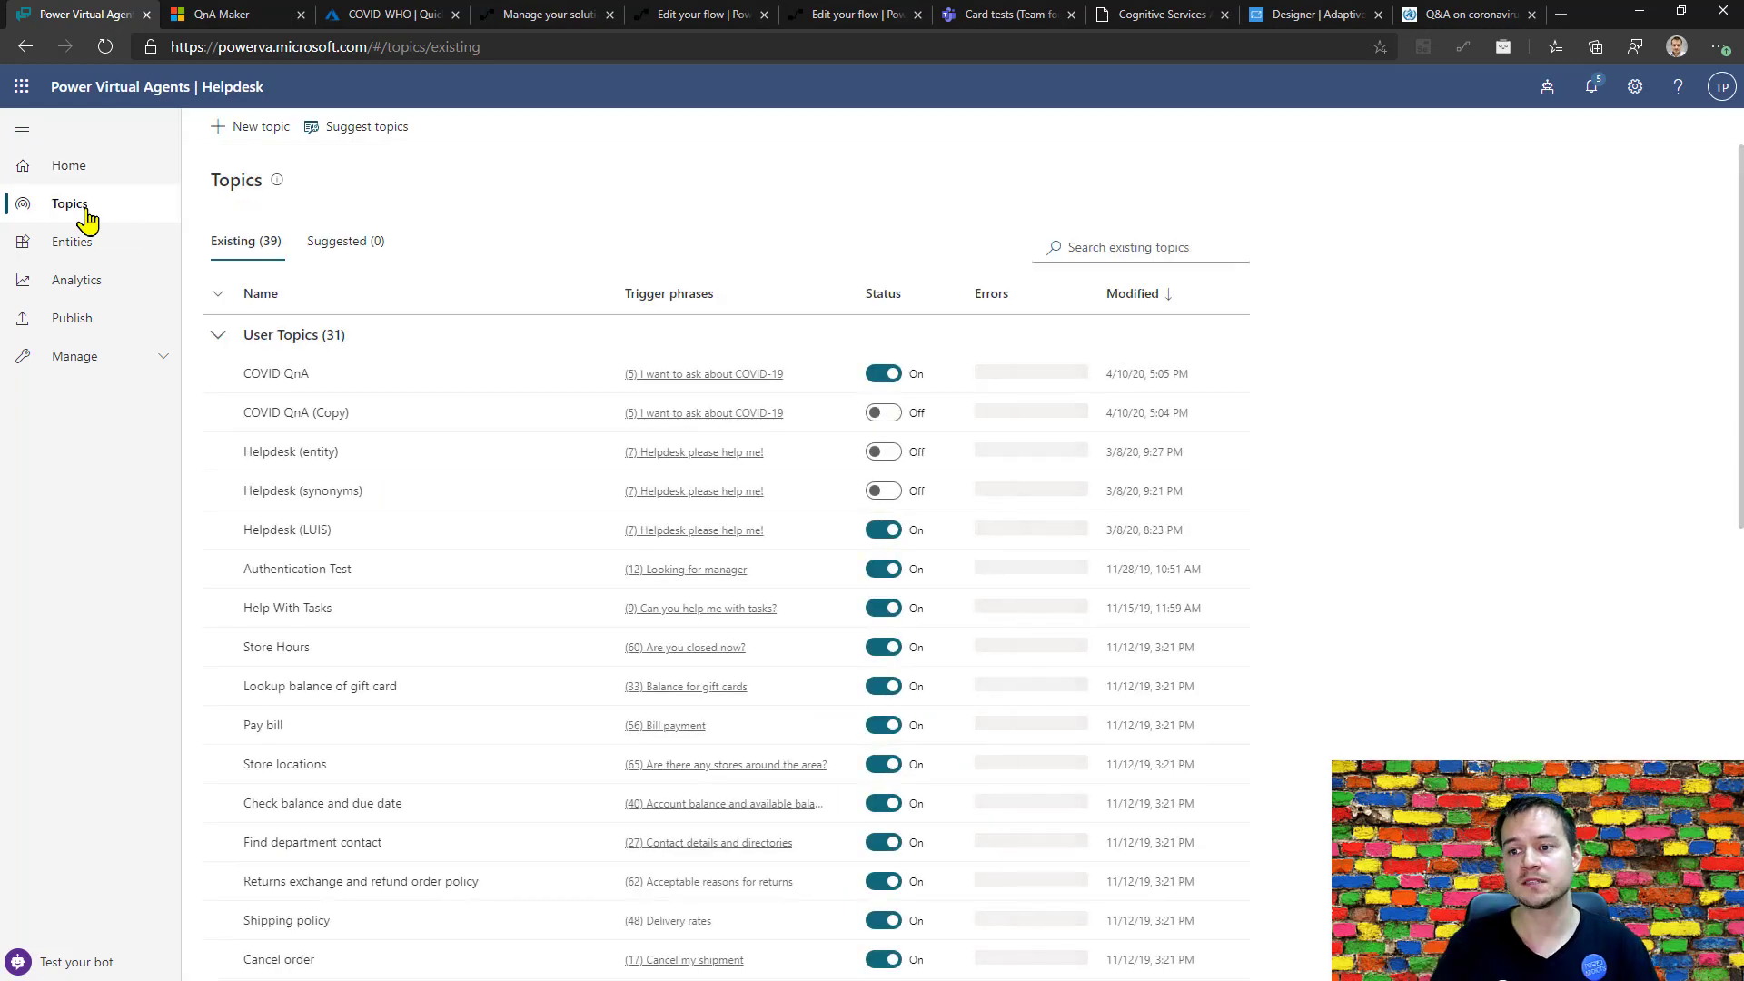
click(225, 135)
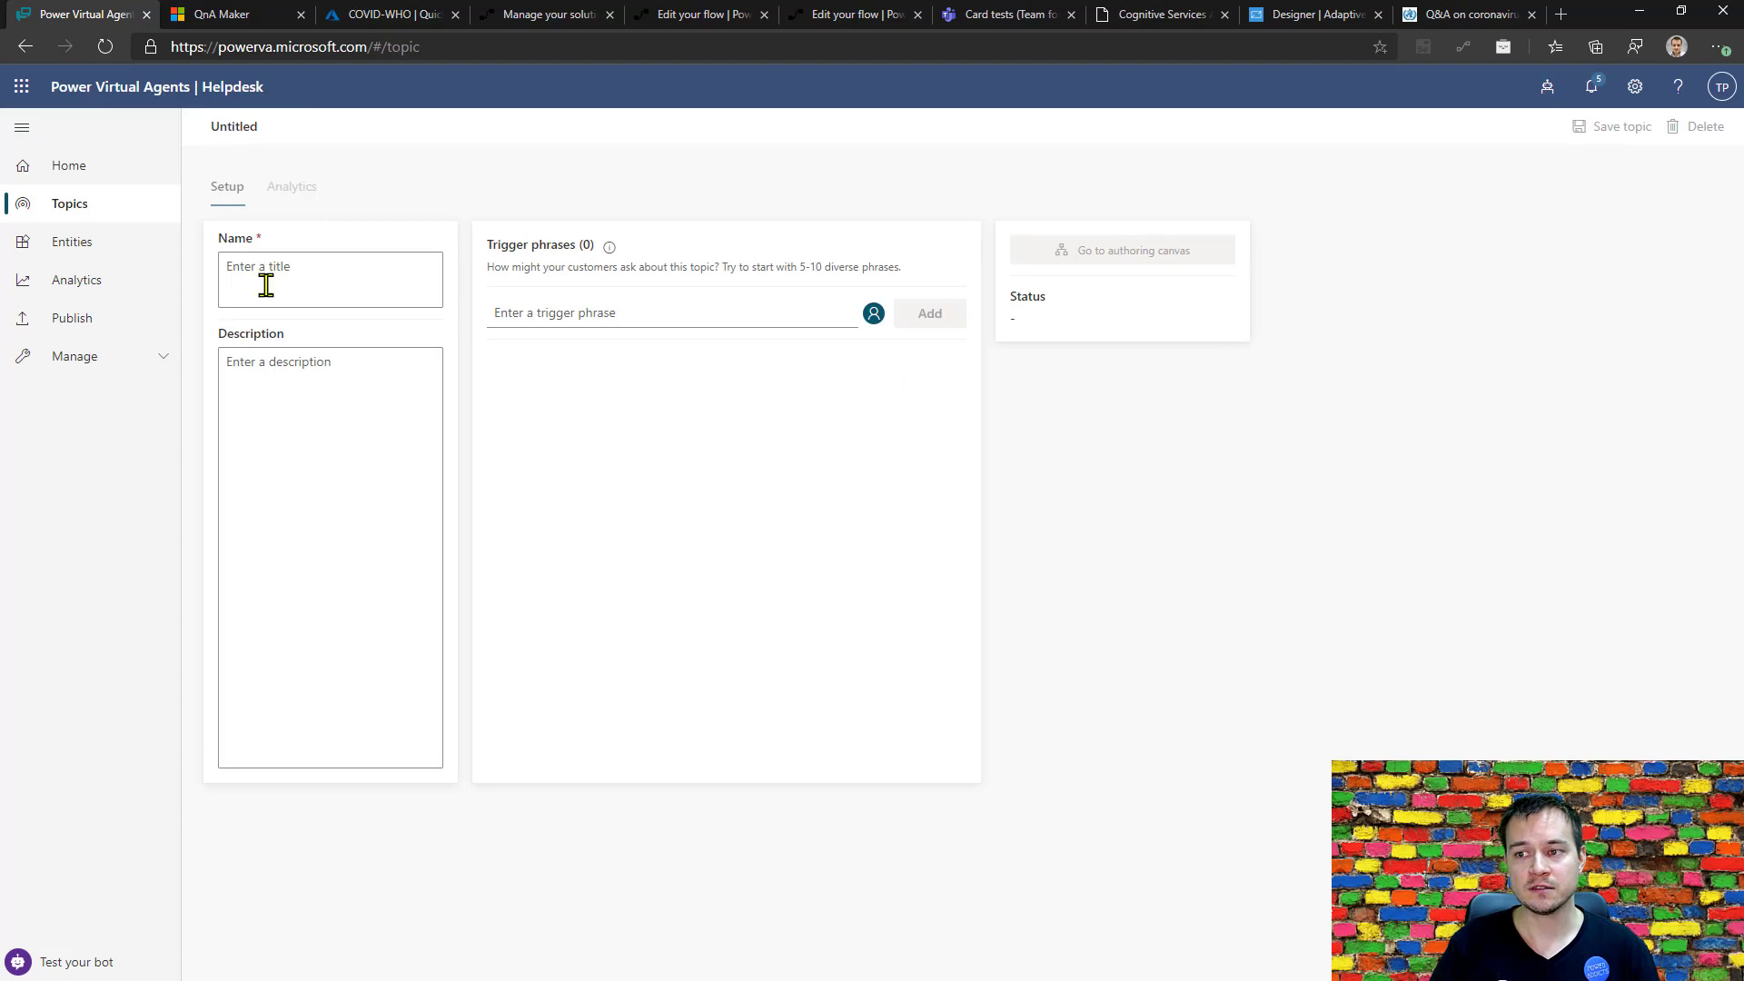
click(507, 321)
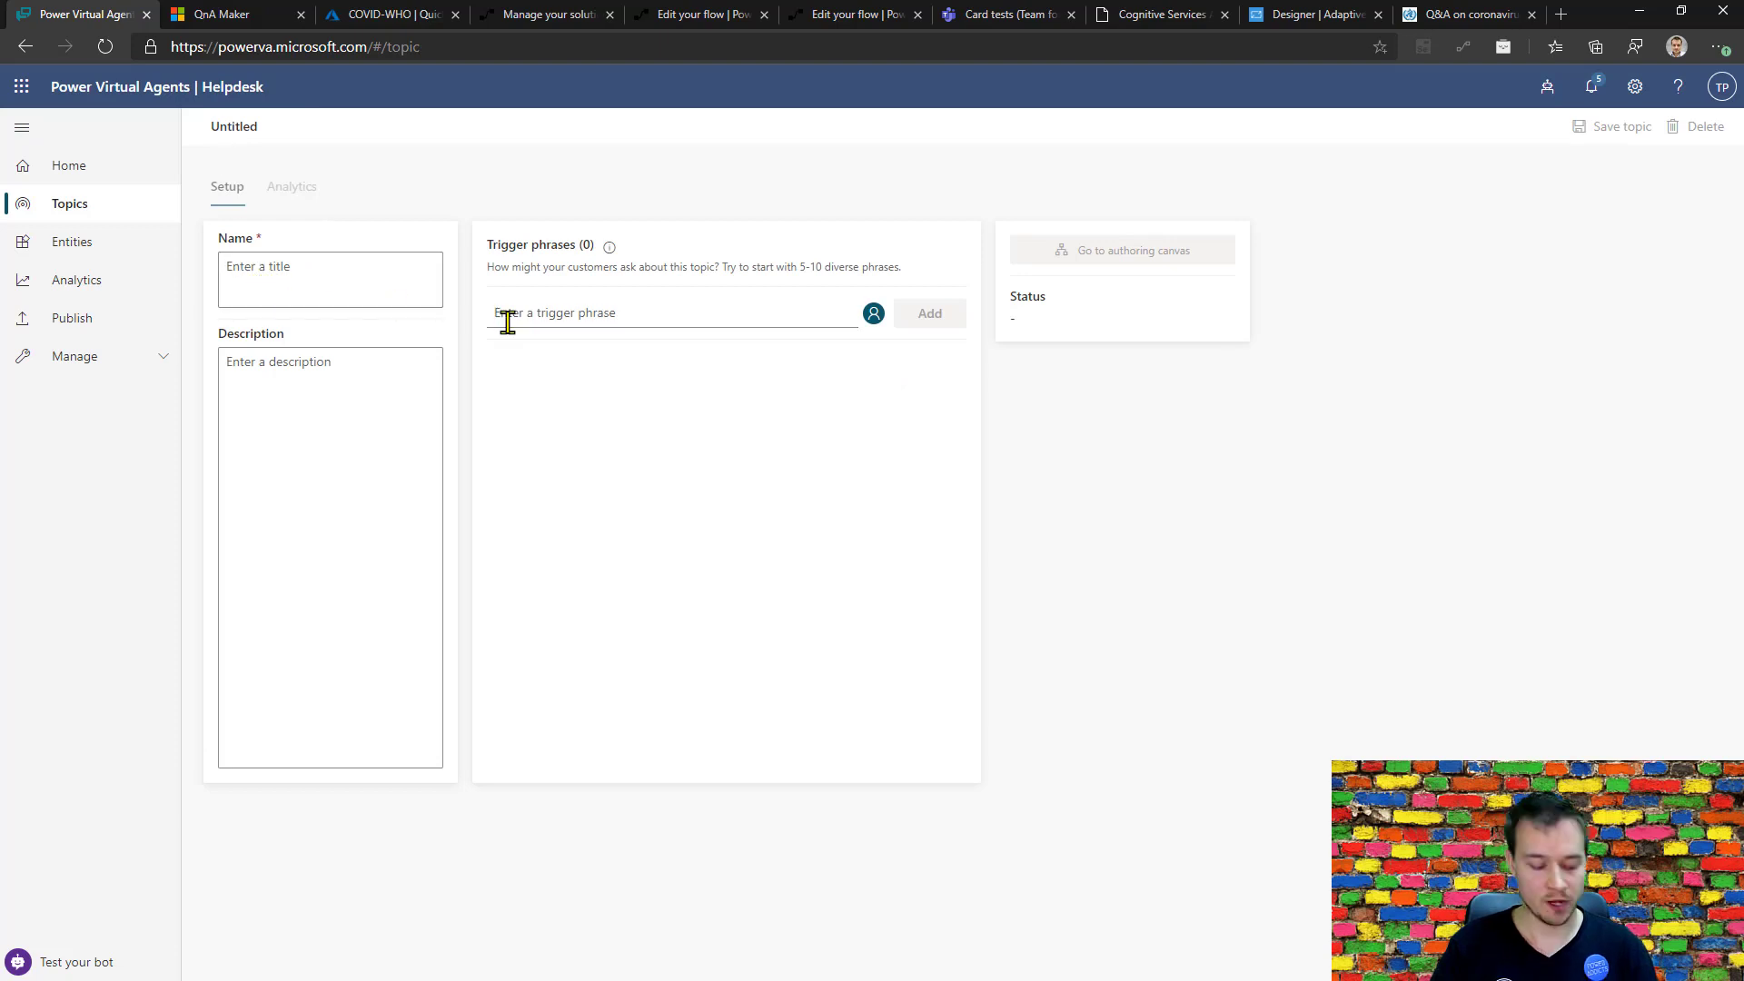
text(Cas)
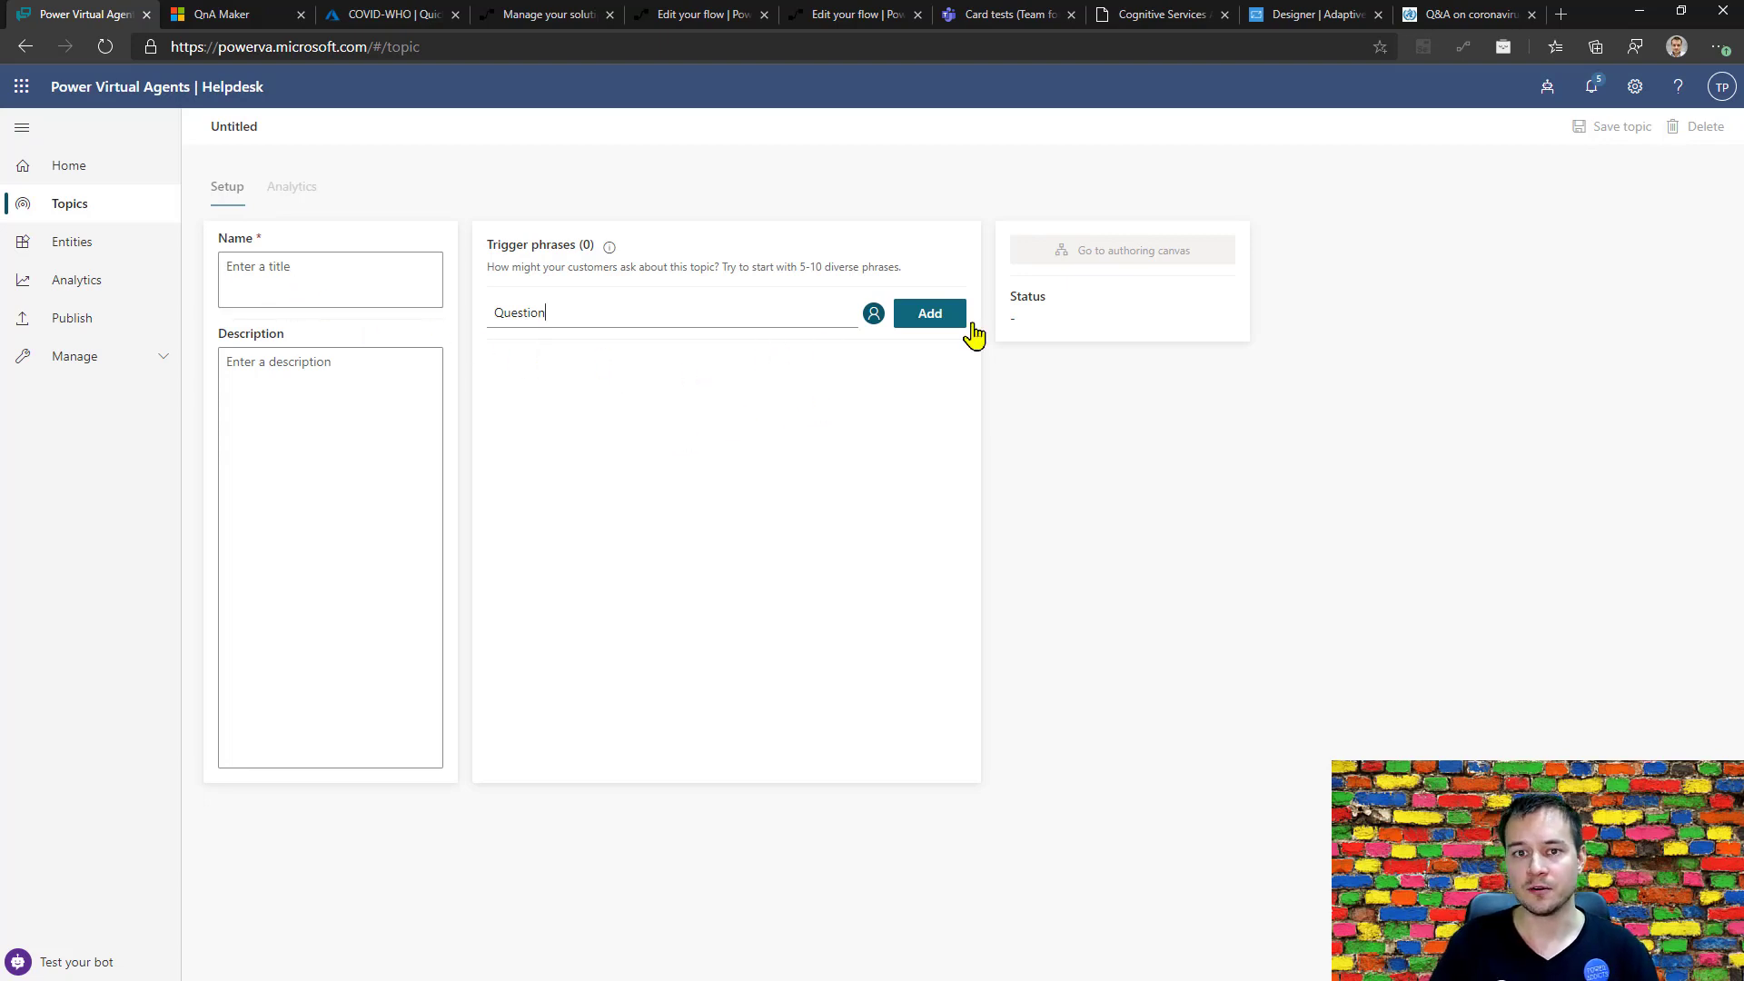
Name the new topic "Simple question" and open its authoring canvas.
click(296, 300)
text(Sim)
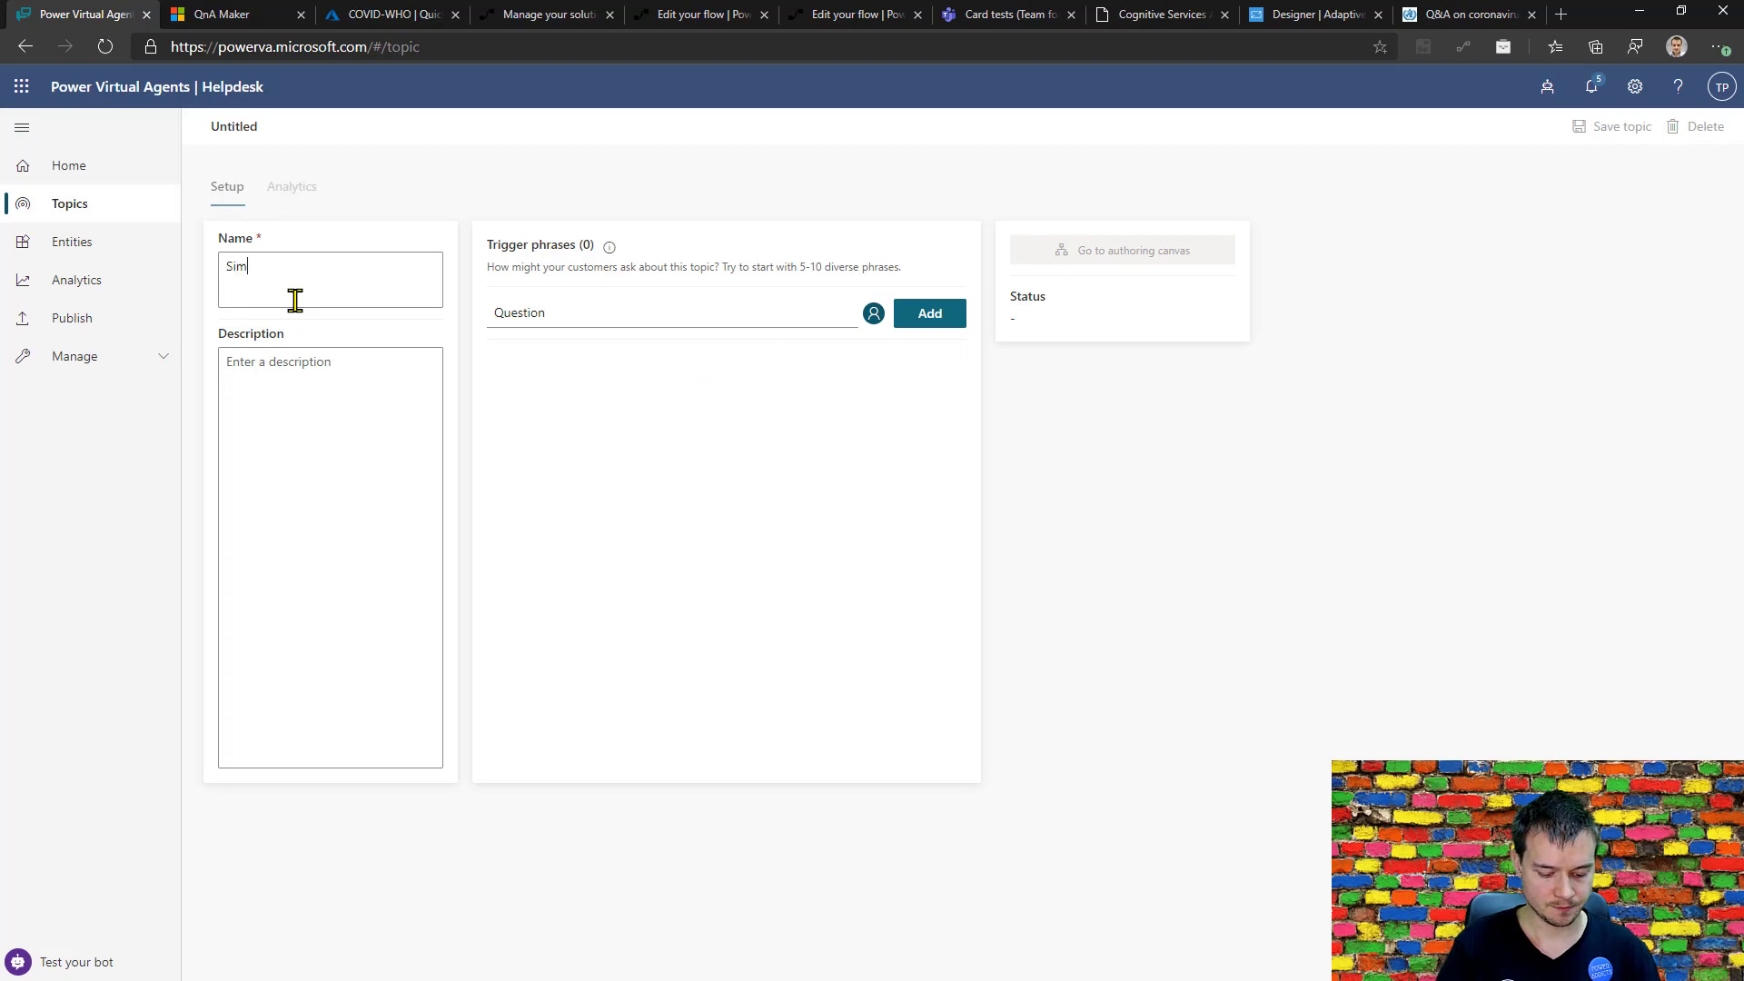
text(ple question)
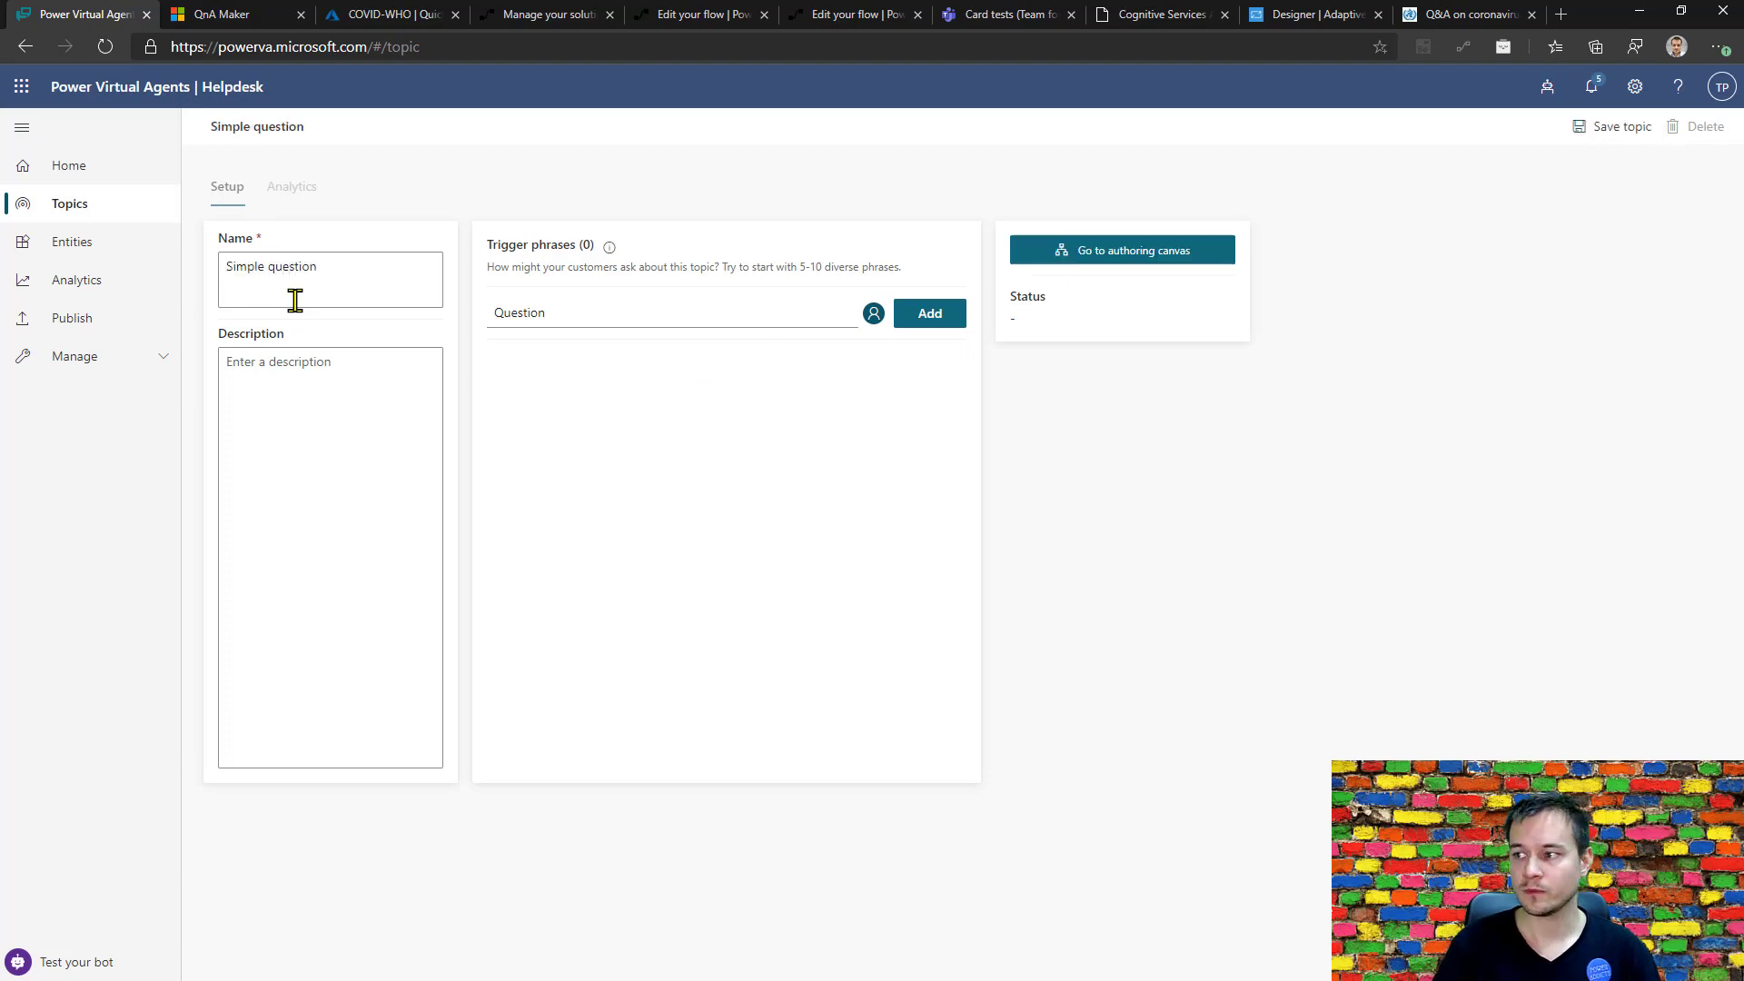
click(1085, 260)
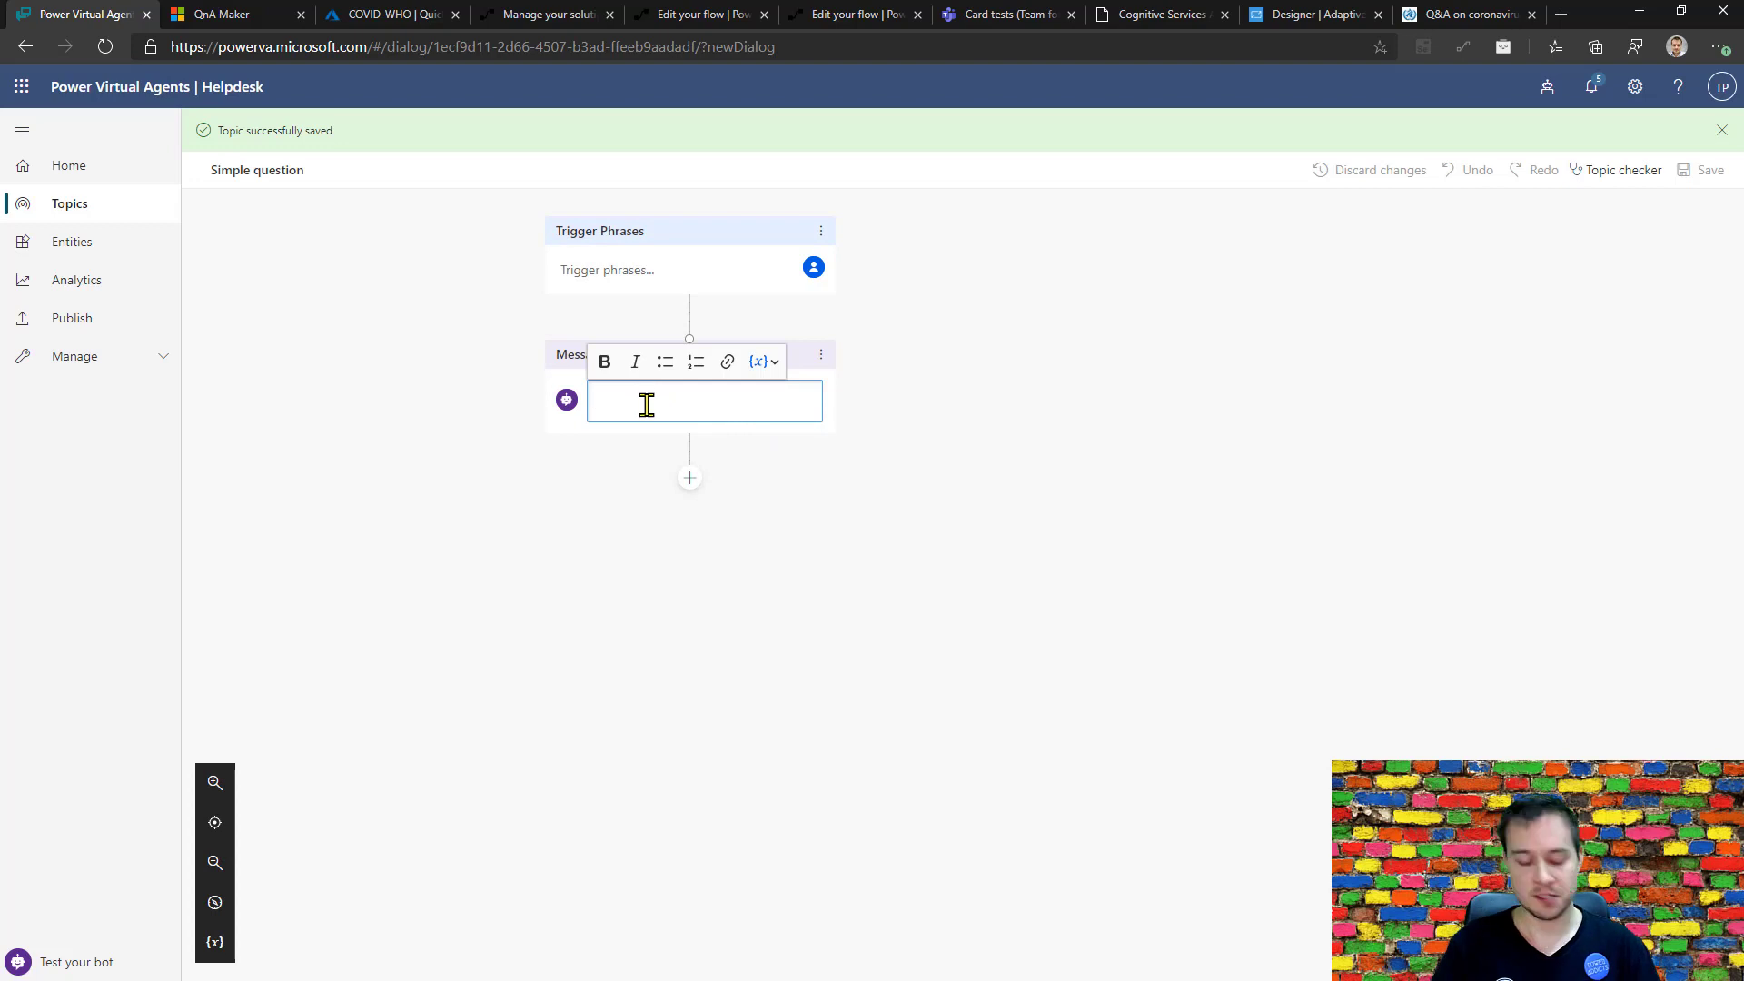
Write "Answer" as the topic's bot message, and return to the topics list discarding the unsaved change.
text(nswer)
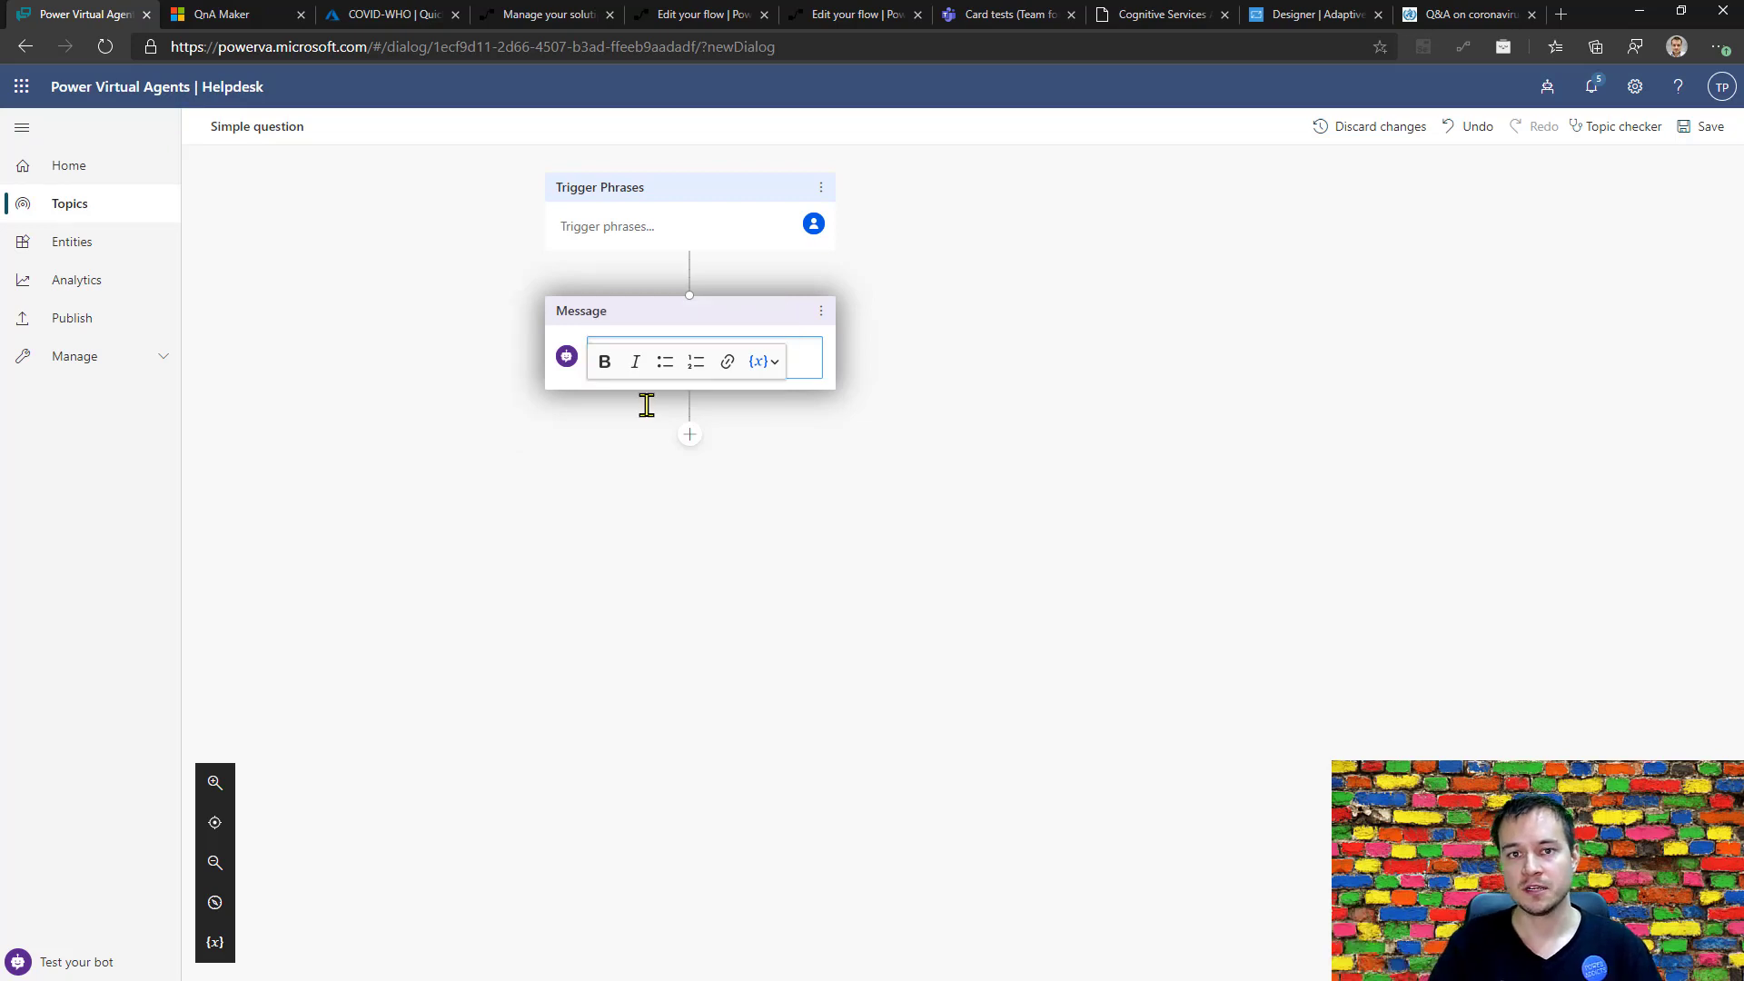
click(57, 207)
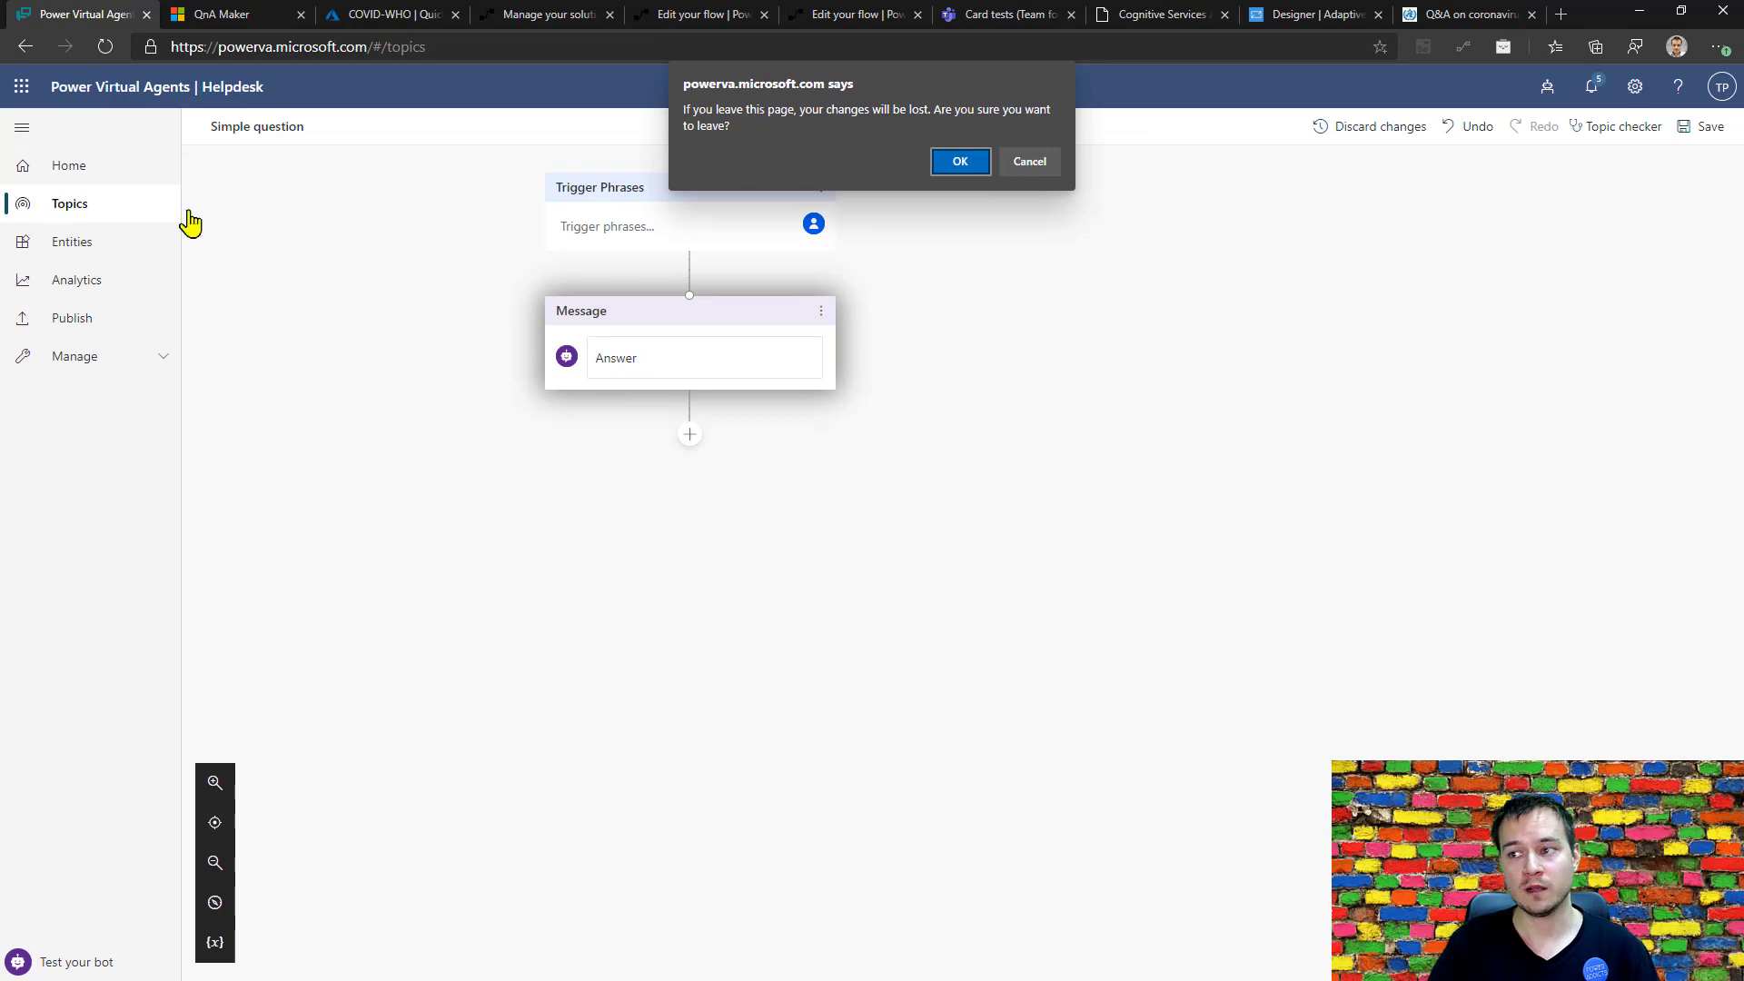
click(939, 169)
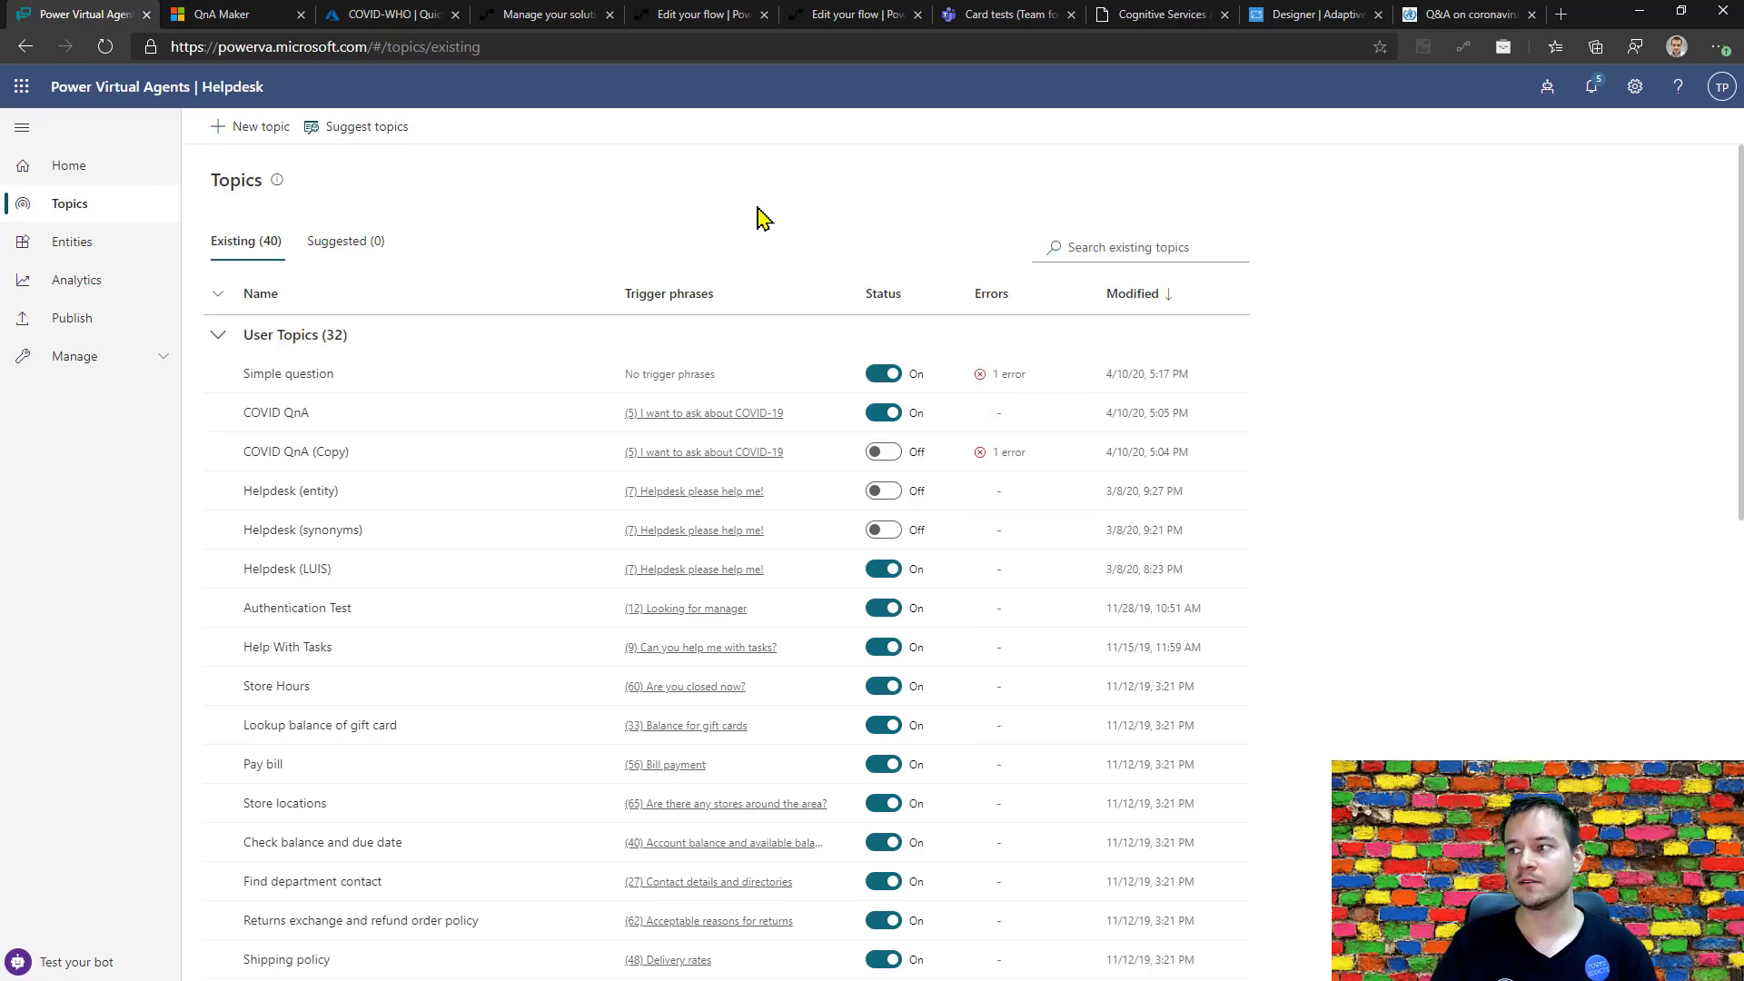
Switch to the WHO coronavirus Q&A page and examine its questions, expanding the one about putting on and disposing of a mask.
click(1490, 15)
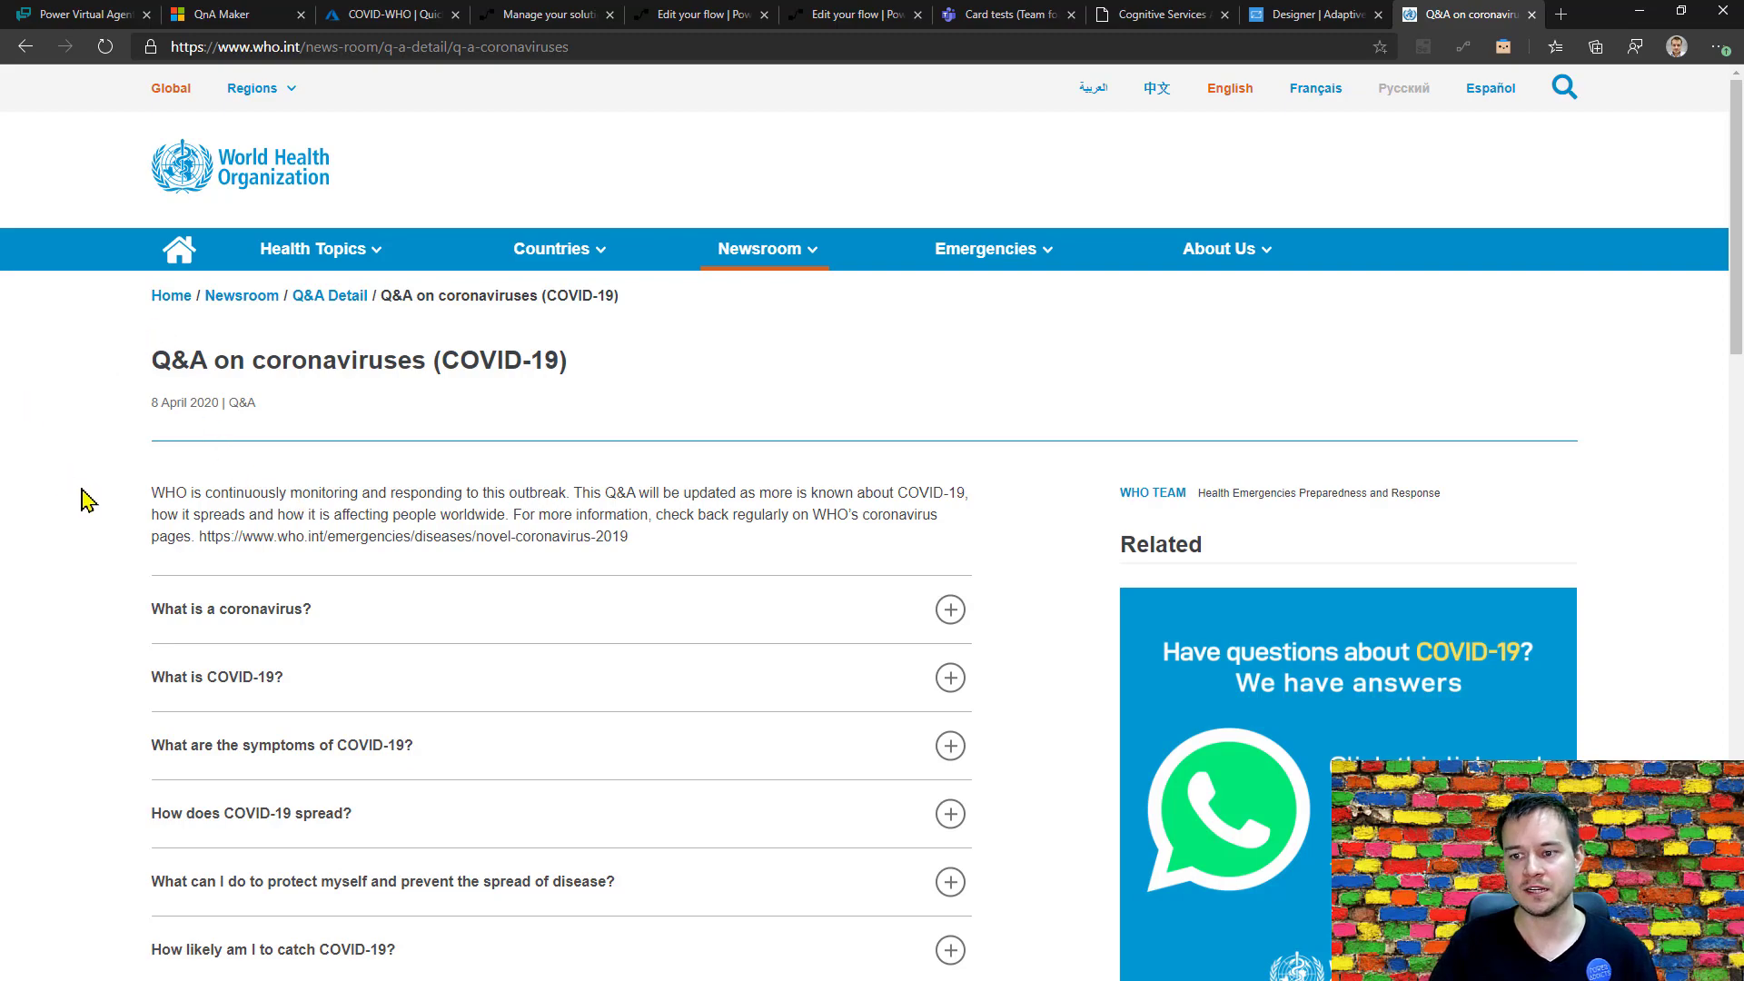
scroll(85, 500, down, 10)
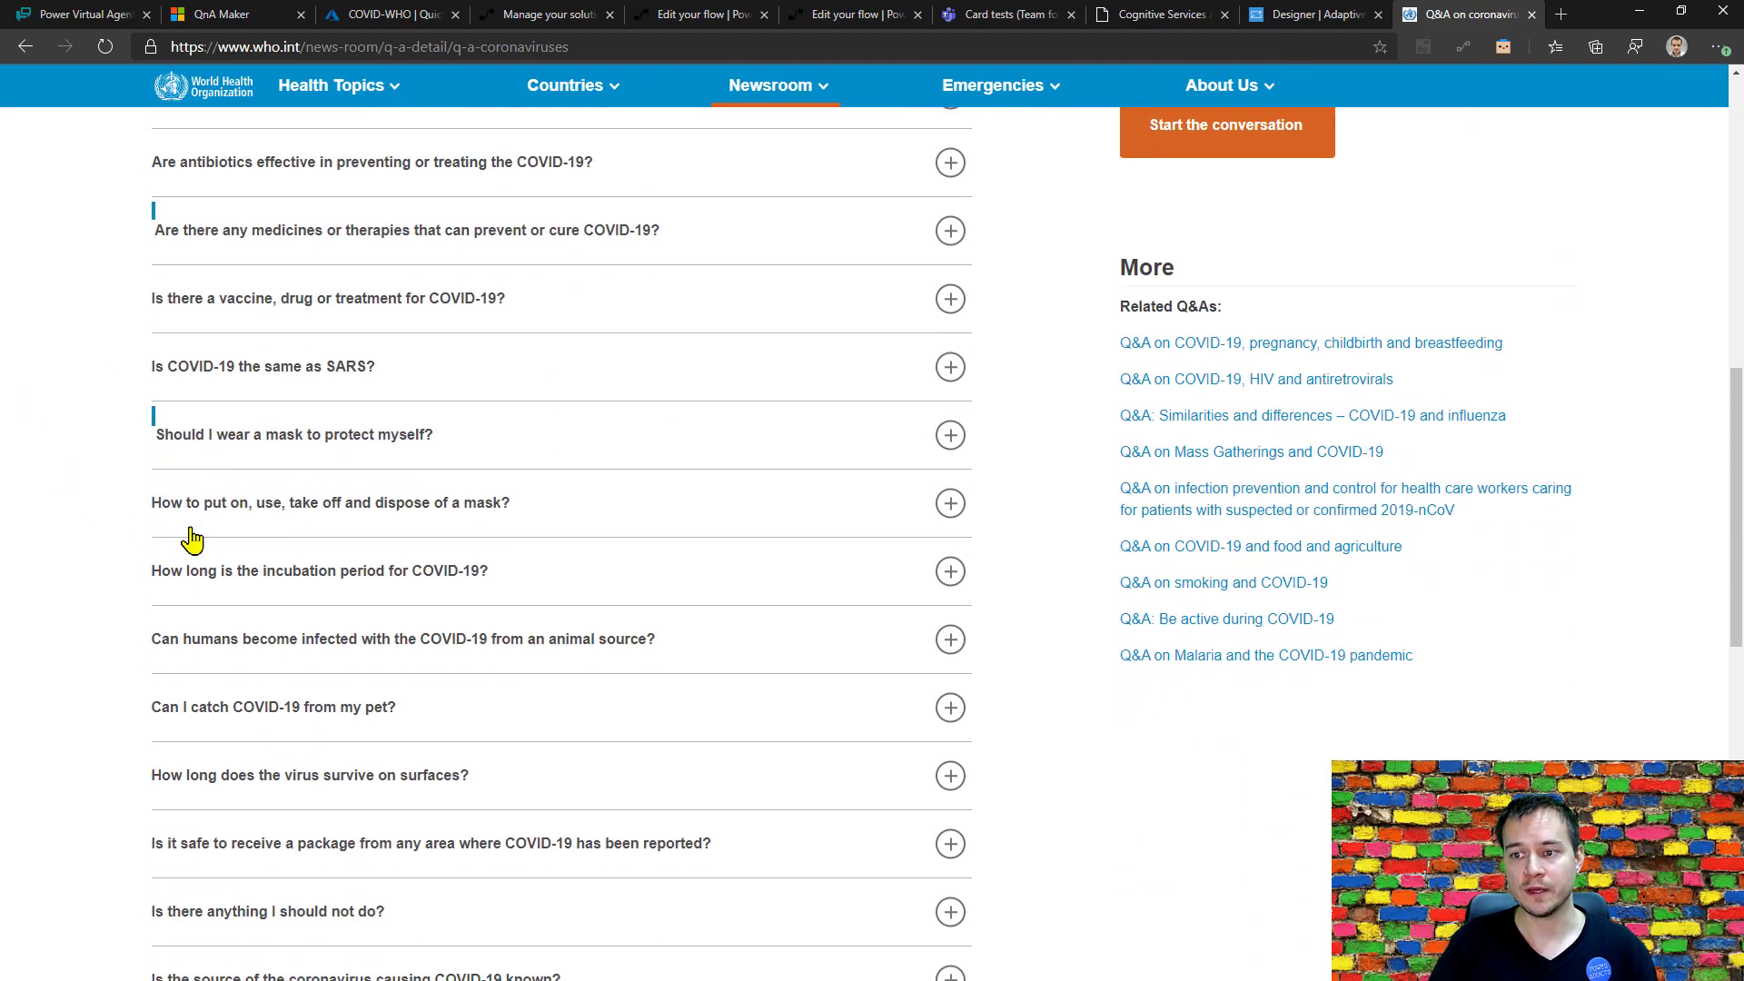
scroll(191, 540, down, 2)
click(947, 355)
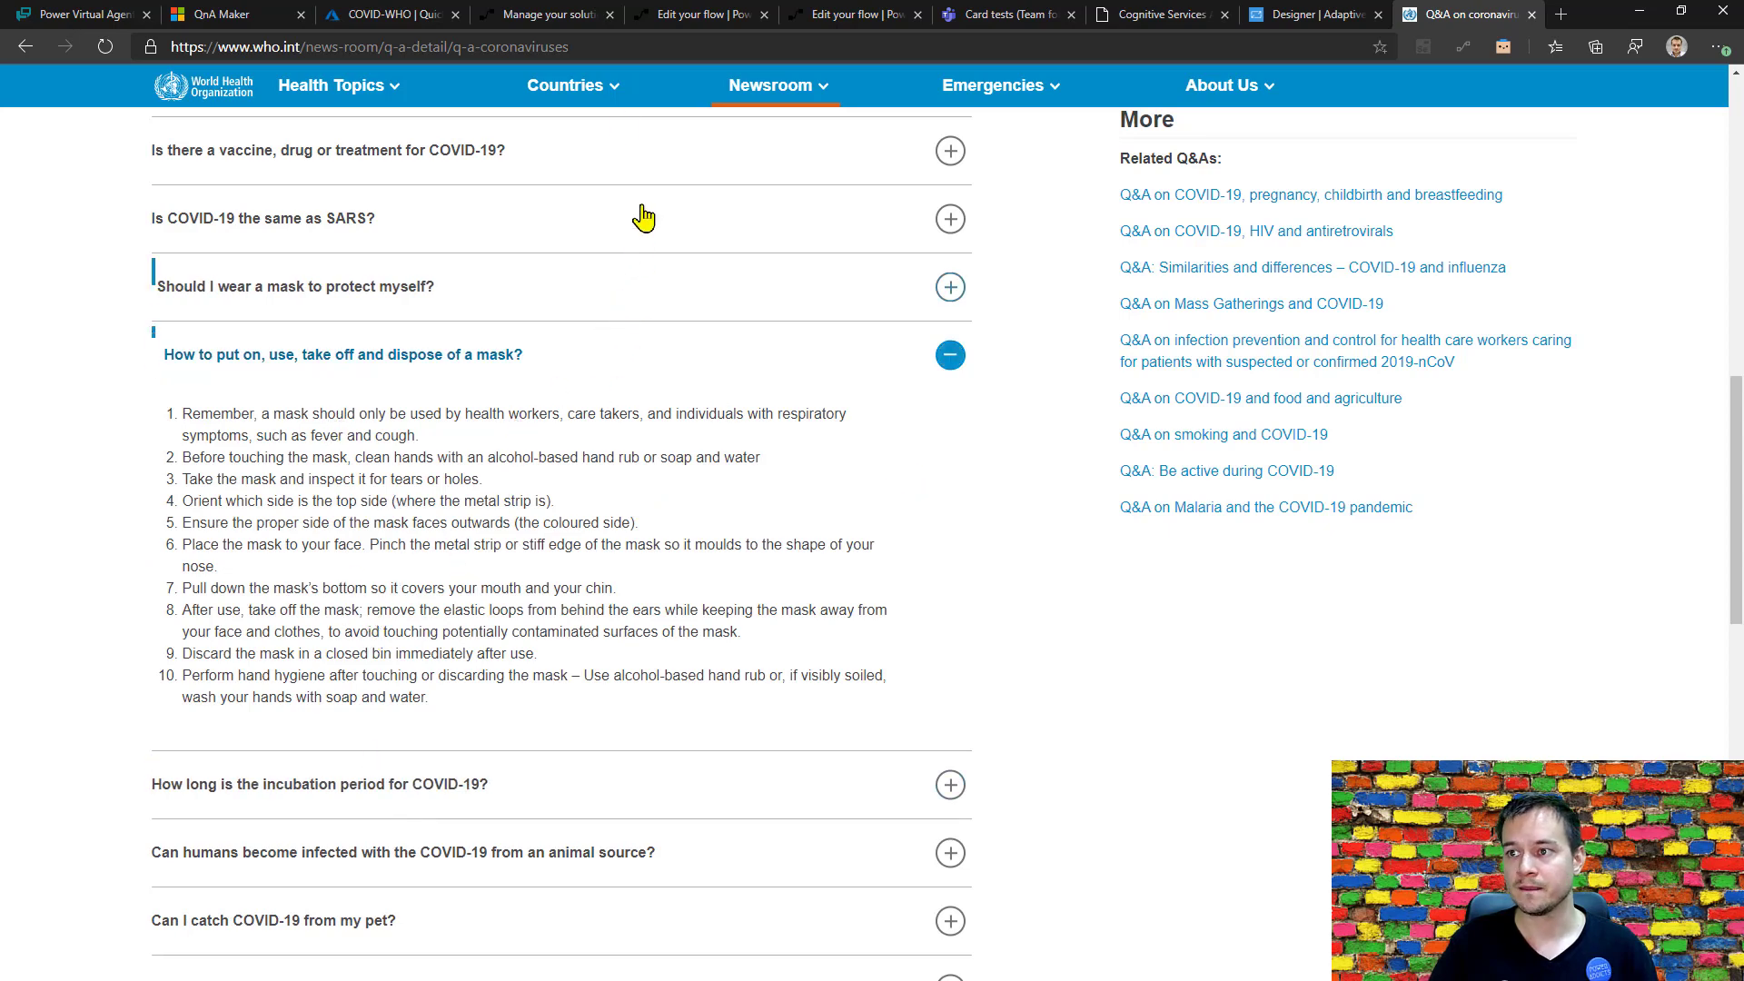
click(614, 47)
key(ctrl+c)
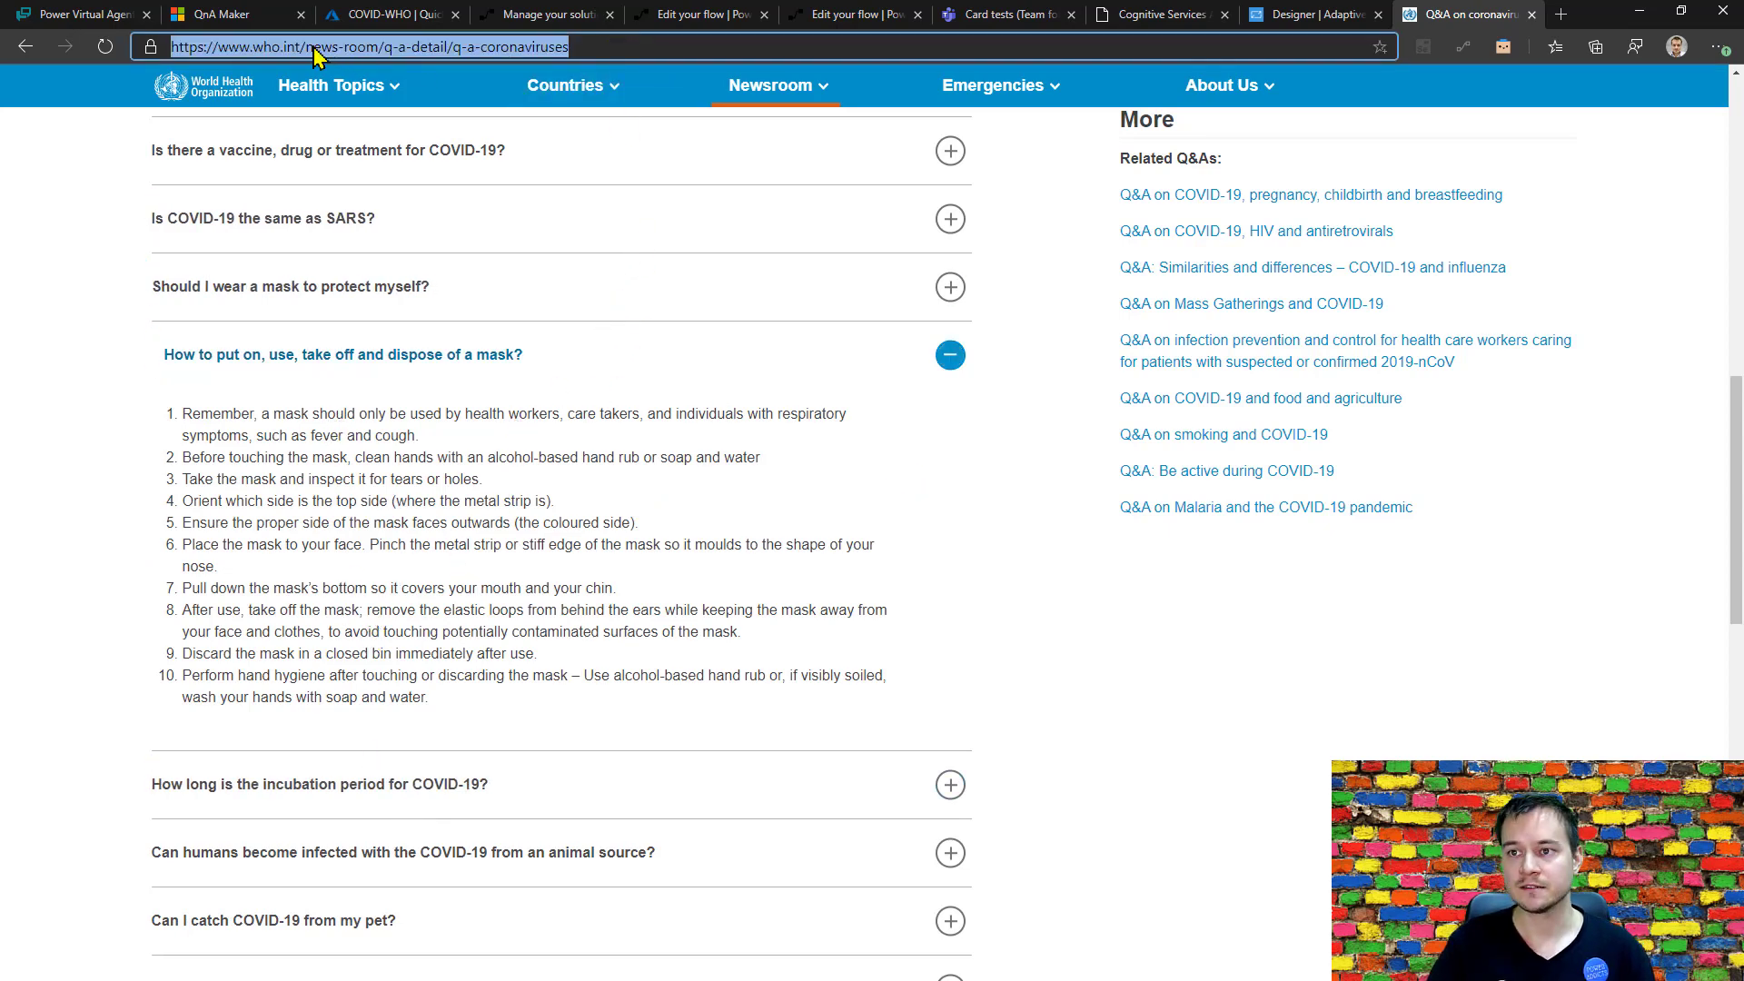
click(84, 15)
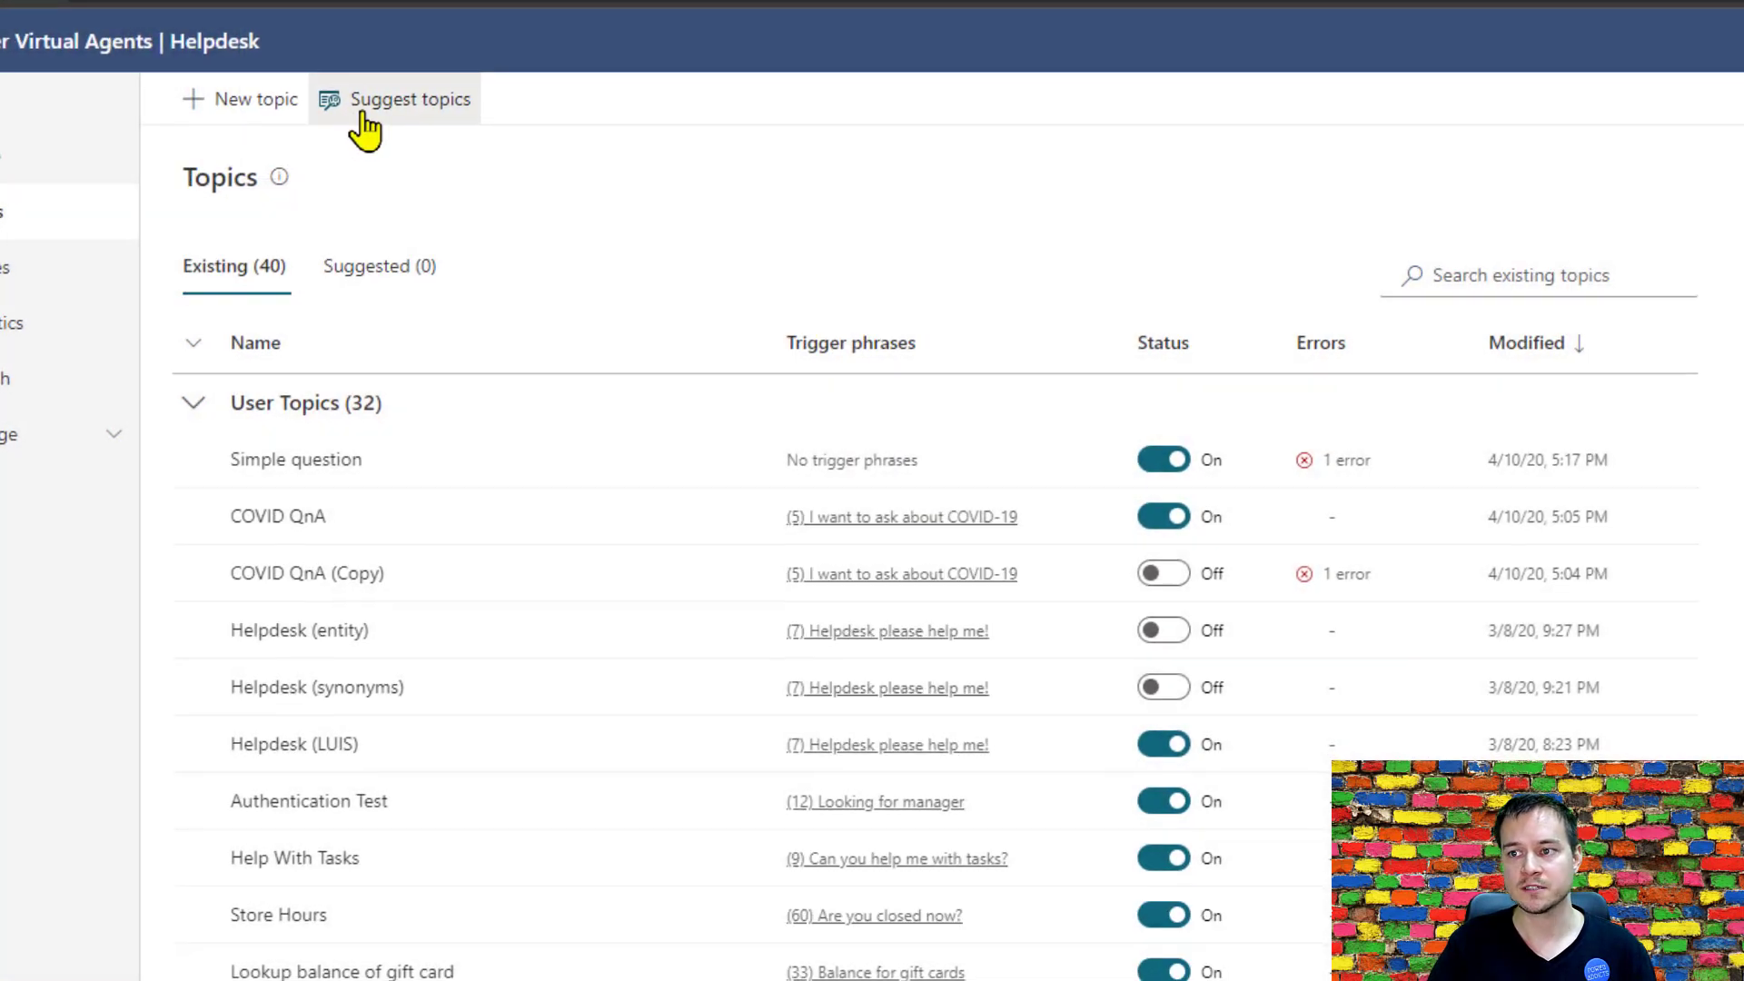
click(368, 127)
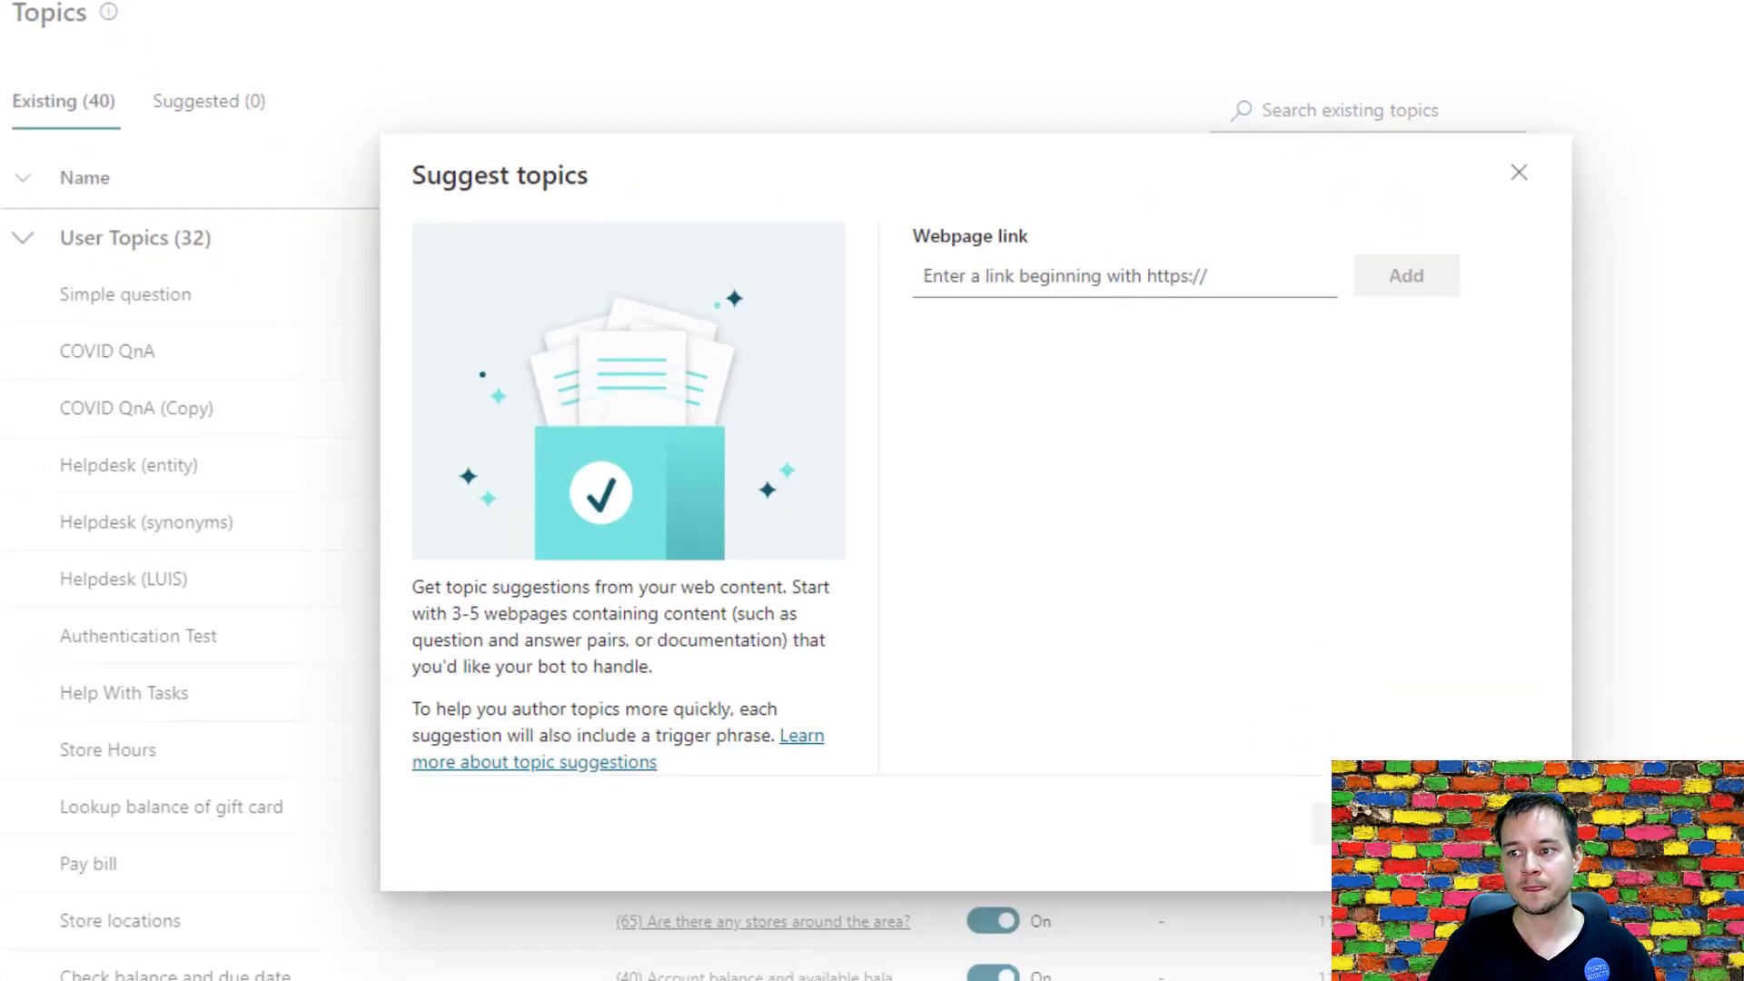
click(1090, 285)
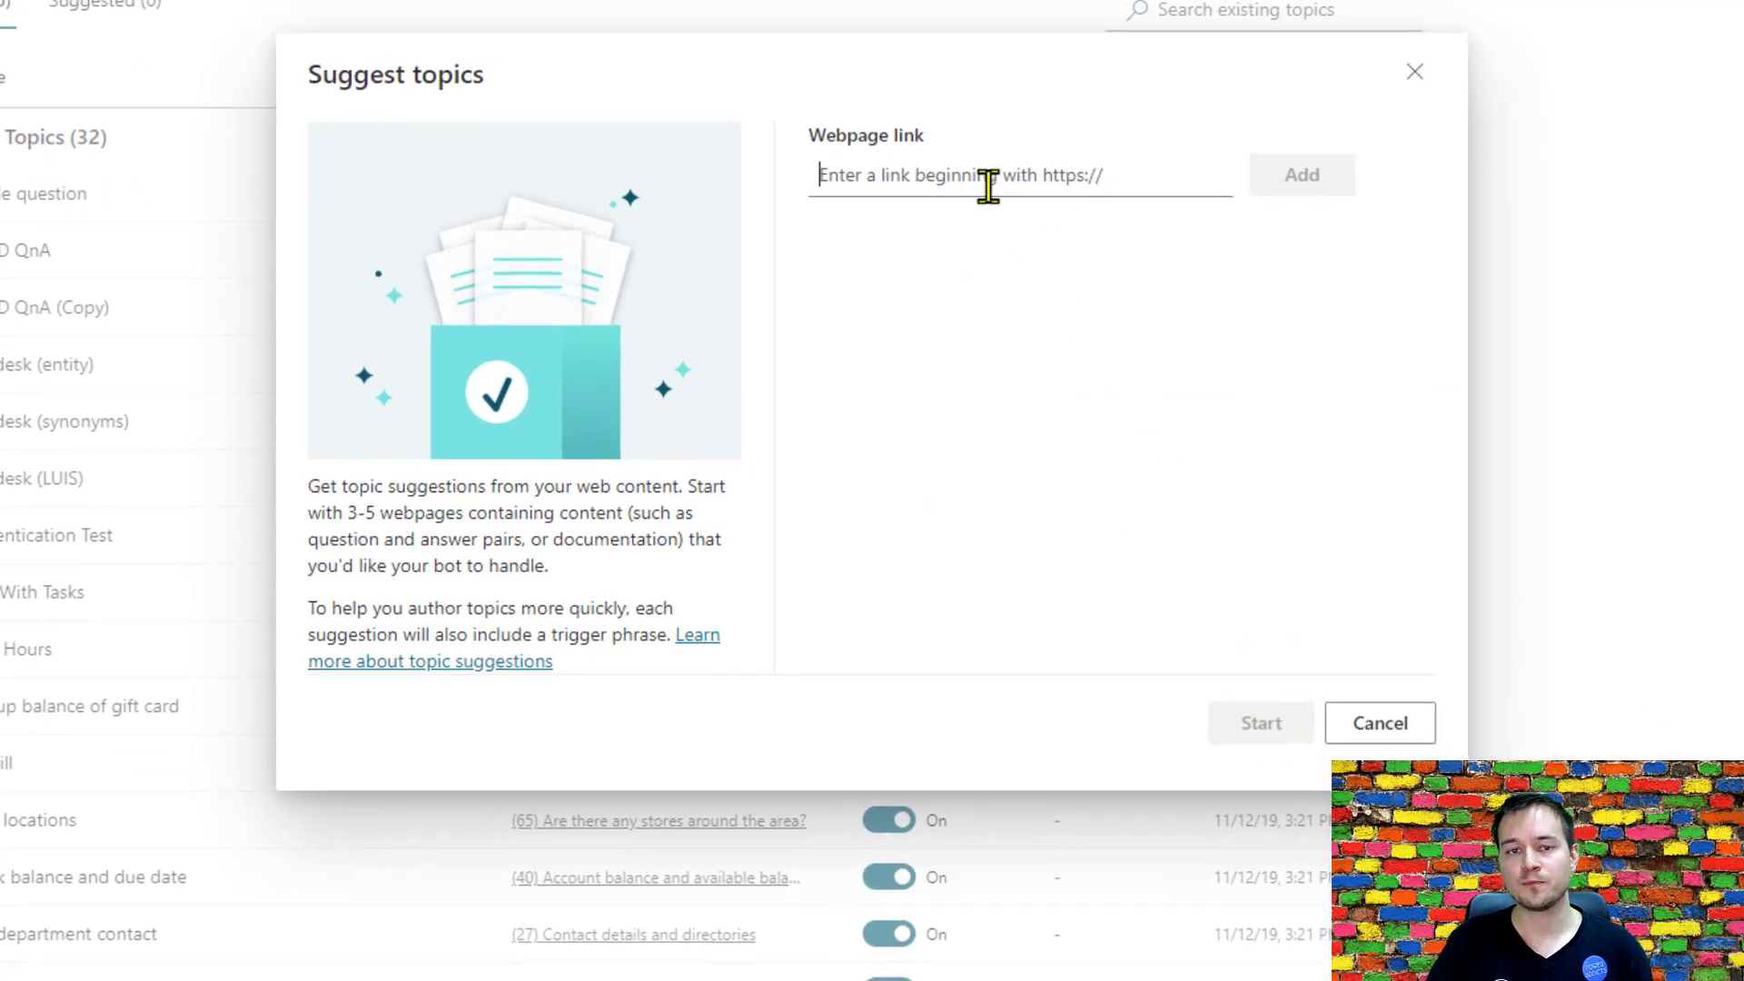
key(ctrl+v)
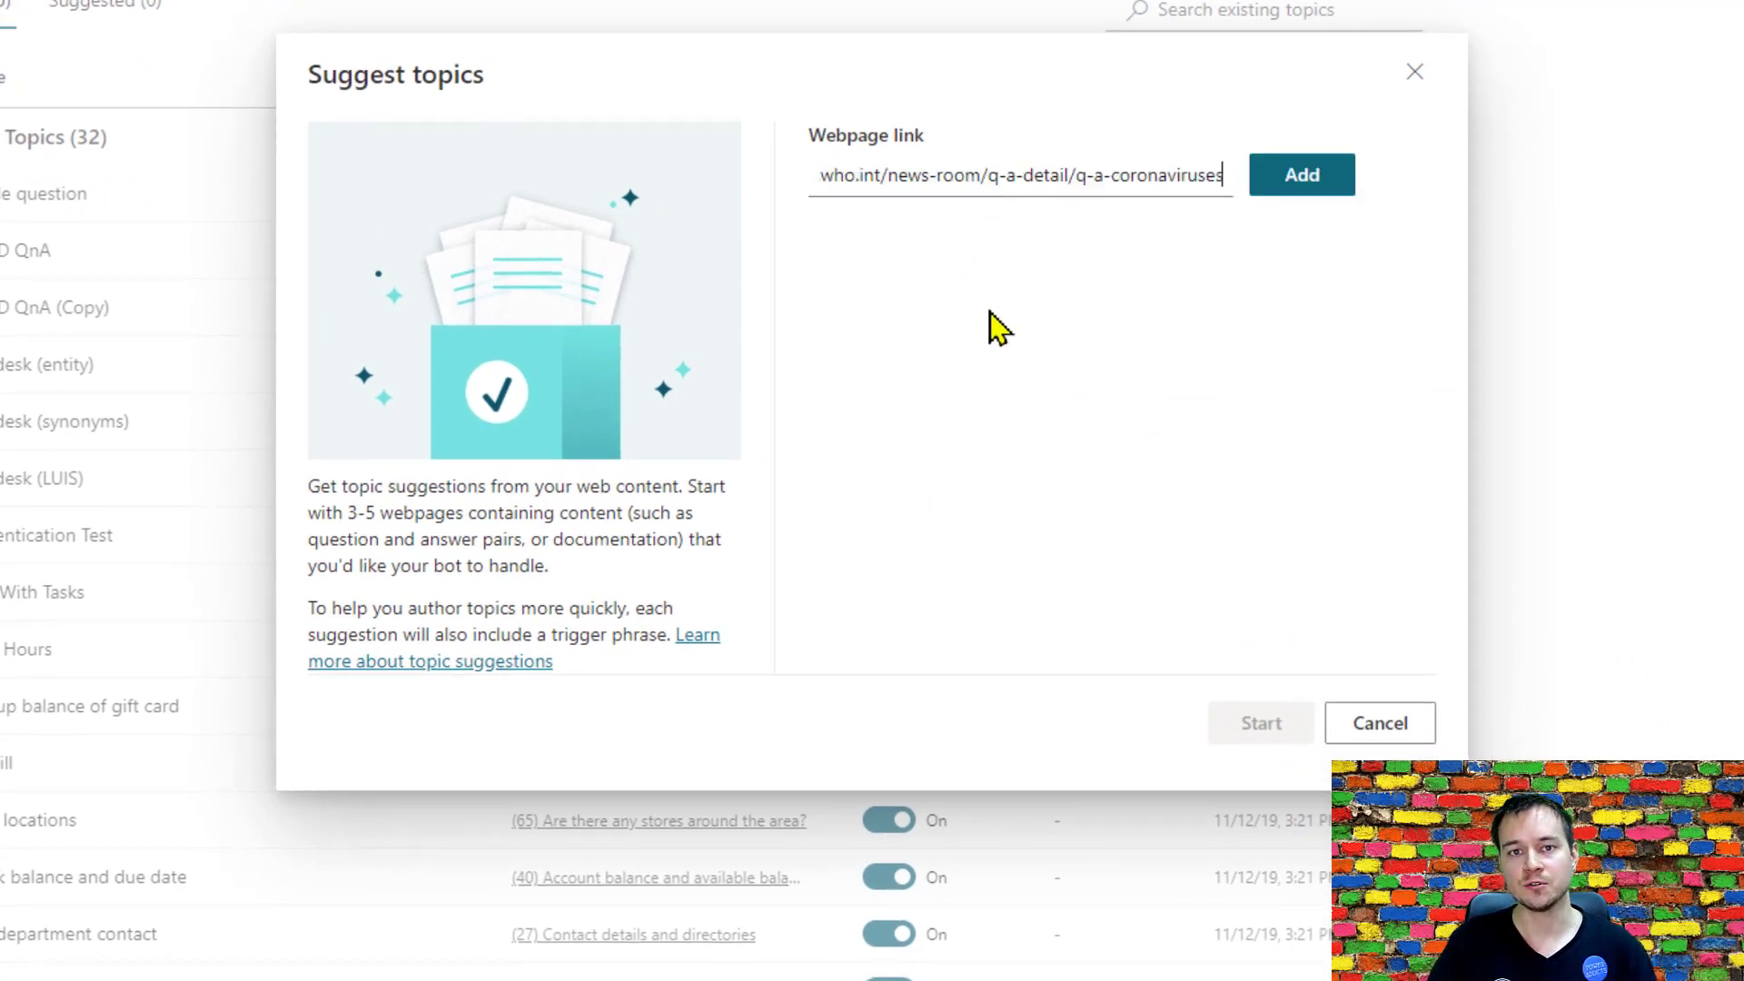
click(1312, 186)
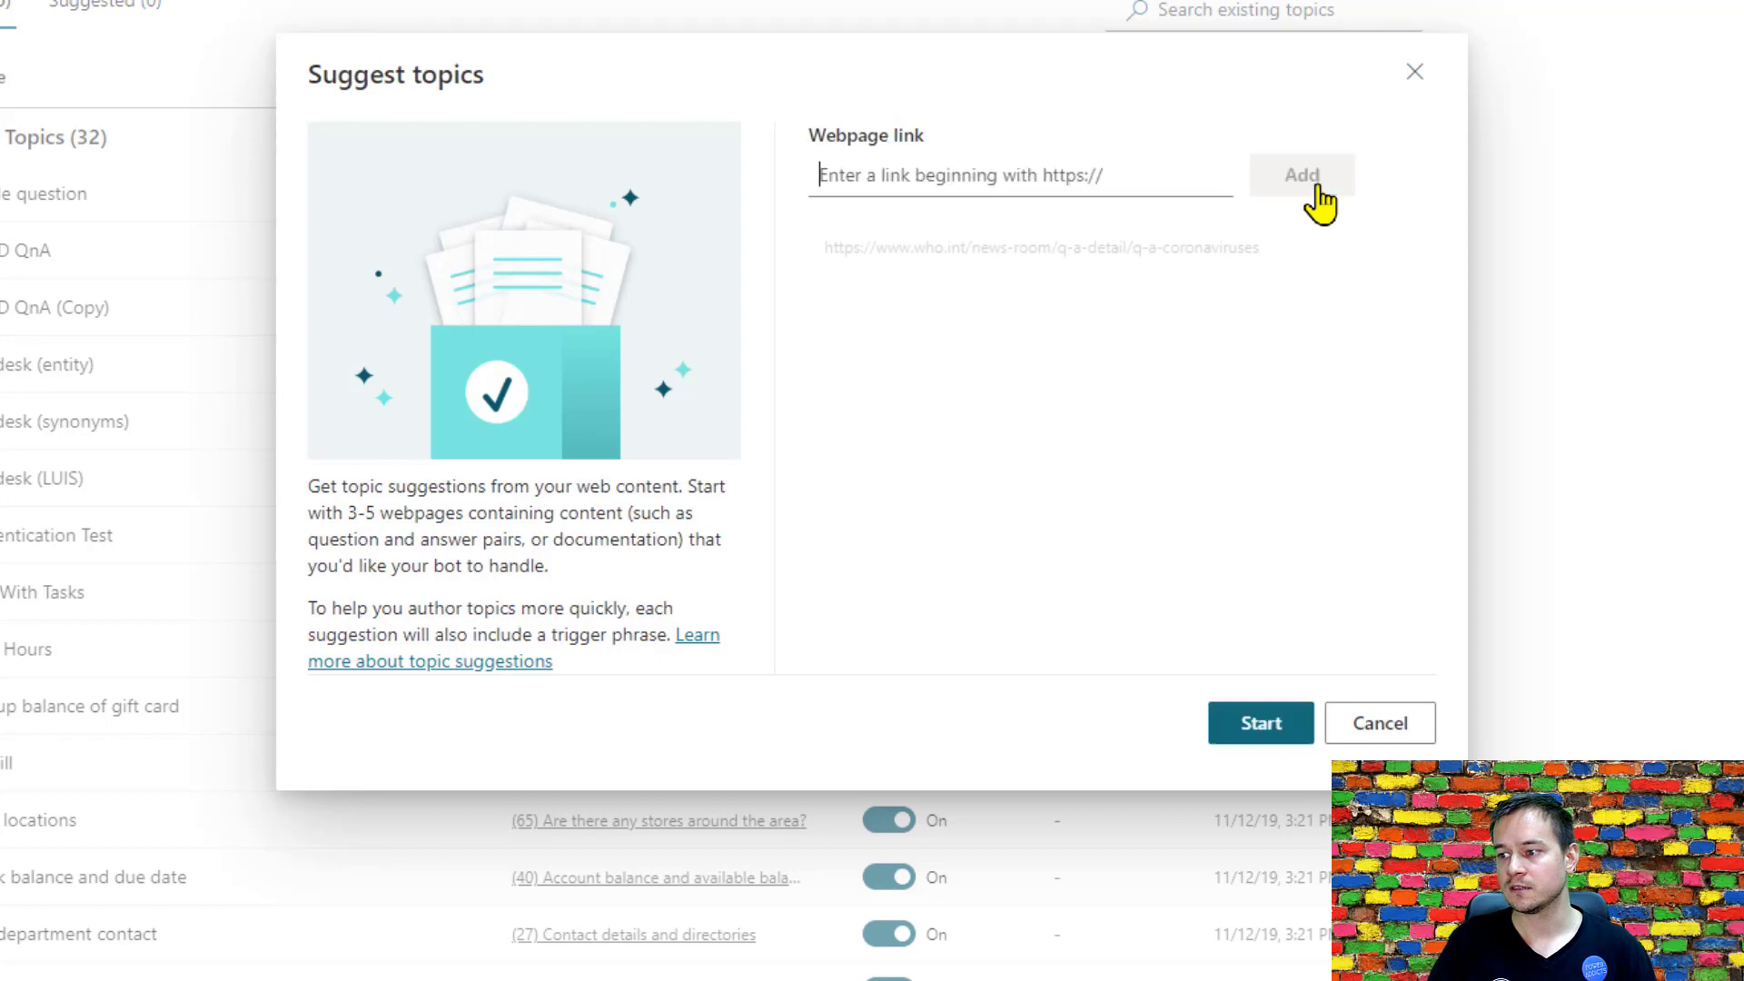
click(1286, 732)
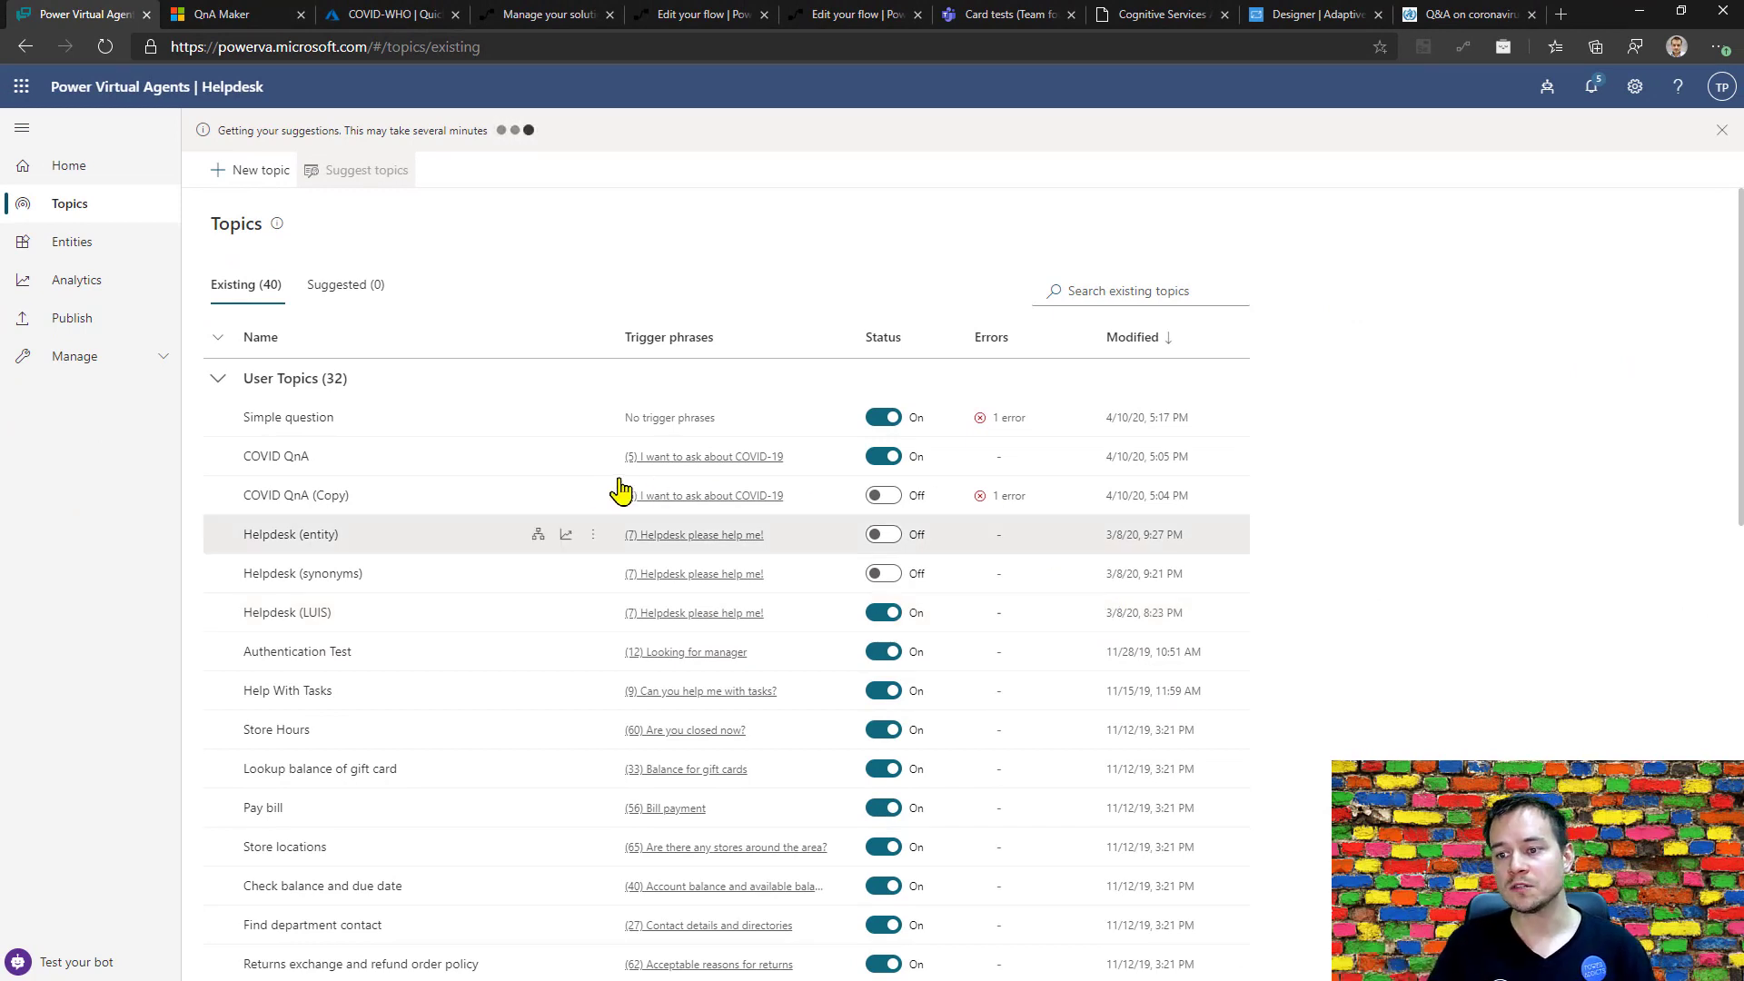
Review the COVID QnA topic's trigger phrases, the QnA Maker knowledge base and the COVID-WHO resource's quick start page in the Azure portal.
click(287, 461)
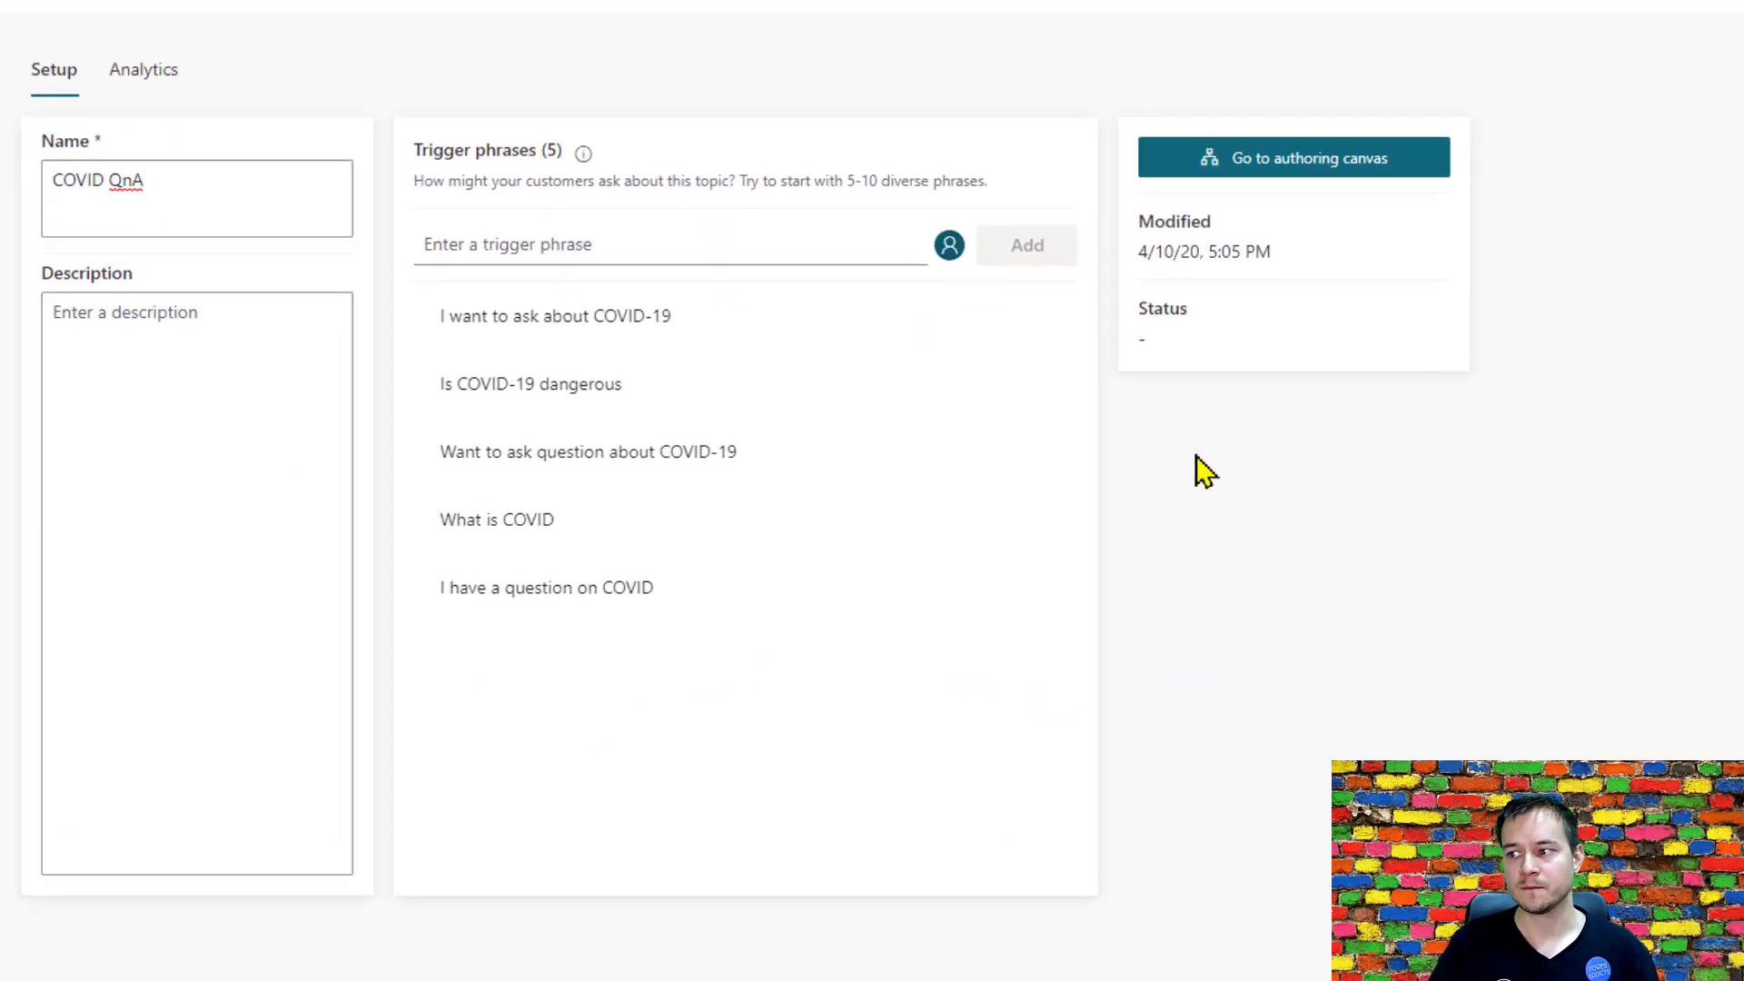
click(227, 13)
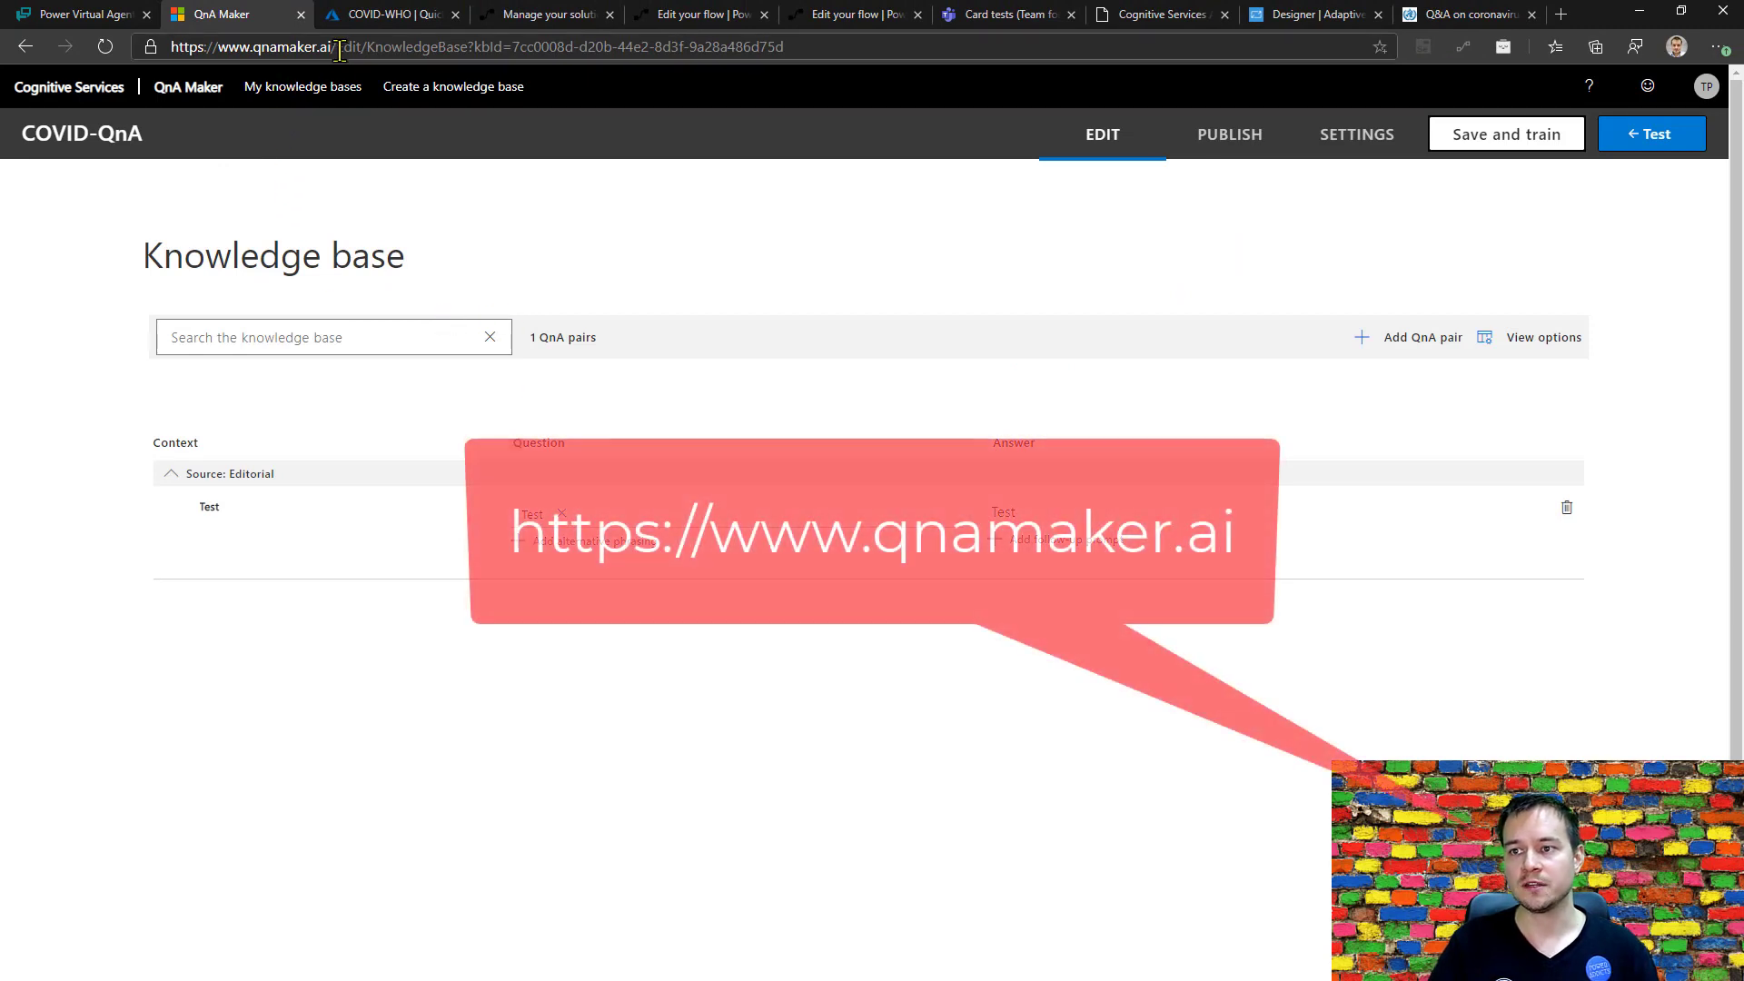
click(395, 22)
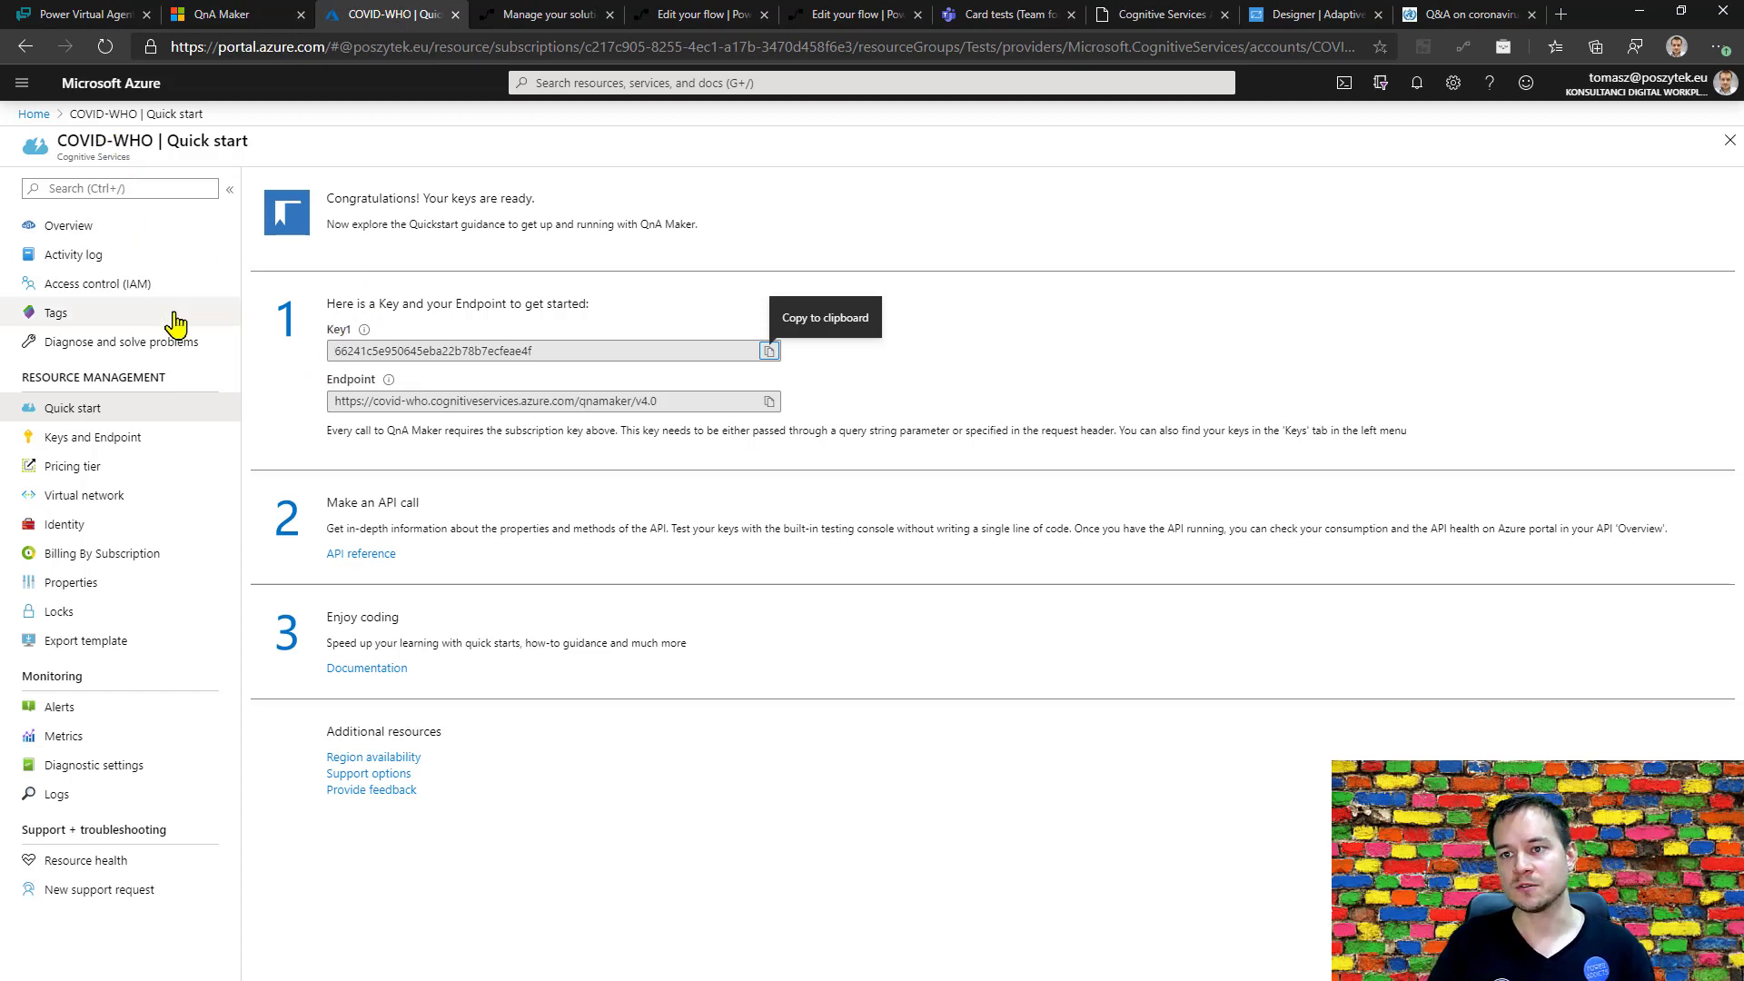
click(33, 113)
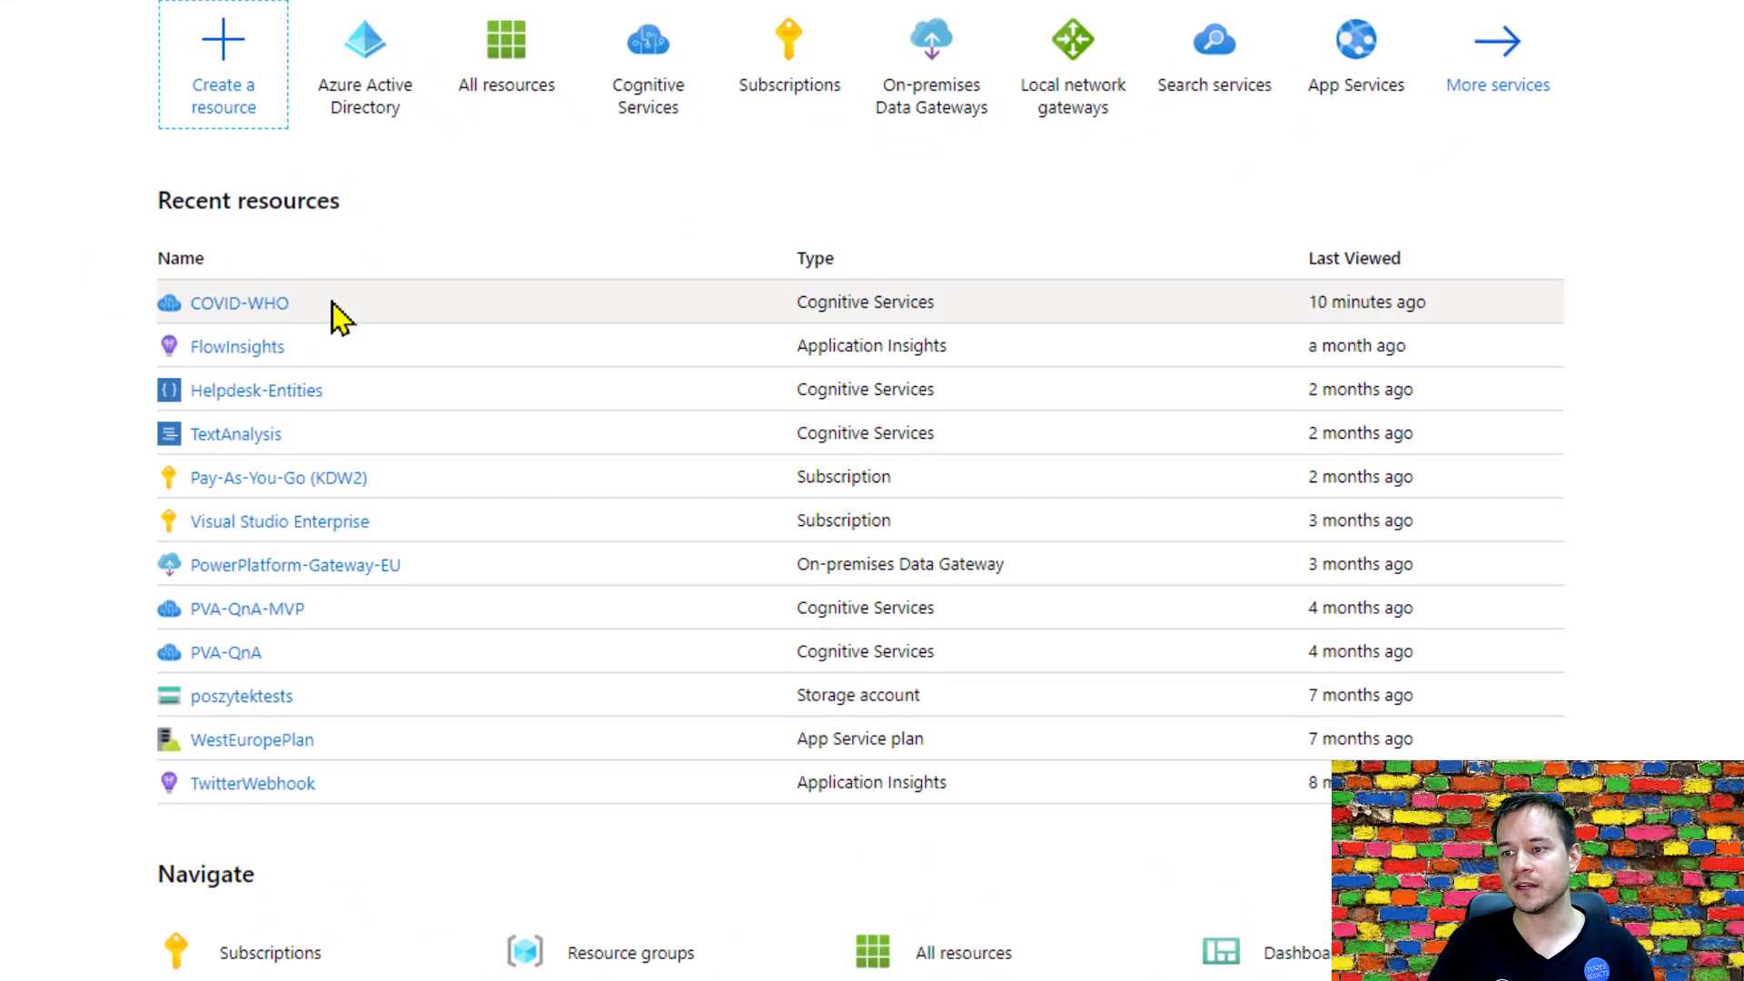
click(273, 313)
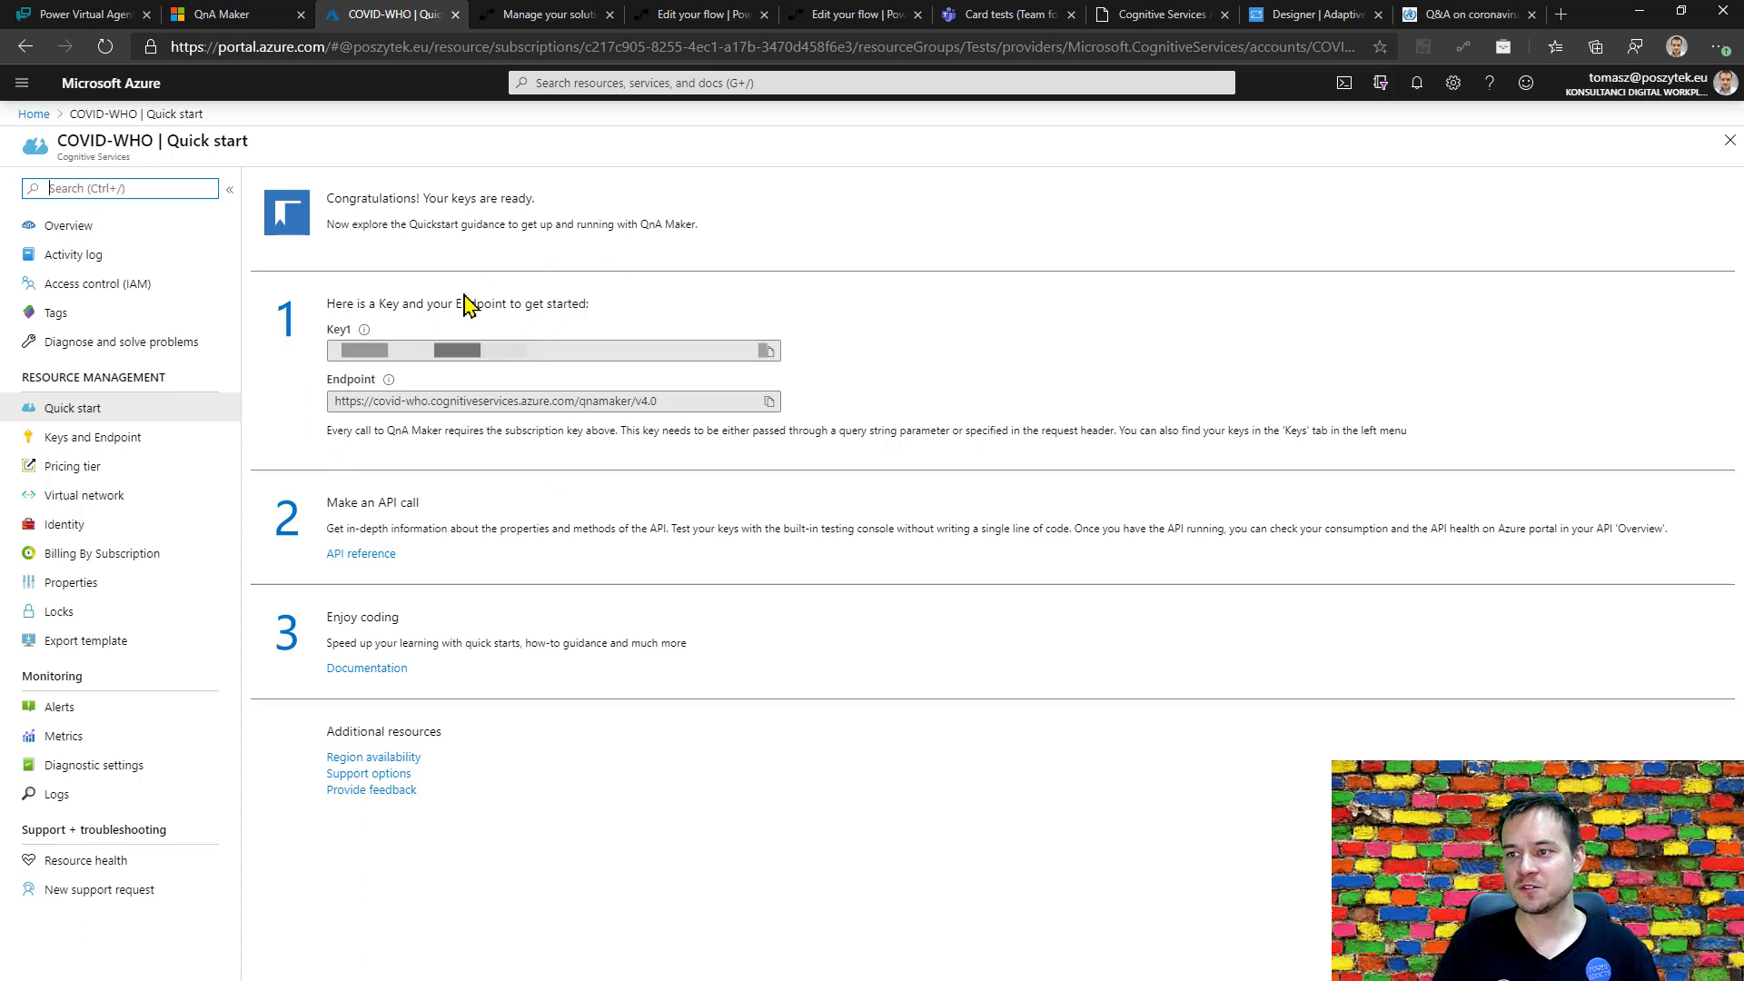
click(272, 18)
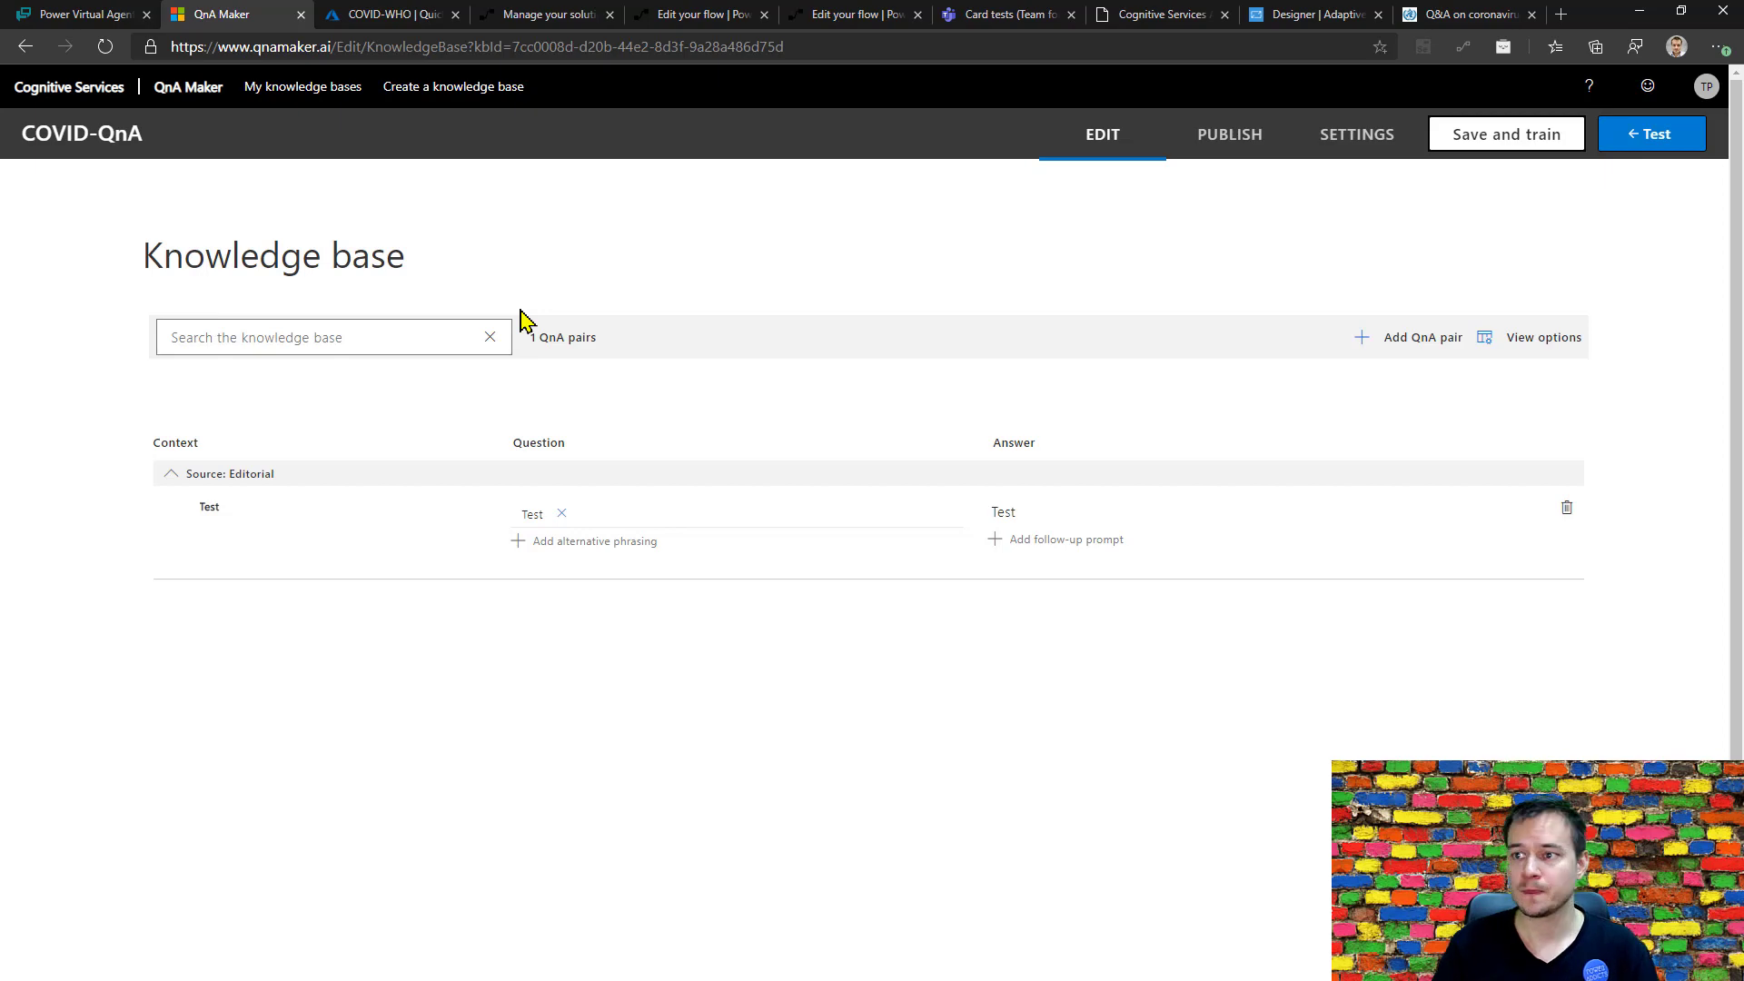
click(1362, 142)
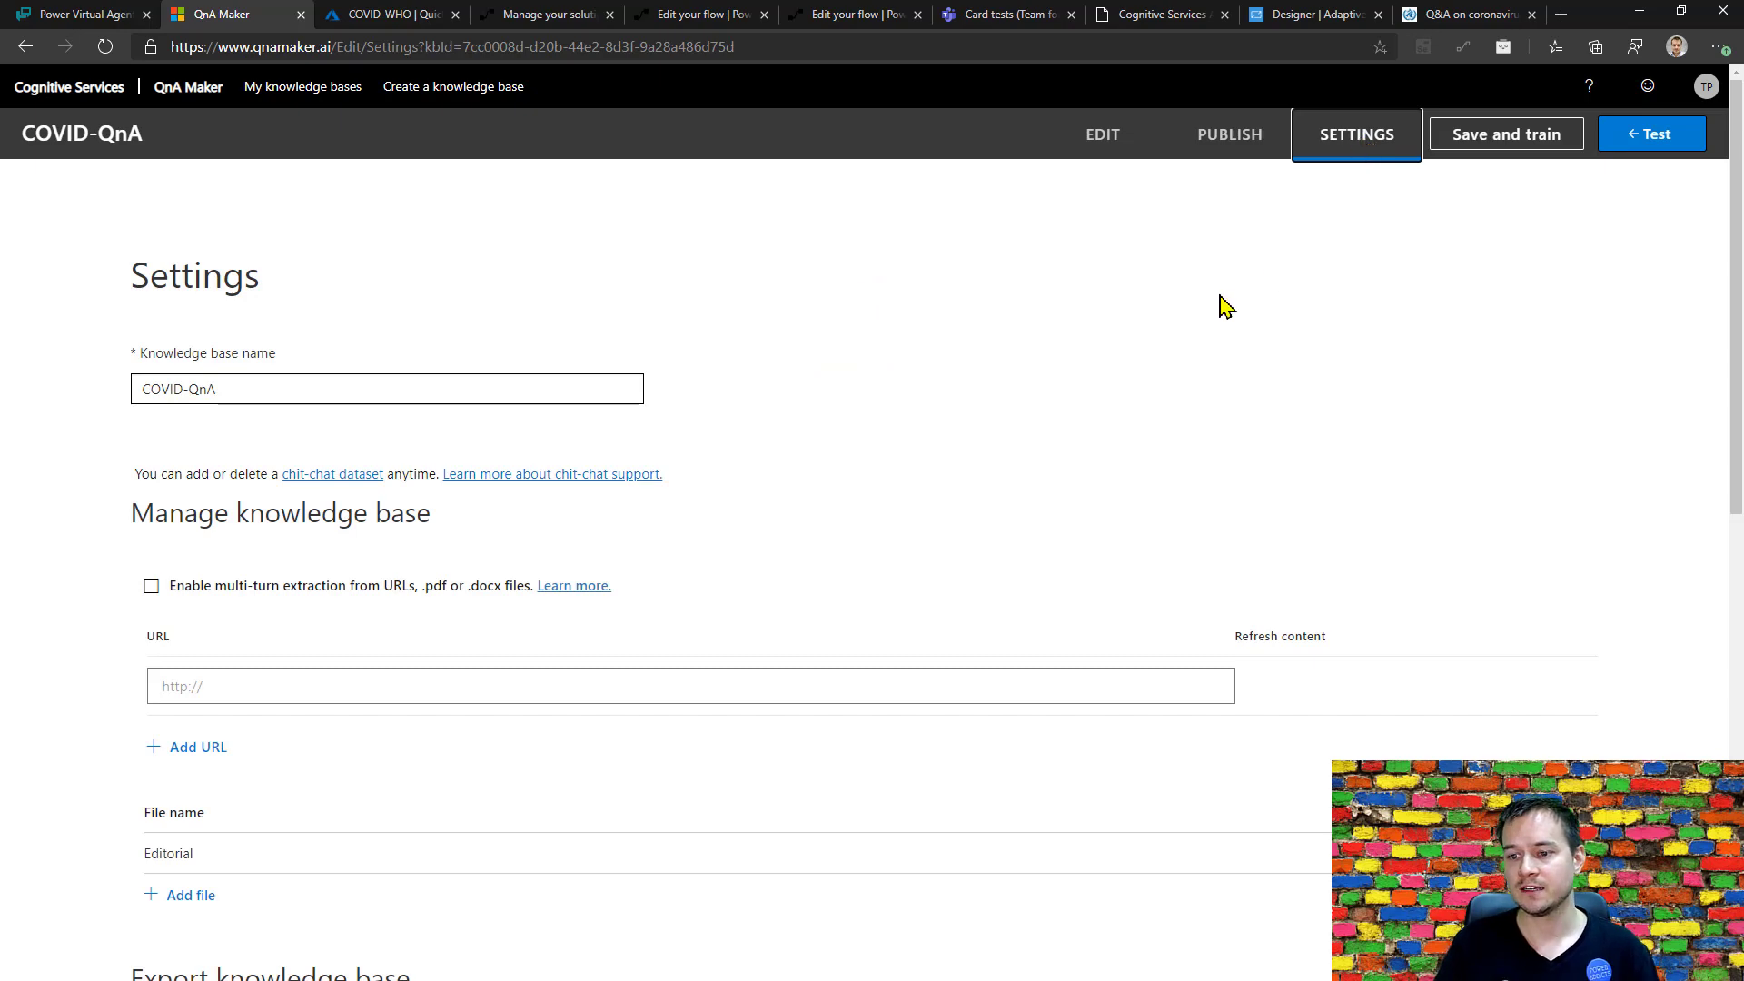
click(449, 688)
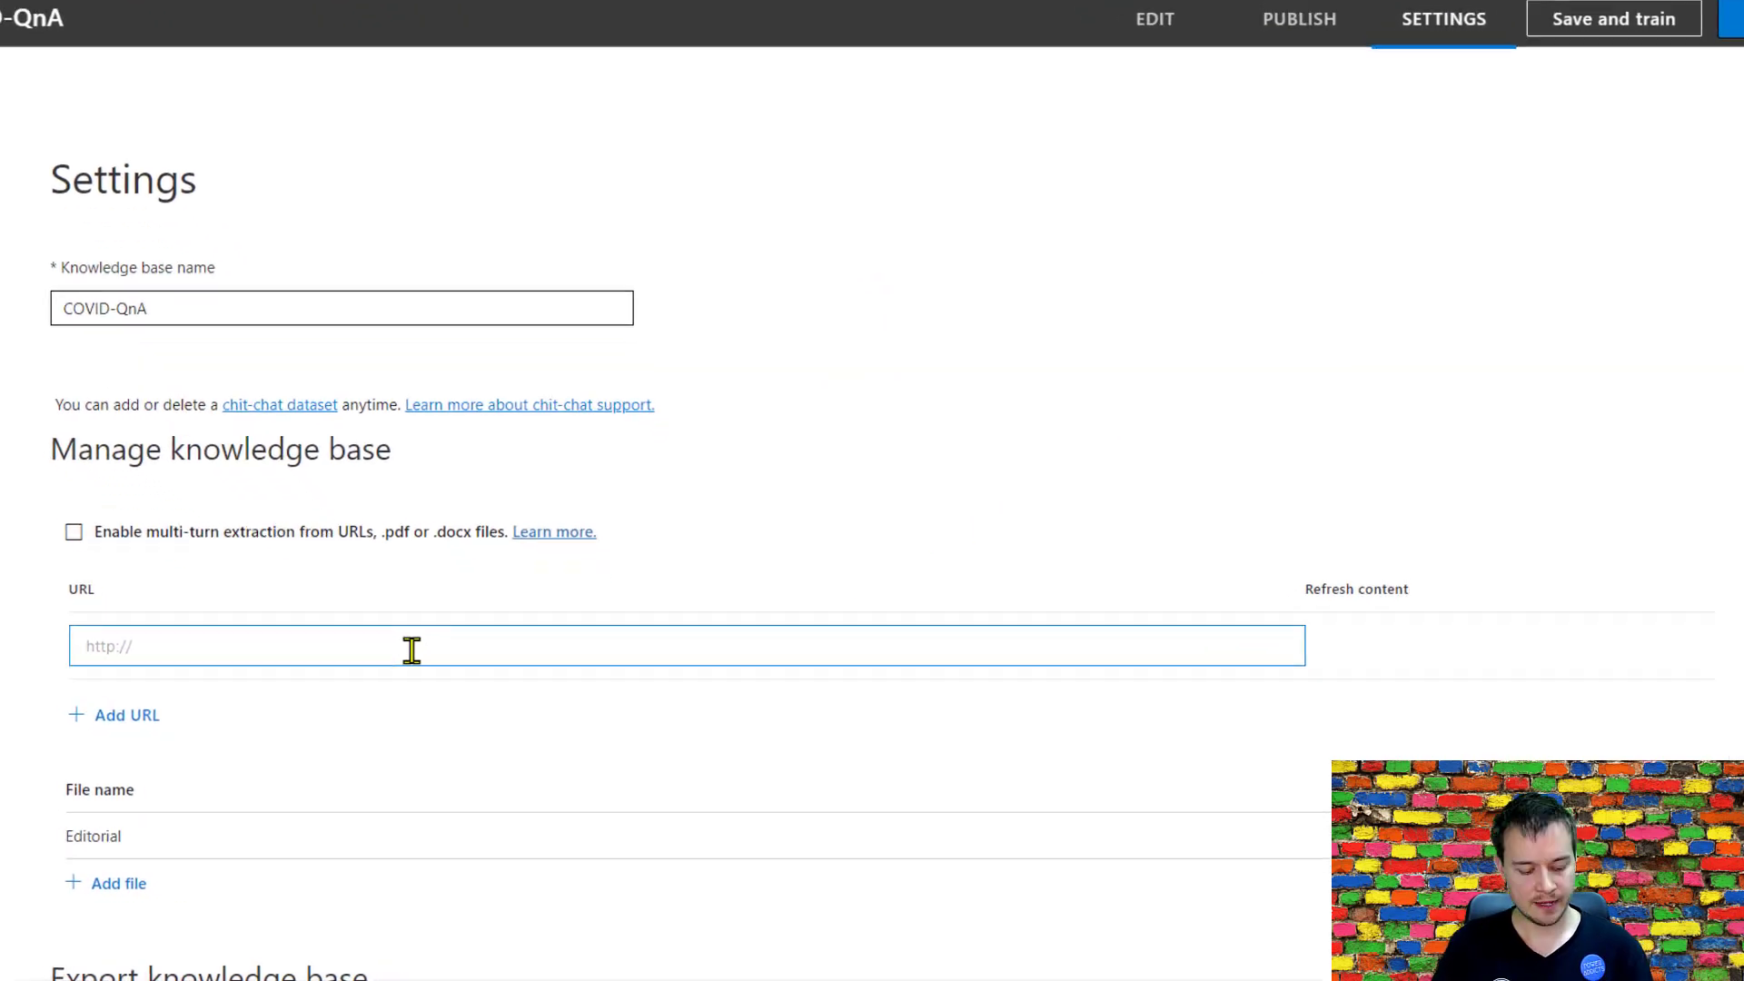
key(ctrl+v)
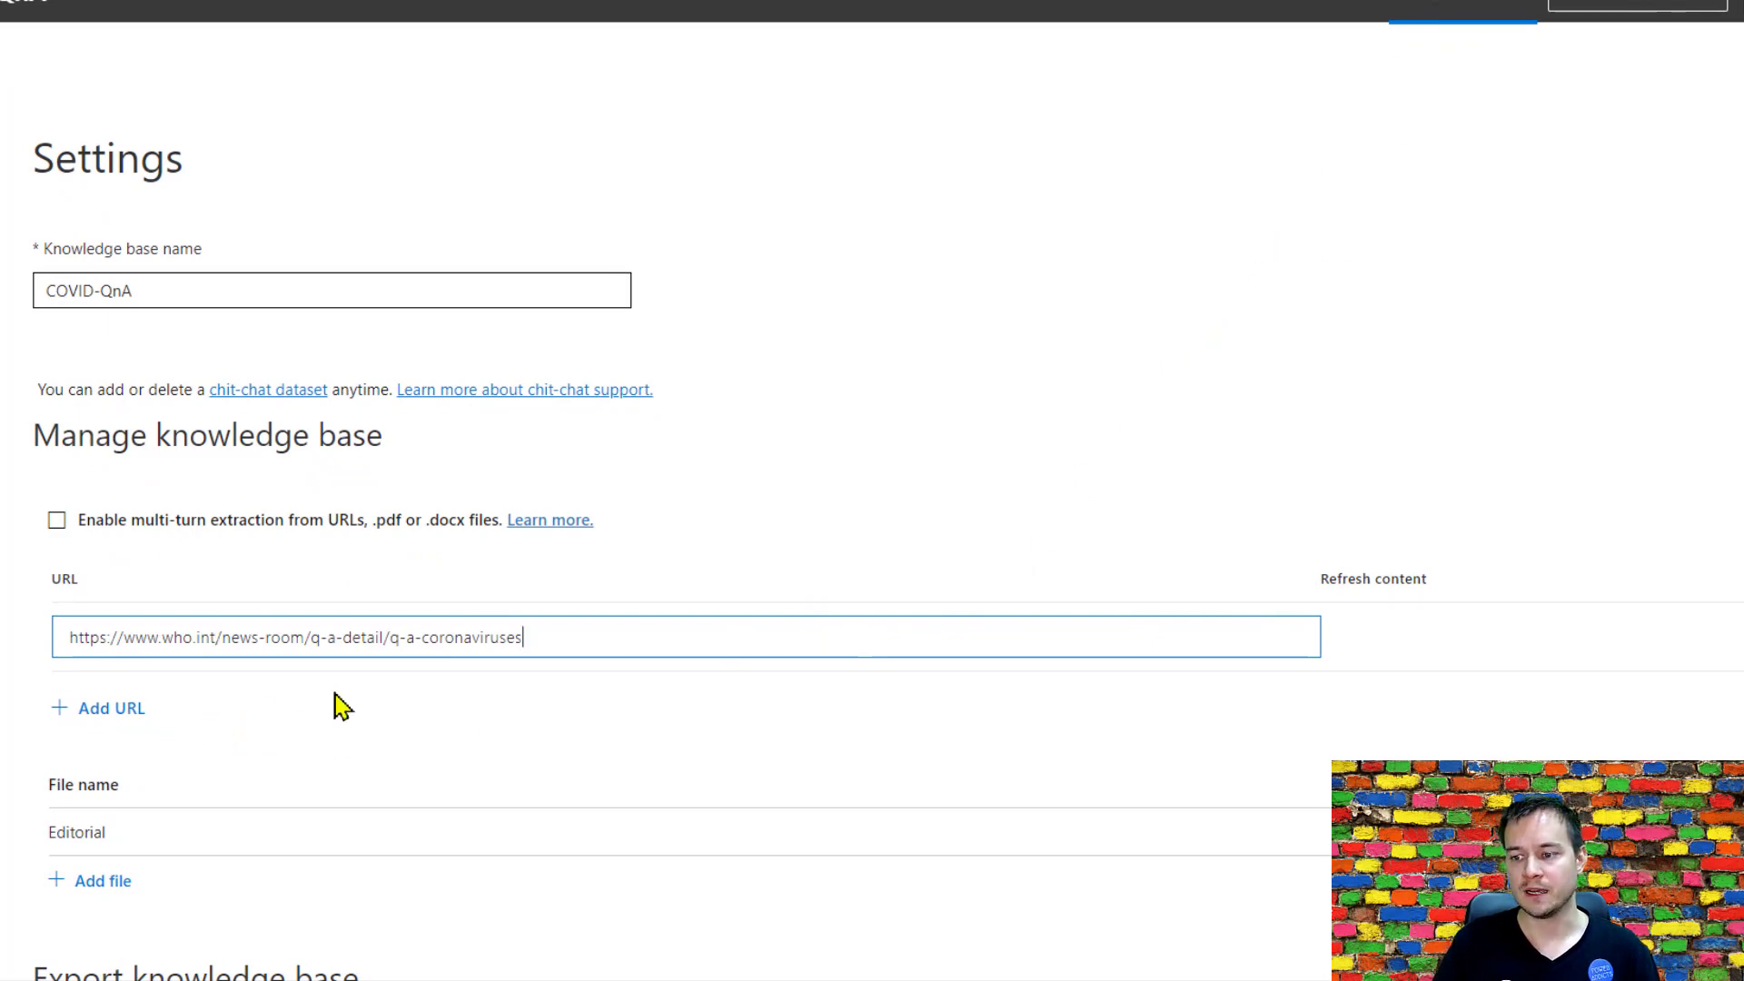
click(141, 719)
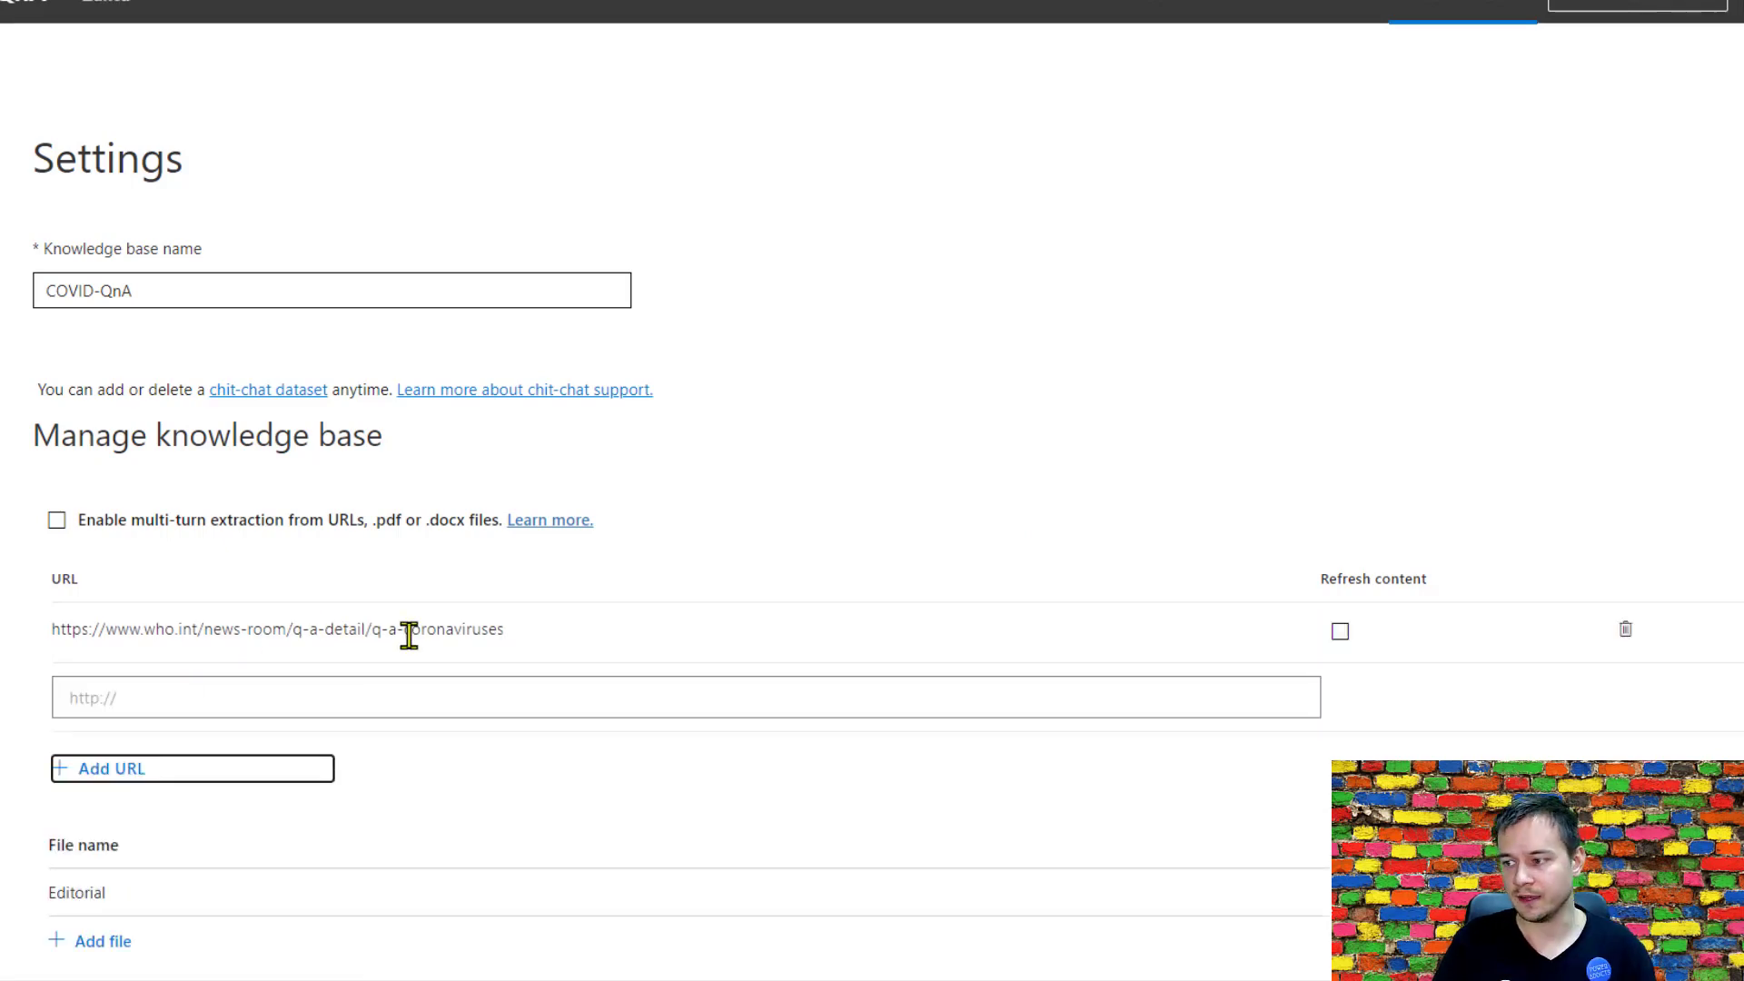
click(1340, 631)
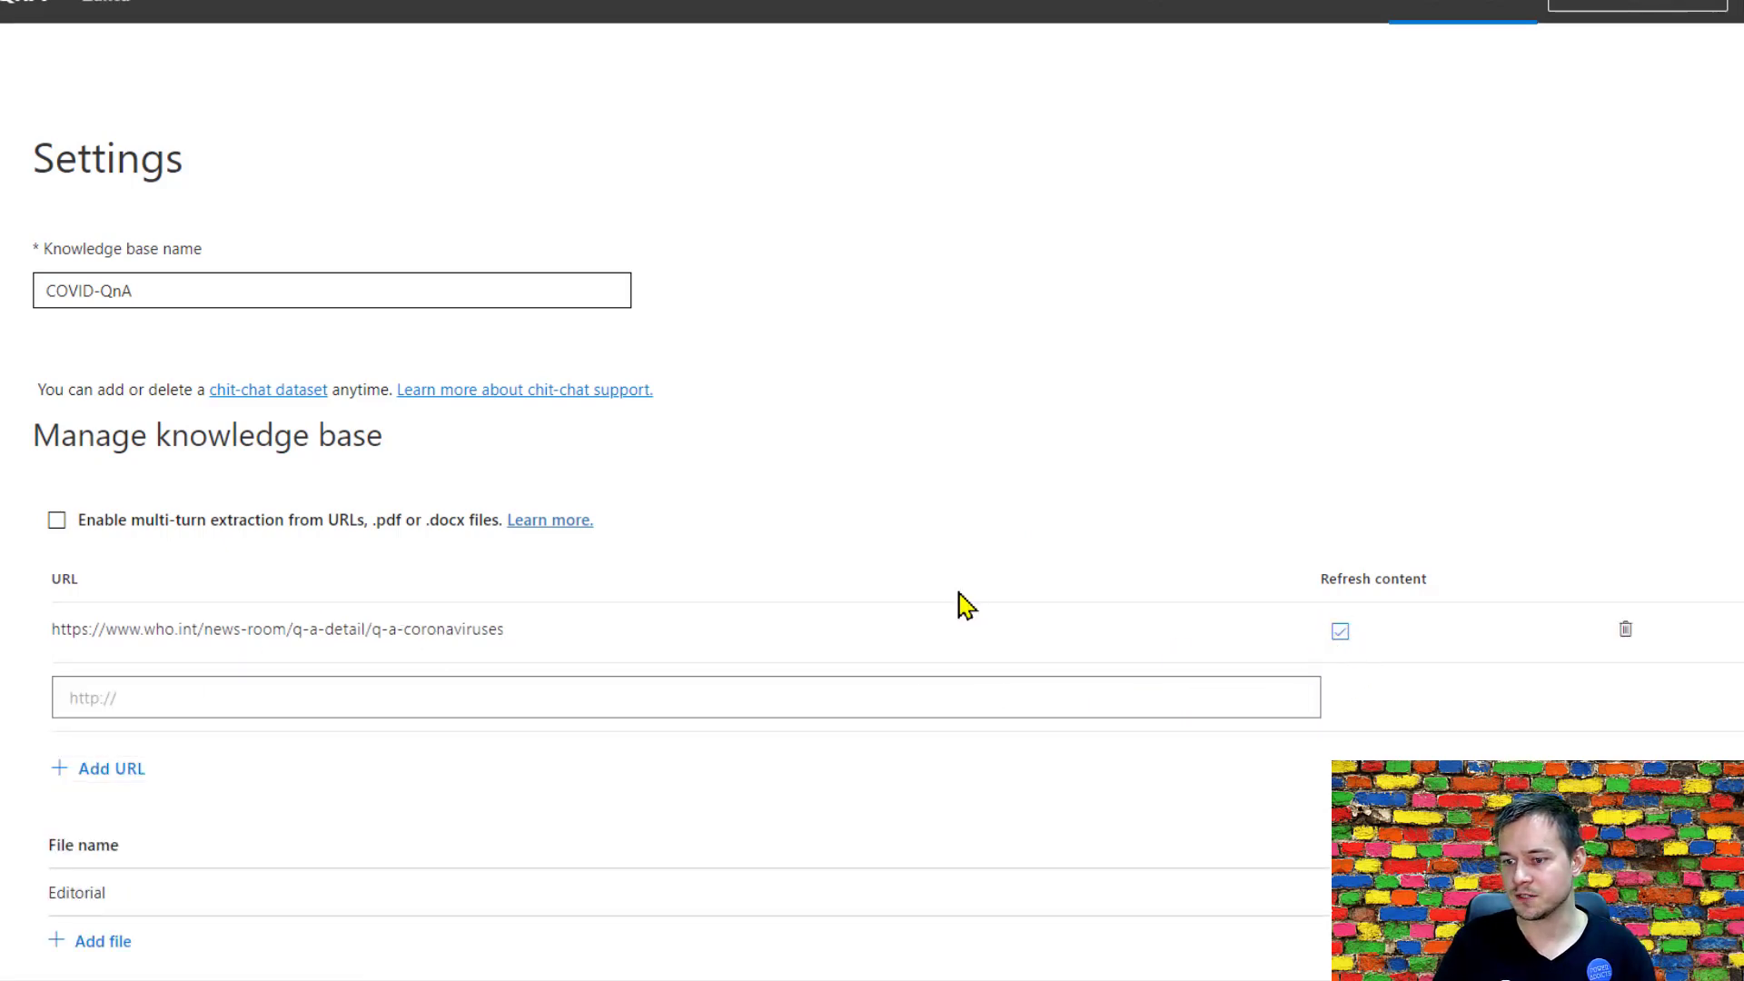
Start adding a file source to the knowledge base, and review the questions and answers in Contoso COVID-19 QnA.docx in Word.
scroll(965, 605, down, 7)
click(91, 304)
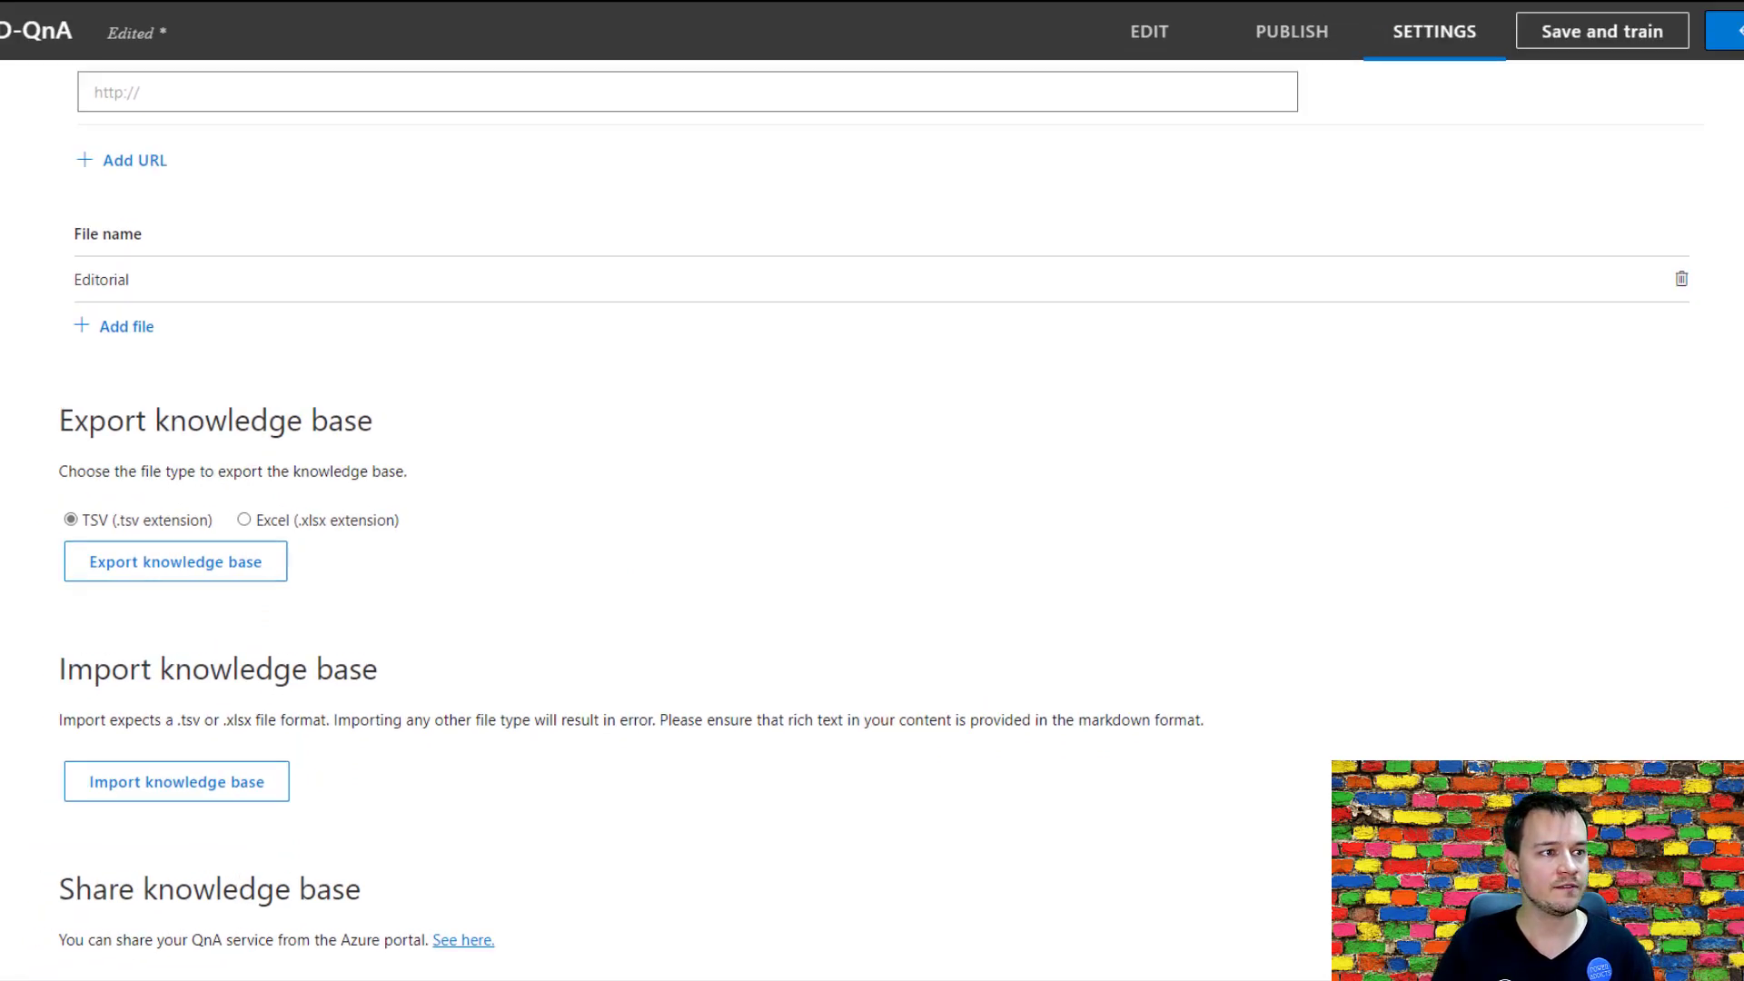
click(125, 326)
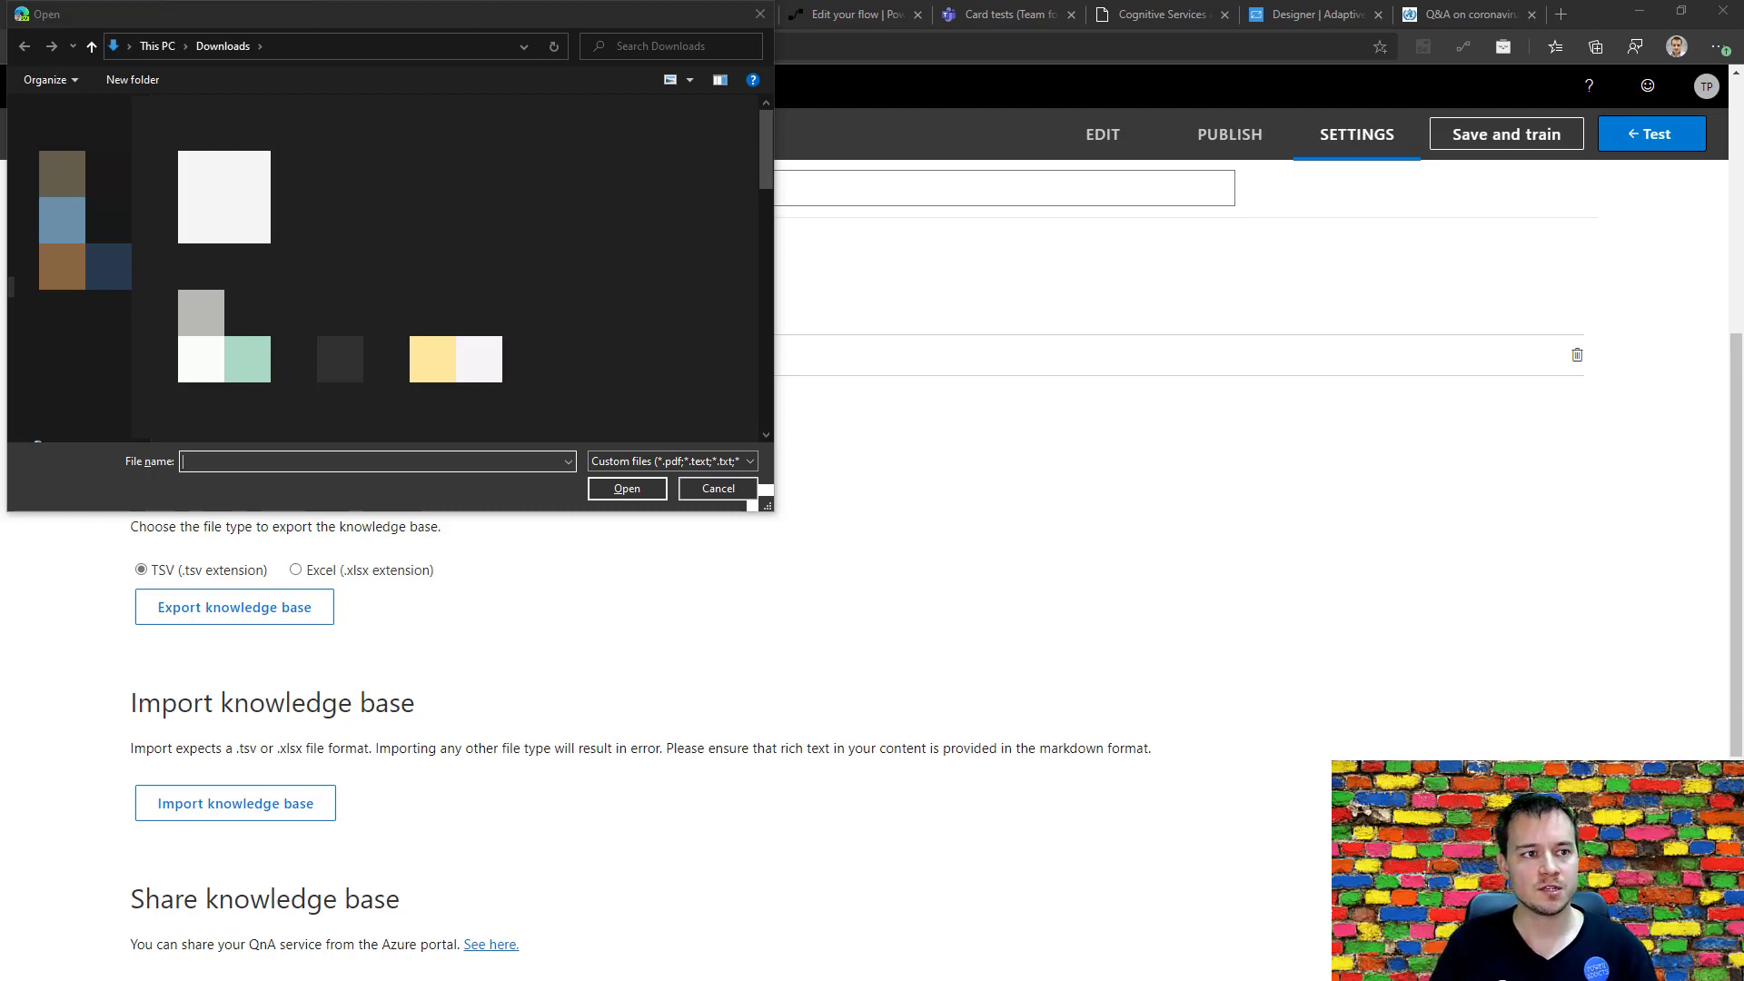
drag(340, 406, 1119, 3)
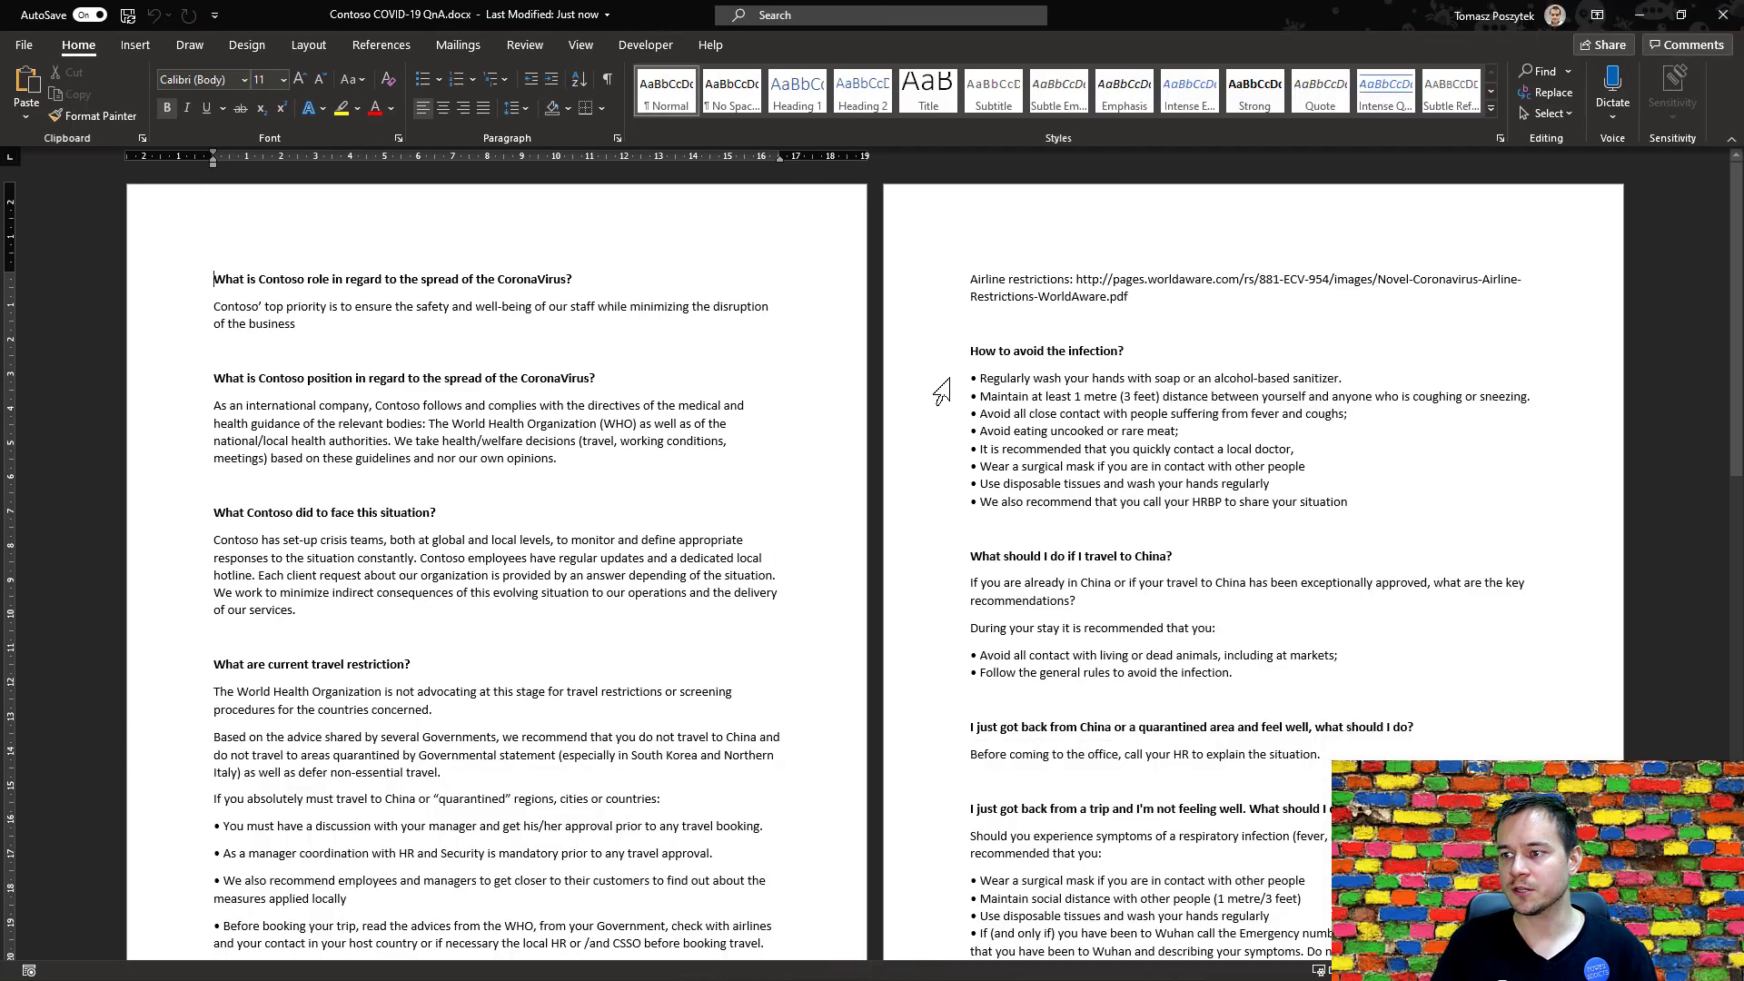
drag(223, 280, 214, 323)
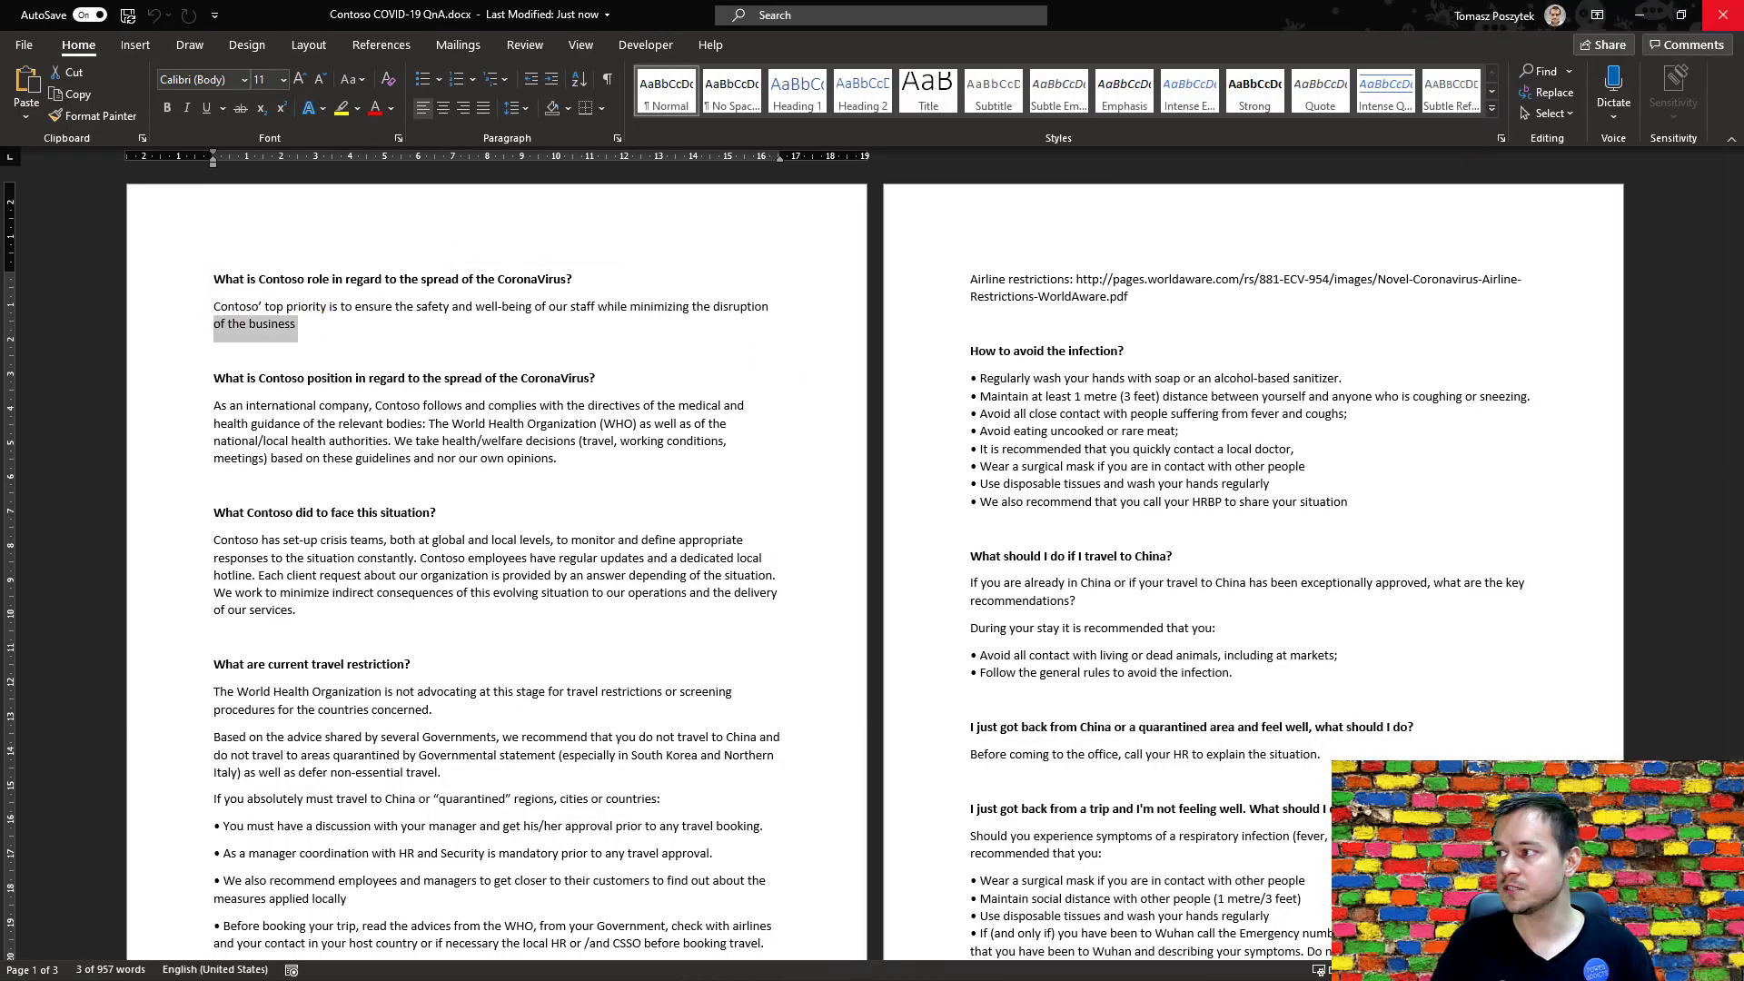
click(1723, 22)
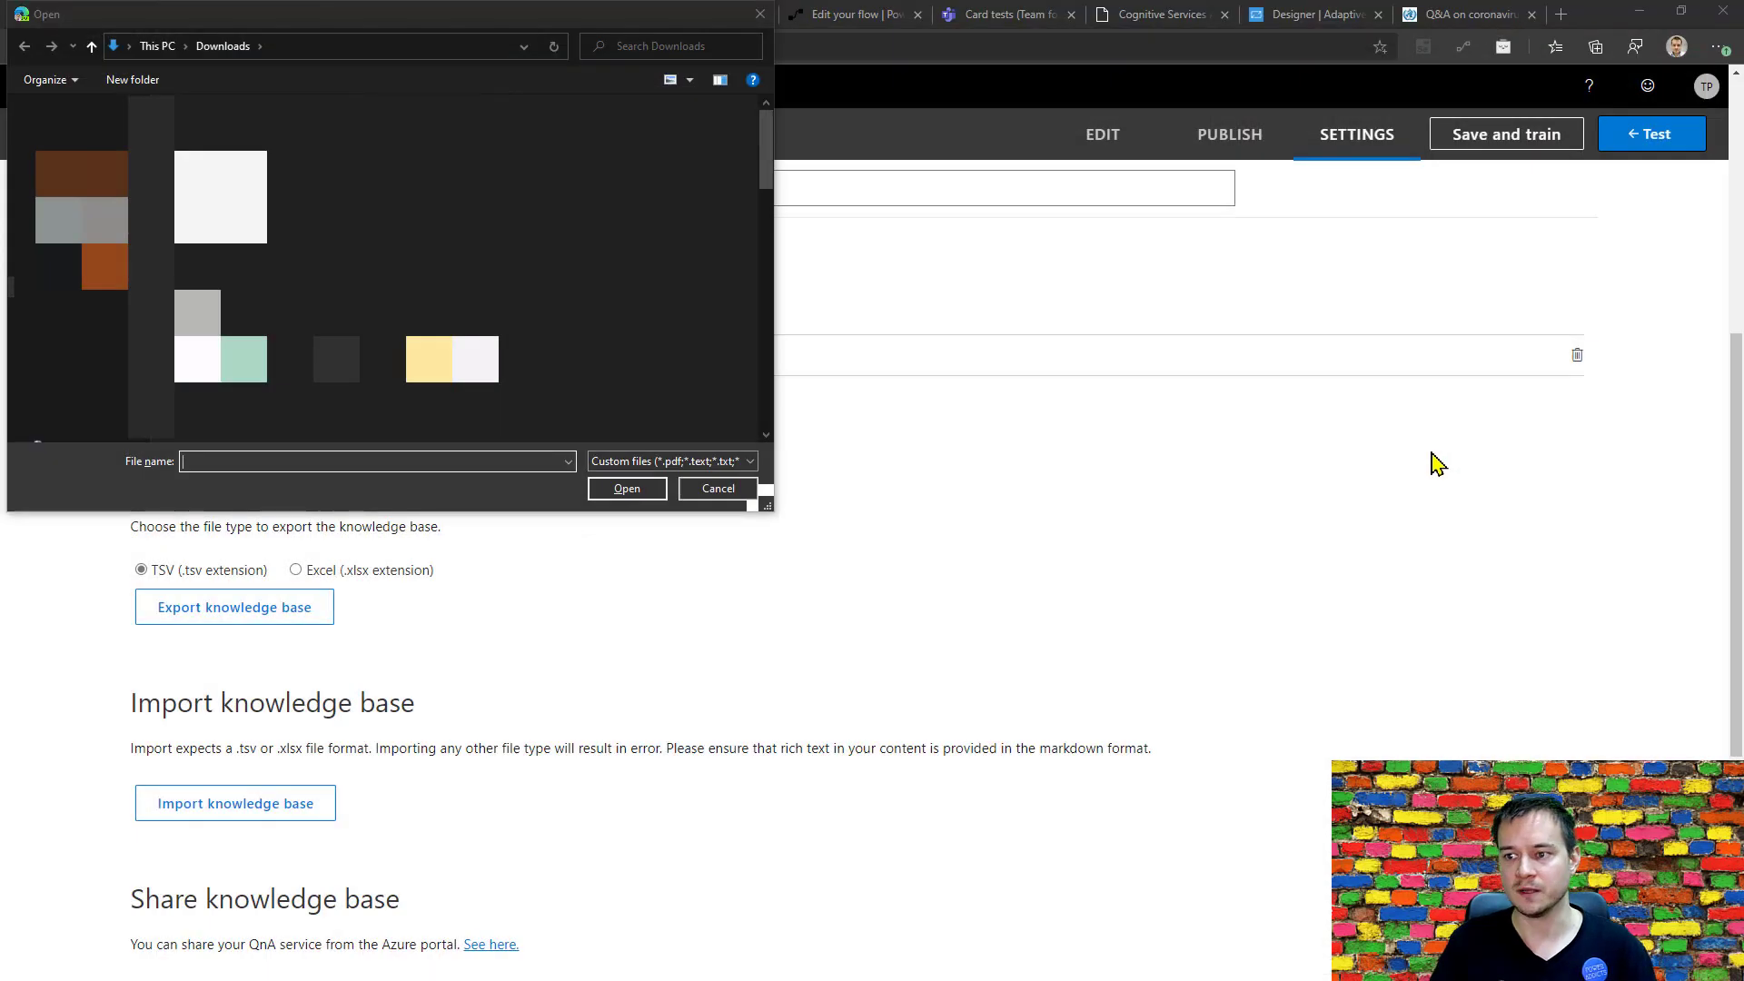
Add Contoso COVID-19 QnA.docx from the PVA with QnA folder as a file source, and save and train the knowledge base.
click(381, 52)
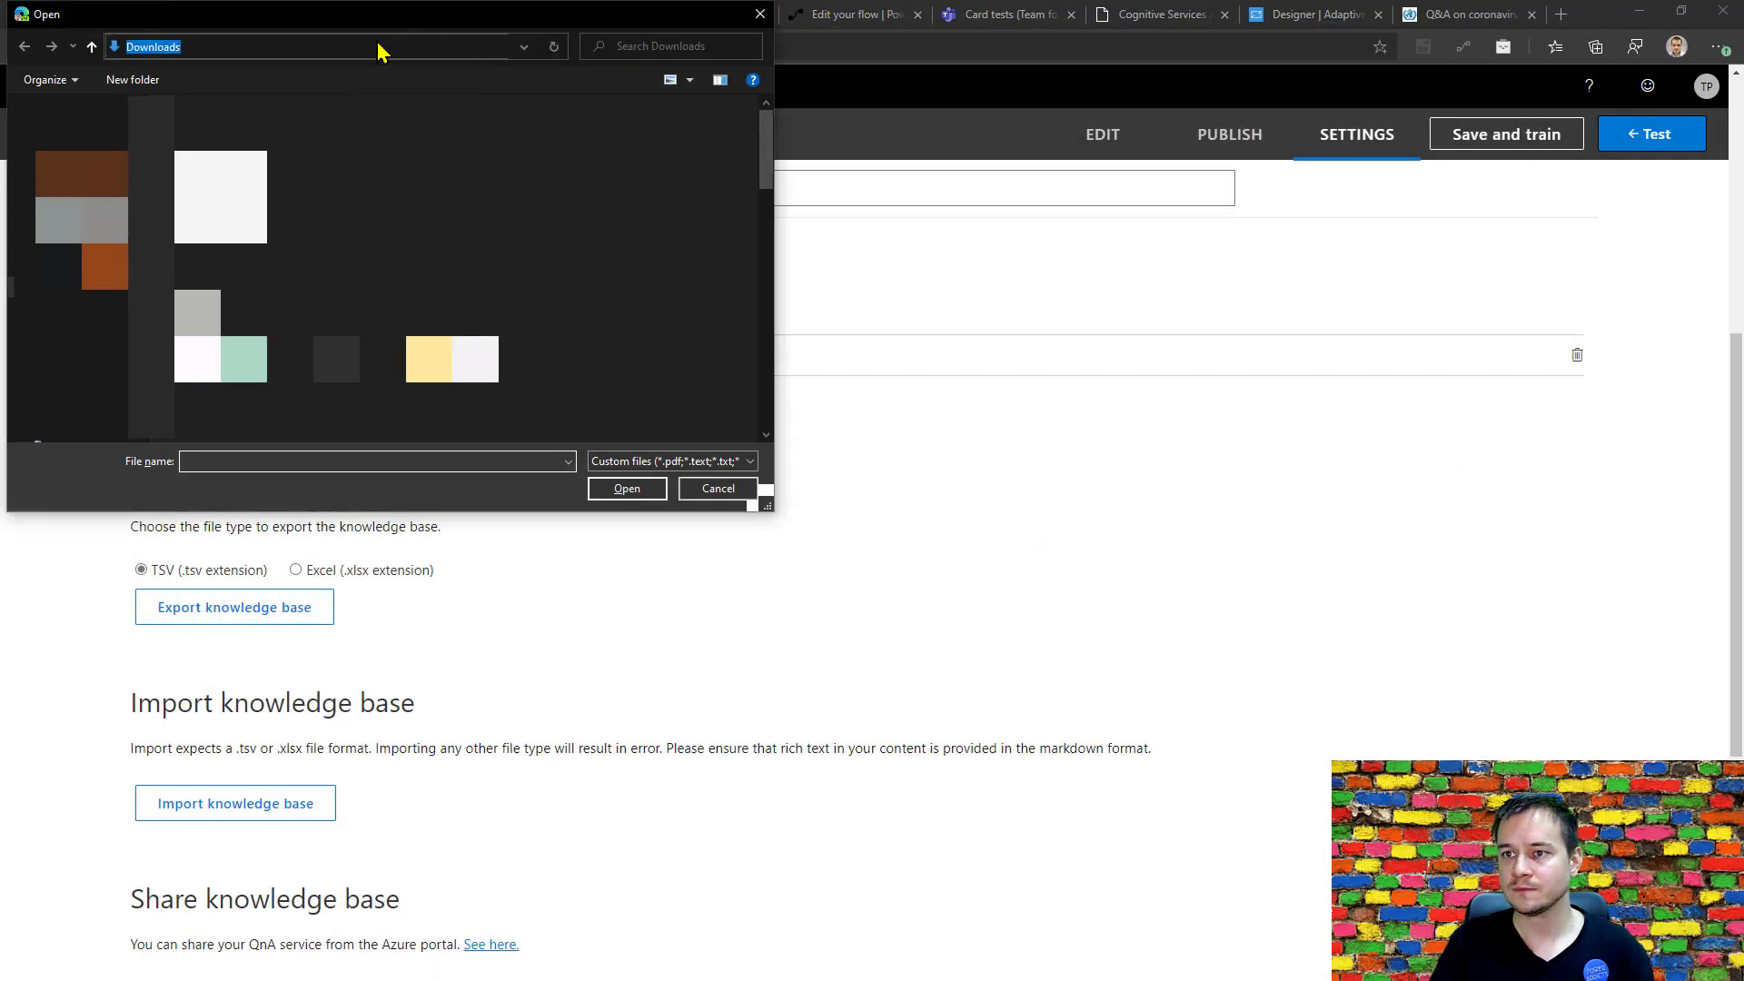
text(D:\OneDrive\Blog\PVA with QnA)
key(Return)
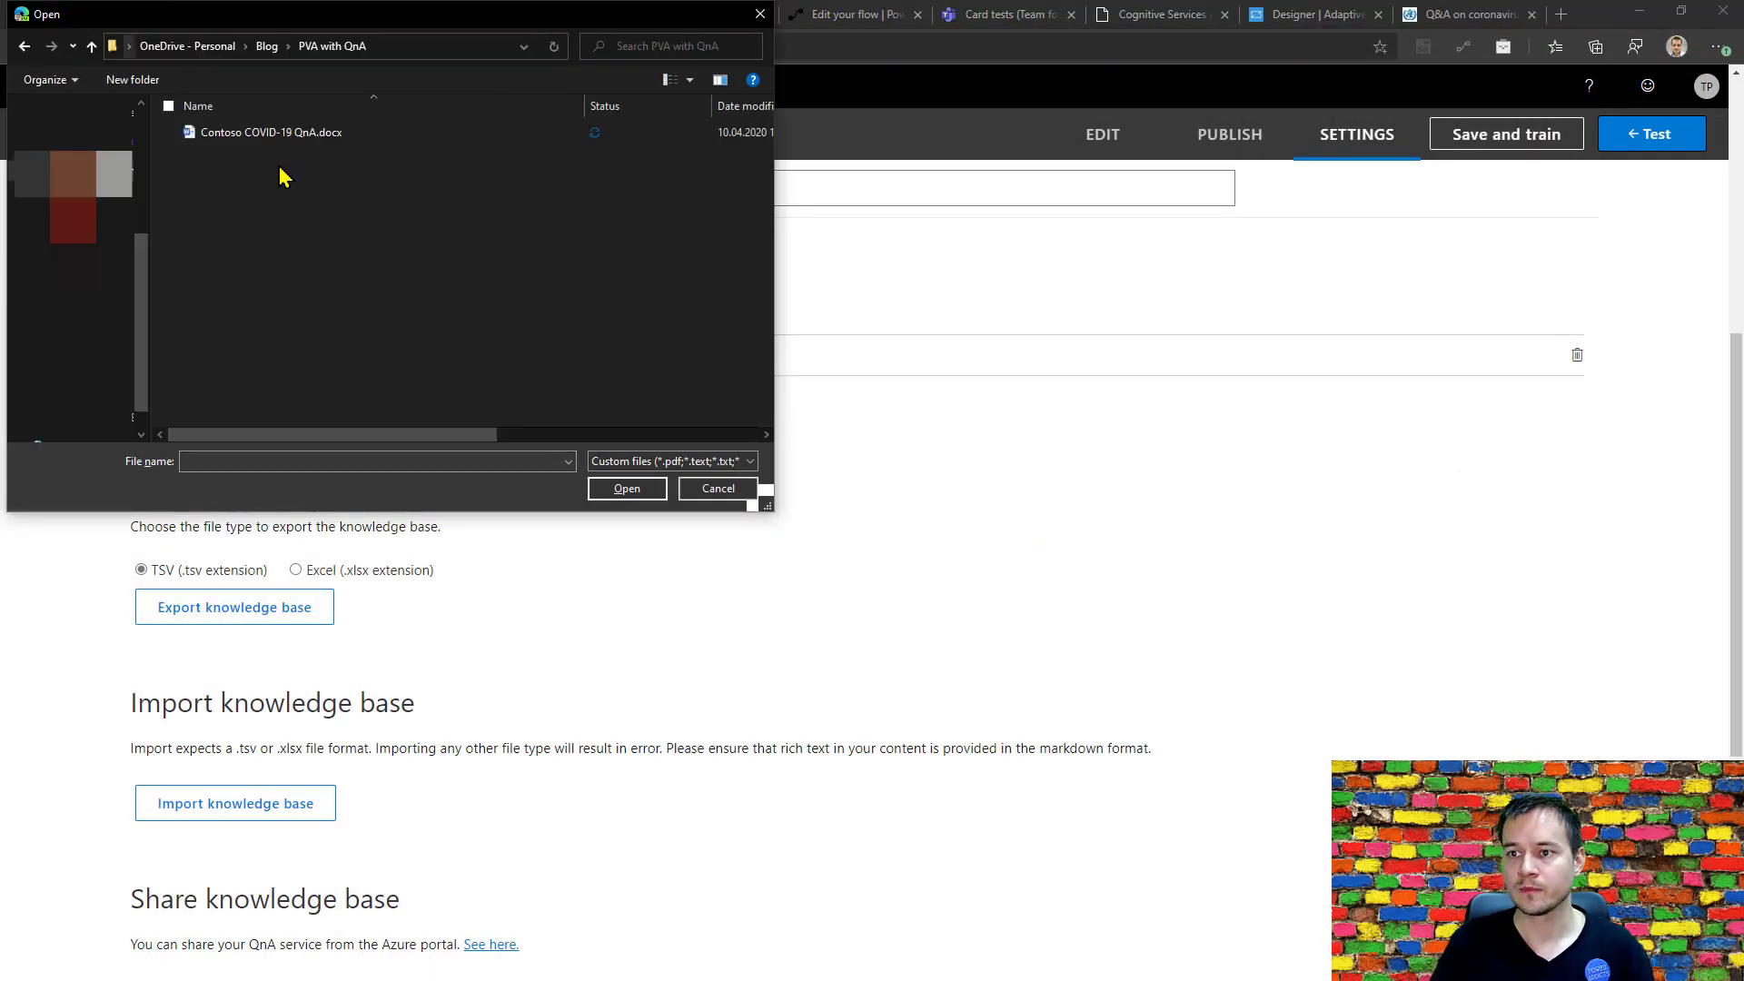
double_click(263, 136)
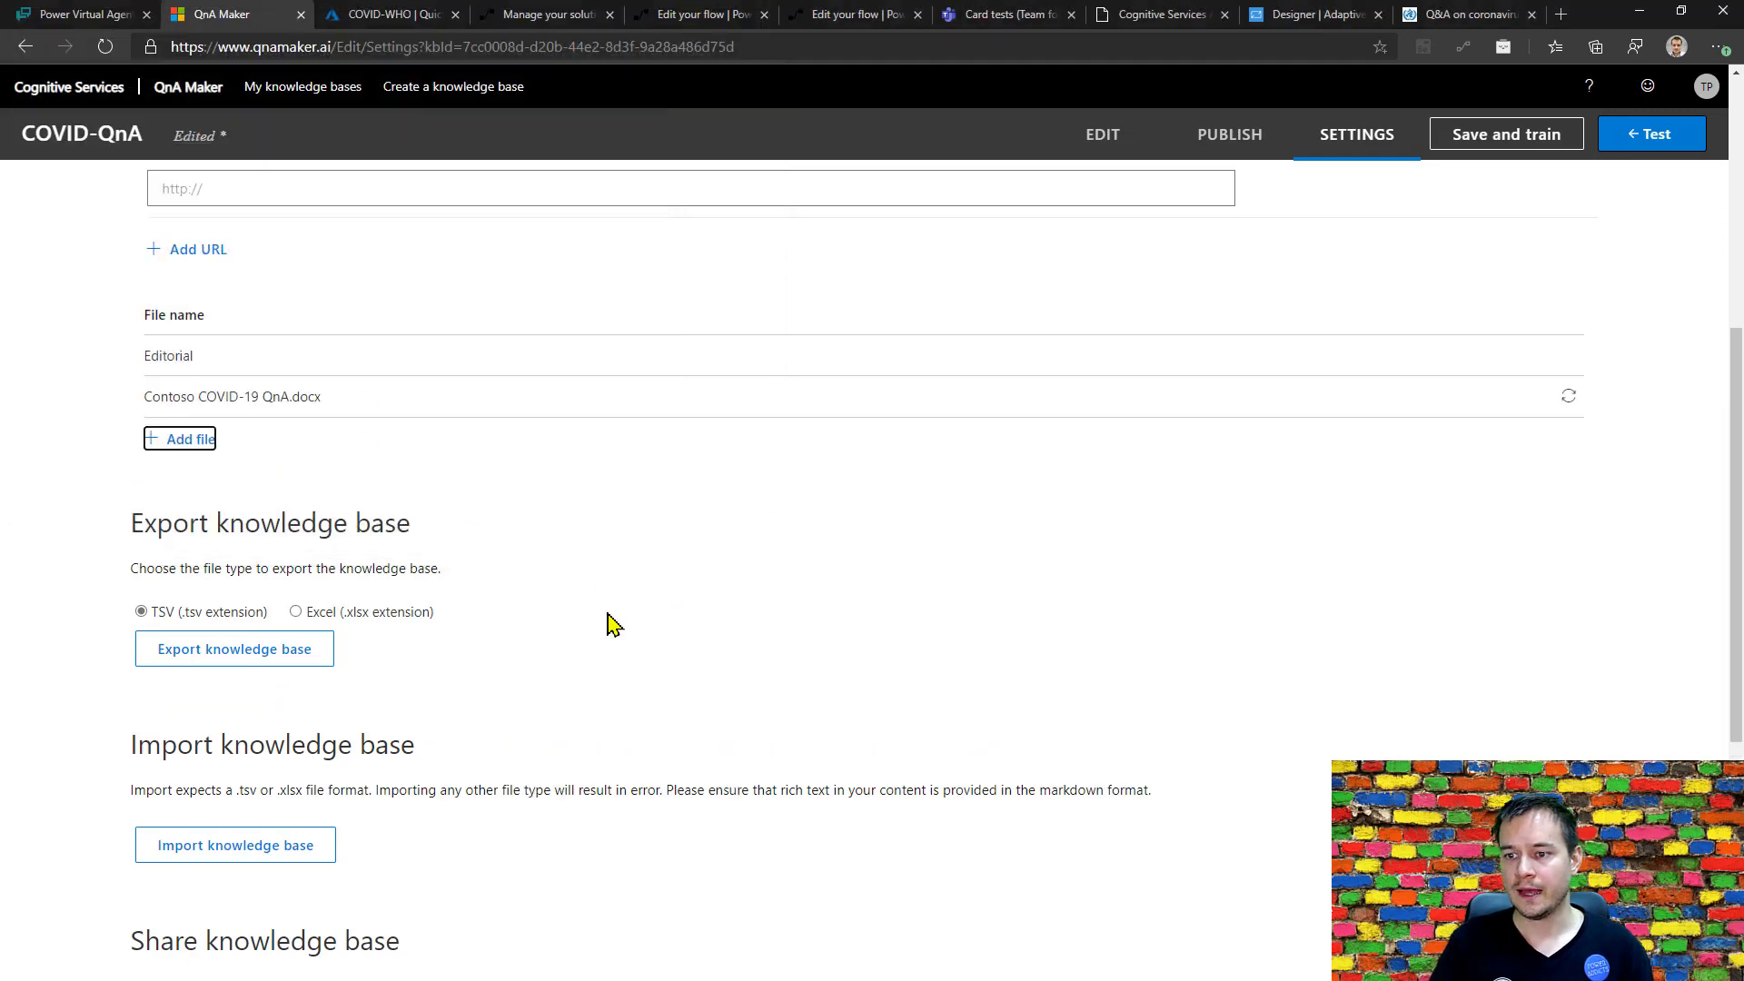
scroll(843, 655, down, 5)
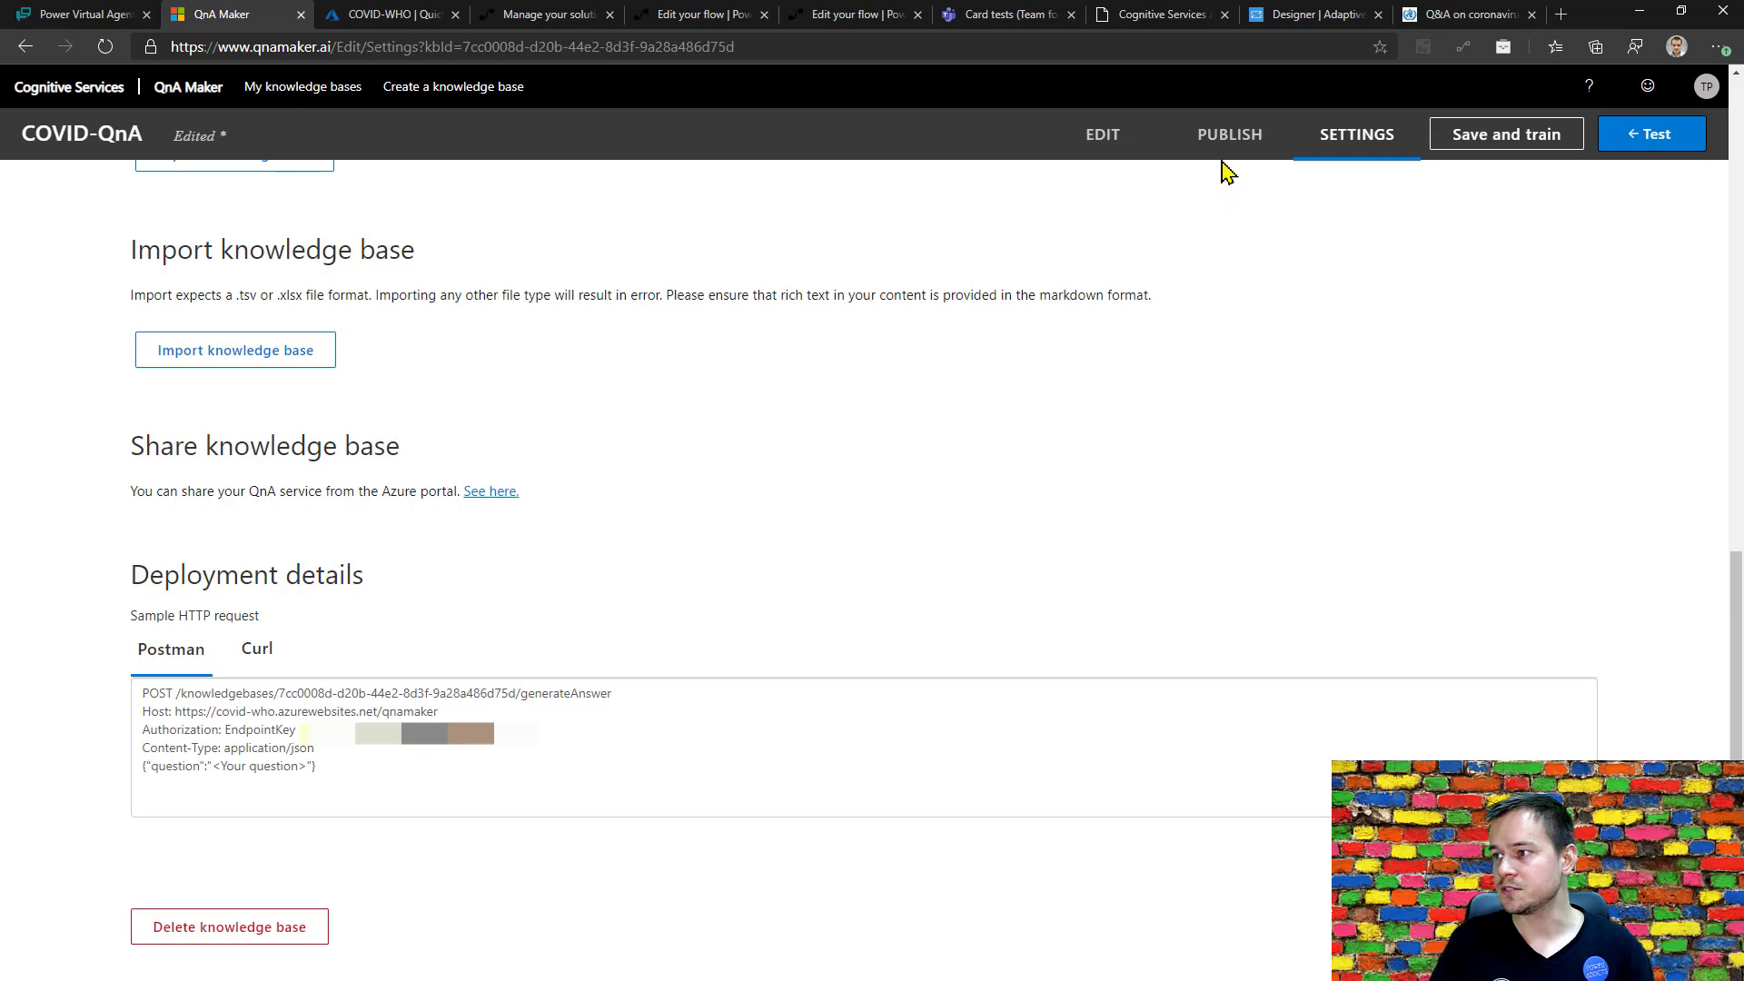
click(1469, 139)
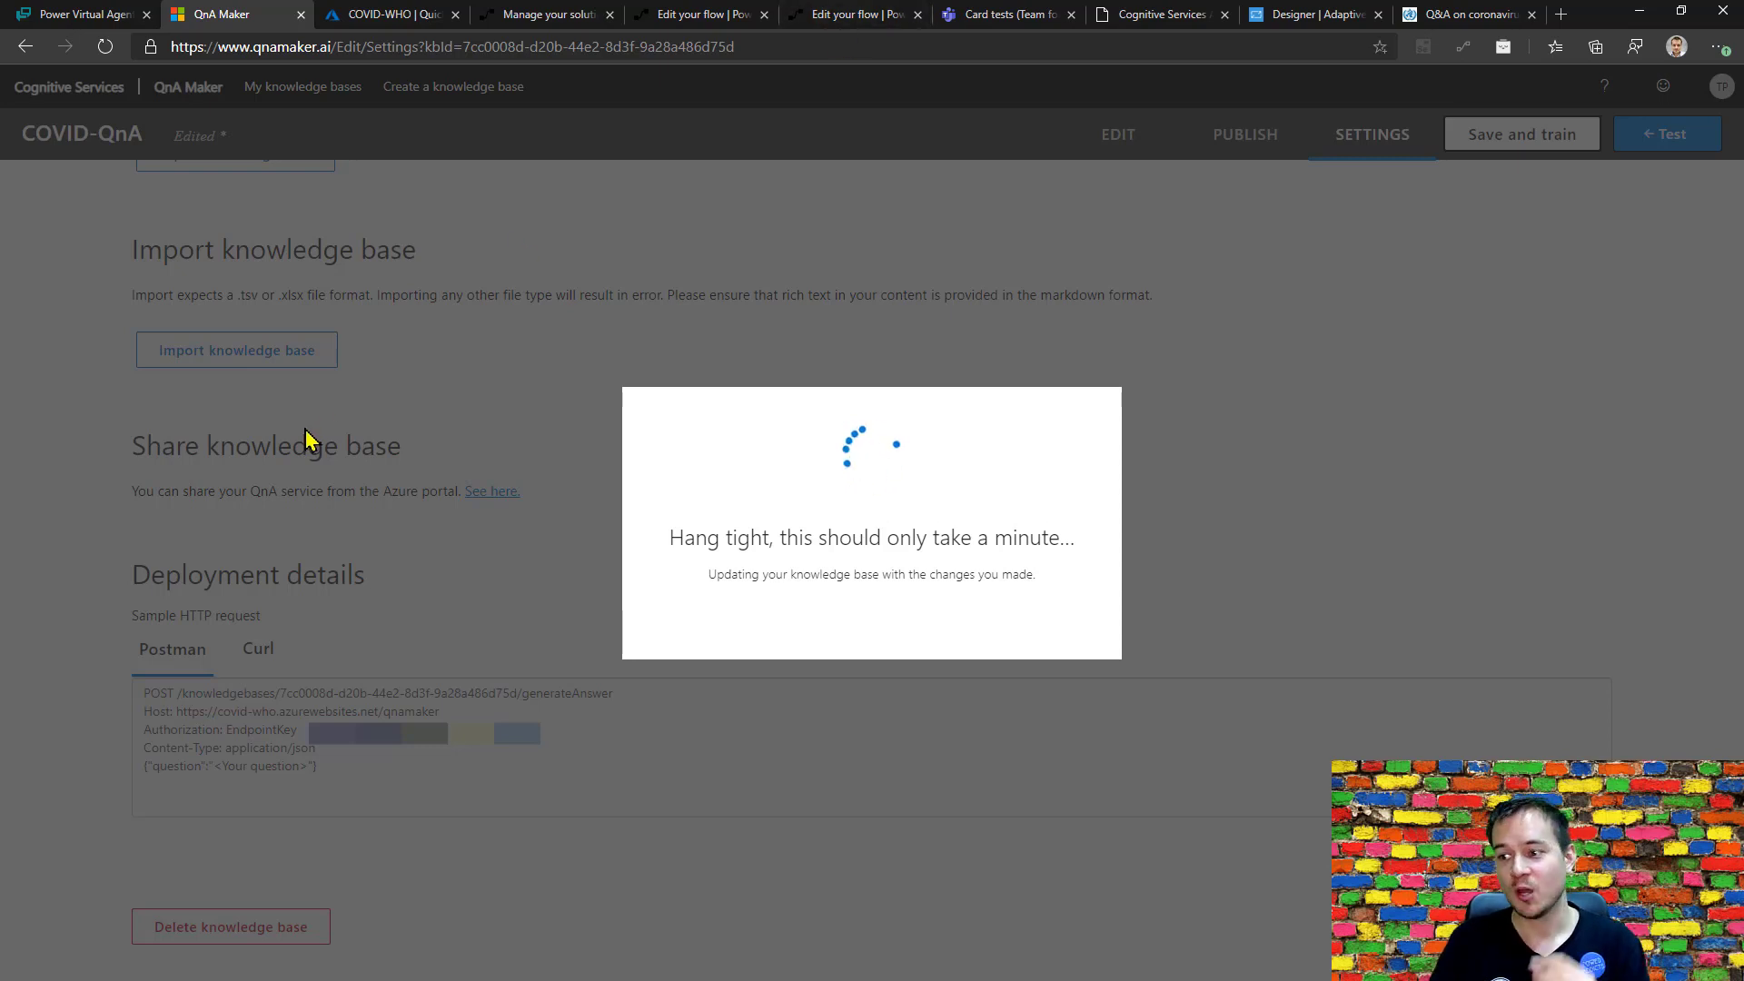
Switch to Power Virtual Agents and review the suggested topics, previewing the "What is a coronavirus?" suggestion.
click(80, 16)
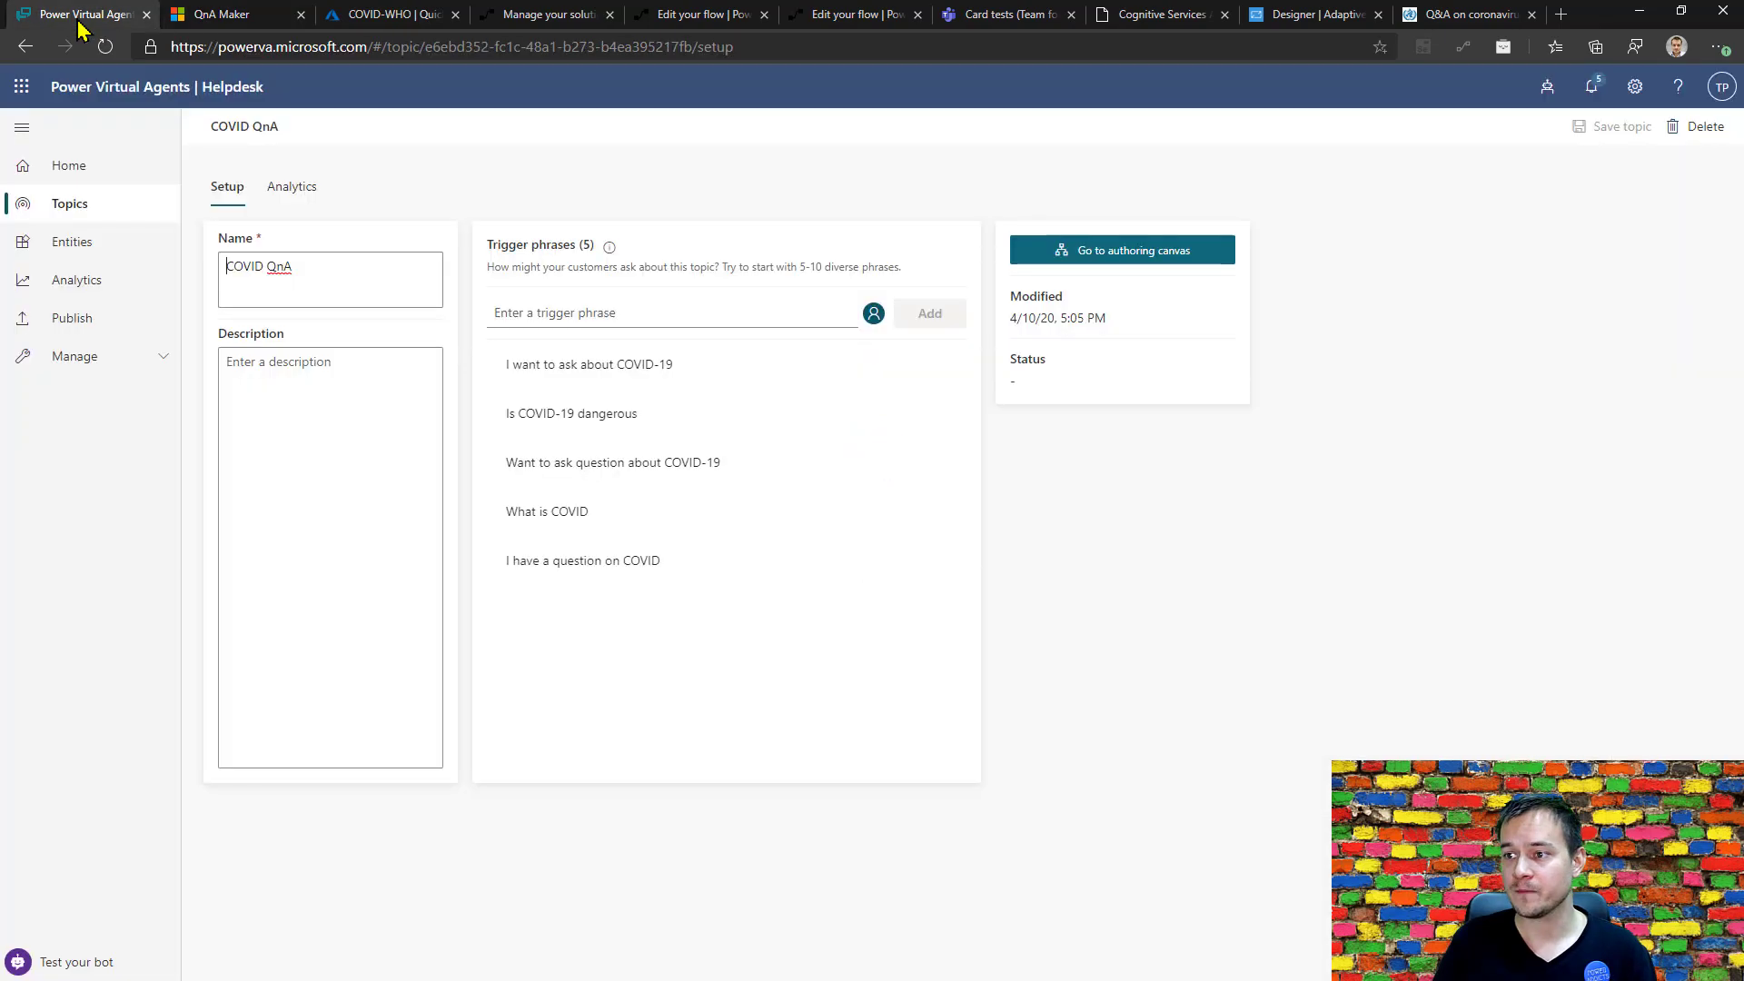
click(78, 207)
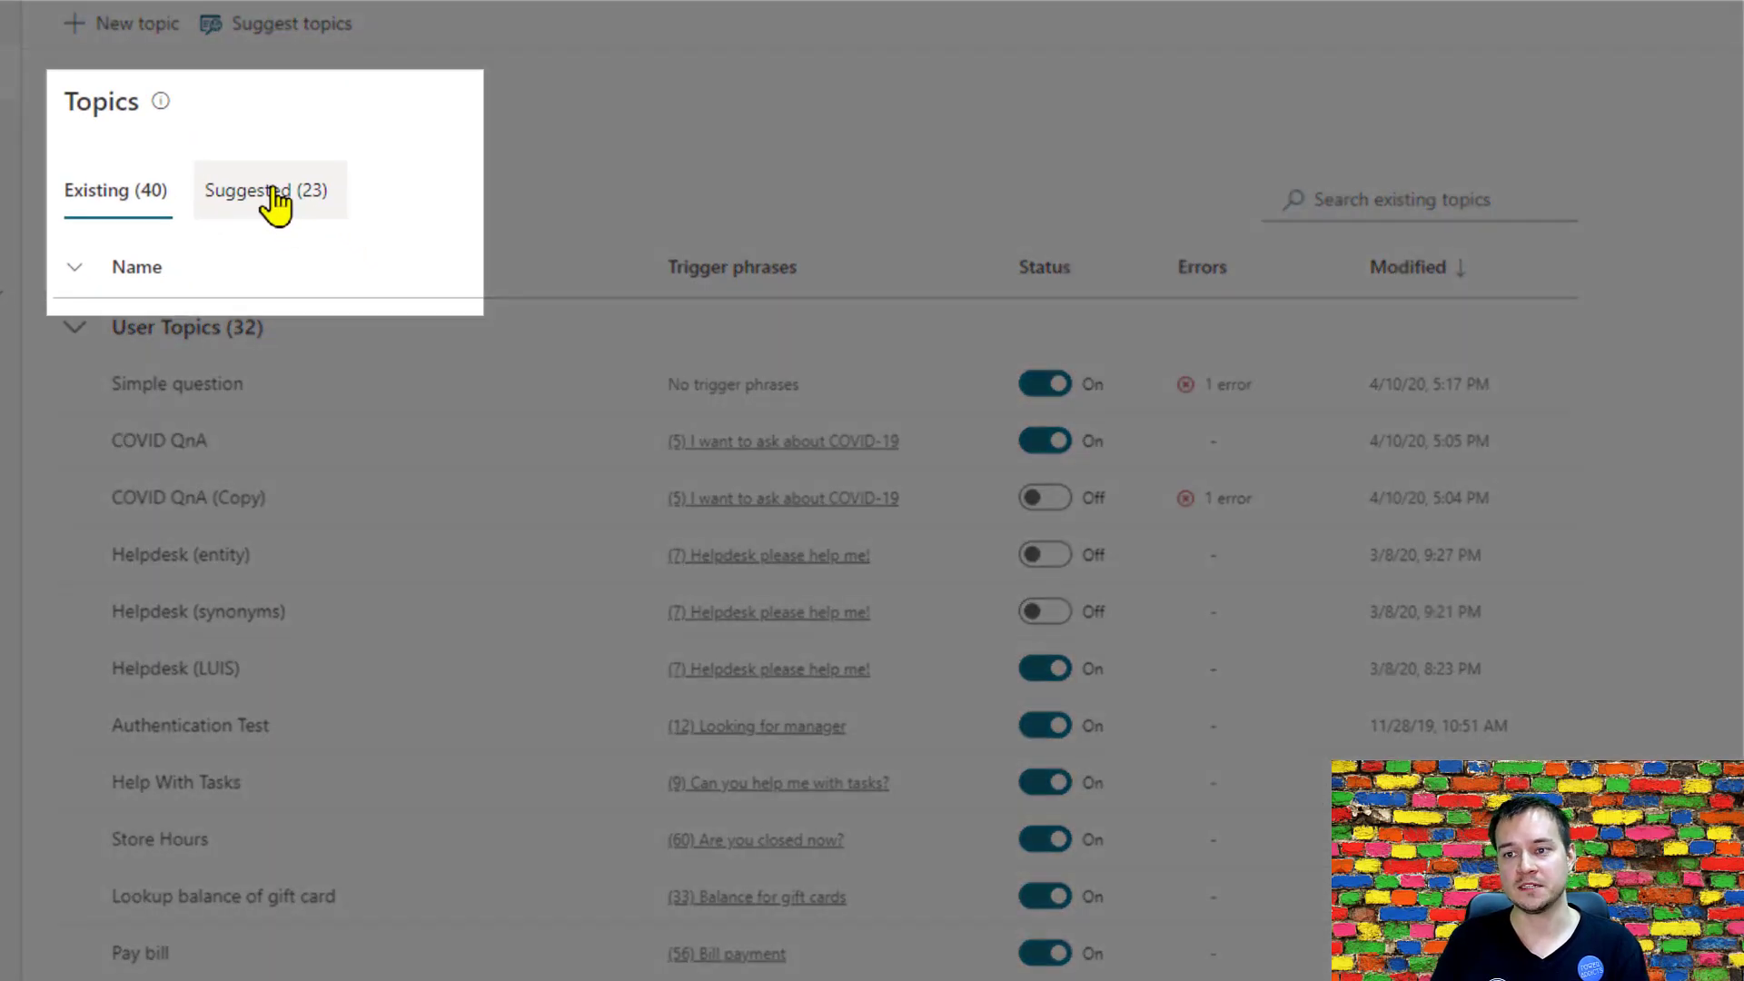
click(272, 191)
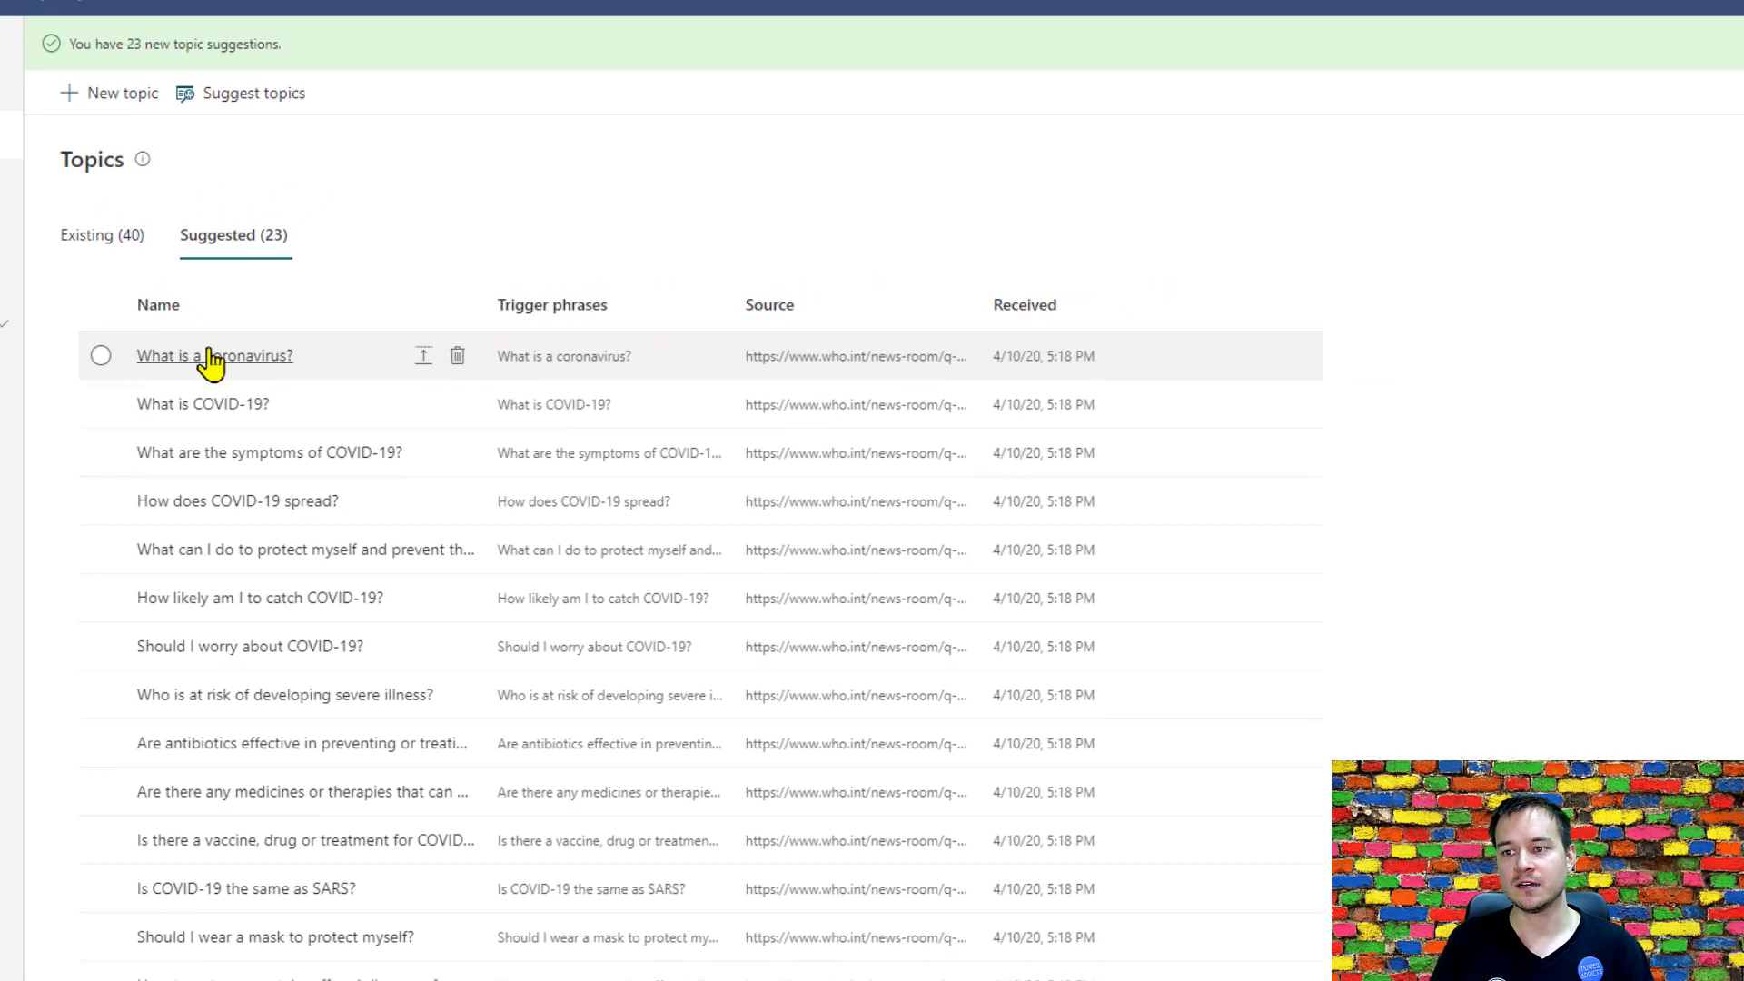
click(103, 314)
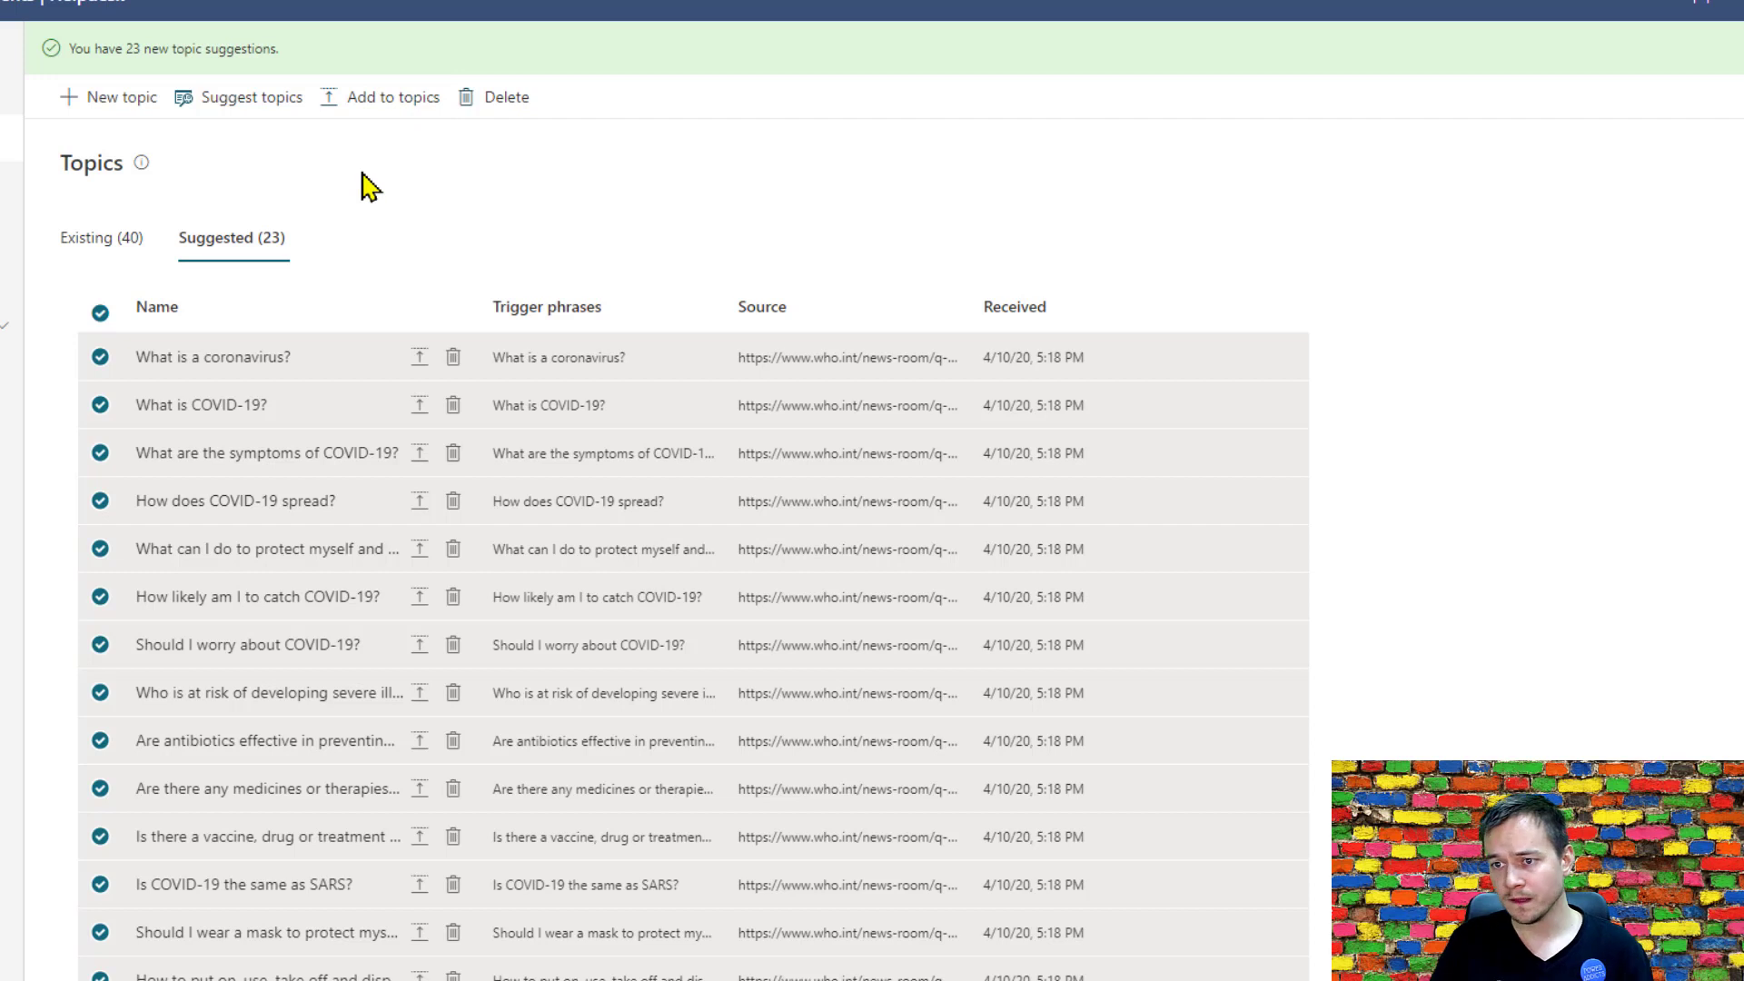
click(100, 311)
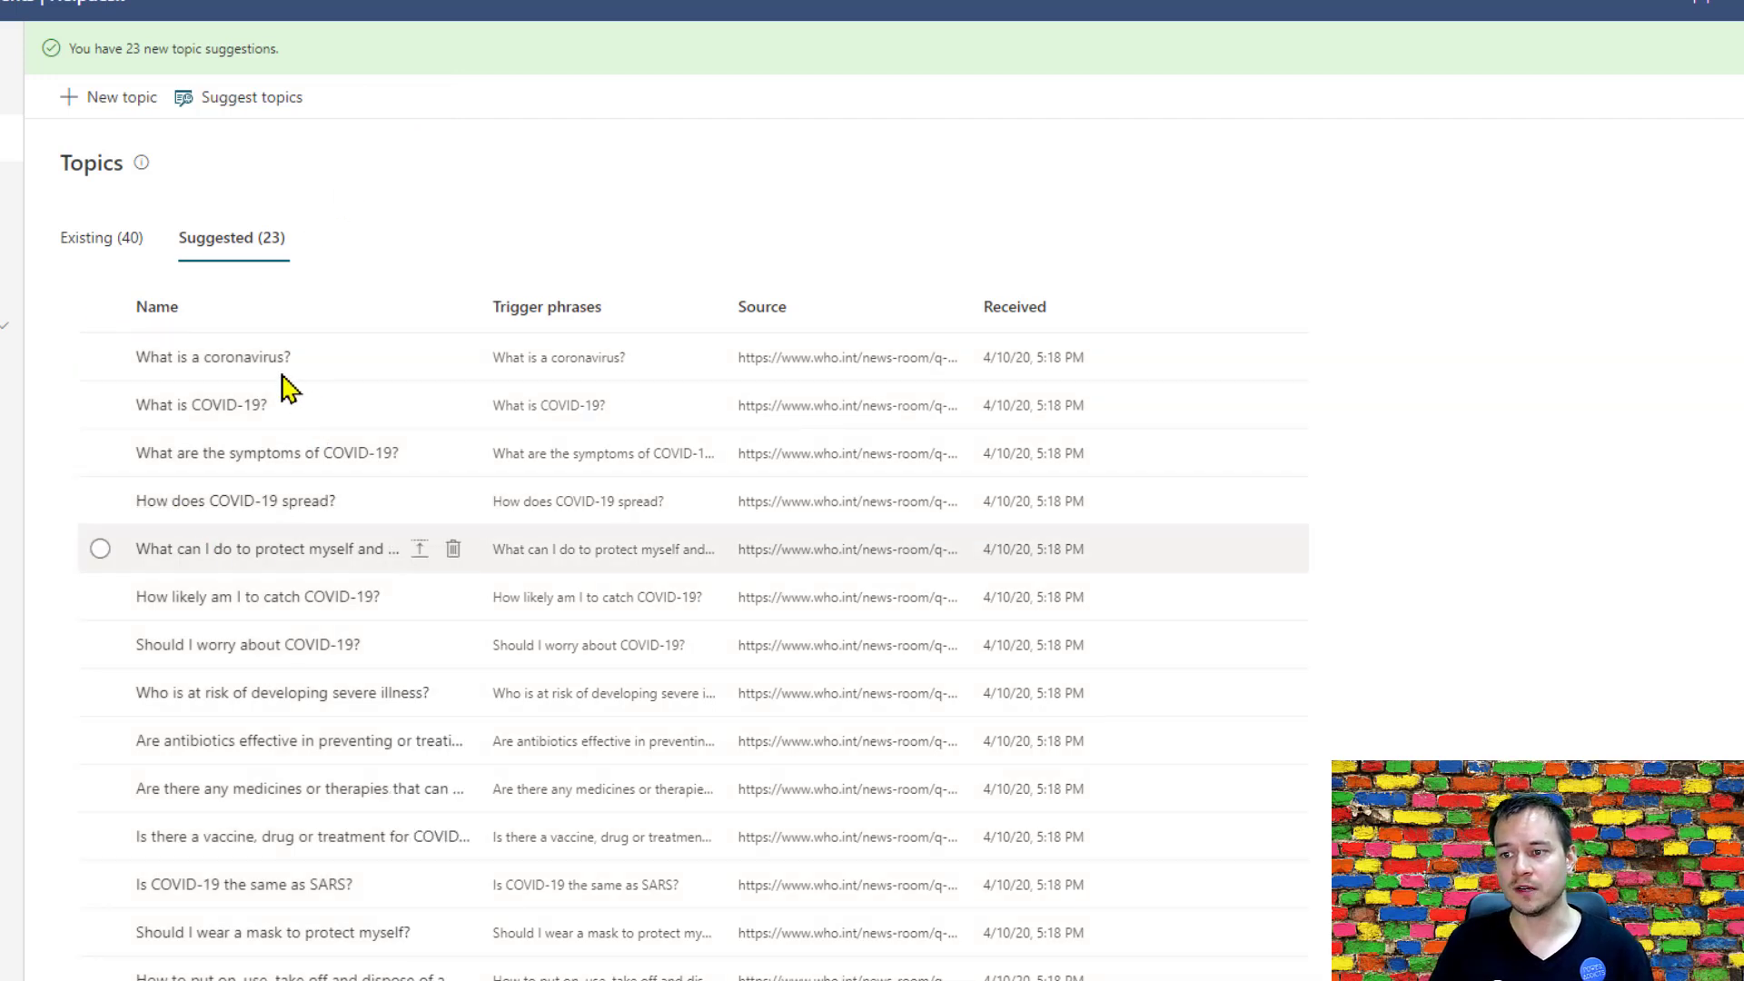
click(218, 371)
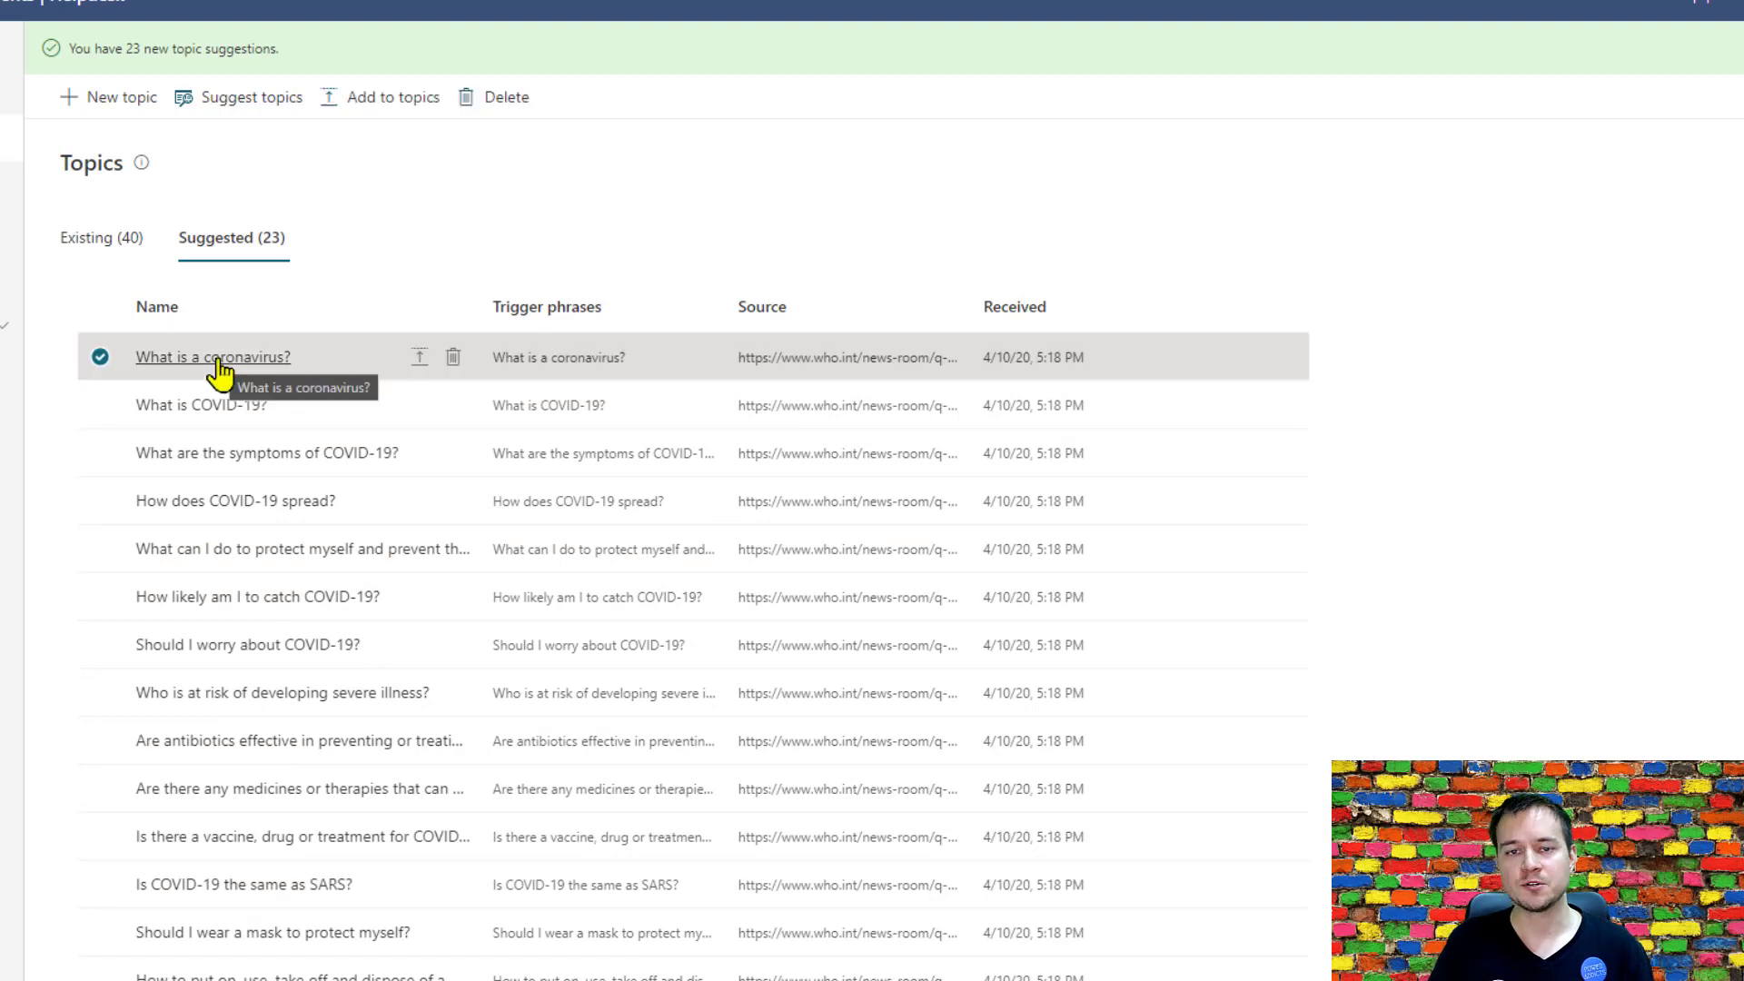
click(218, 363)
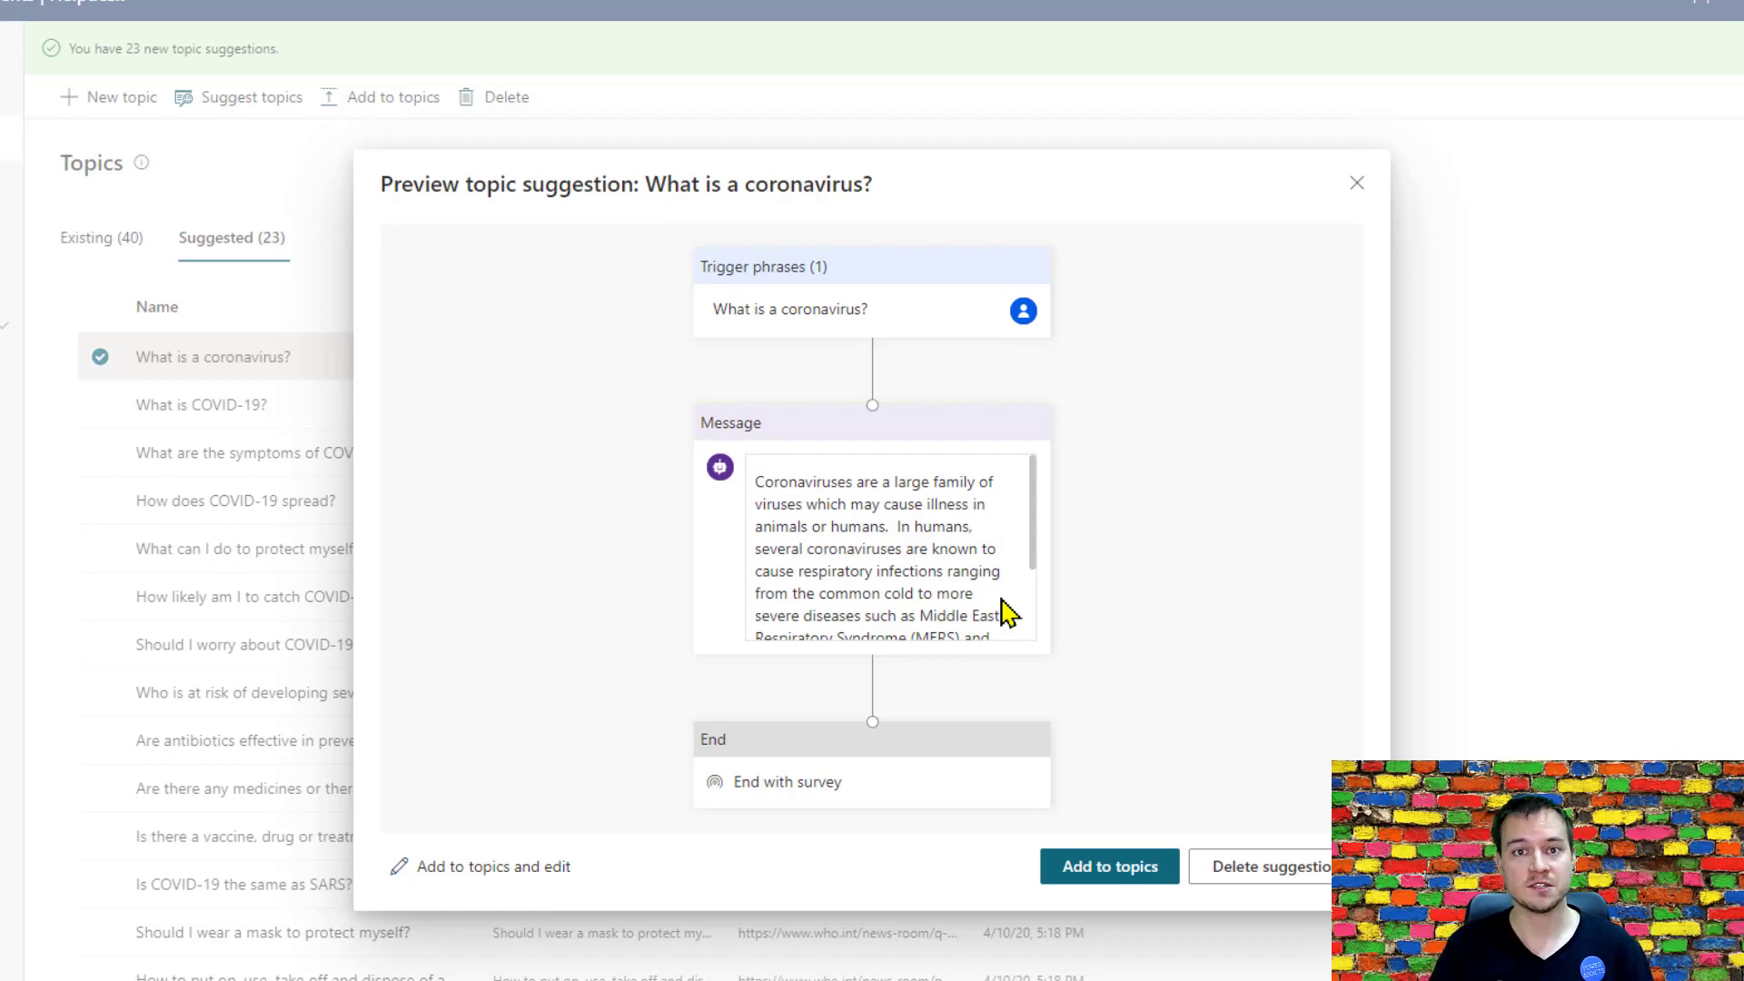
click(1356, 184)
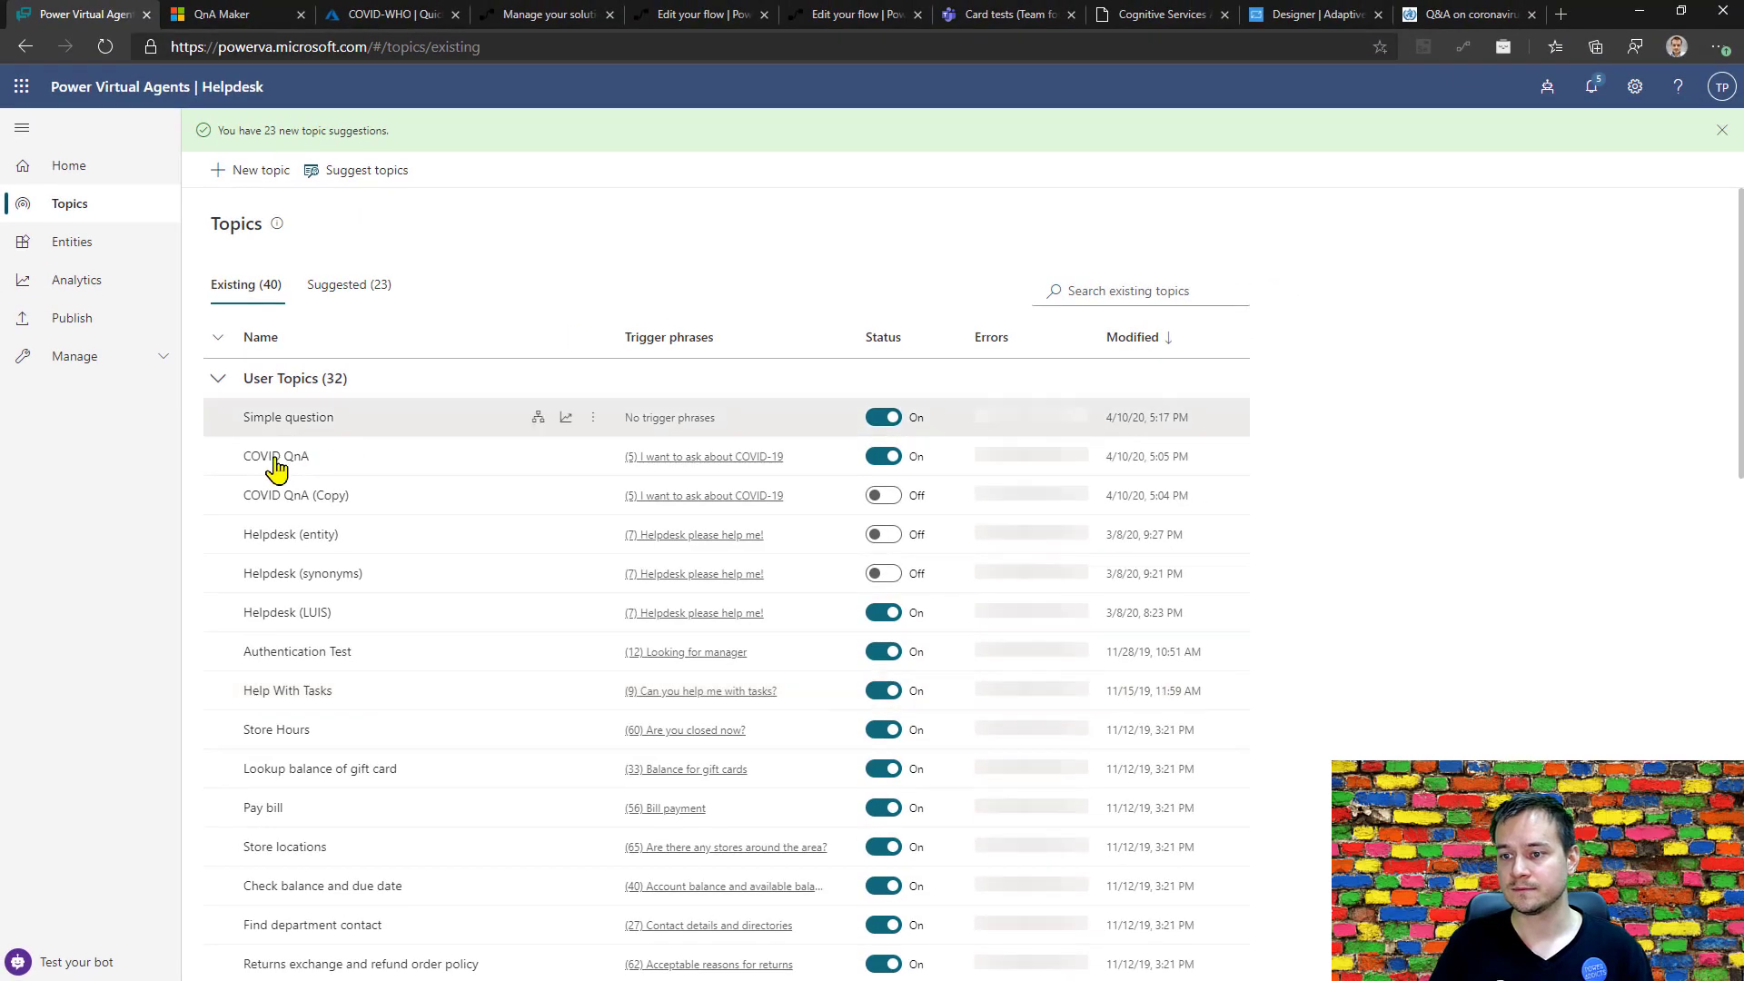
Open the COVID QnA topic in the authoring canvas and delete its message node.
click(277, 461)
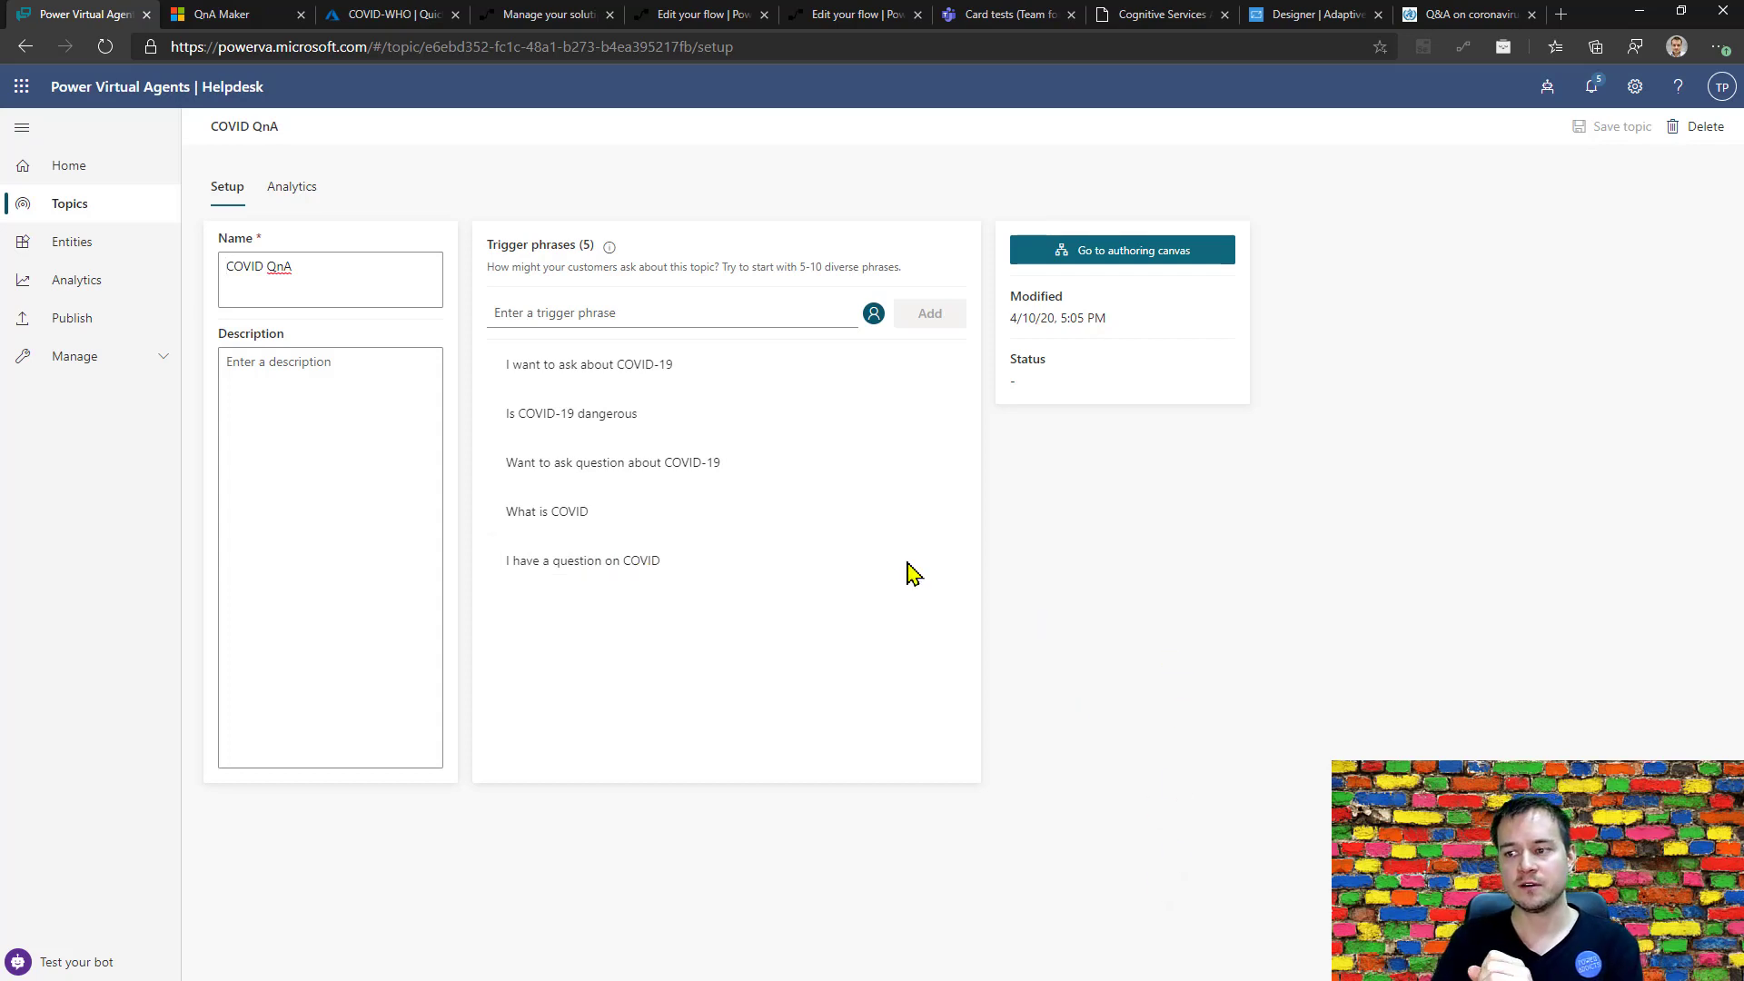
click(1148, 263)
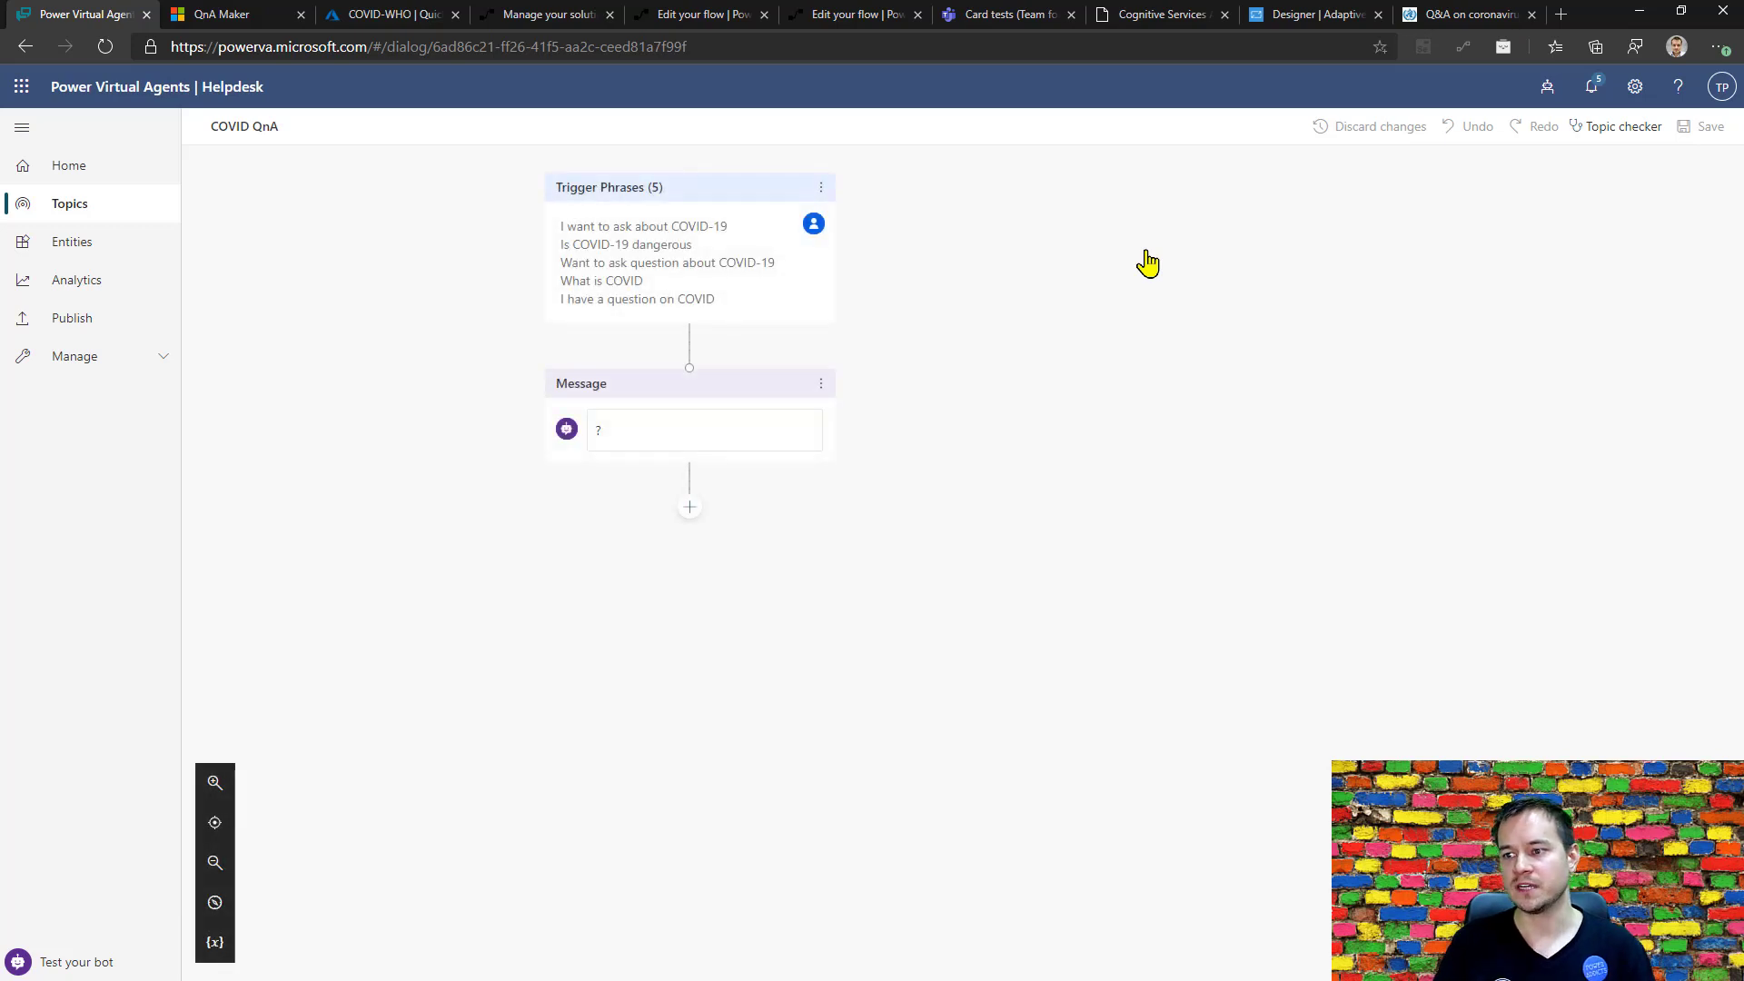
click(822, 383)
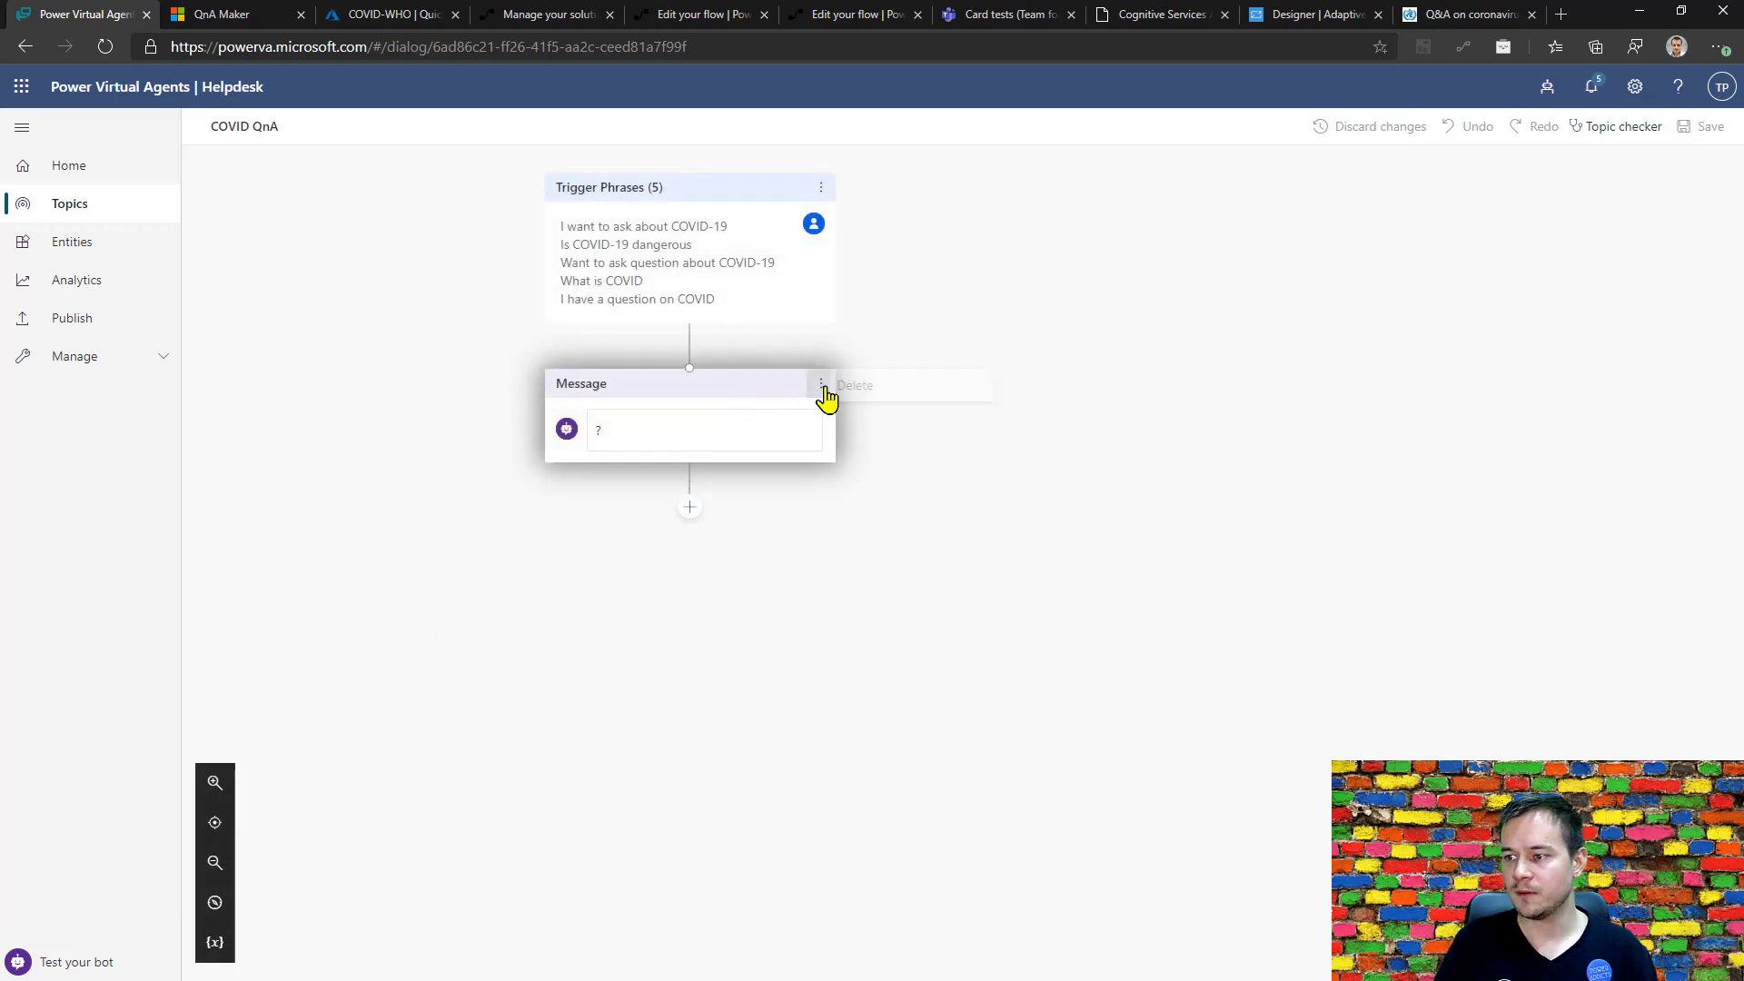
click(888, 393)
Add a question node below the trigger phrases with the text "Hi, how can I help you?".
click(703, 383)
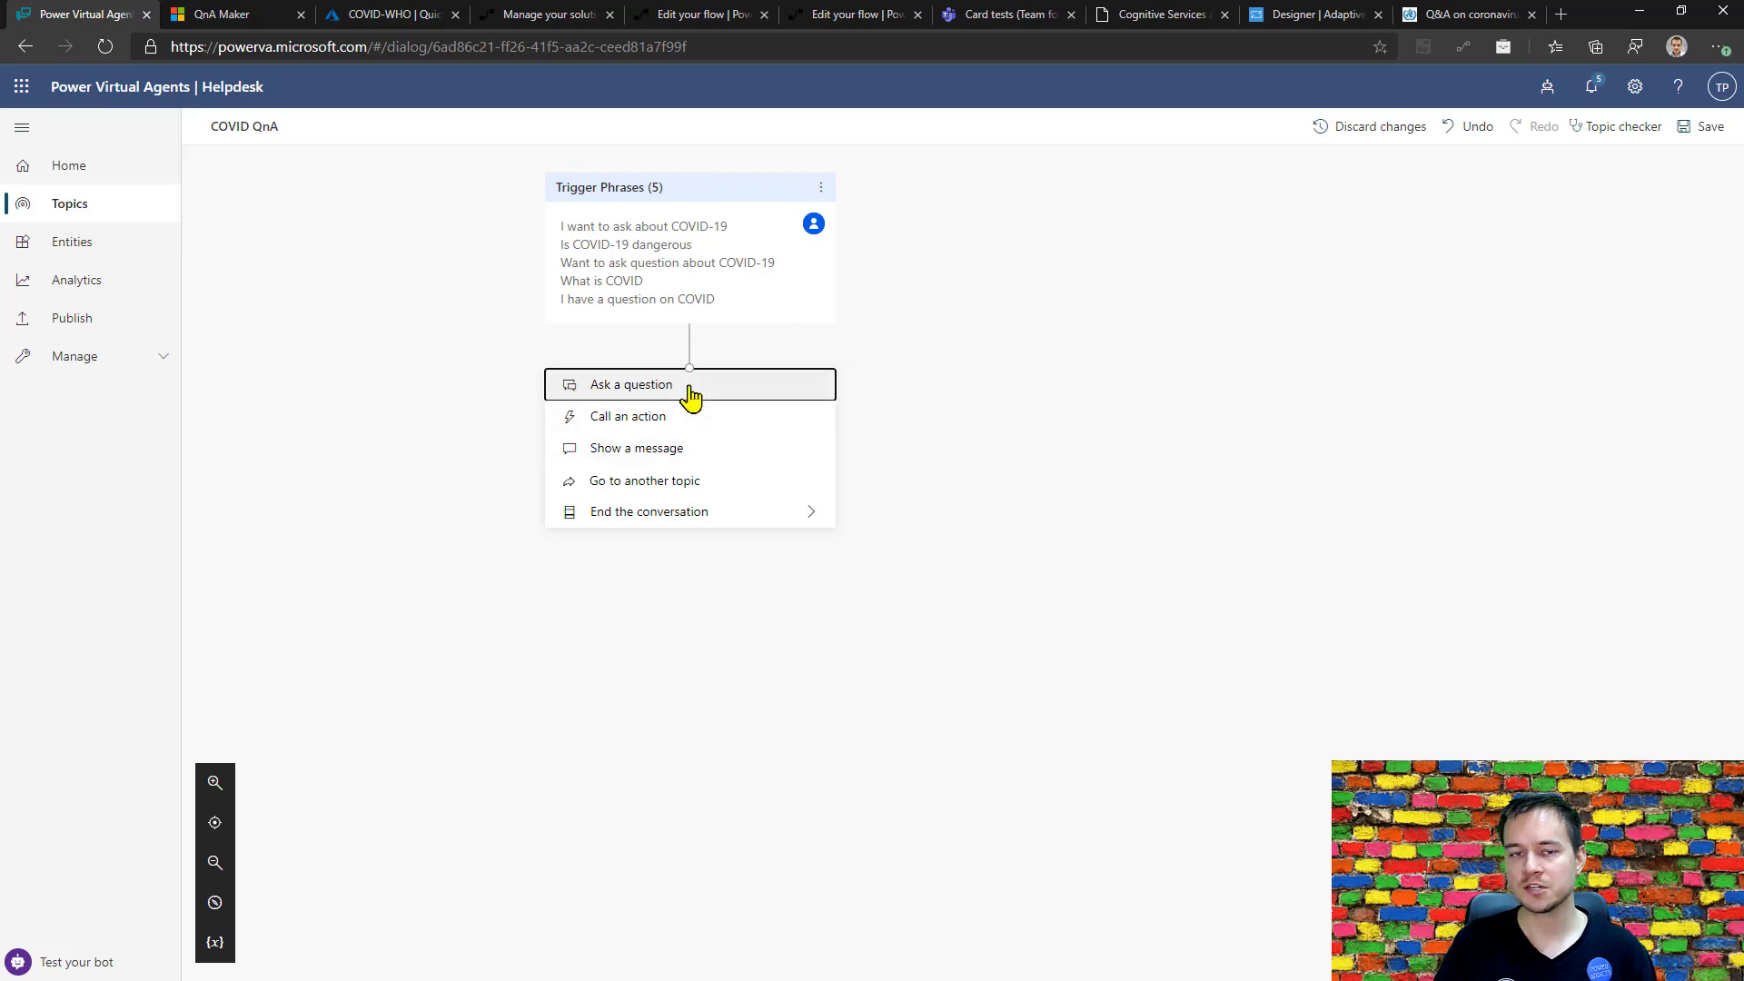
click(691, 393)
text(Hi, how)
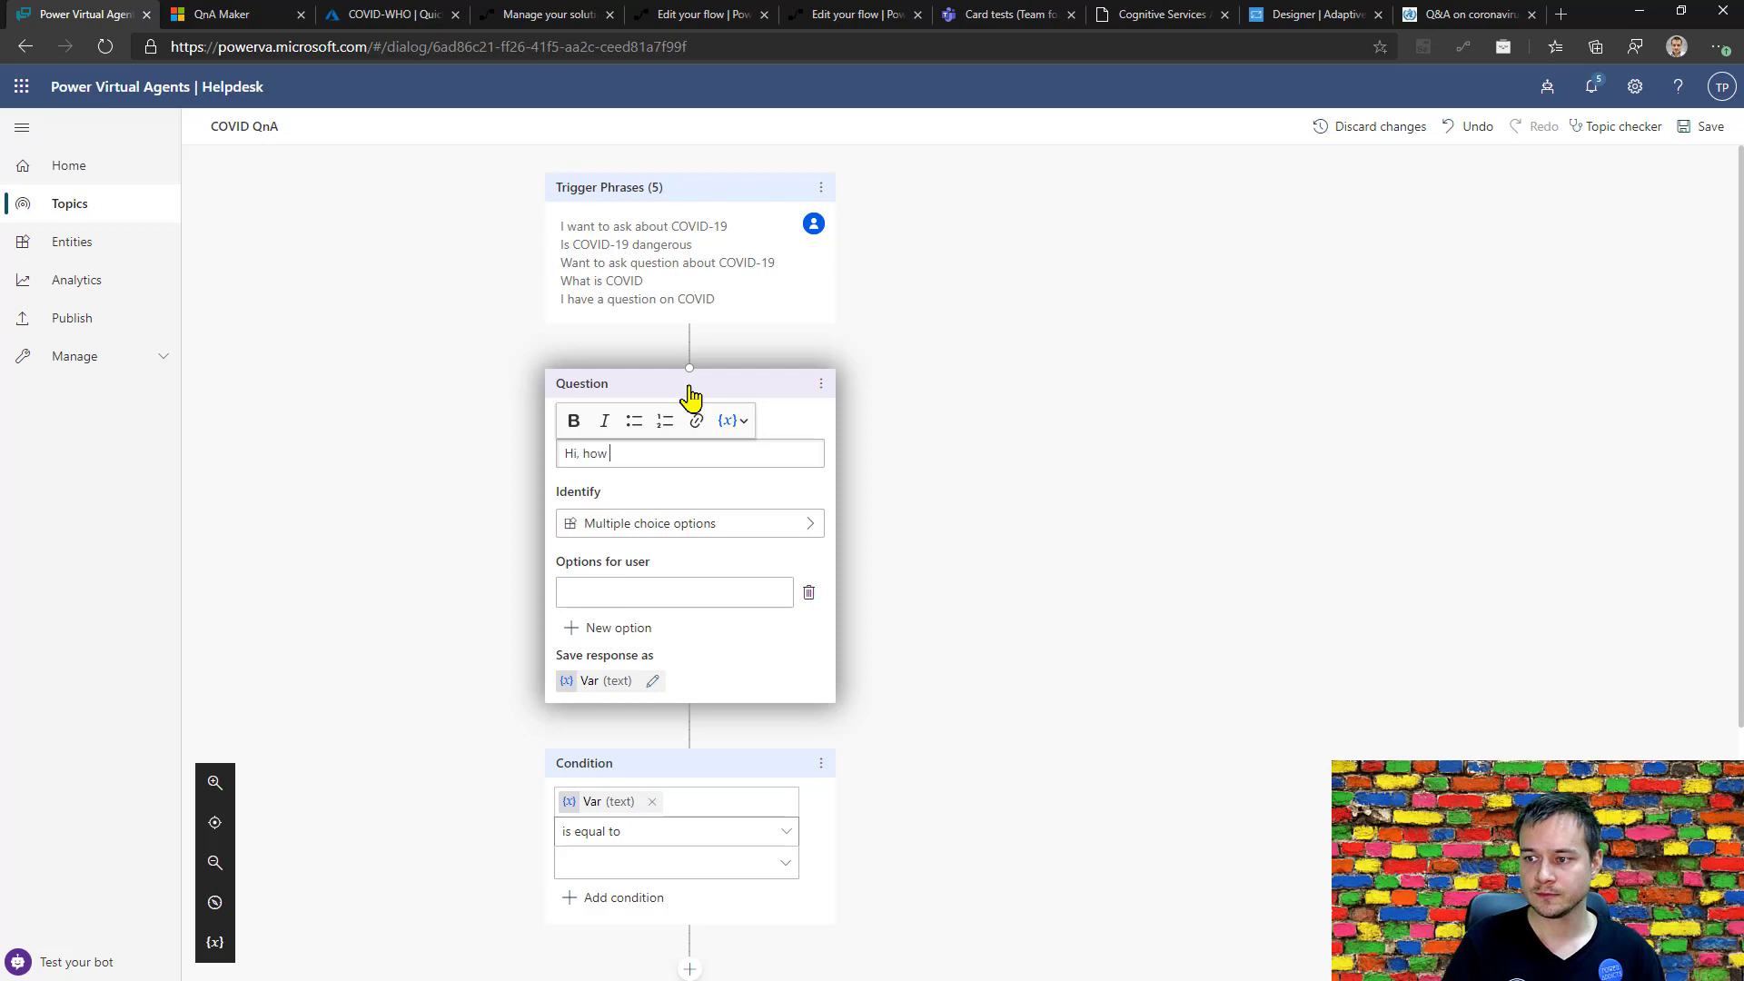
text( can I ge)
key(BackSpace)
key(BackSpace)
text(he)
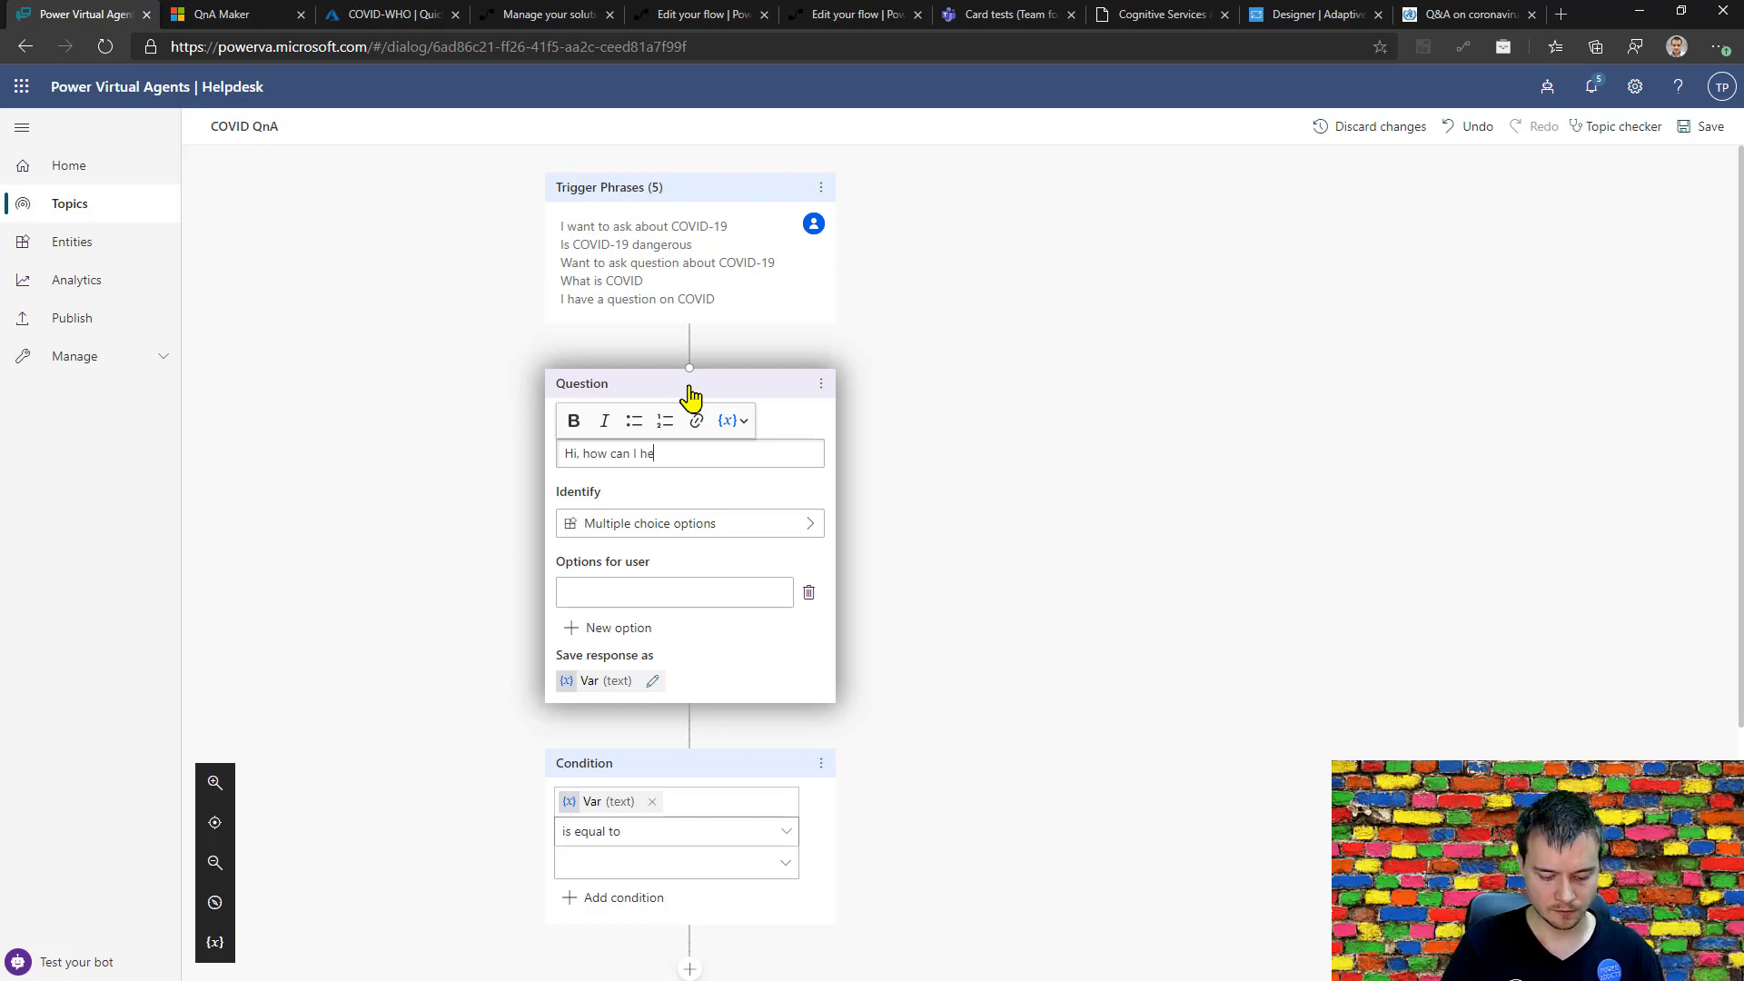
text(lp you?)
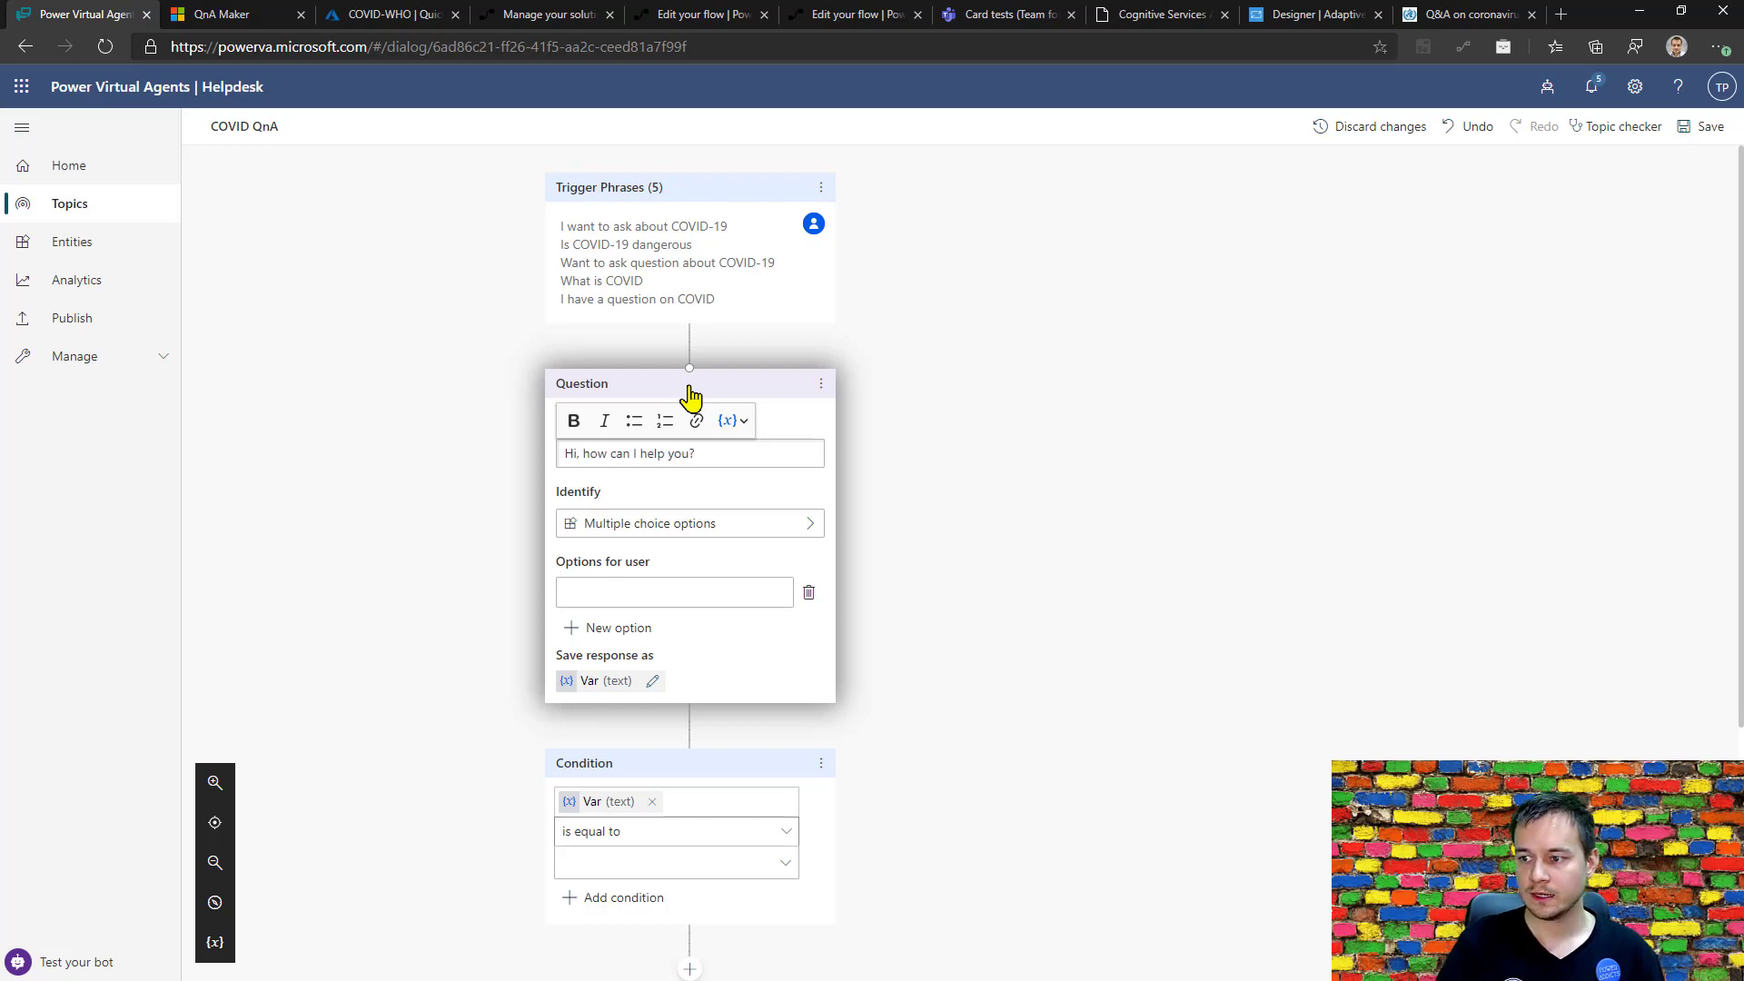
Set the question to identify the User's entire response and change its text to "Hi, what is your question?".
click(735, 527)
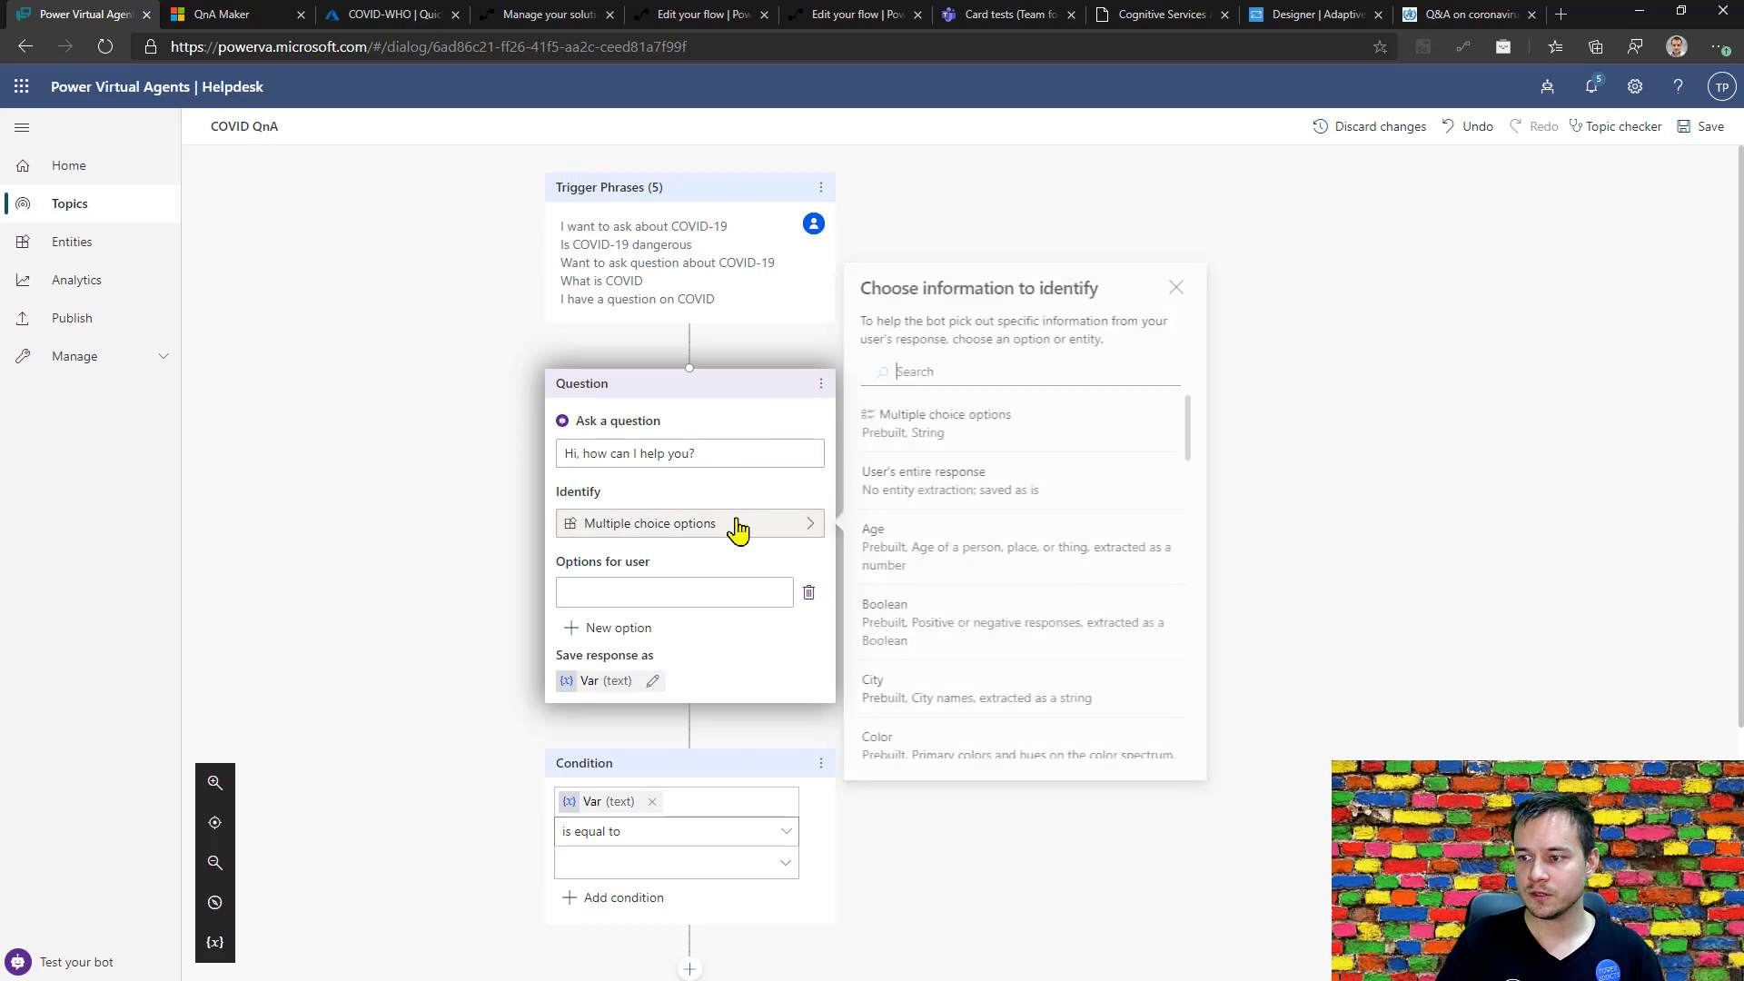
click(900, 498)
click(728, 456)
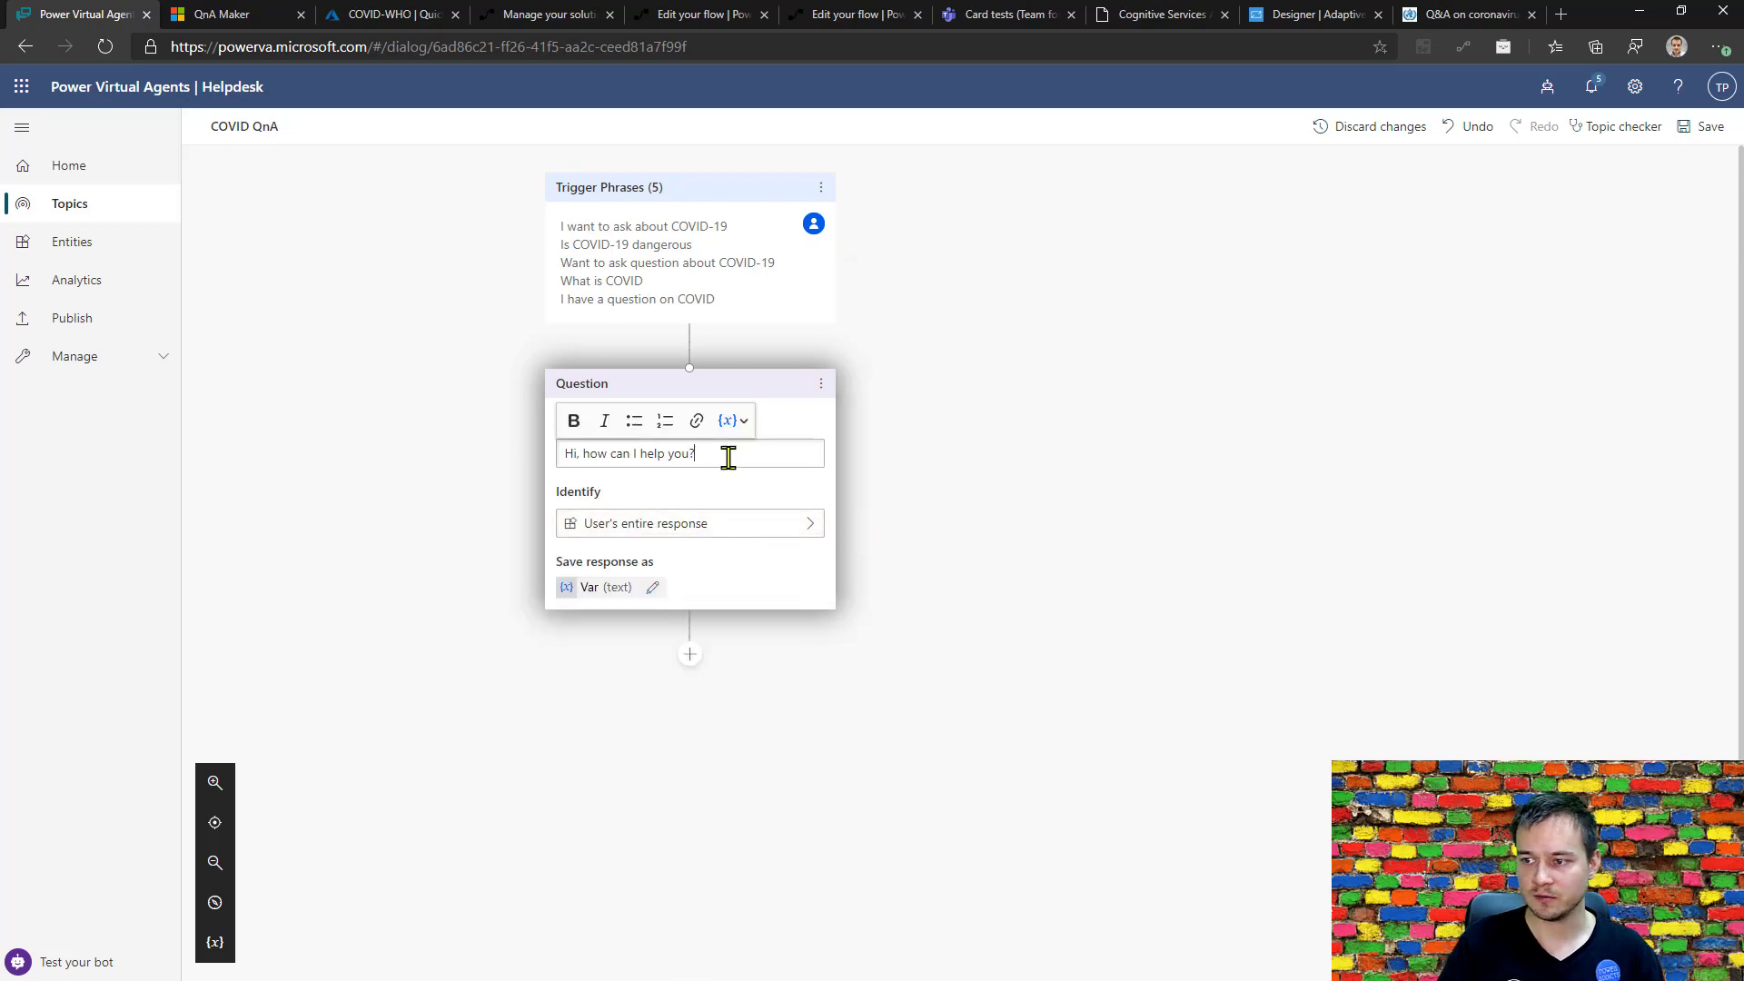
key(ctrl+a)
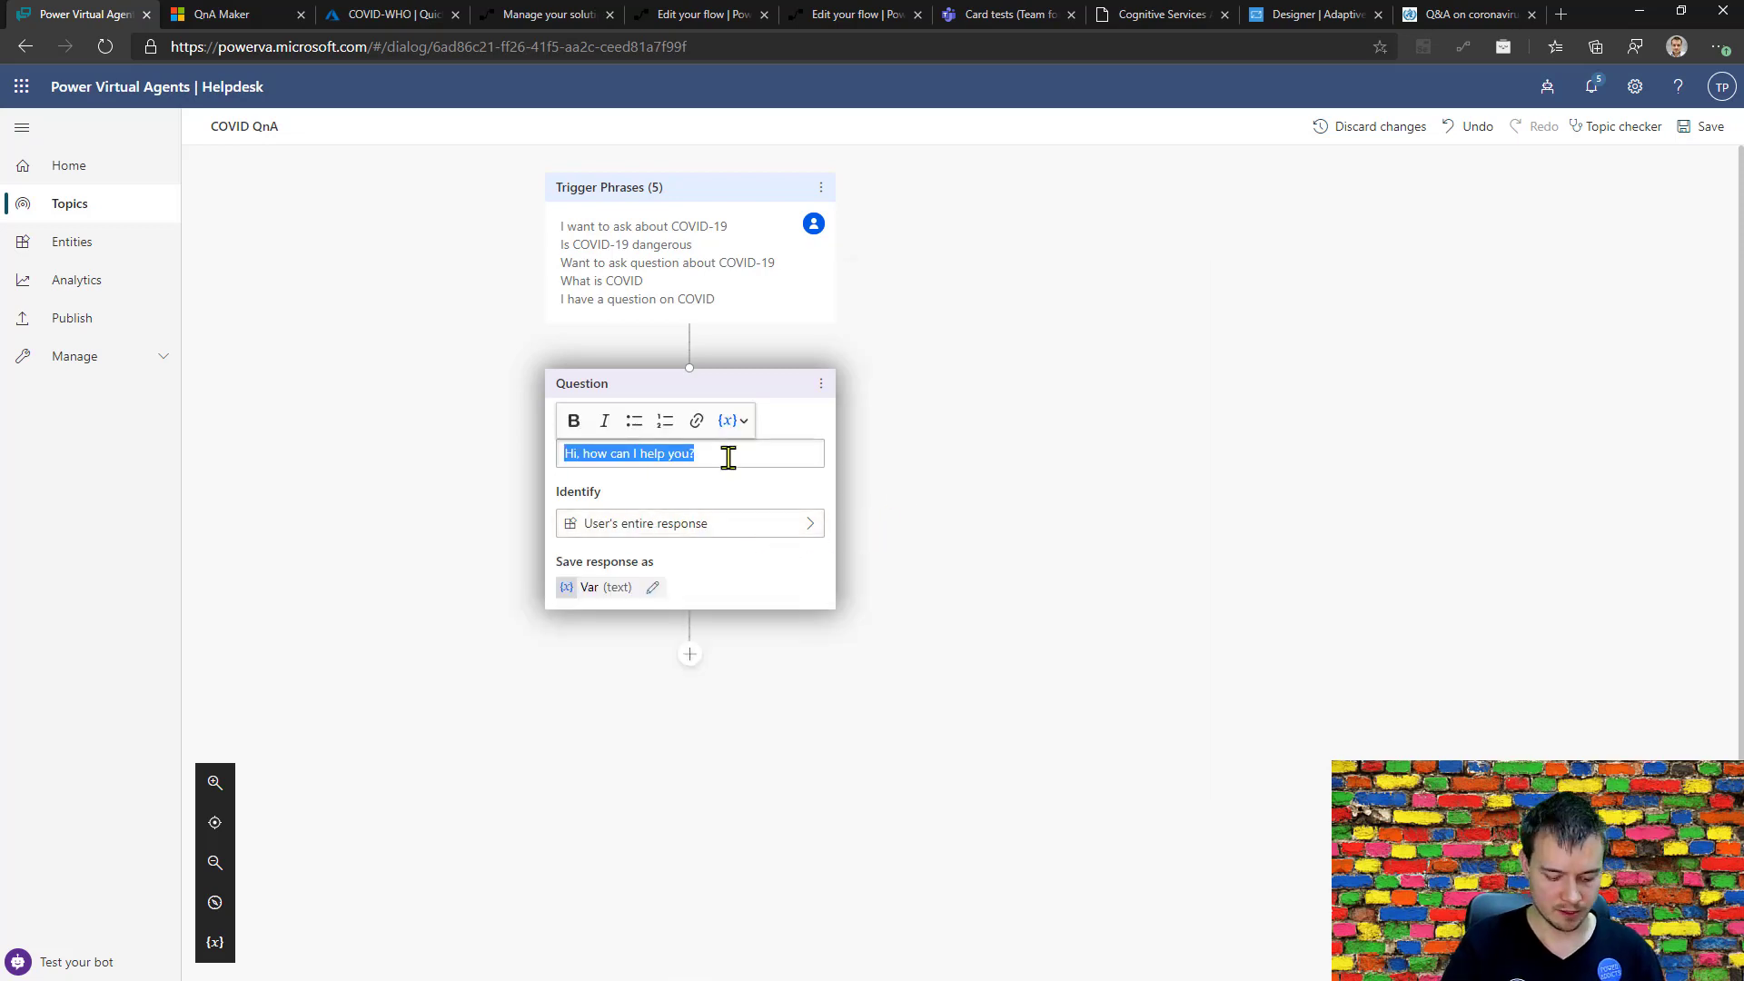
text(Hi, what is your question?)
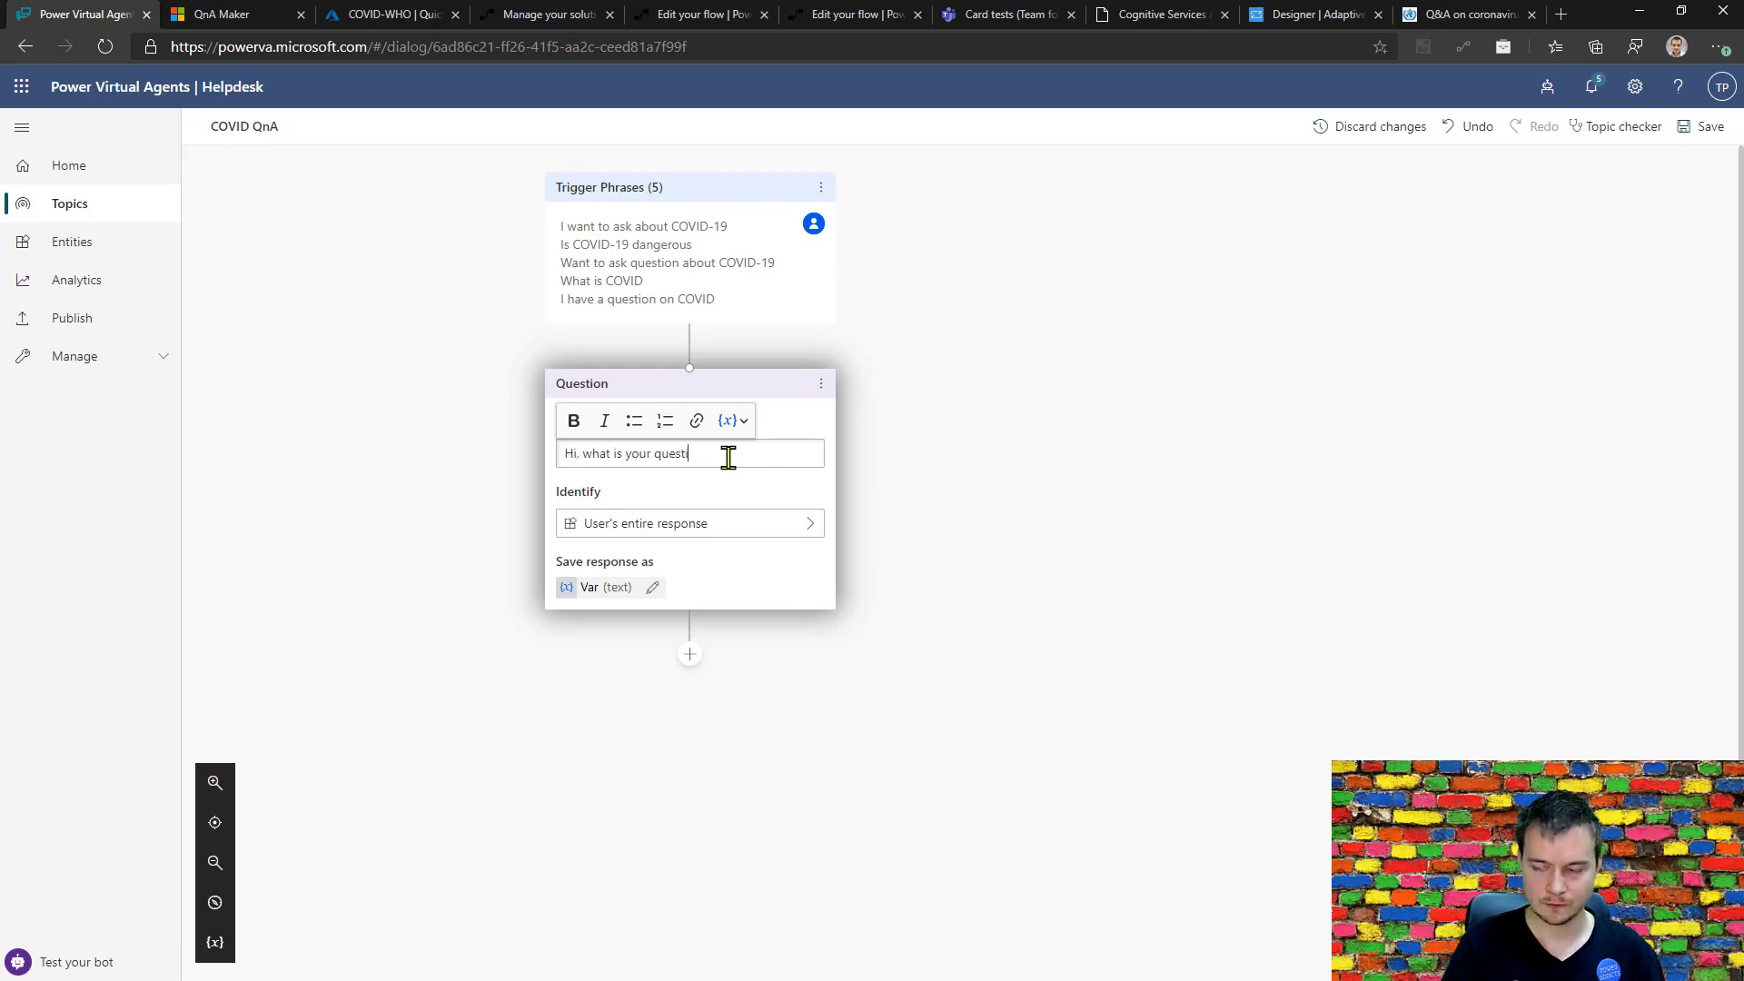
Rename the question's response variable as var_Question_txt.
click(652, 587)
text(_Question)
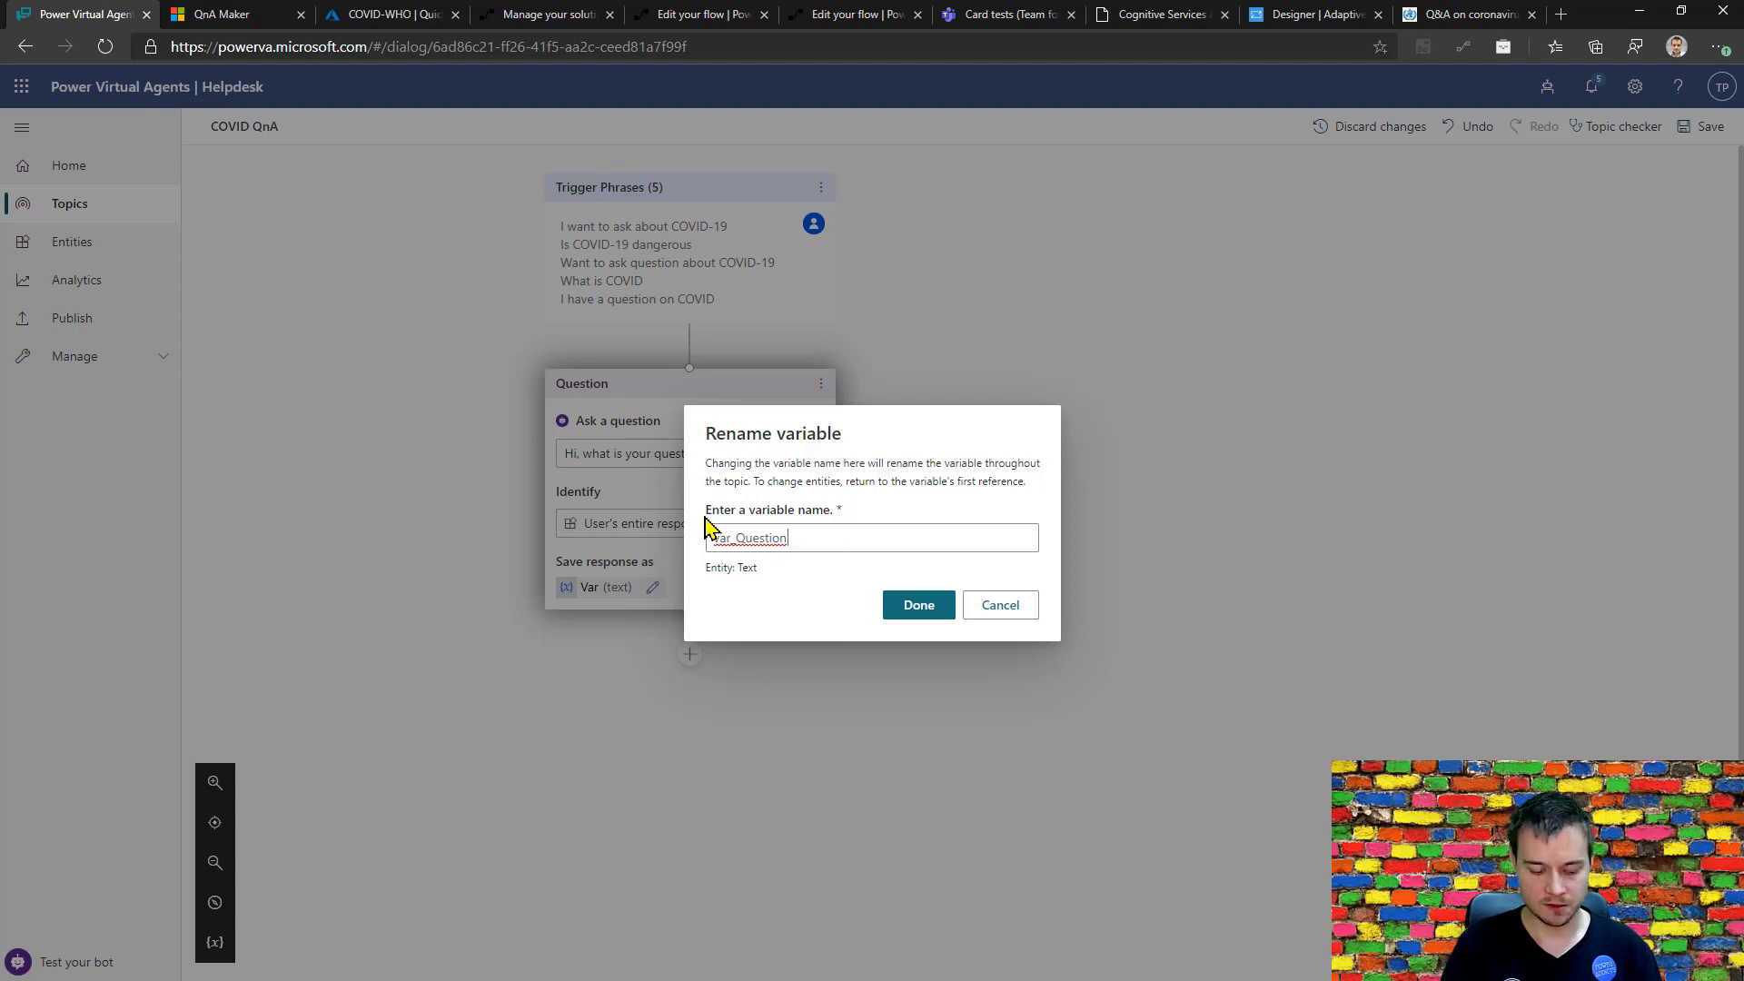
text(_txt)
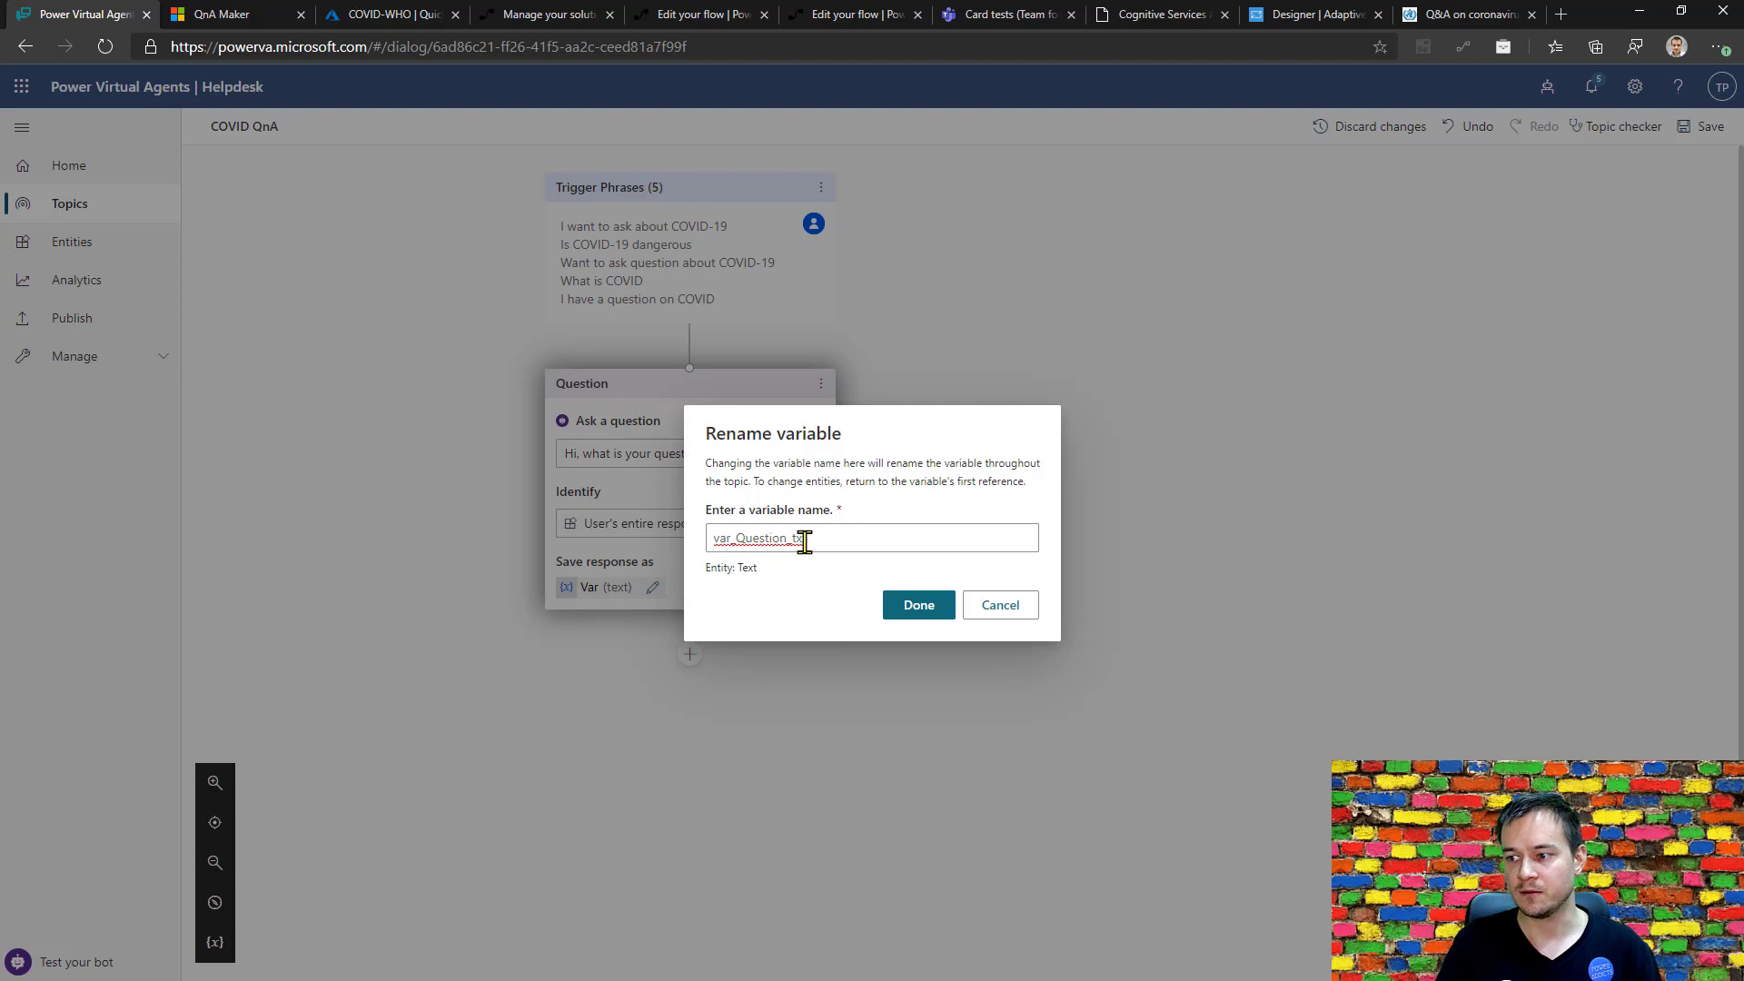
drag(790, 540, 821, 540)
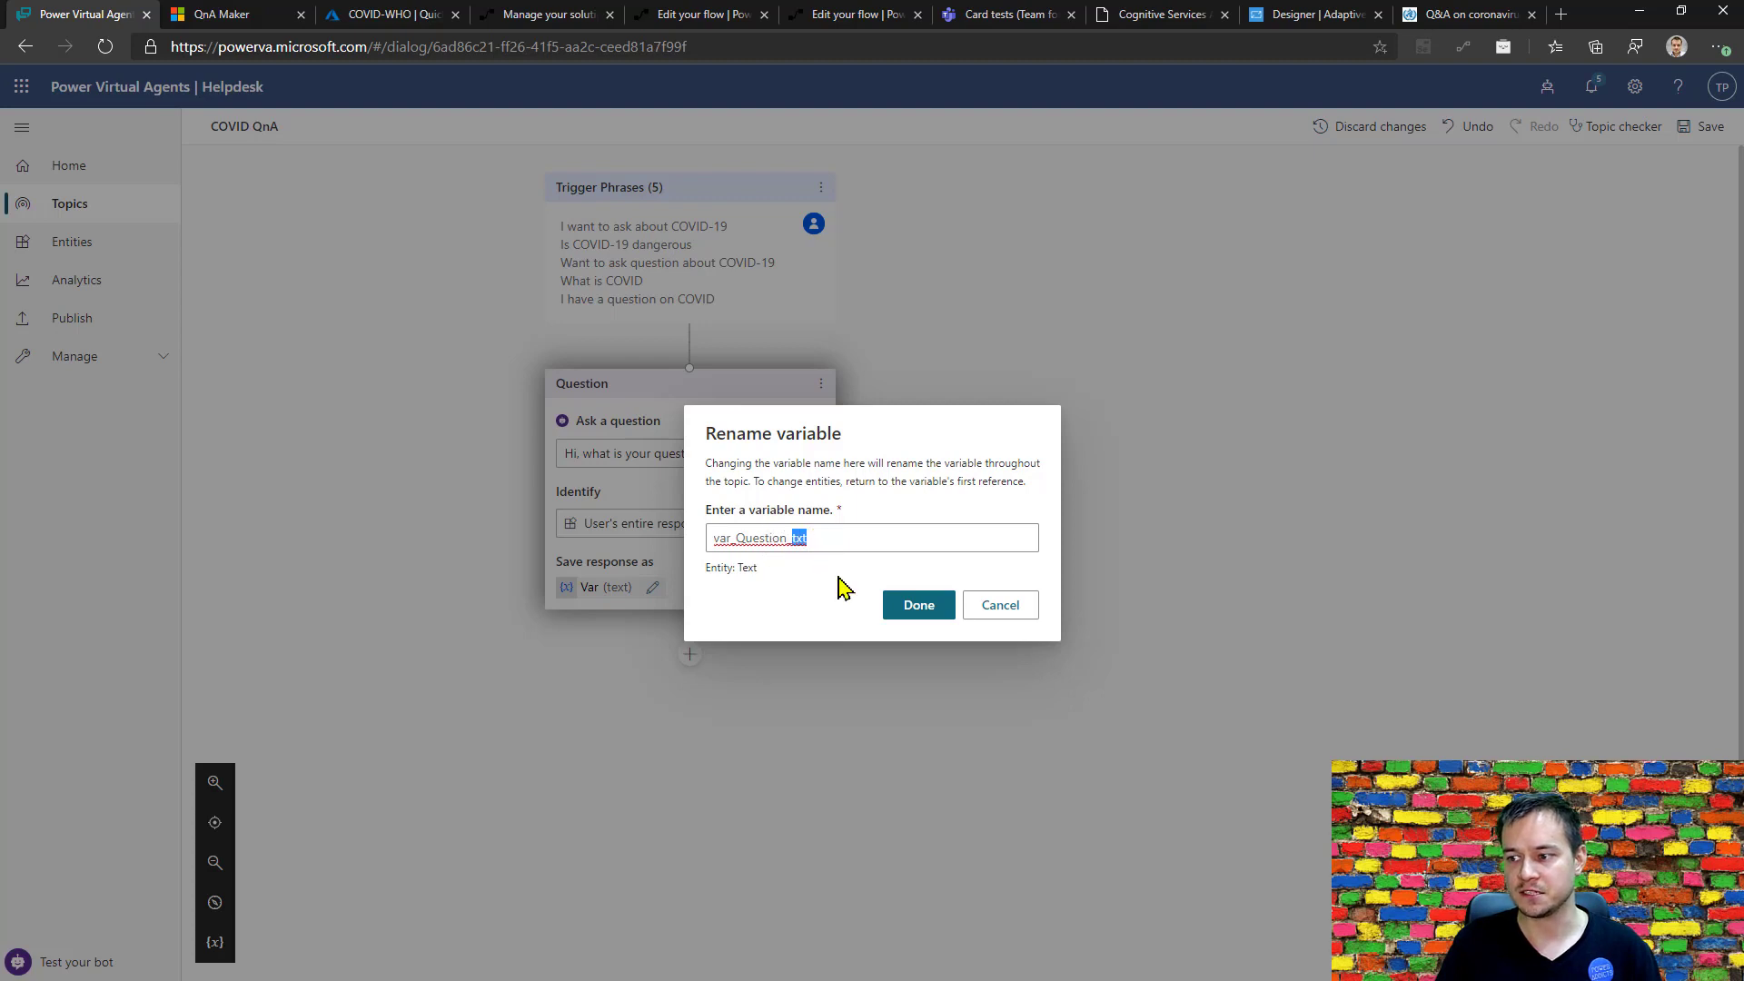
click(919, 609)
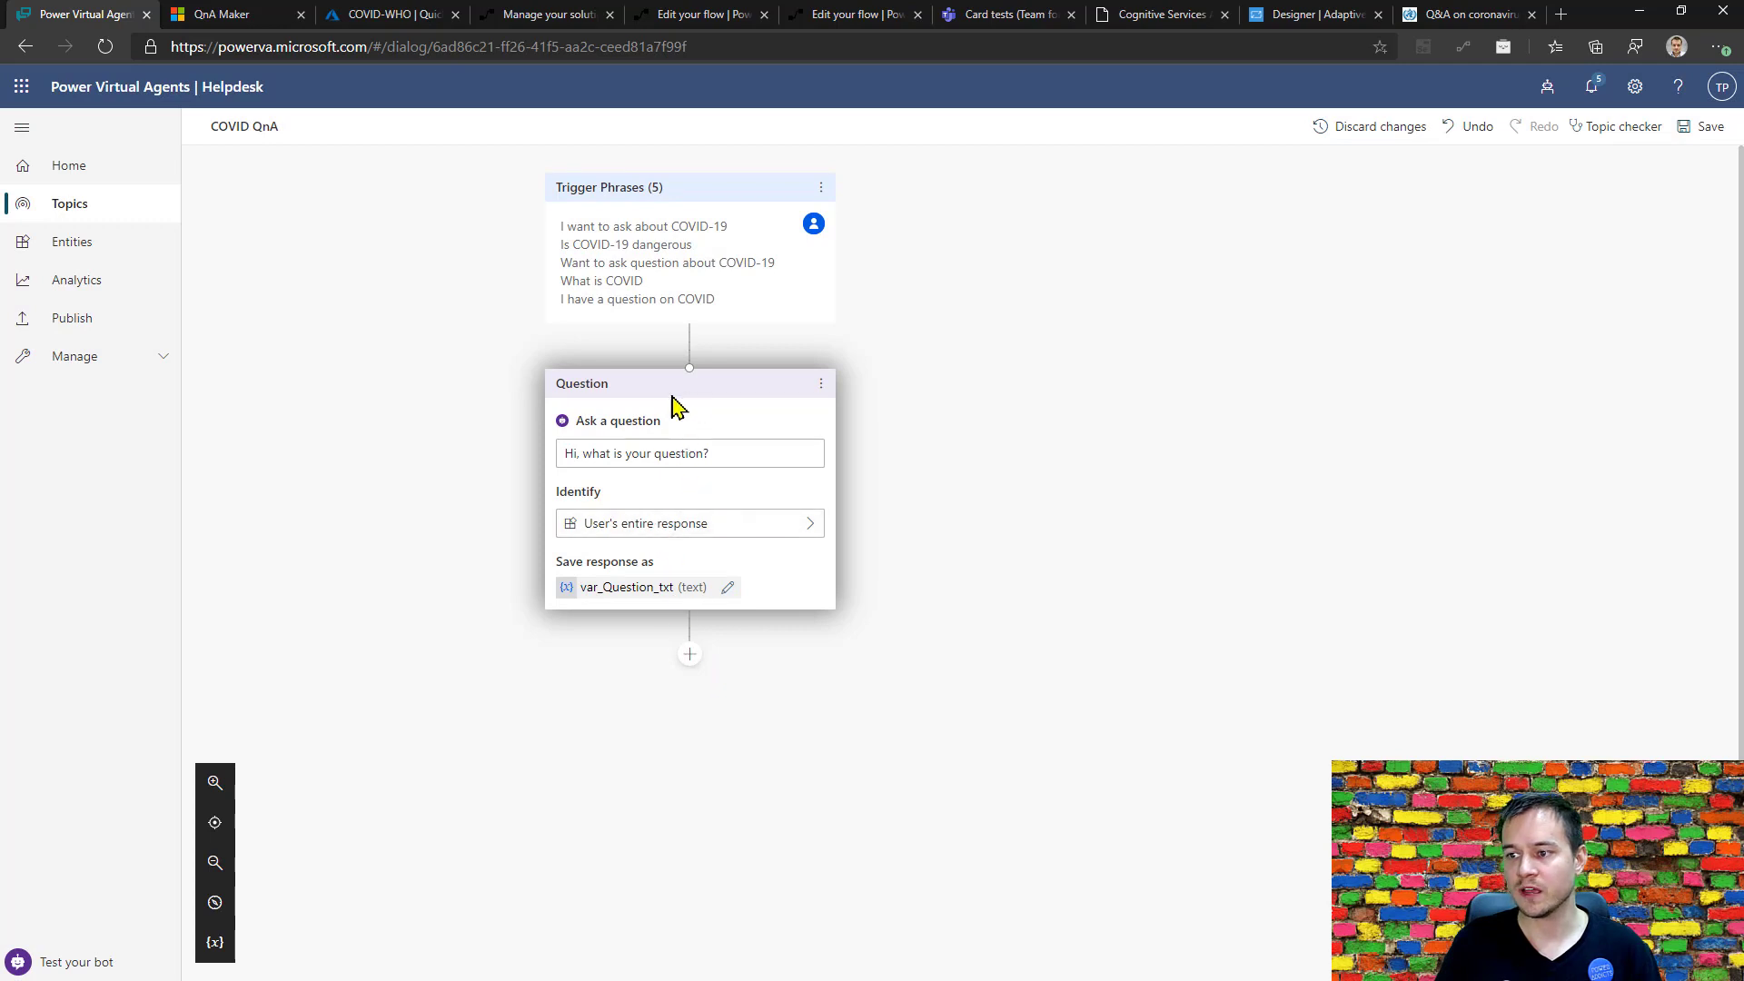
Switch to QnA Maker, review the COVID-QnA knowledge base's sources and question-and-answer pairs, and collapse the WHO source group.
click(690, 655)
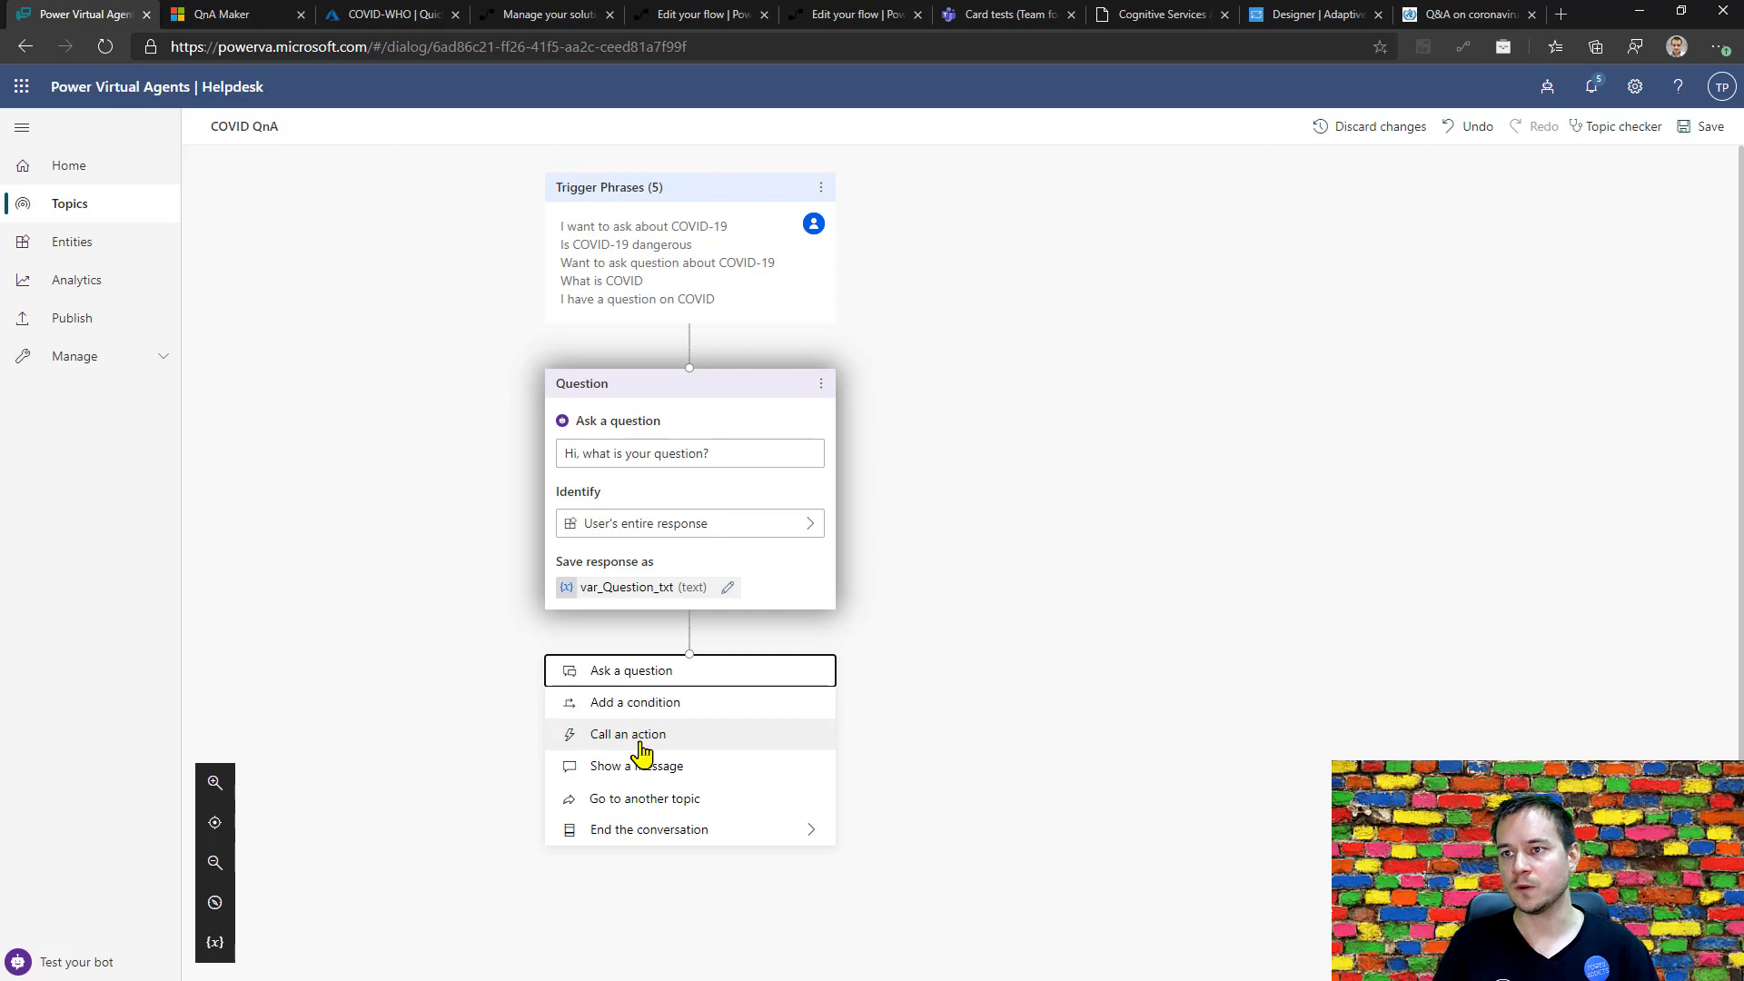
click(222, 14)
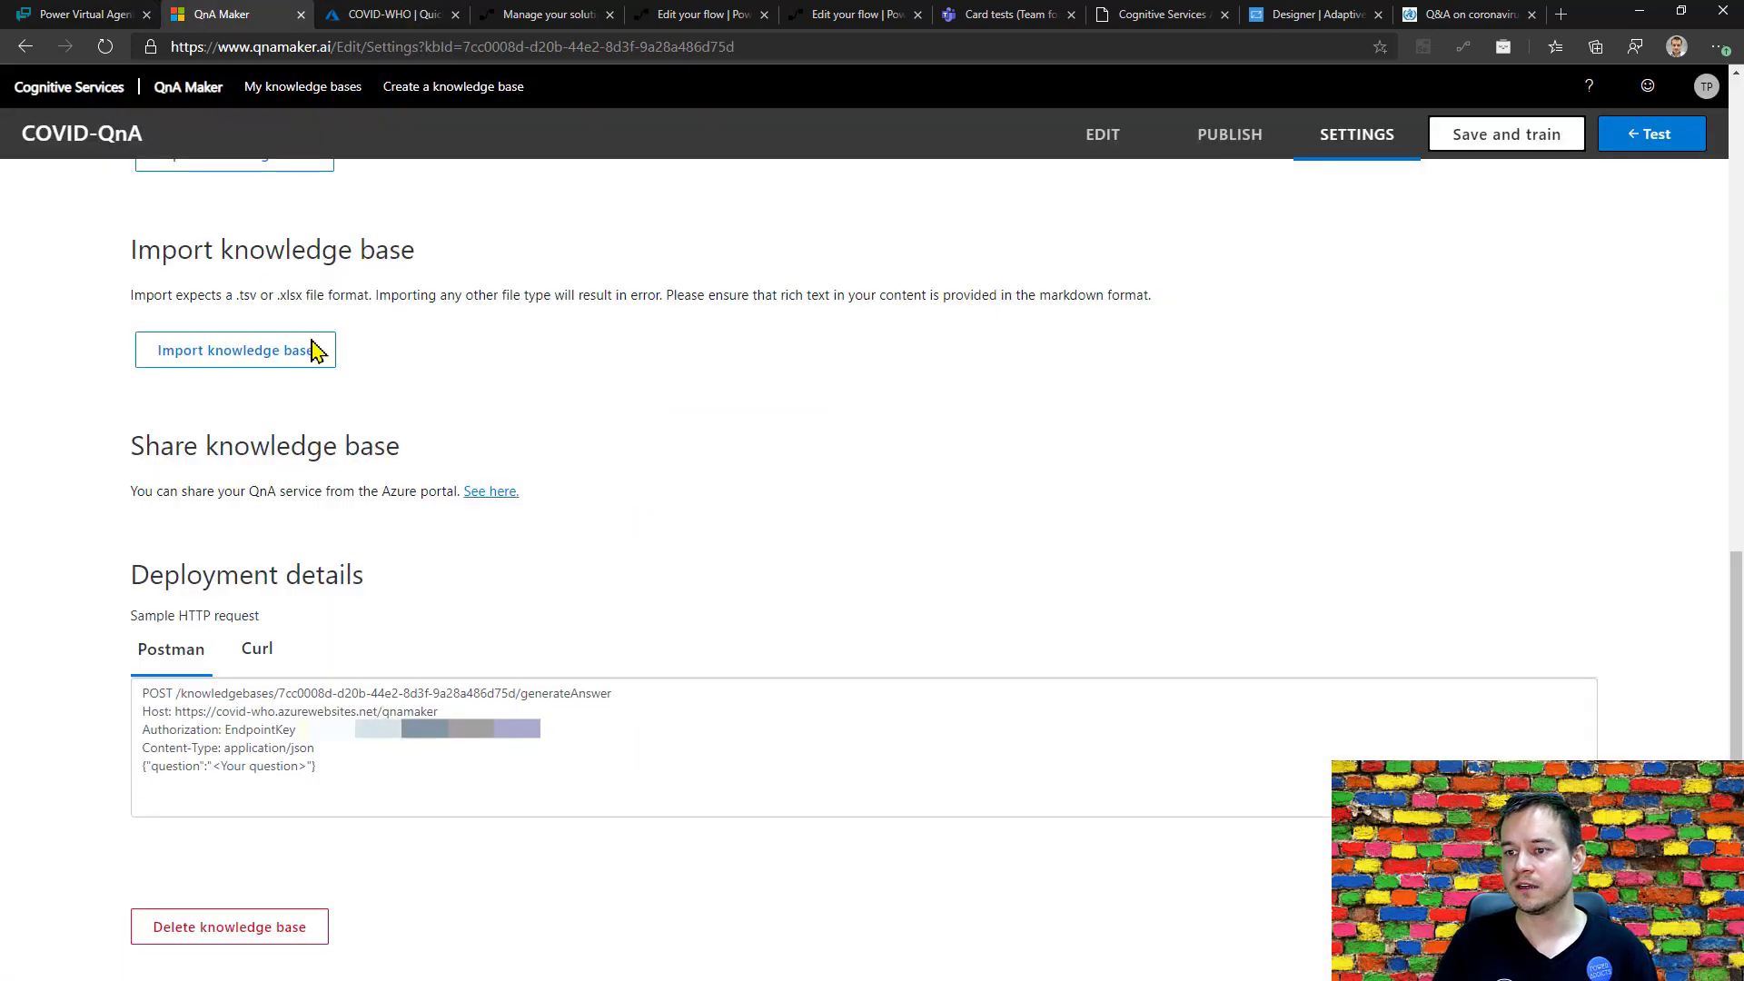
scroll(863, 431, up, 6)
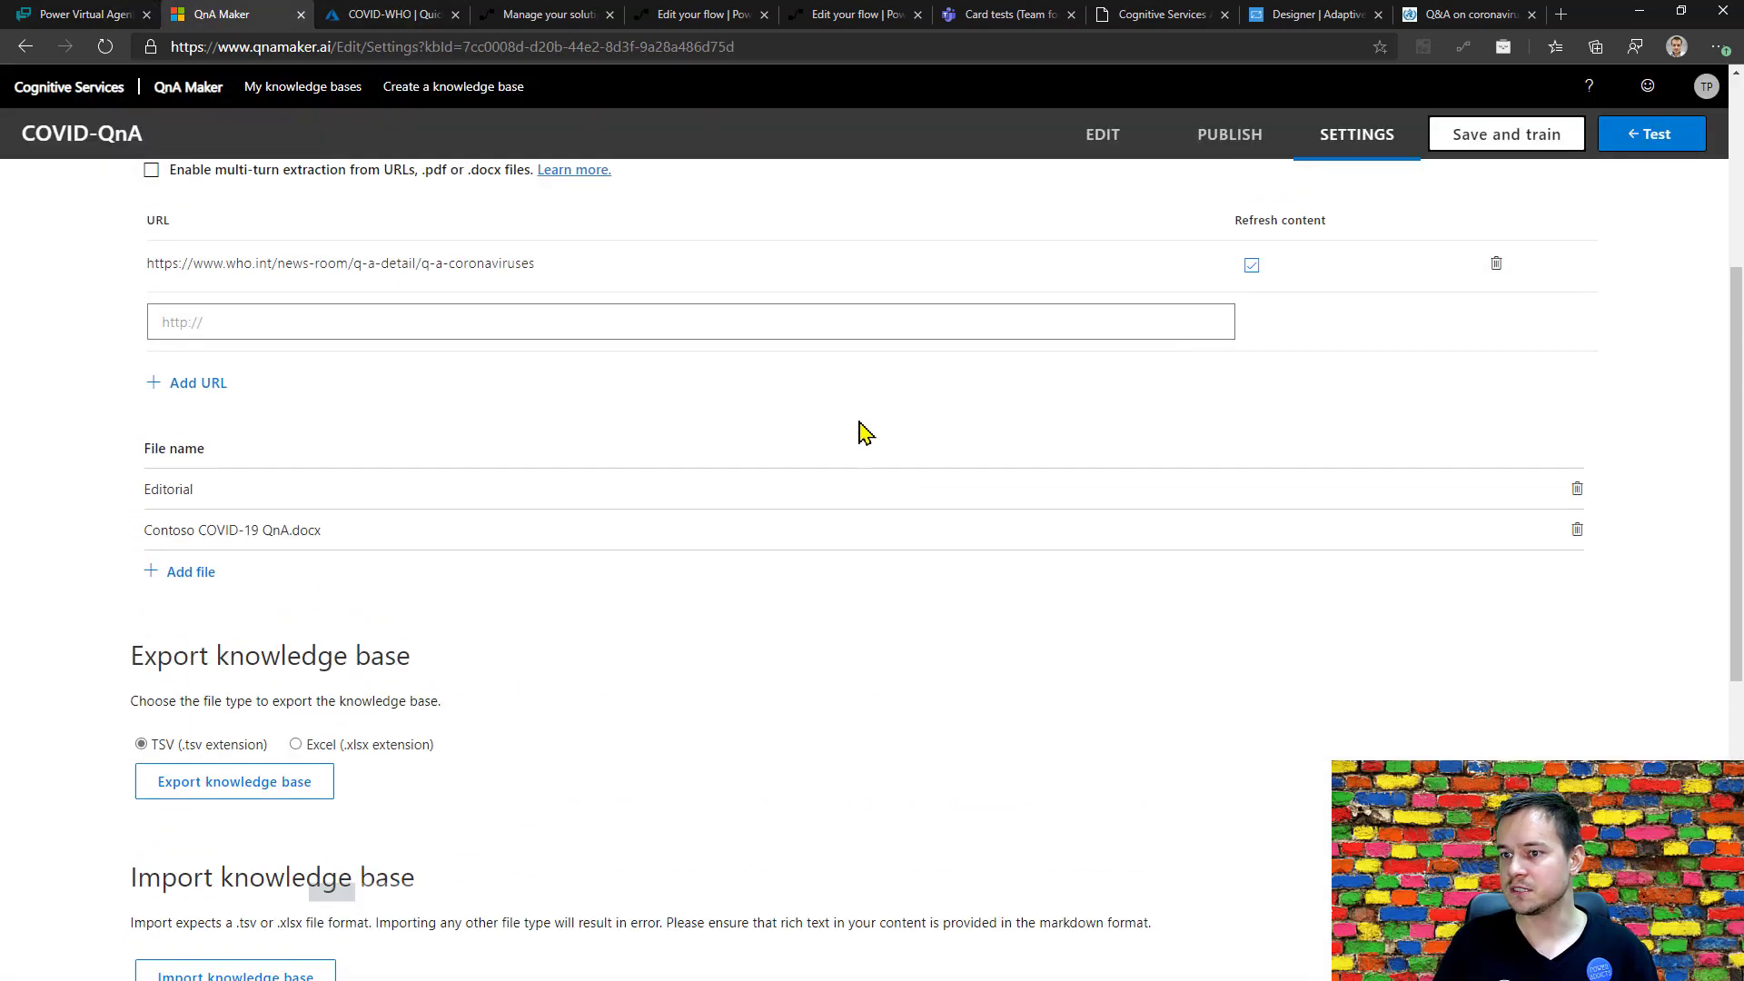
scroll(863, 432, up, 4)
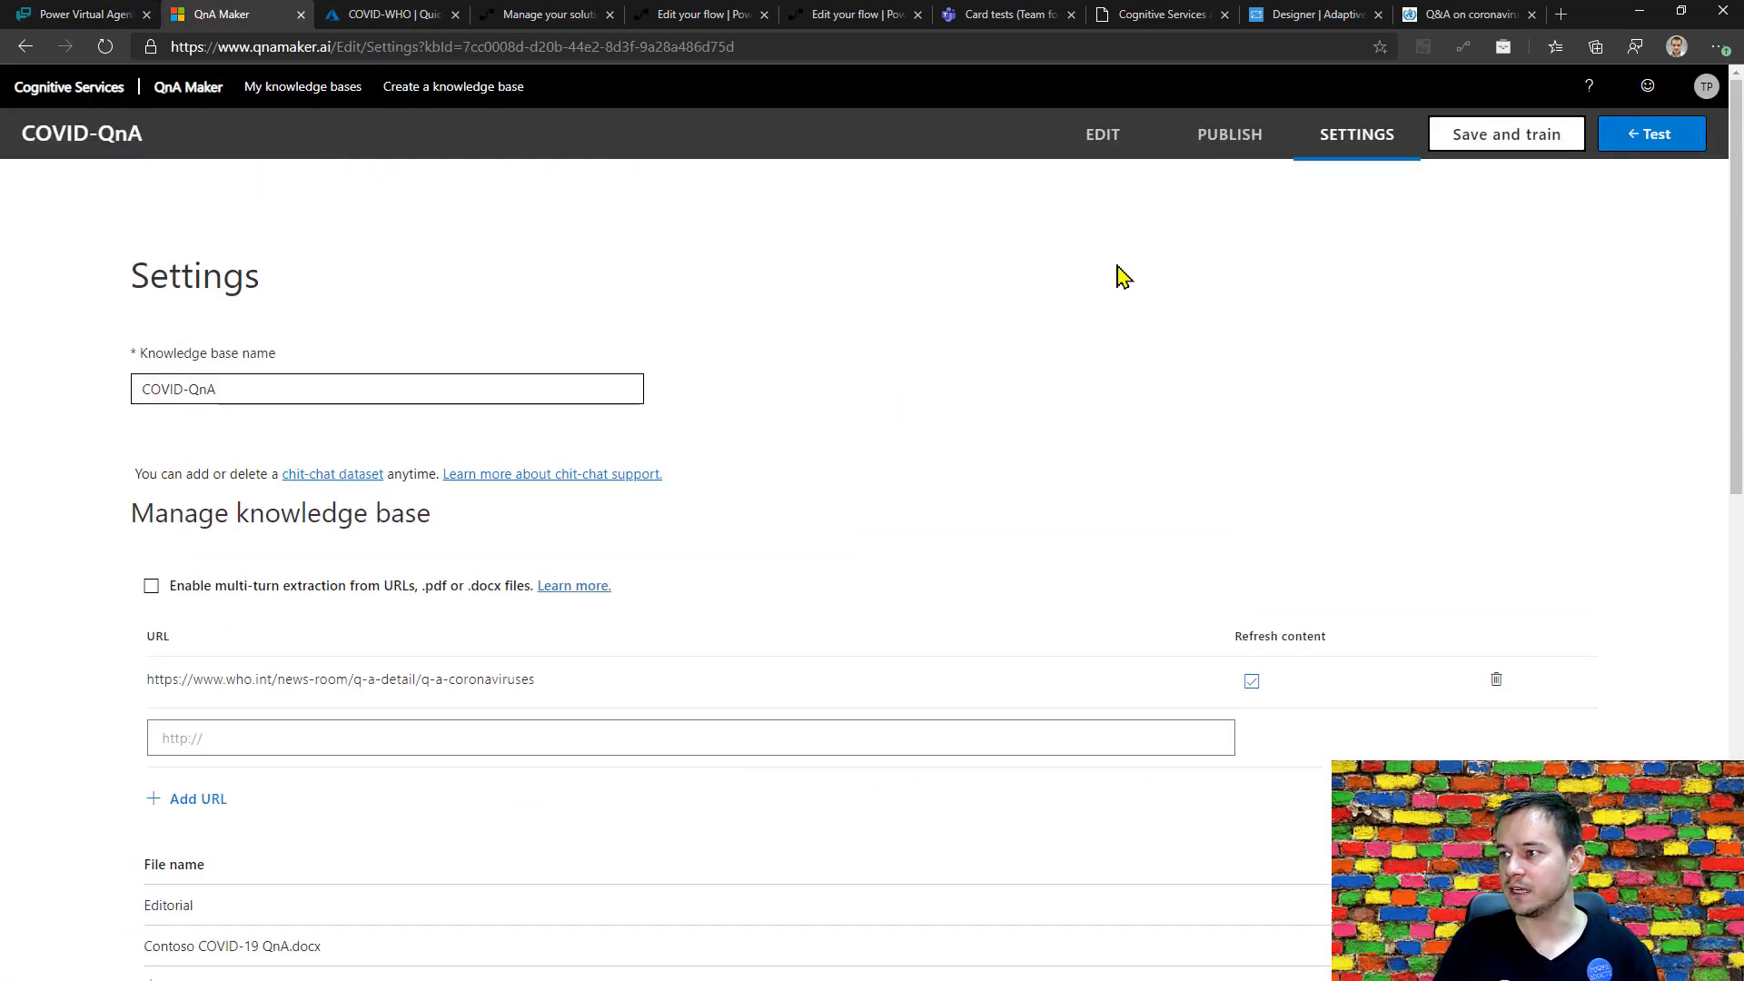
click(1116, 152)
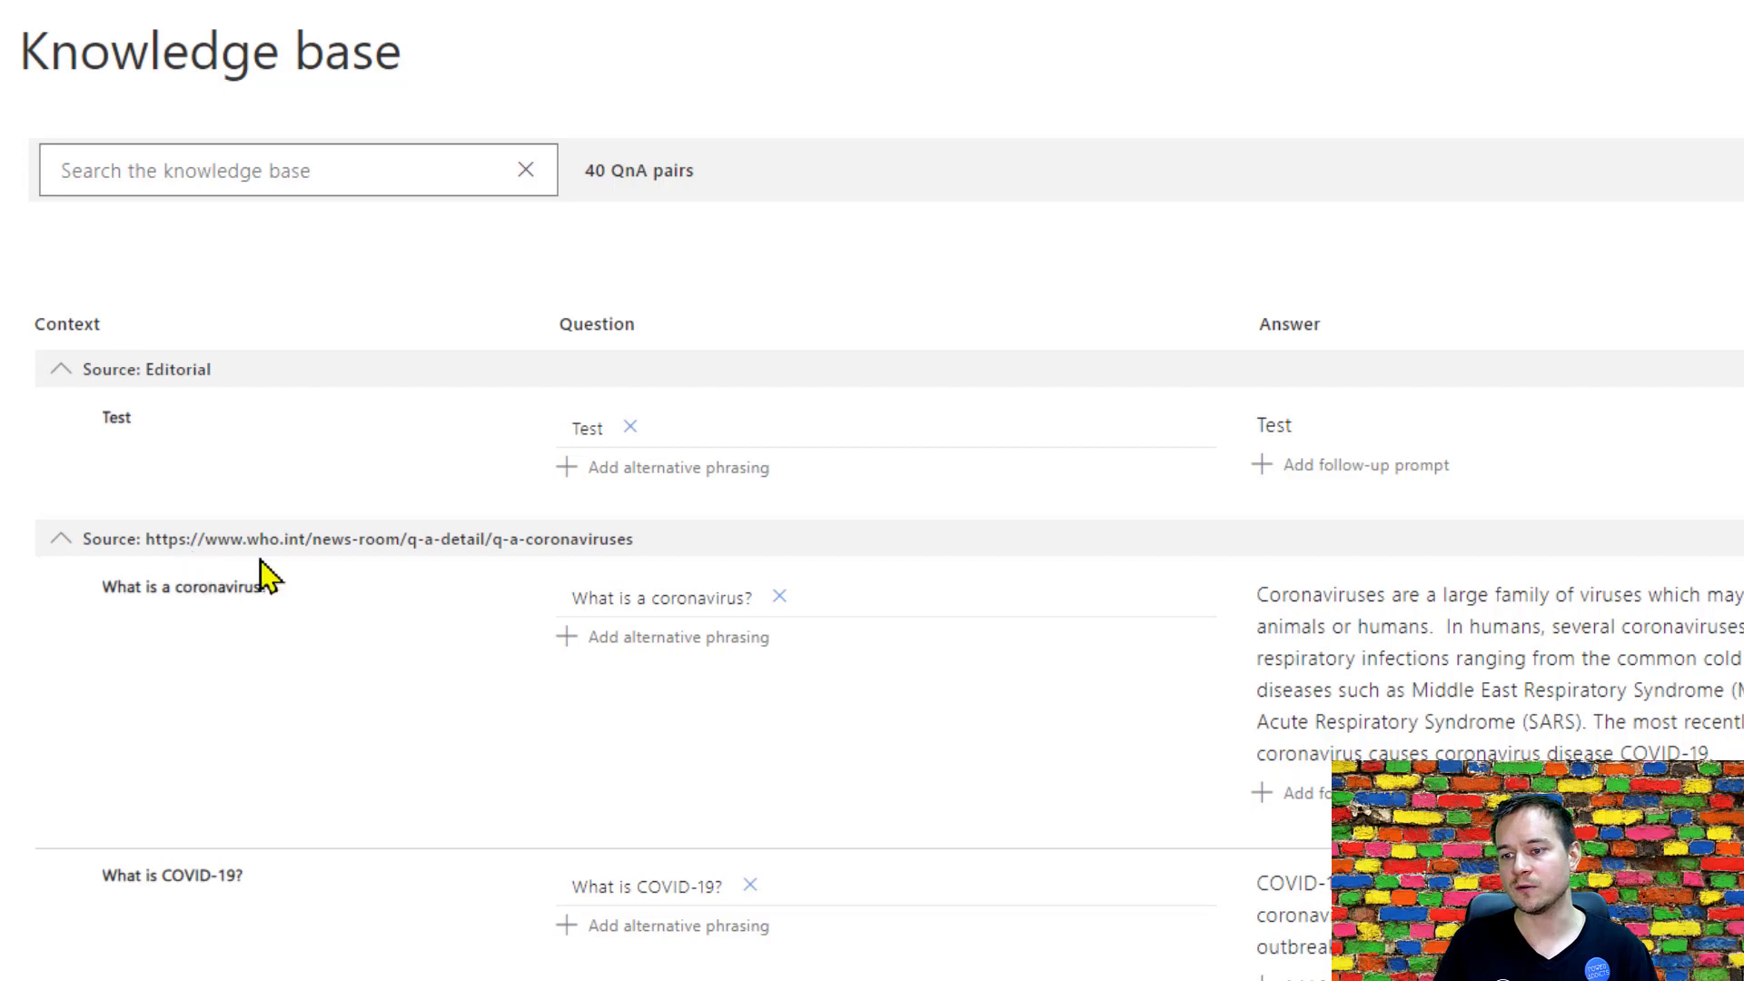
click(60, 539)
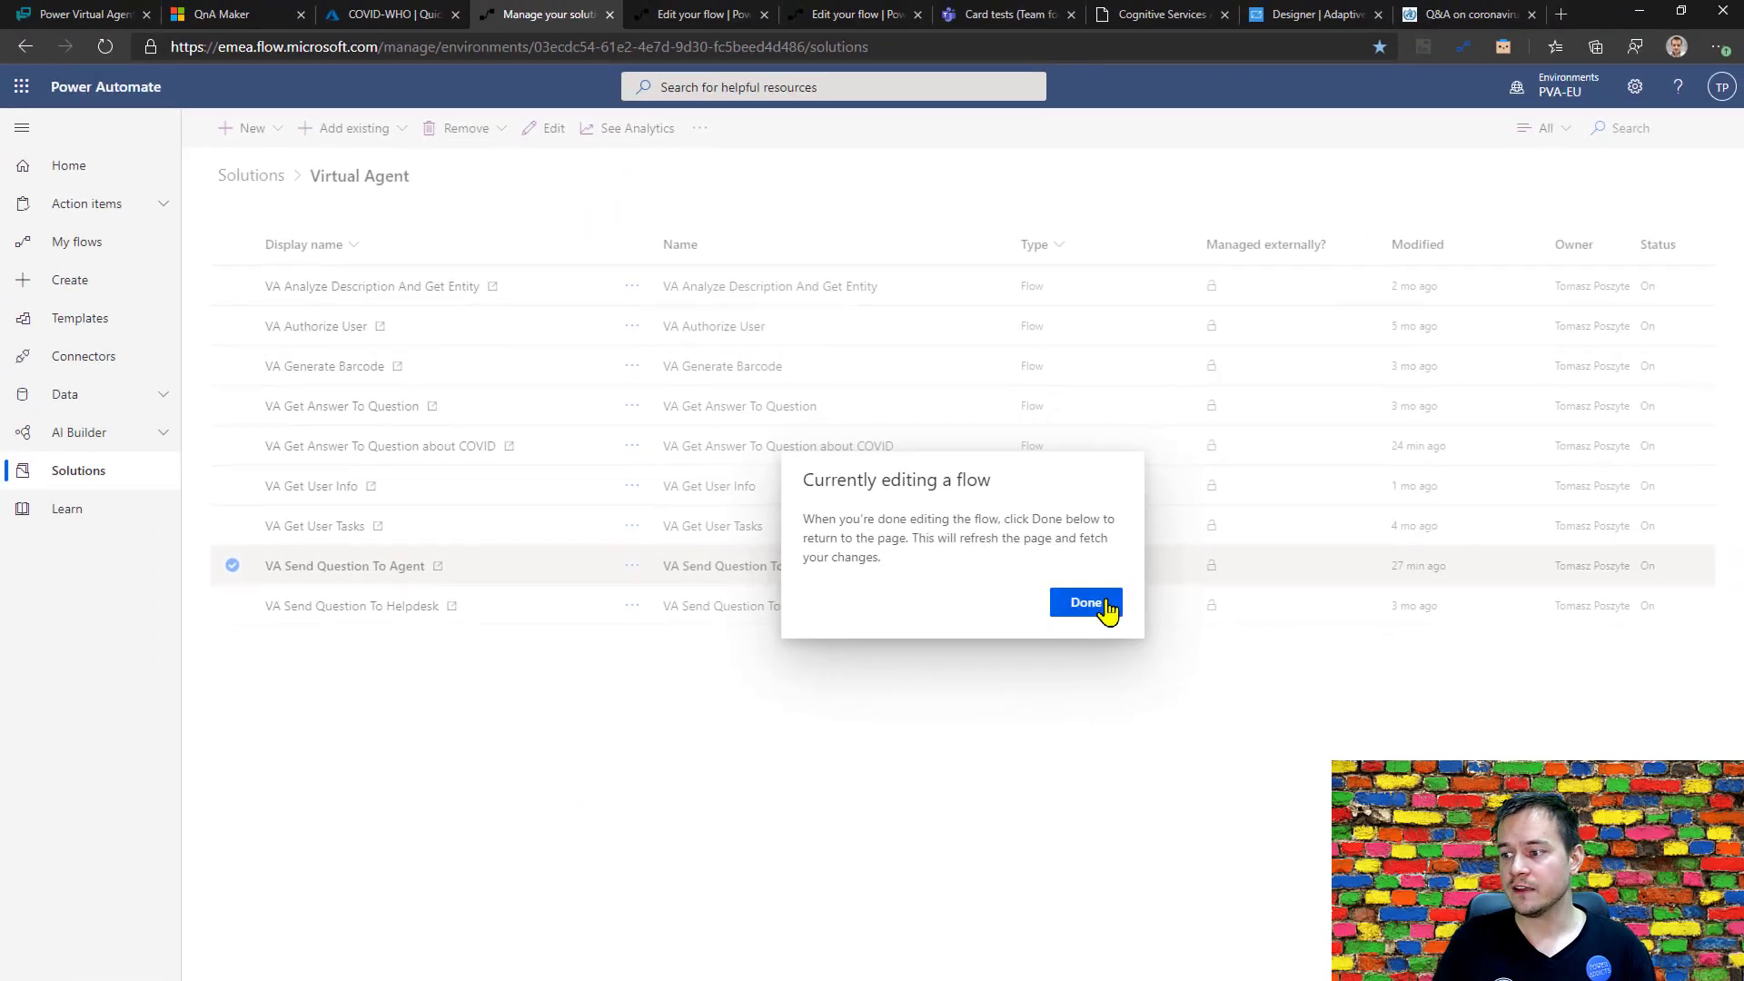
Switch to Power Automate, open the flow VA Get Answer To Question about COVID for editing, and expand its Generate answer action.
click(1088, 603)
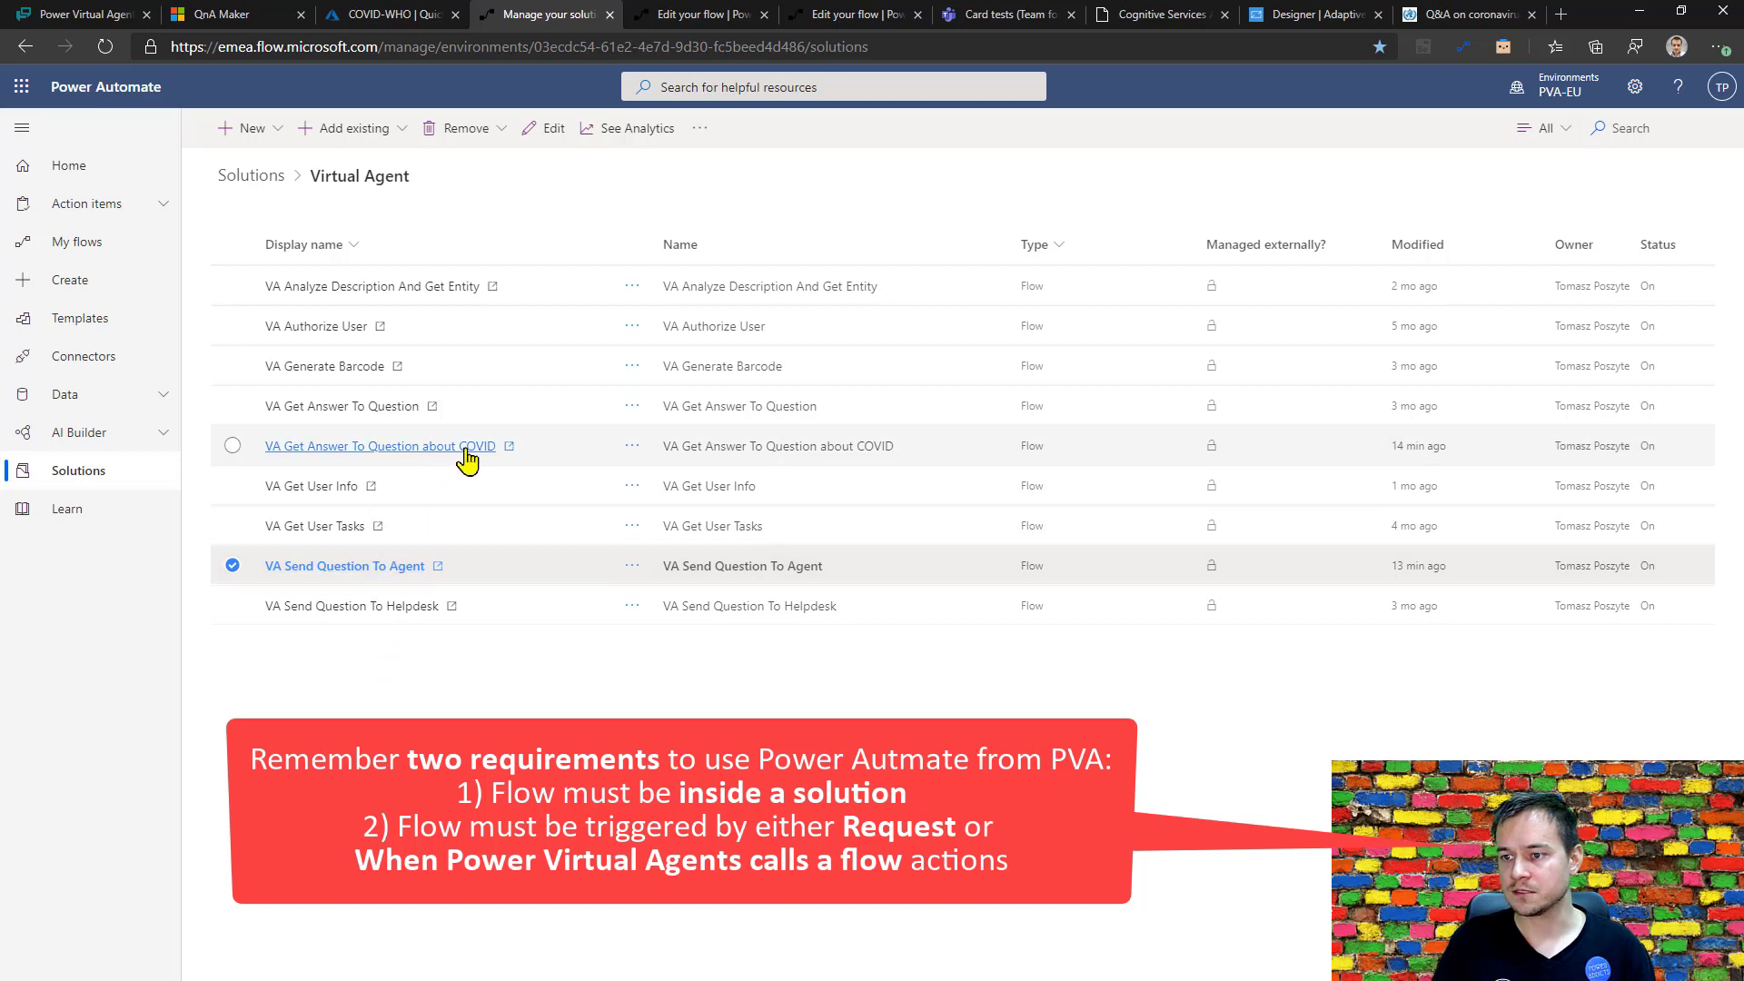
click(457, 448)
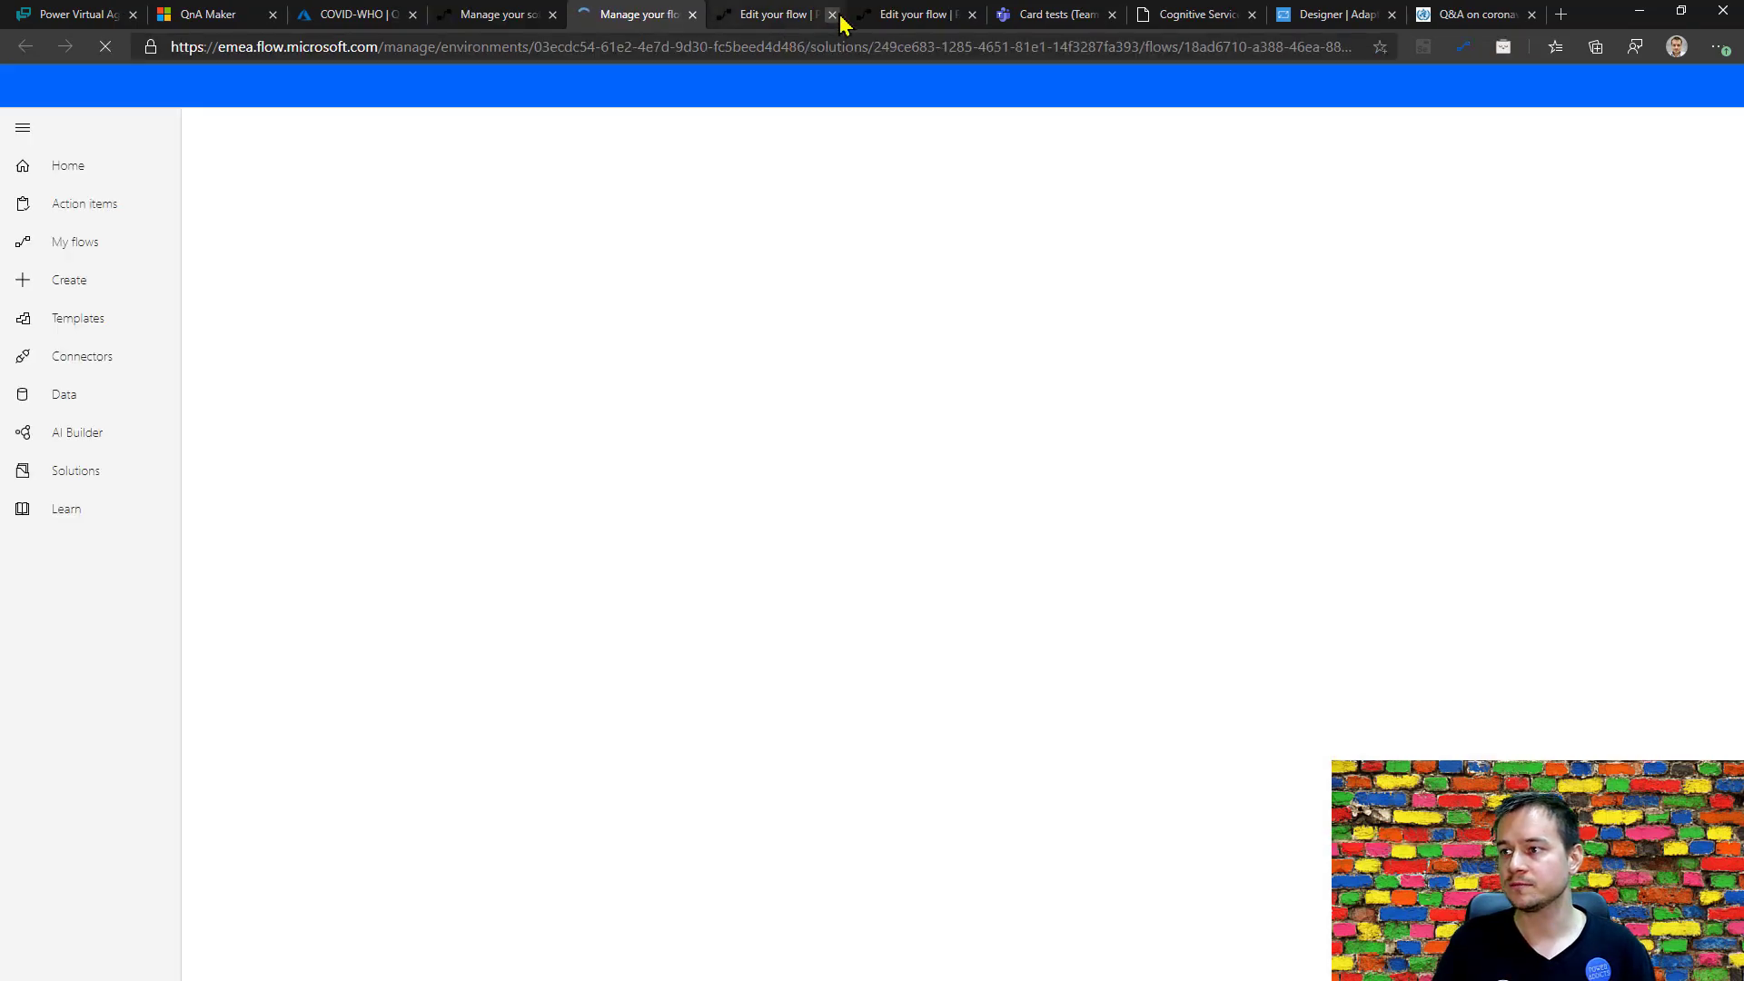
click(833, 15)
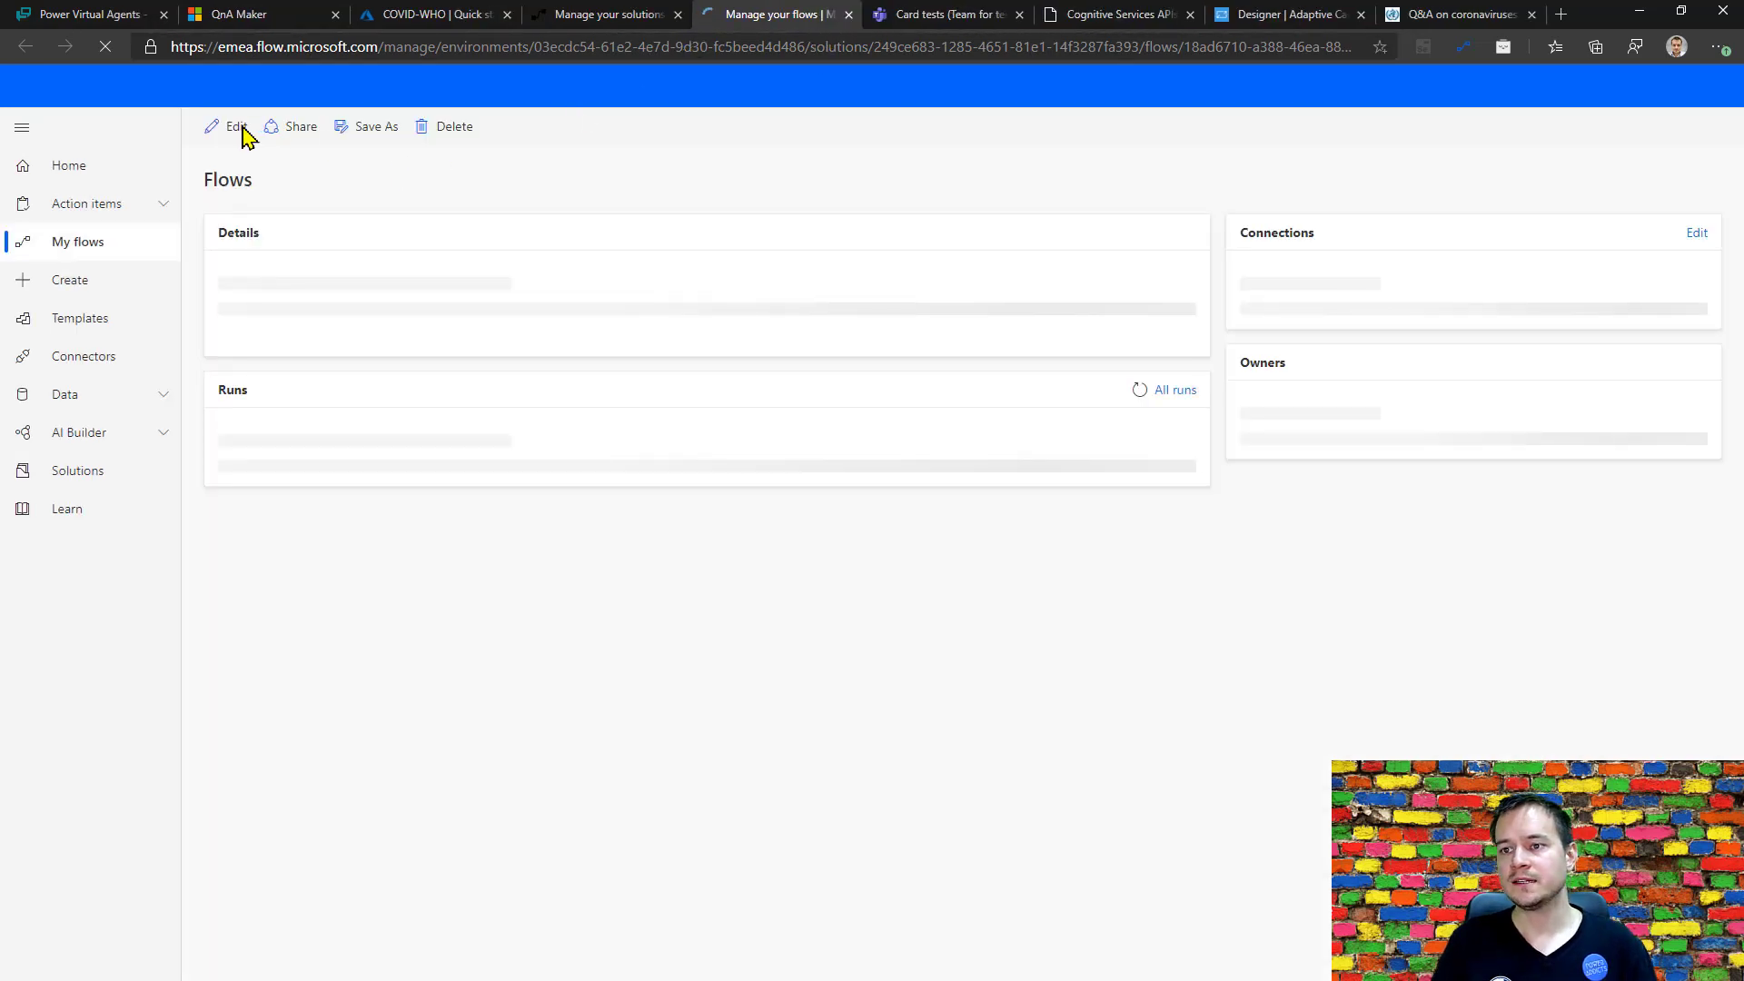
click(234, 131)
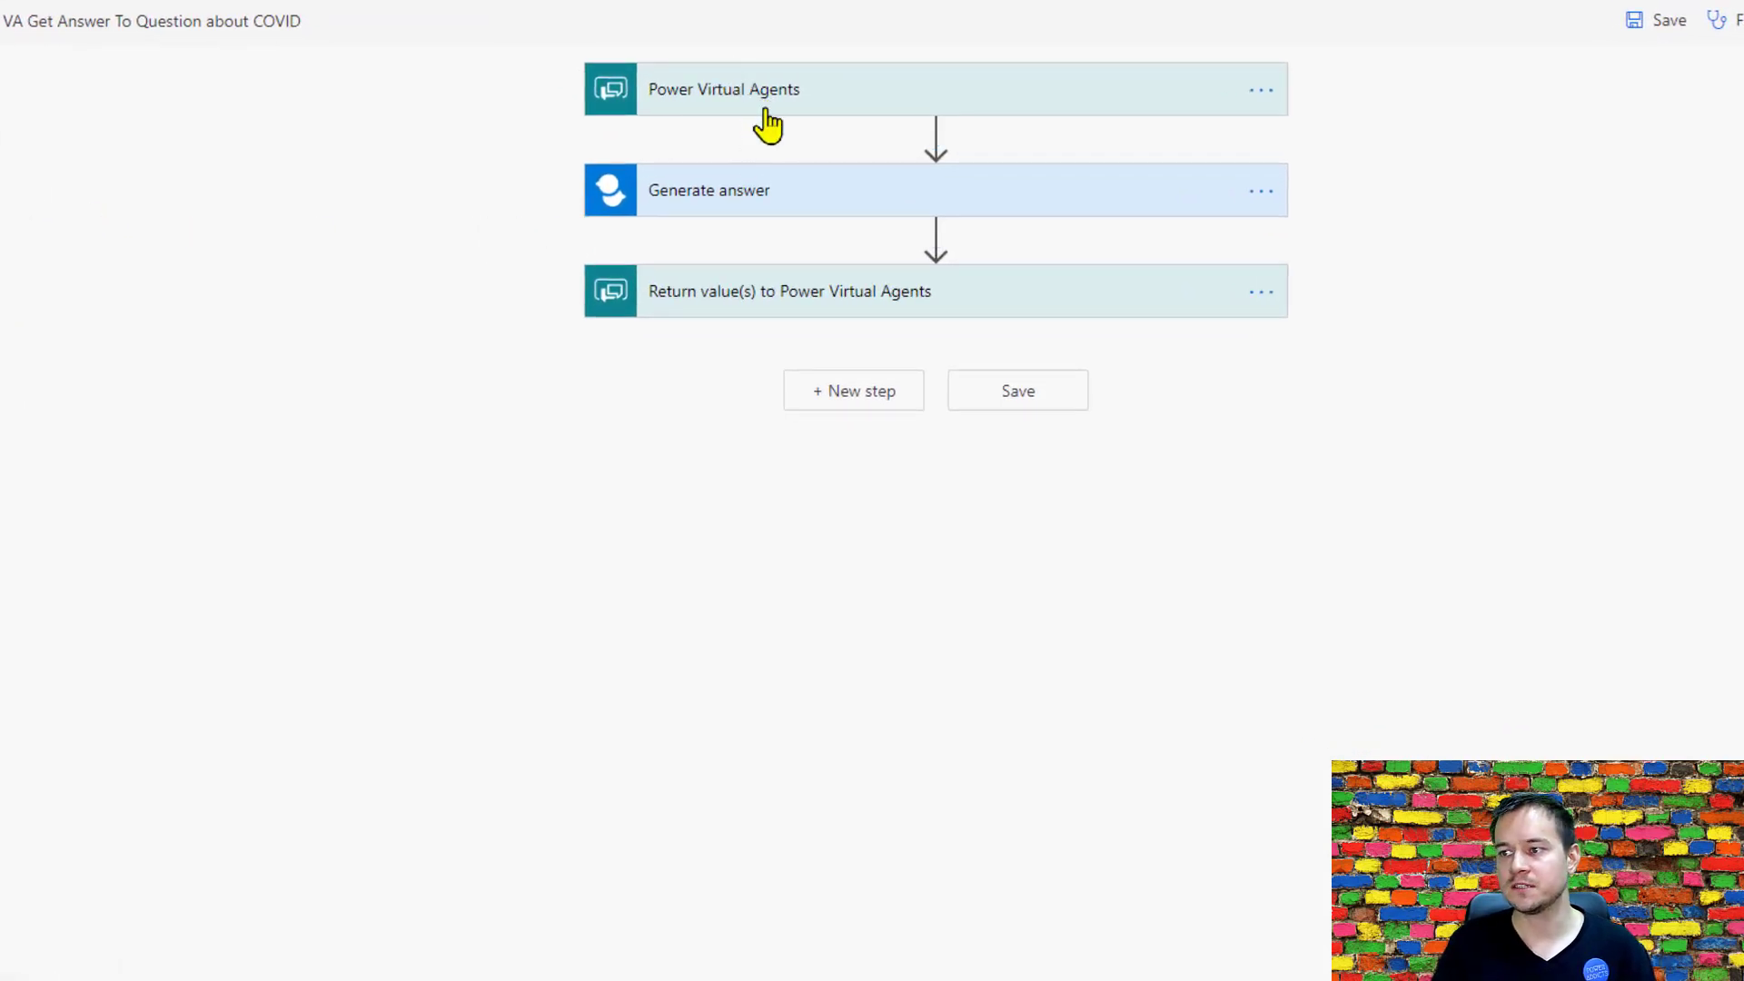
click(783, 188)
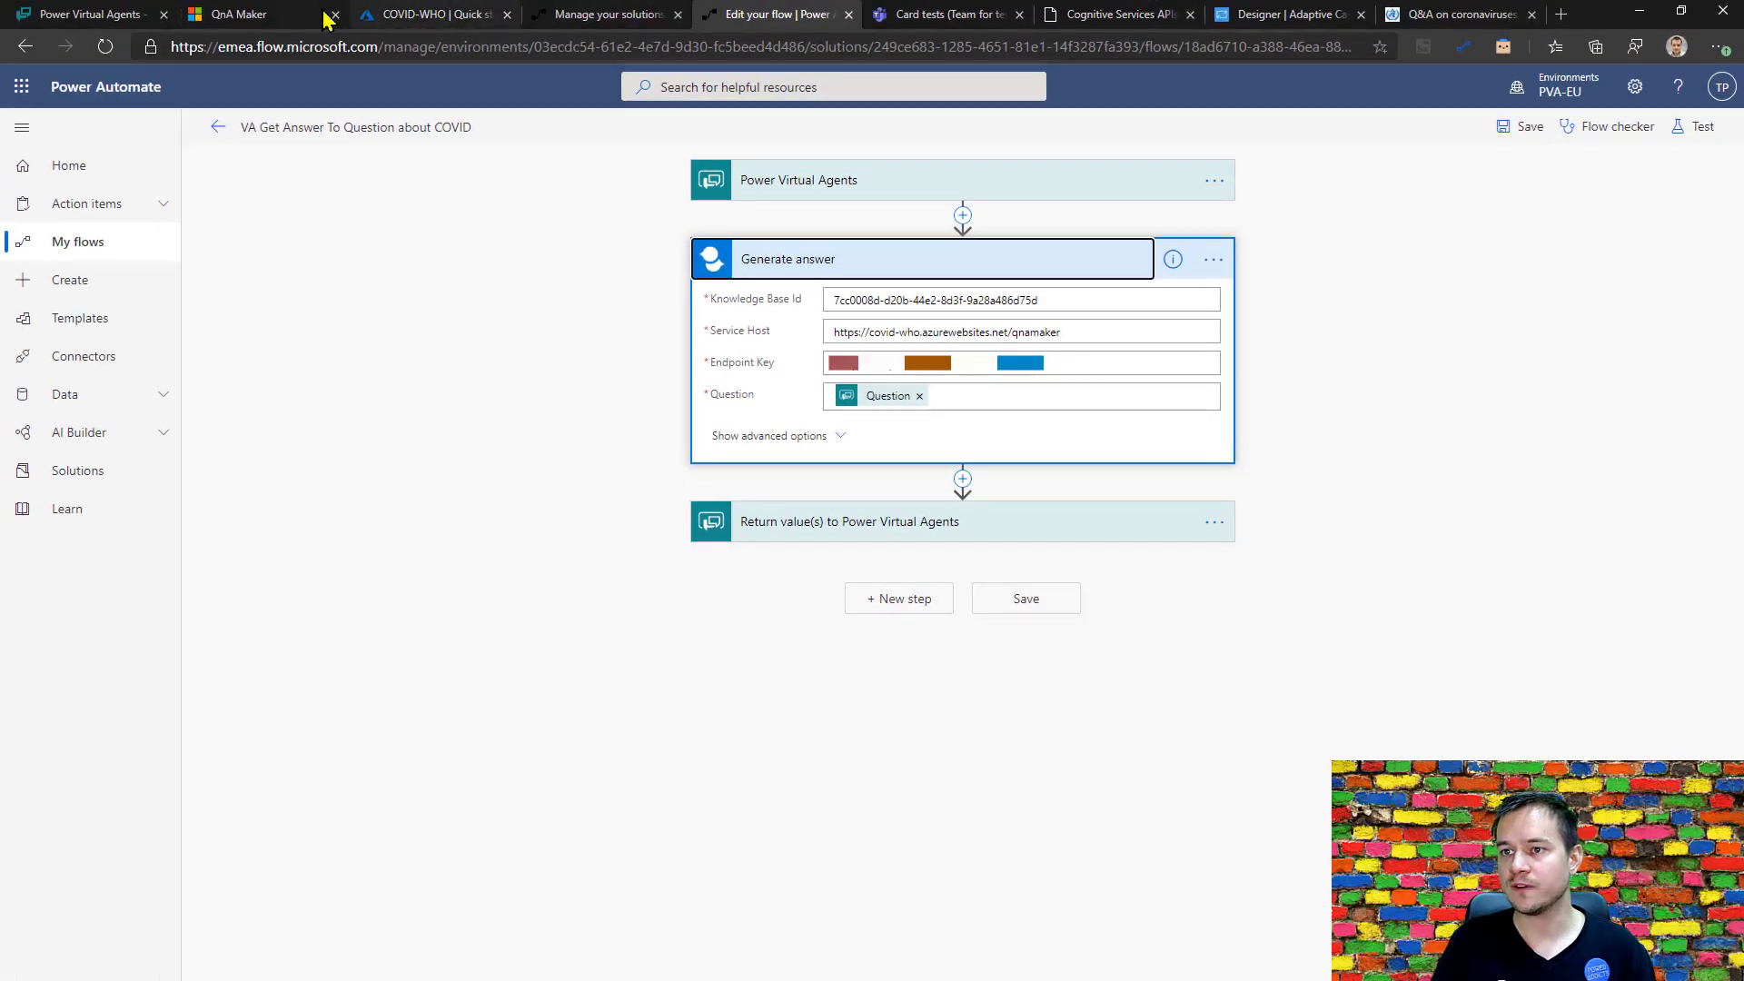
Switch to QnA Maker and publish the COVID-QnA knowledge base.
click(322, 18)
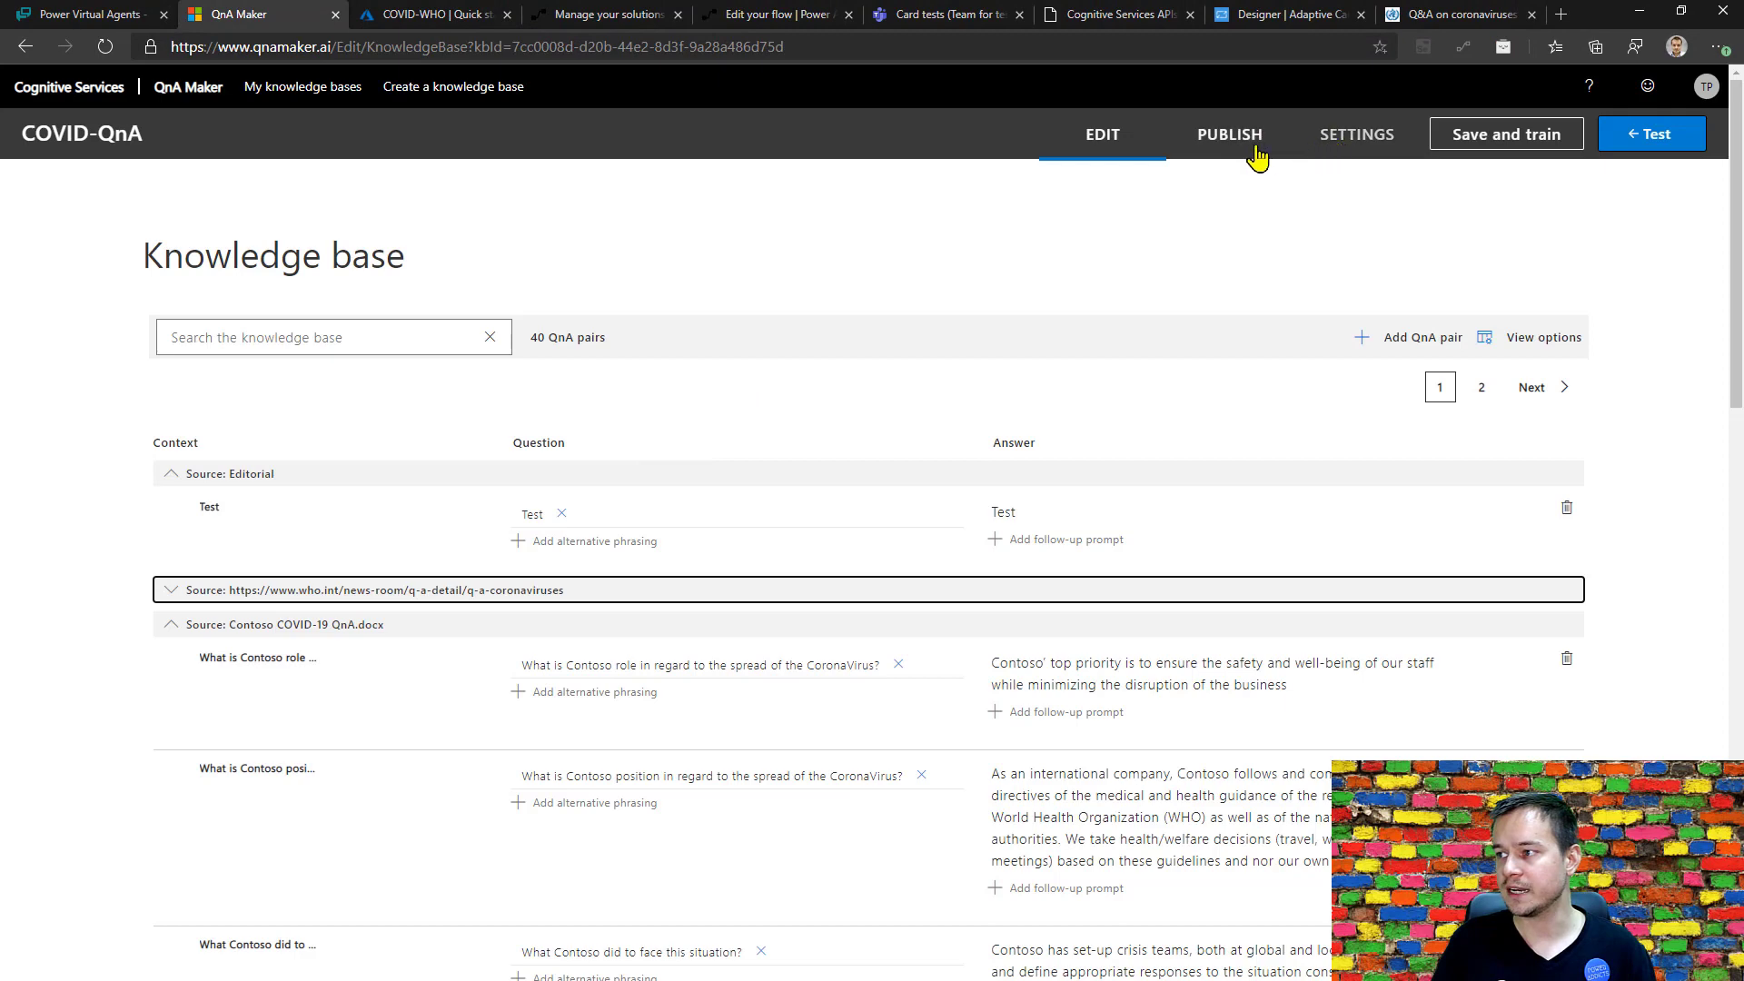
click(1333, 141)
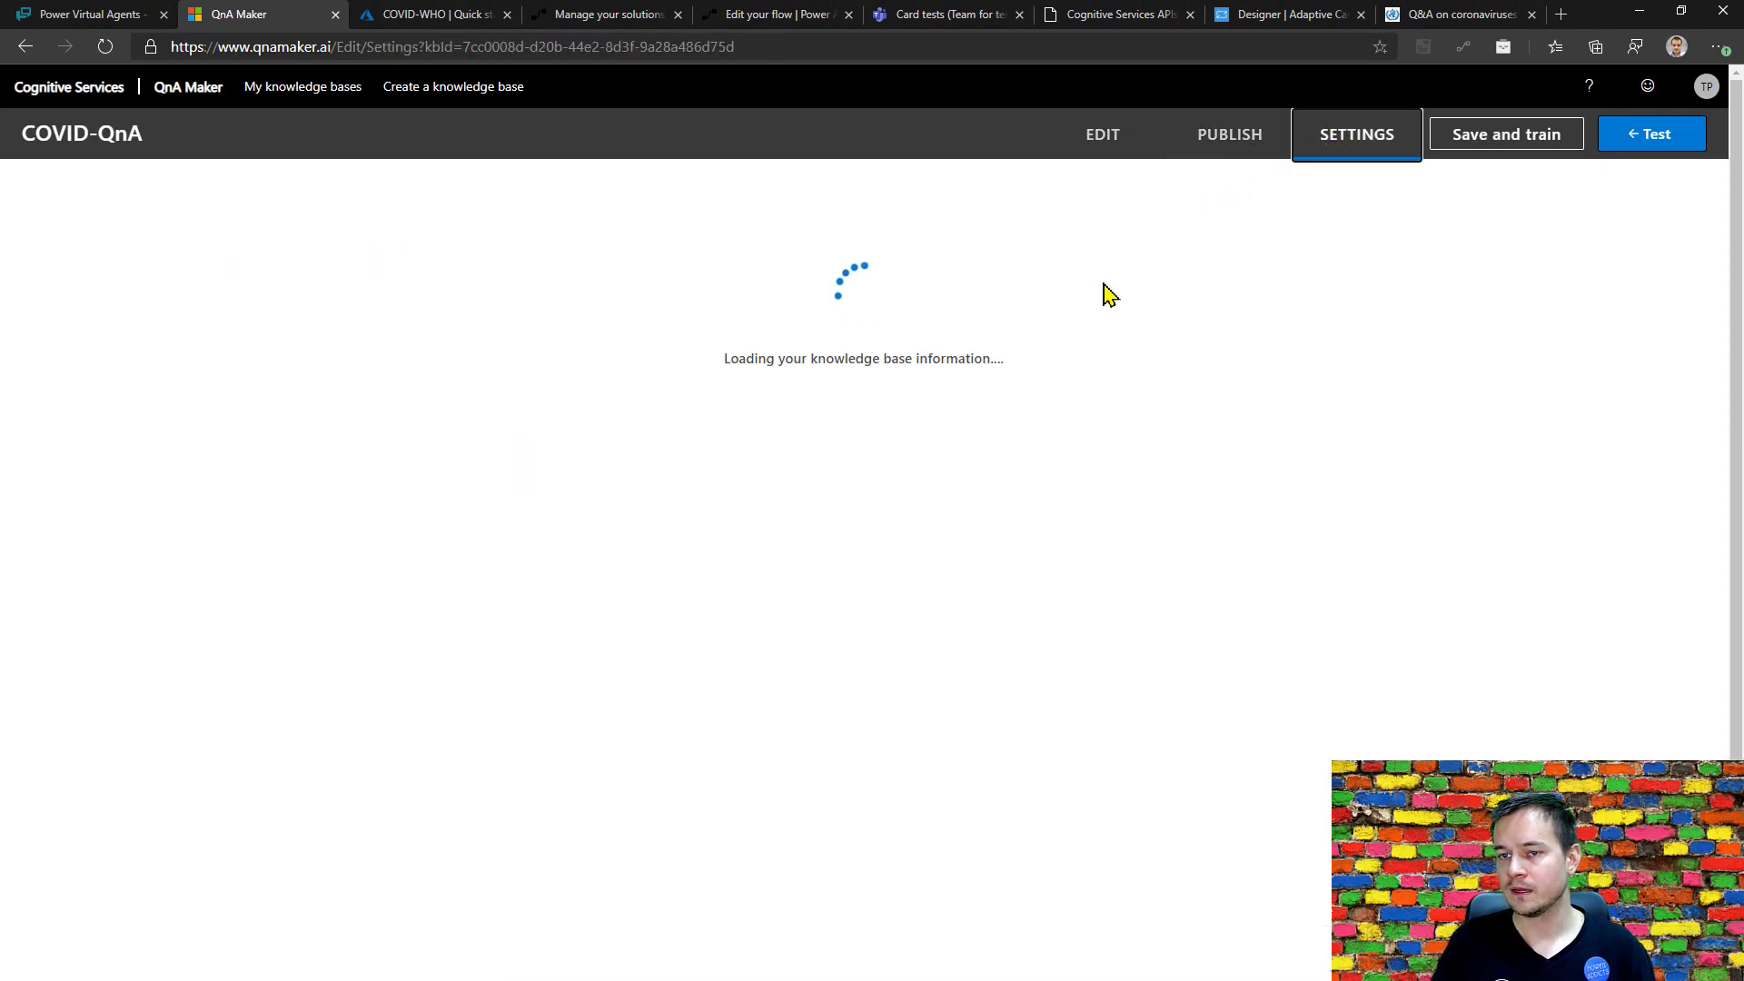
click(1221, 156)
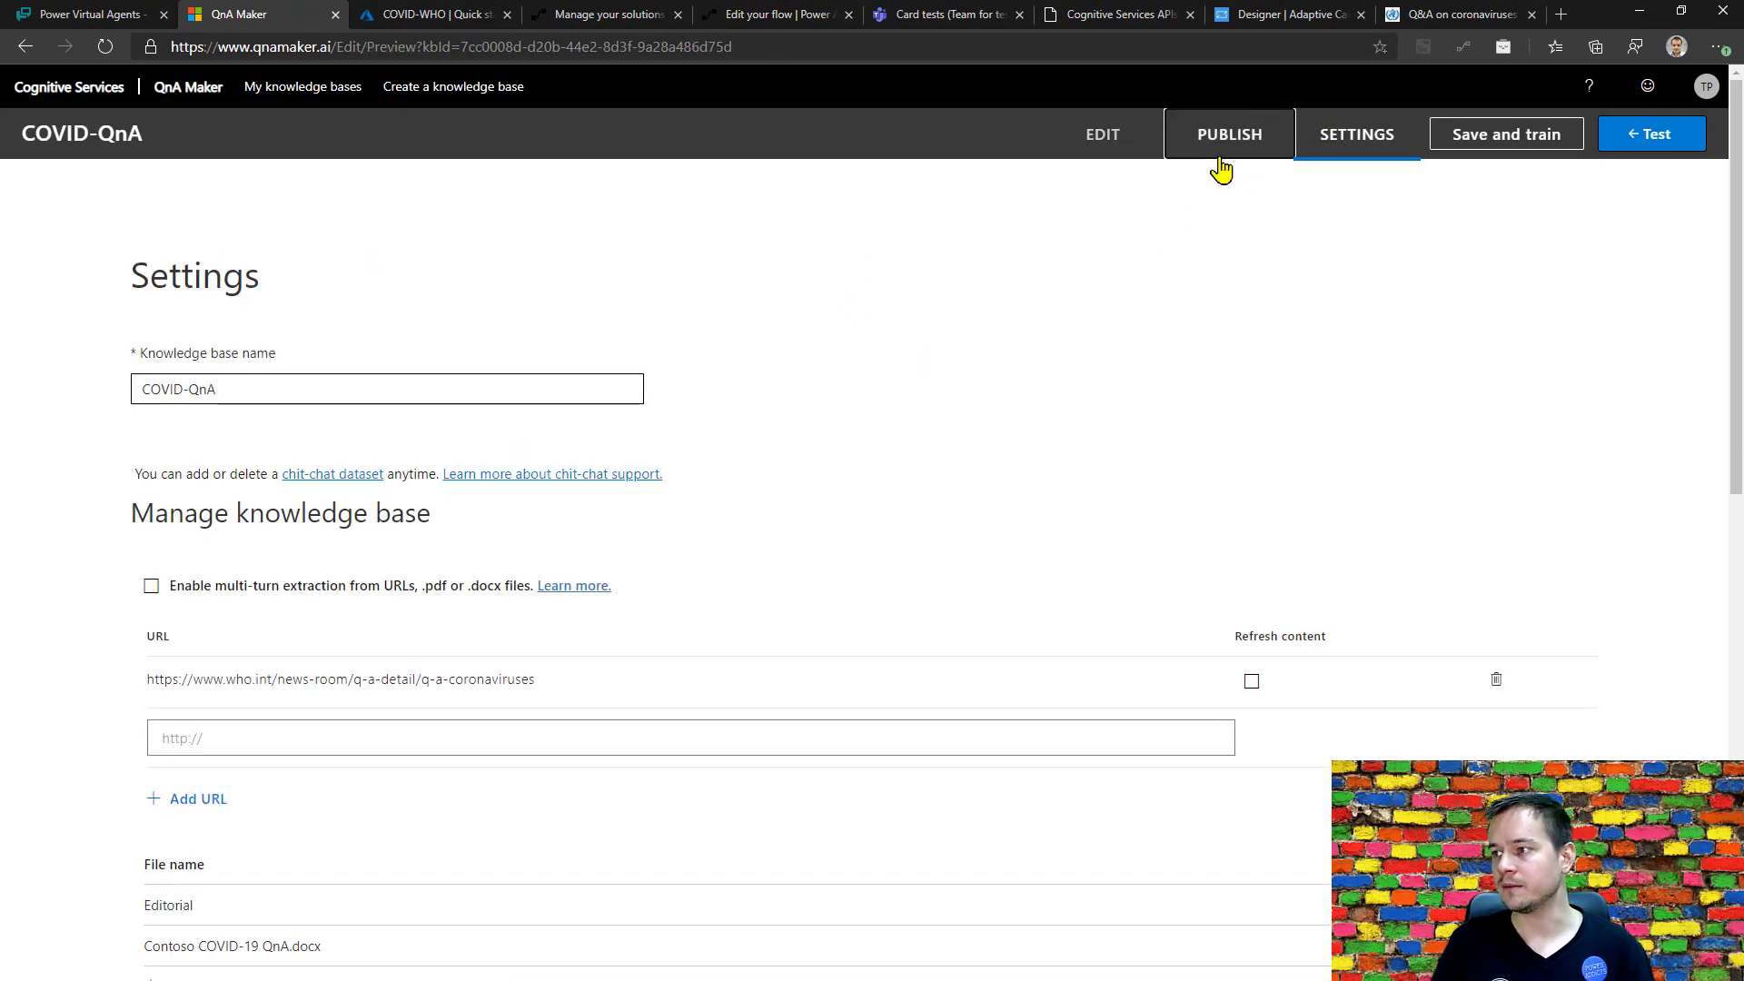
click(451, 489)
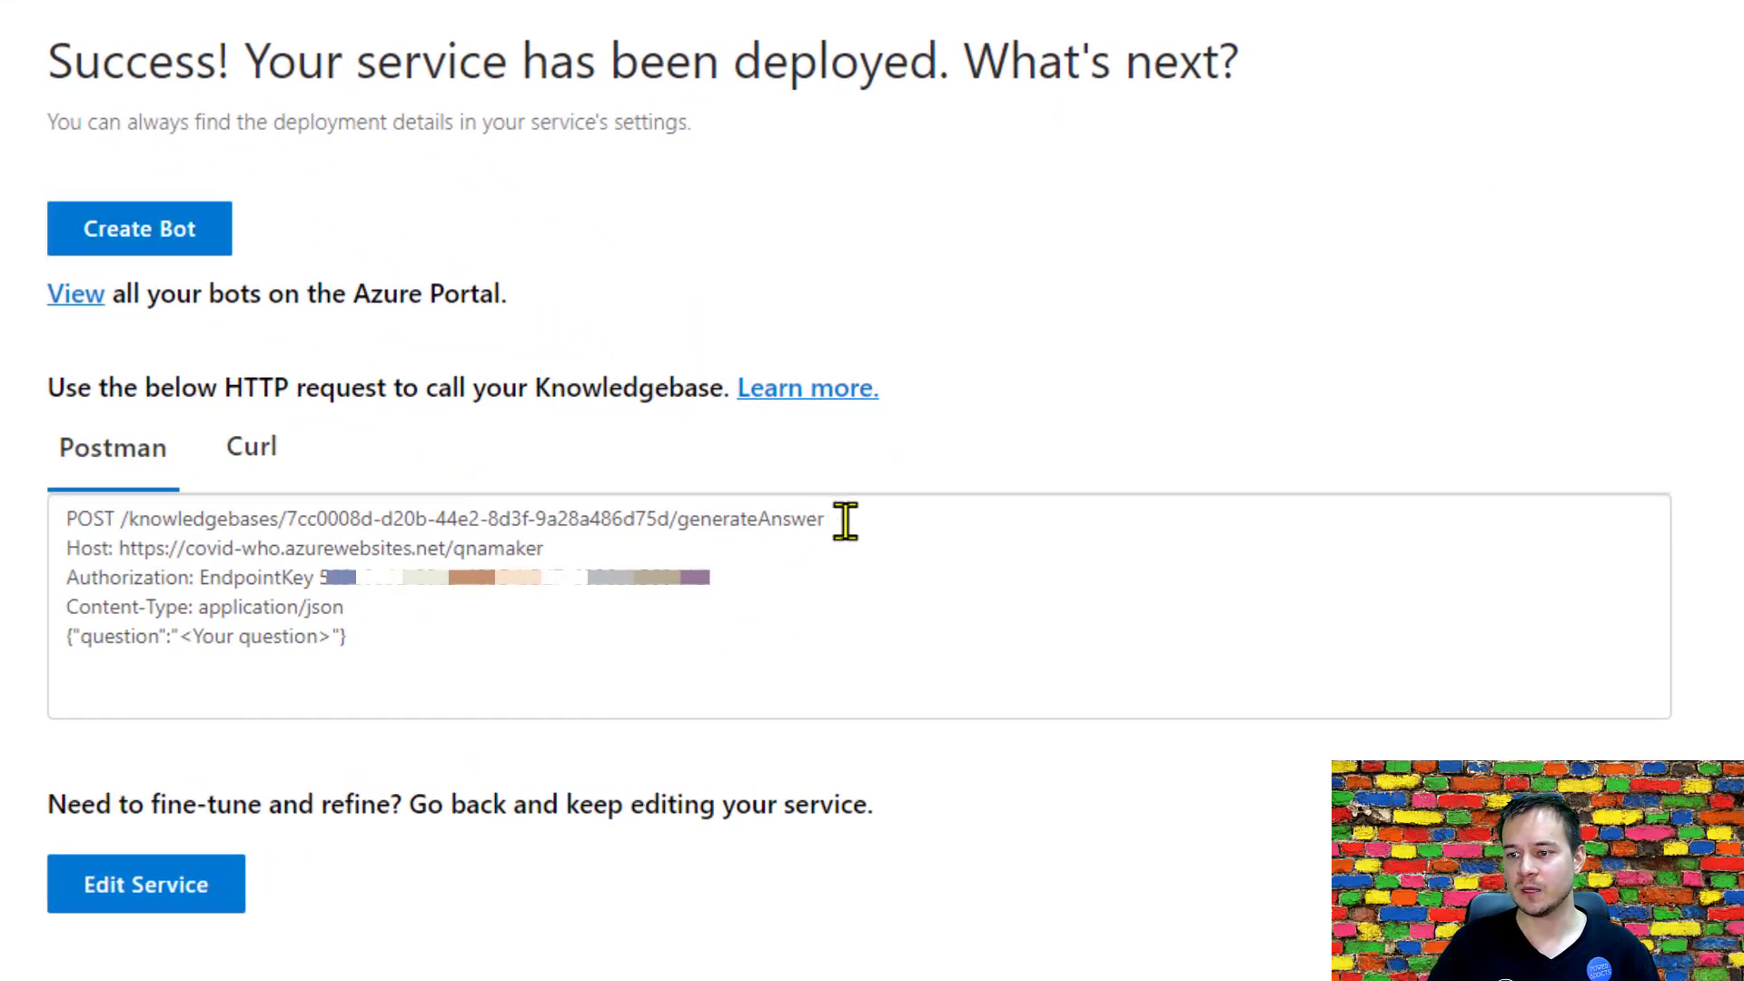
Copy the knowledge base ID from the deployment's sample HTTP request into the Knowledge Base Id of the flow's Generate answer action.
drag(829, 518, 130, 519)
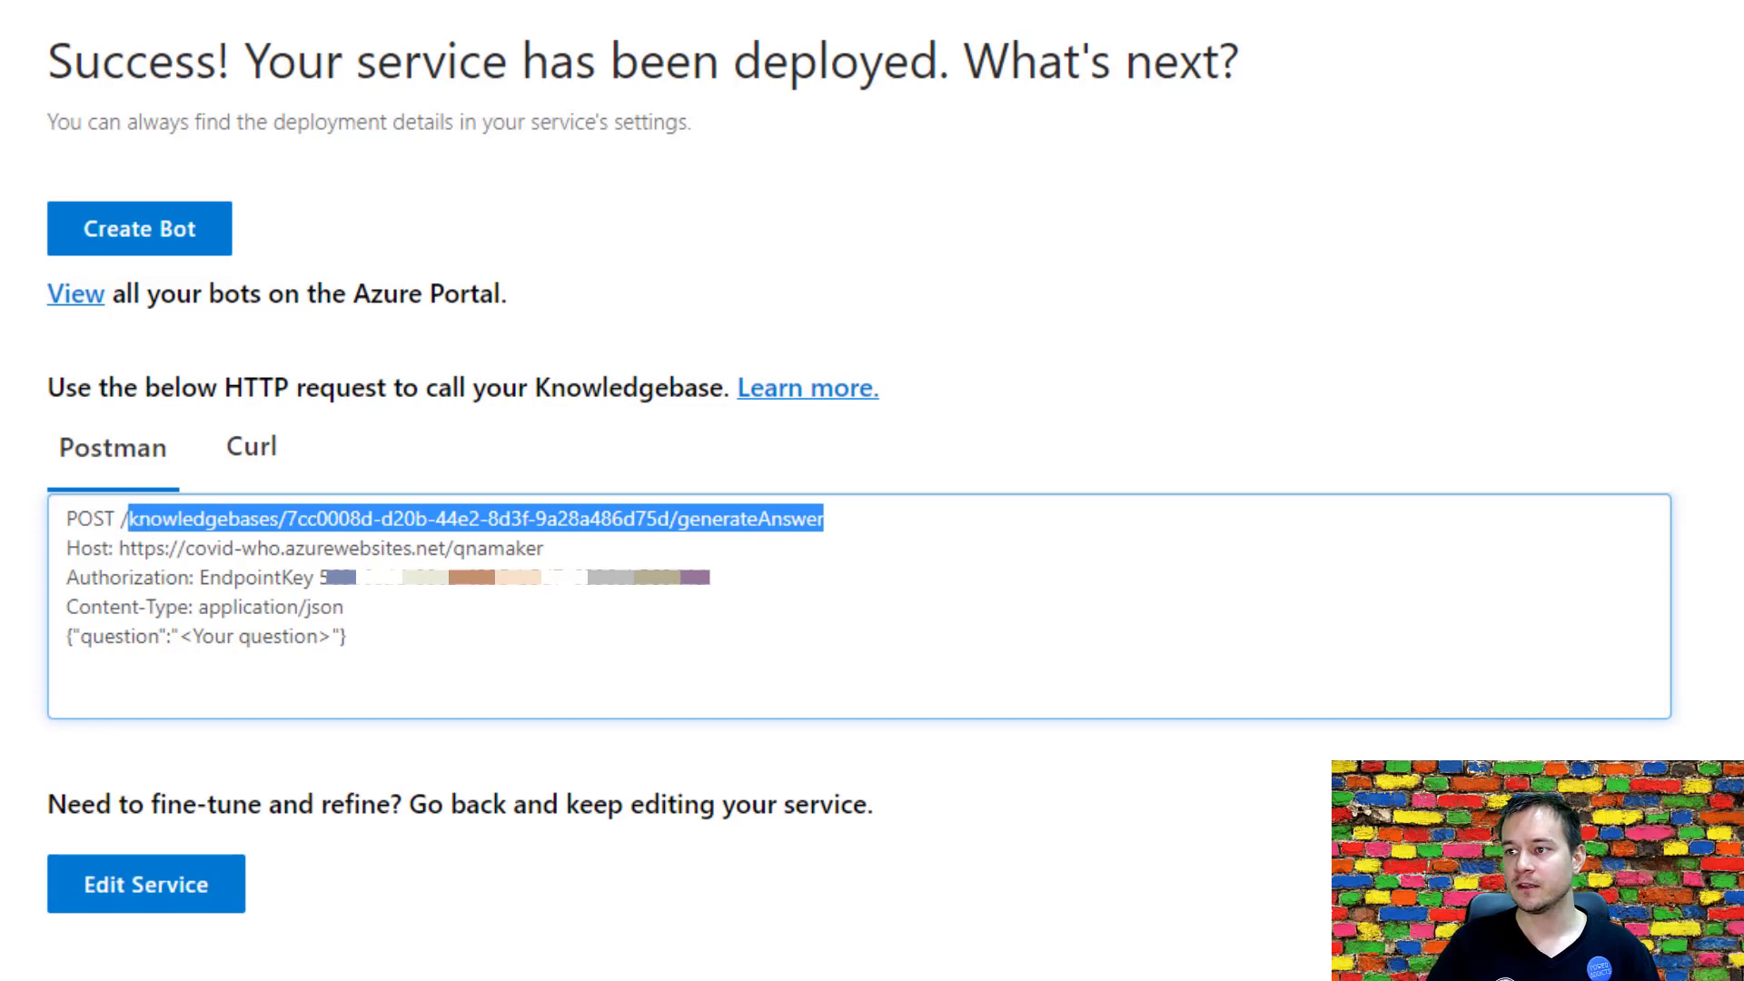
click(379, 565)
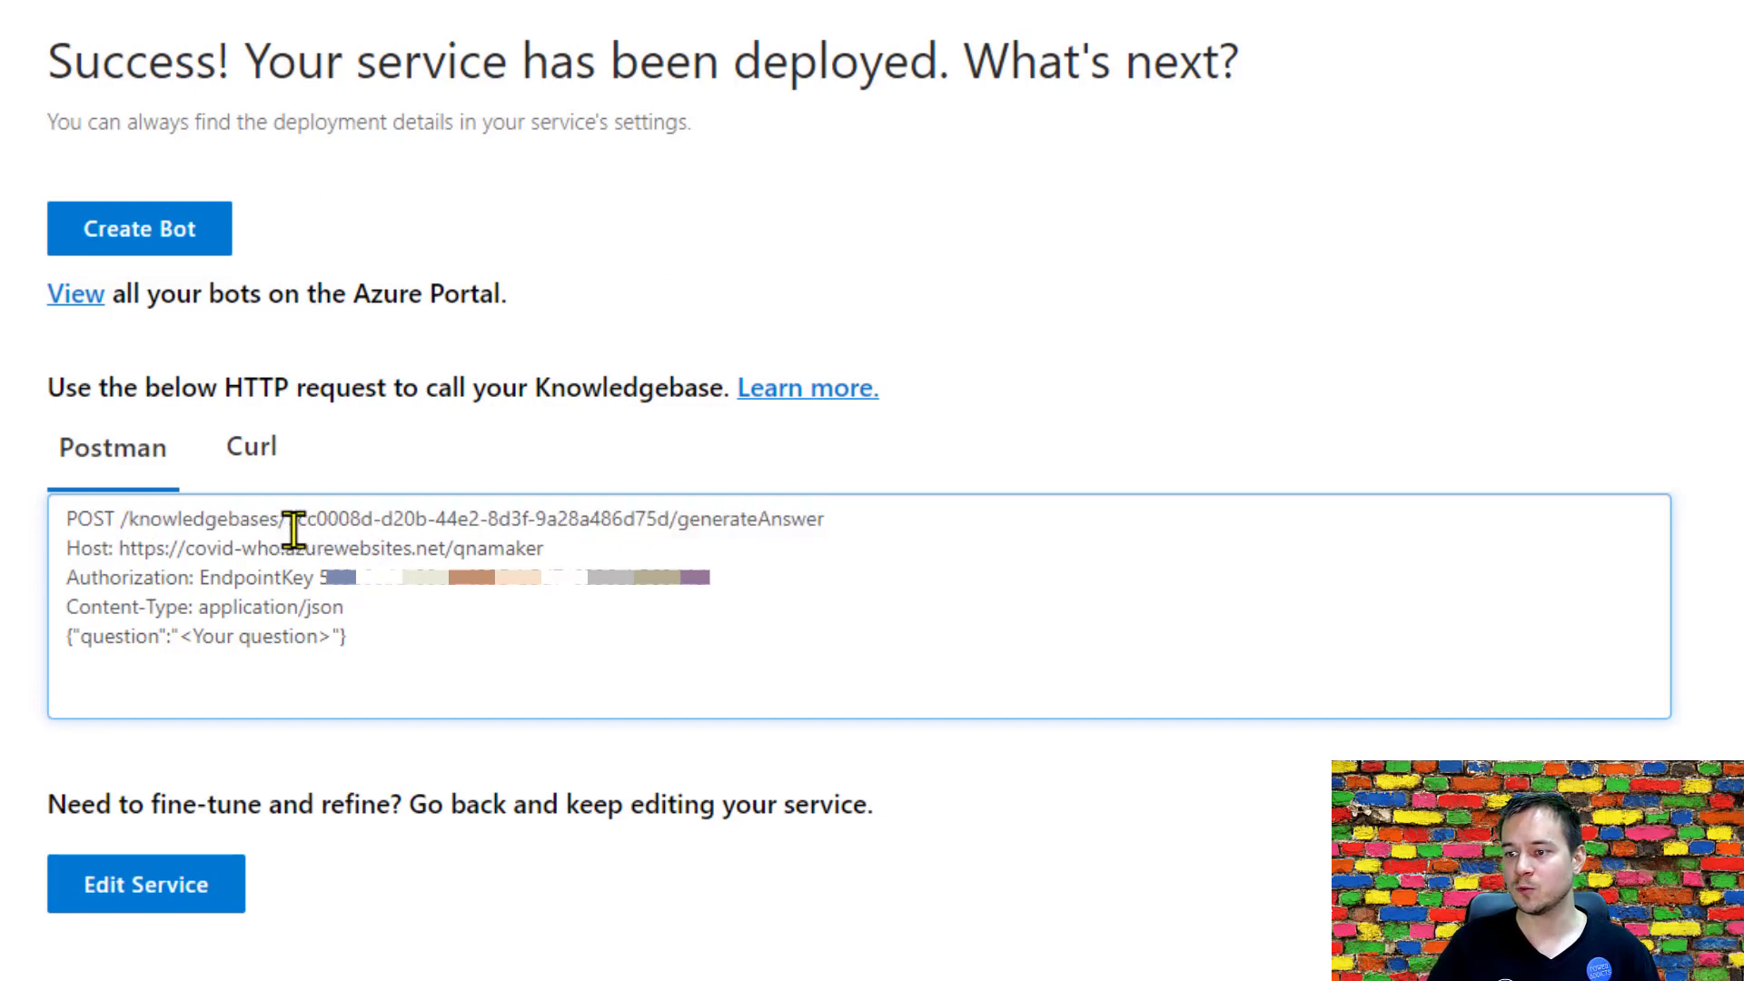
drag(287, 519, 669, 519)
key(ctrl+c)
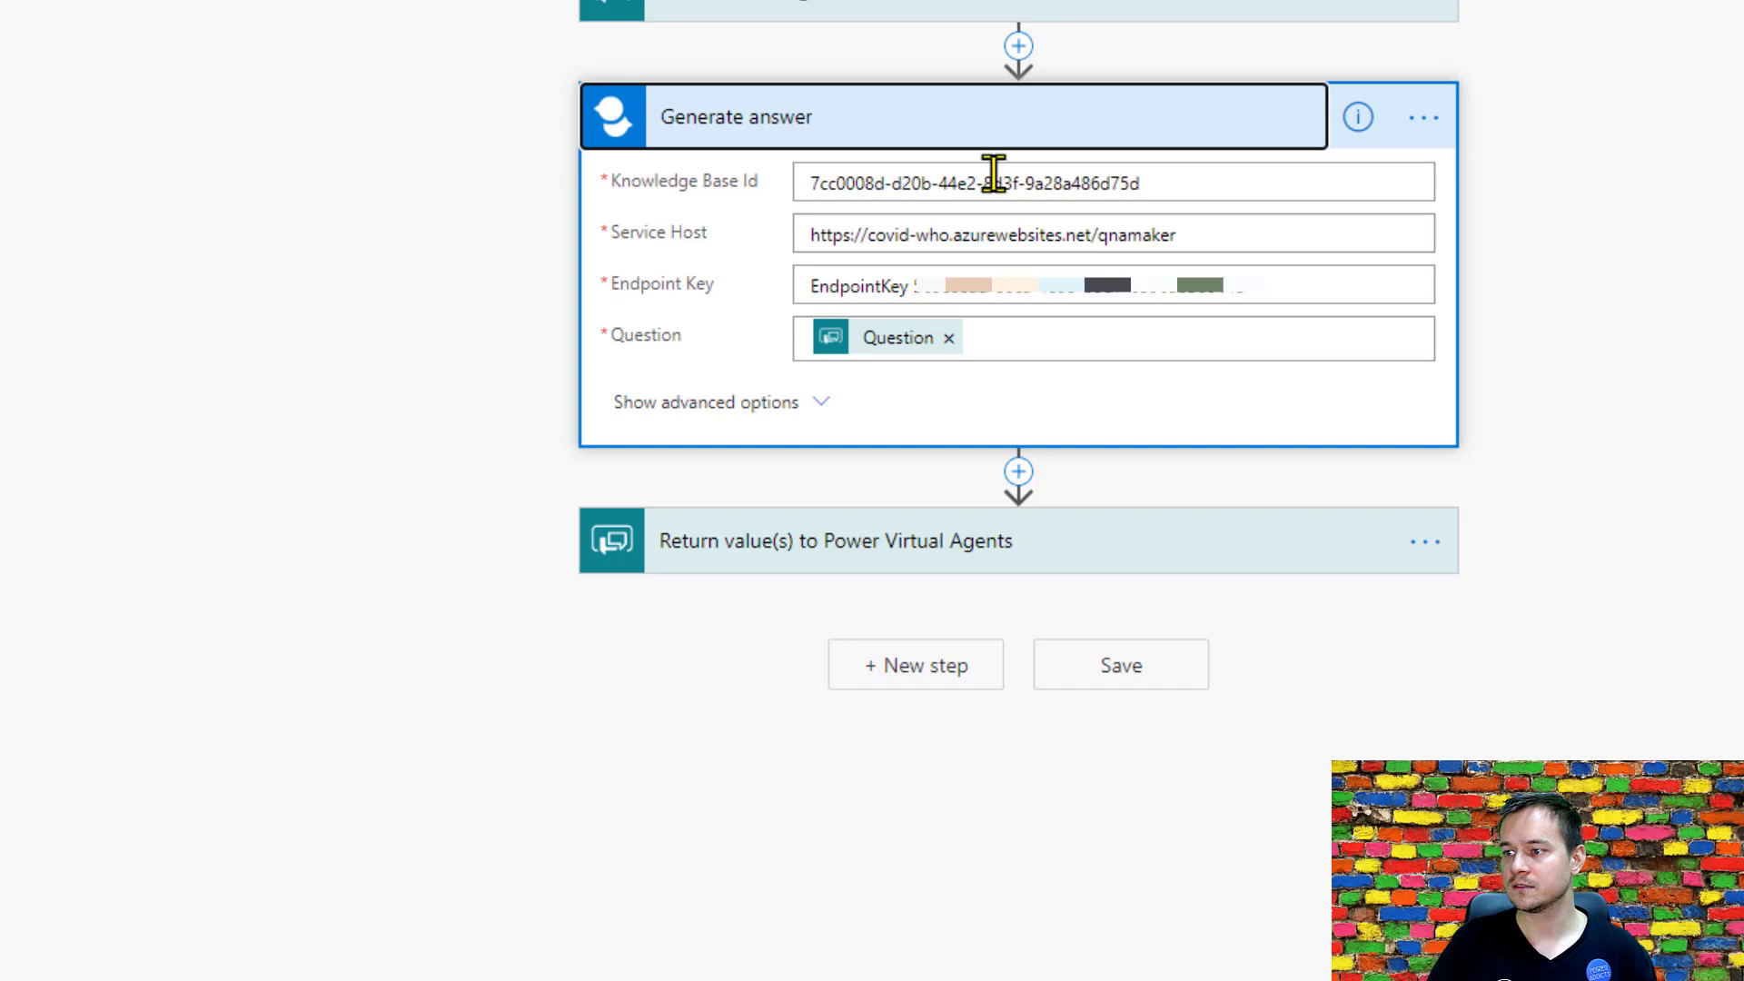
triple_click(993, 174)
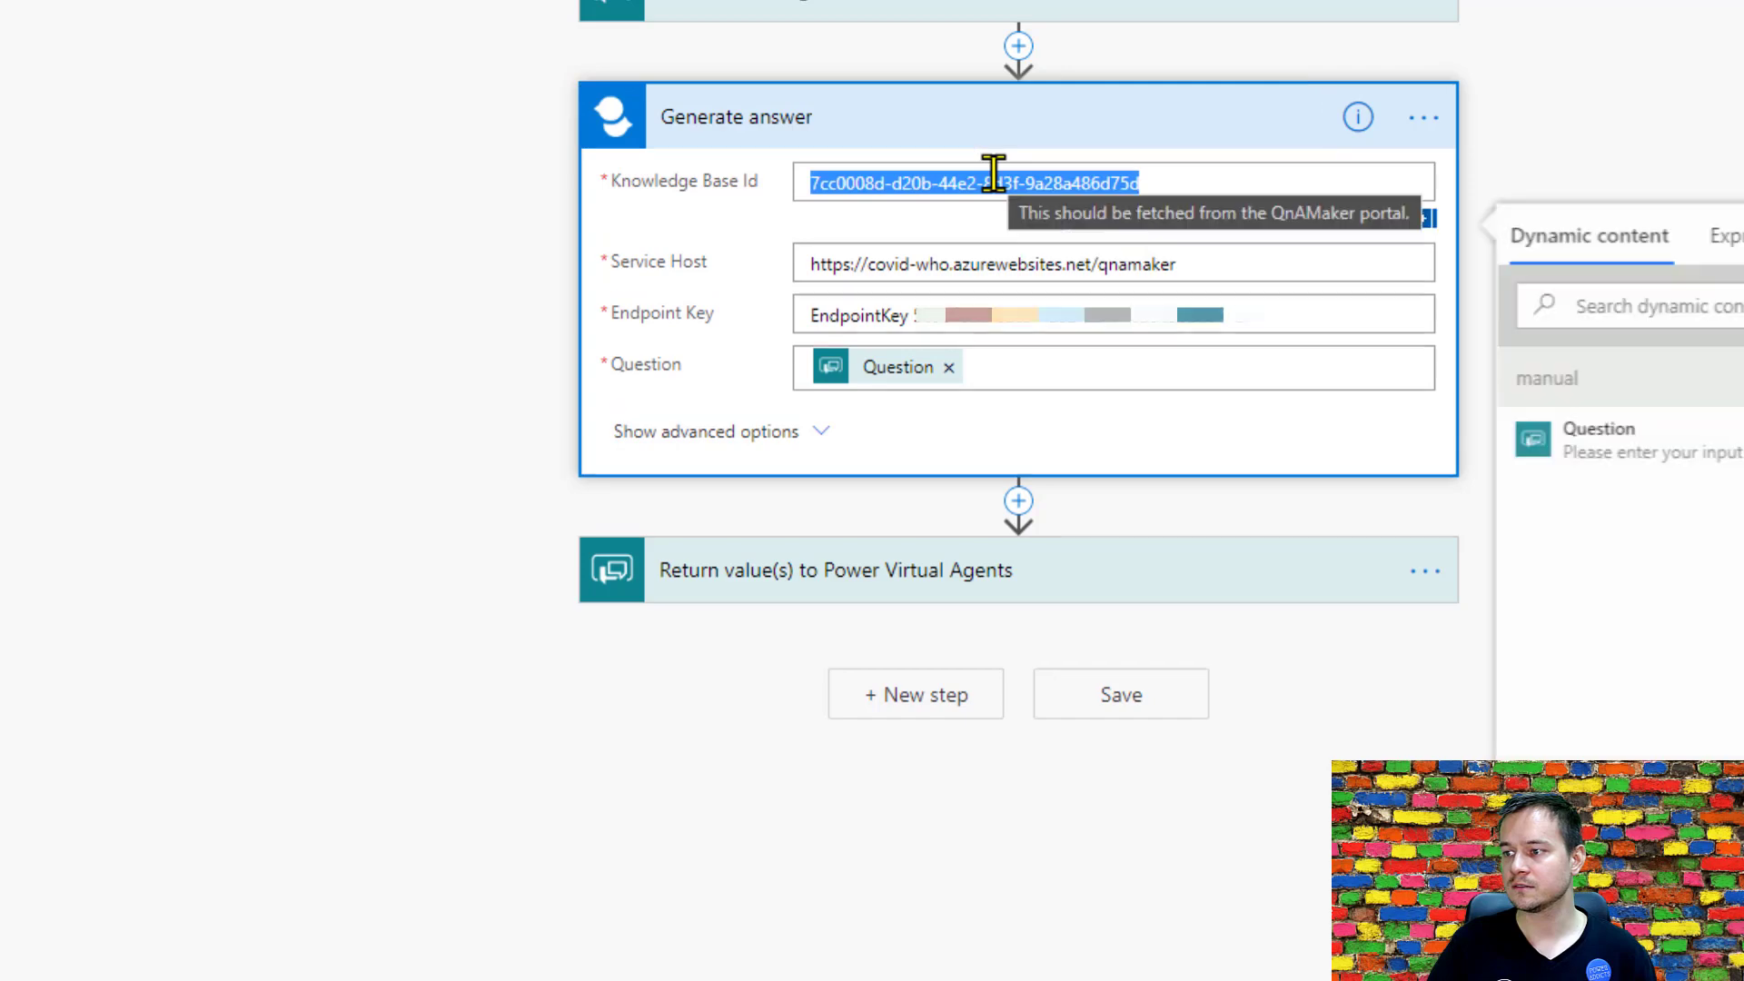
key(ctrl+v)
Compare the deployment's host and endpoint key with the Service Host and Endpoint Key of the Generate answer action, and save the flow.
click(1187, 260)
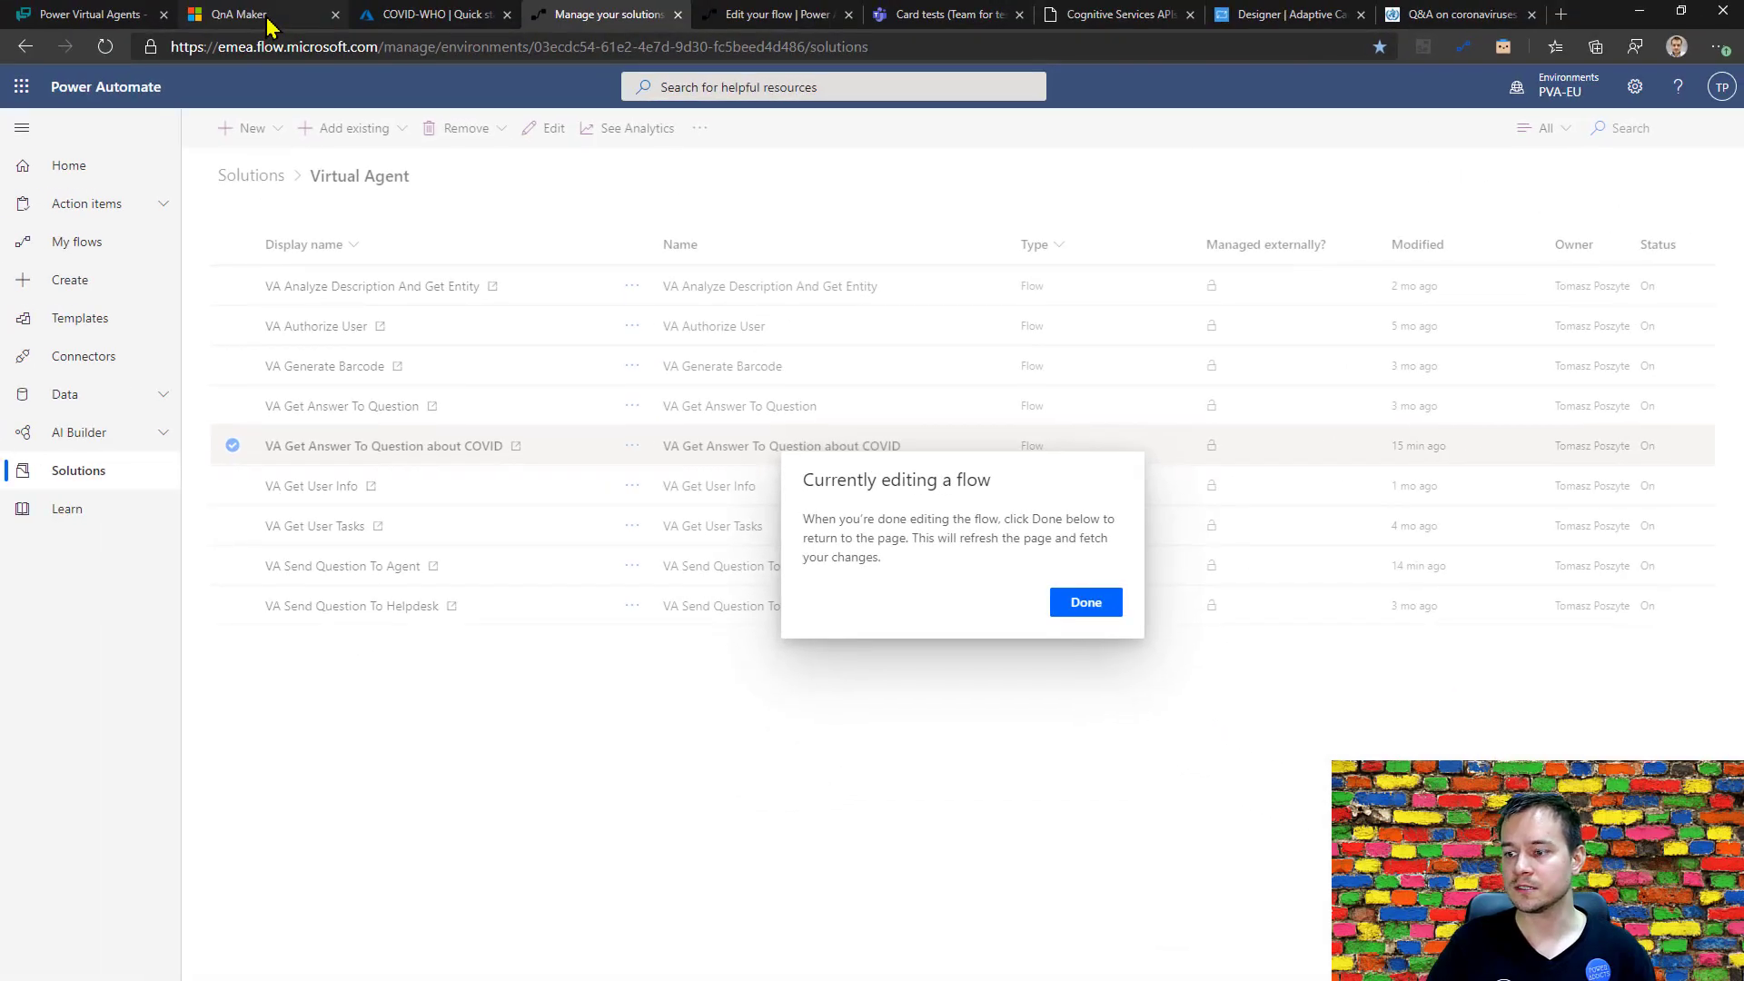
click(269, 20)
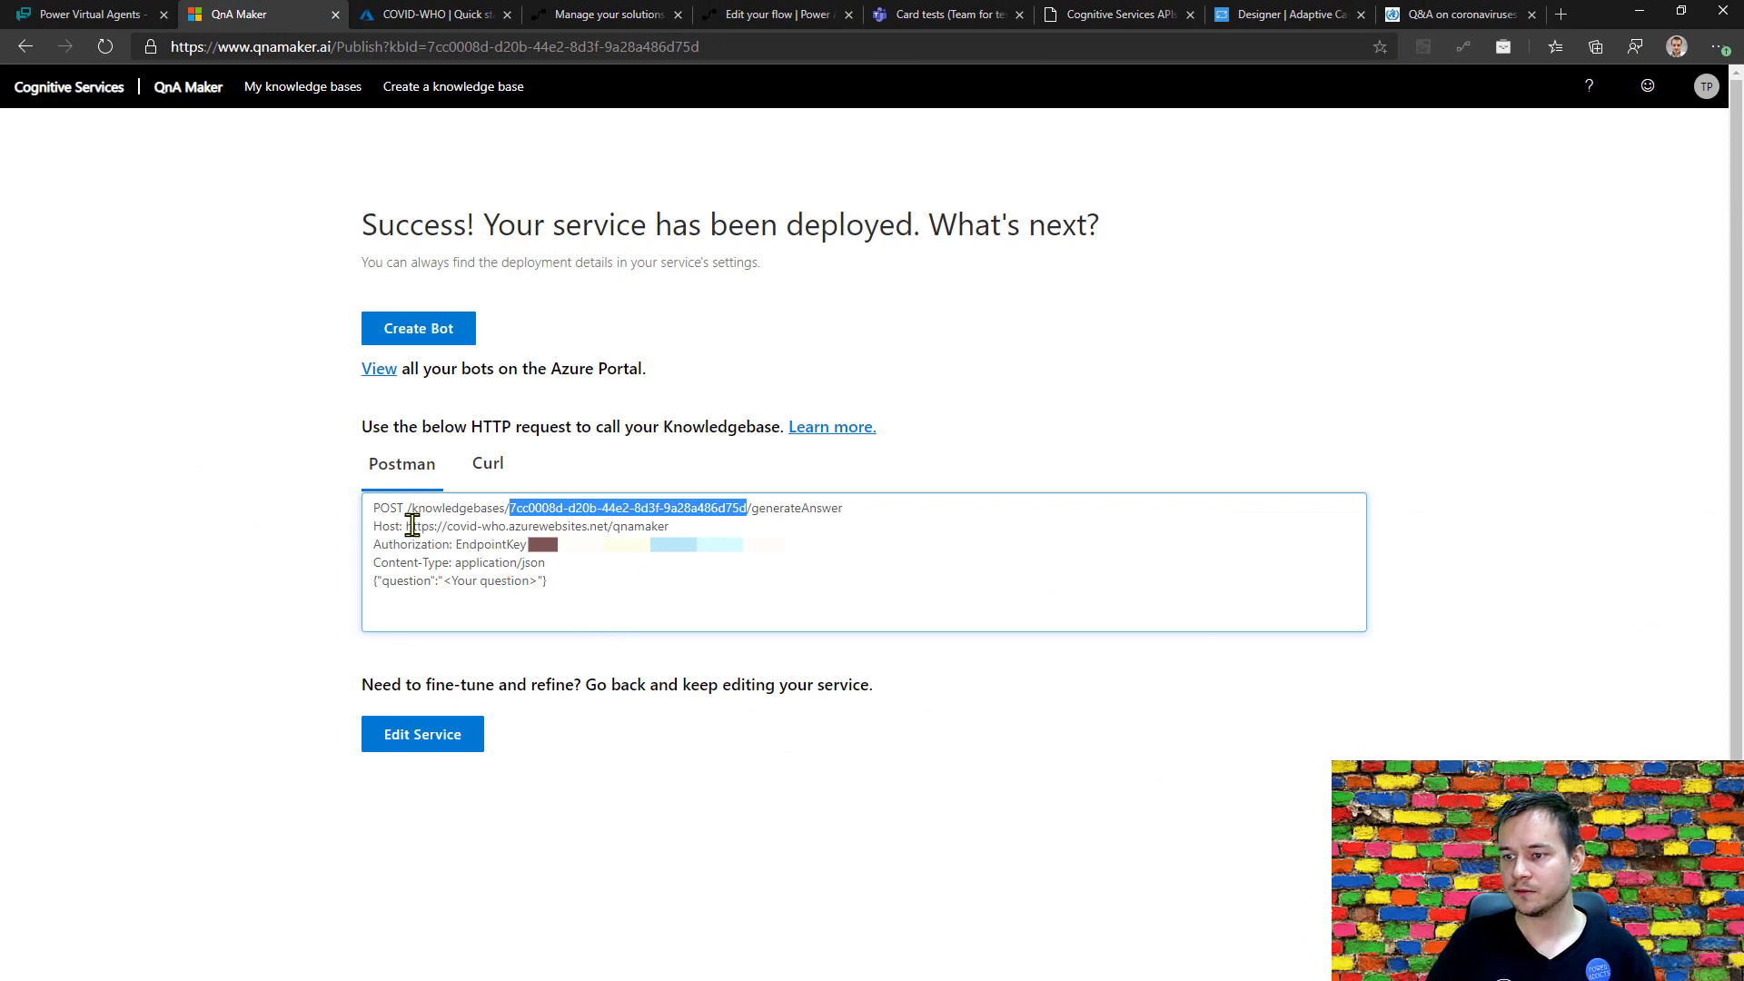
drag(406, 527, 670, 526)
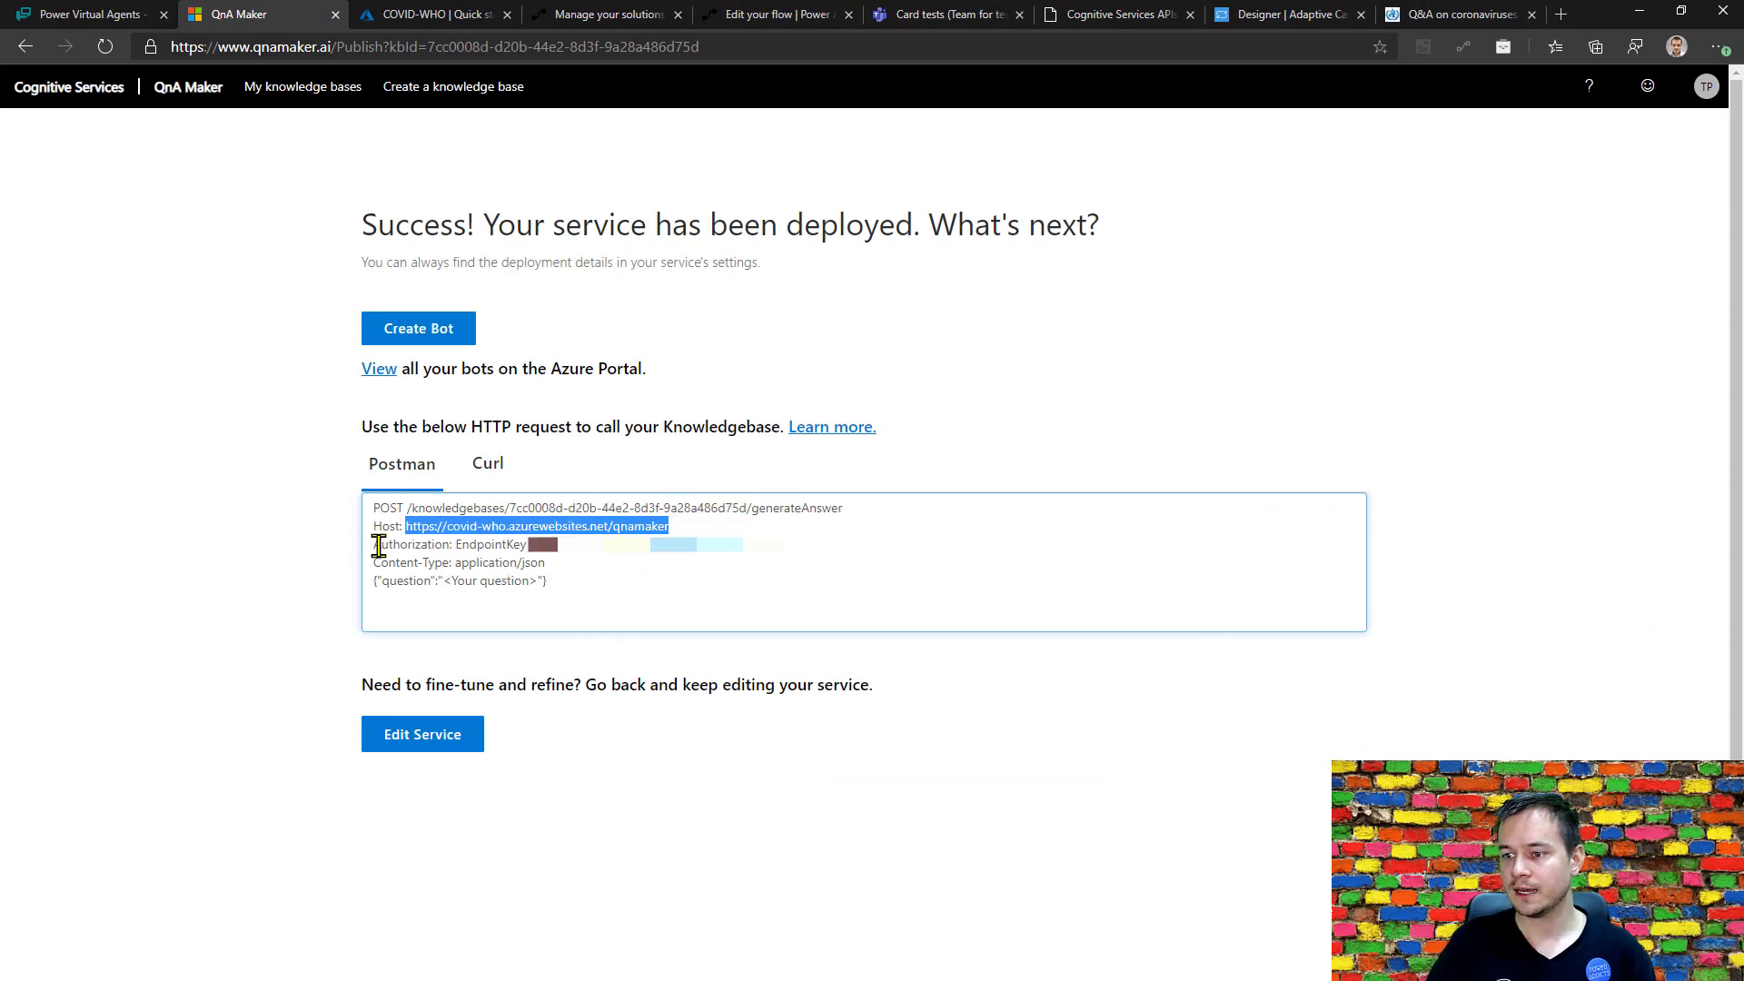
drag(455, 545, 790, 545)
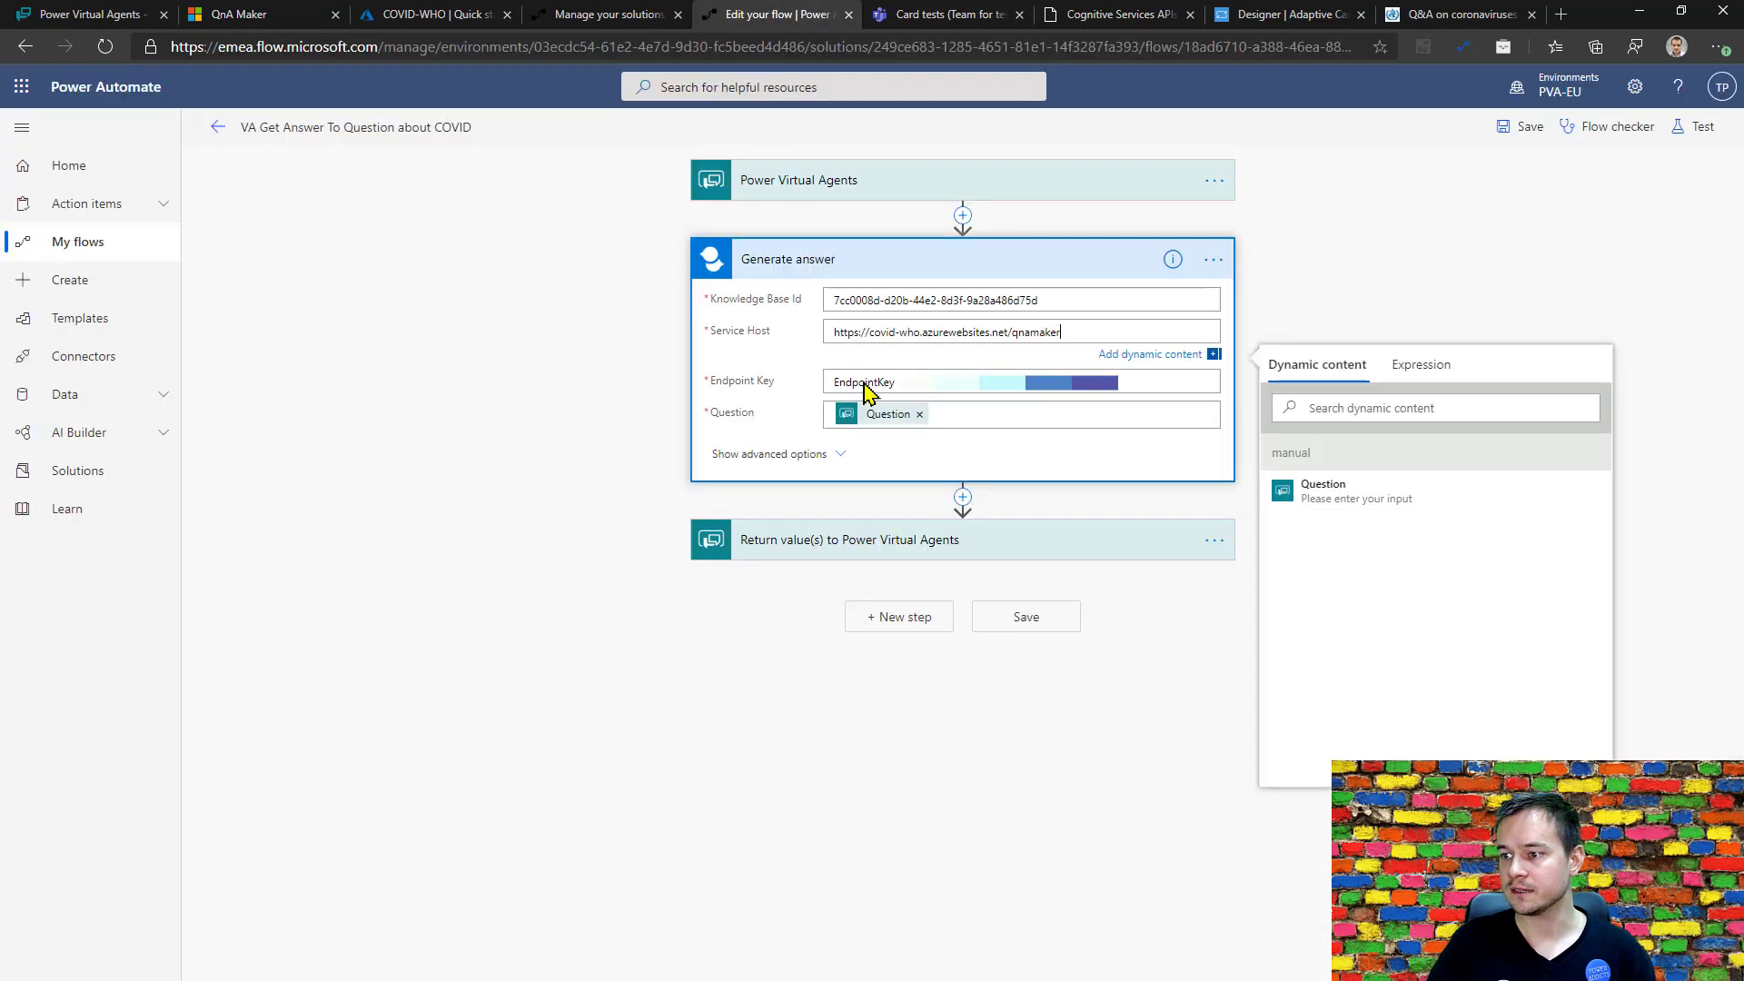
click(776, 14)
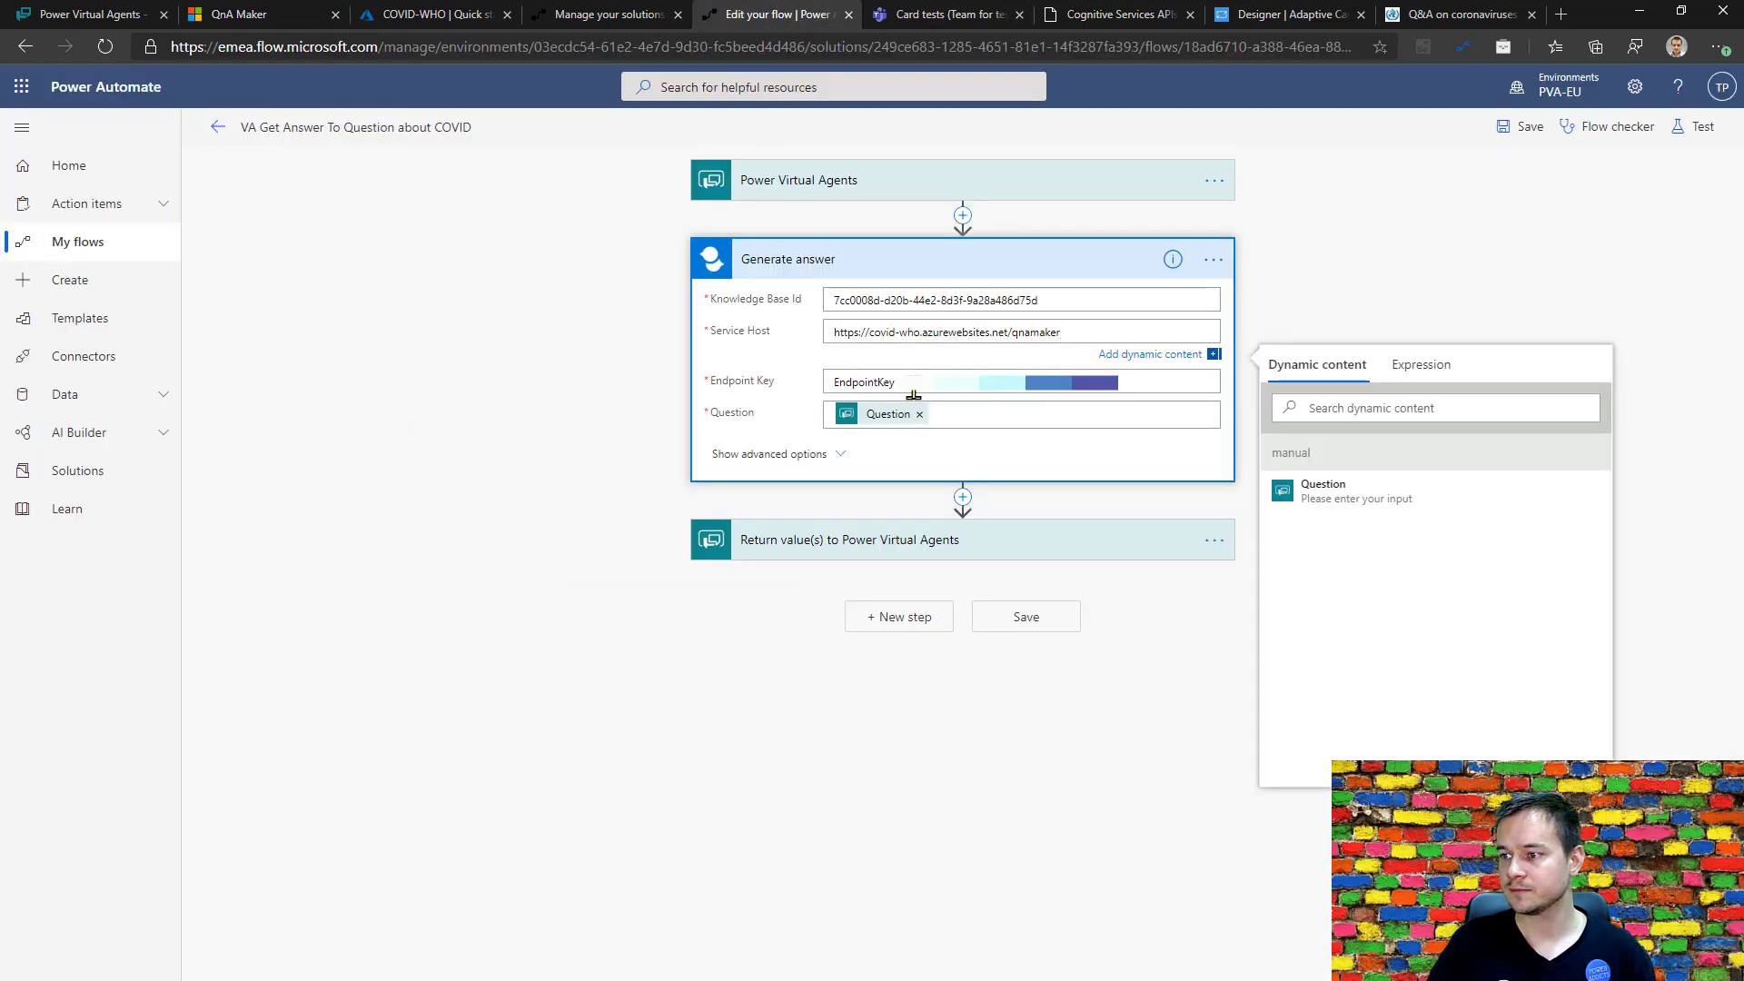
click(912, 391)
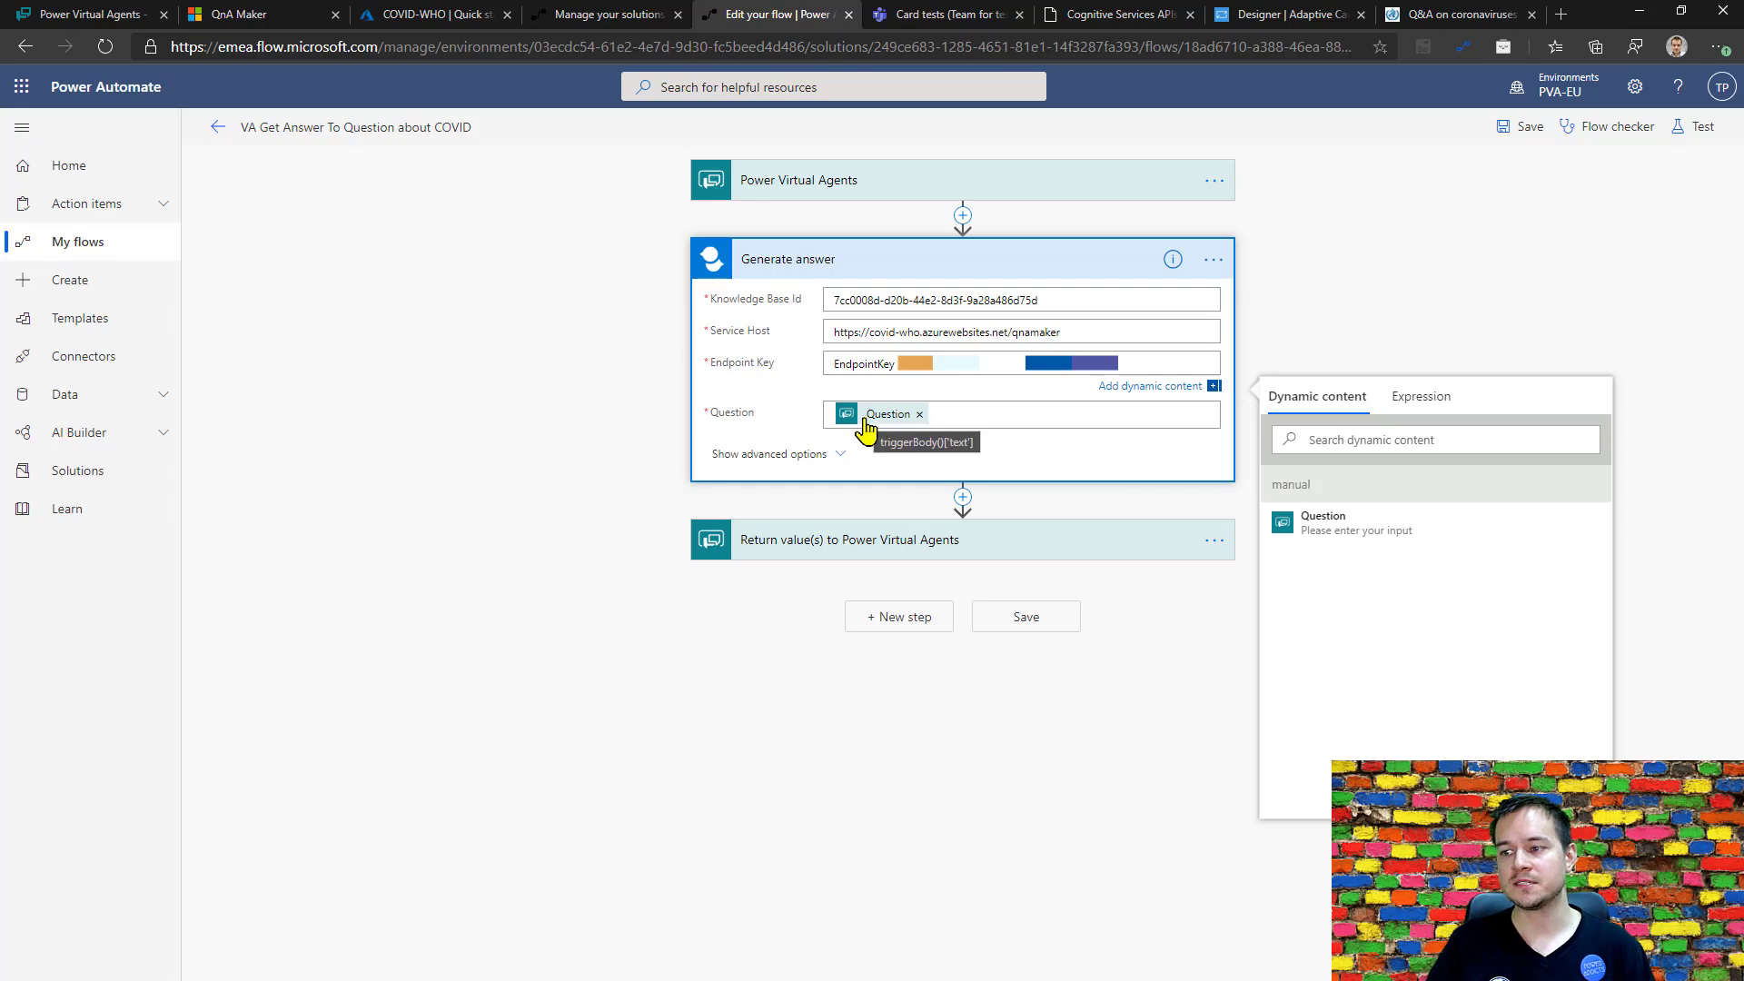
click(1526, 132)
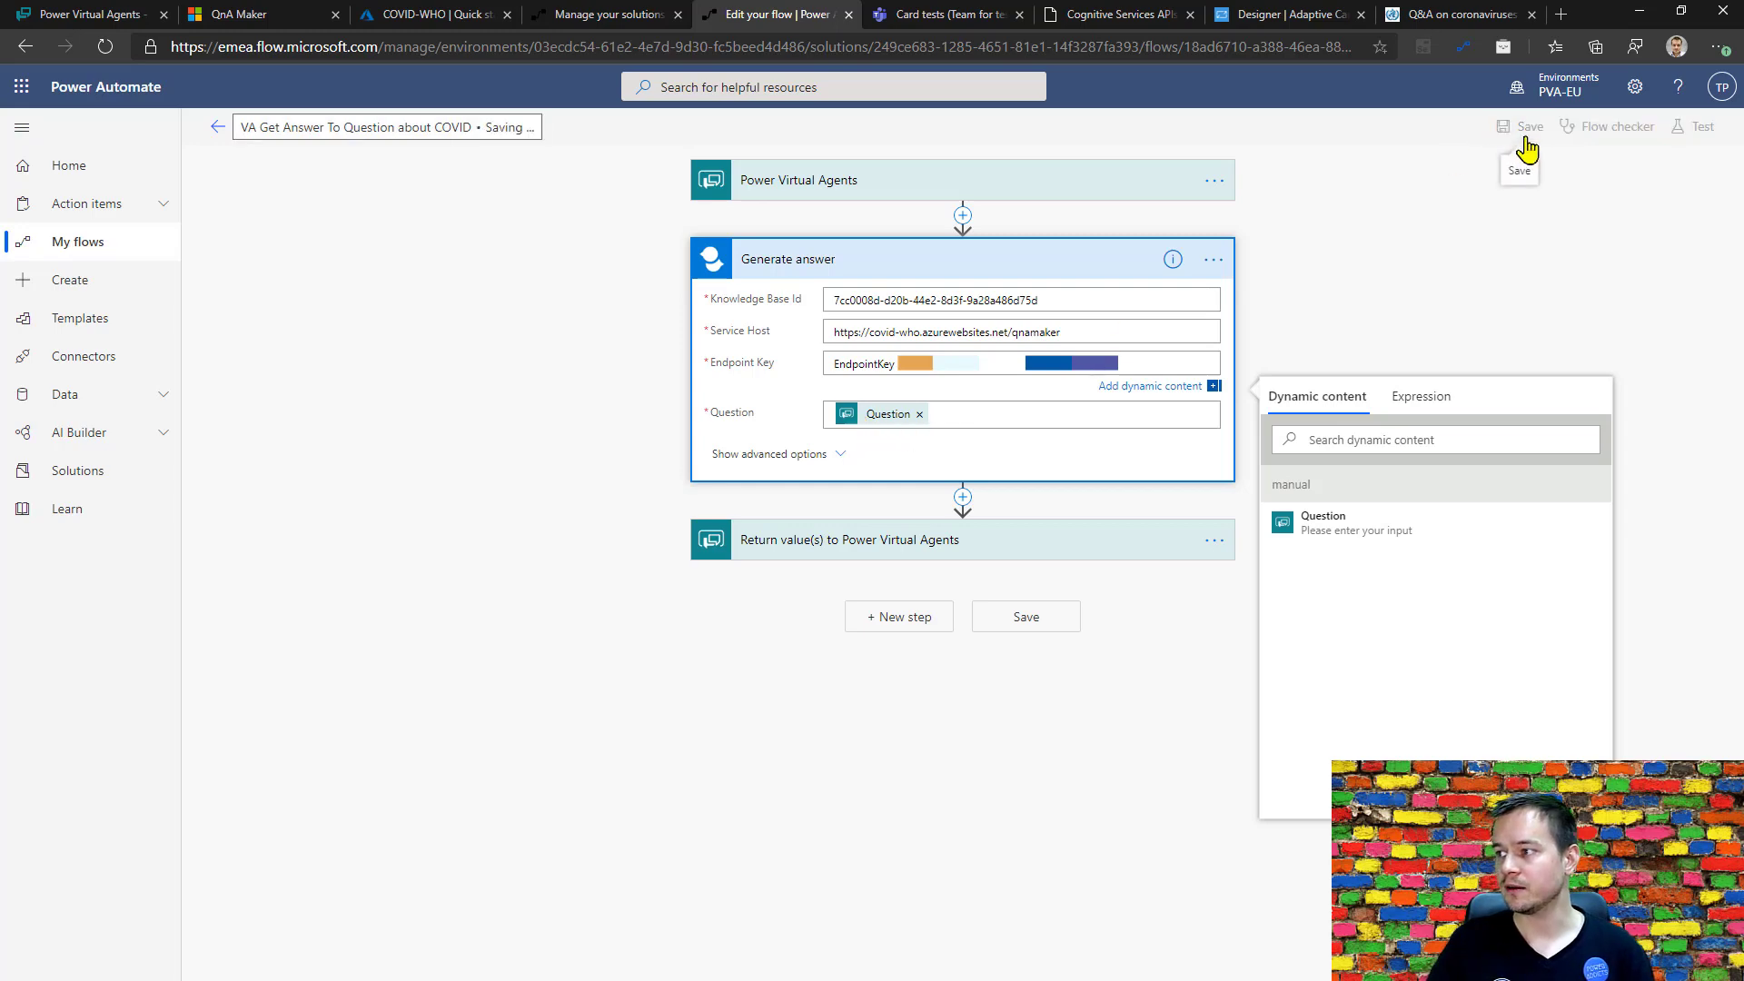
In the Power Virtual Agents topic, call VA Get Answer To Question about COVID below the question, with var_Question_txt as its Question input.
click(91, 15)
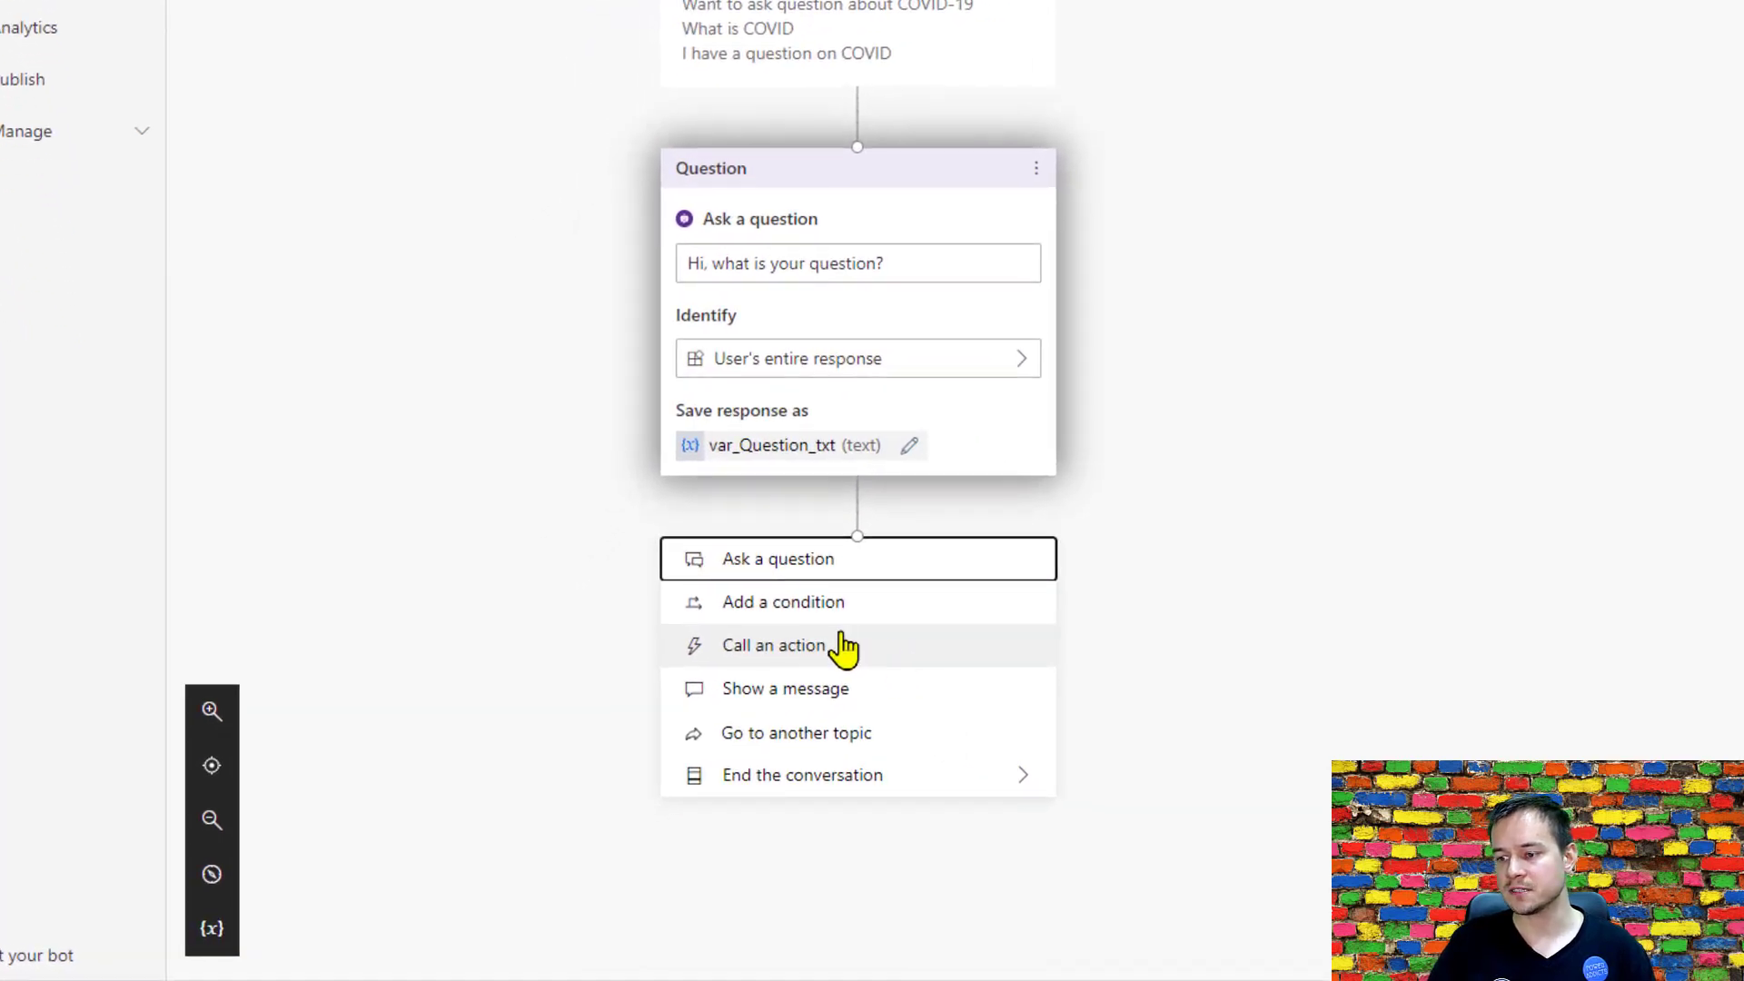
click(829, 669)
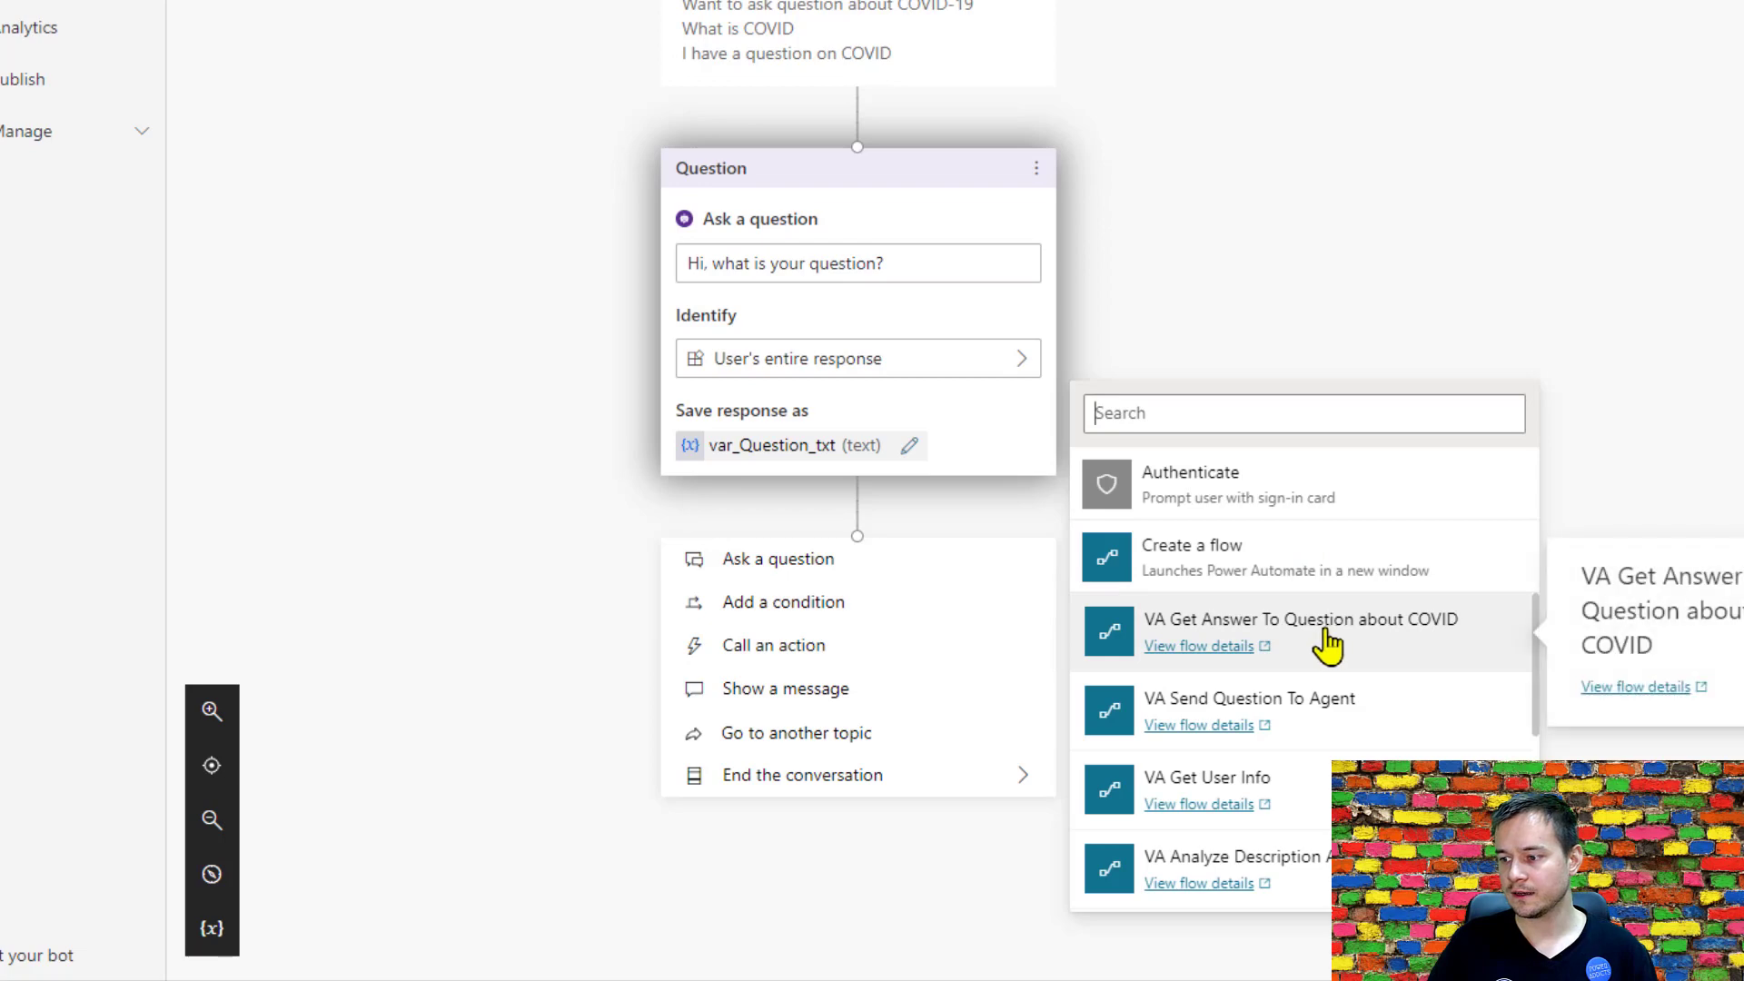
click(1344, 649)
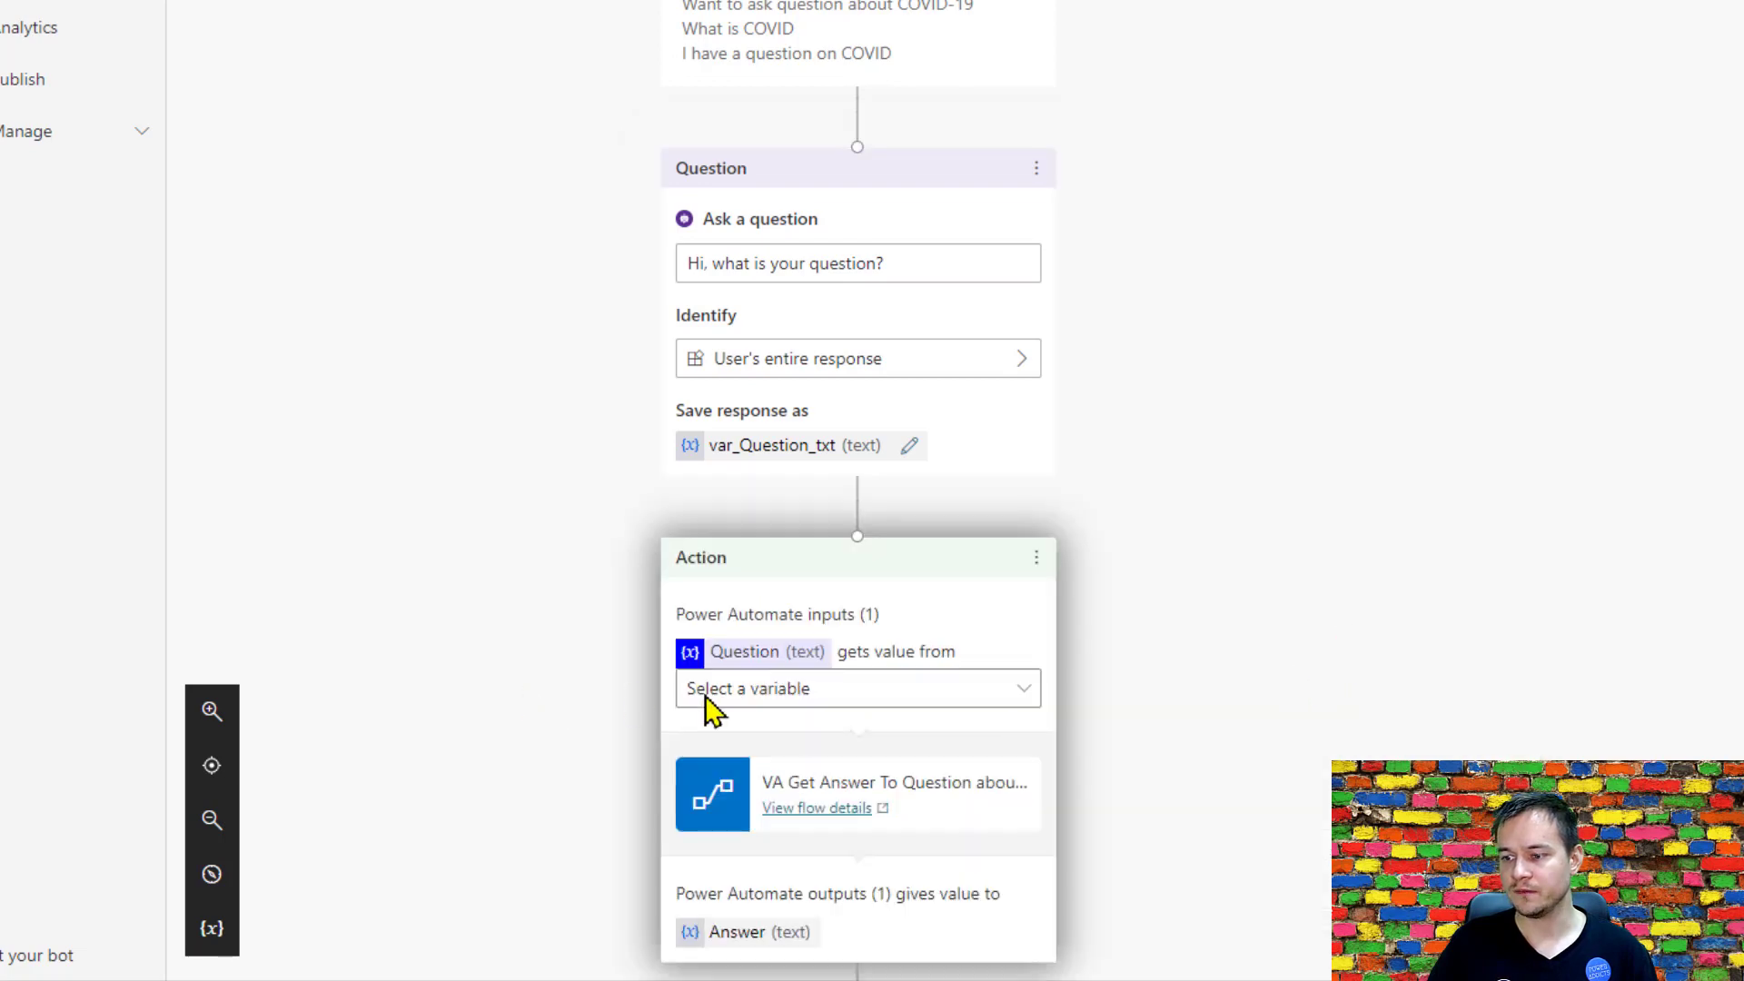
click(809, 695)
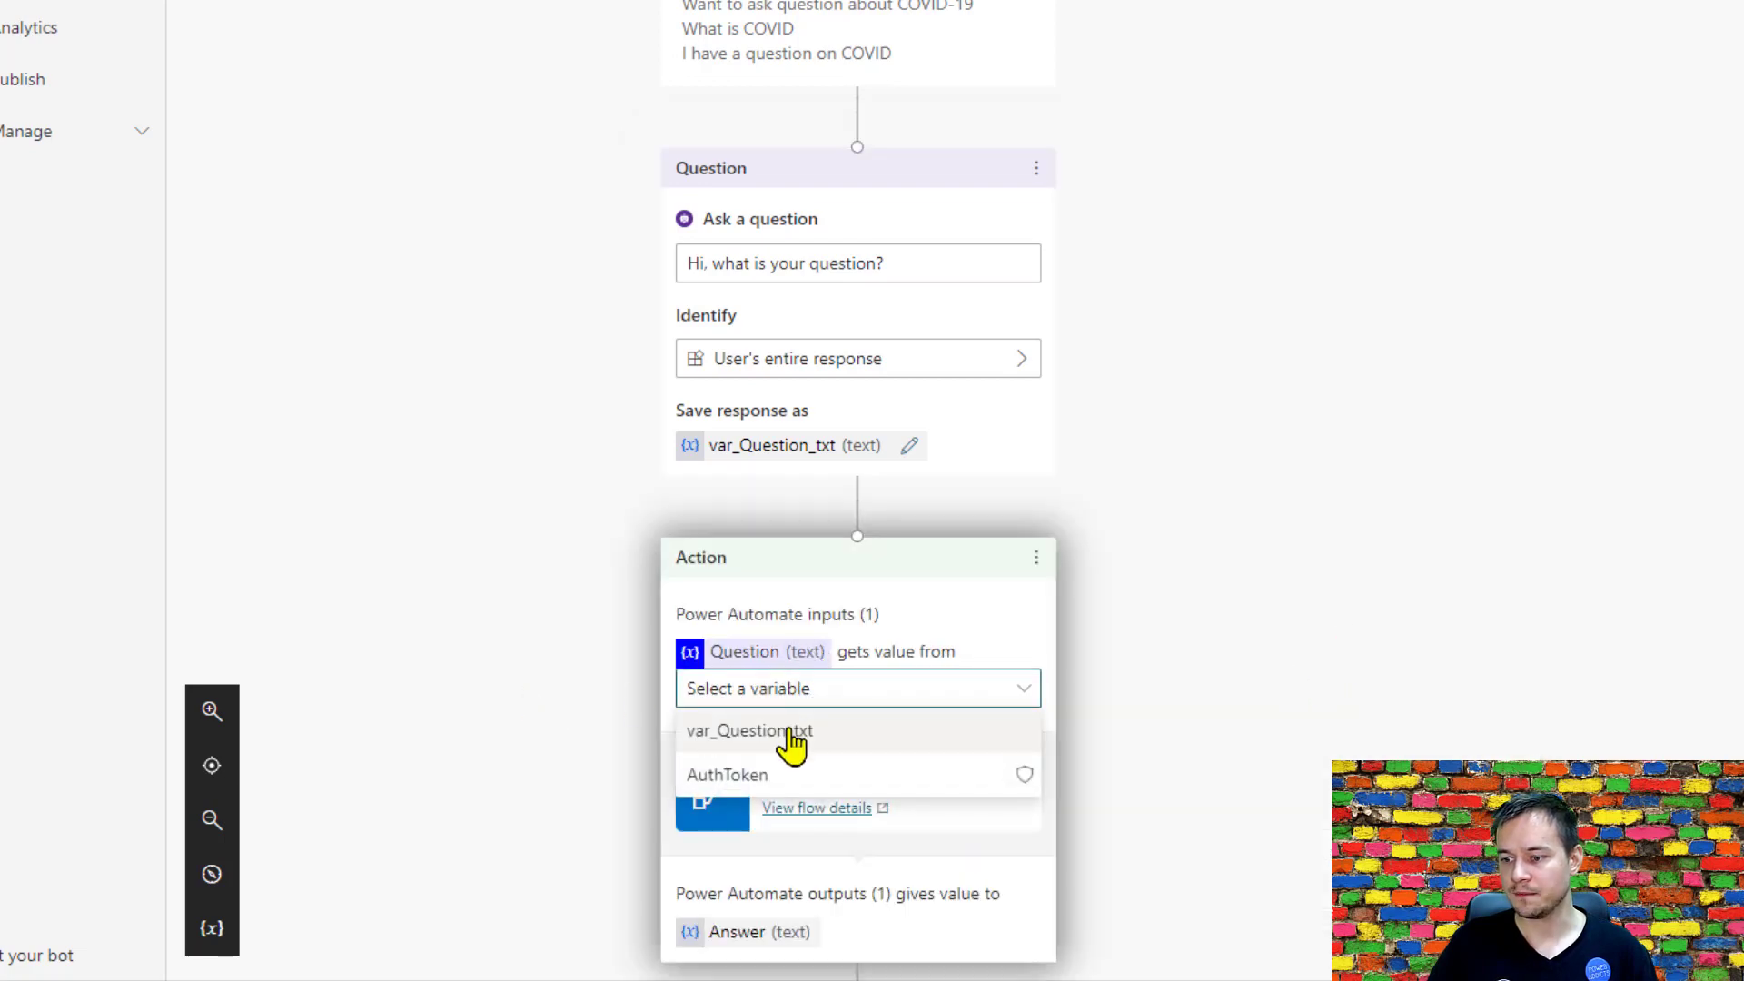
click(783, 730)
Add a question below the flow action reading "I found an answer for you:", the Answer variable and "Does it answer your question?".
scroll(527, 666, down, 4)
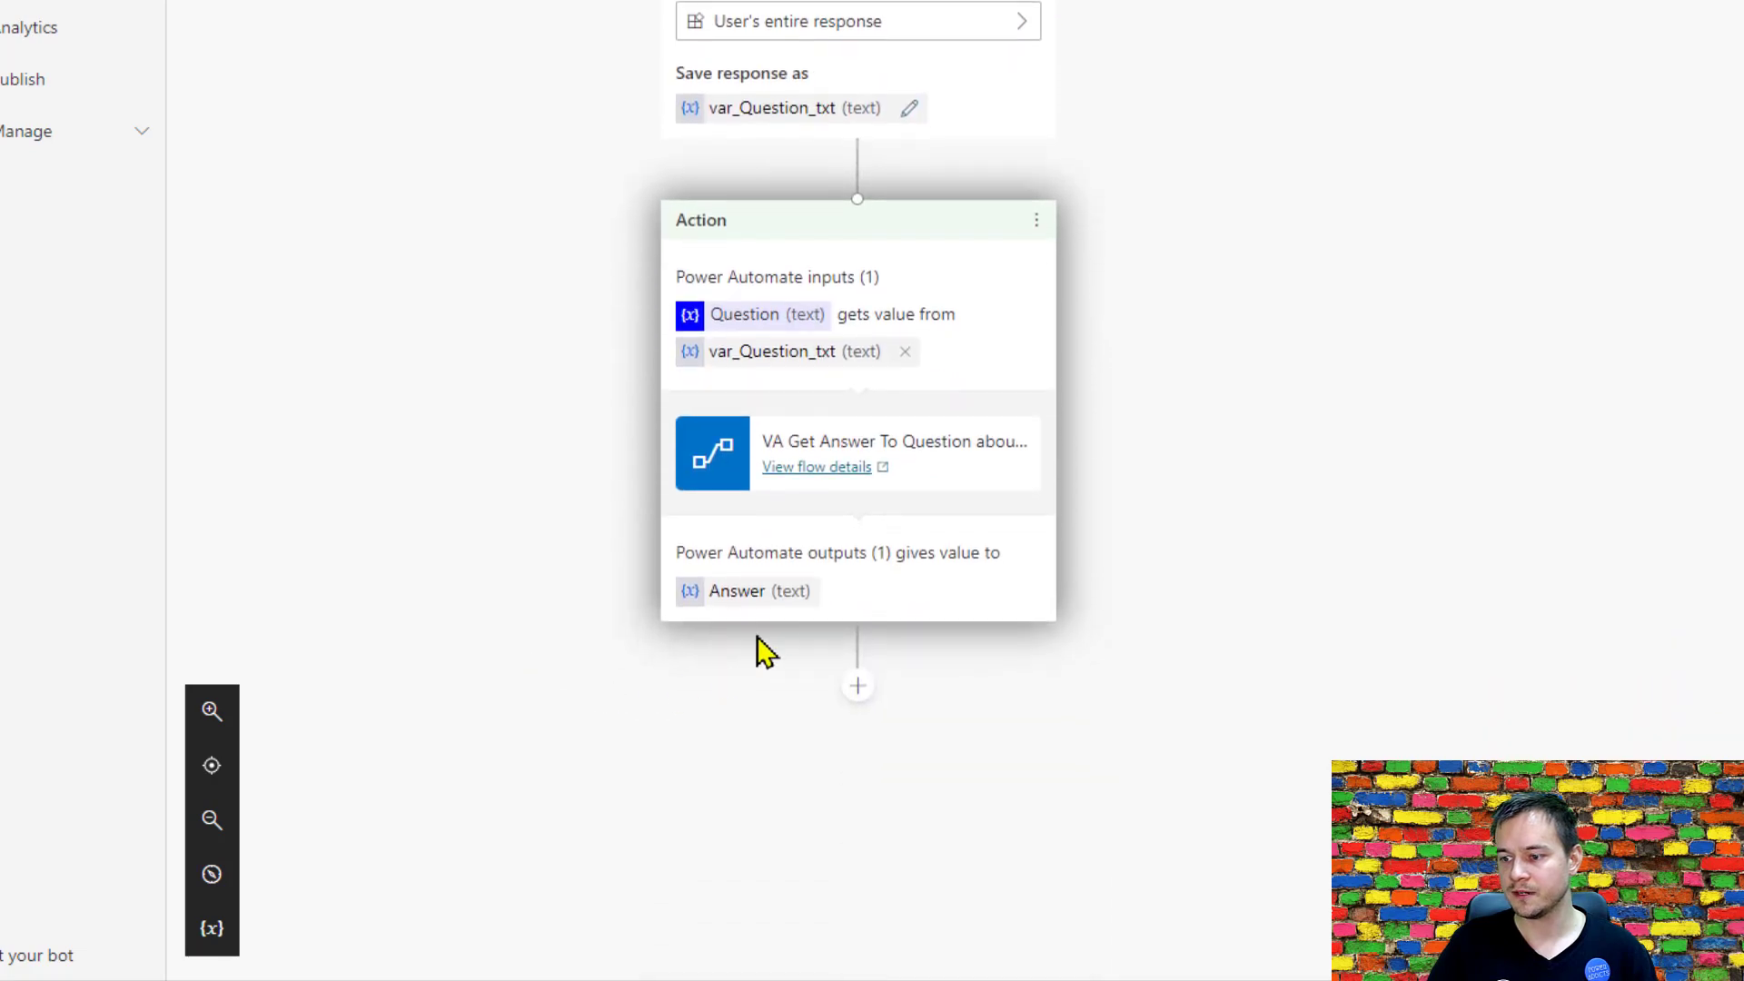
click(860, 690)
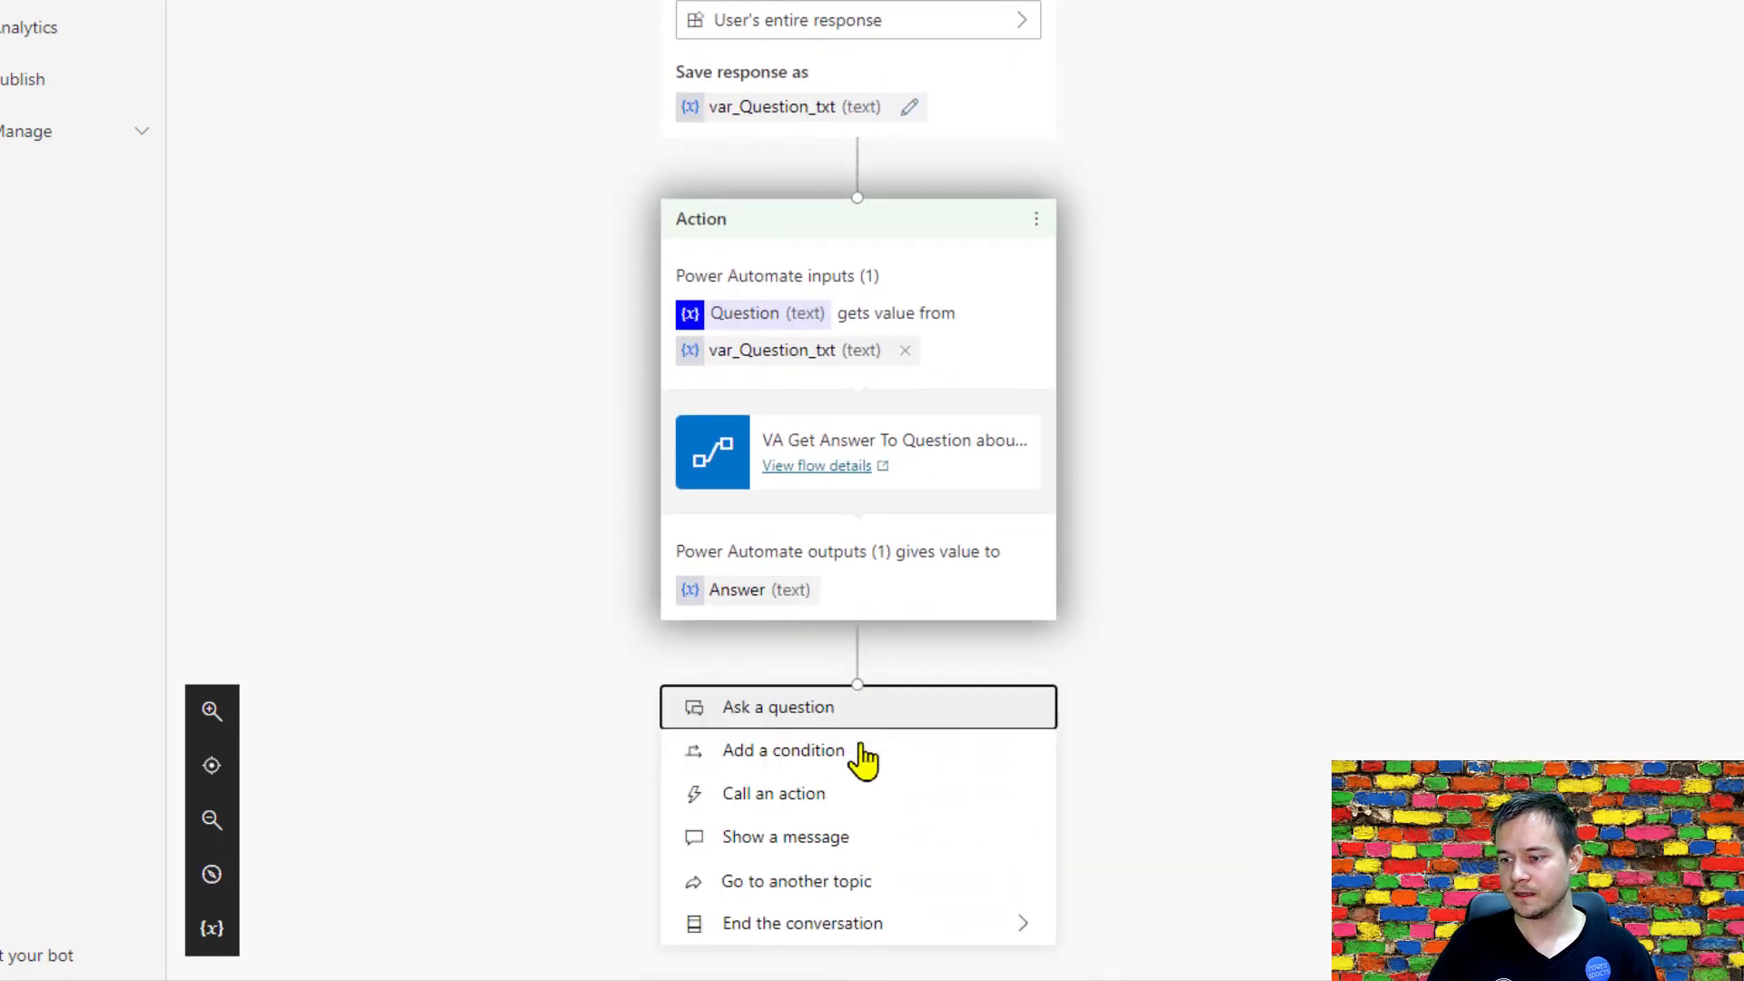
click(859, 708)
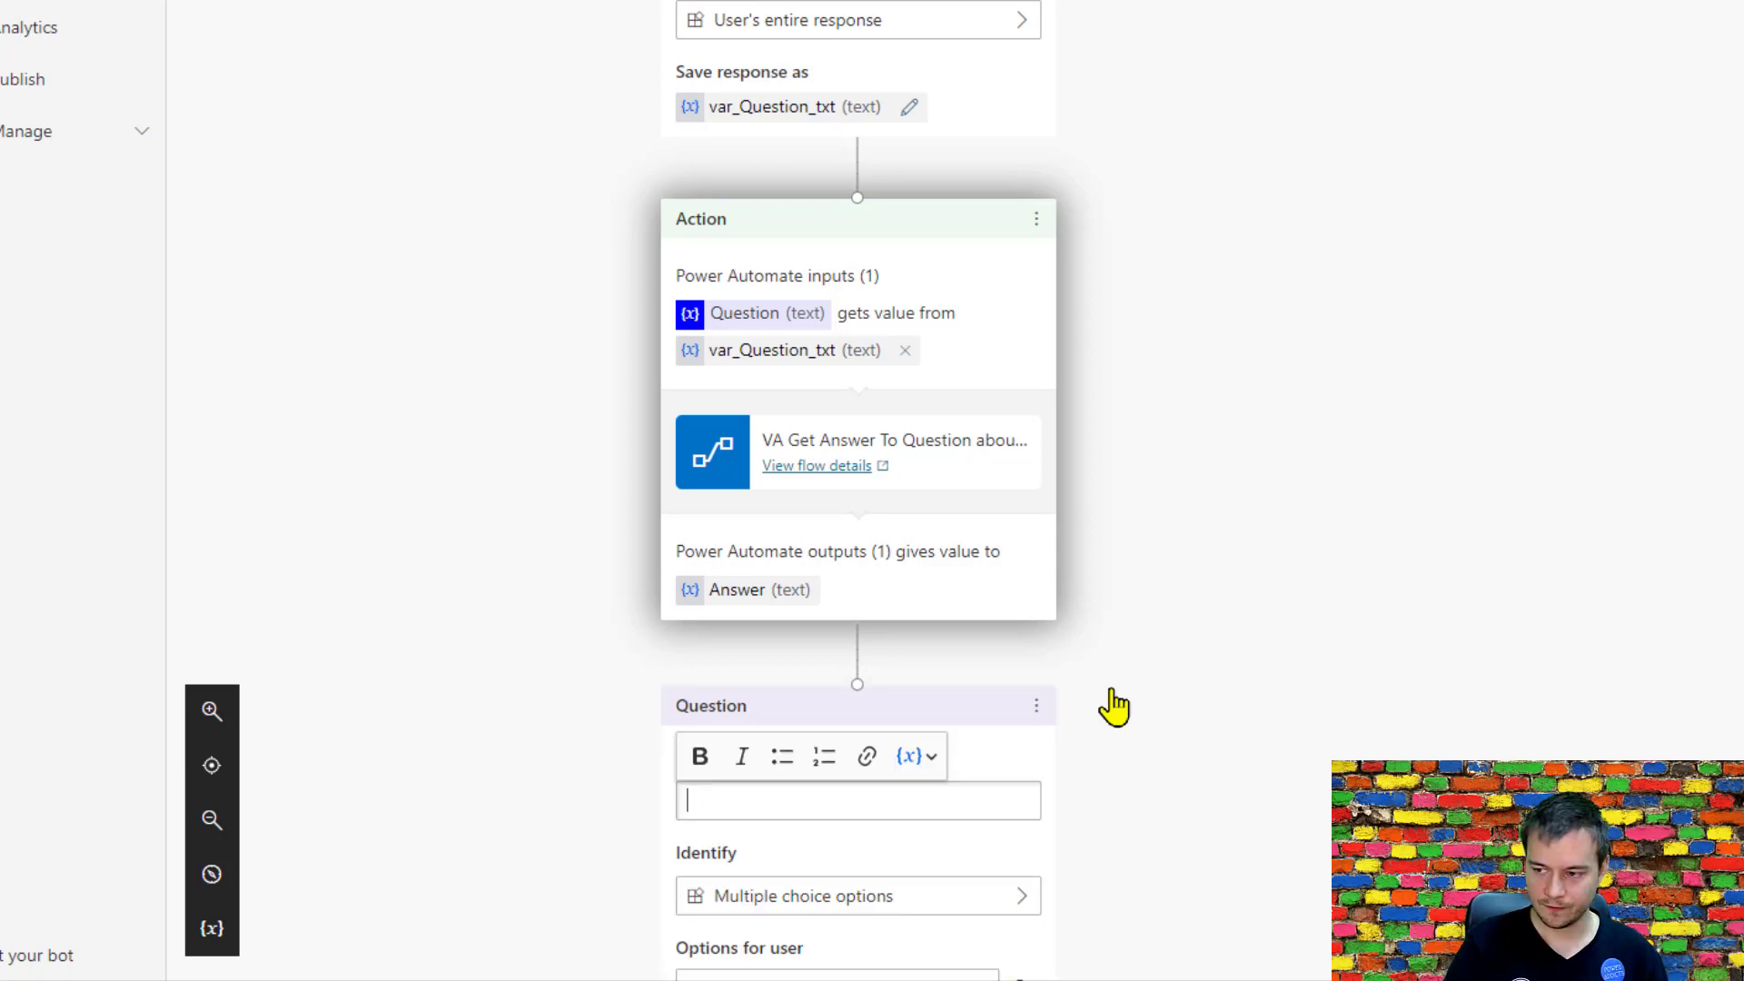
text(I found)
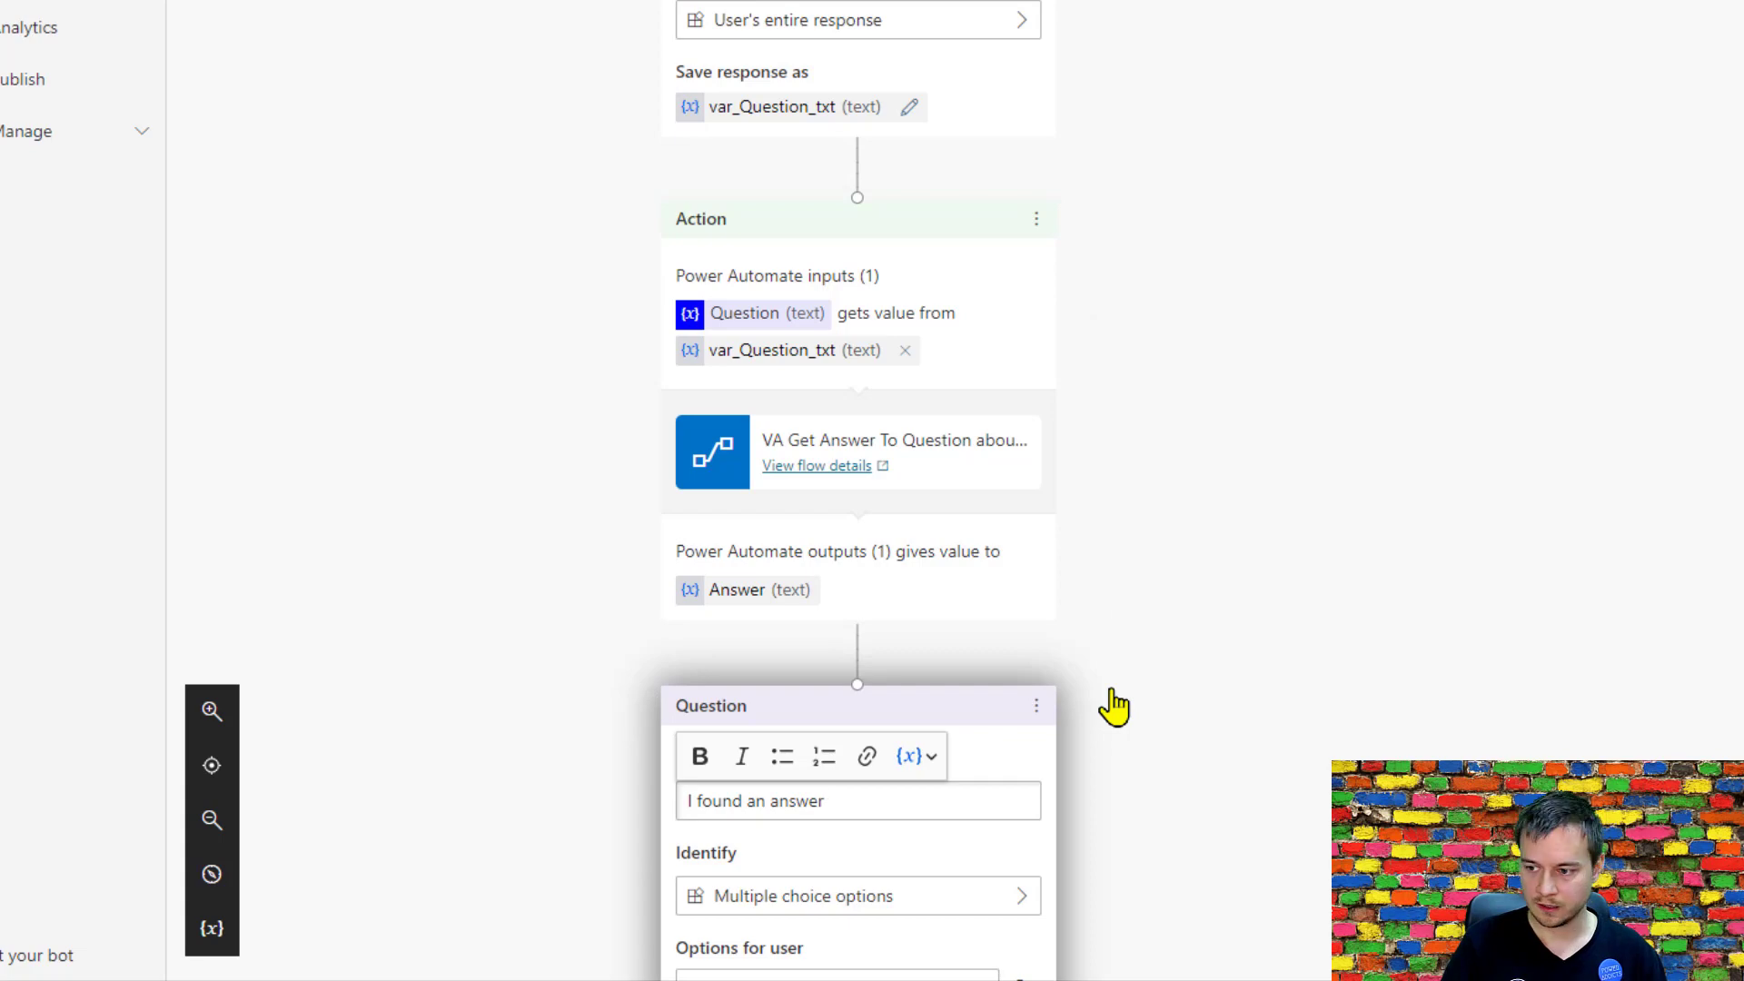
text(an answer for )
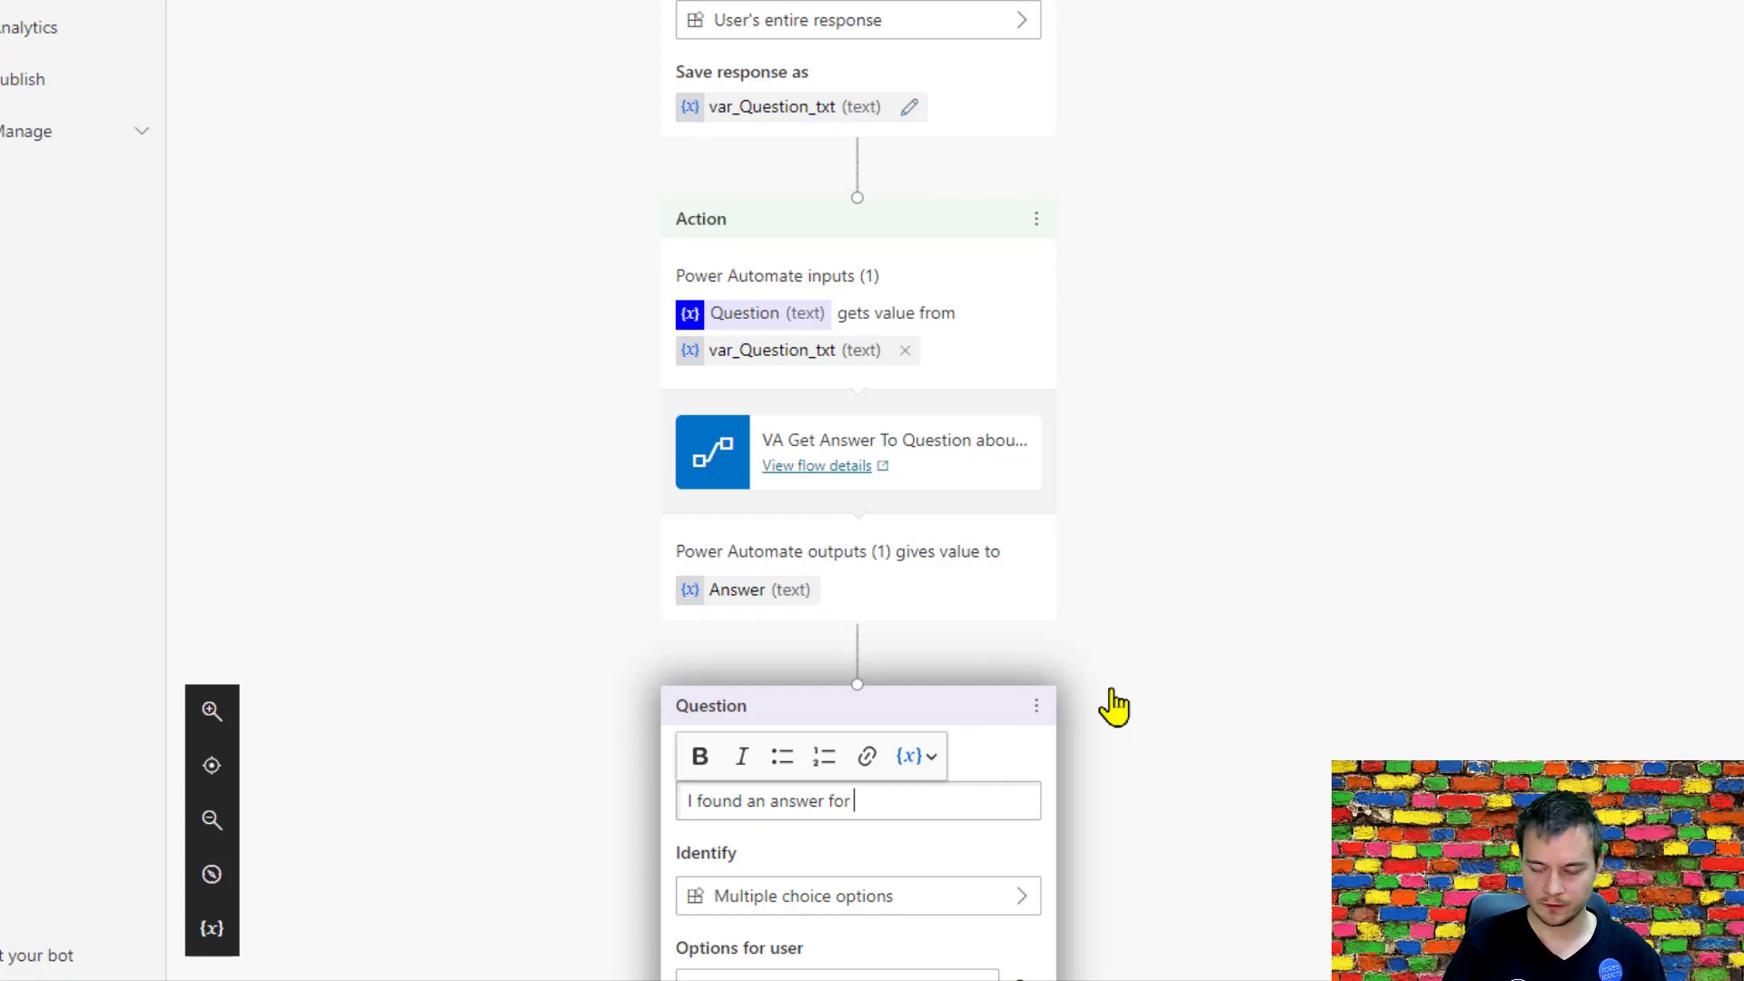
text(you:)
key(Return)
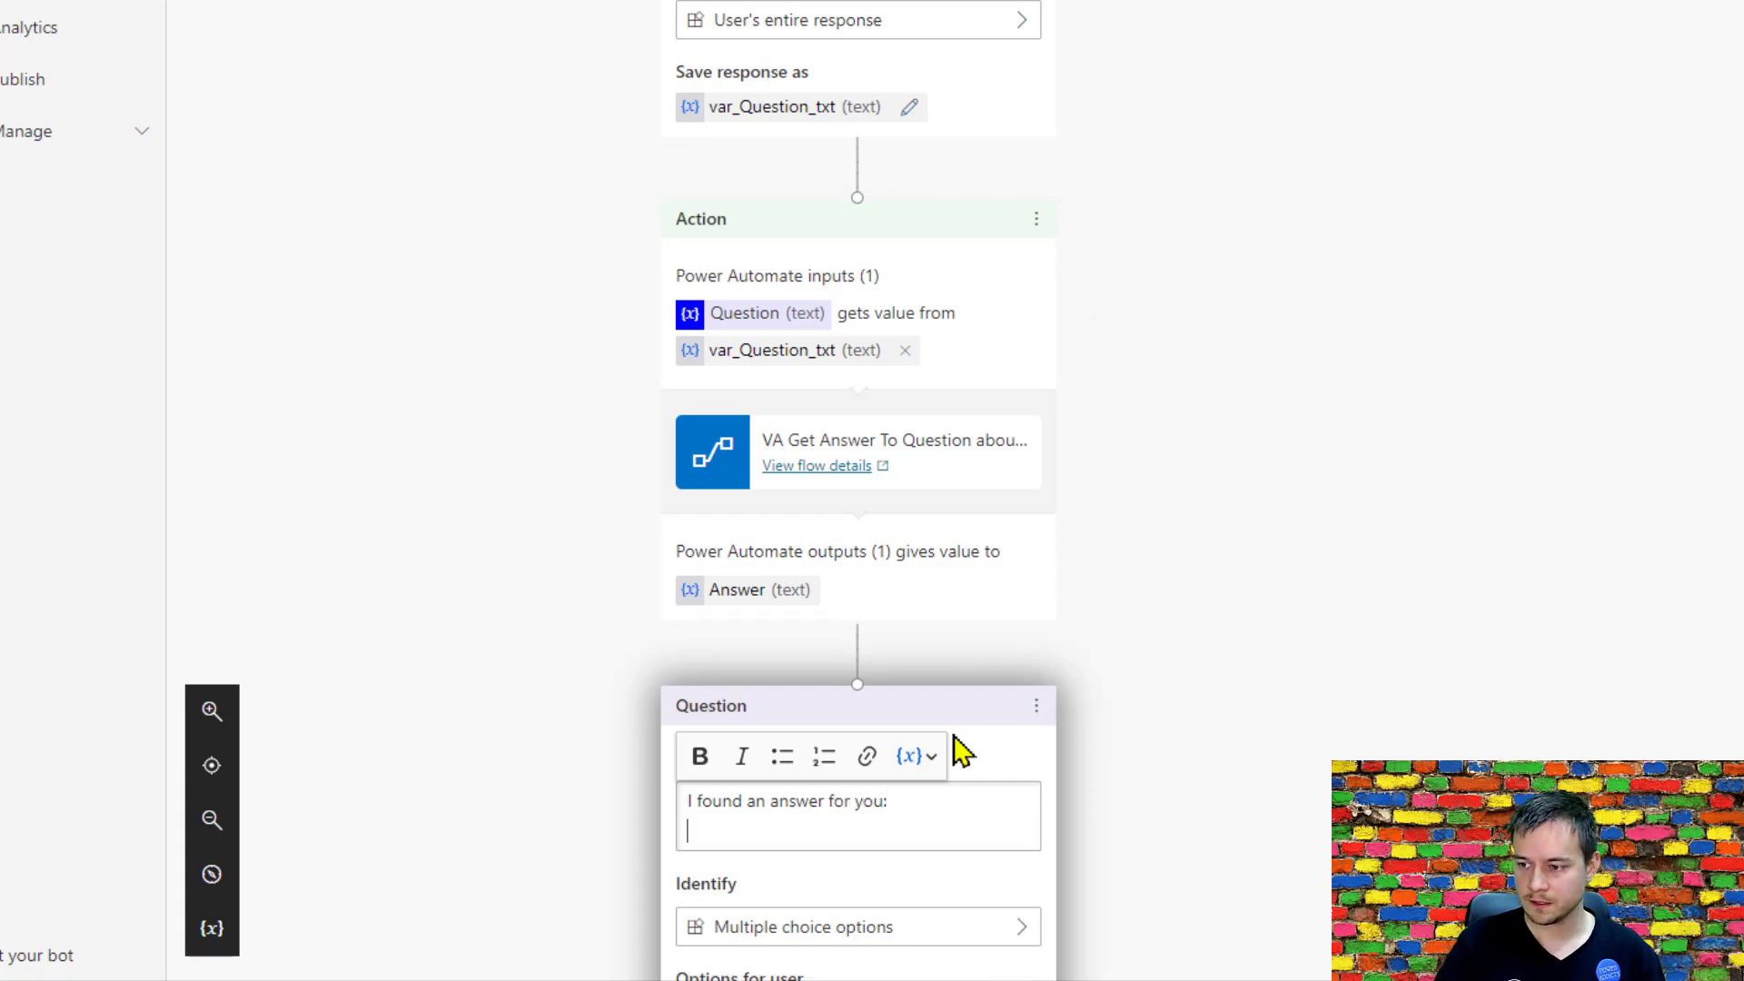
click(920, 757)
click(955, 836)
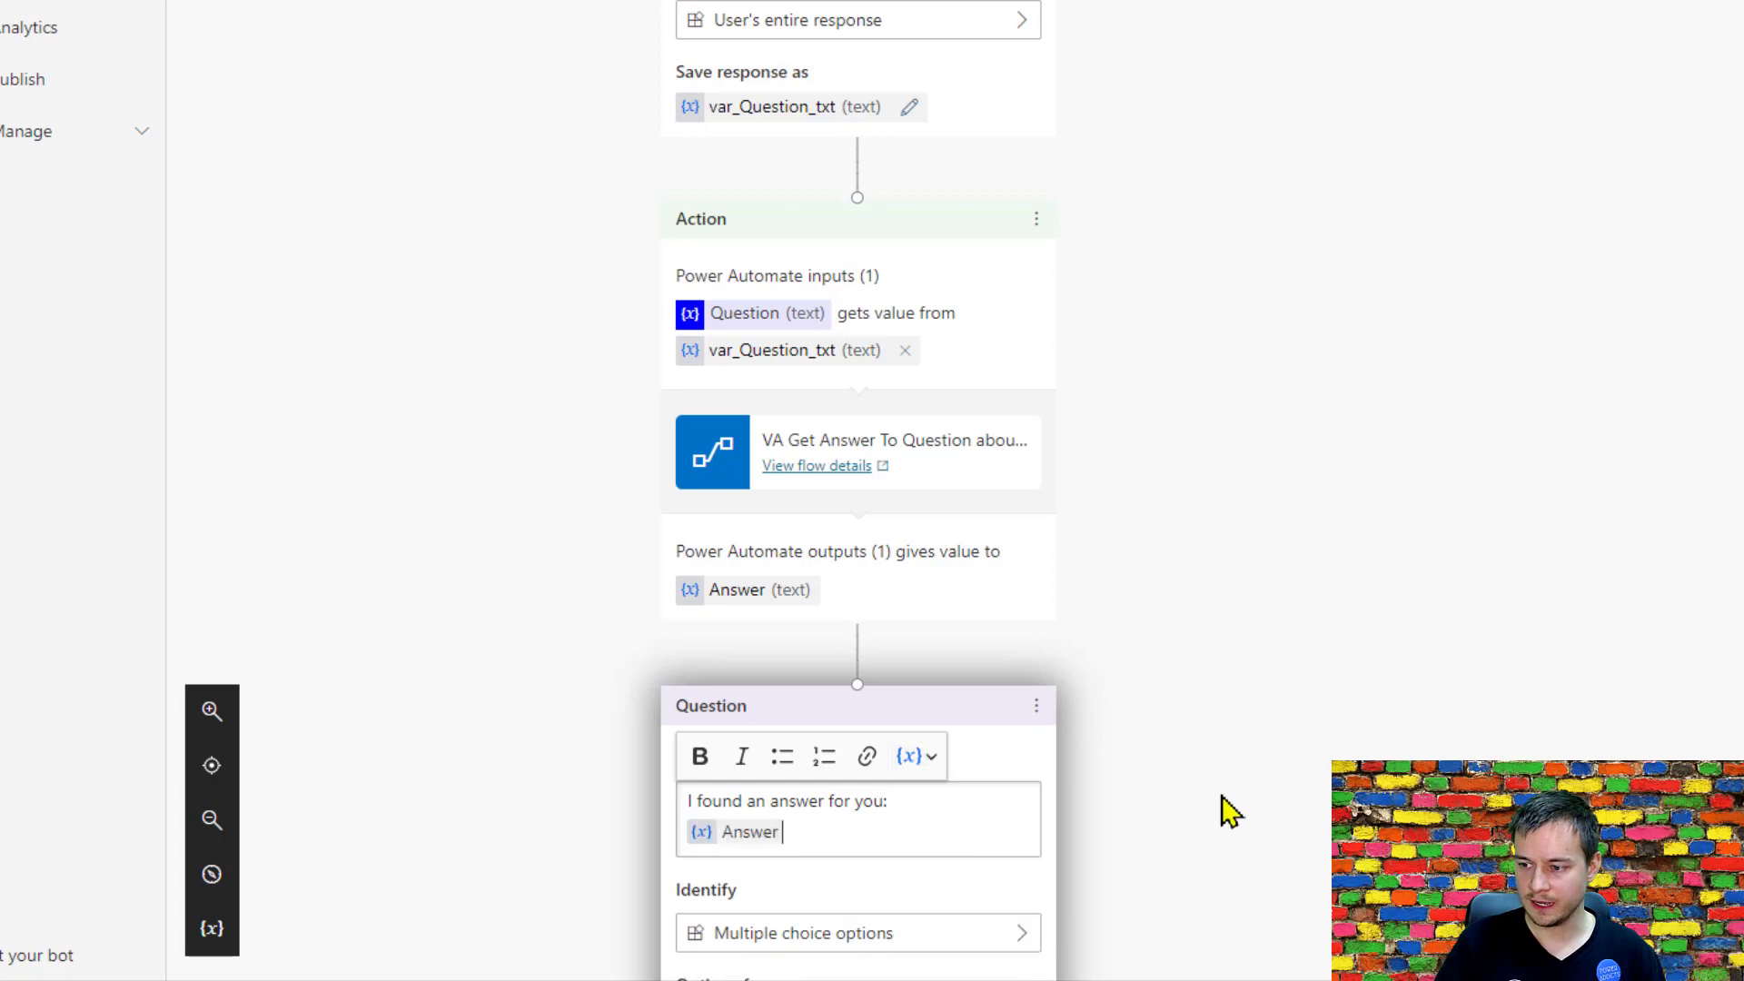
scroll(1218, 809, down, 4)
key(Return)
key(Return)
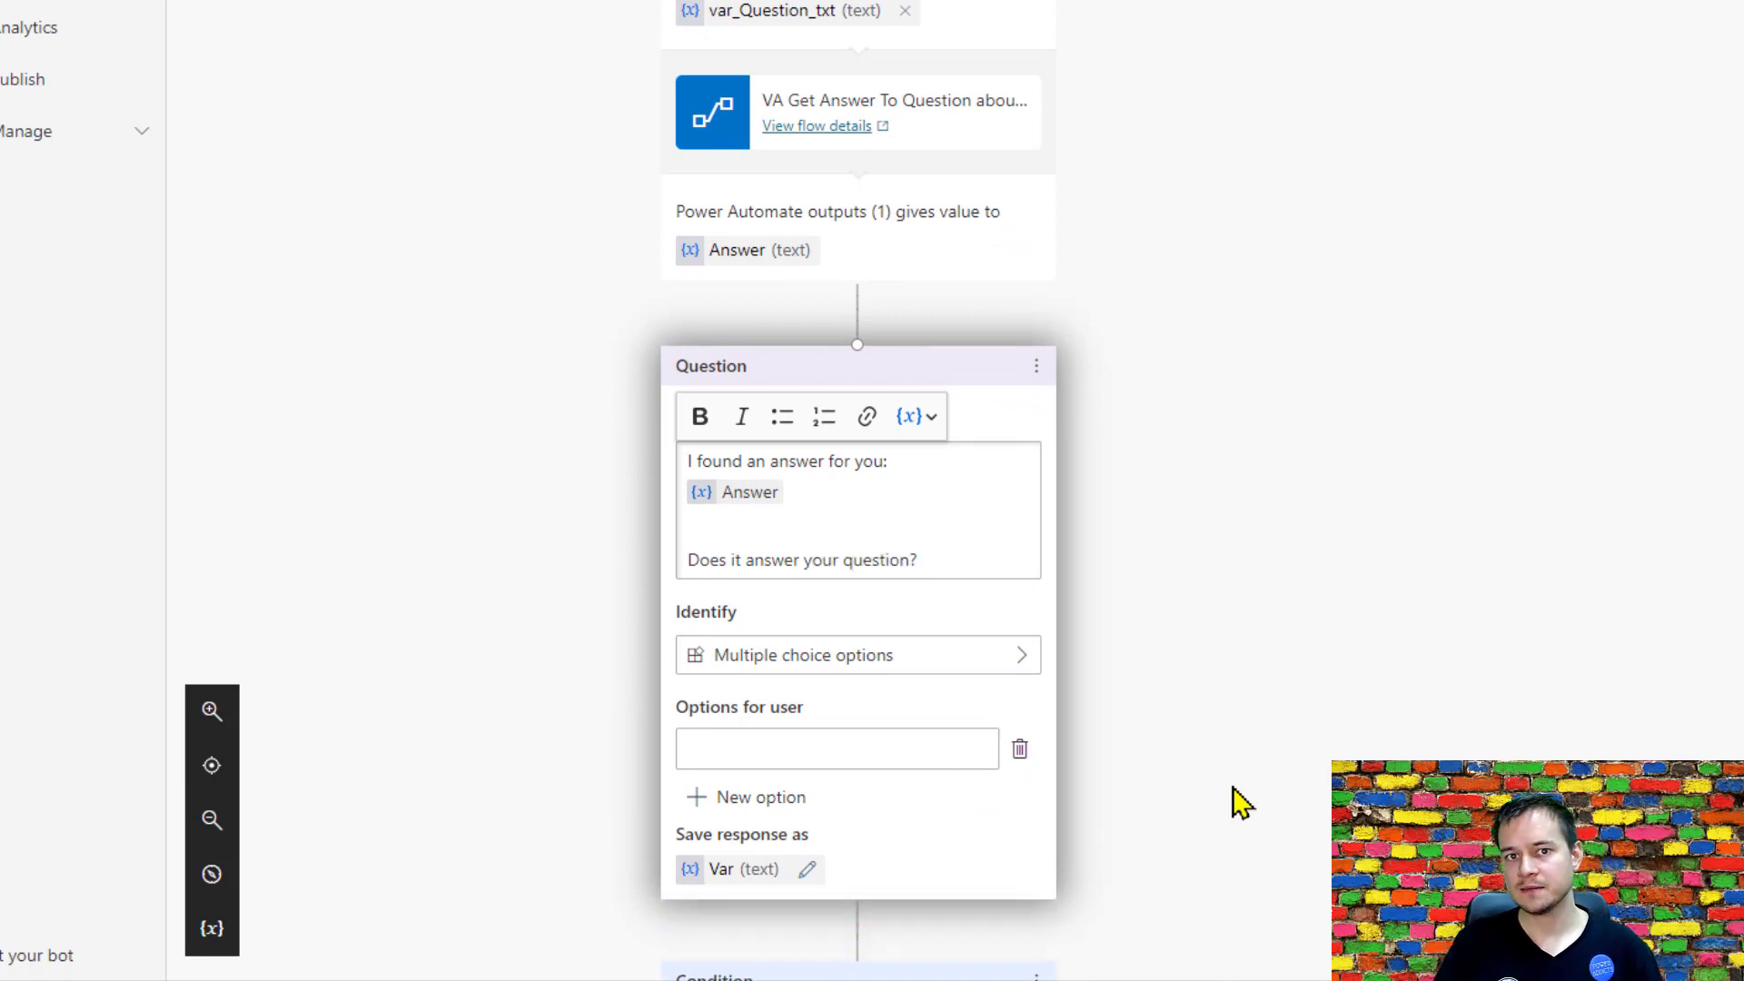
Give the new question two multiple choice options, Yes and No.
click(870, 743)
text(Y)
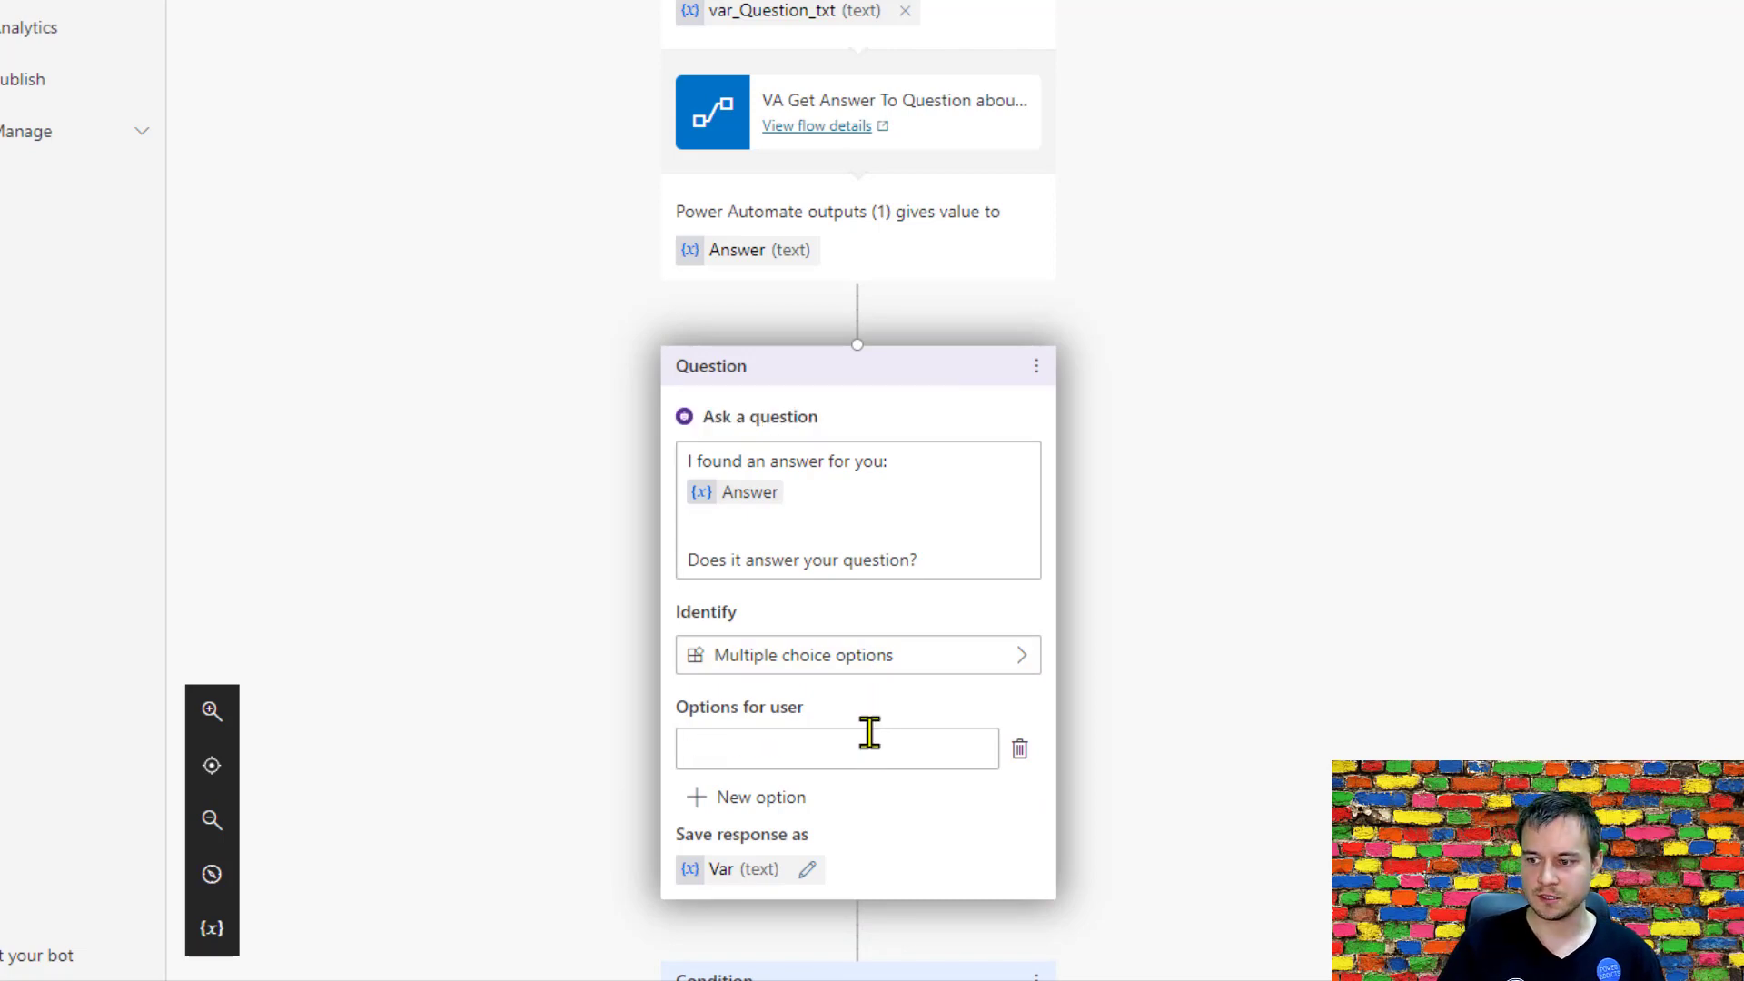
text(Yes)
click(799, 799)
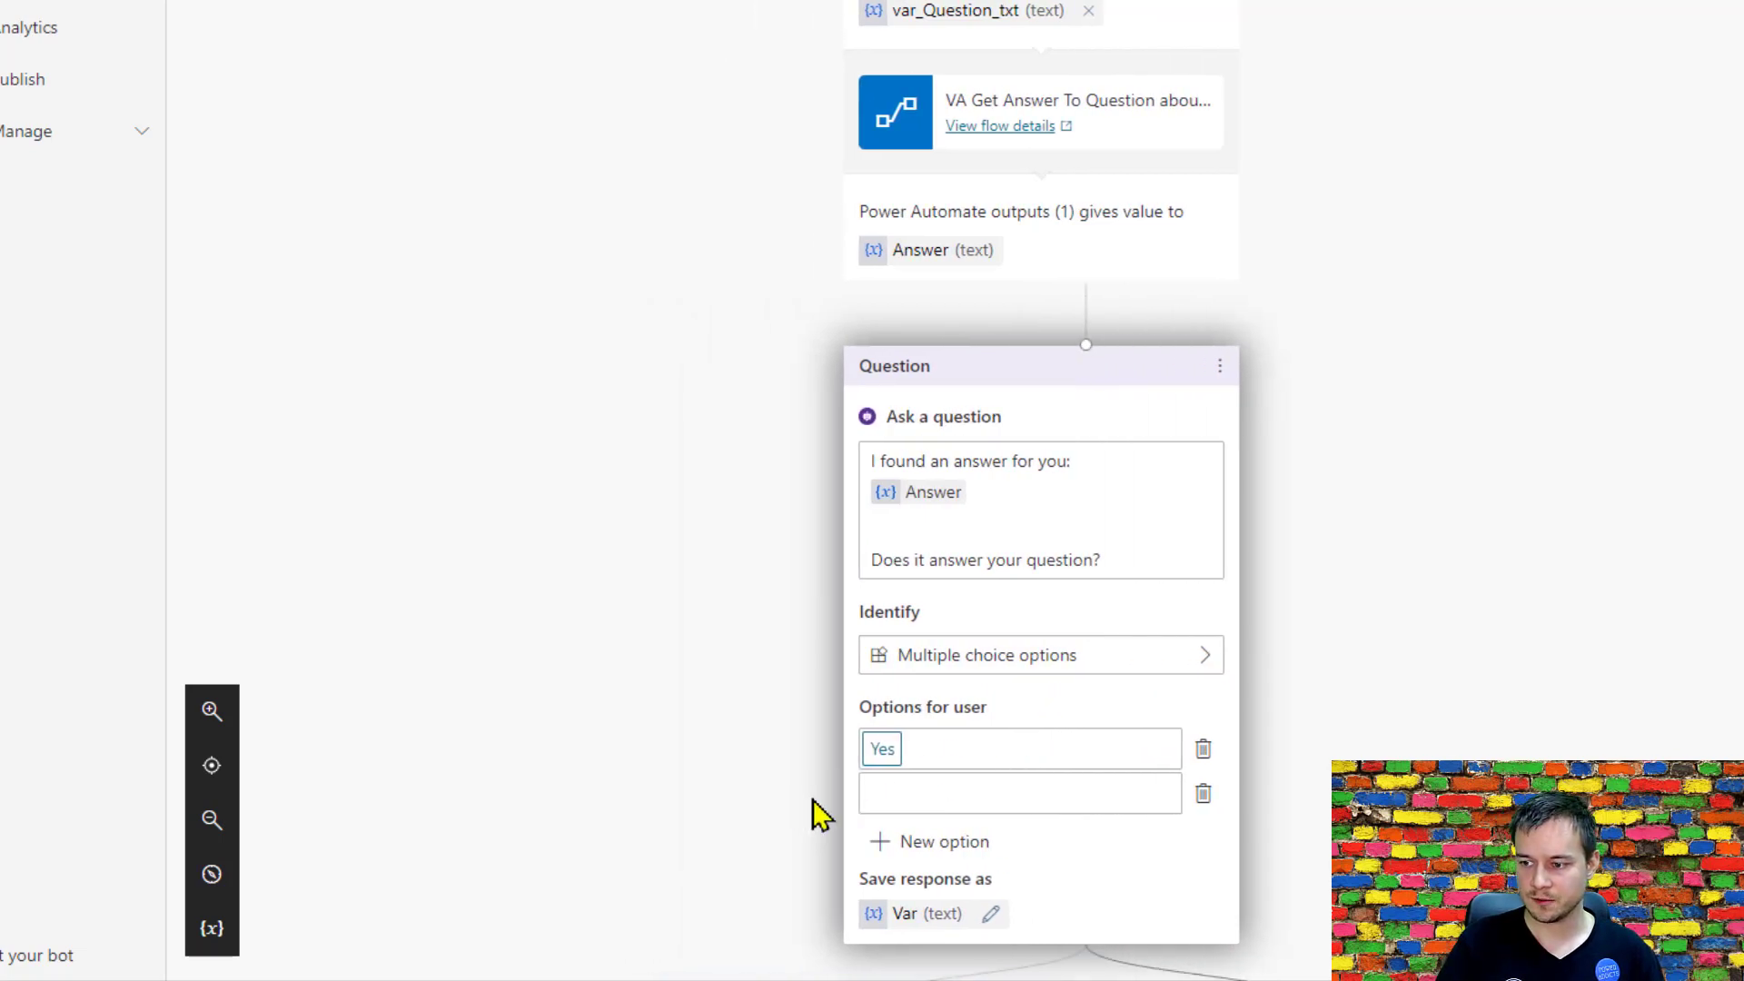
click(970, 792)
text(N)
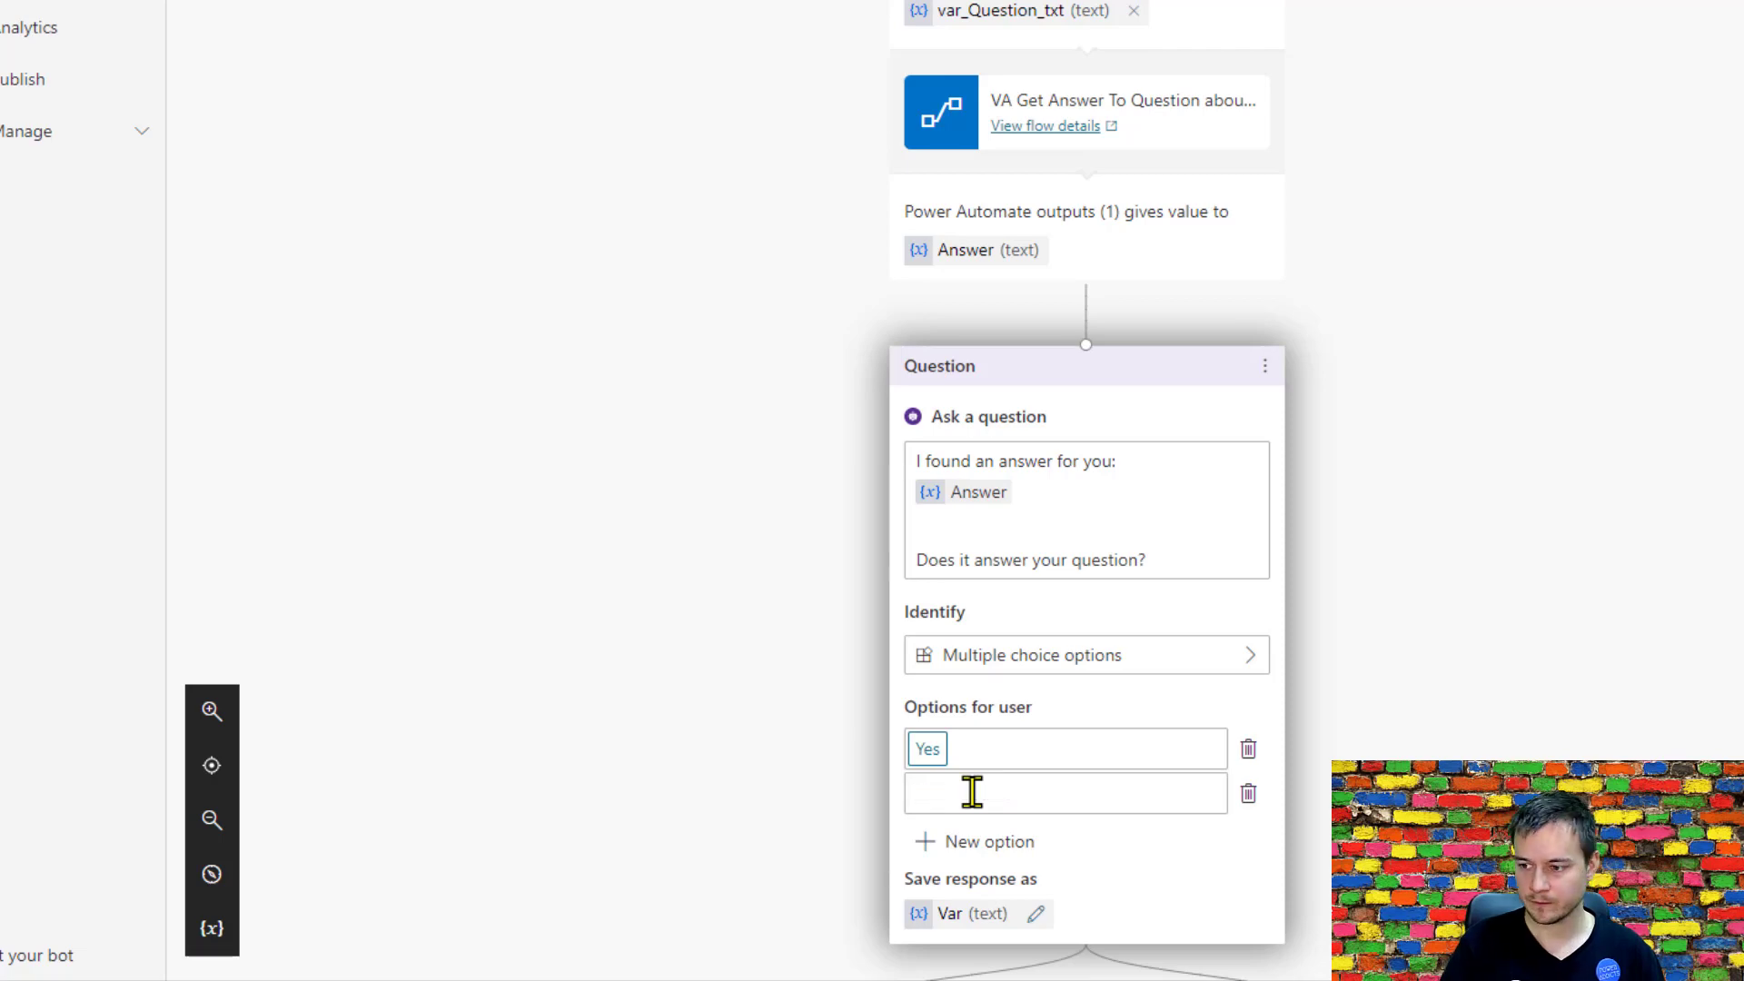
text(o)
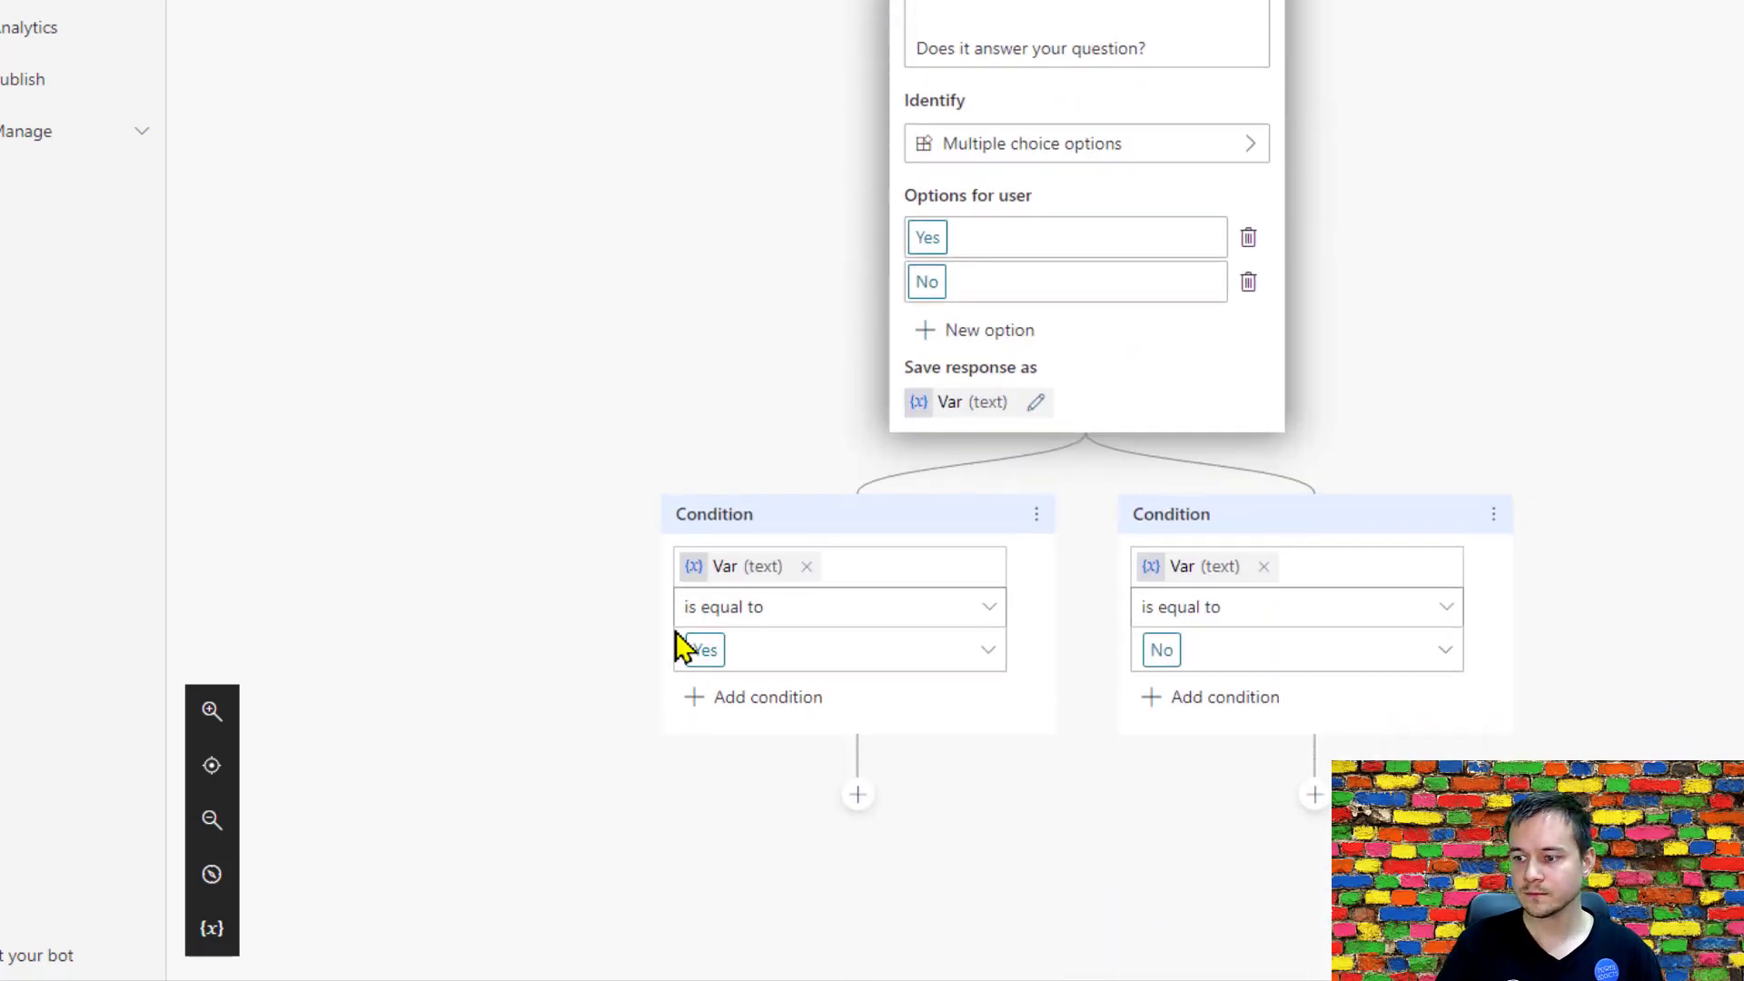
Add a message under the Yes condition reading "Awesome, I am glad I was able to help!".
click(858, 796)
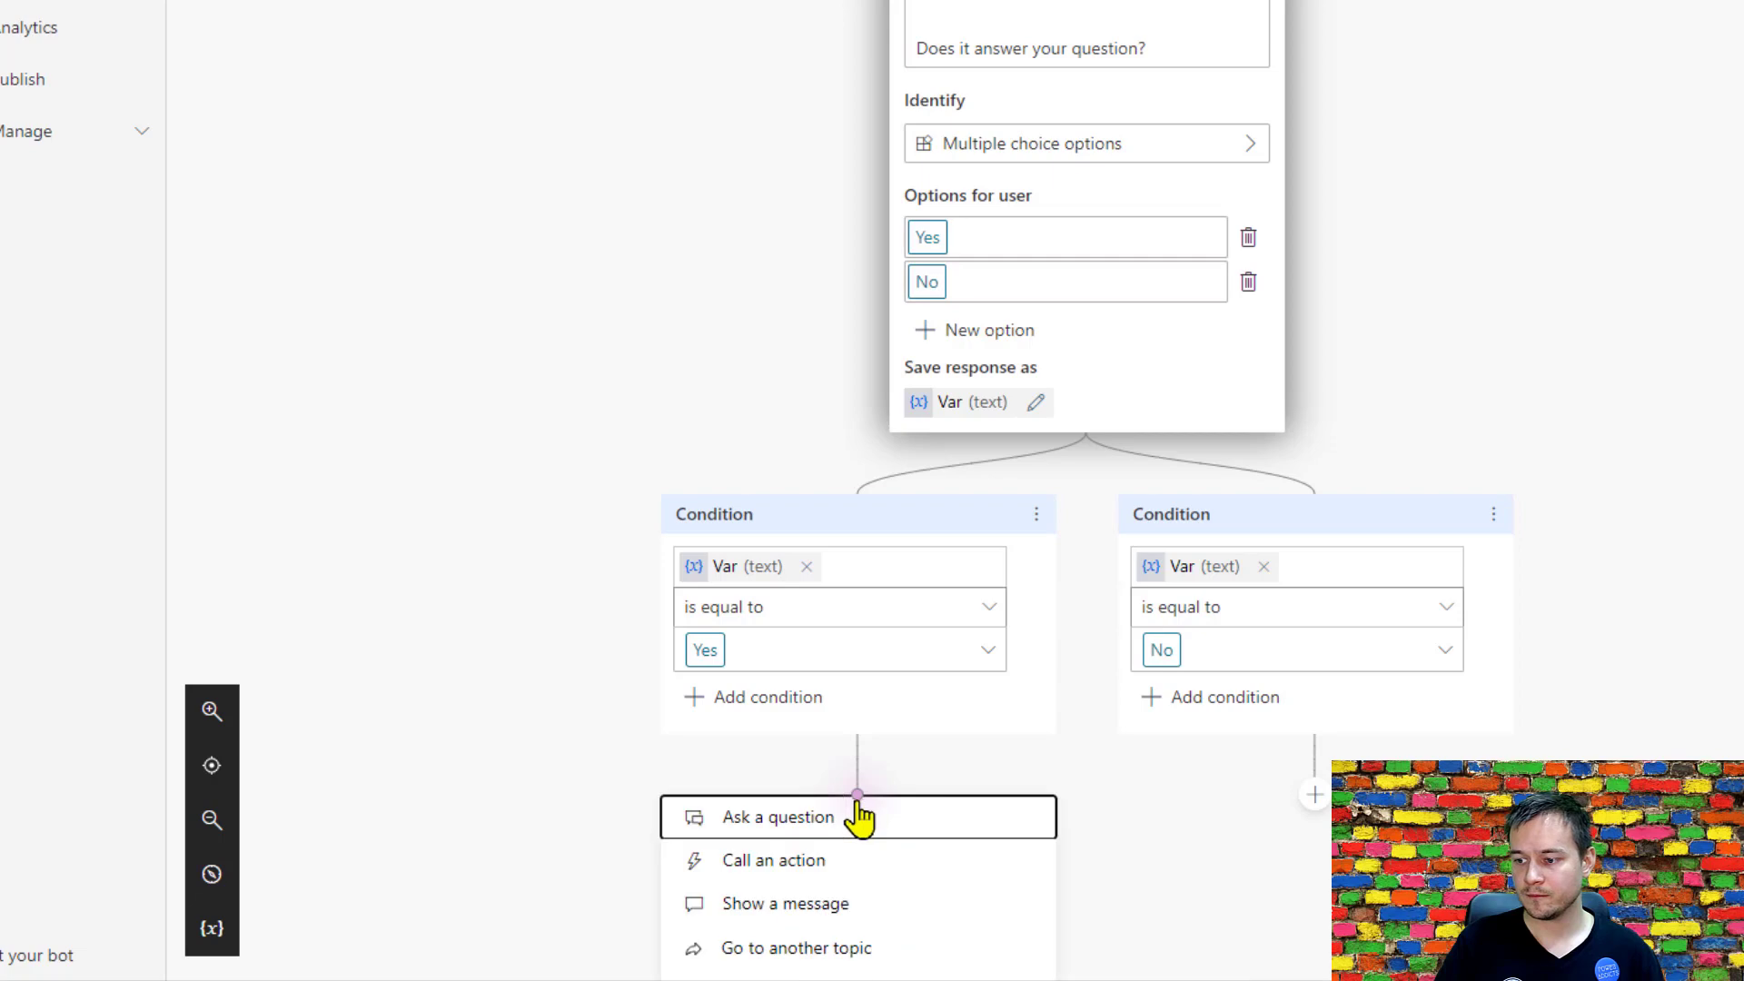
click(831, 907)
text(Awesome, I am glad I was able)
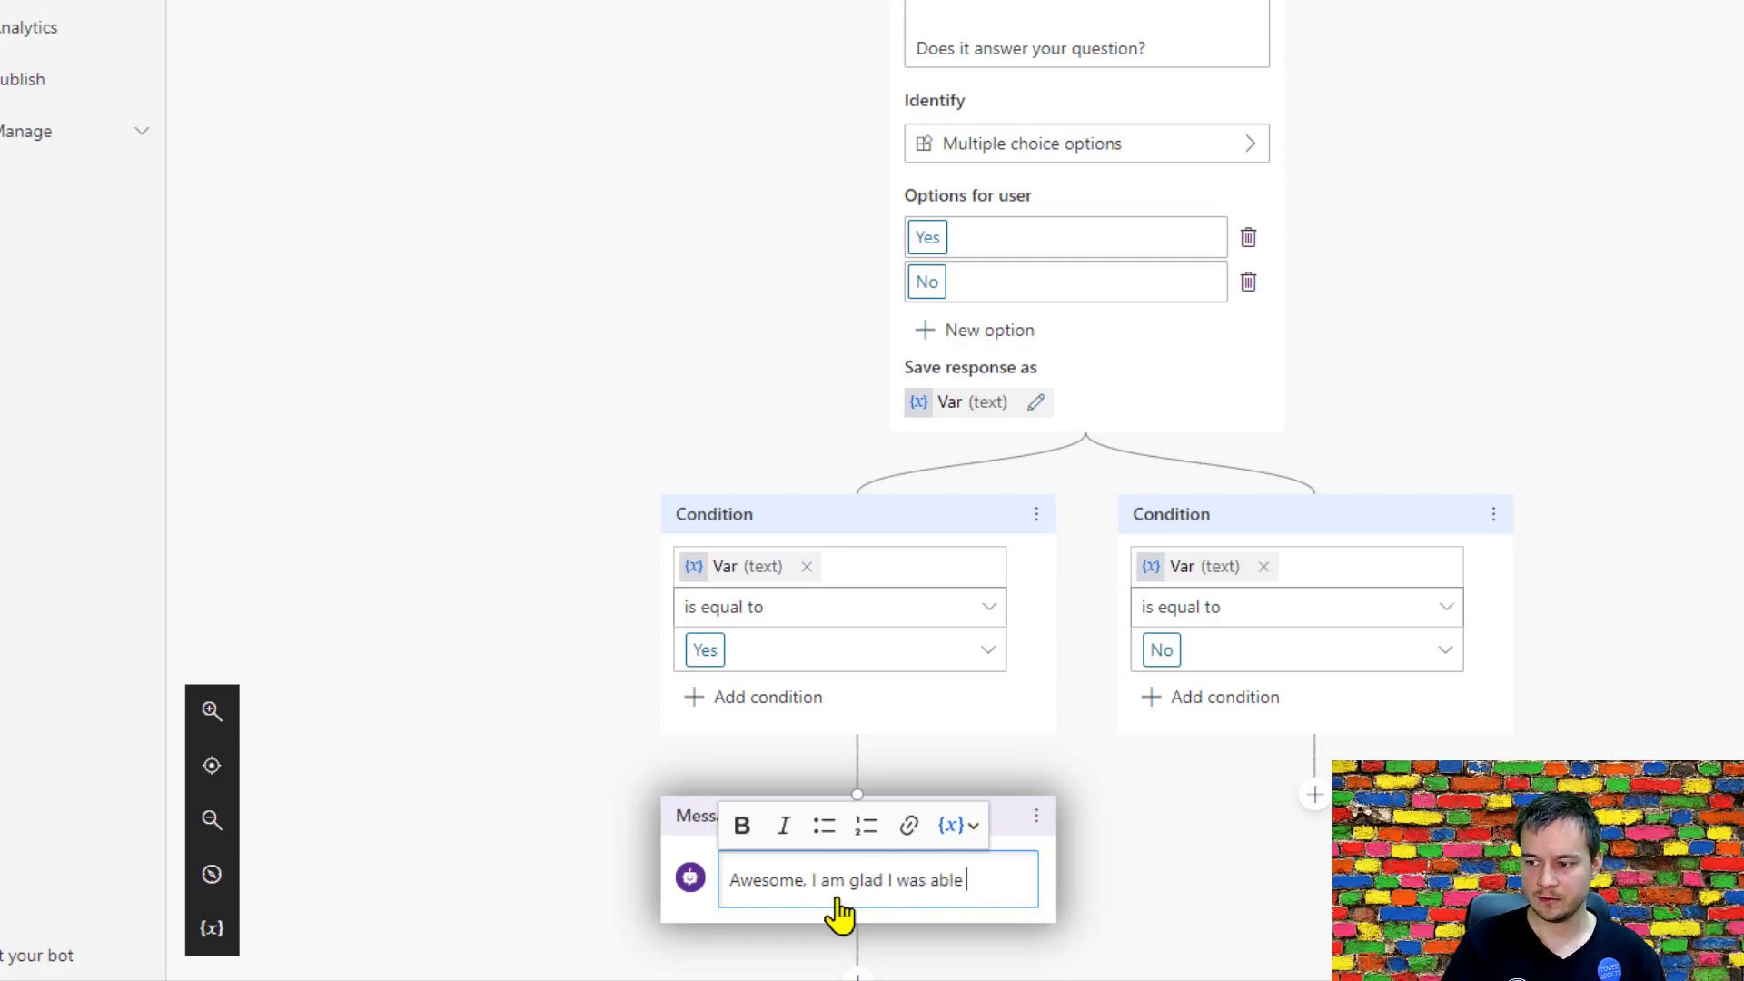
text( to help!)
key(Return)
key(BackSpace)
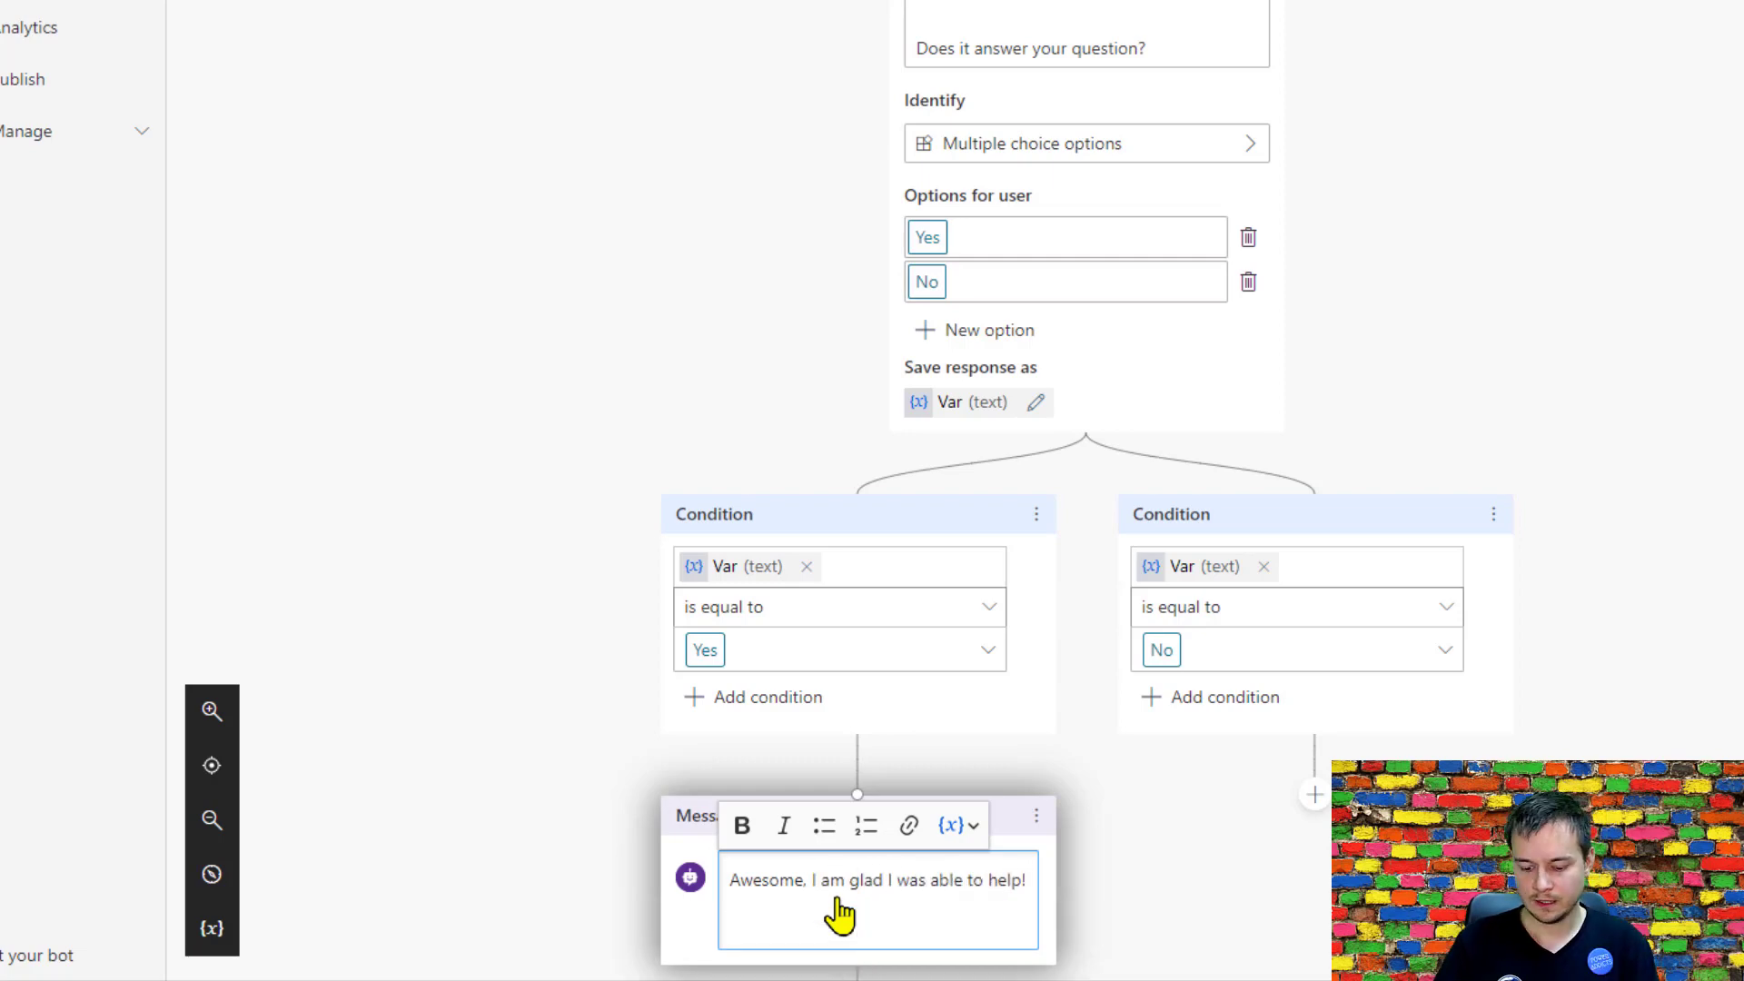
key(Escape)
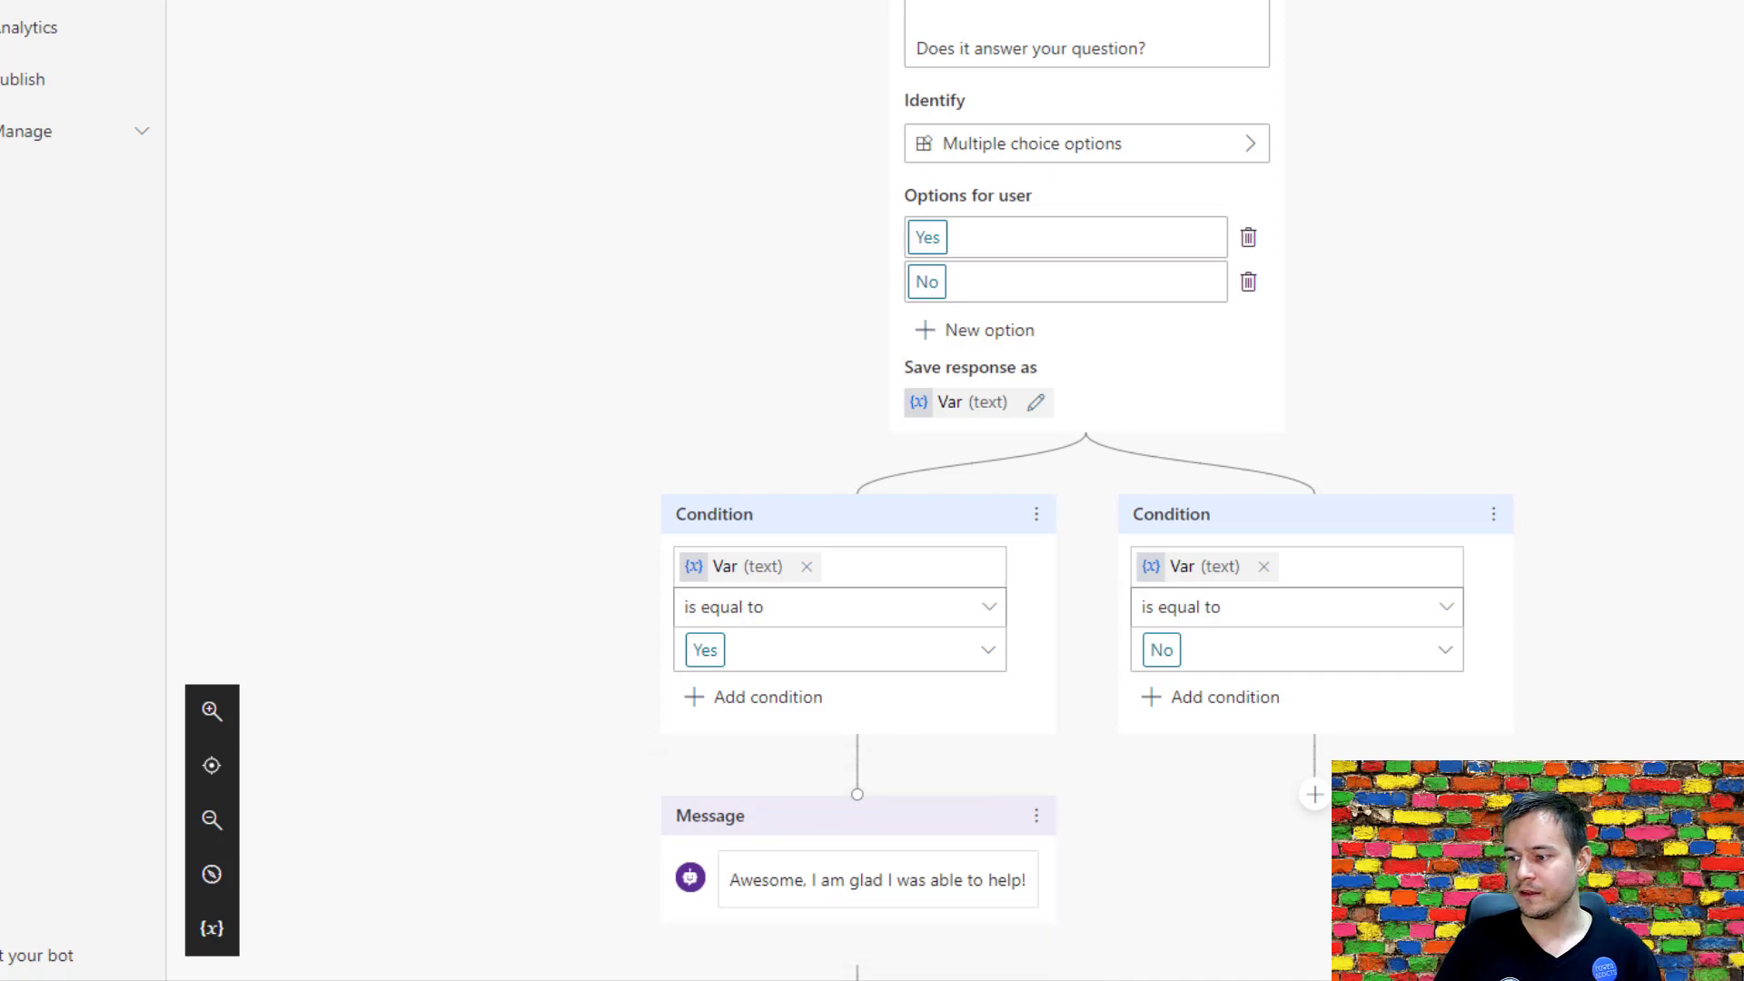
Add the message "So sorry to hear that. I will post your question to a human agent." under the No condition and start a node below.
click(1315, 793)
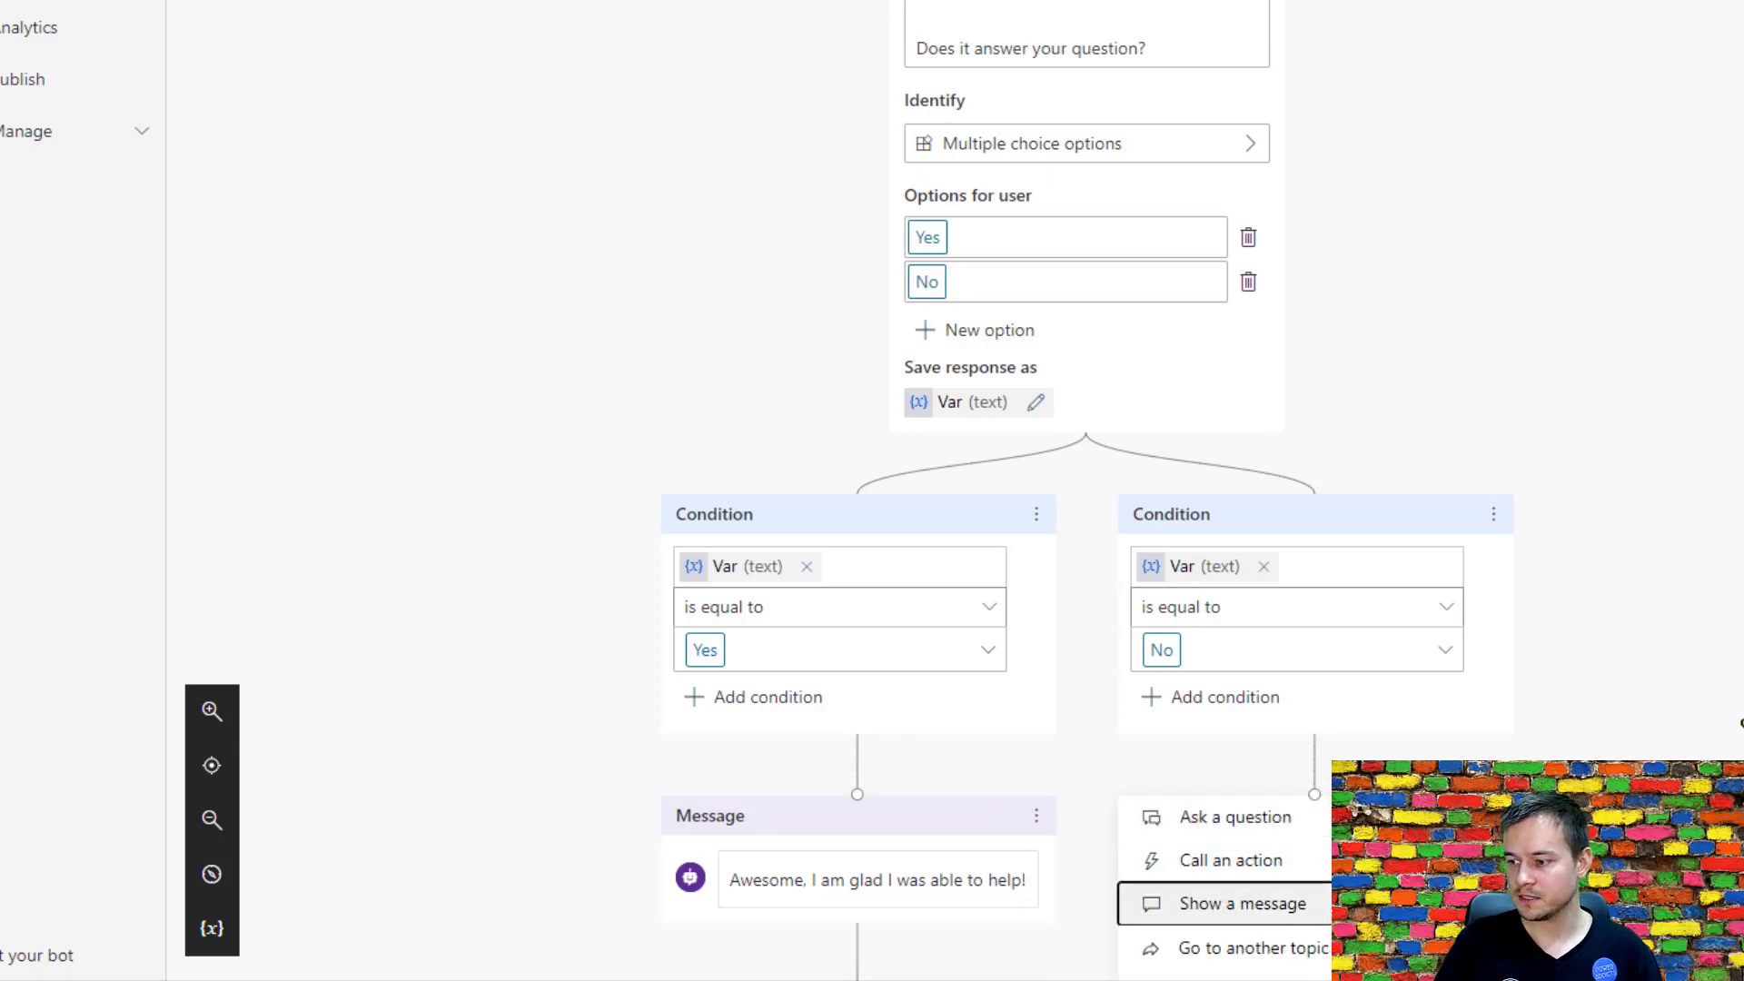
key(Return)
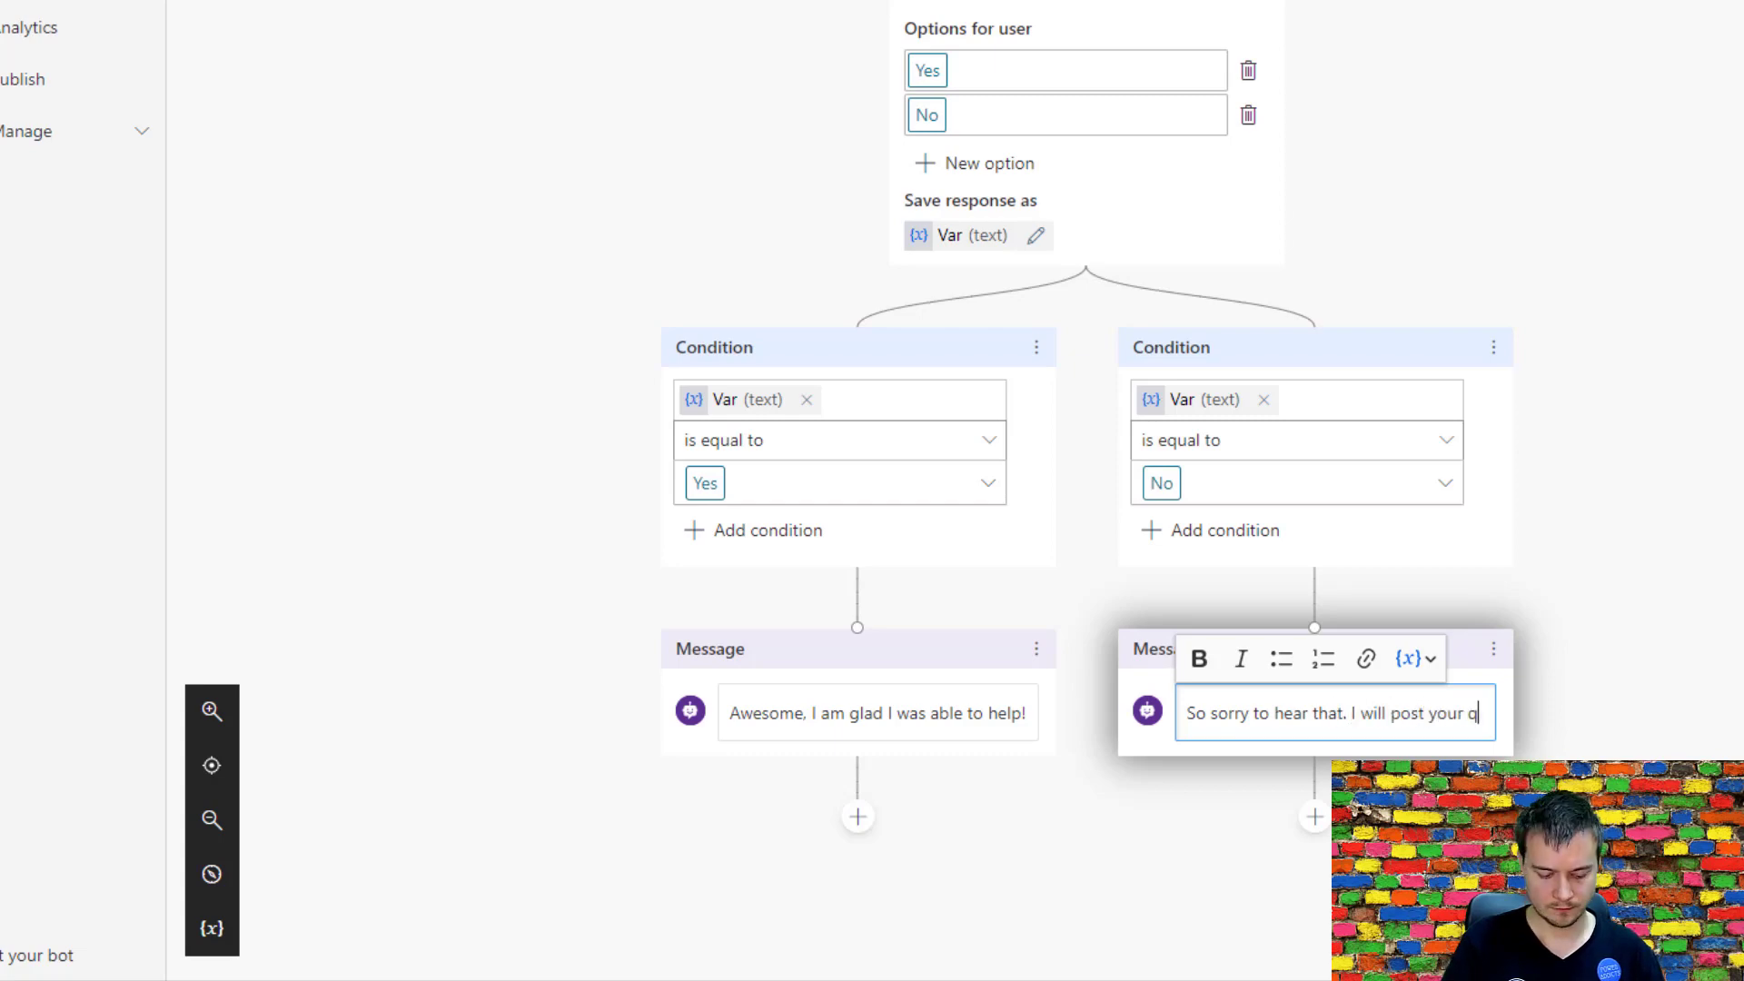
text(uestion to a human agent.)
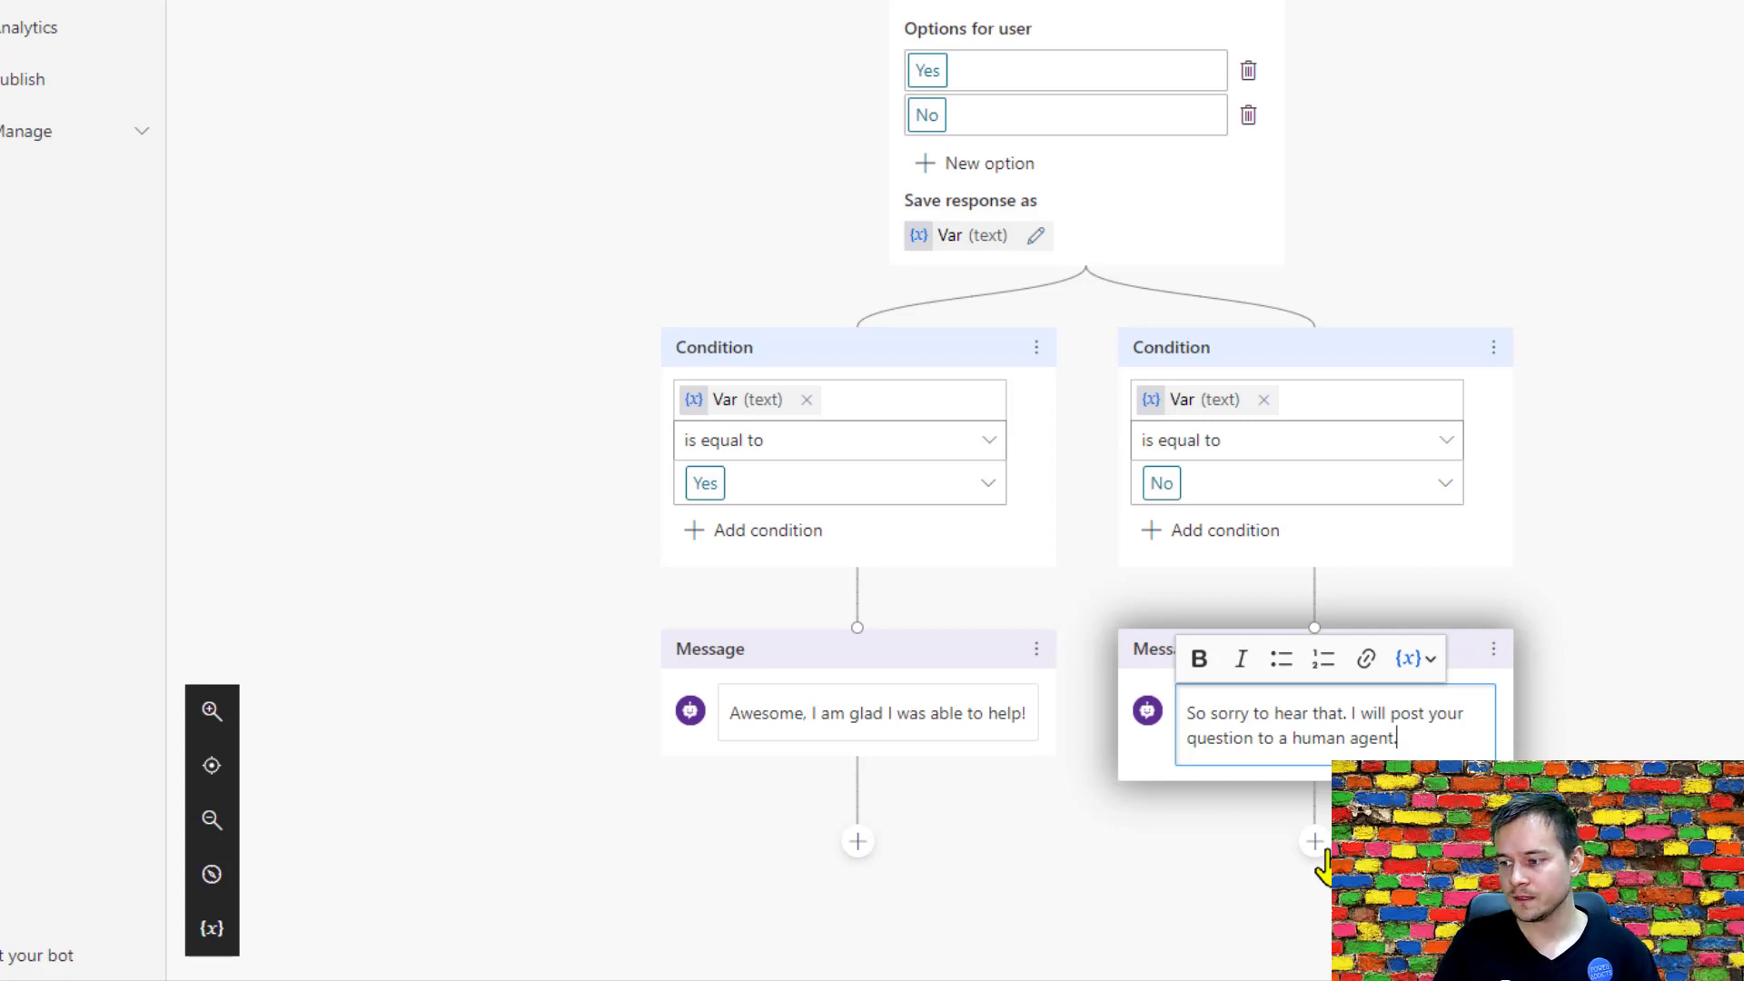
click(1316, 843)
scroll(1681, 685, down, 2)
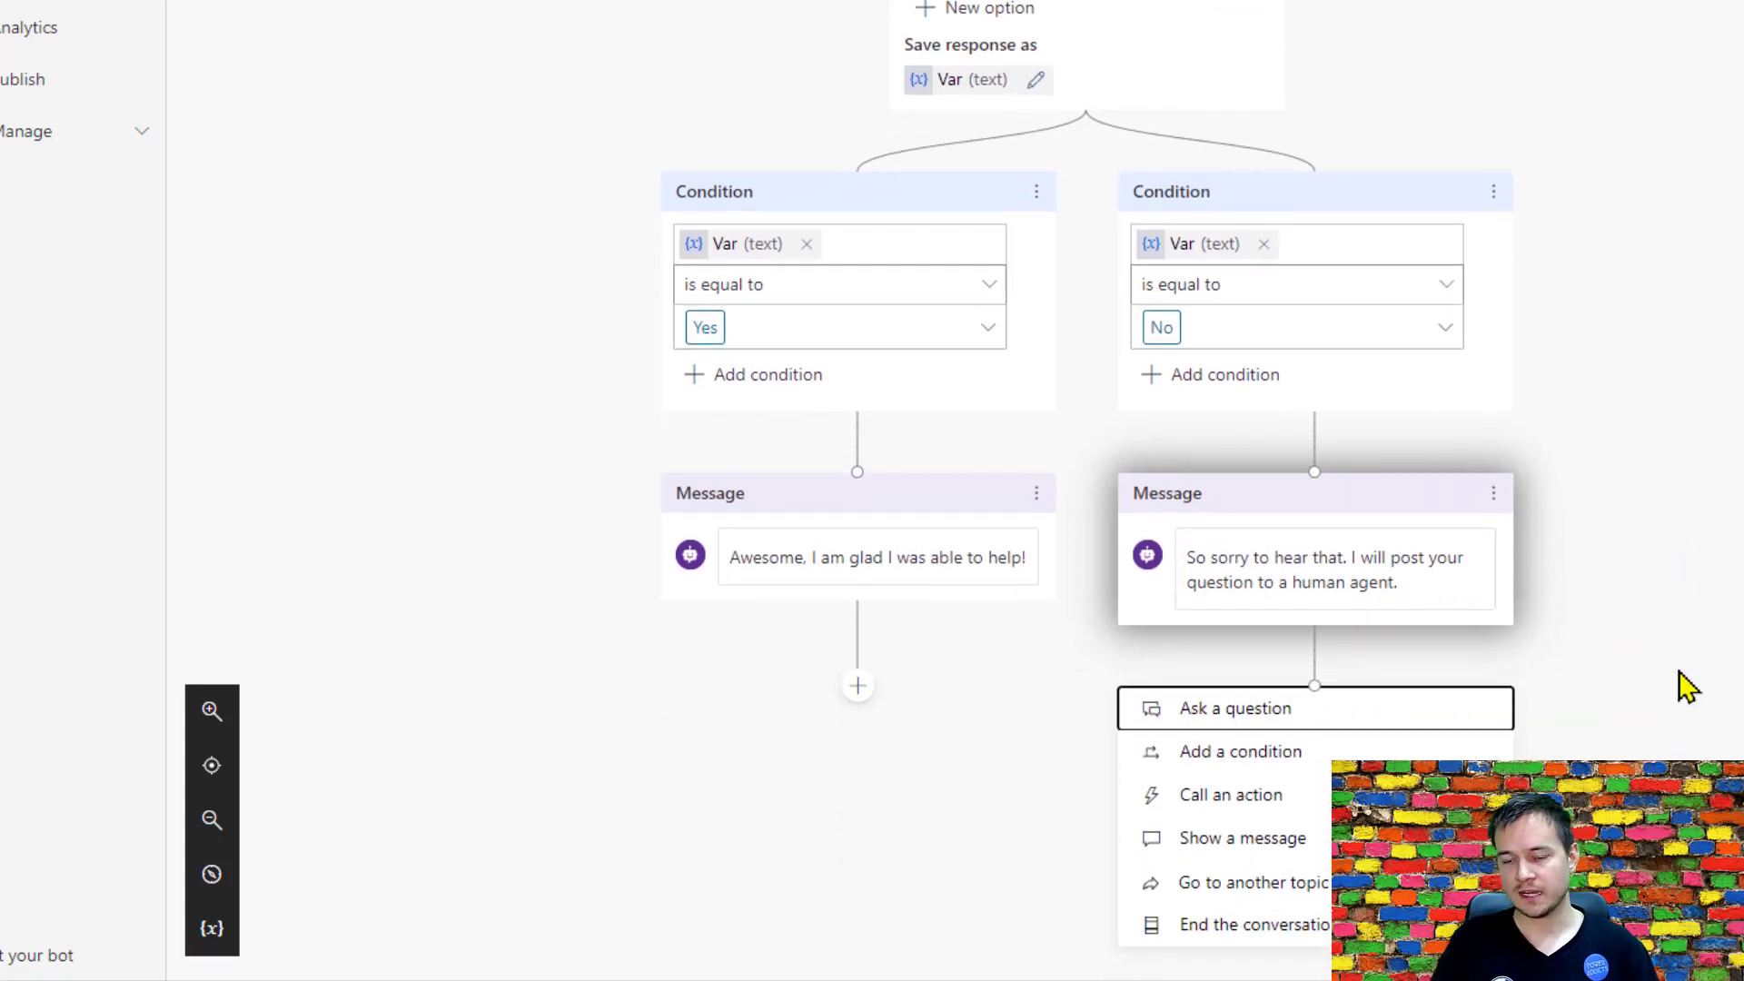
Switch to the Virtual Agent solution in Power Automate and open the VA Send Question To Agent flow for editing.
click(591, 25)
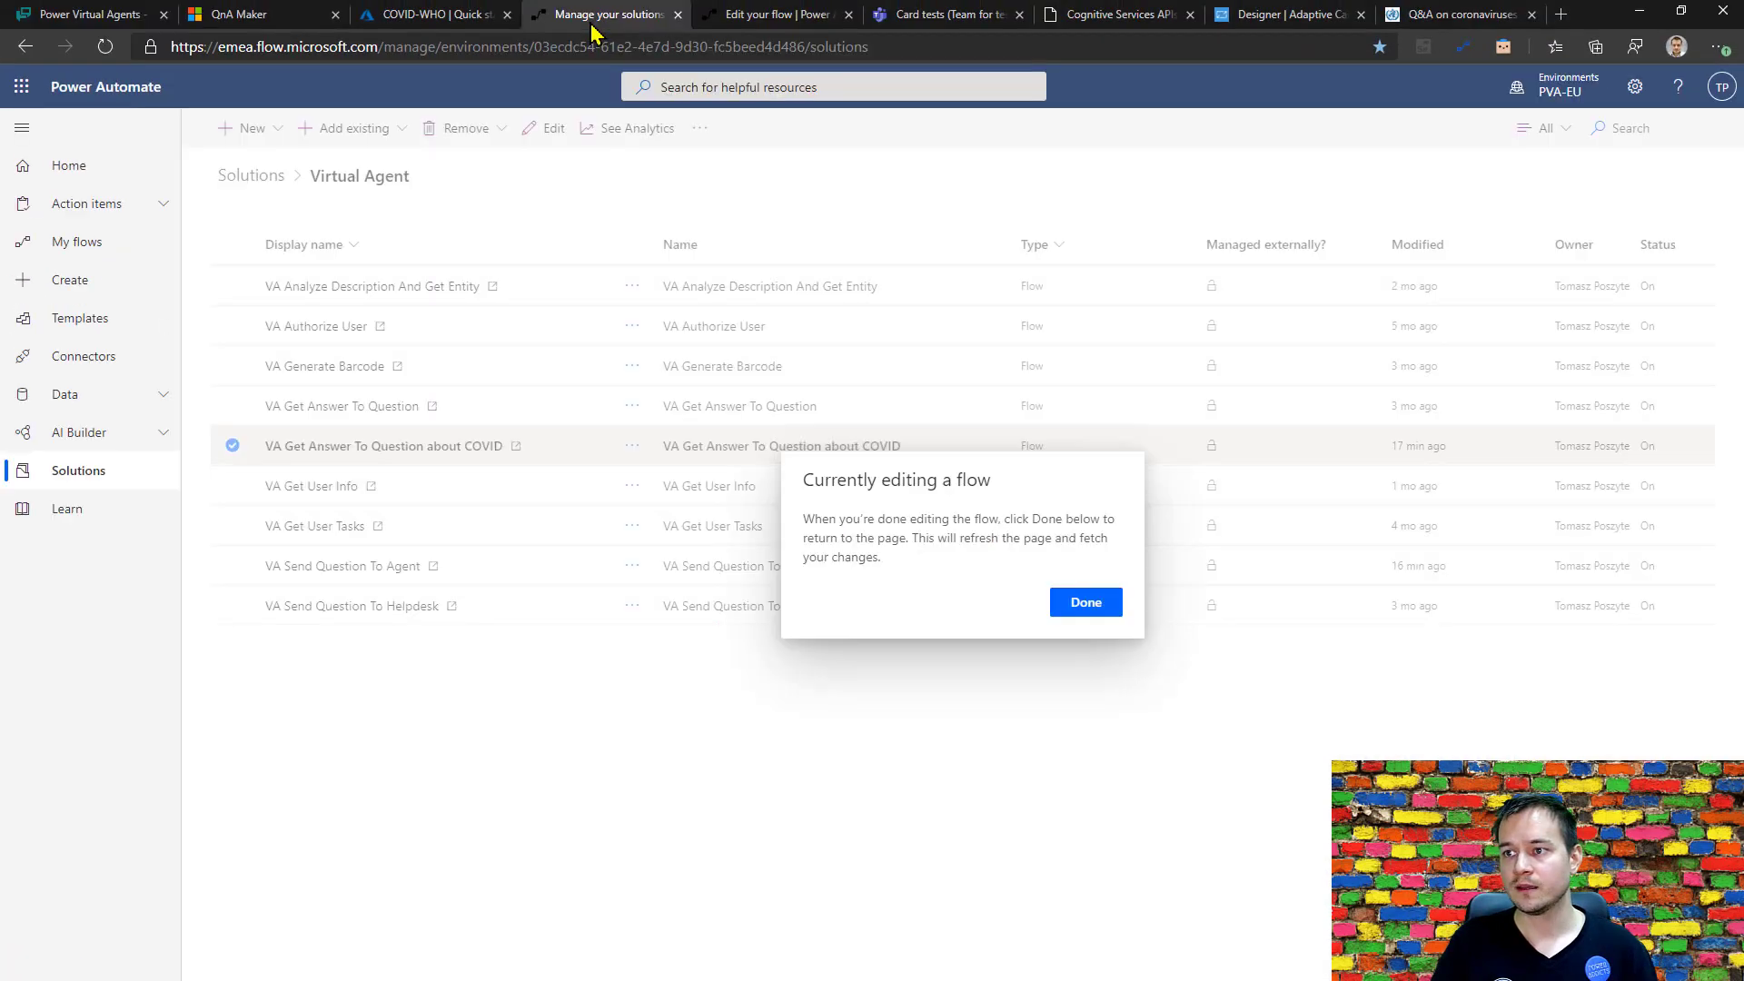
key(space)
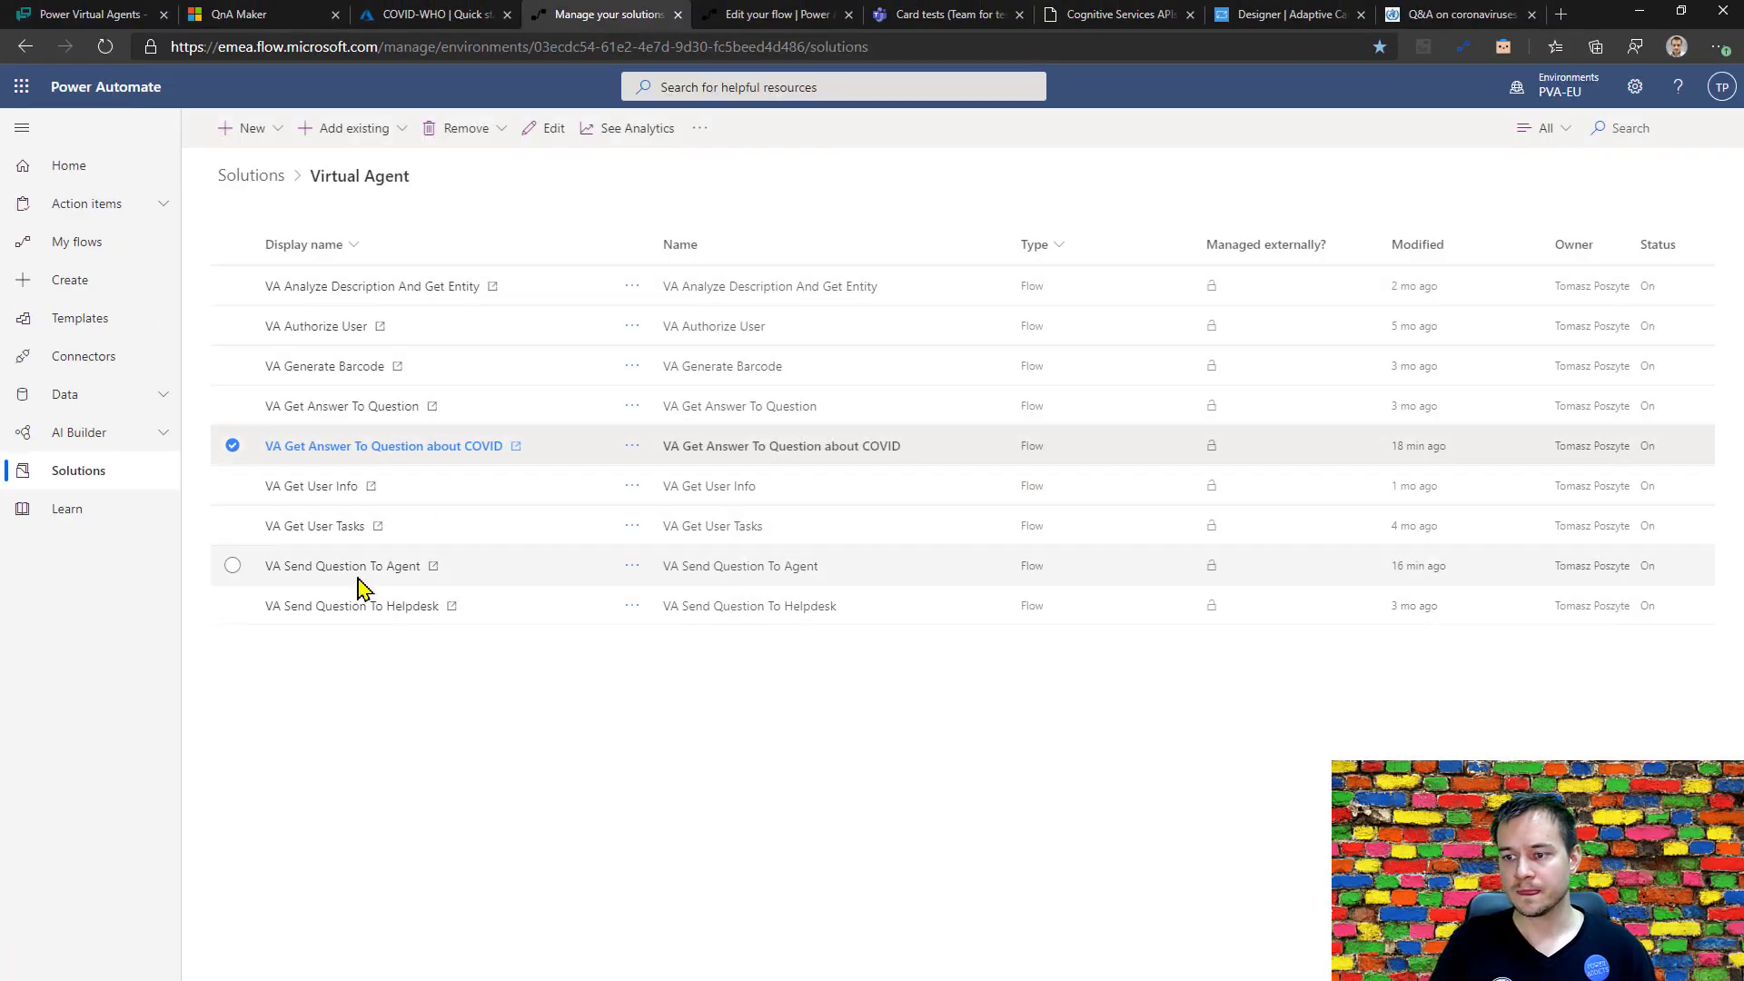
click(358, 572)
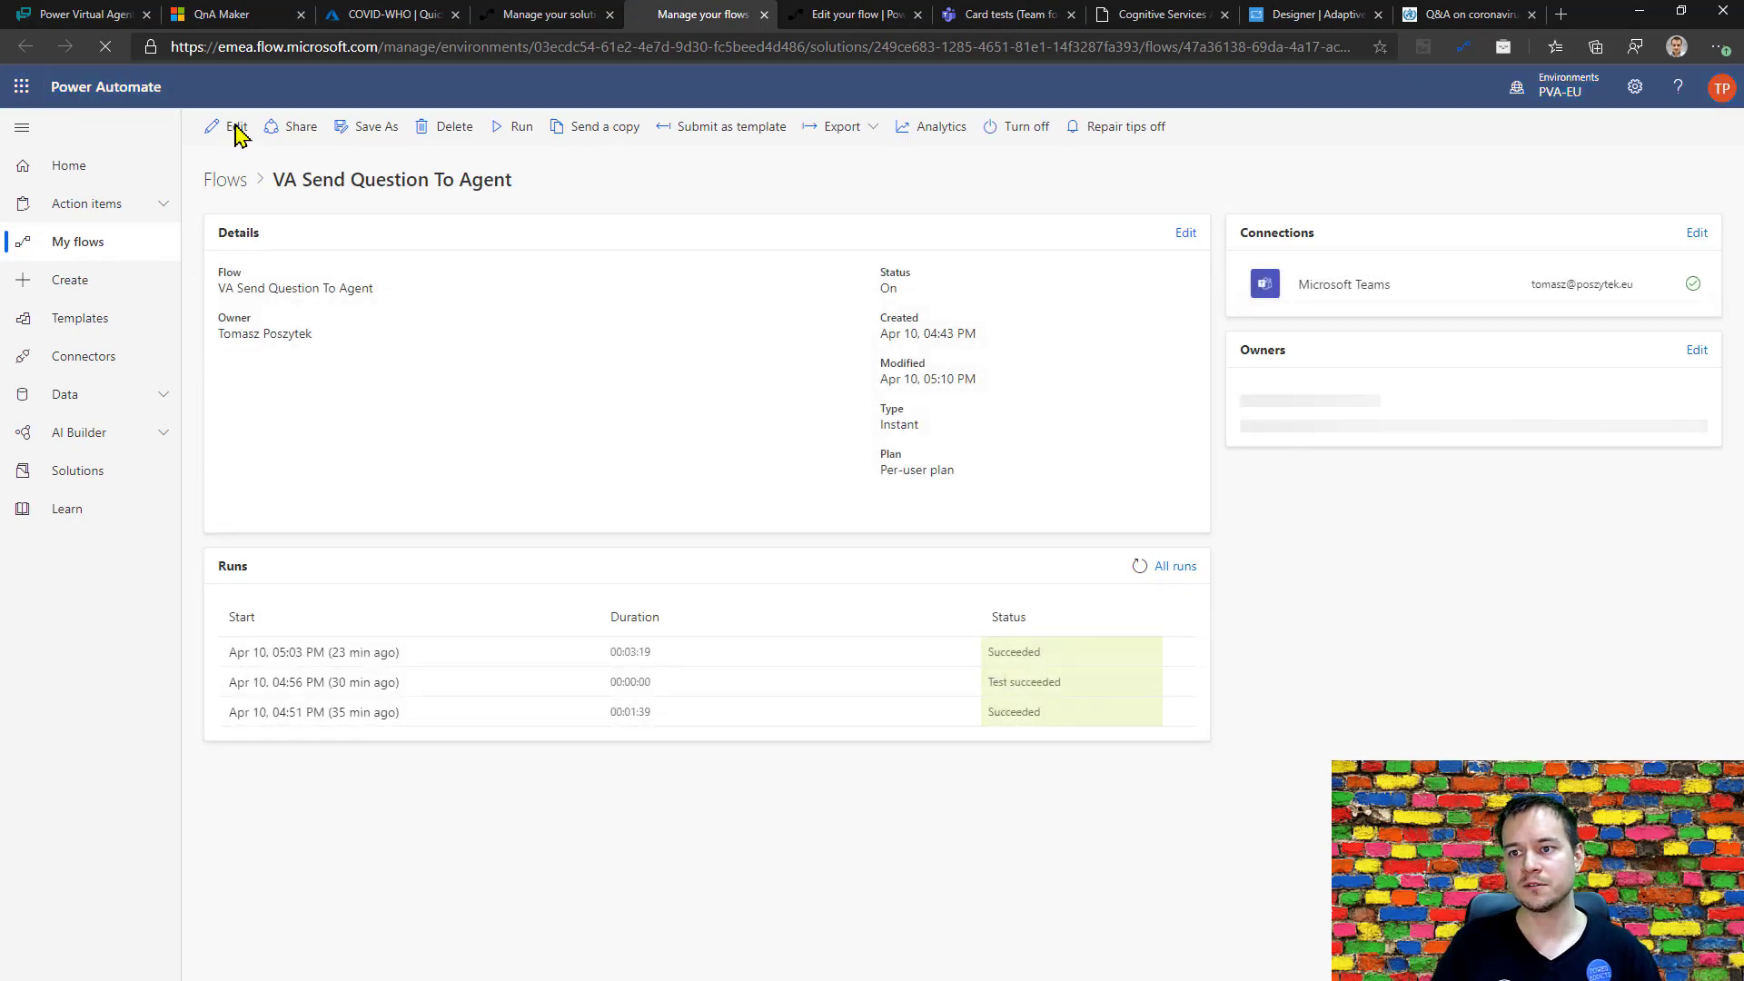
click(234, 132)
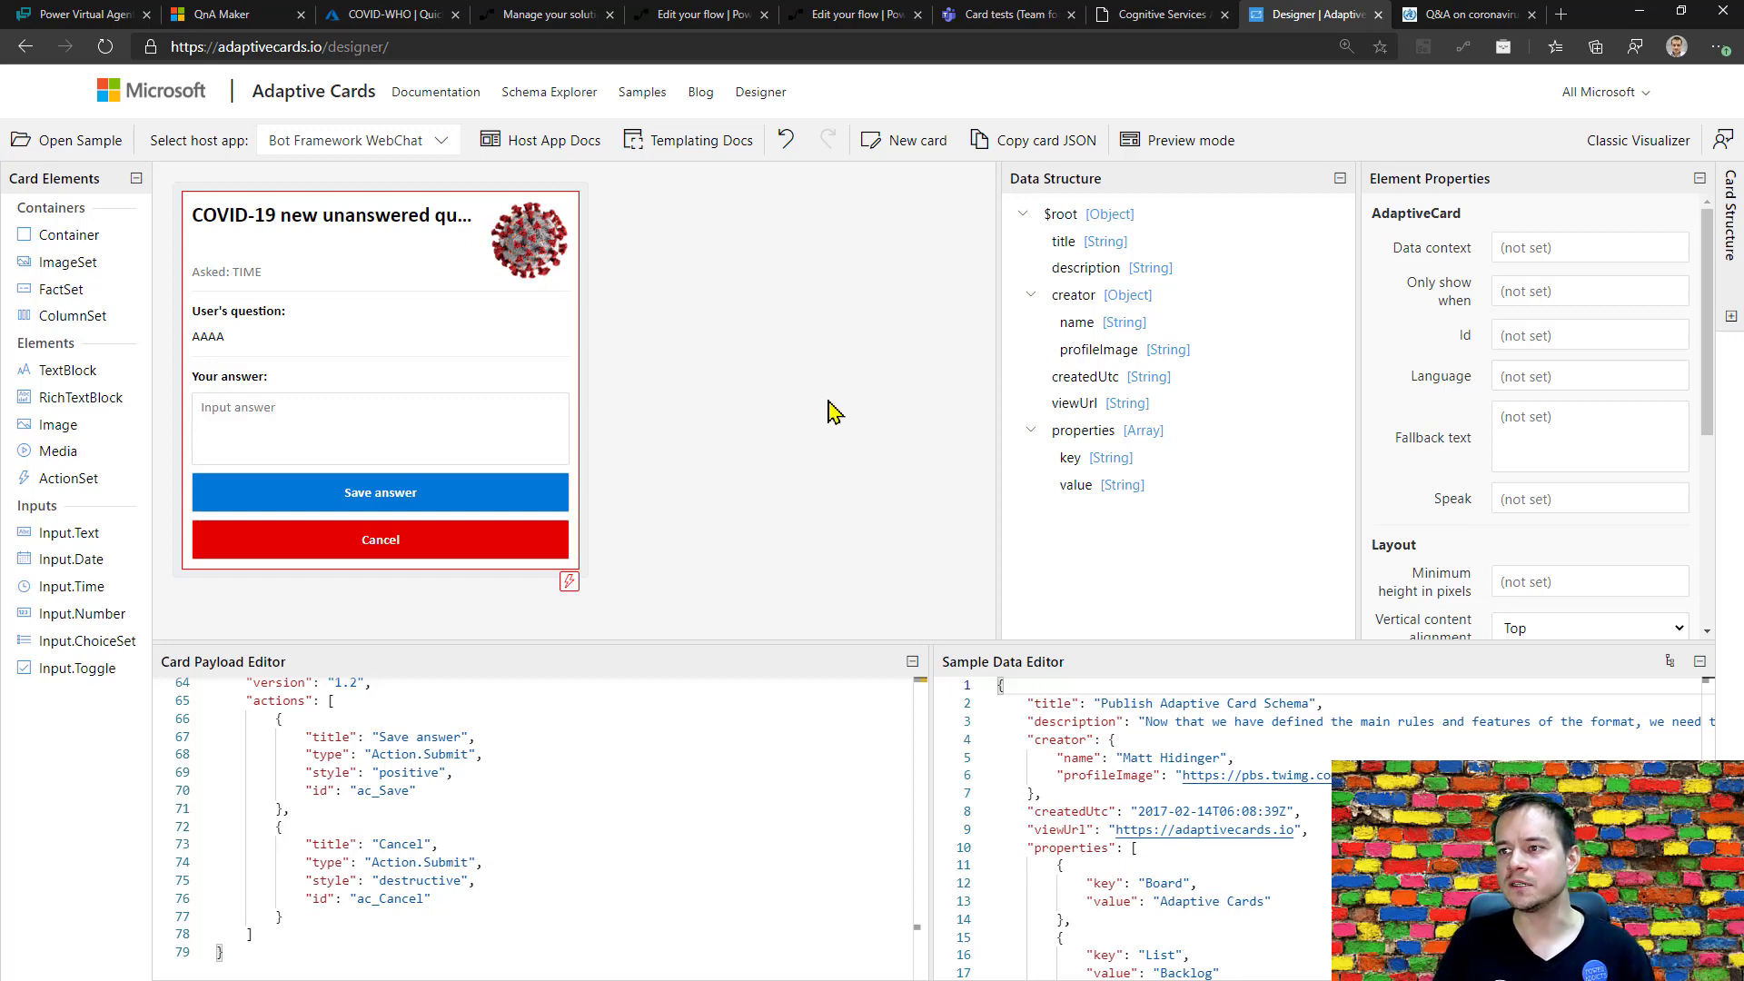
Examine the team, channel and adaptive card JSON message in the flow's Ask question in channel action.
click(677, 15)
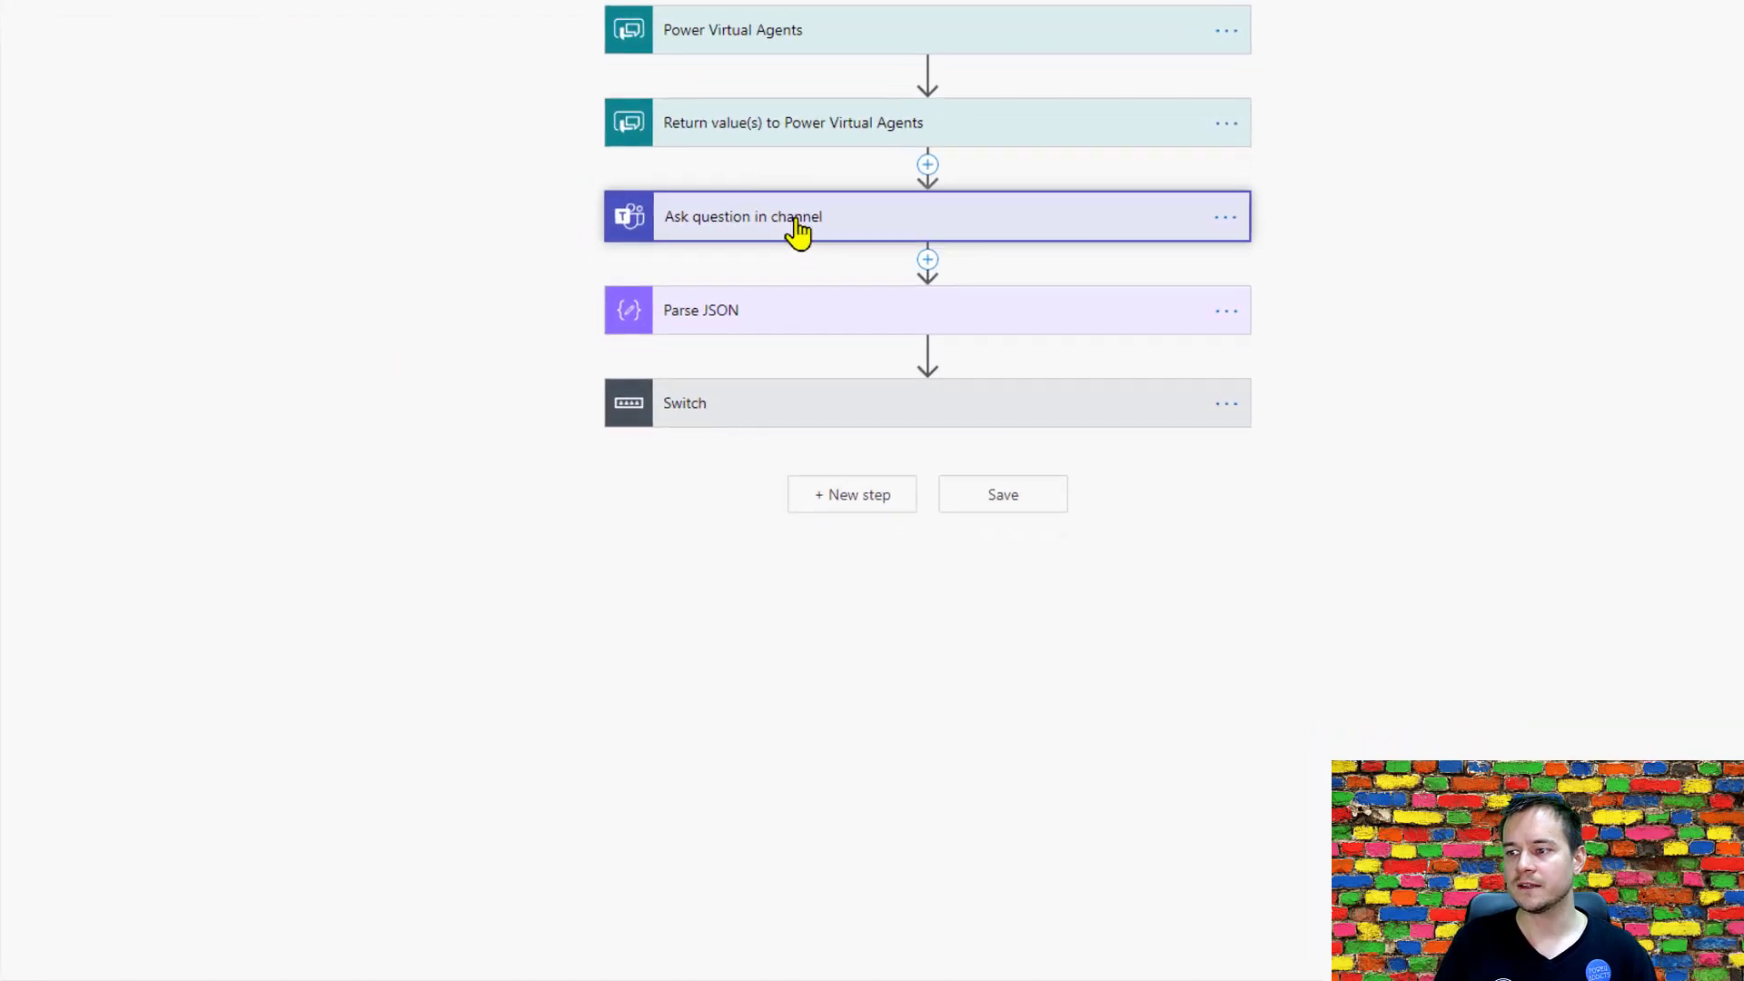
click(798, 227)
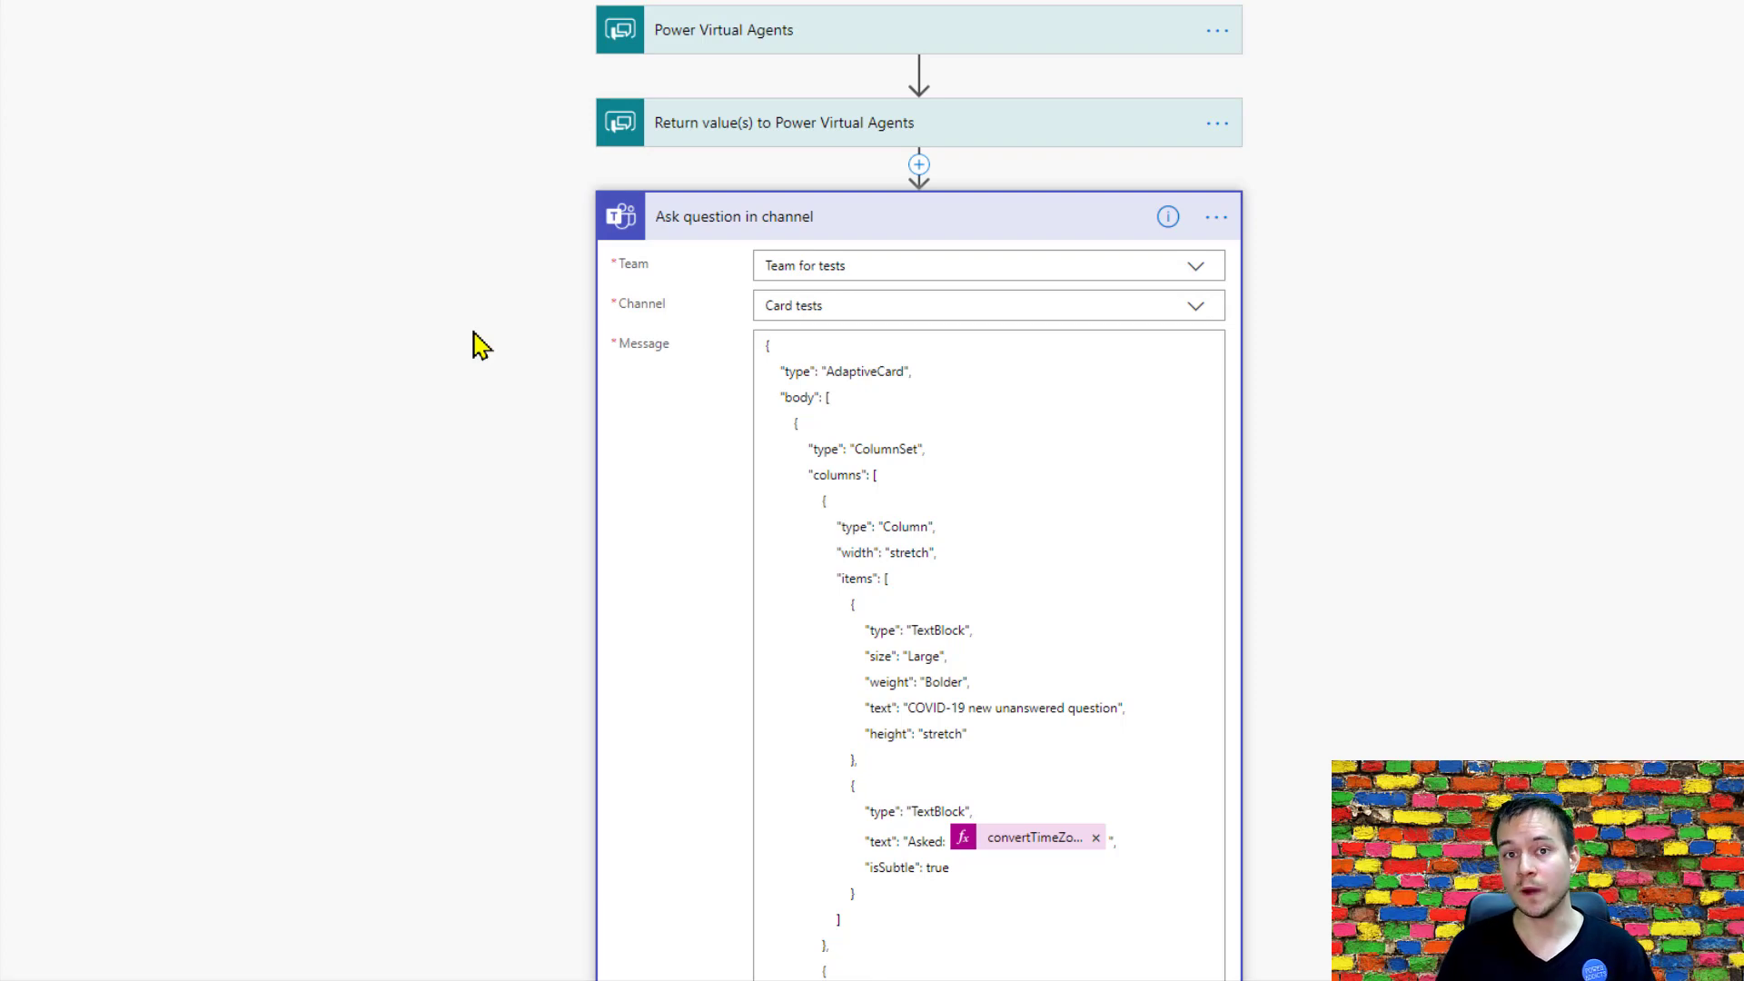
scroll(479, 345, down, 3)
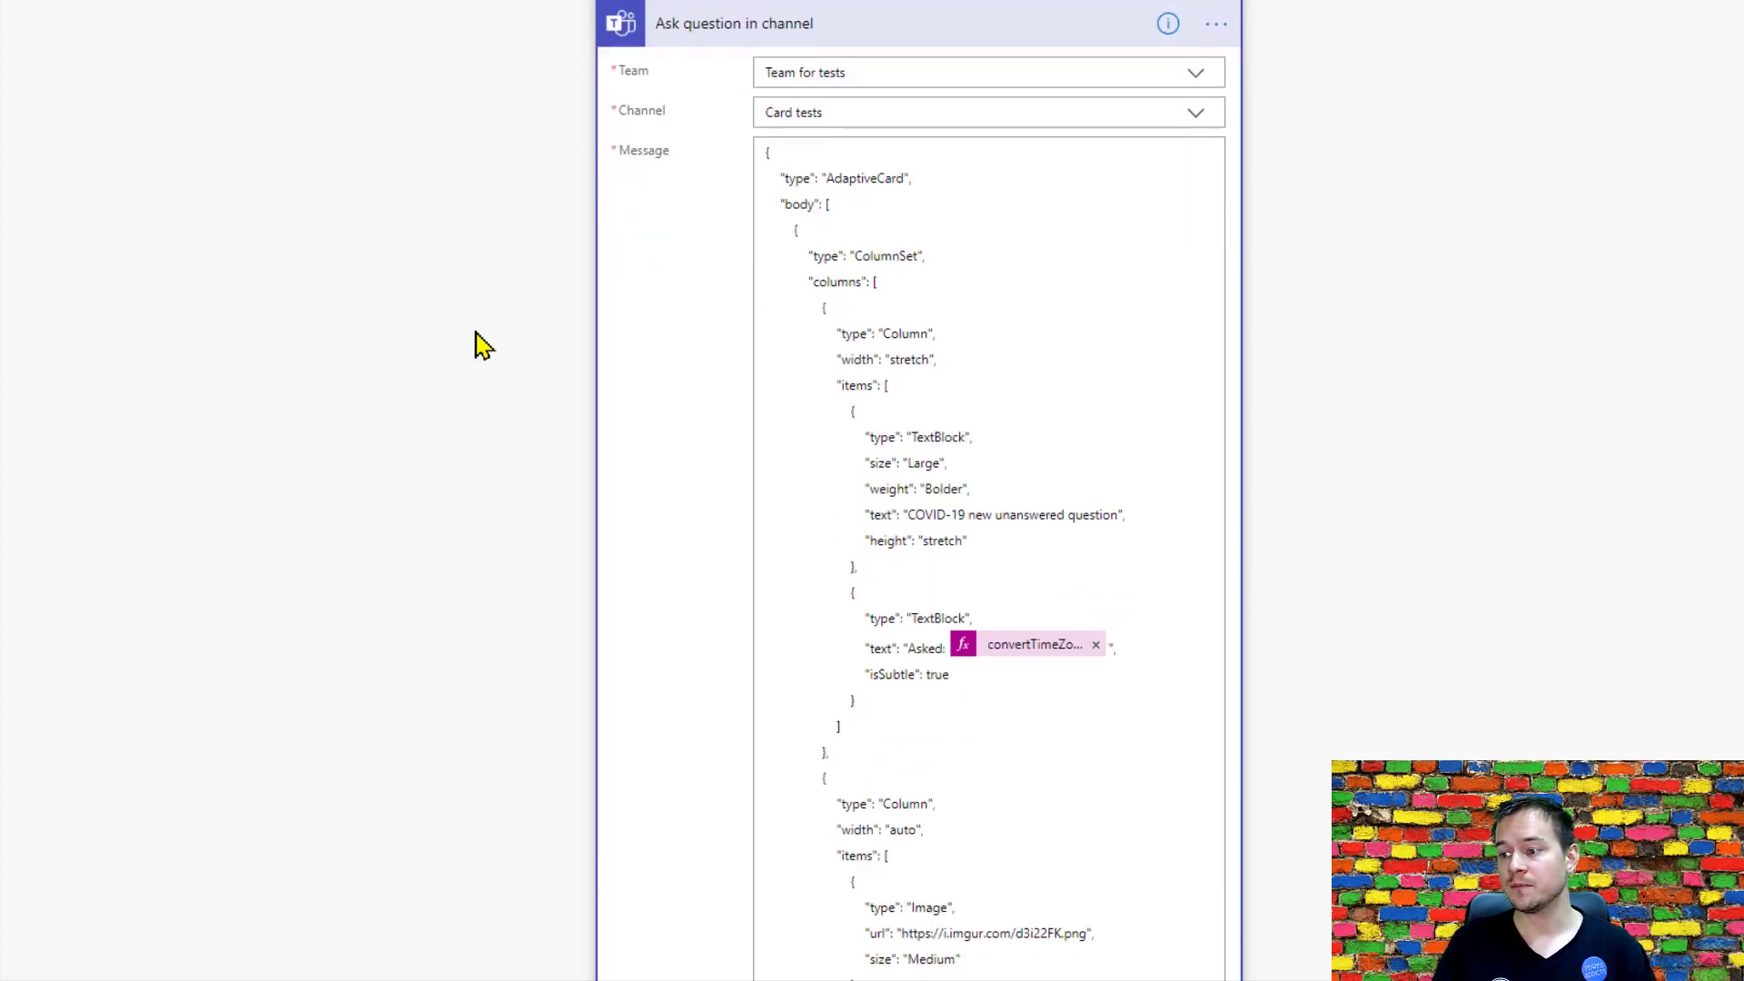
scroll(926, 662, down, 5)
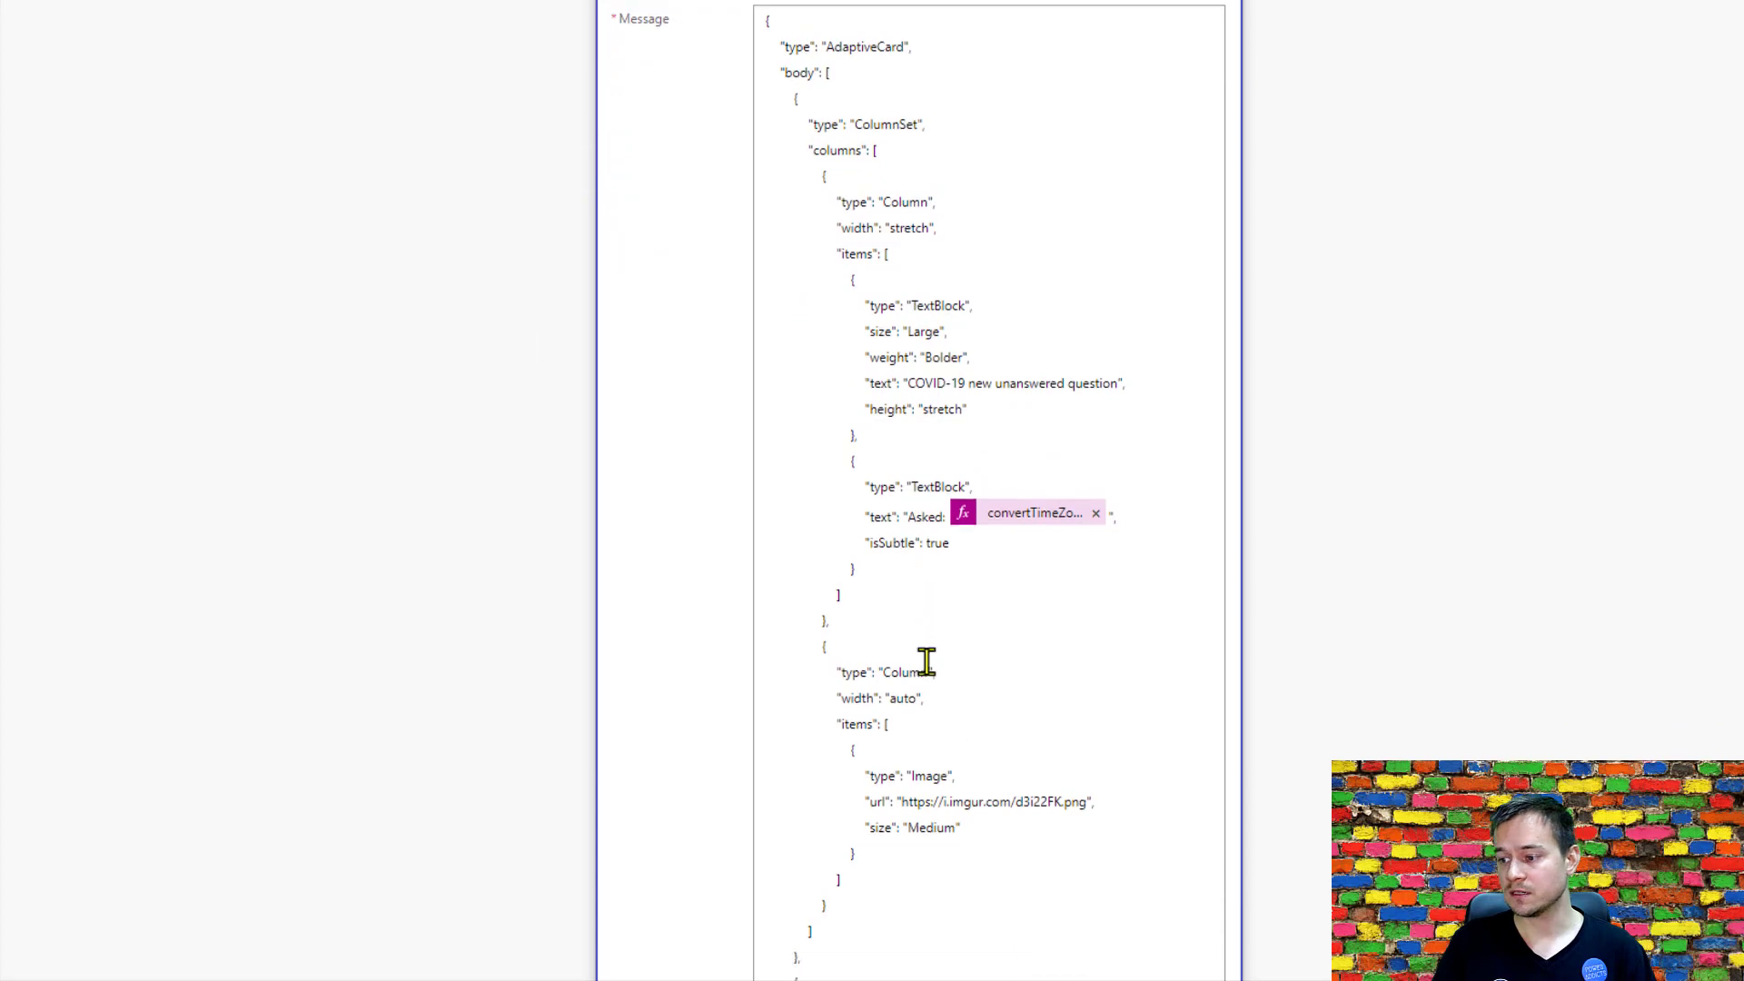
scroll(895, 785, down, 13)
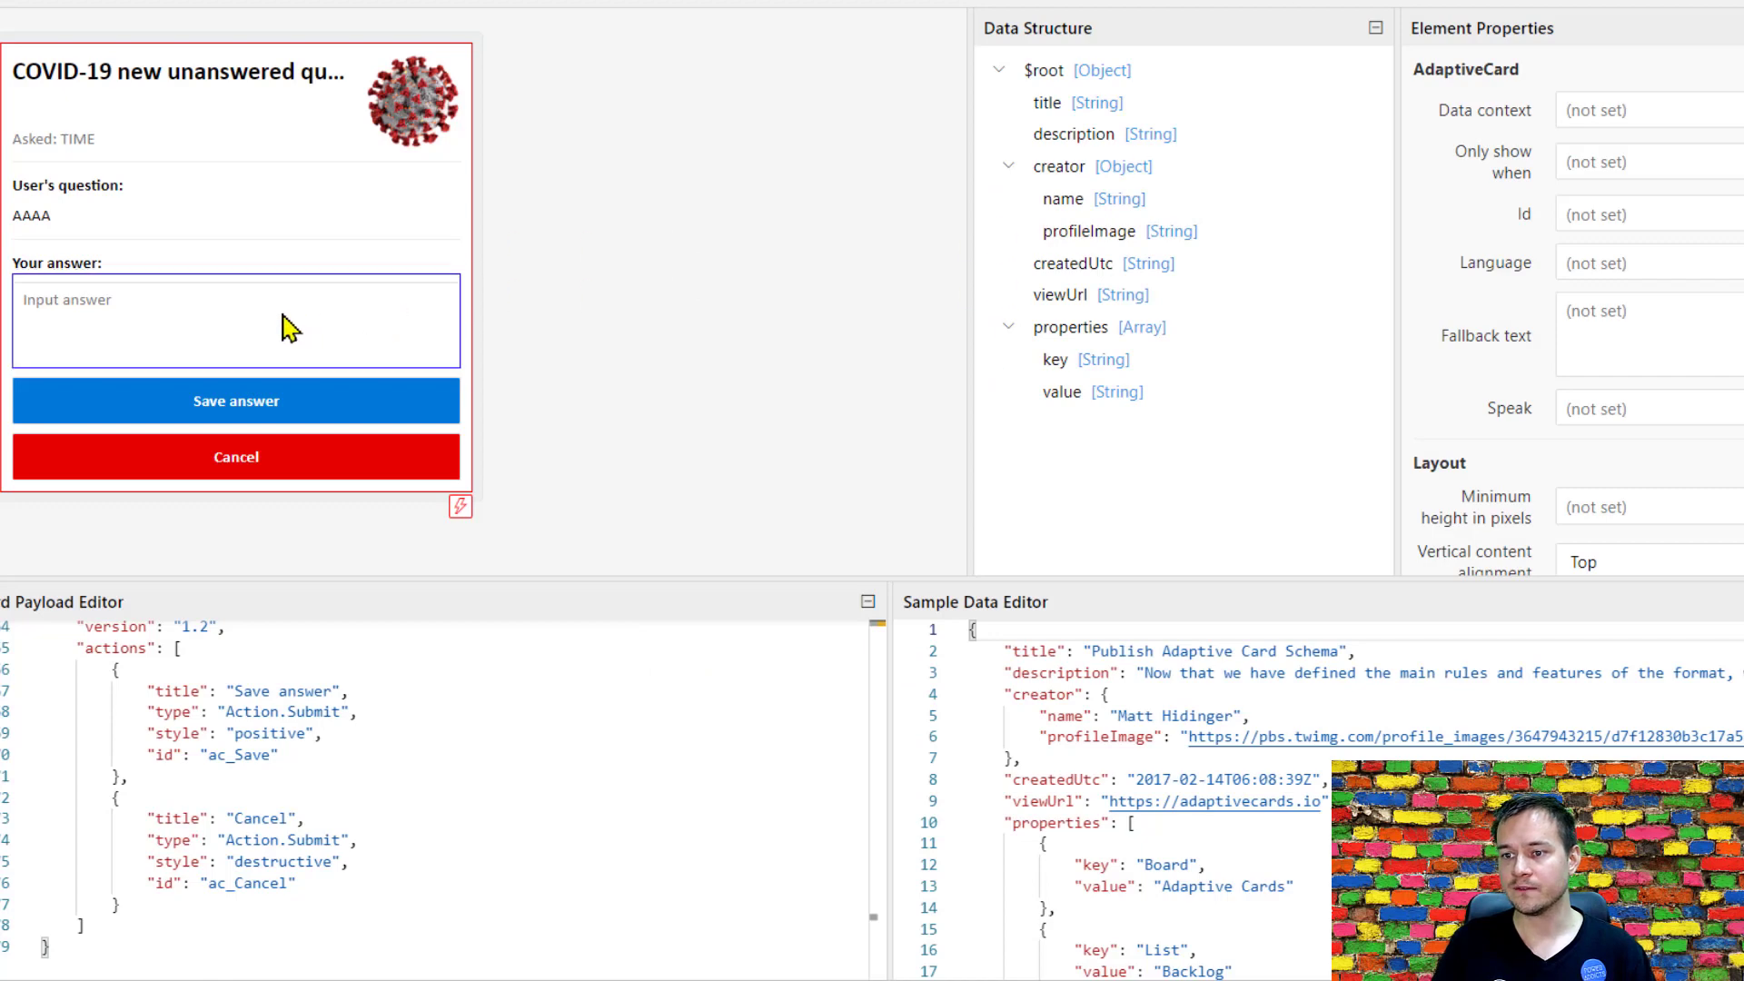
Switch to the Adaptive Cards designer and check the Ids of the answer input, the Save answer action and the Cancel action.
click(281, 324)
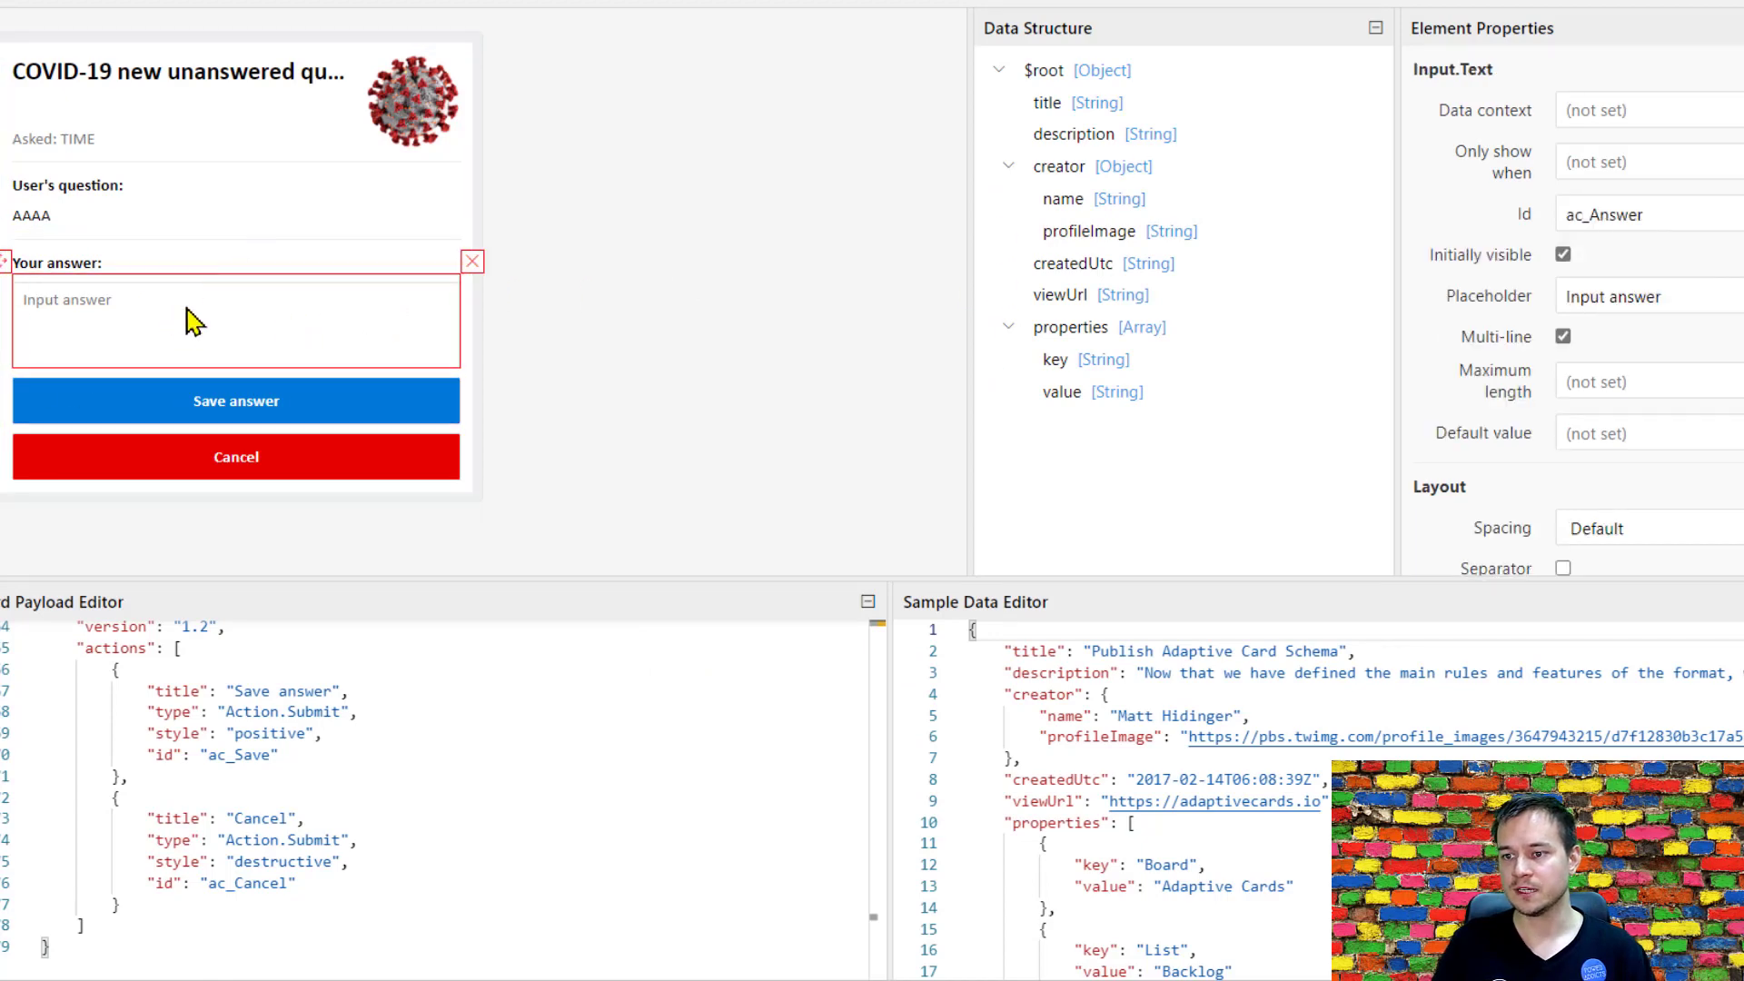
double_click(1695, 219)
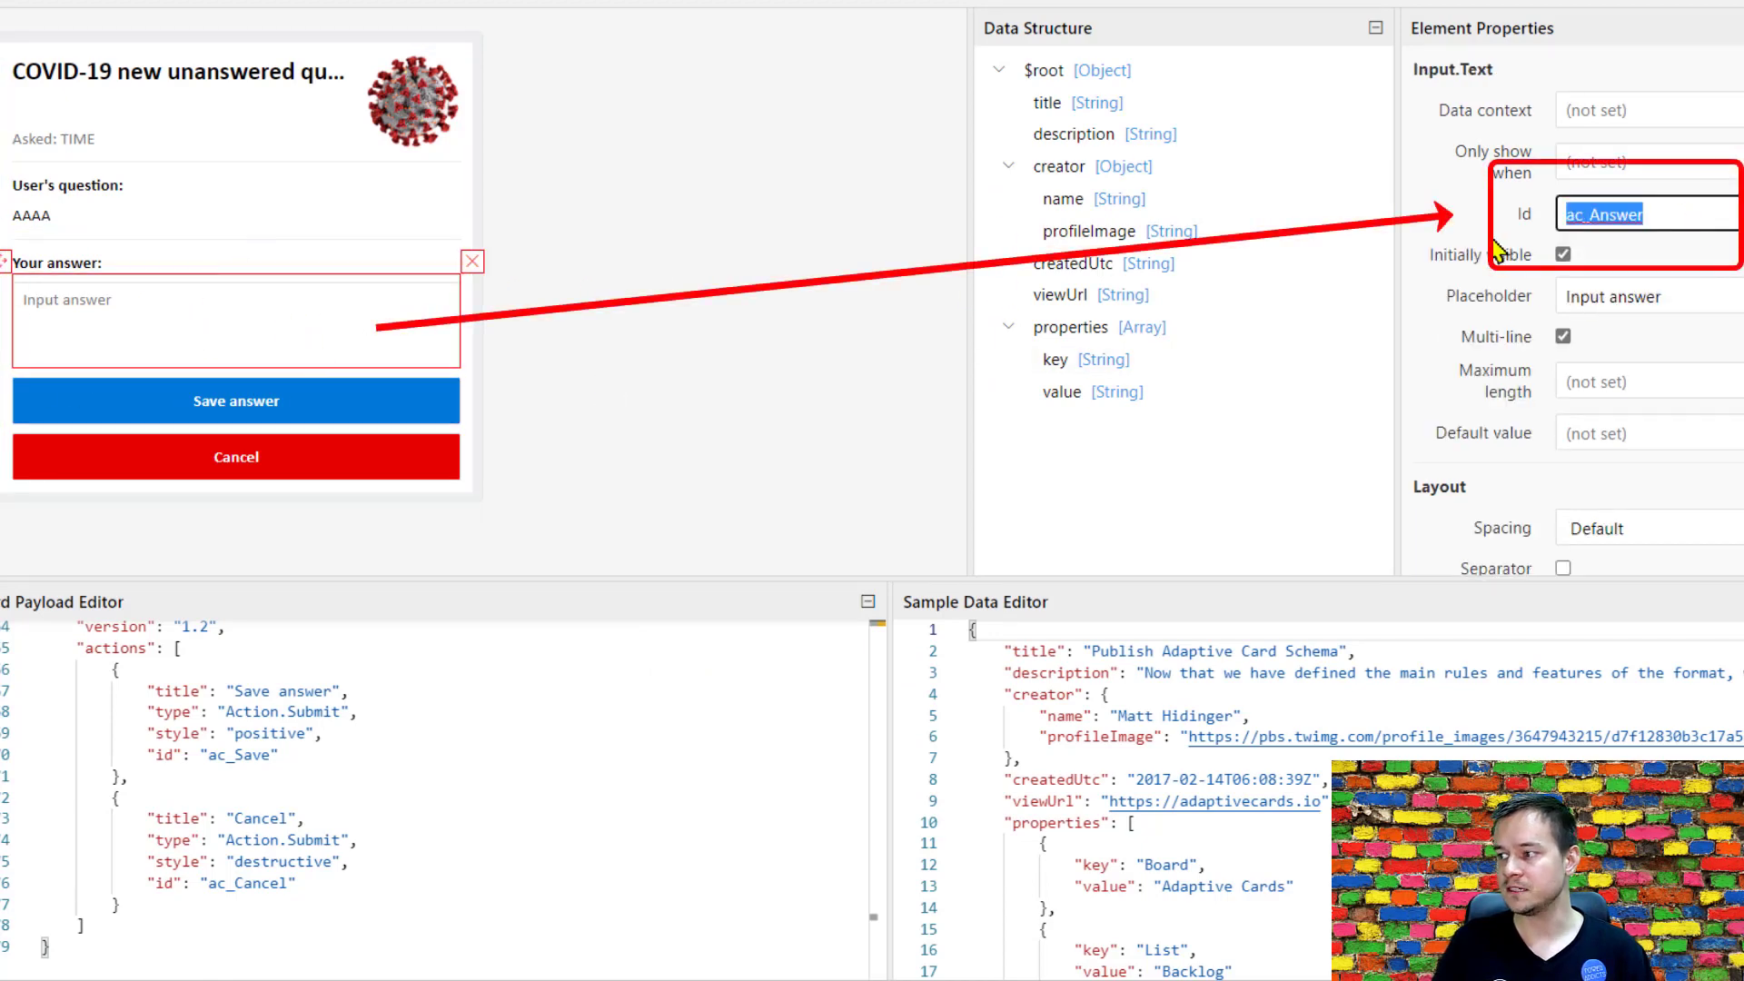
click(338, 401)
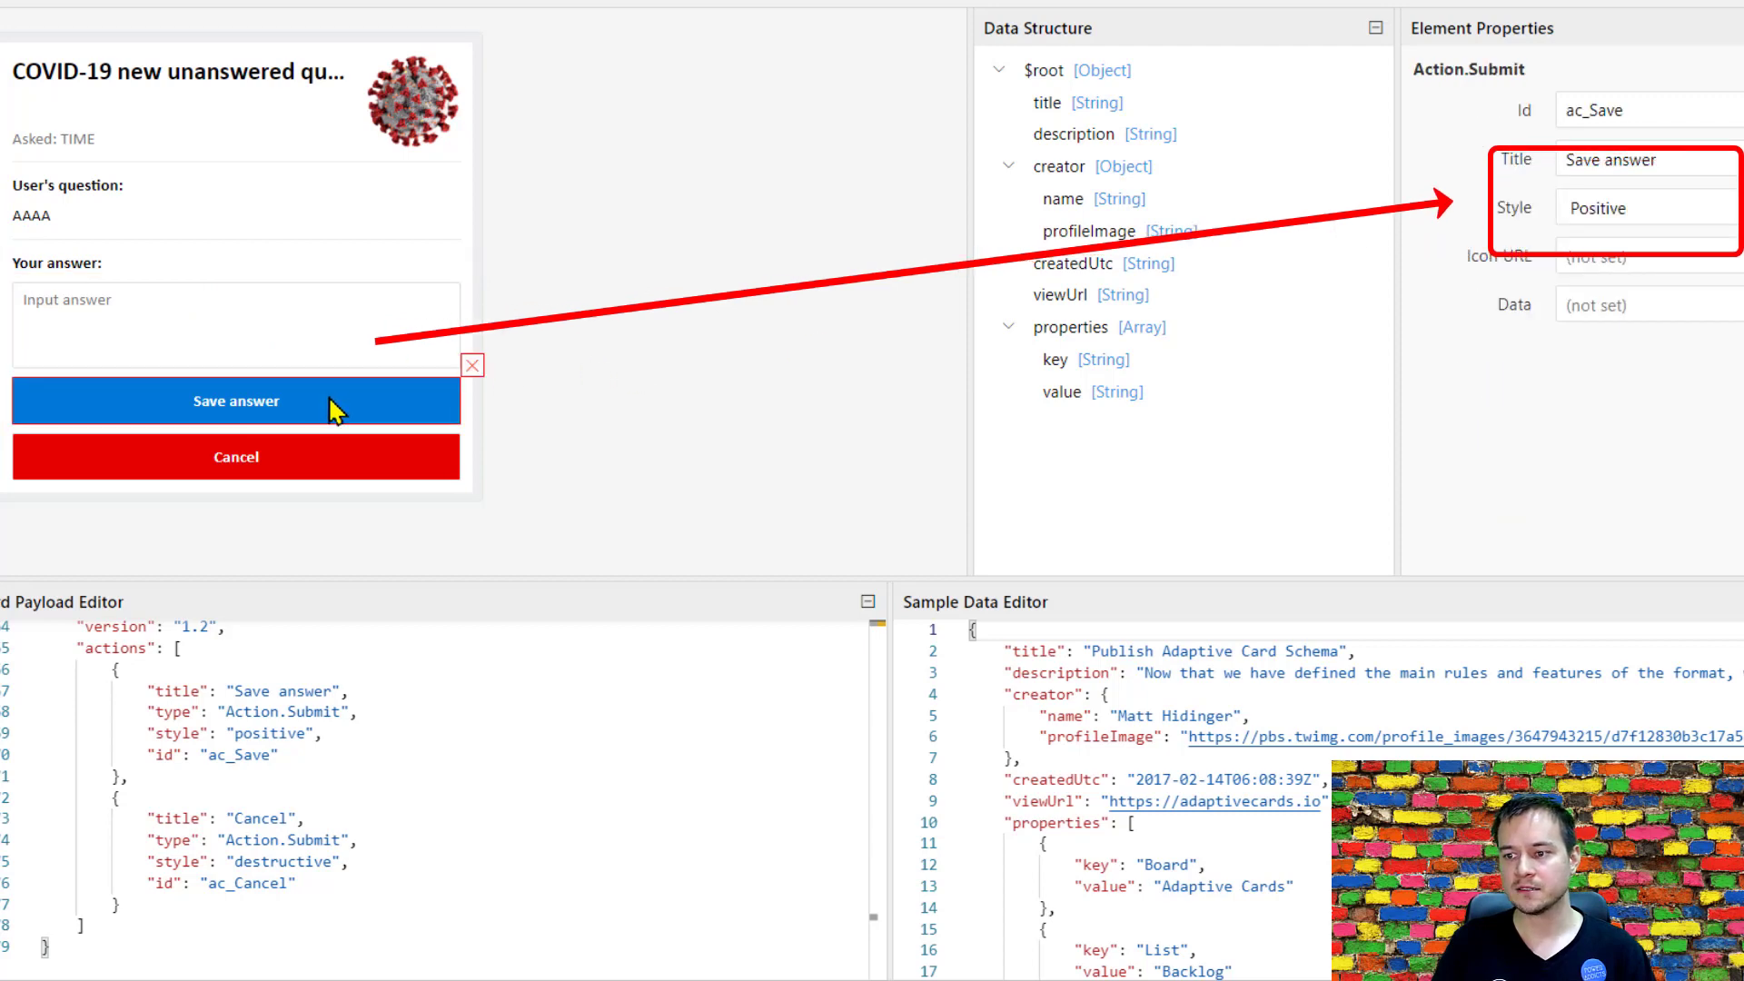
double_click(1626, 110)
click(440, 479)
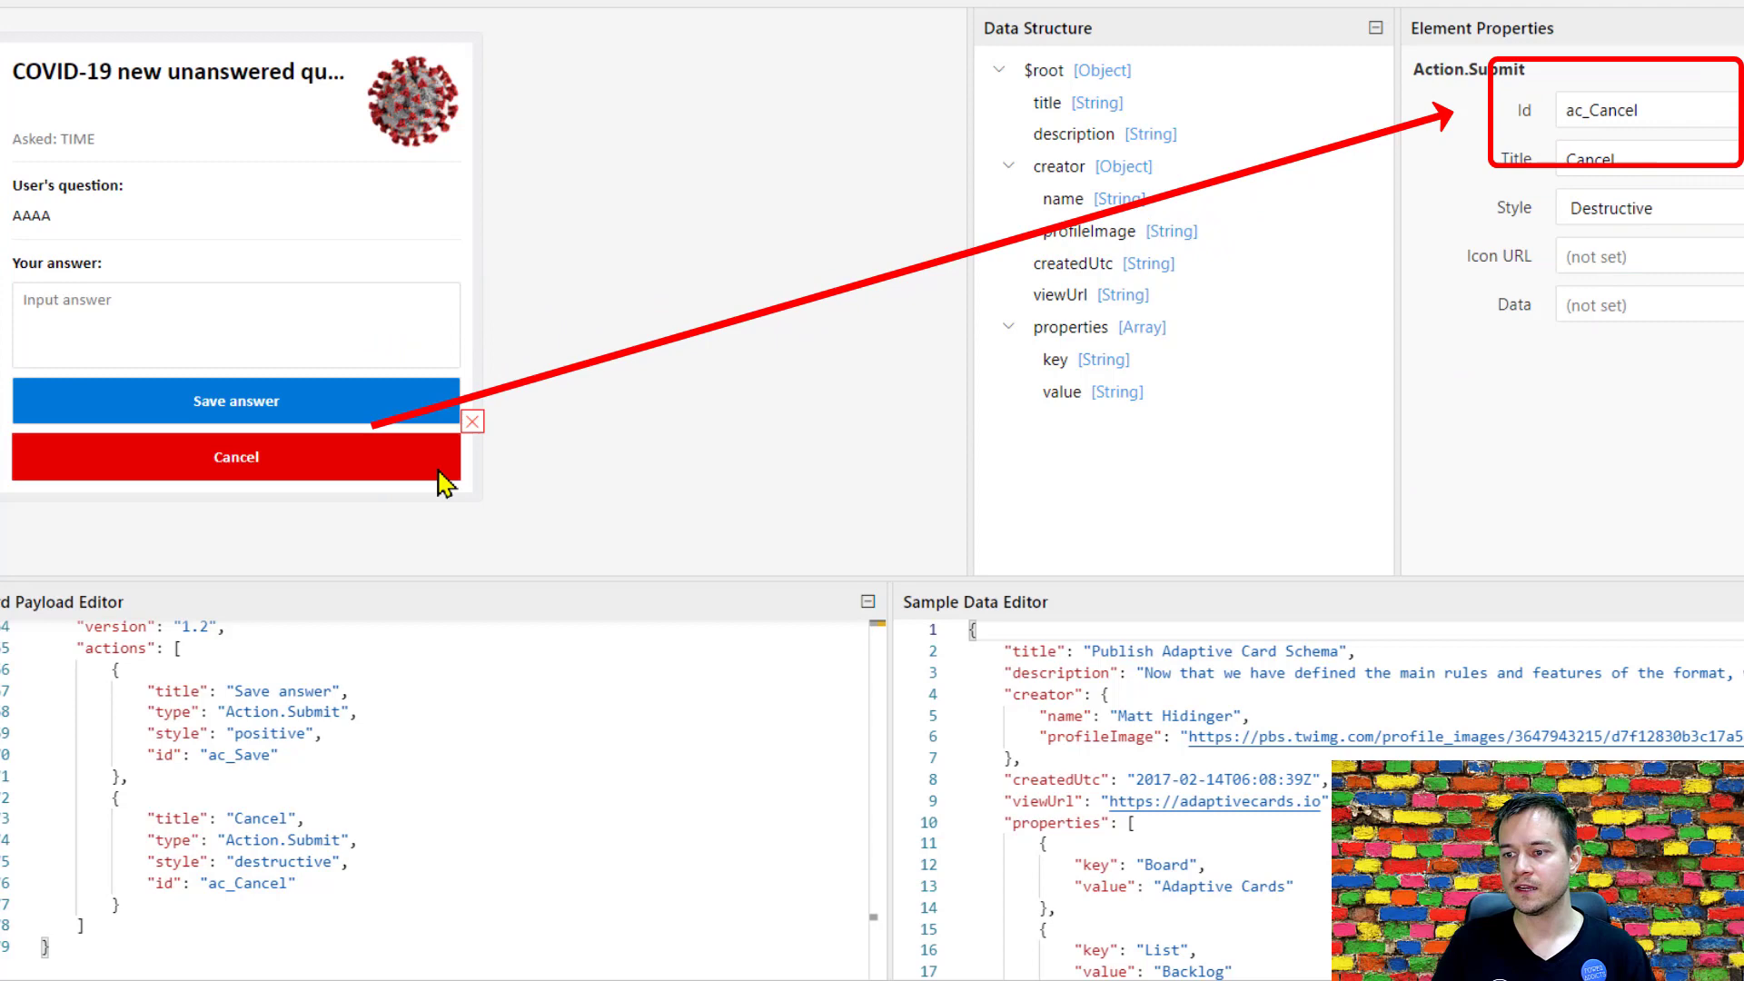
double_click(1655, 111)
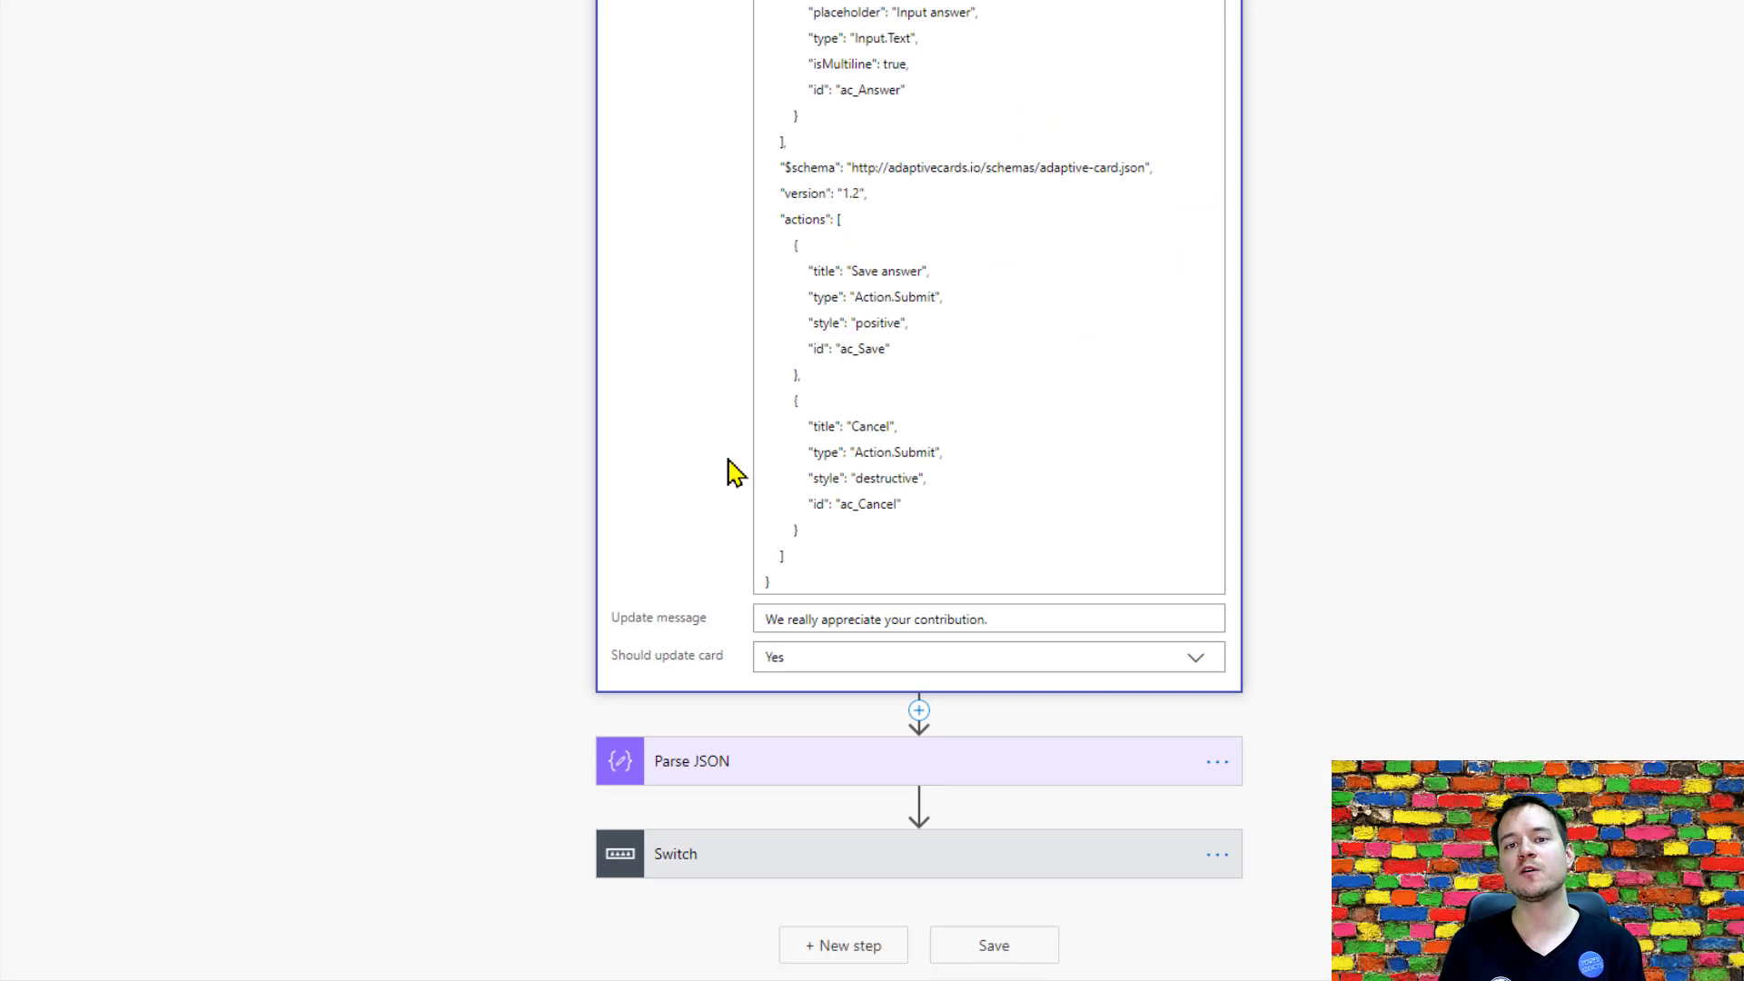
Expand Parse JSON, the Switch and its If answered and If cancelled cases to examine the content, schema and compared action Ids.
click(714, 780)
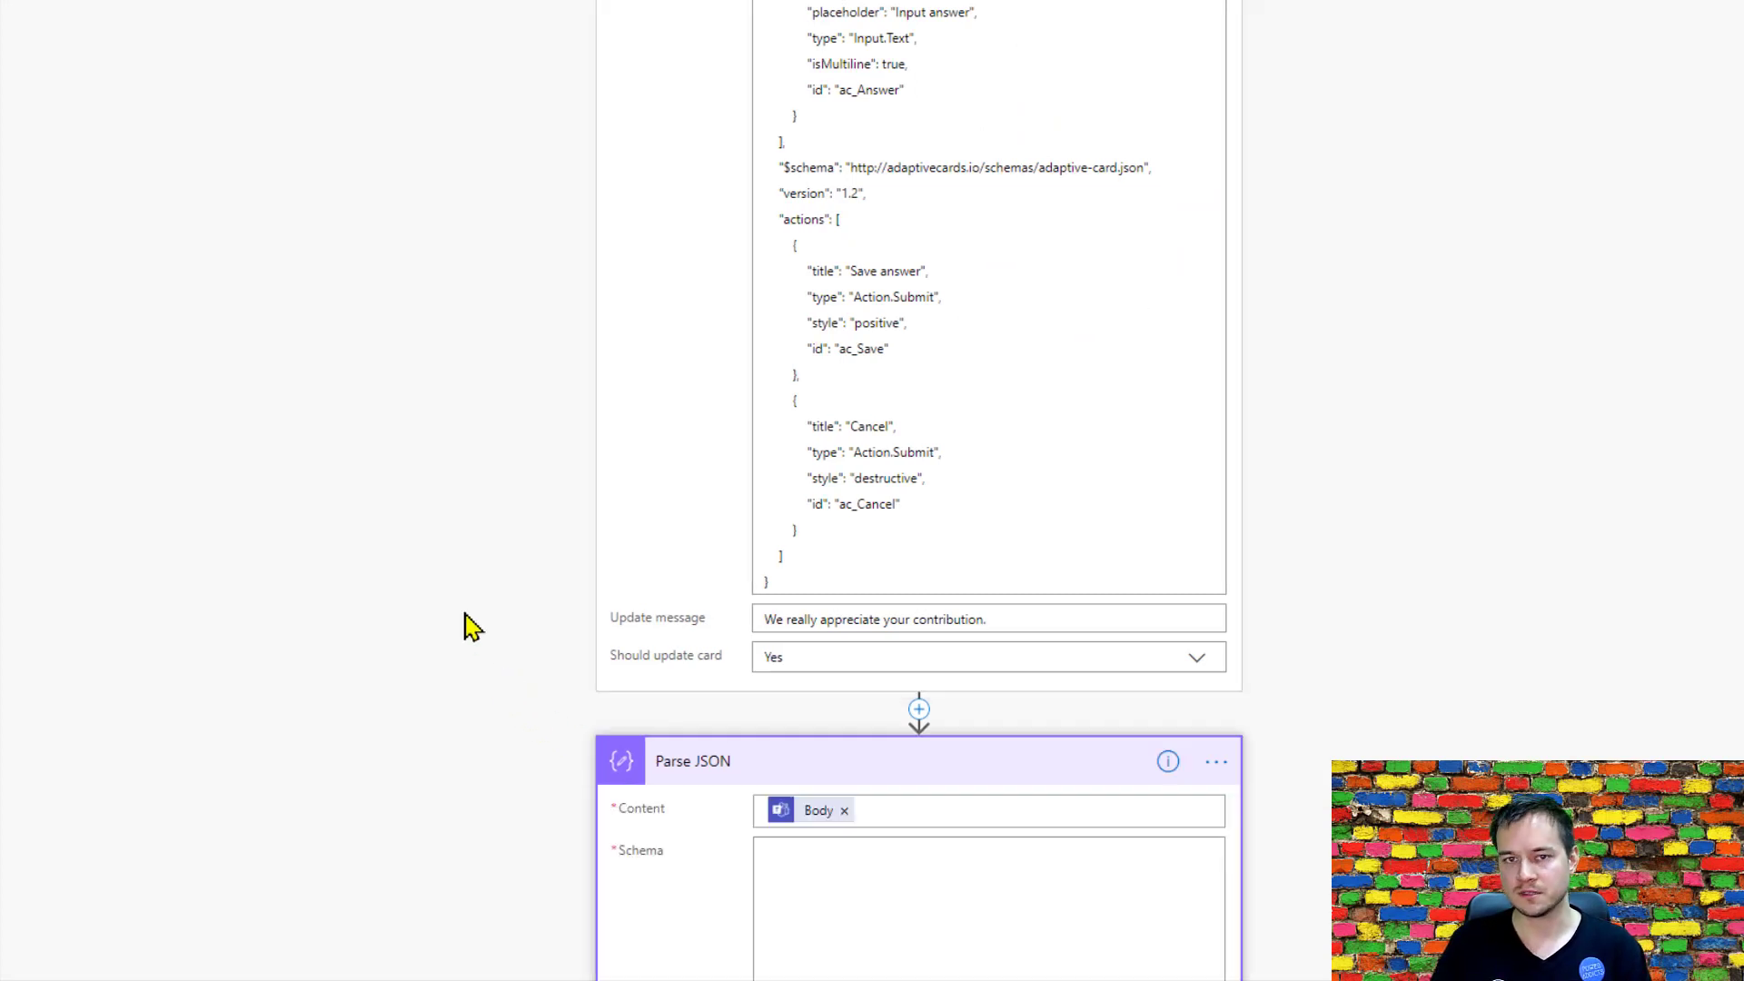
scroll(465, 620, down, 3)
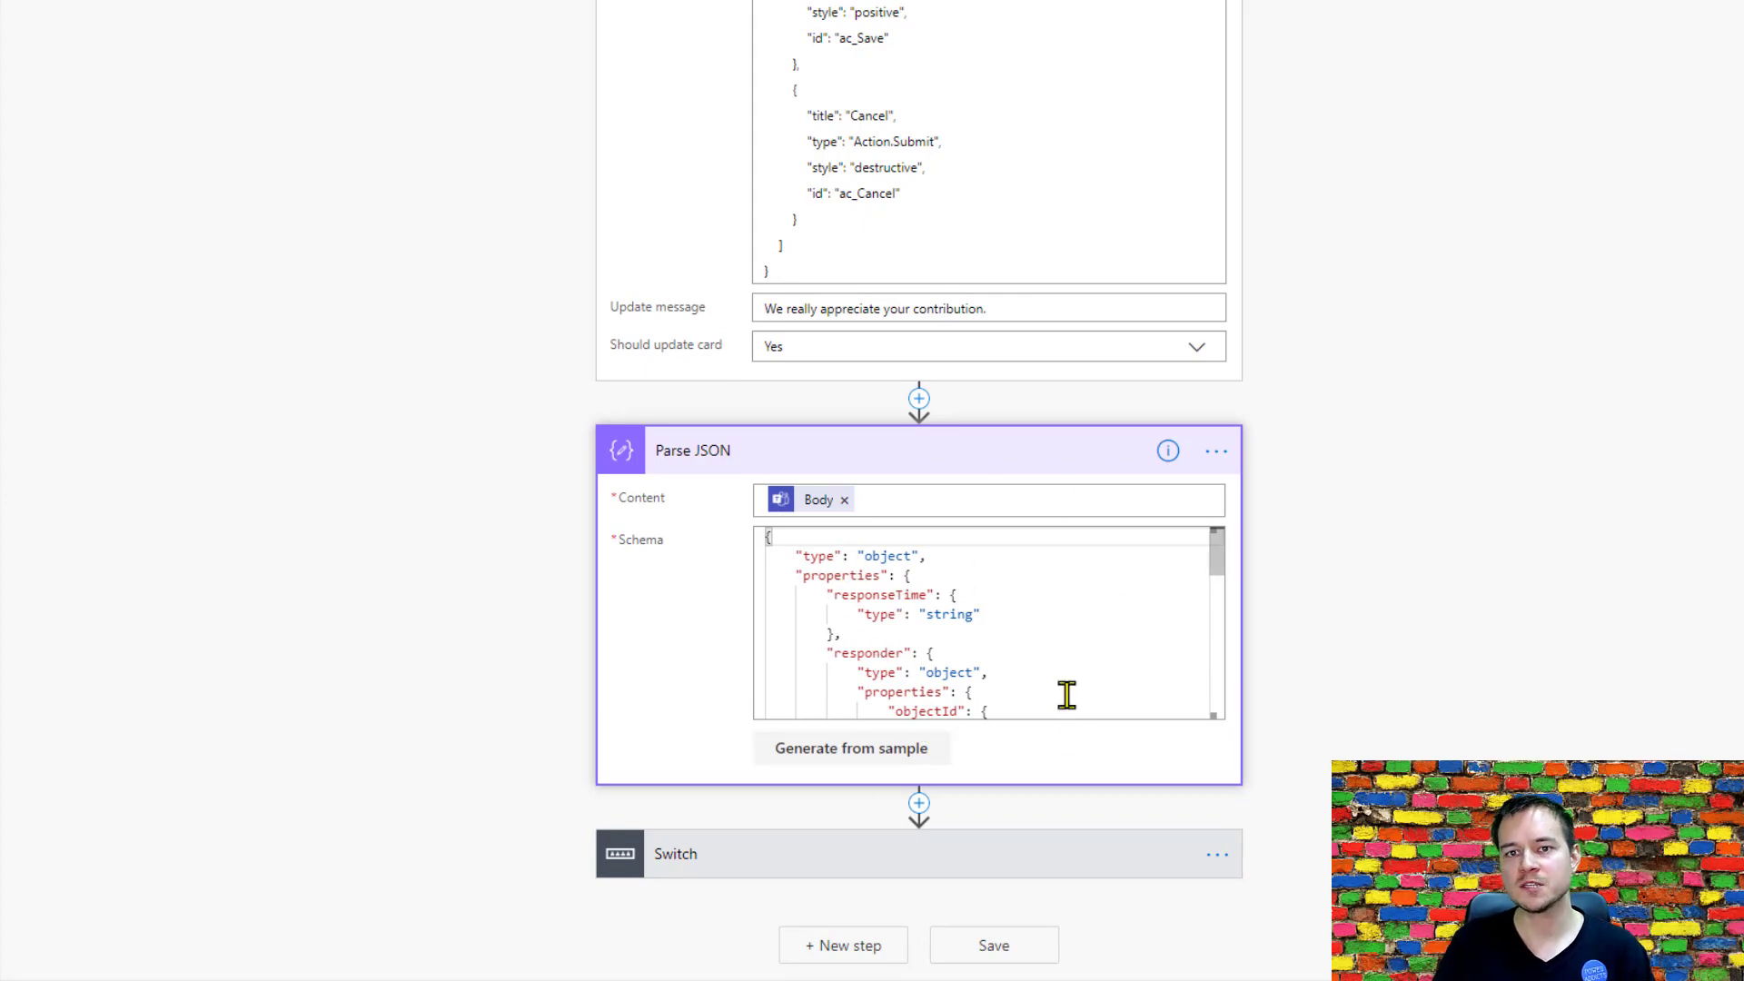
click(599, 804)
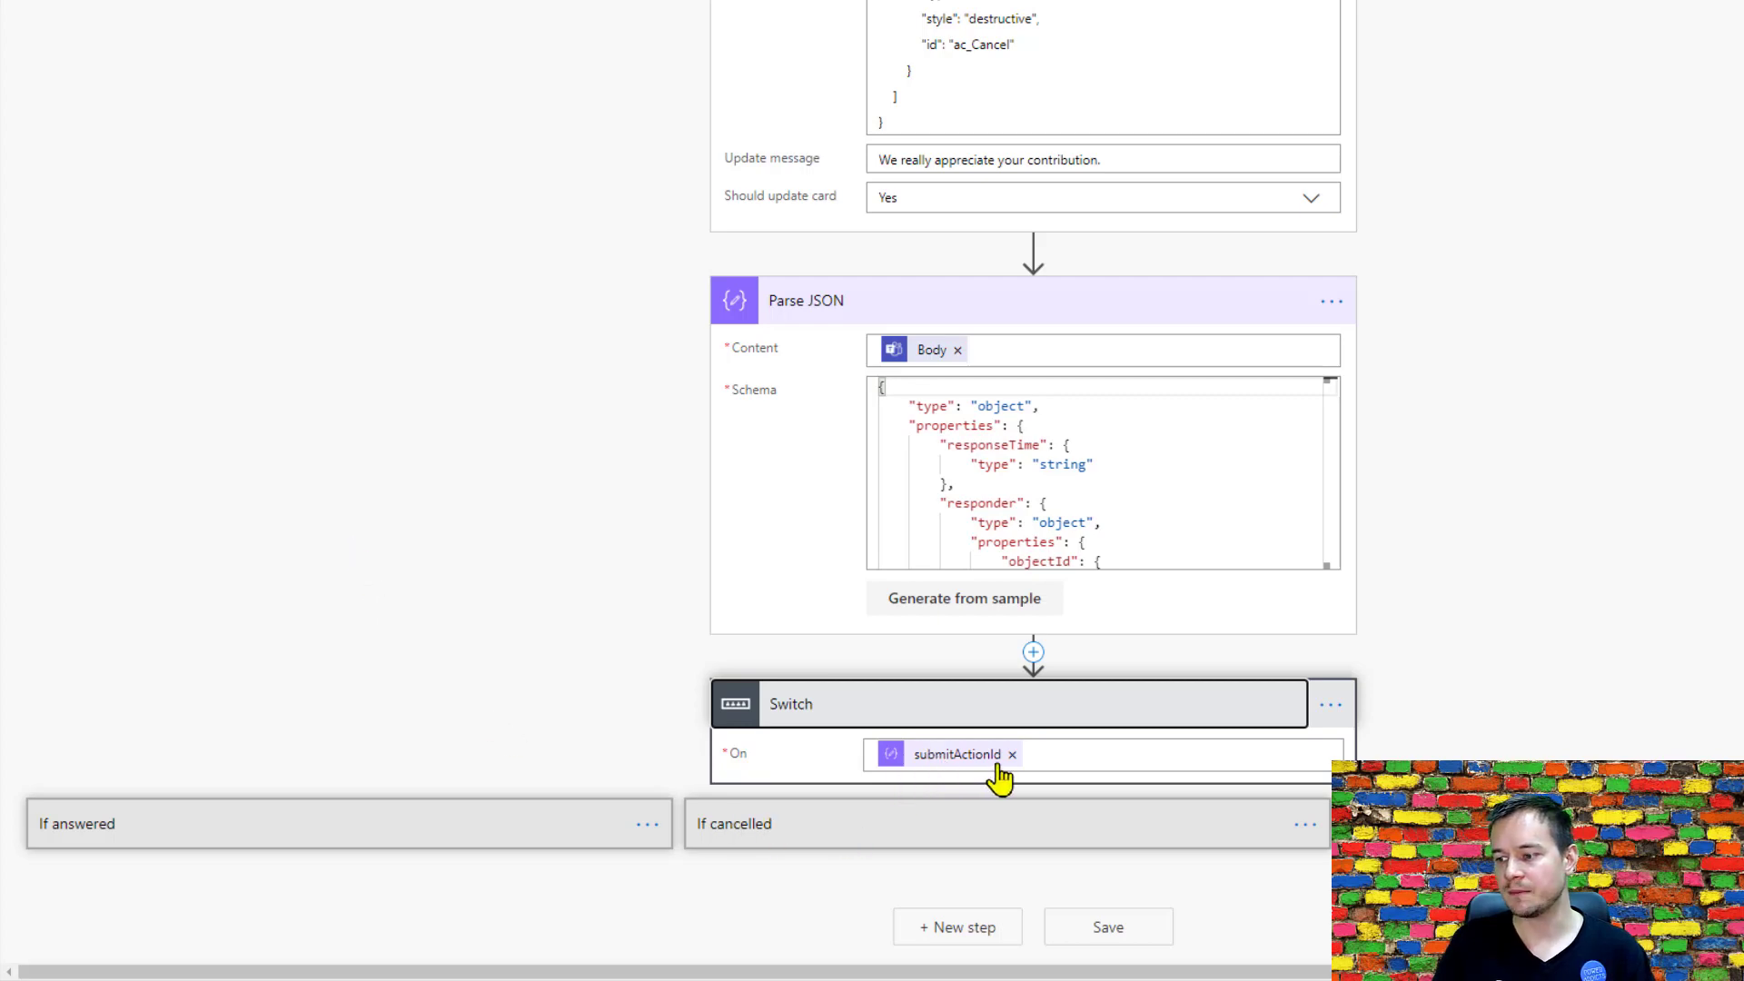
click(511, 822)
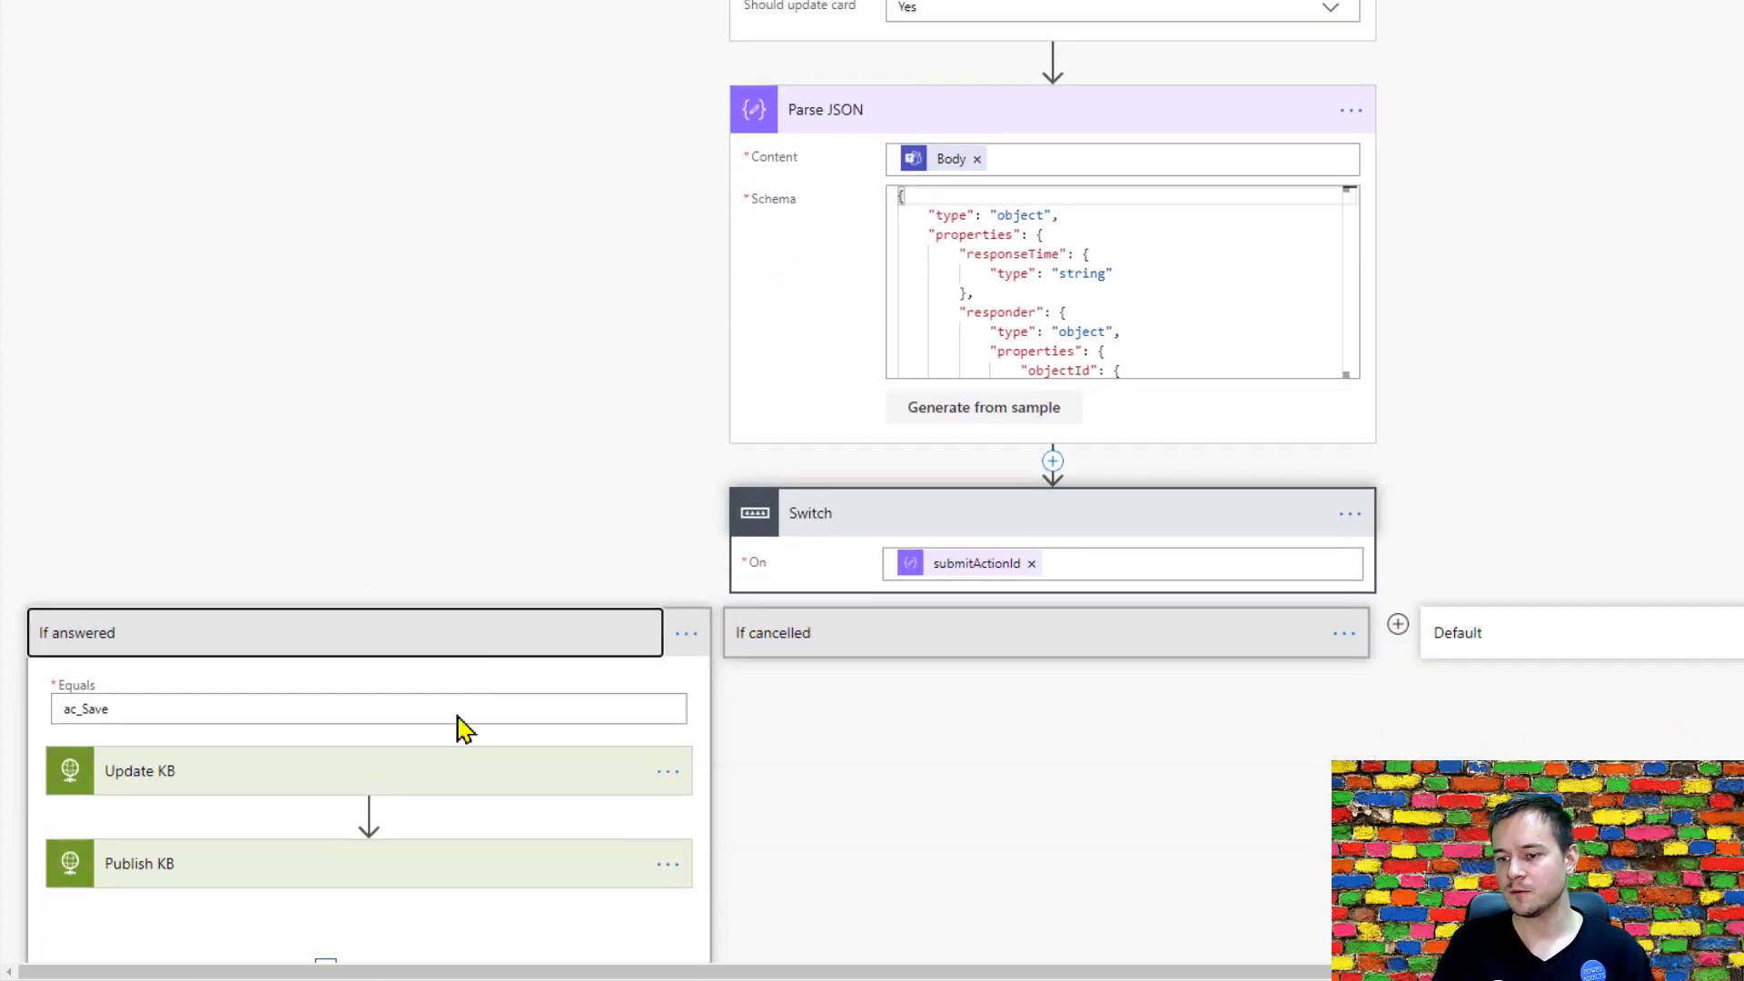
click(934, 551)
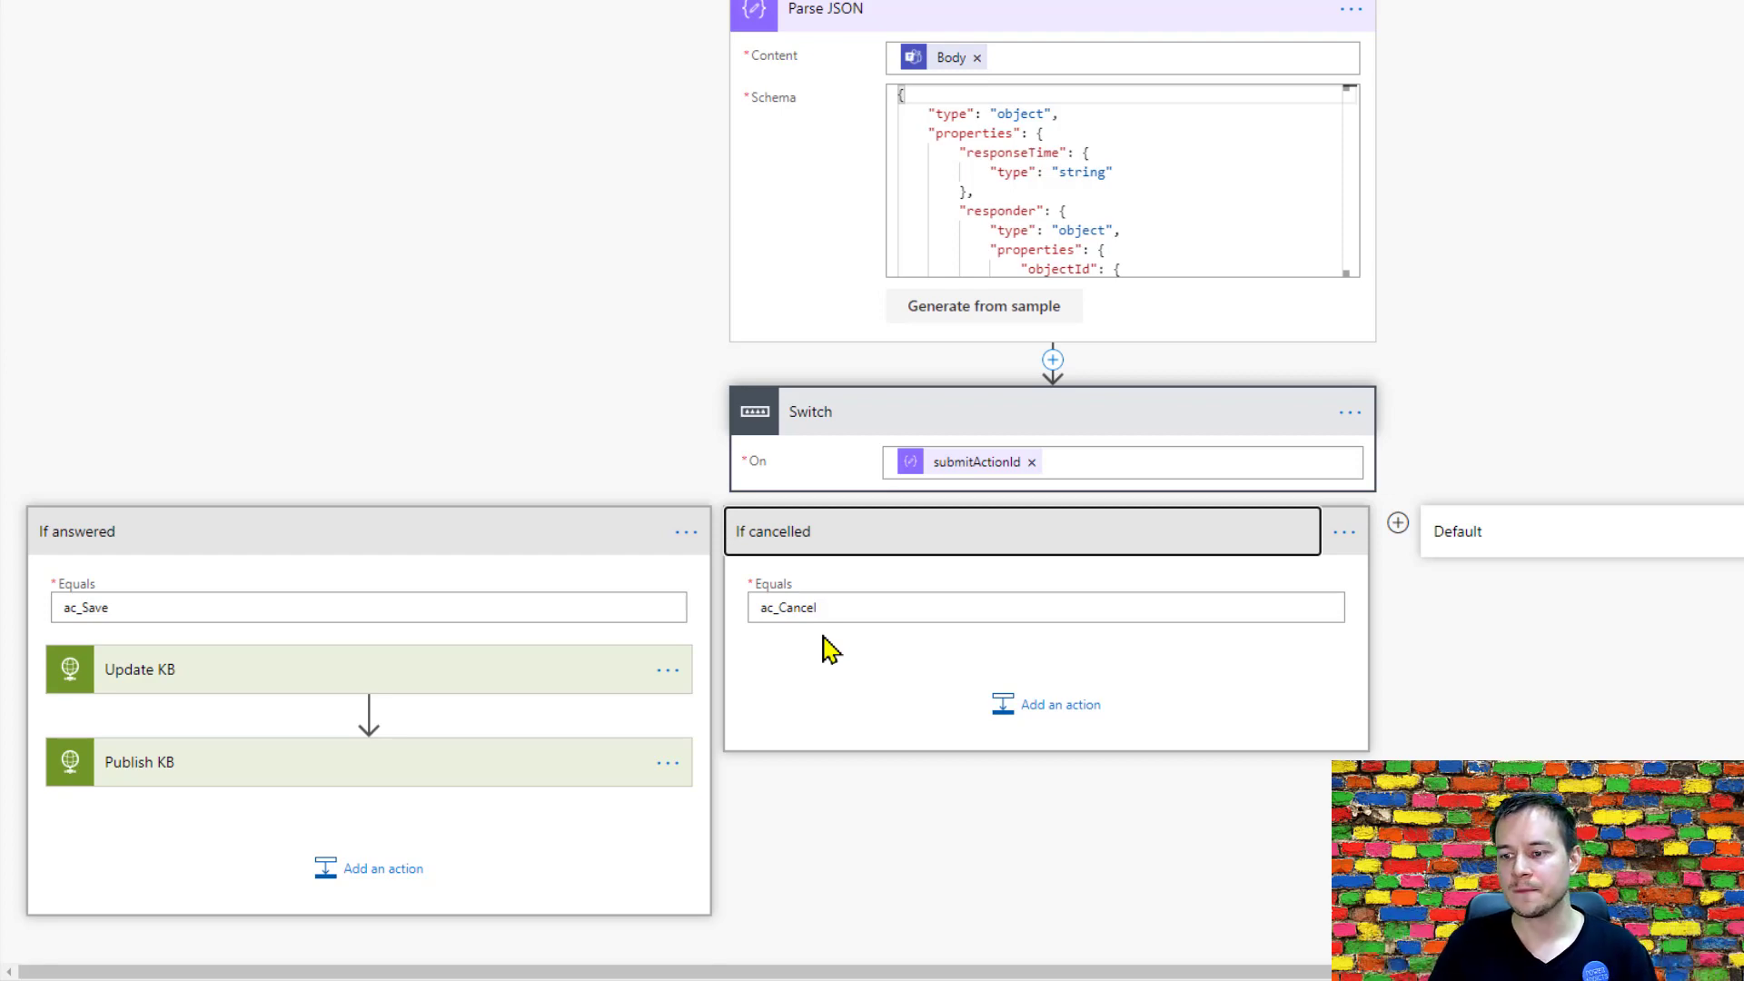
Expand the Update KB action in the If answered case and examine its method, URI, headers, queries and body.
click(293, 687)
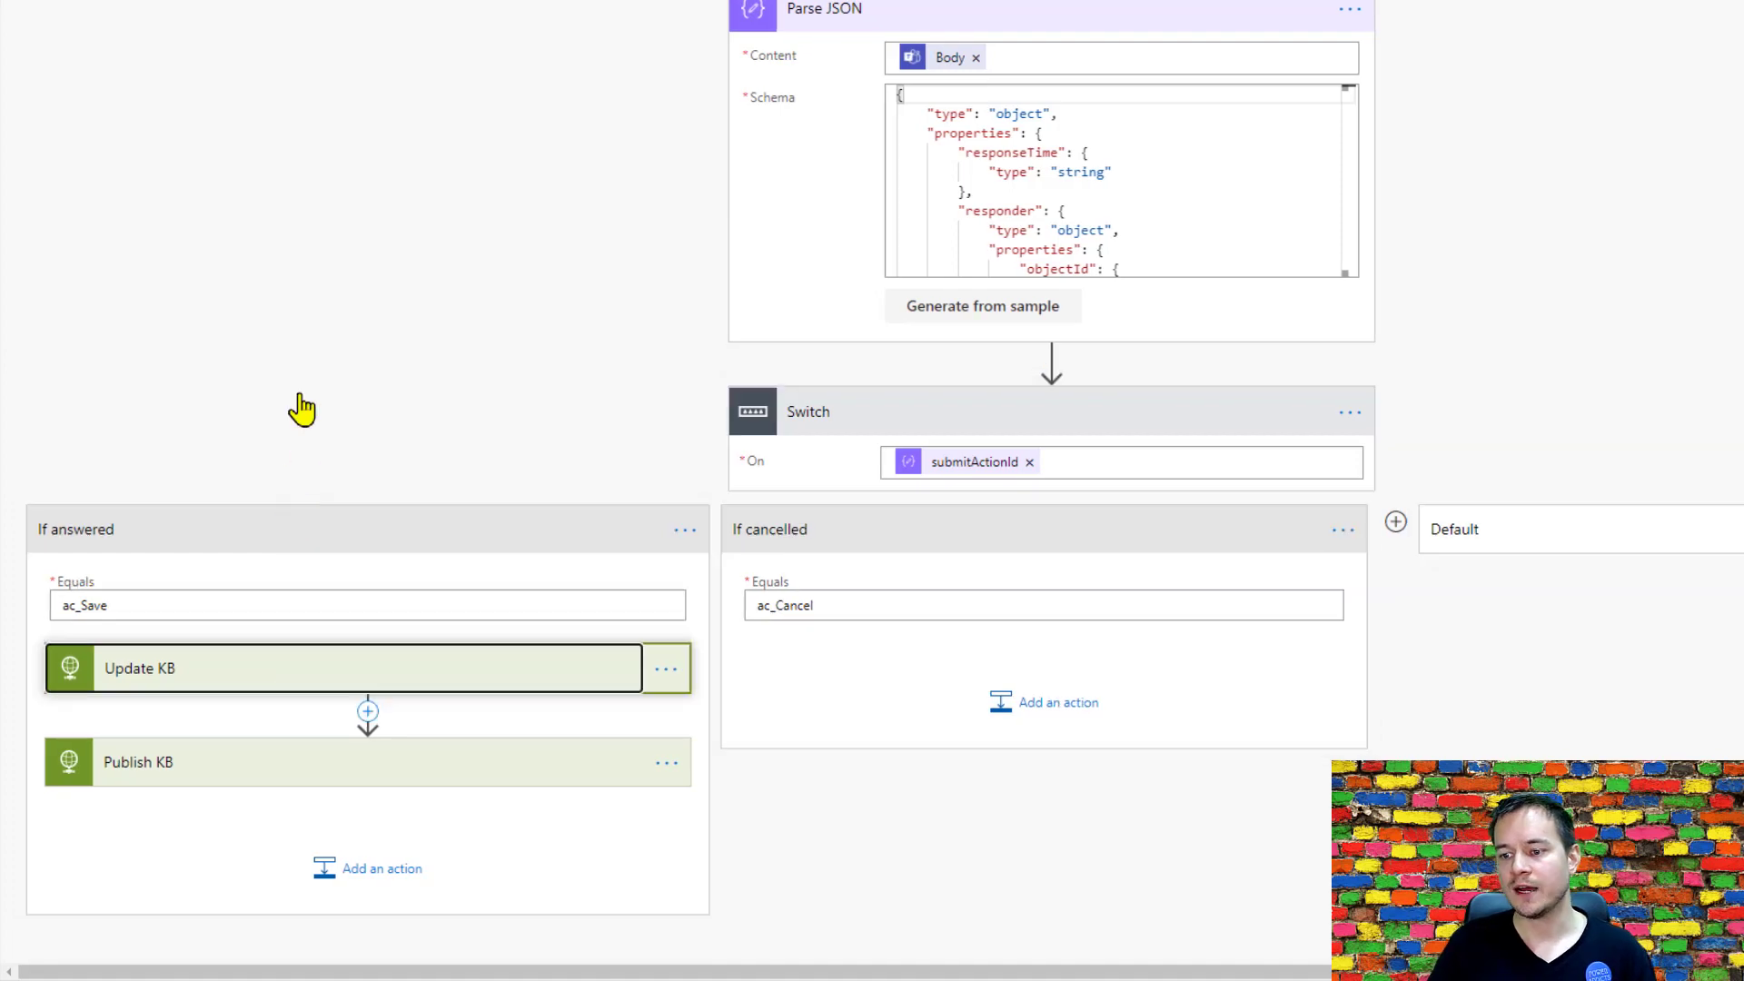
scroll(300, 408, down, 7)
scroll(300, 414, down, 2)
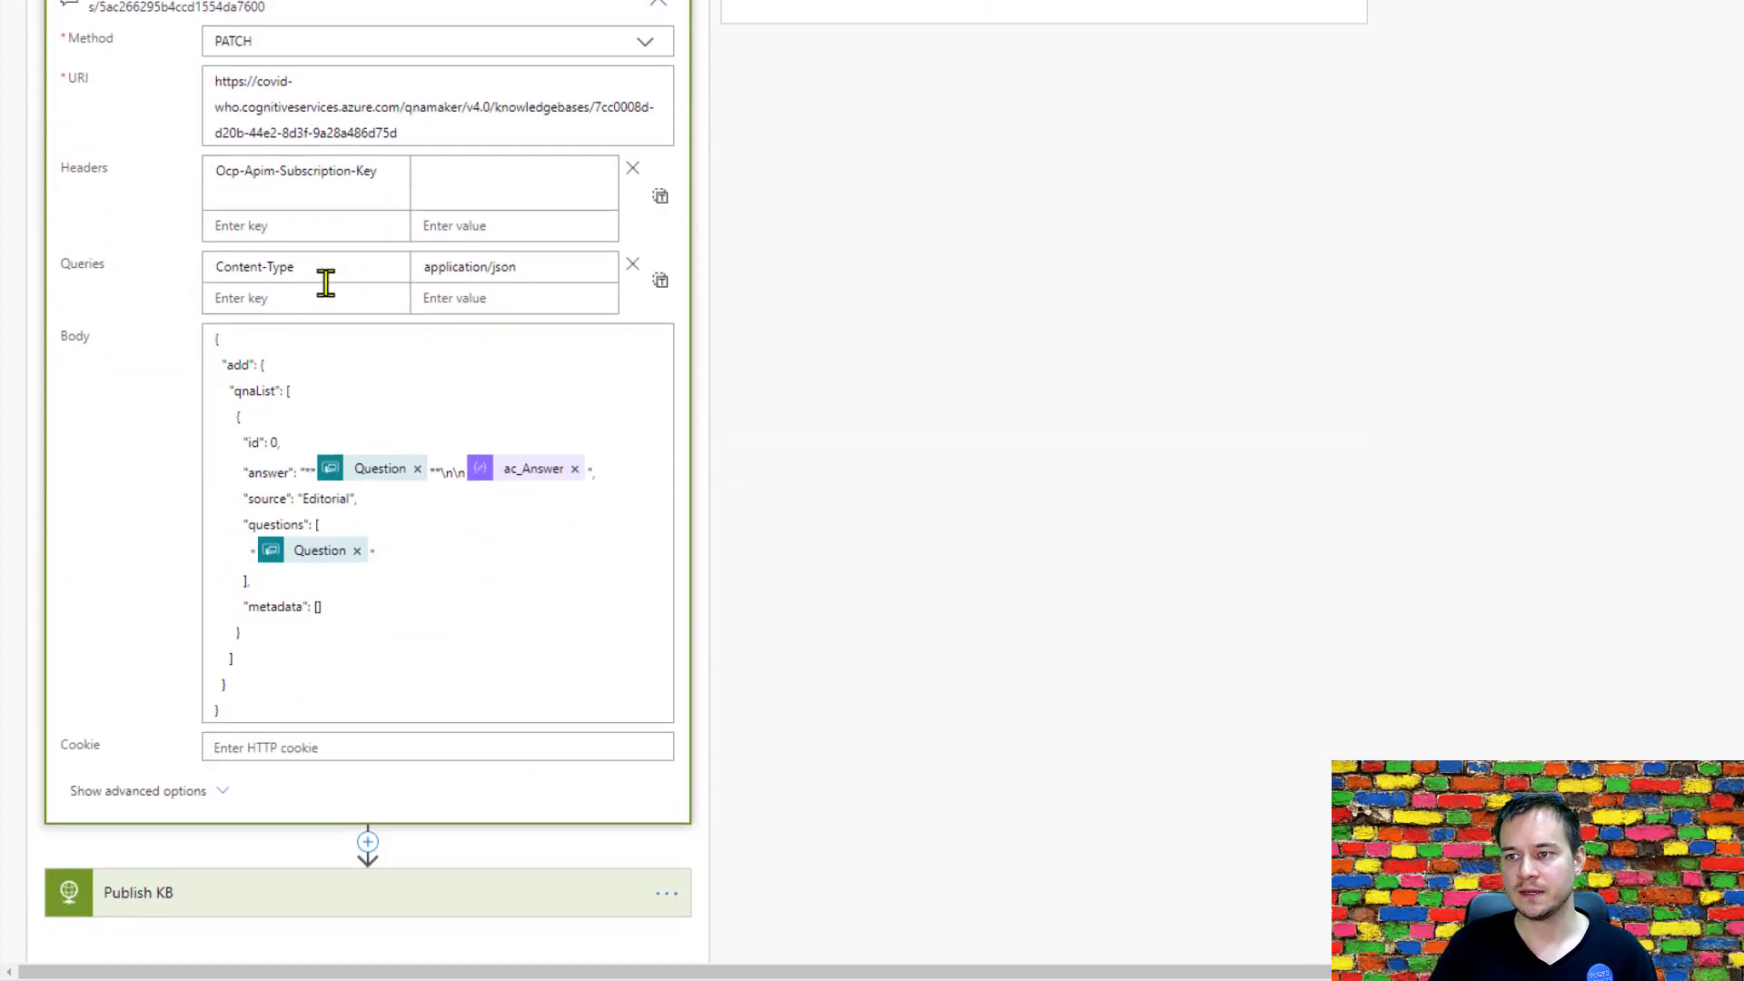
scroll(332, 291, up, 3)
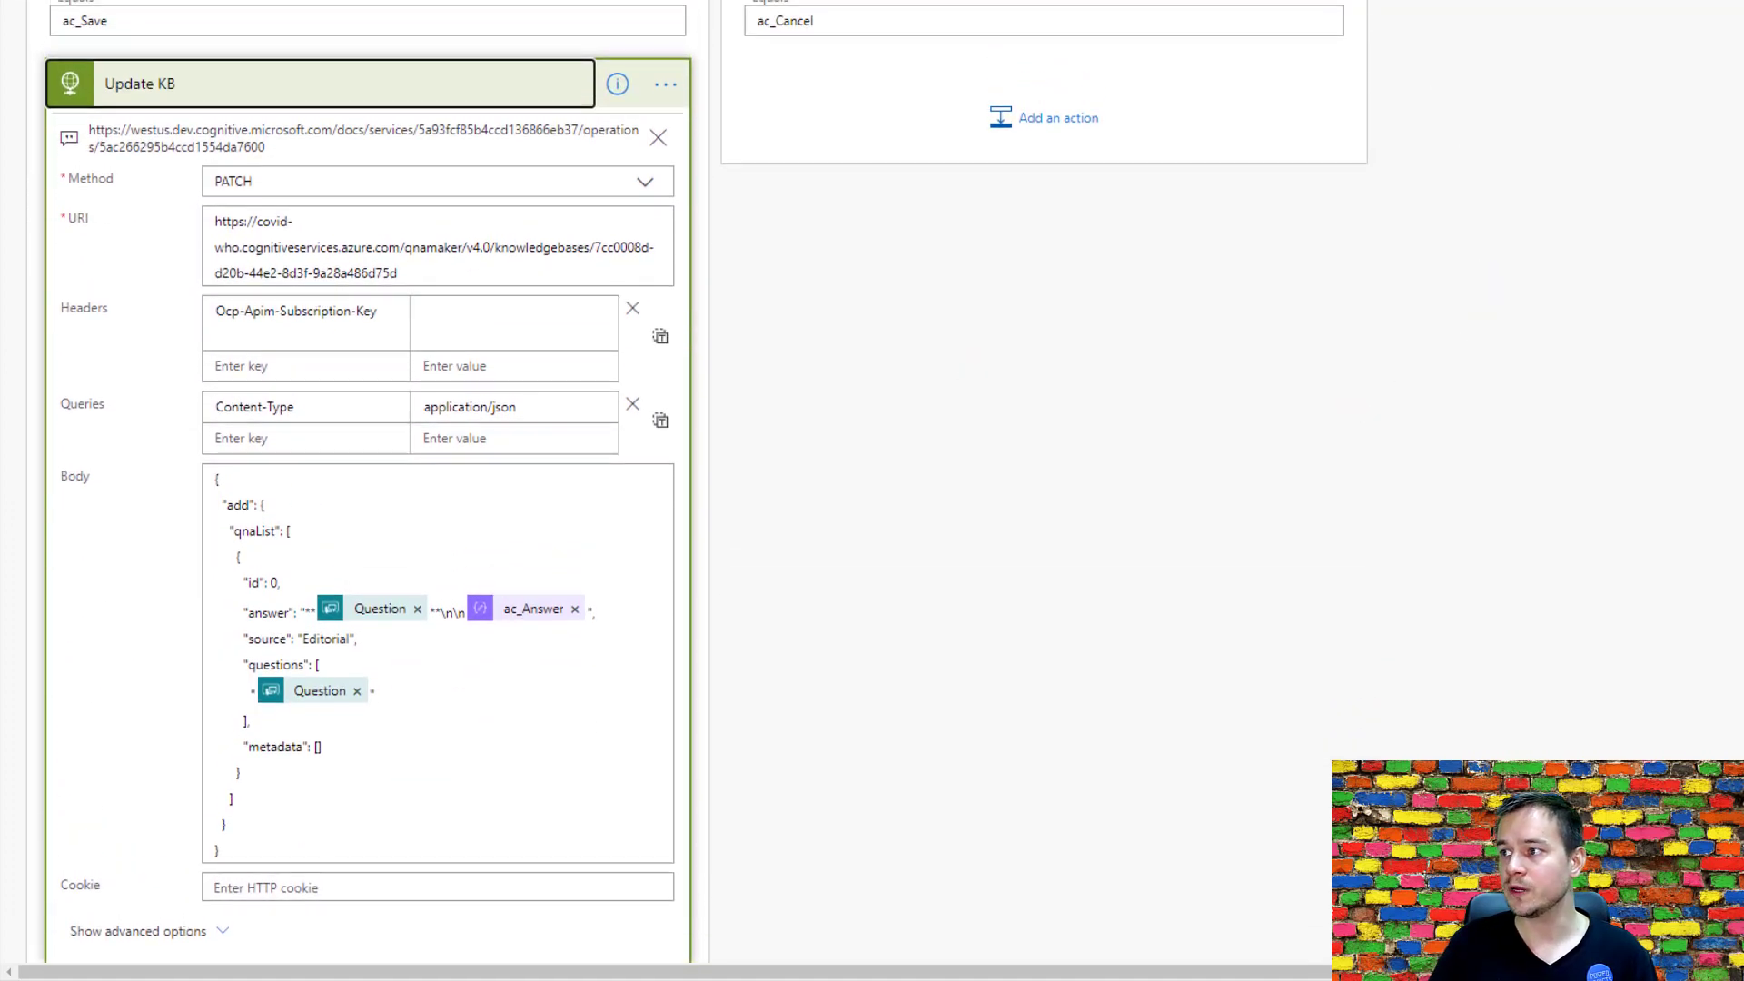
Check the Update Knowledgebase request in the QnA Maker V4.0 API reference, and return to the flow to review the Update KB body.
click(1166, 14)
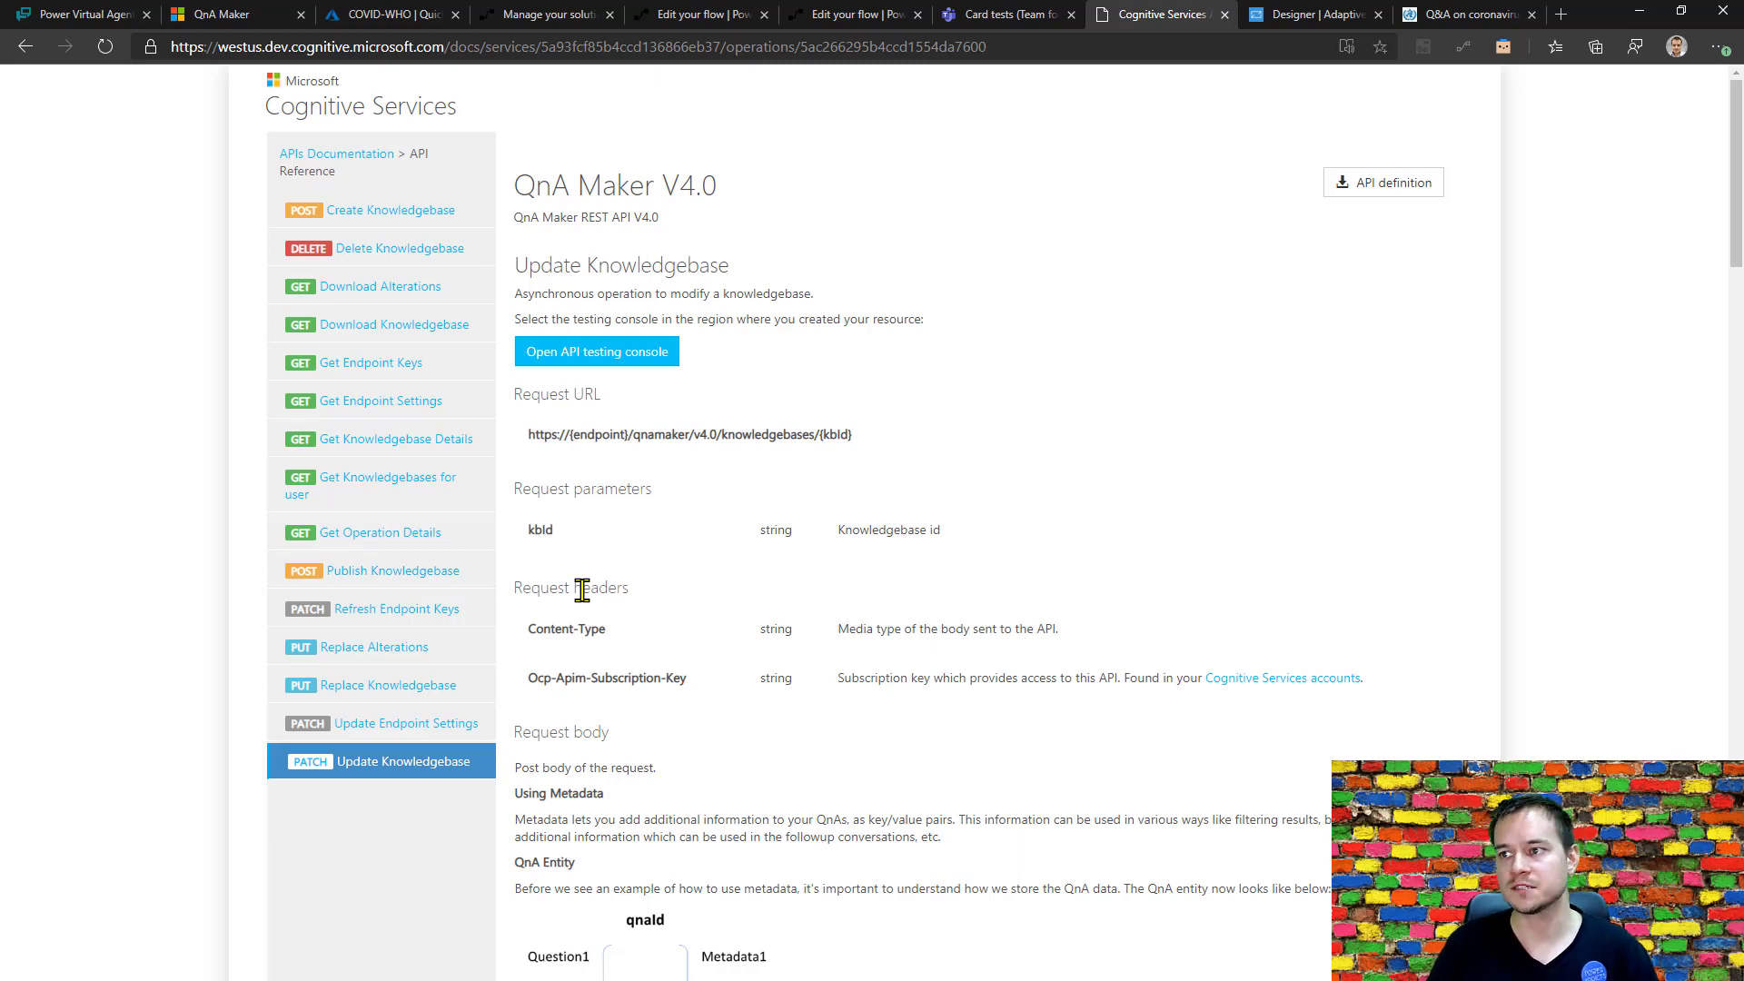
click(695, 14)
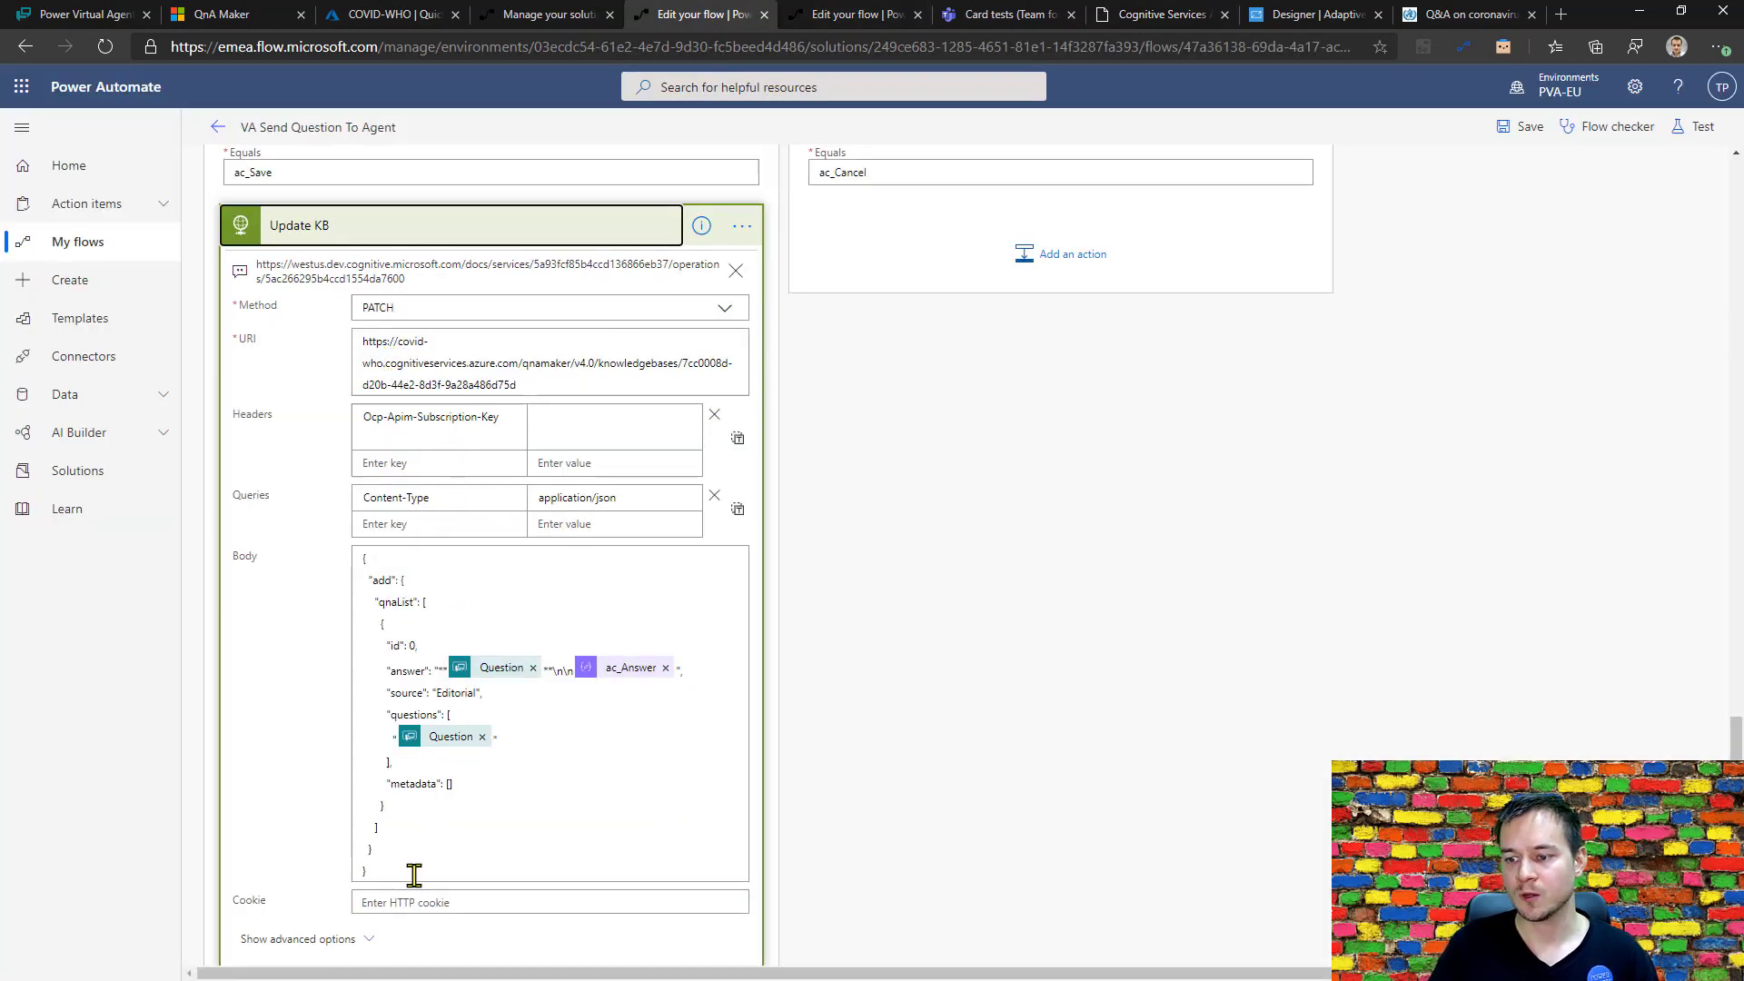
drag(415, 874, 364, 643)
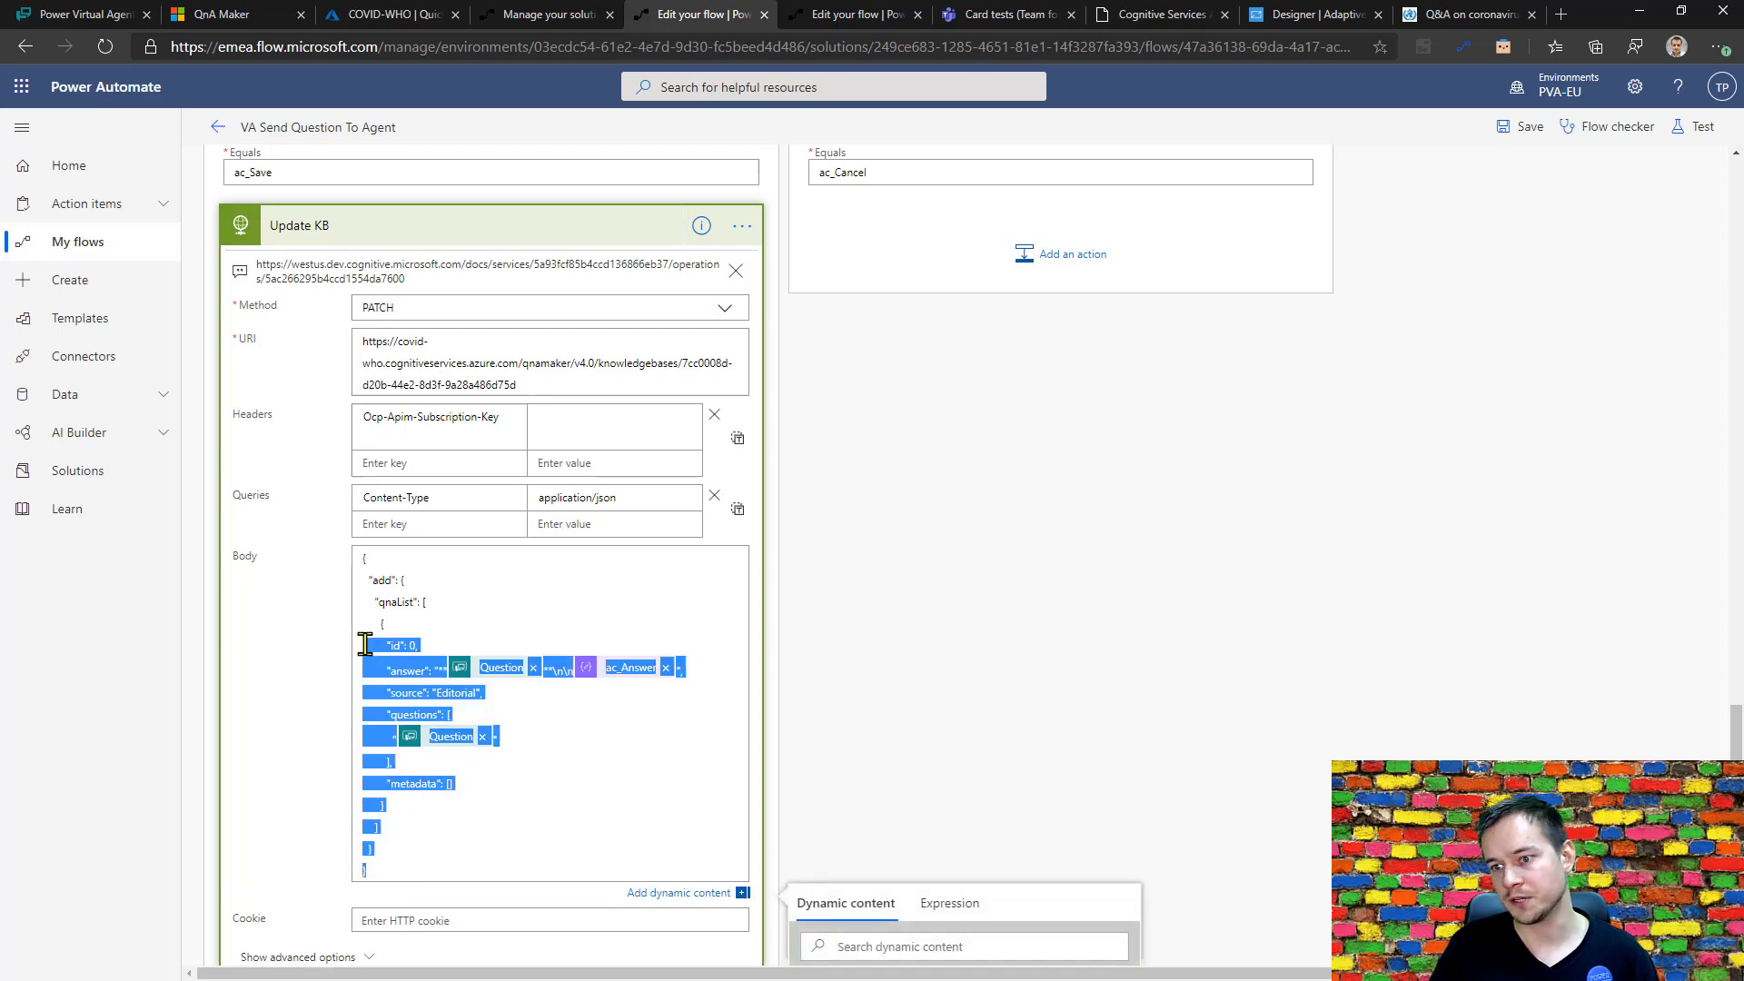
click(498, 618)
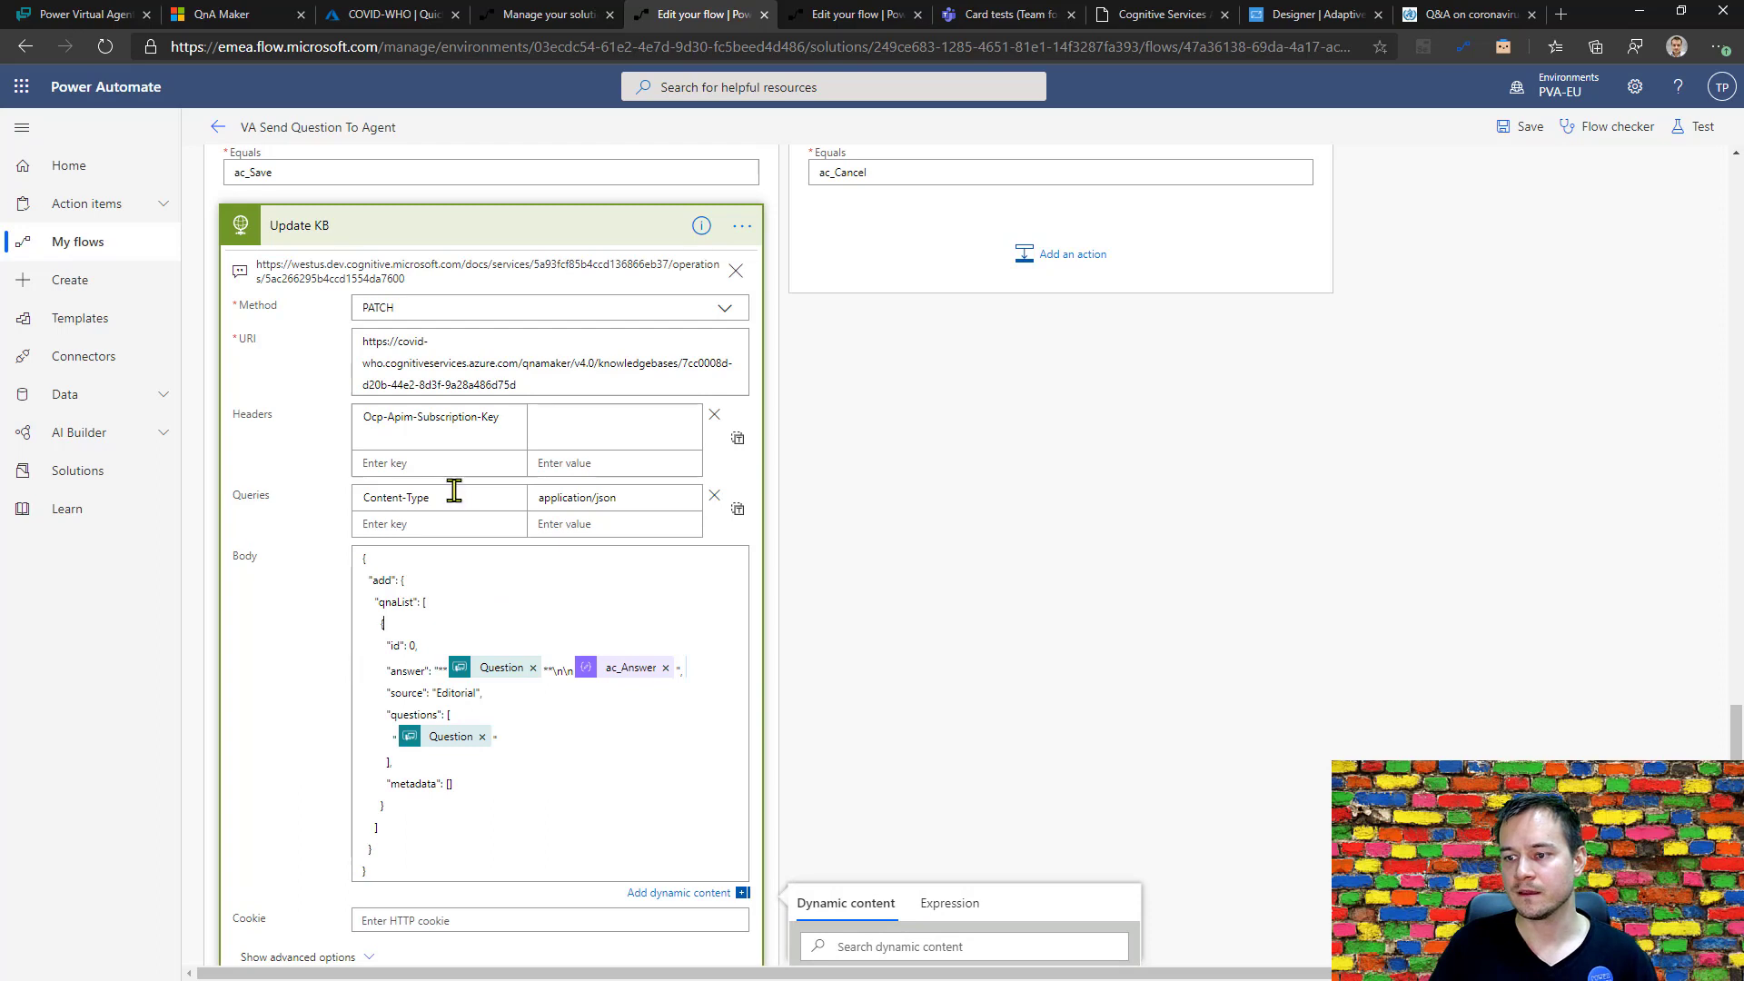
Move the Content-Type entry with value application/json from the queries to the headers of the Update KB action.
drag(454, 491, 314, 505)
key(ctrl+c)
key(BackSpace)
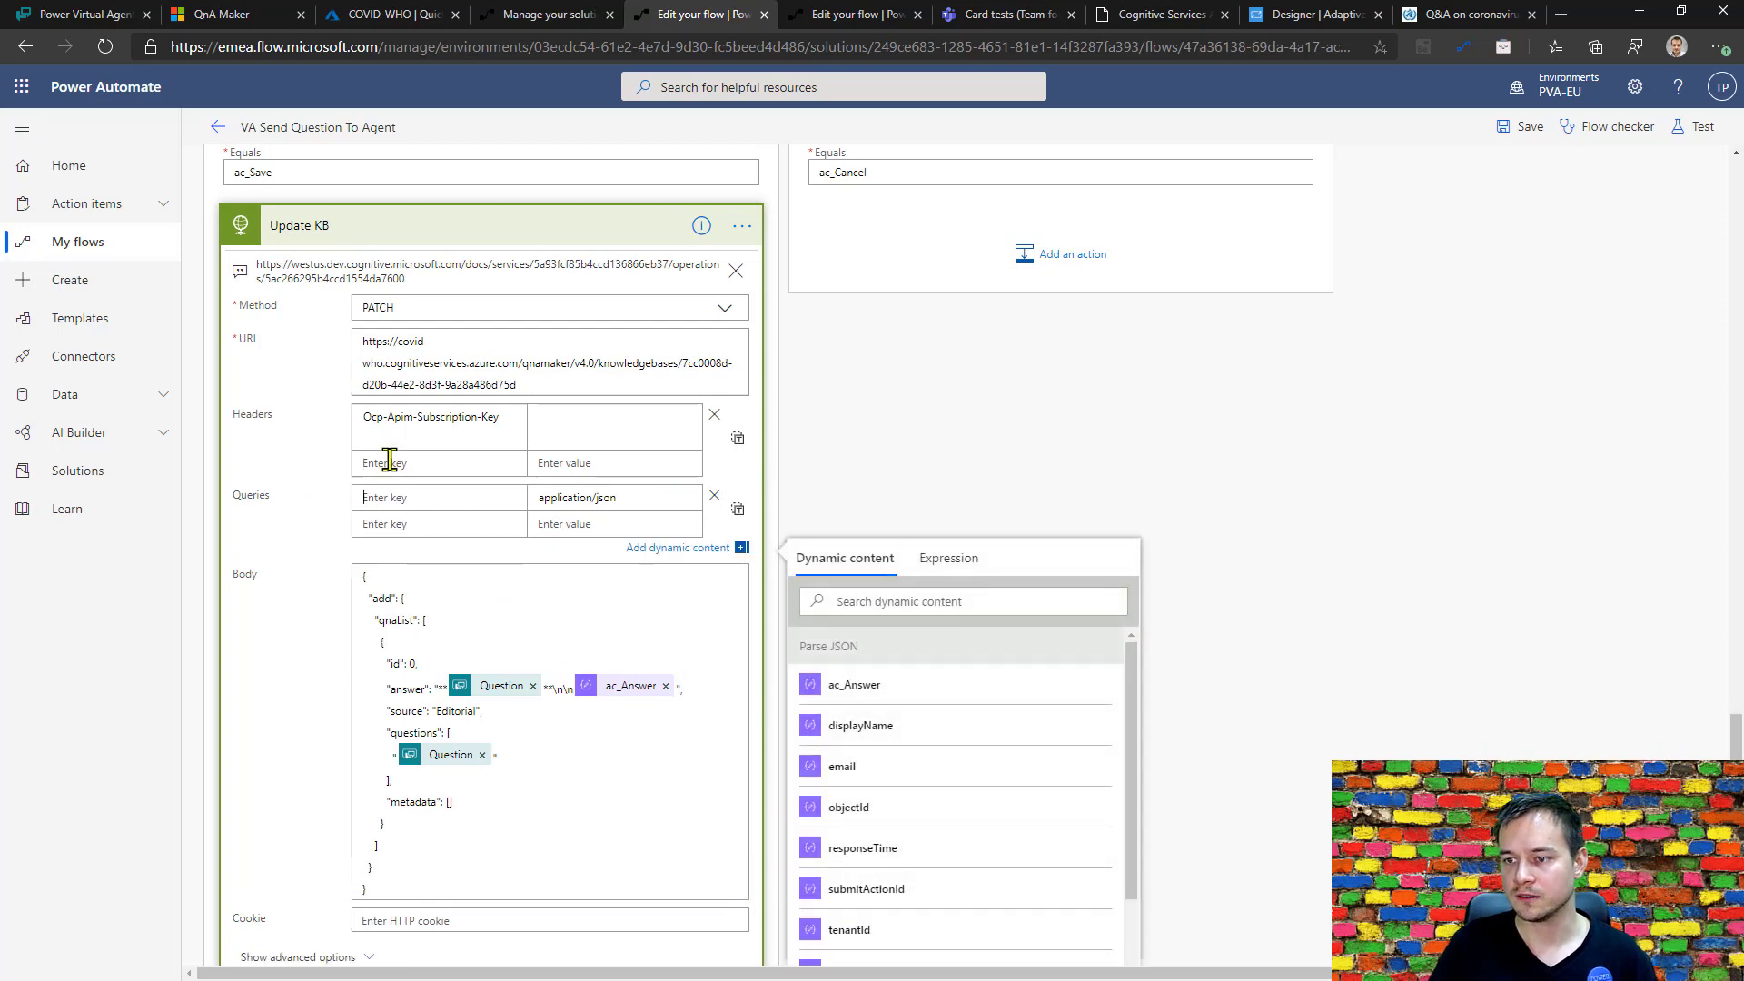
key(ctrl+z)
click(416, 461)
key(ctrl+v)
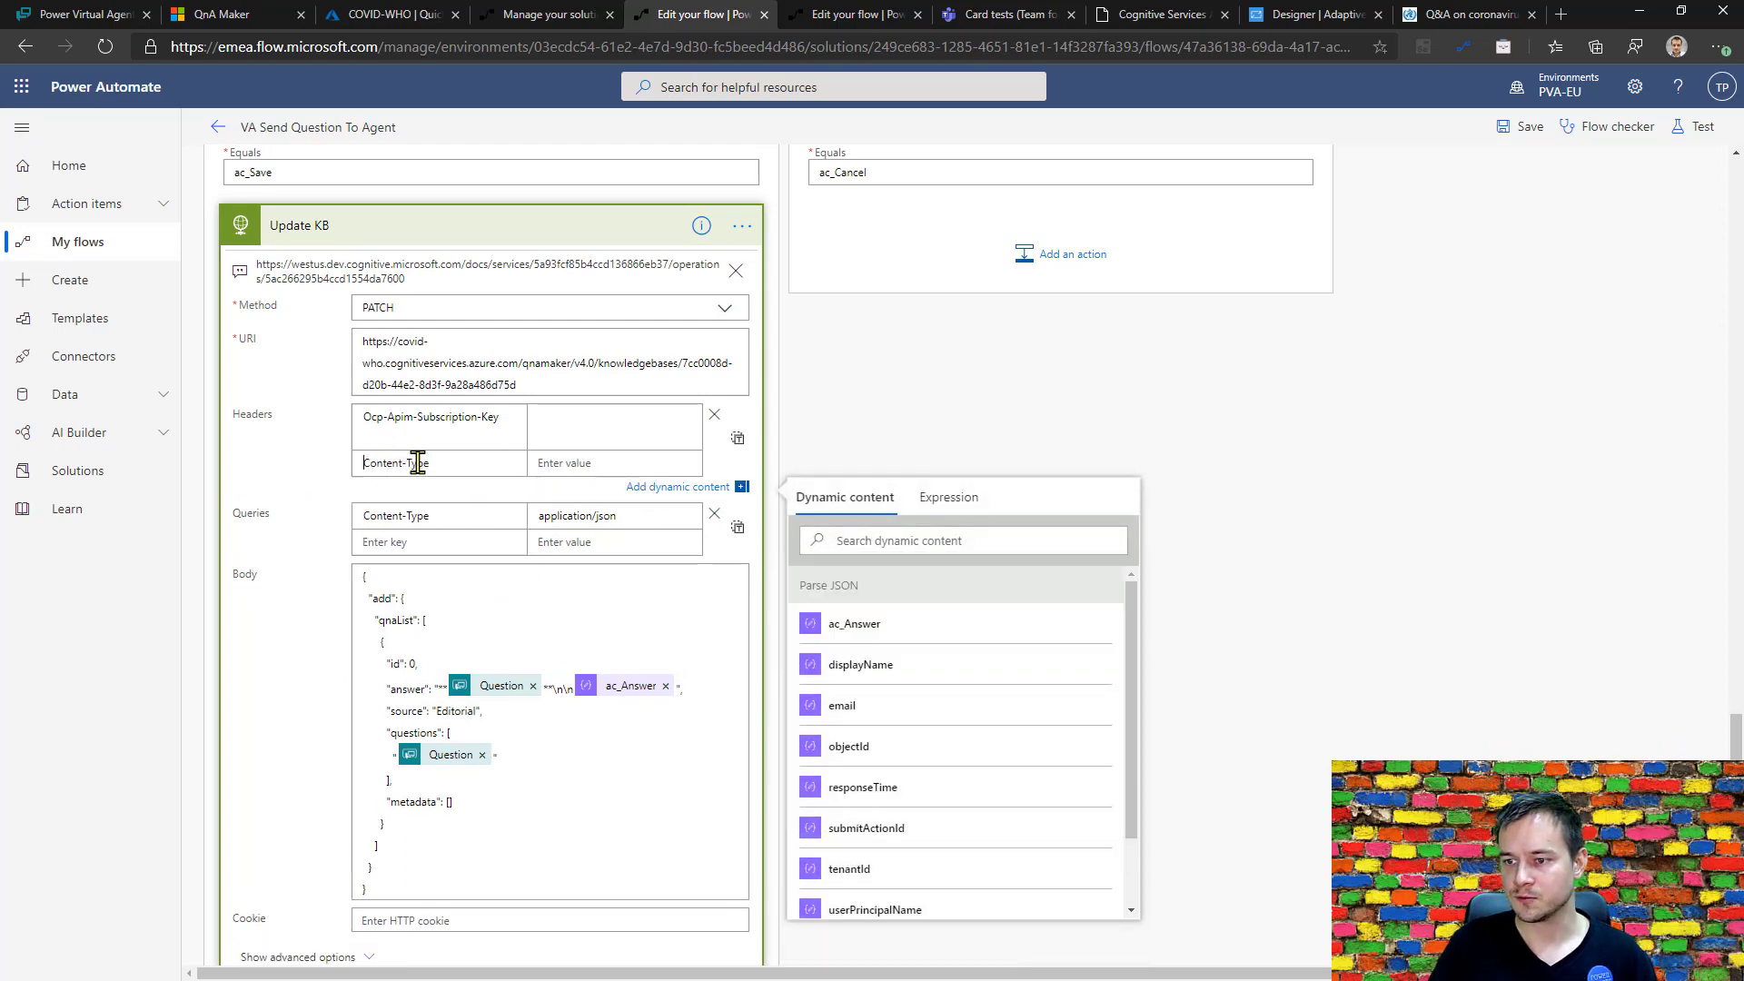
drag(241, 513, 459, 539)
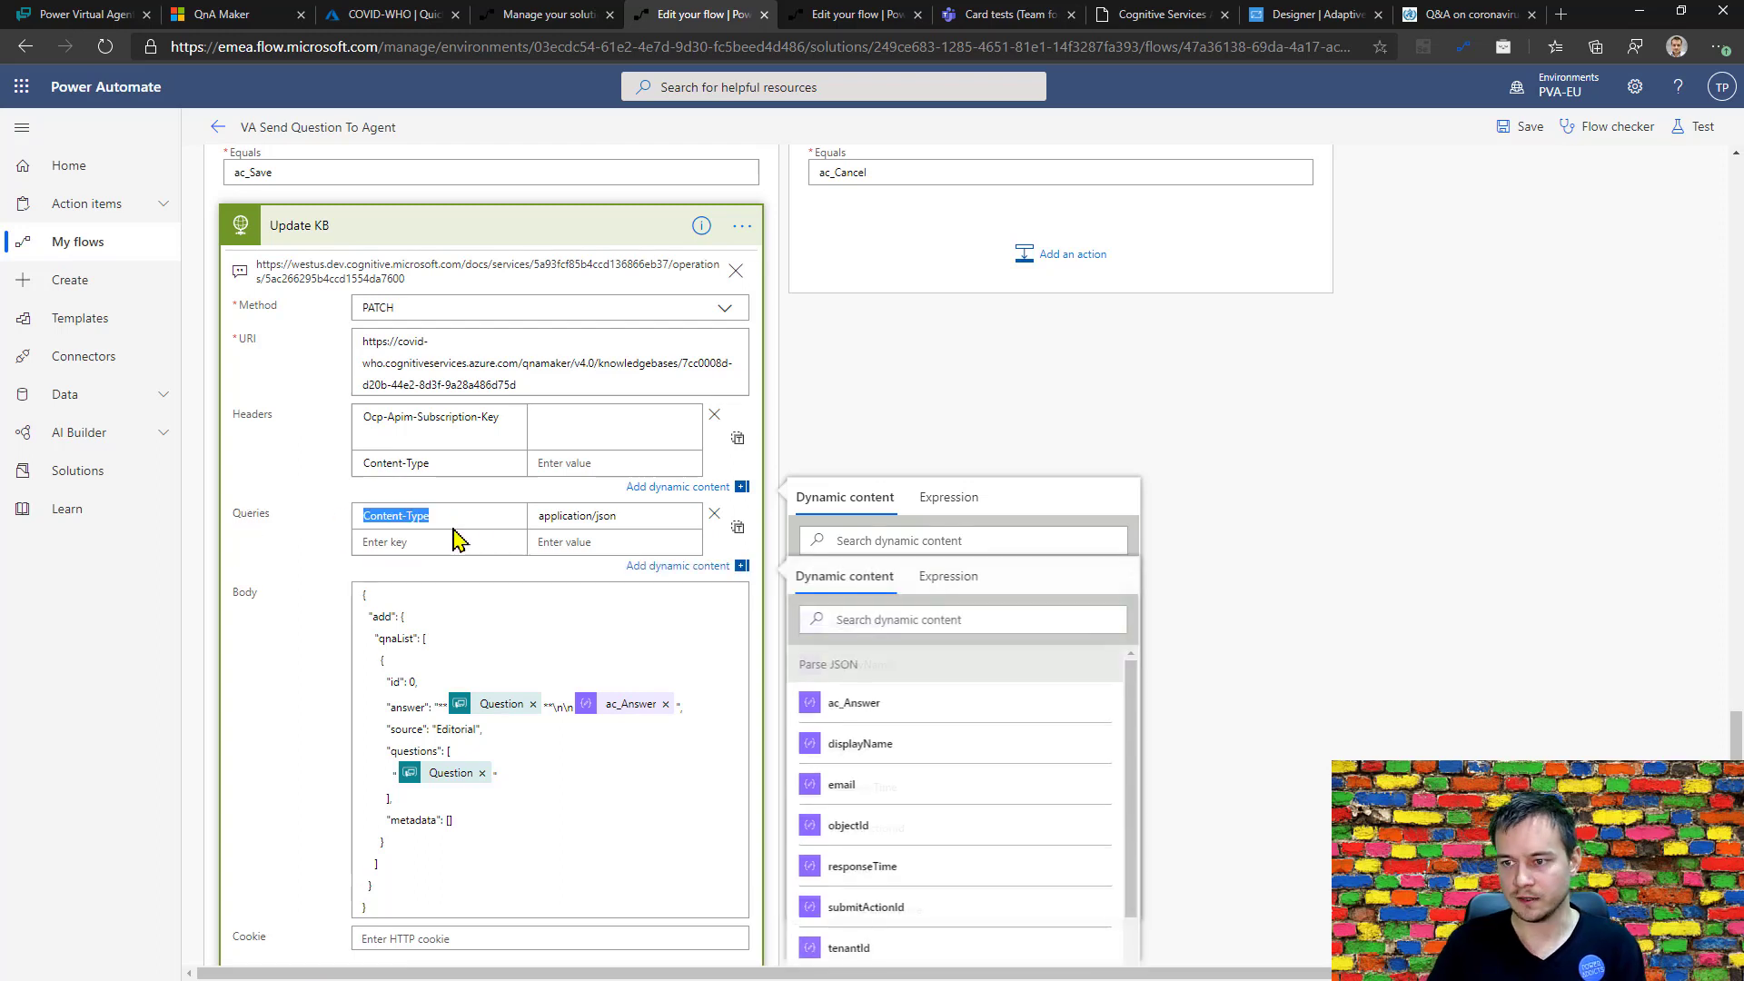
key(BackSpace)
drag(623, 499, 533, 499)
key(ctrl+c)
key(BackSpace)
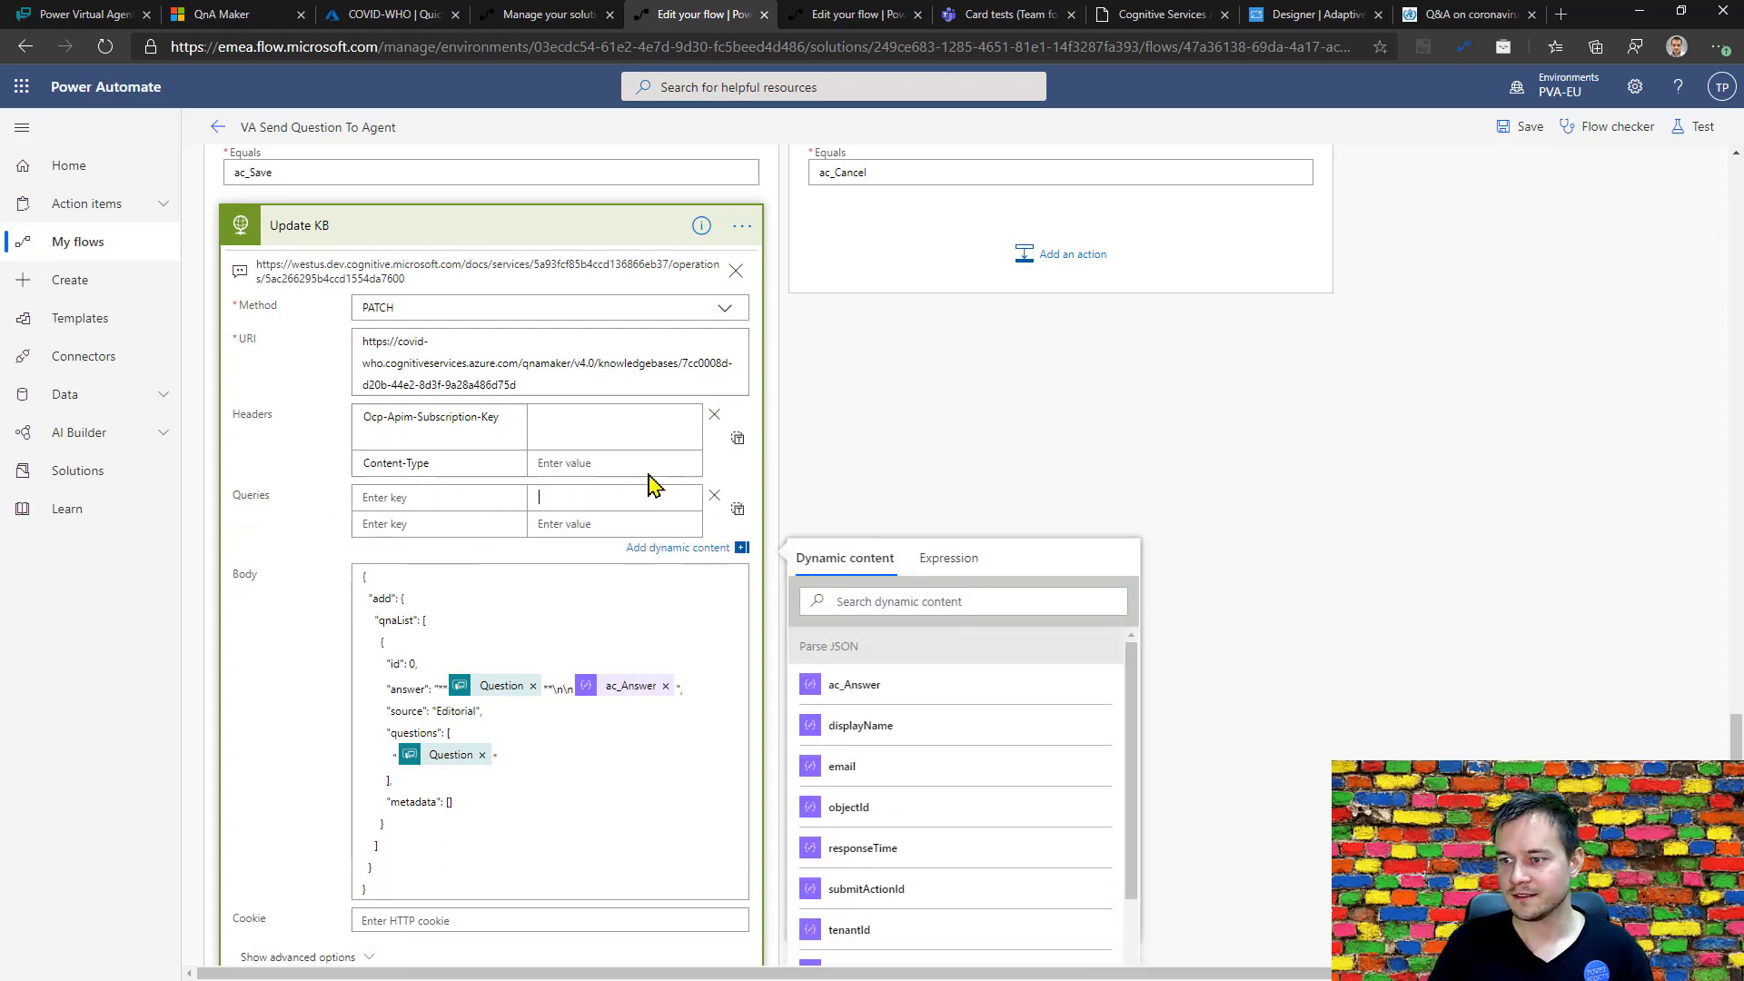
click(620, 464)
key(ctrl+v)
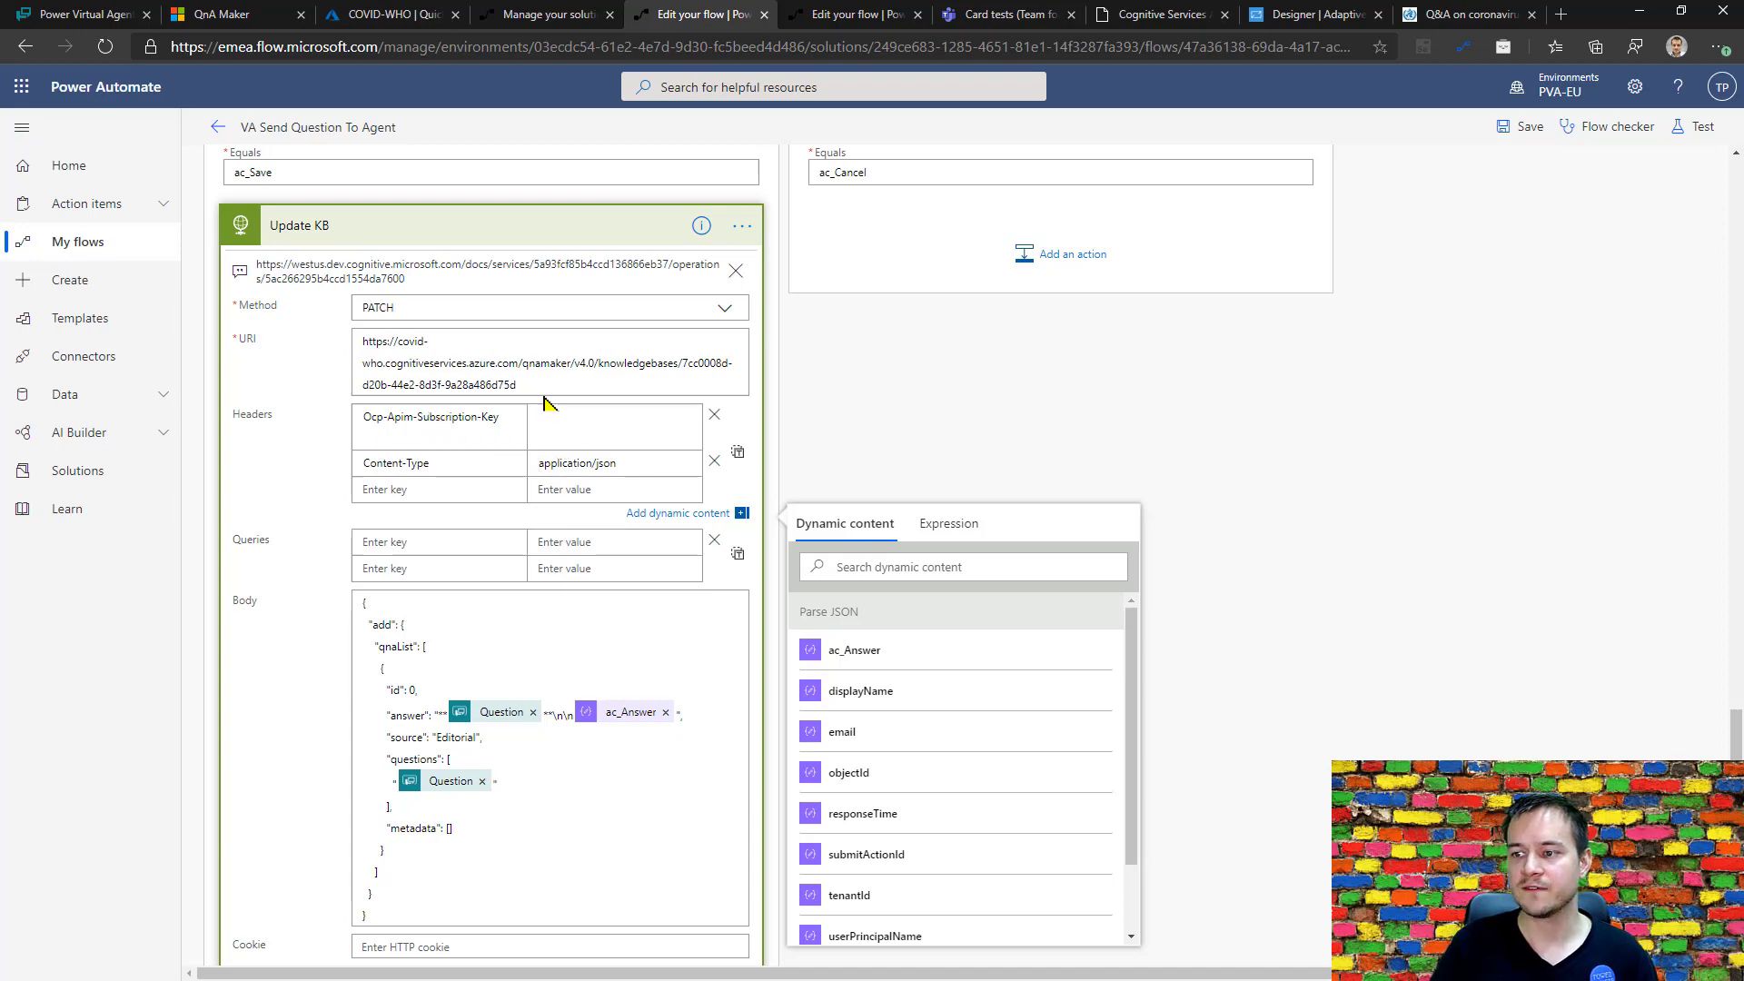
Switch to the COVID-WHO Quick start page in the Azure portal and locate the subscription key and the endpoint.
click(377, 17)
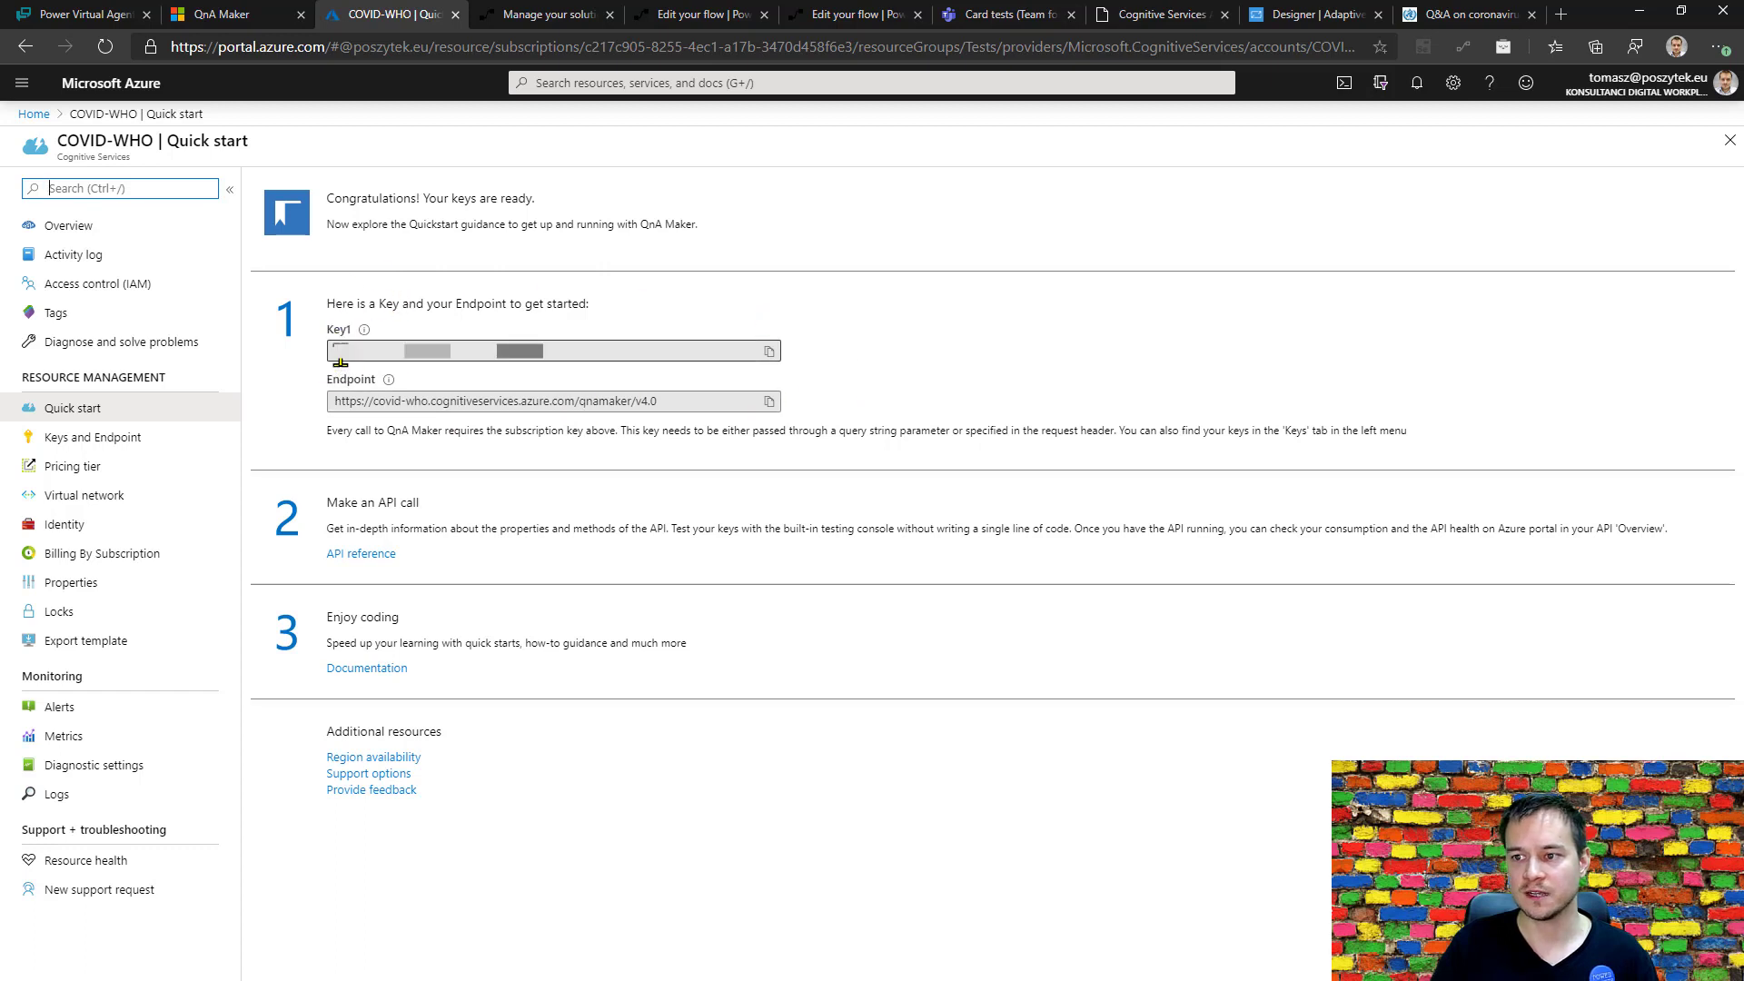
drag(340, 355, 584, 363)
click(584, 363)
double_click(557, 351)
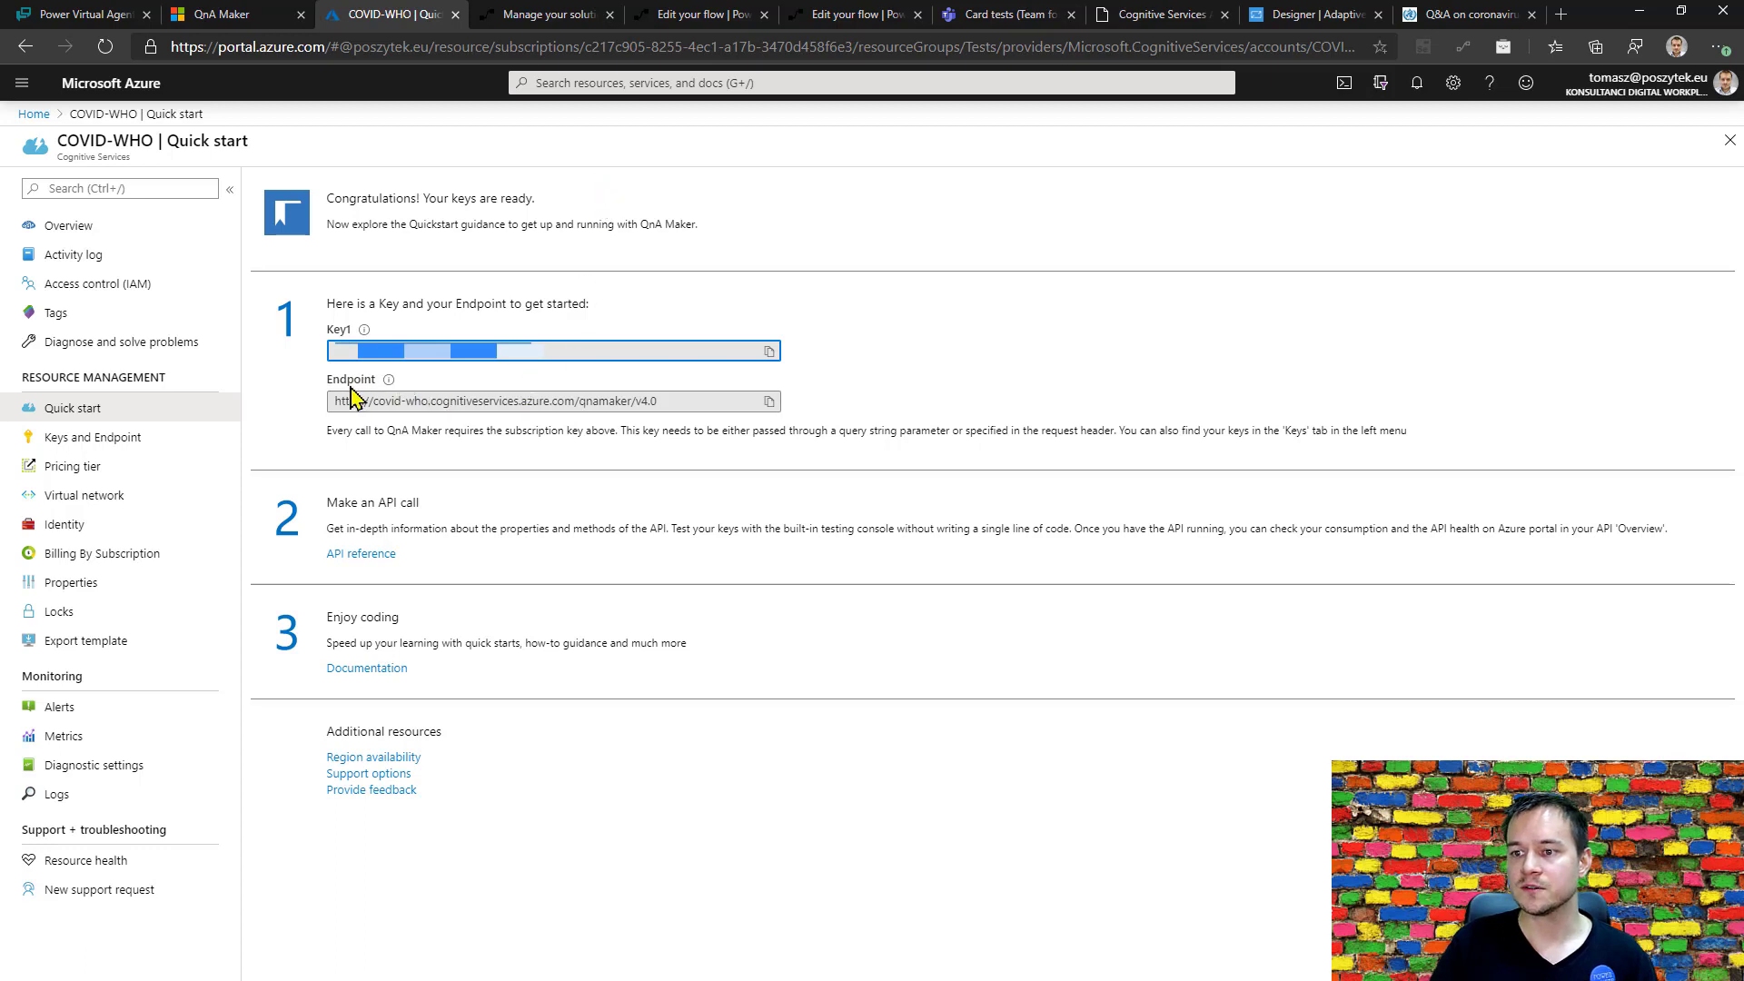
drag(669, 400, 311, 410)
click(309, 411)
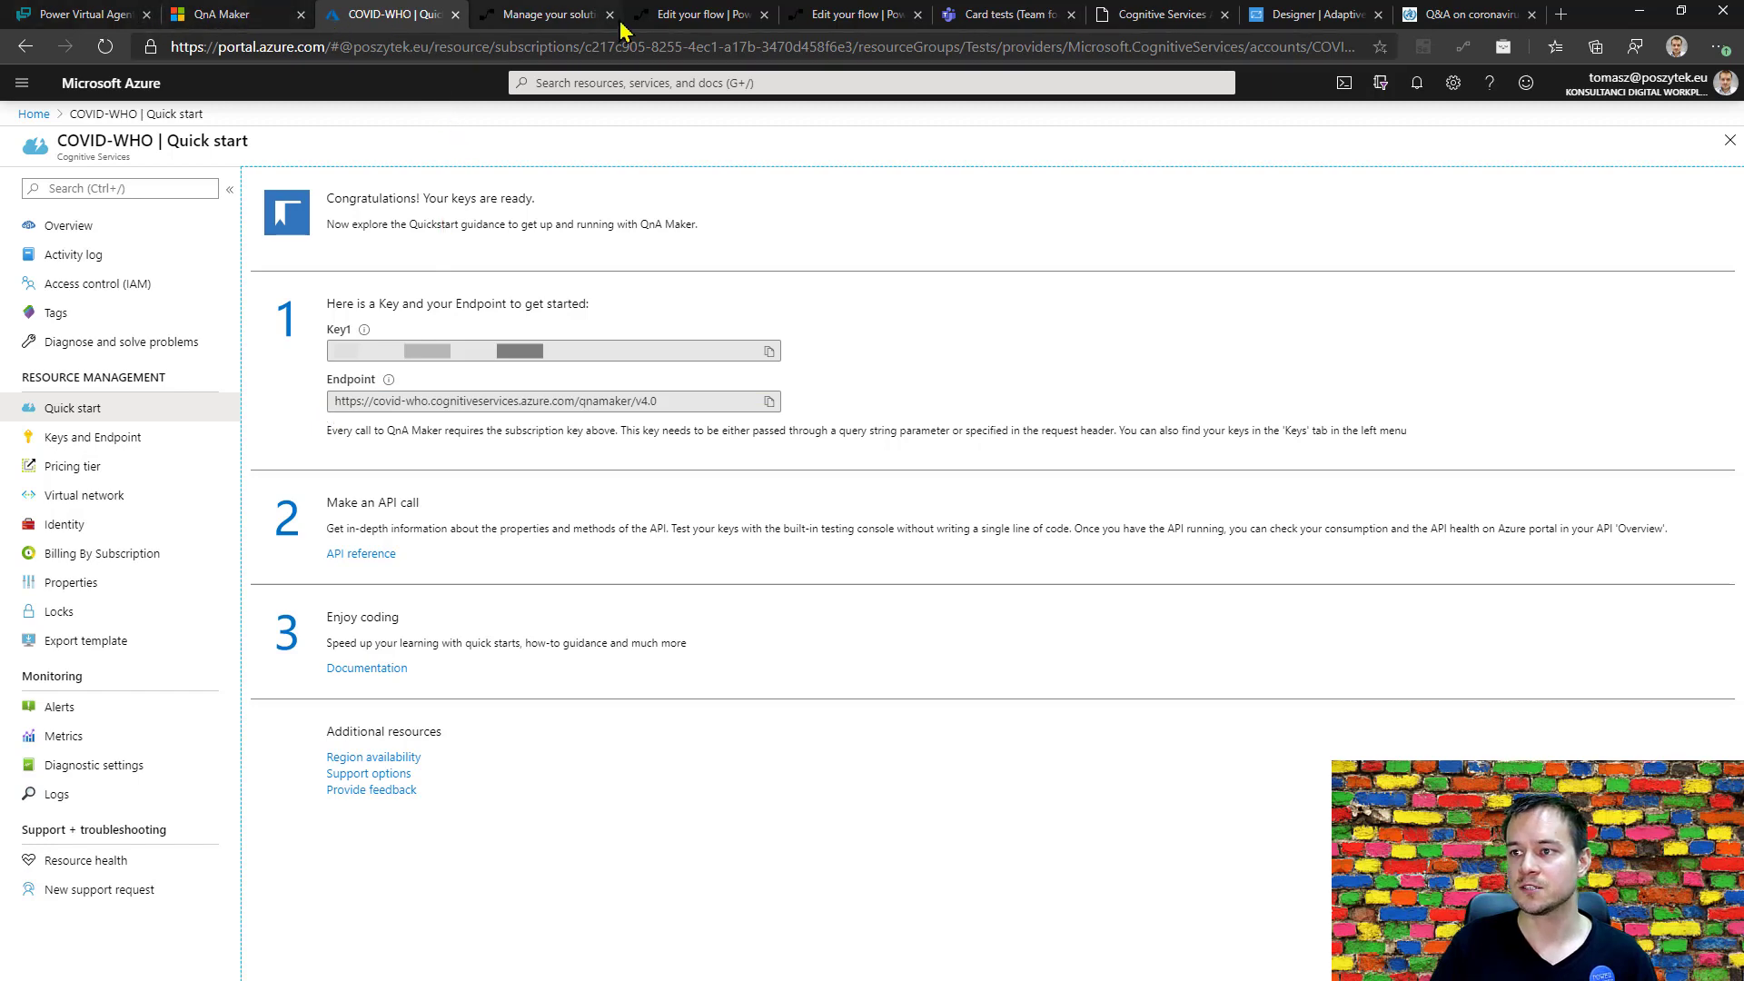
Return to the VA Send Question To Agent flow and check the Ocp-Apim-Subscription-Key header value in Update KB.
click(699, 15)
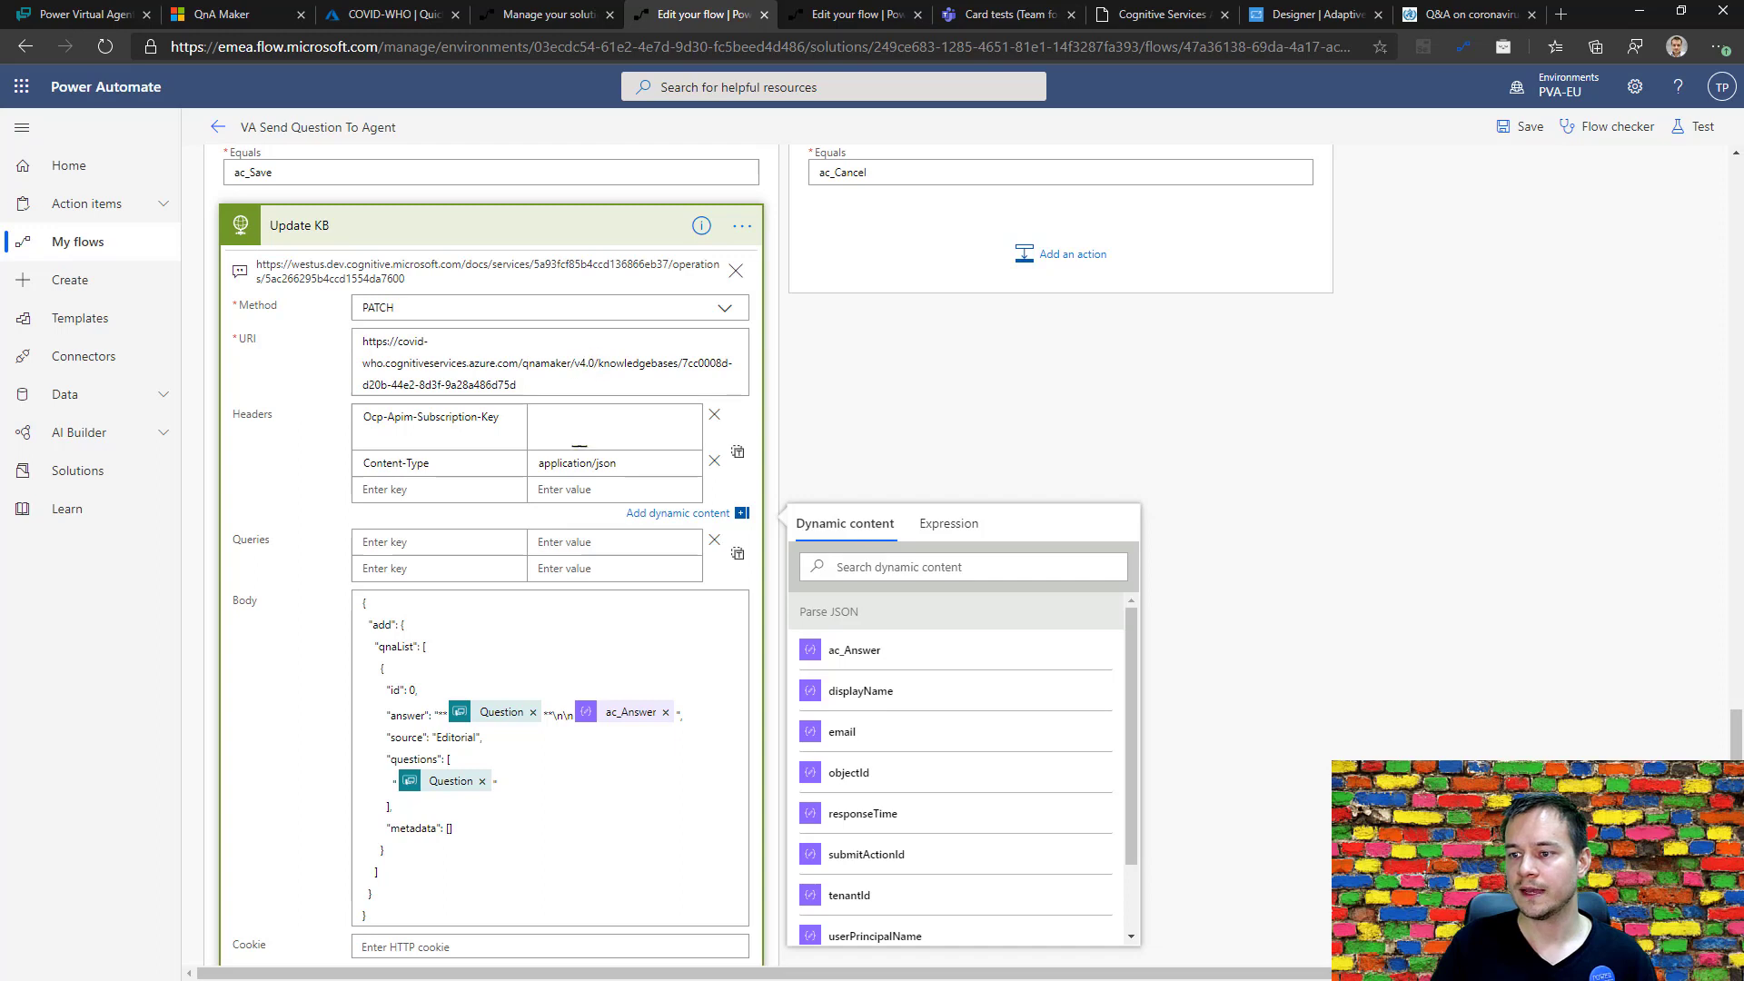
drag(588, 436, 524, 413)
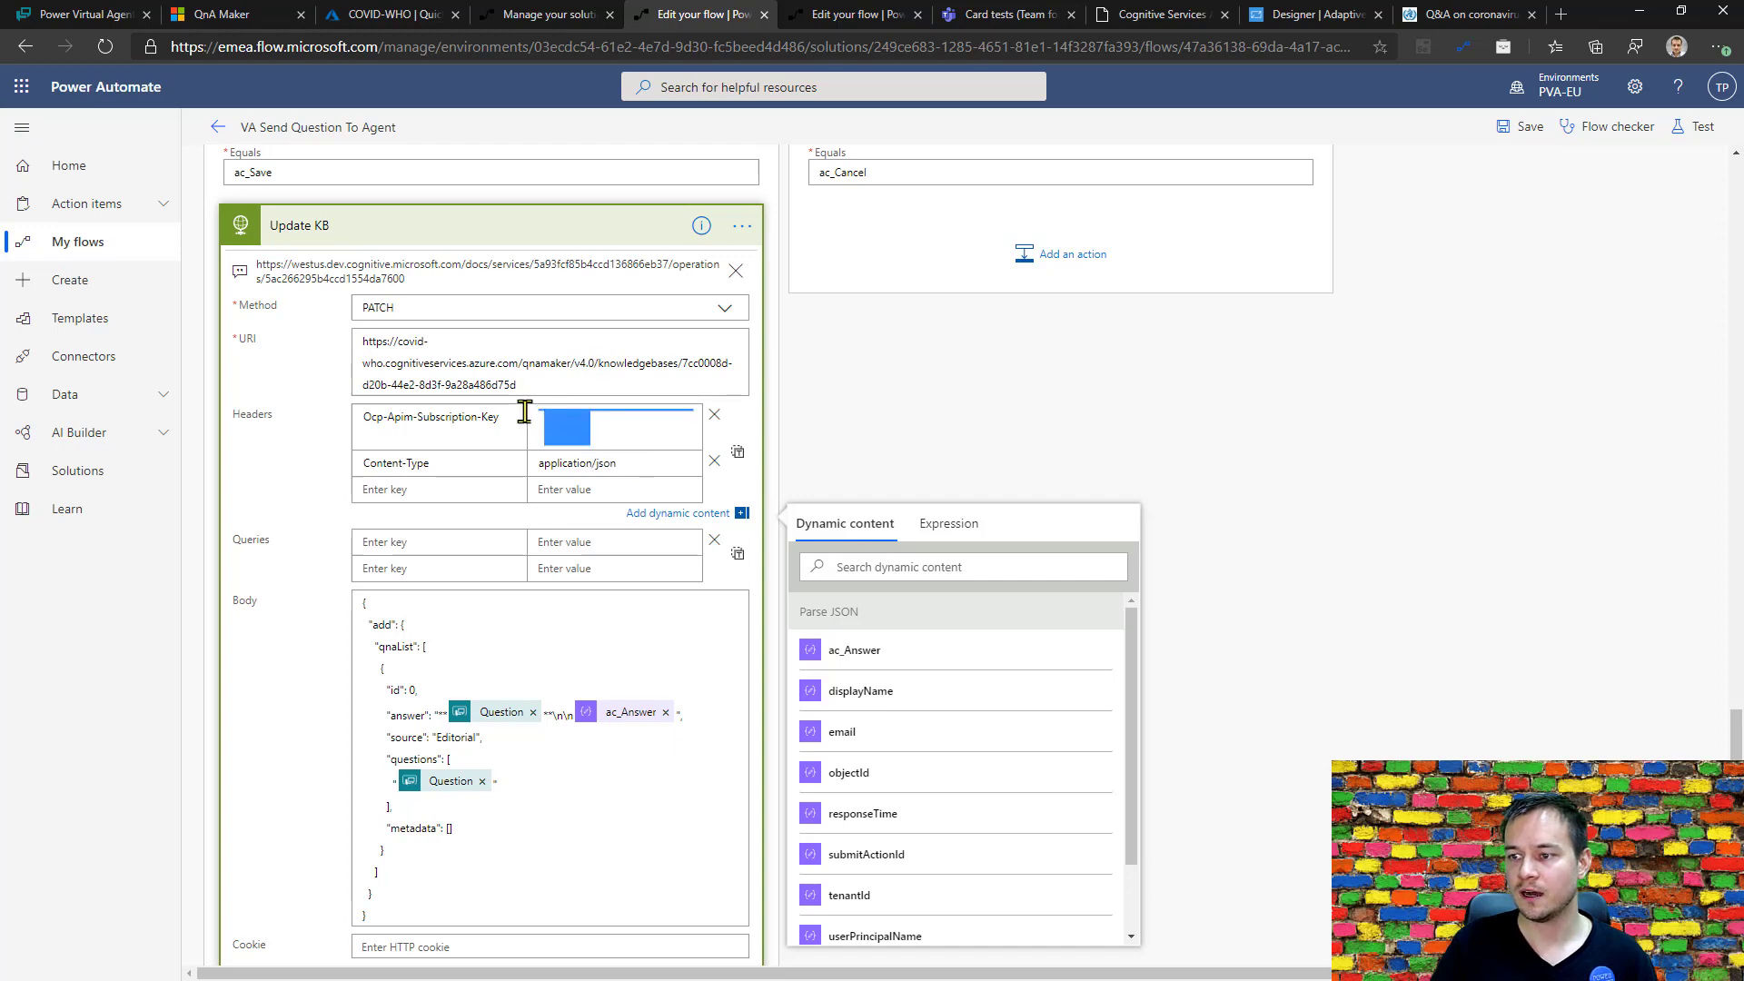
click(635, 443)
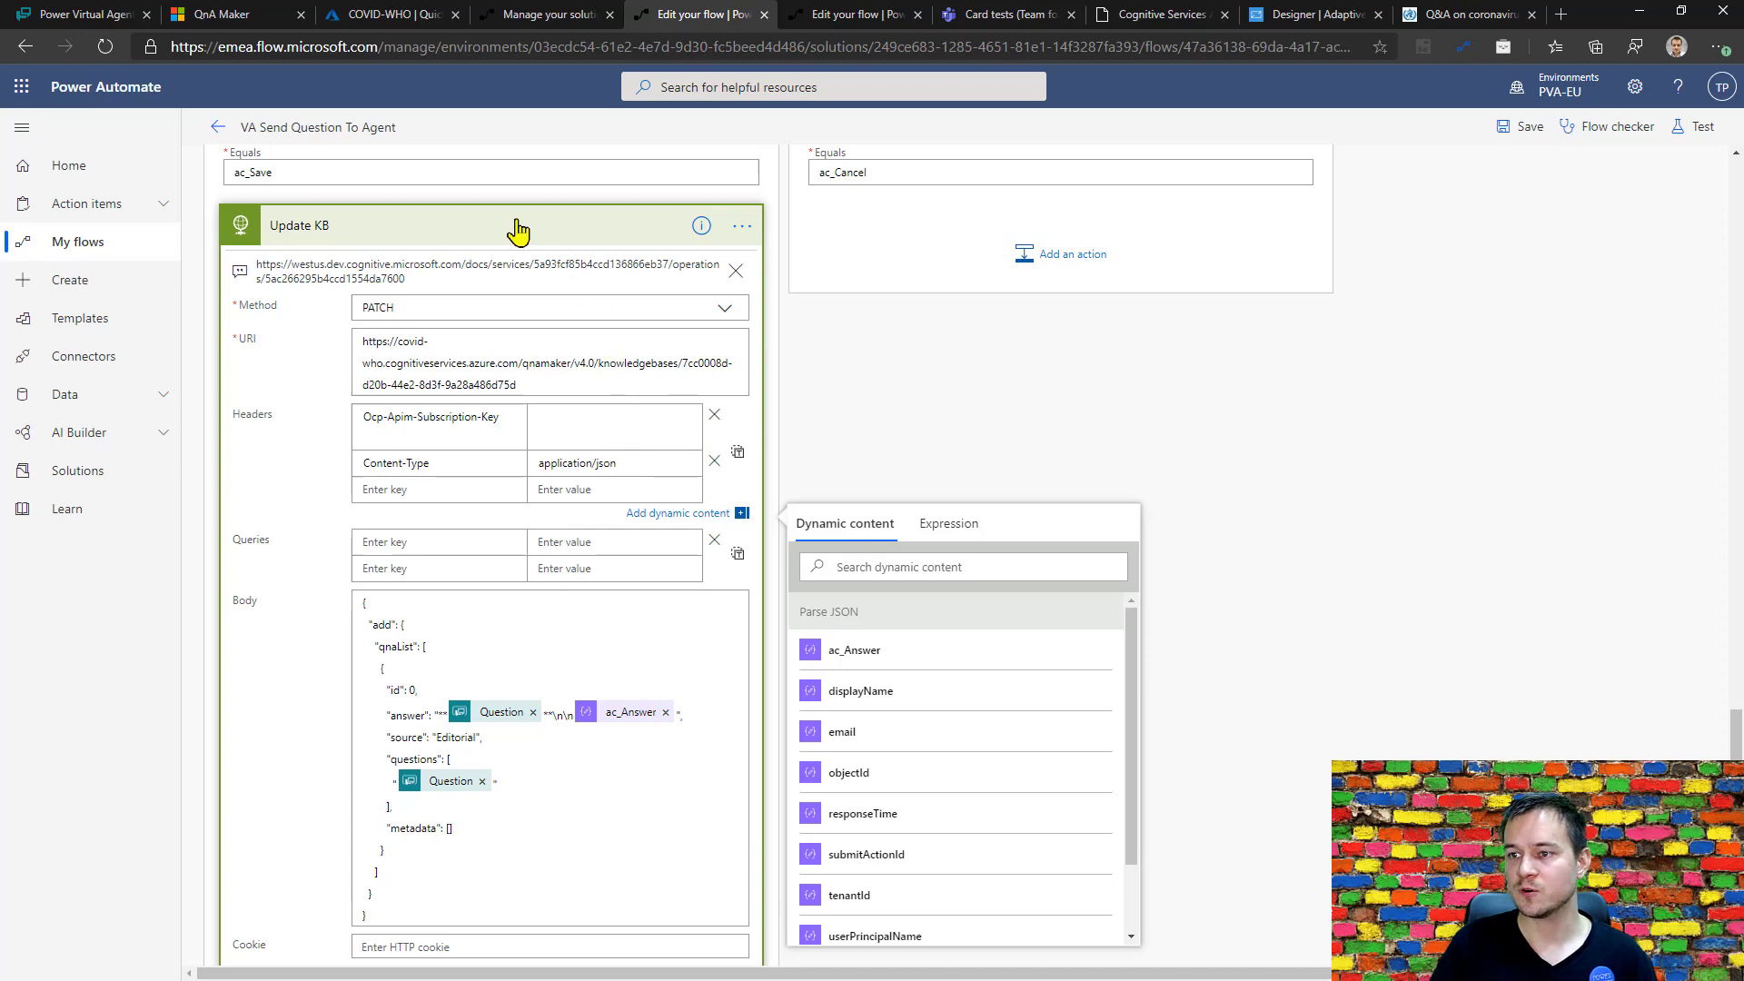
Expand the Publish KB action to review its method, URI and headers, and save the flow.
scroll(1109, 712, down, 3)
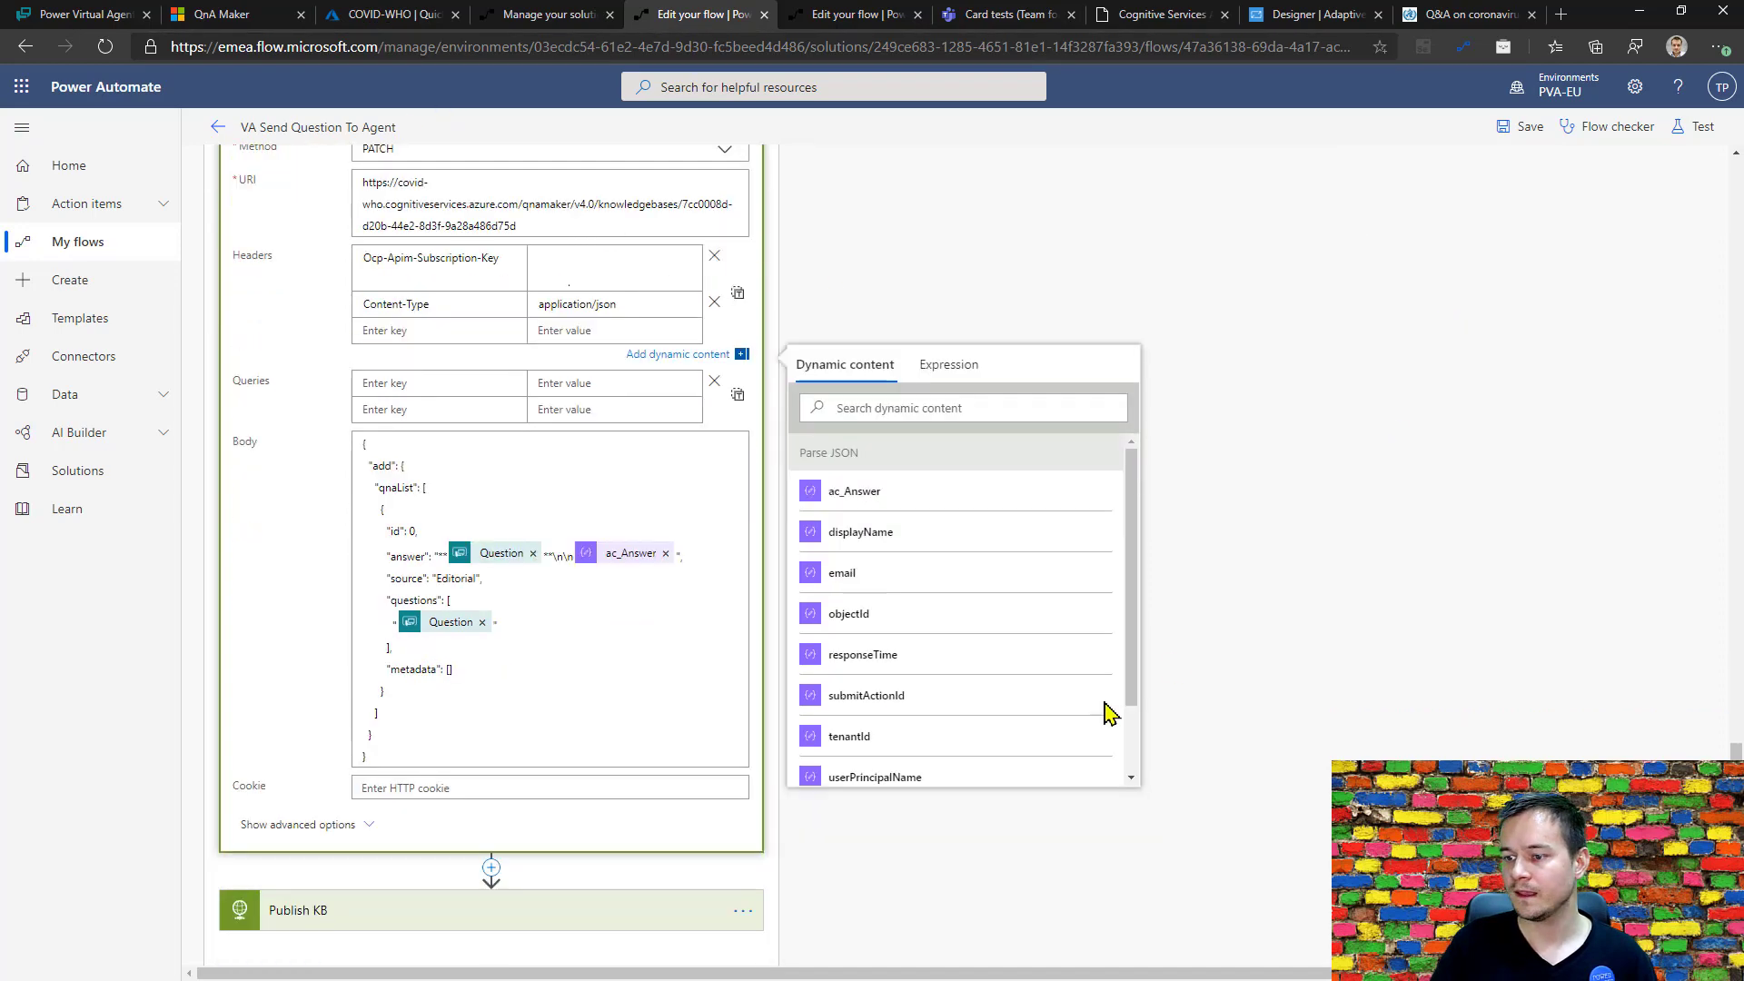
click(460, 770)
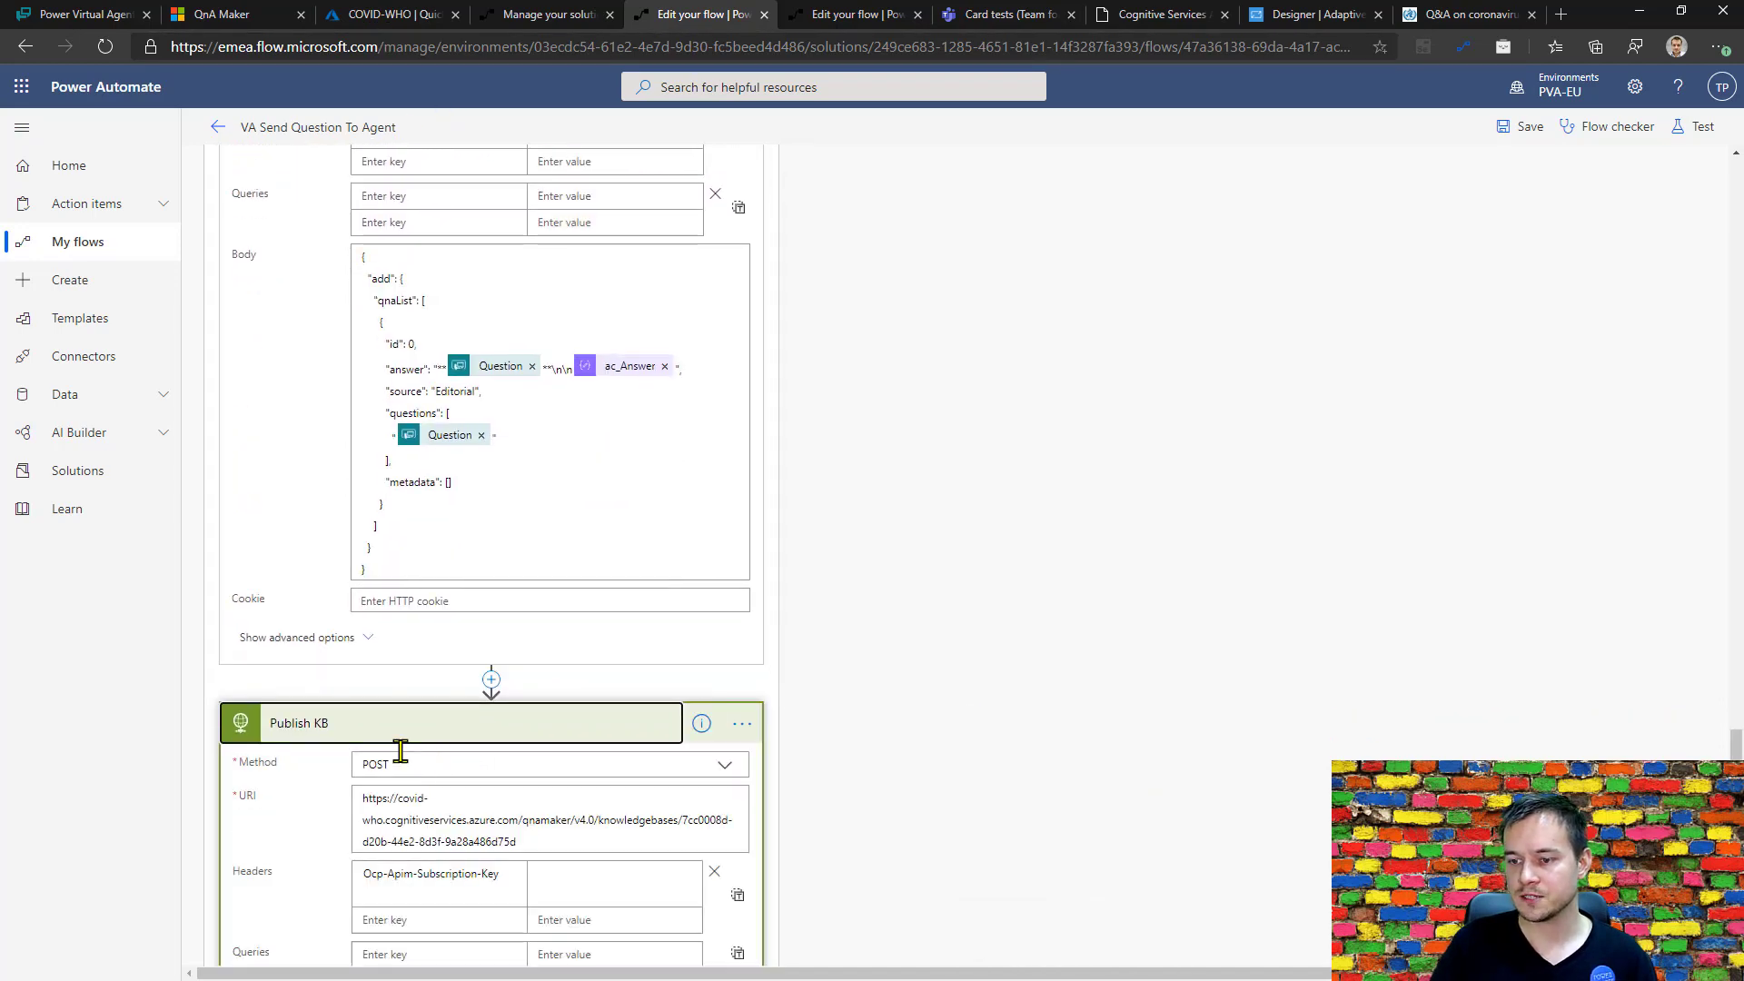
scroll(409, 767, down, 3)
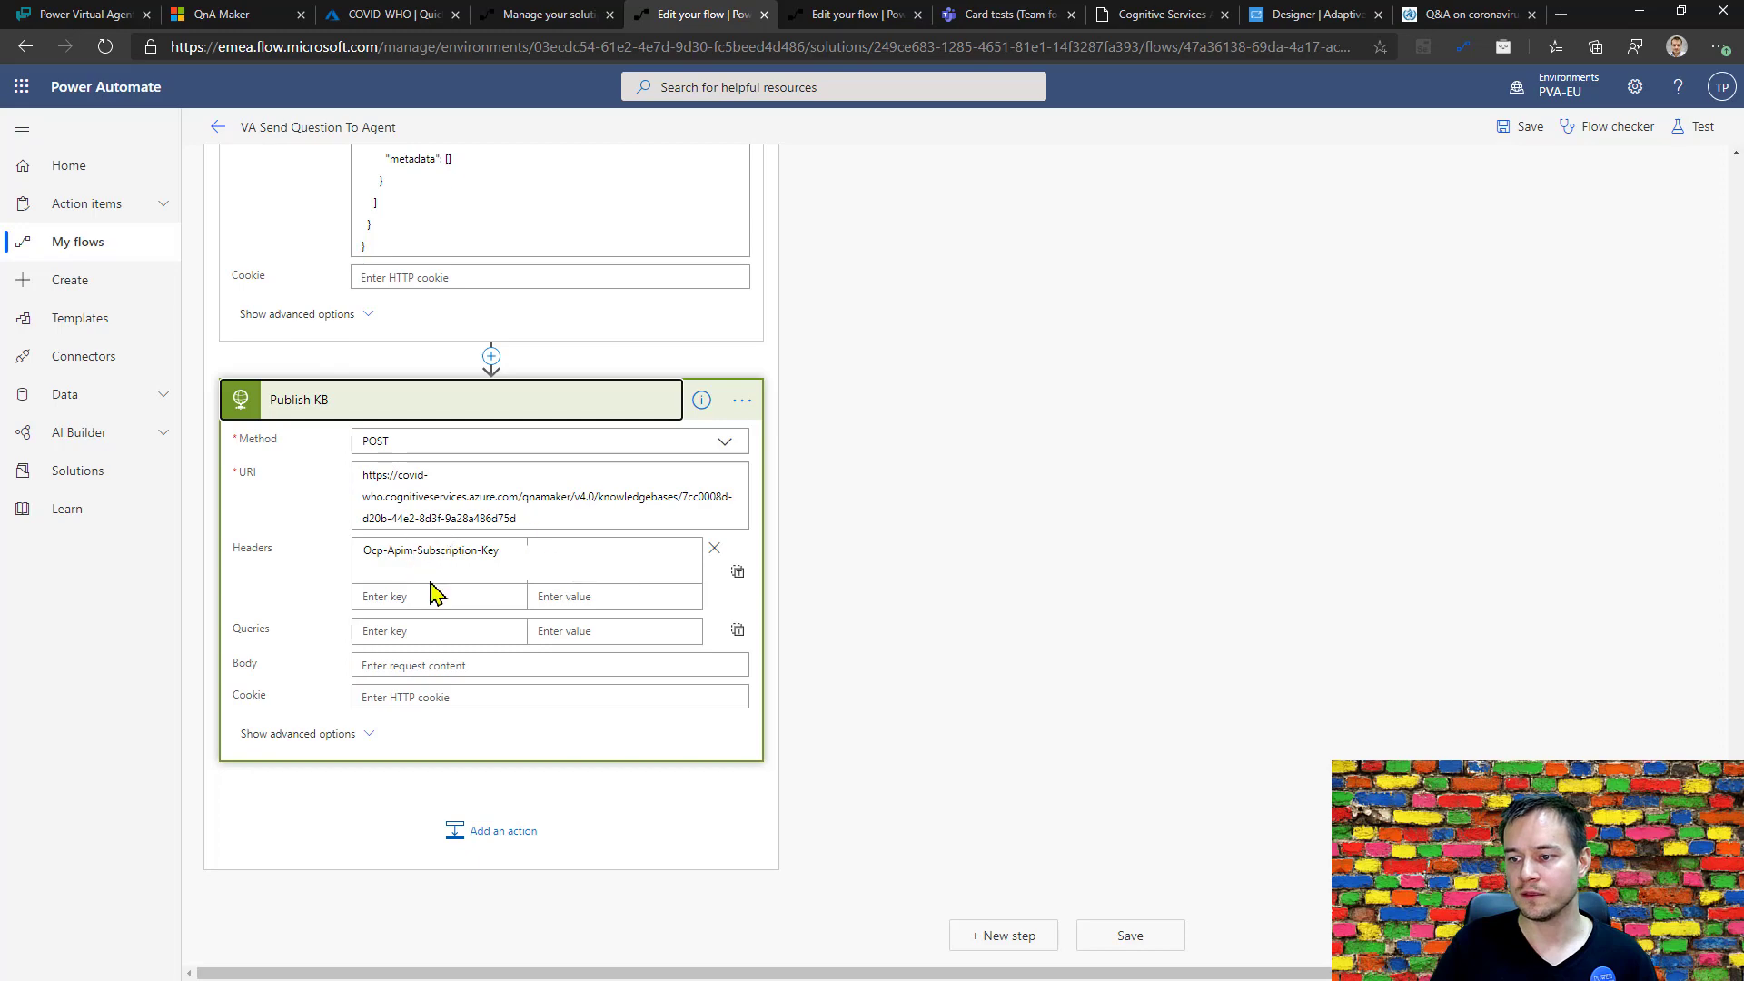
click(1526, 128)
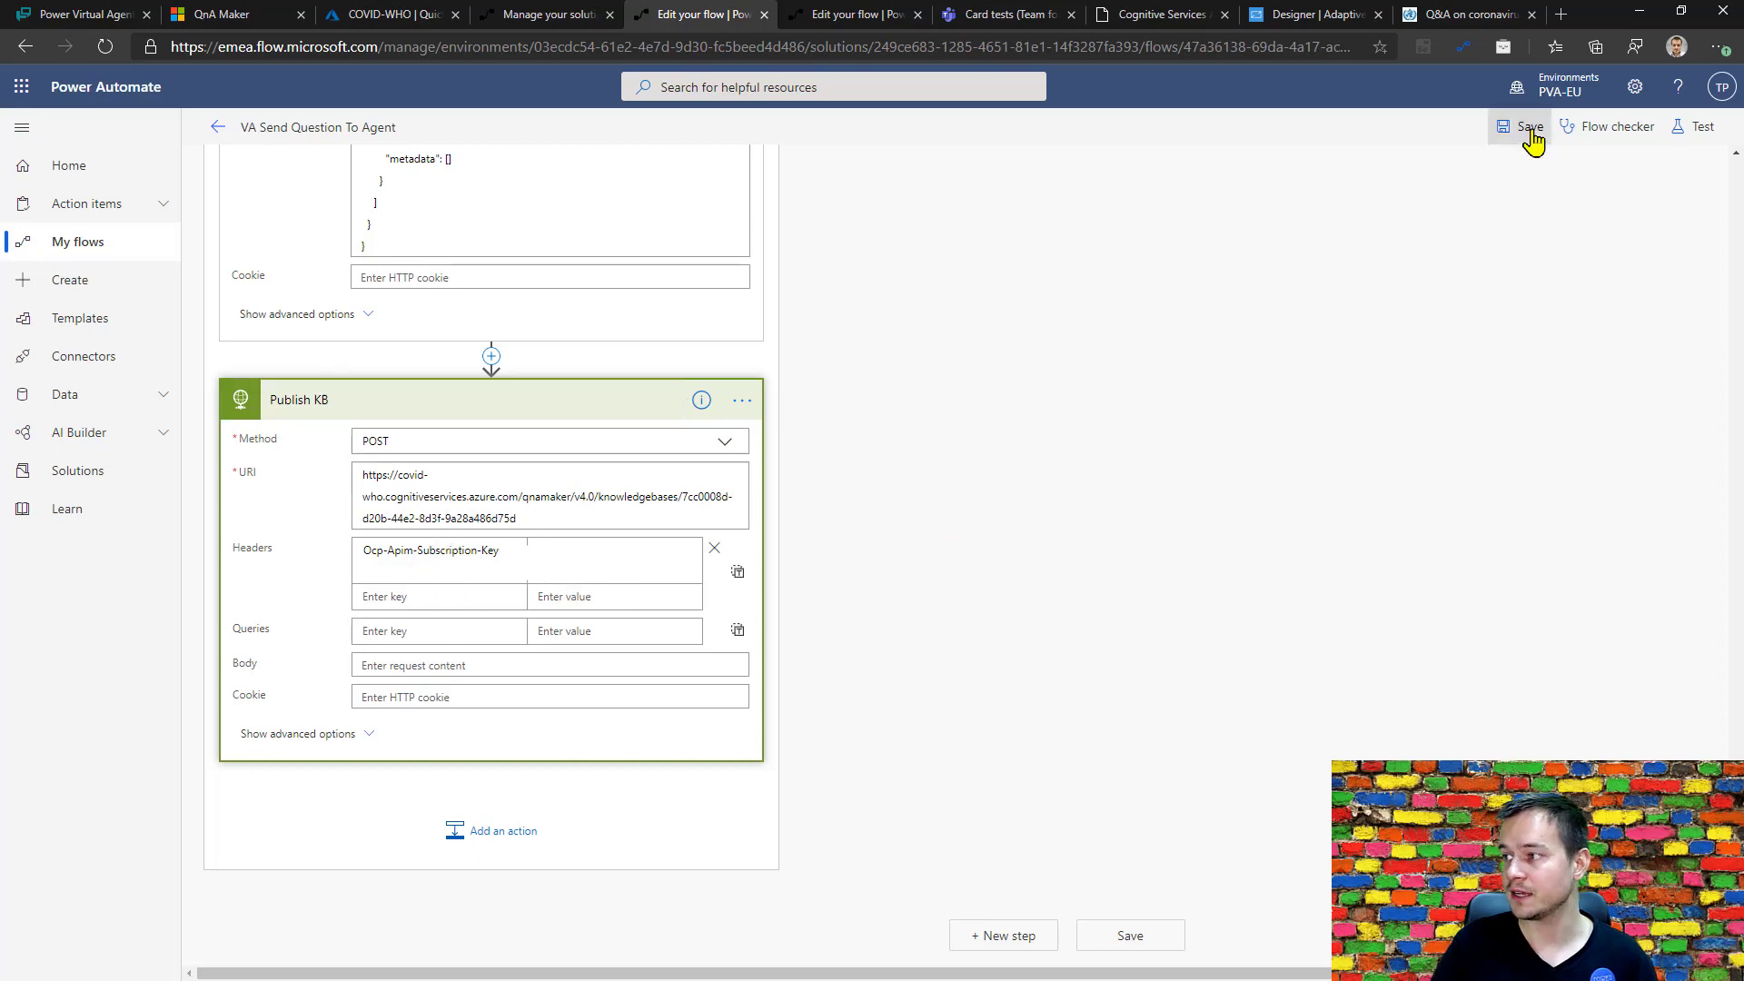
Switch to Power Virtual Agents, call the VA Send Question To Agent action under the No message, and feed its Question input from var_Question_txt.
click(80, 13)
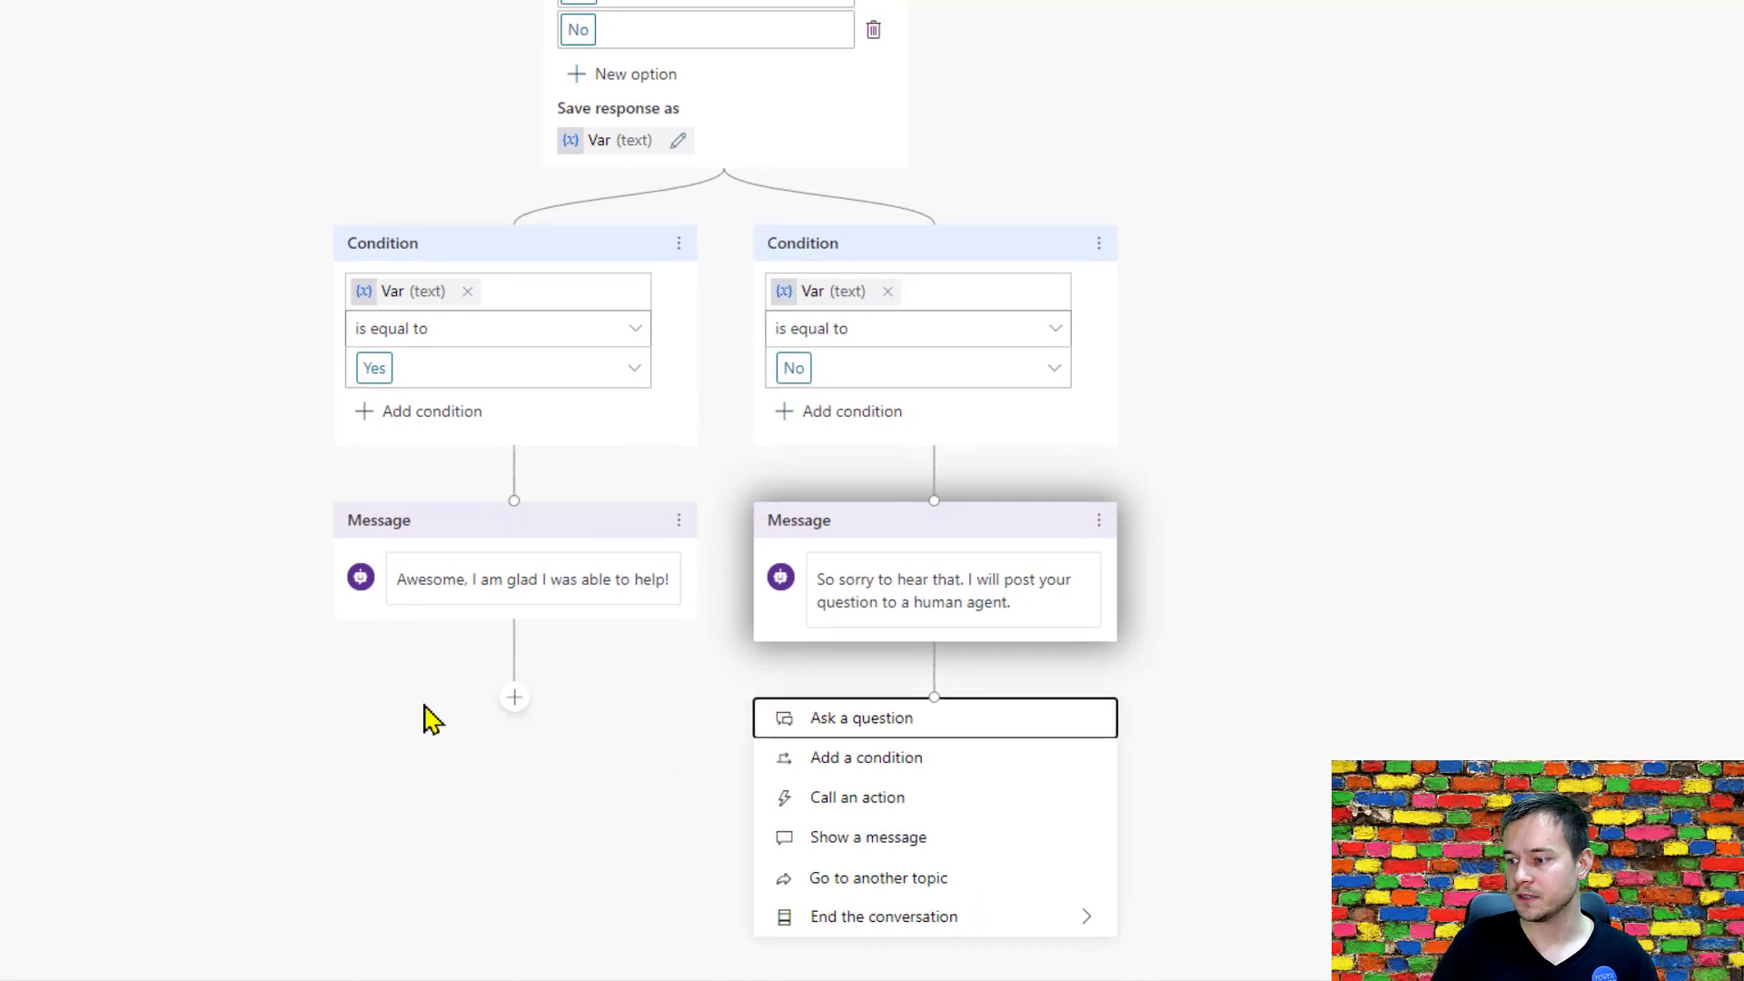
click(882, 800)
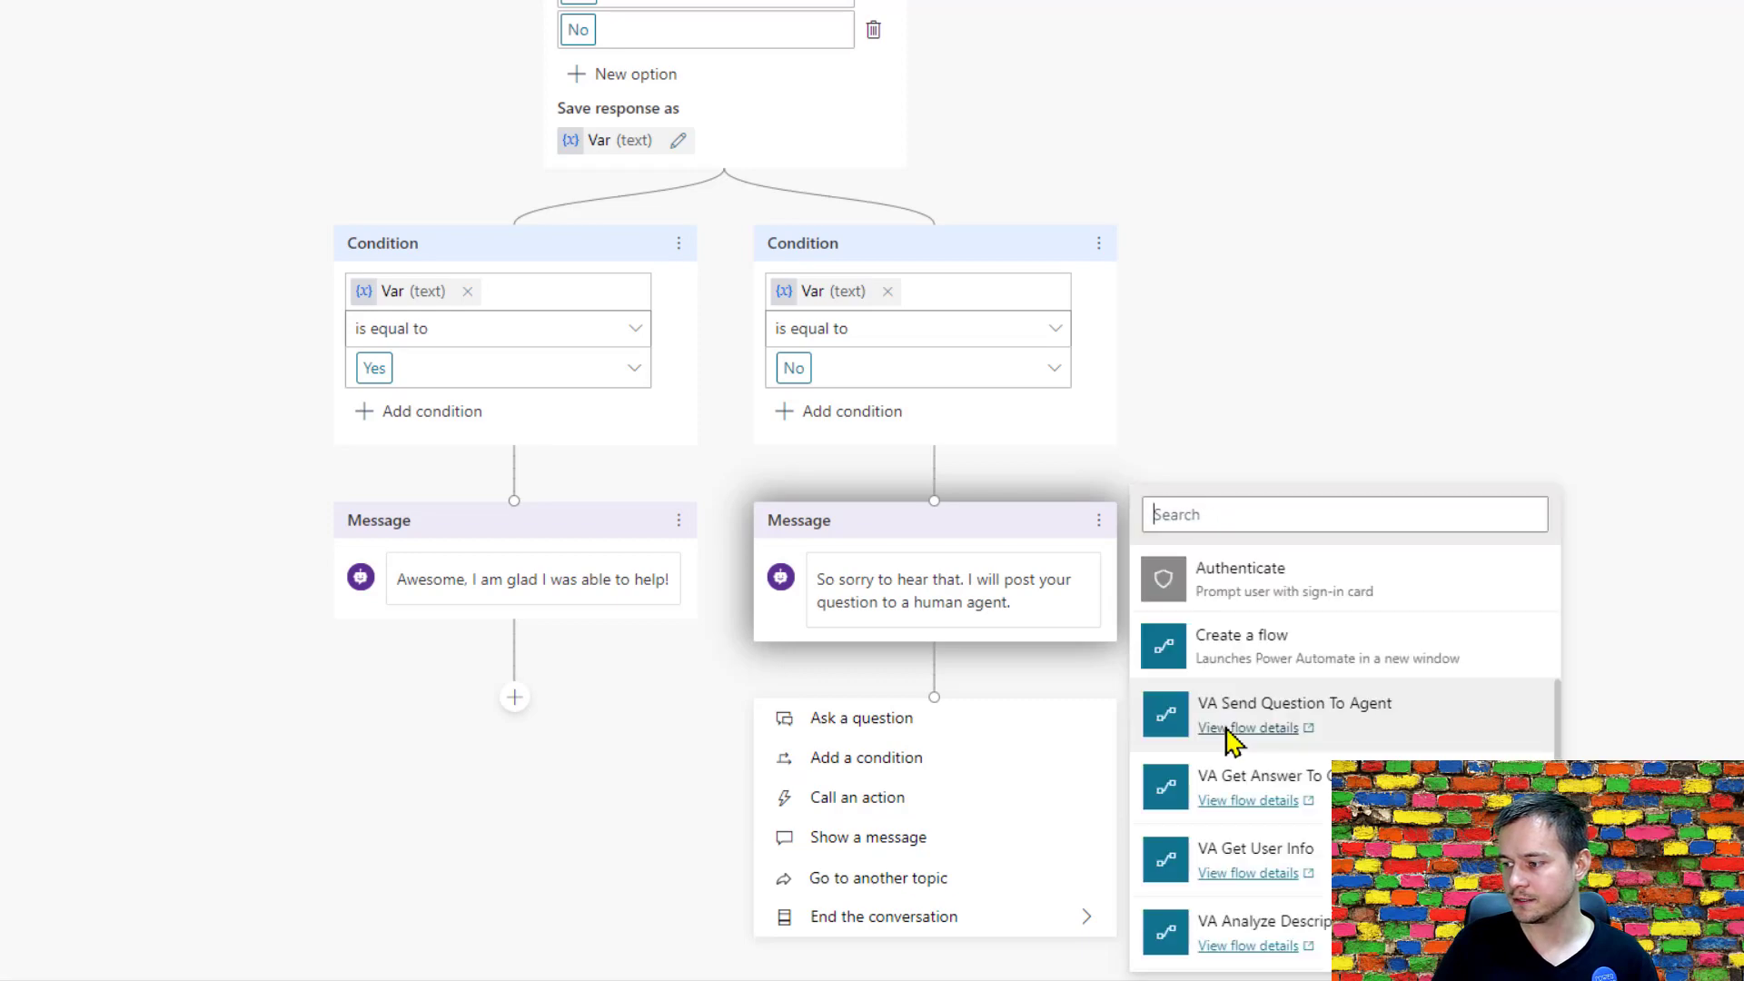
click(1456, 732)
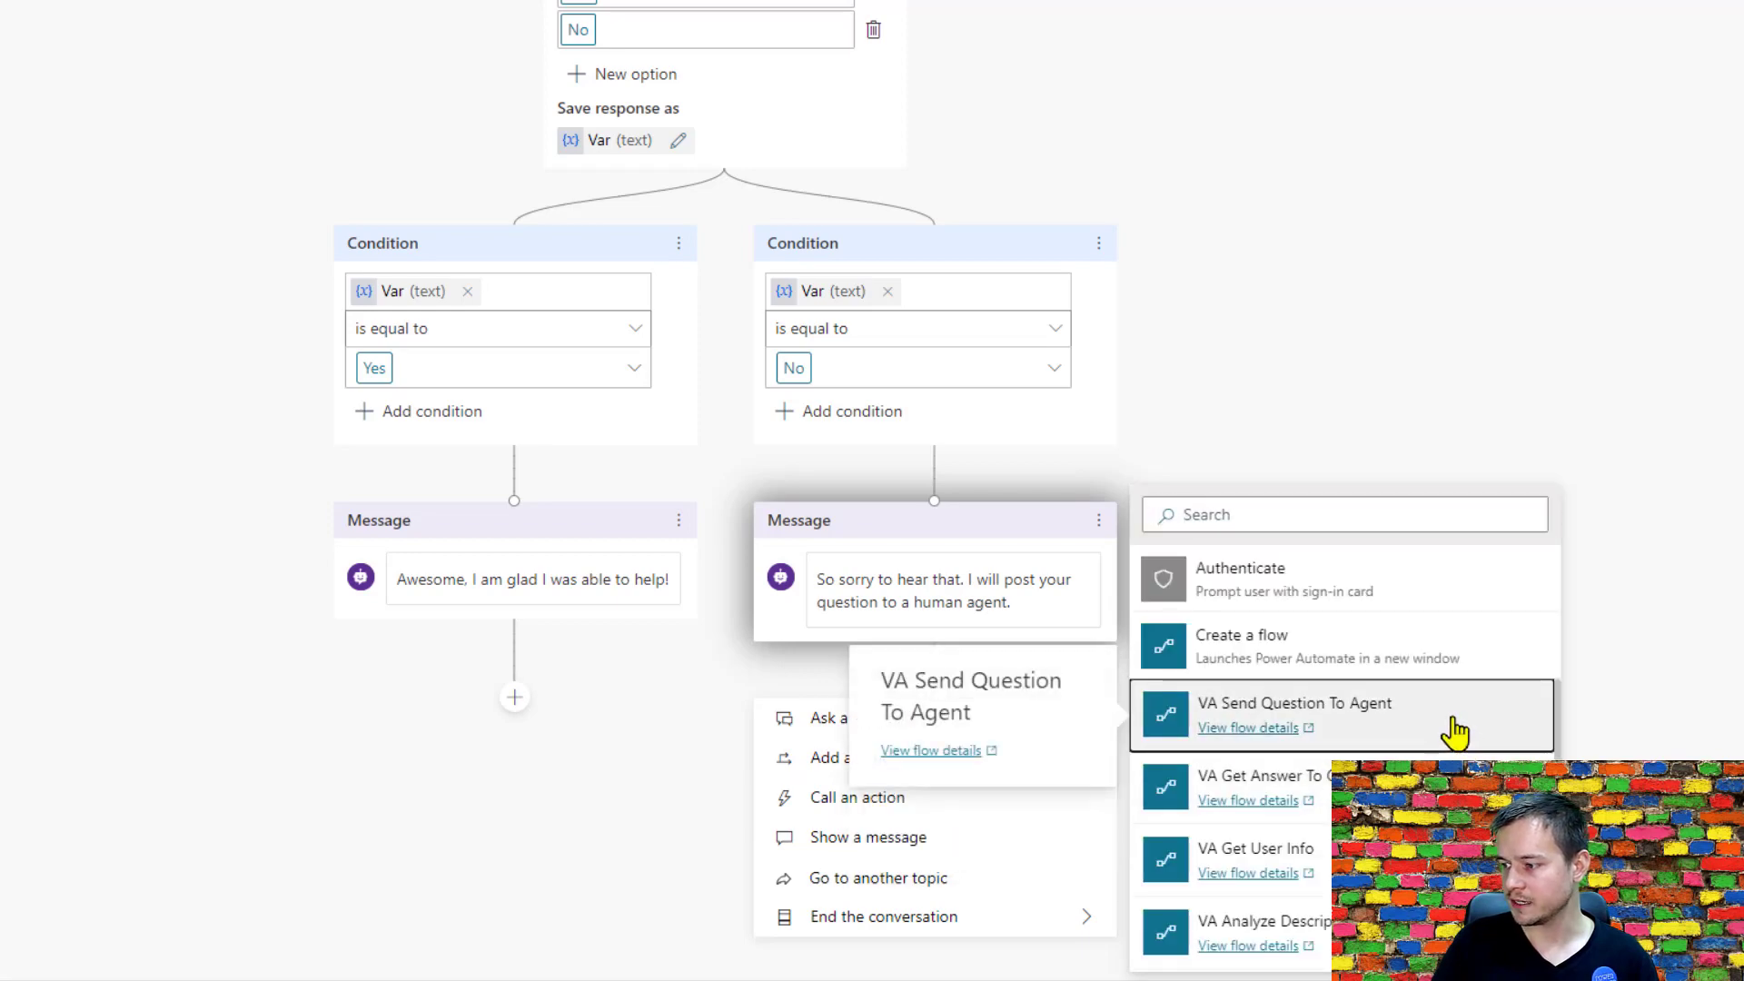
scroll(1185, 592, down, 4)
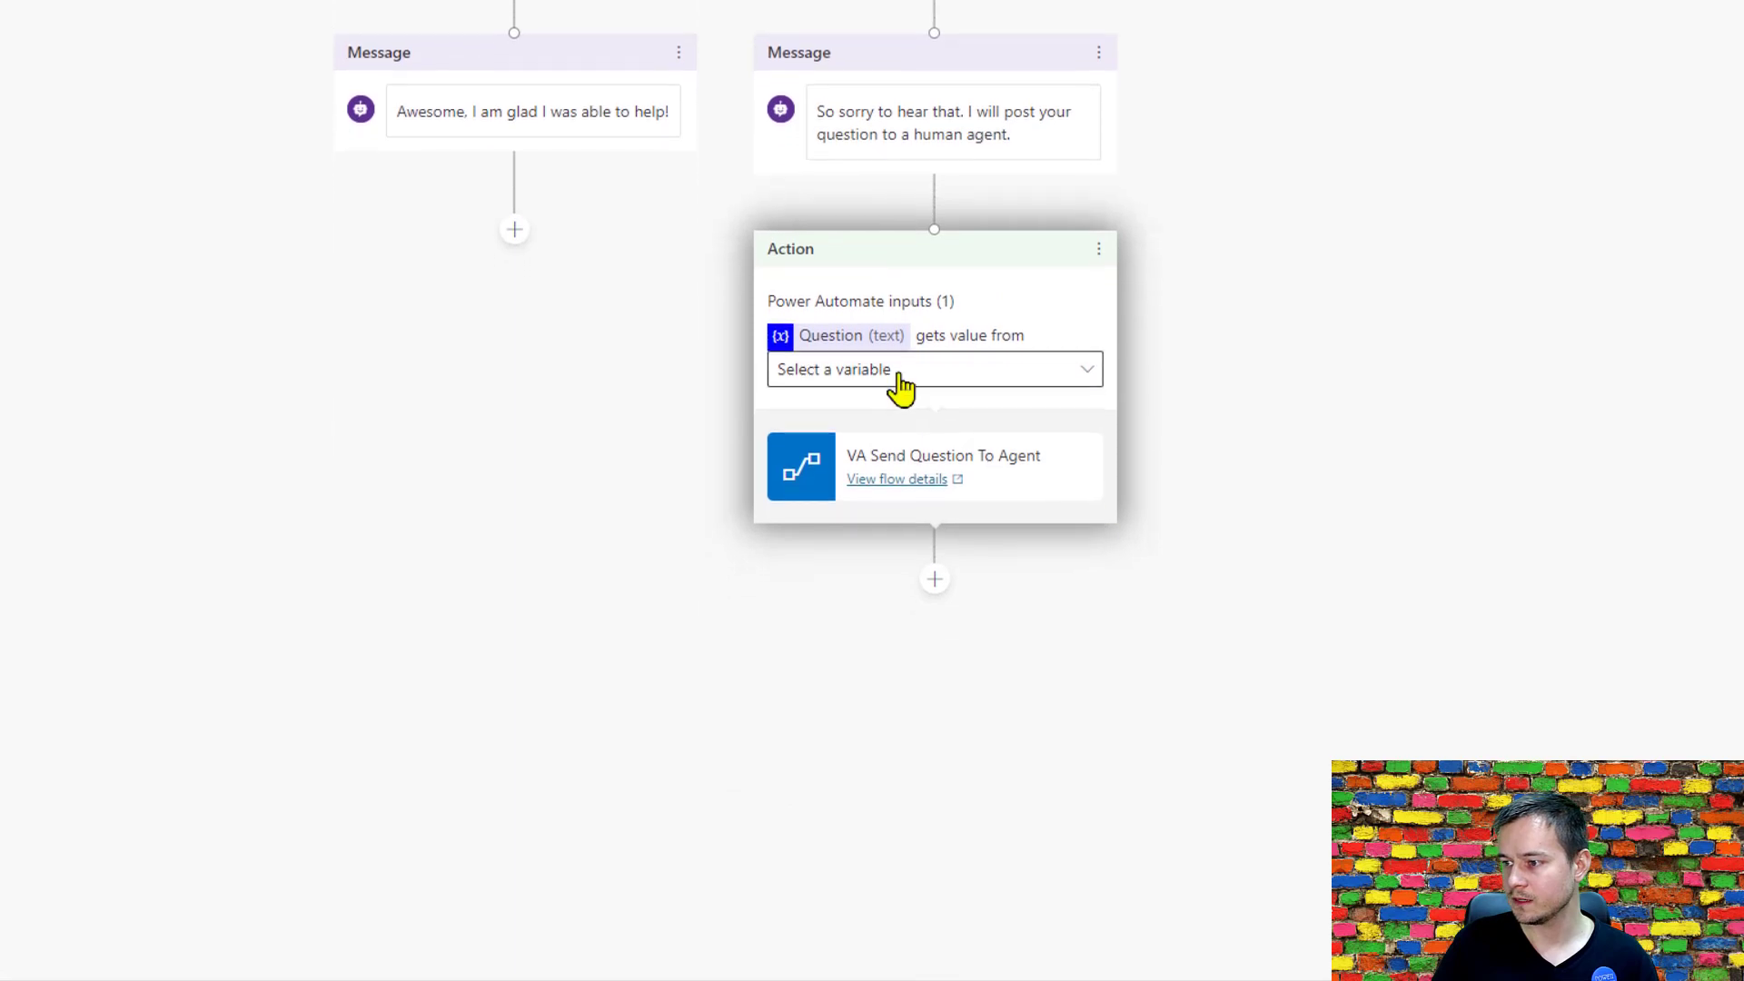
click(895, 372)
click(896, 411)
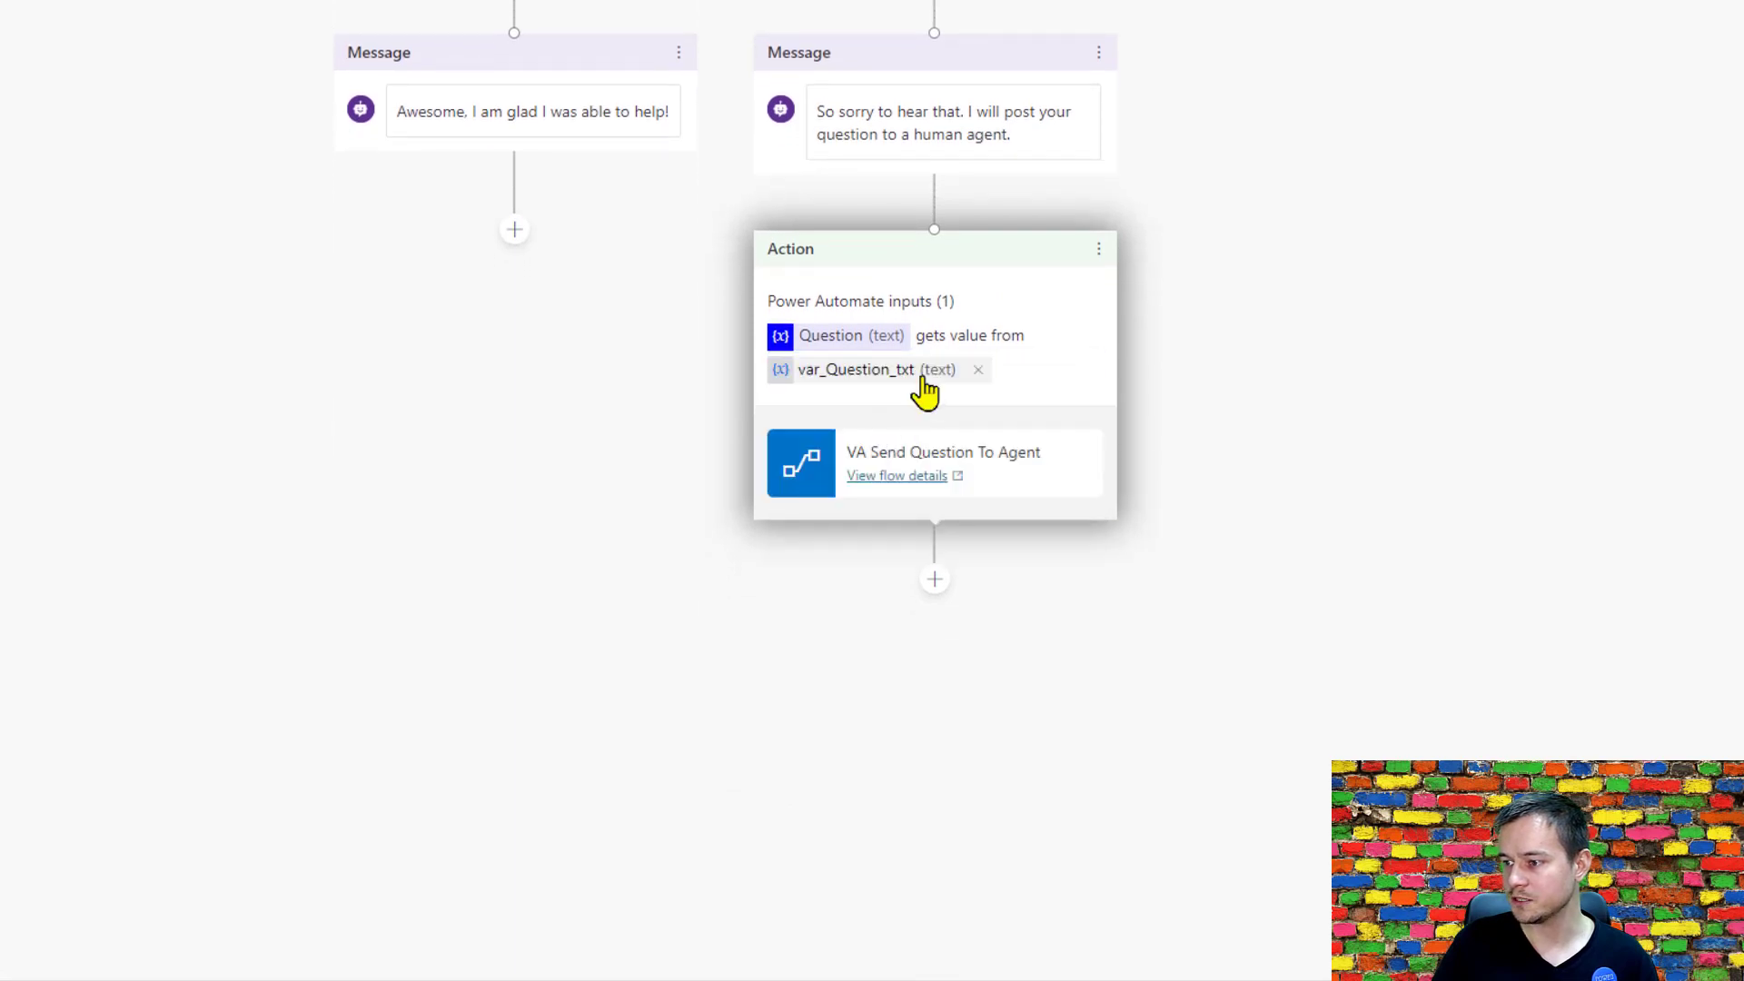
Add a question node after the VA Send Question To Agent action asking "Is there any other question I could answer?".
click(935, 579)
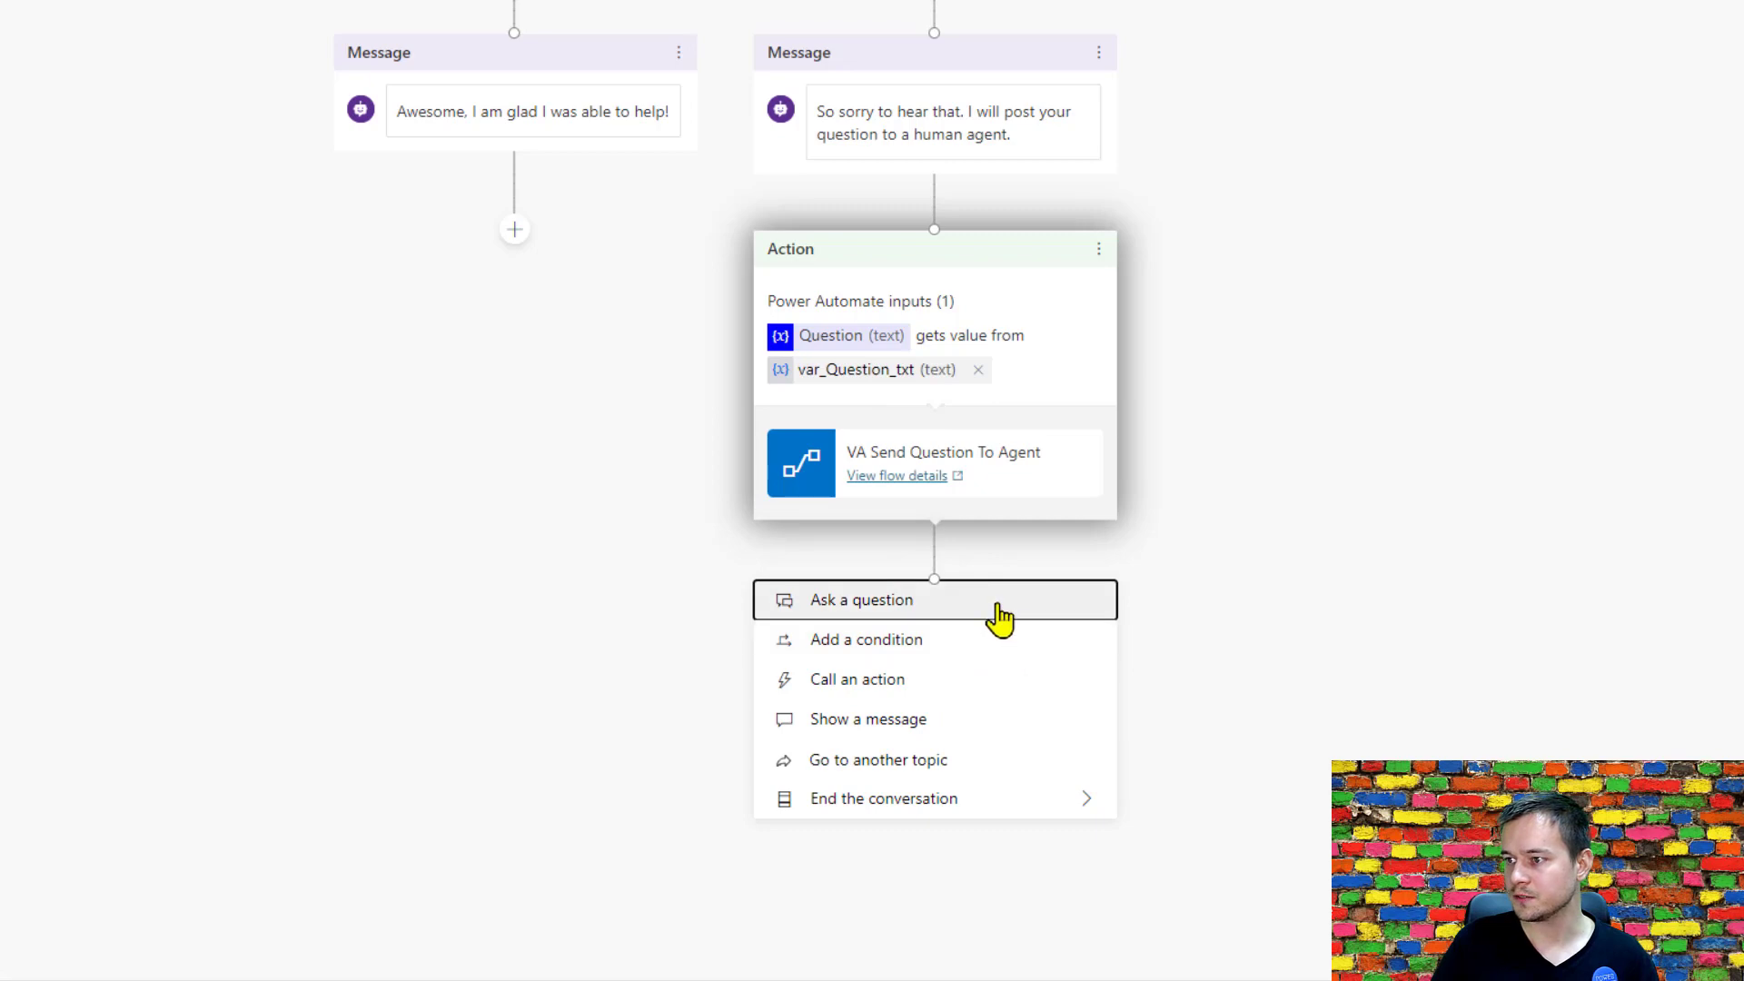
click(954, 606)
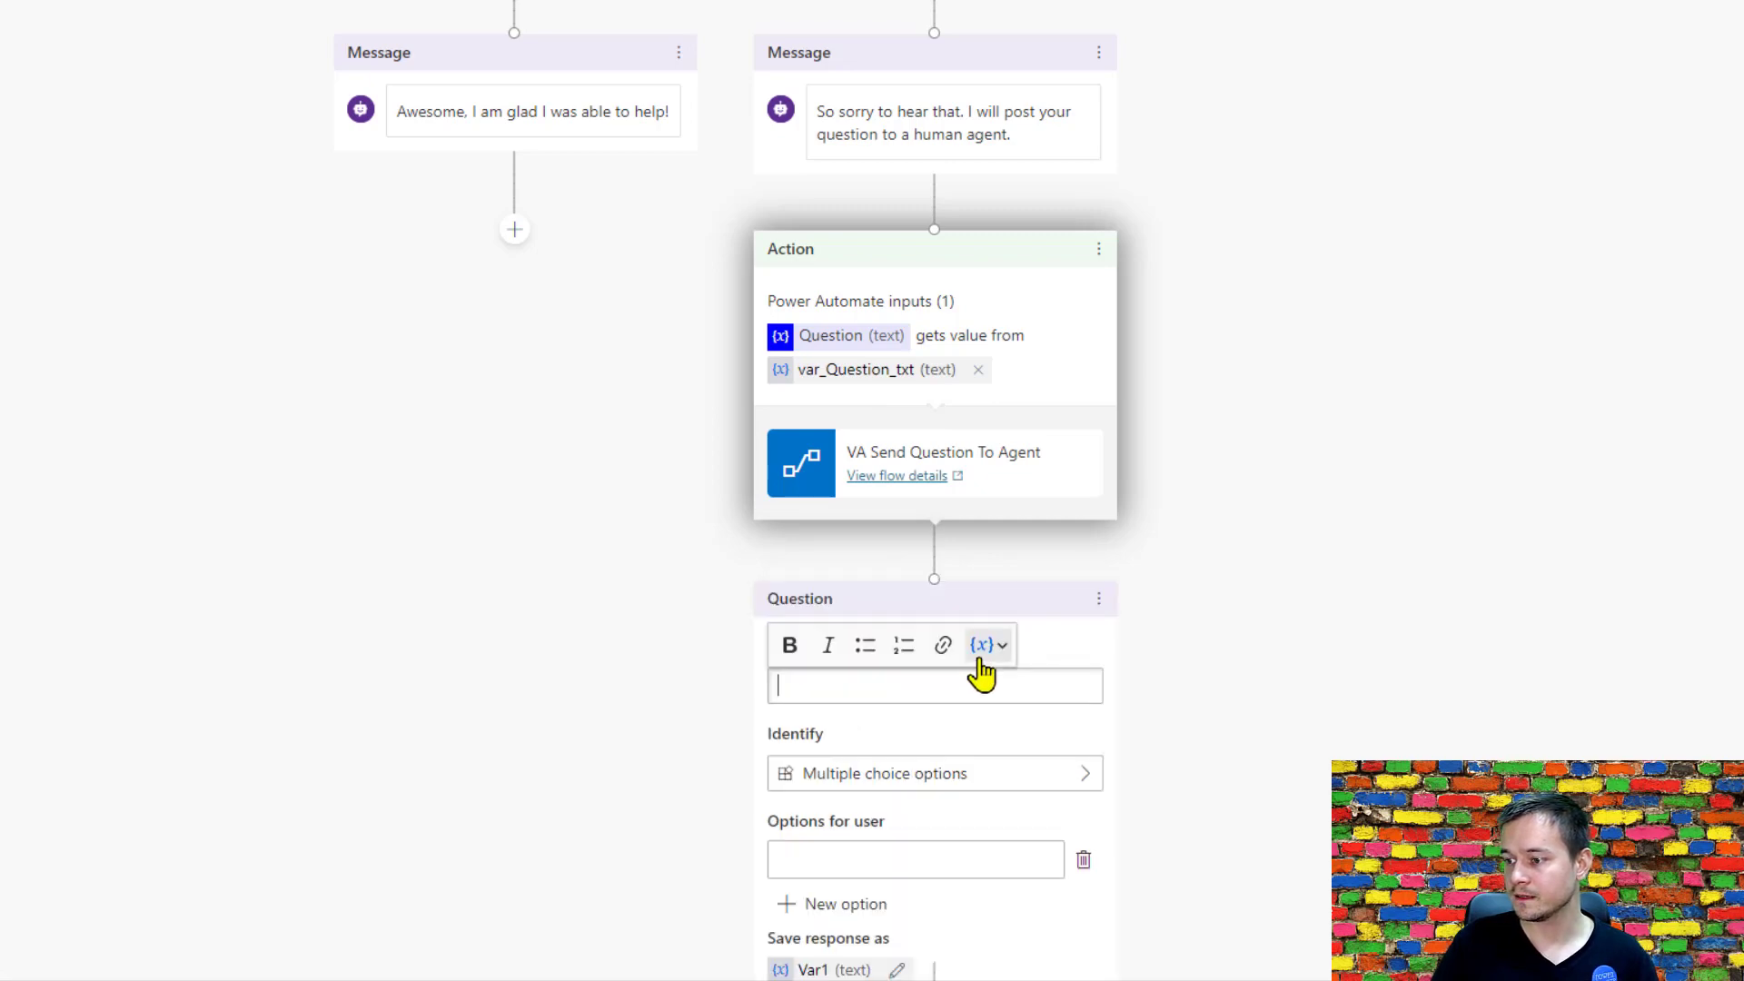
text(Is there anyt)
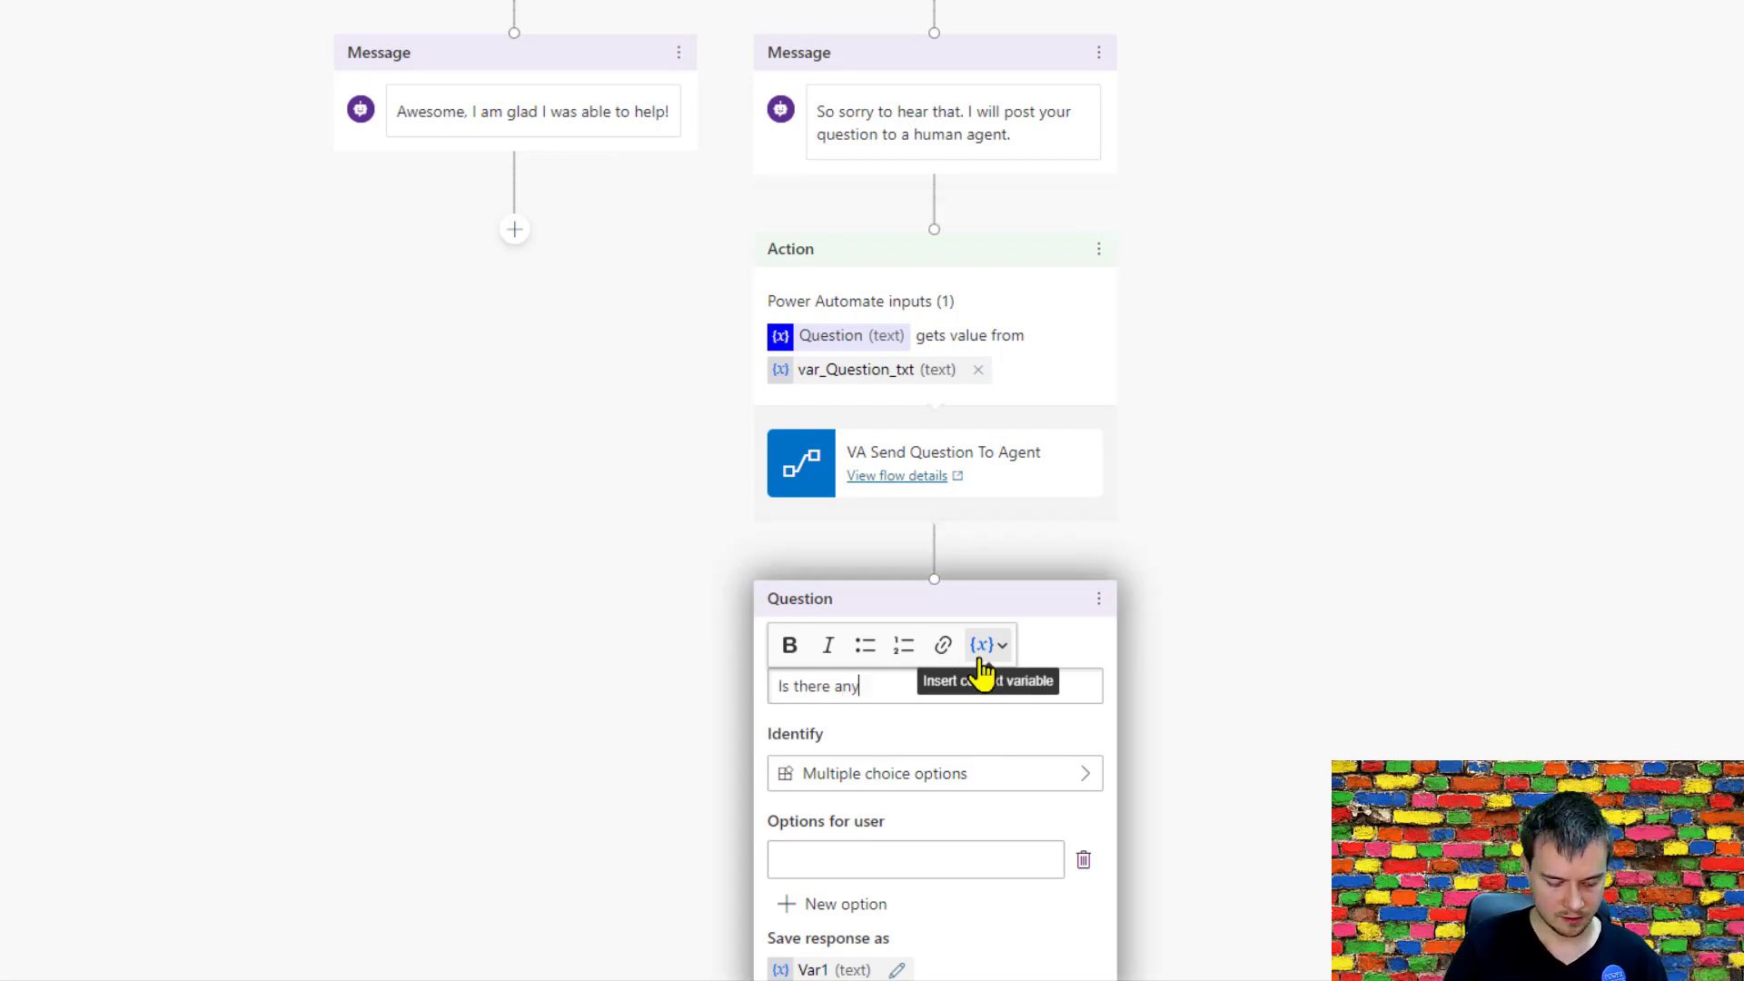
key(BackSpace)
text(other q)
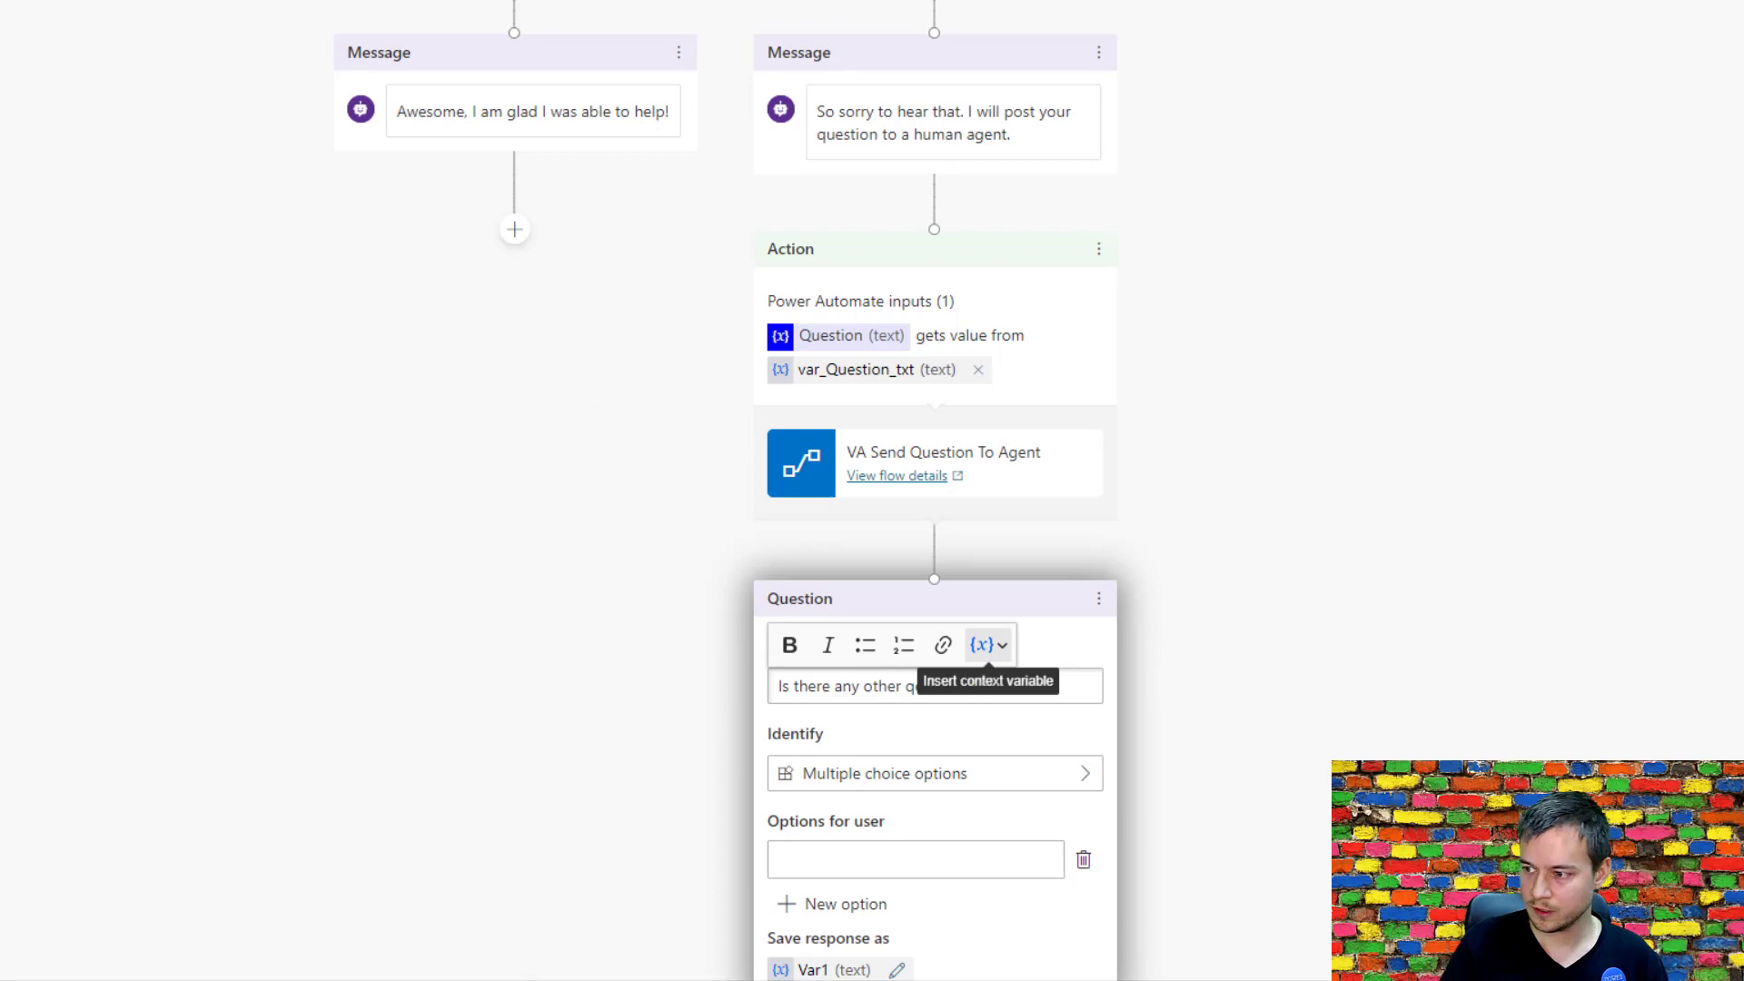
text(uestion )
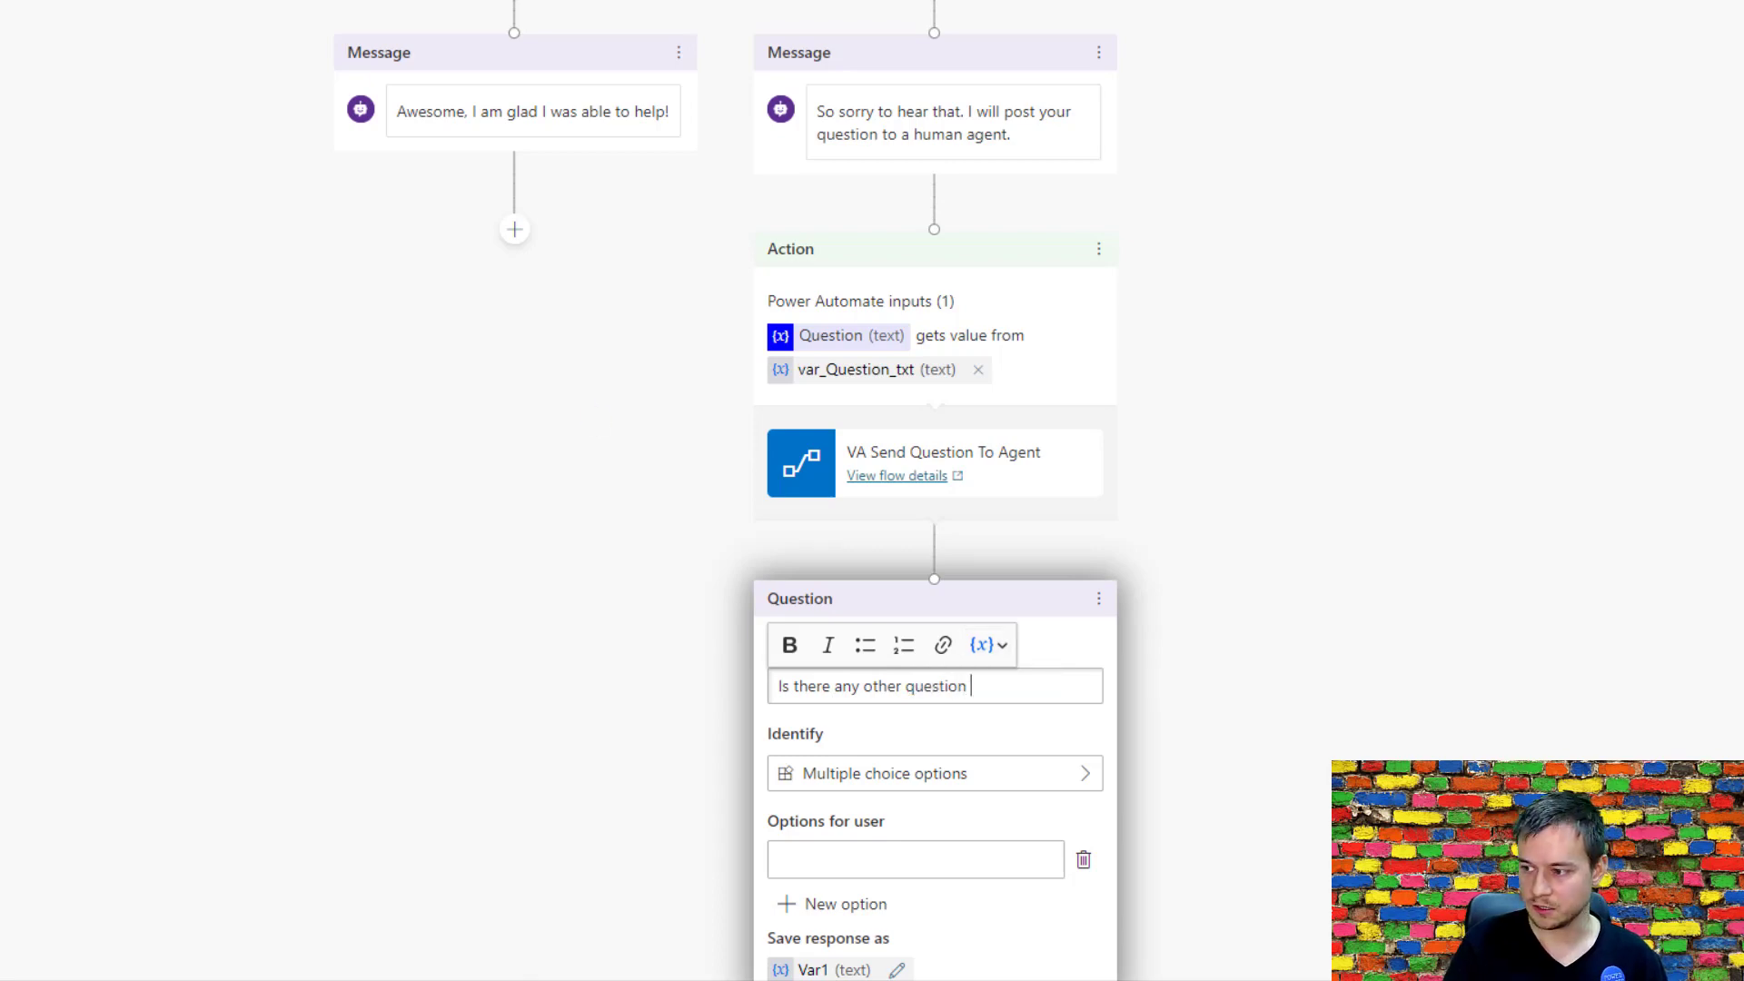
text(I )
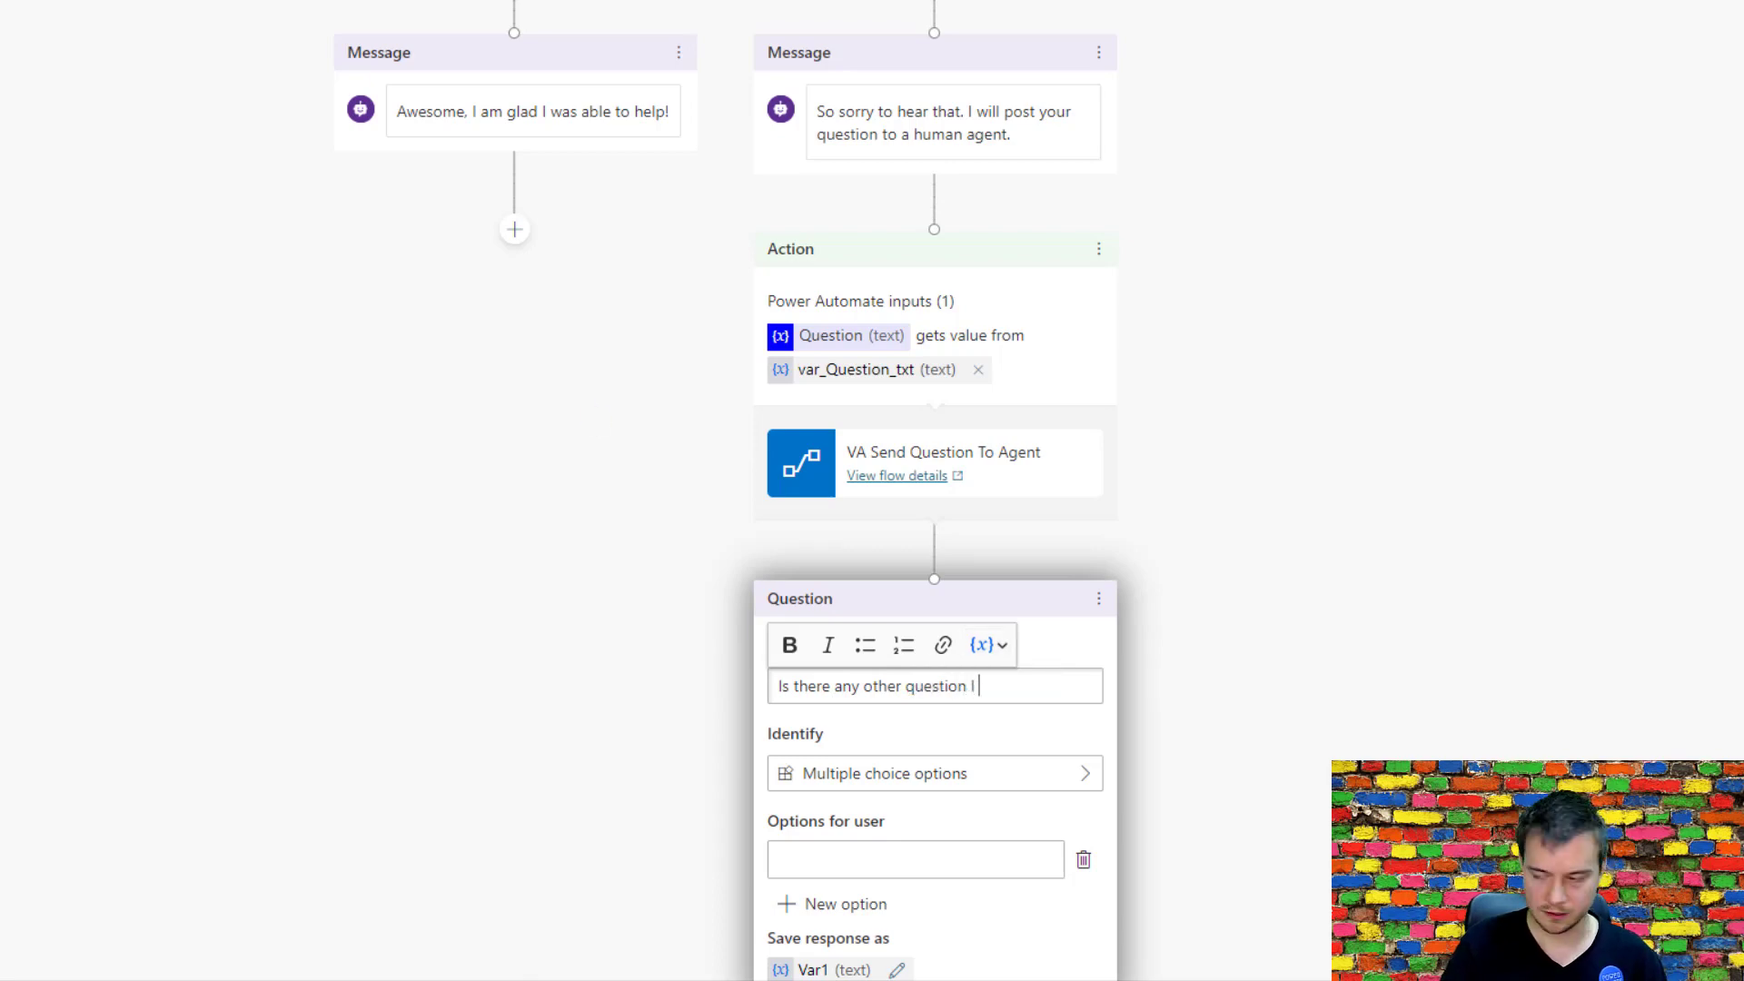
text(could answer?)
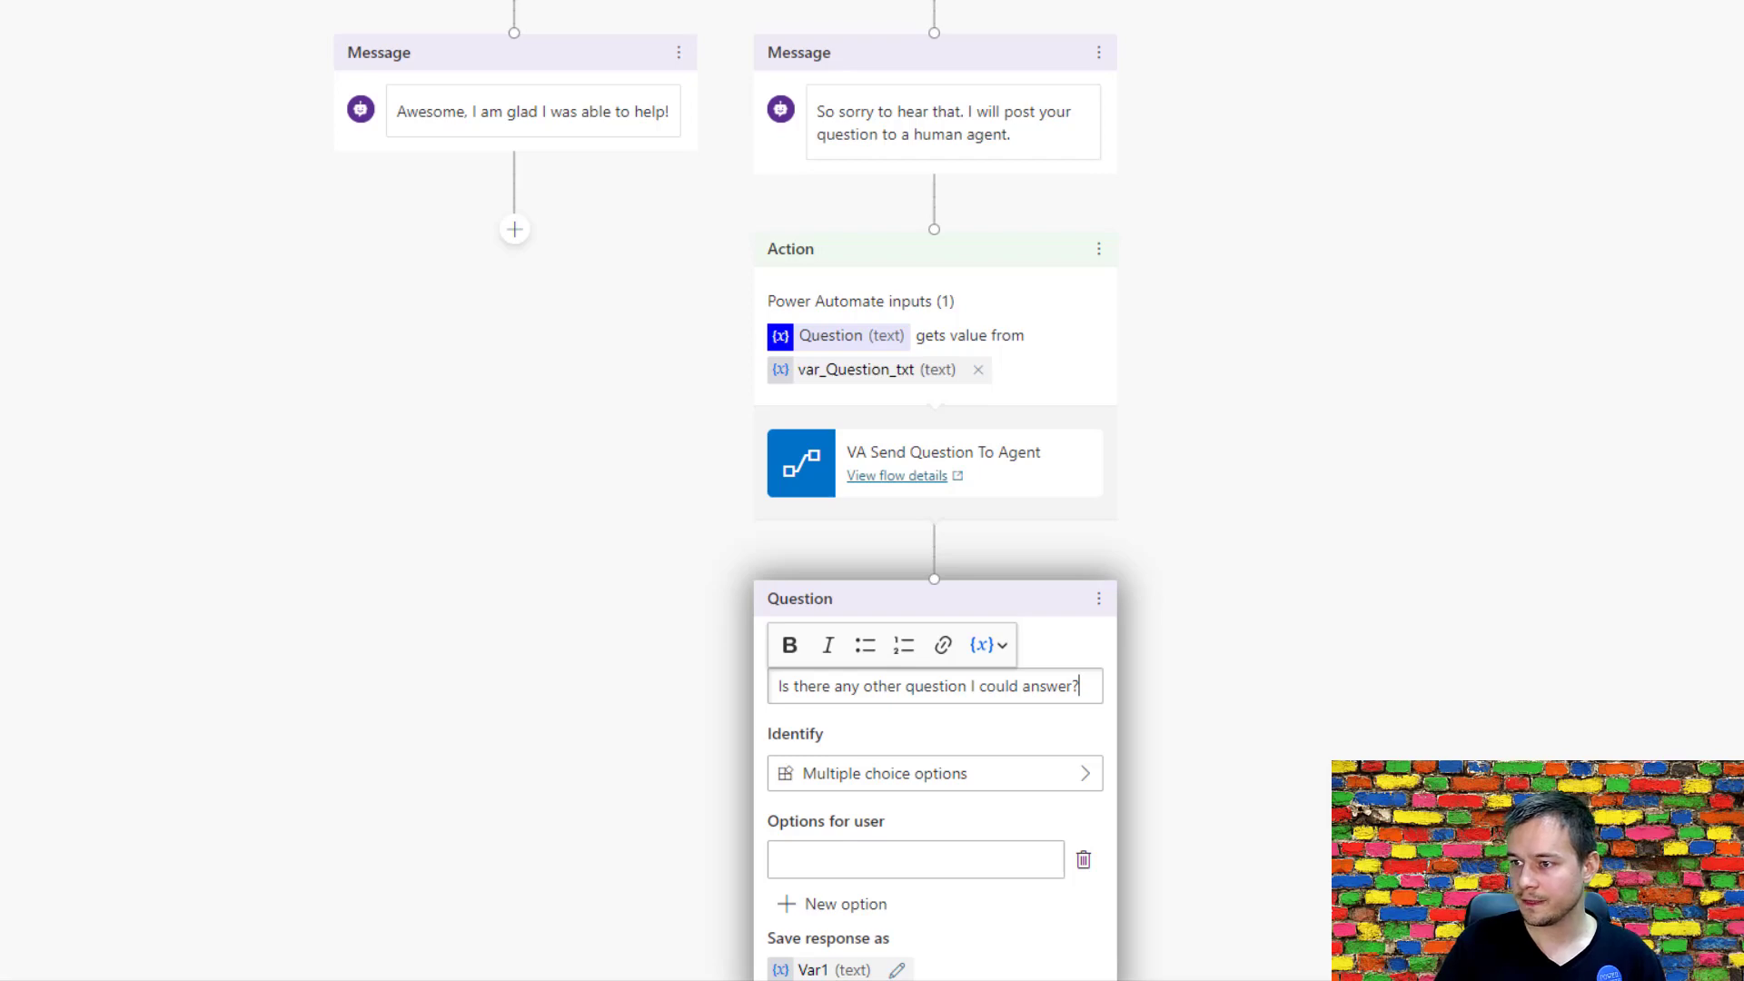
Connect the "Awesome, I am glad I was able to help!" message to the new question and give it the options Yes and No.
click(515, 233)
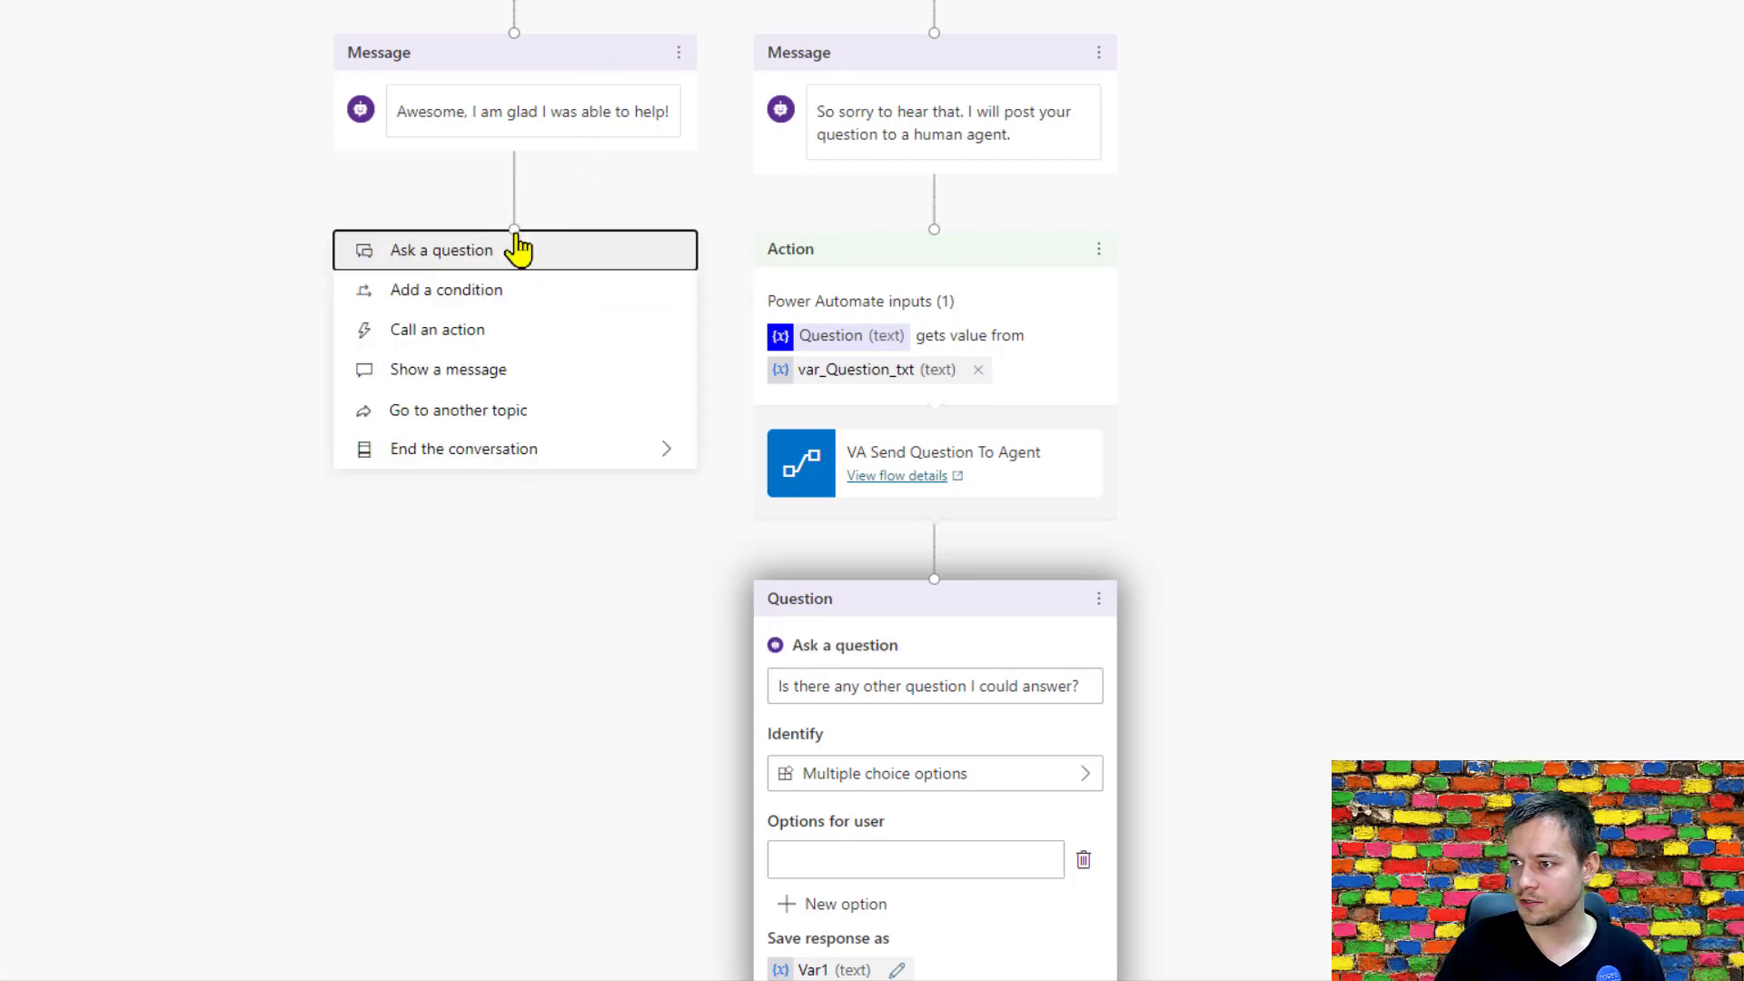
drag(515, 151, 935, 590)
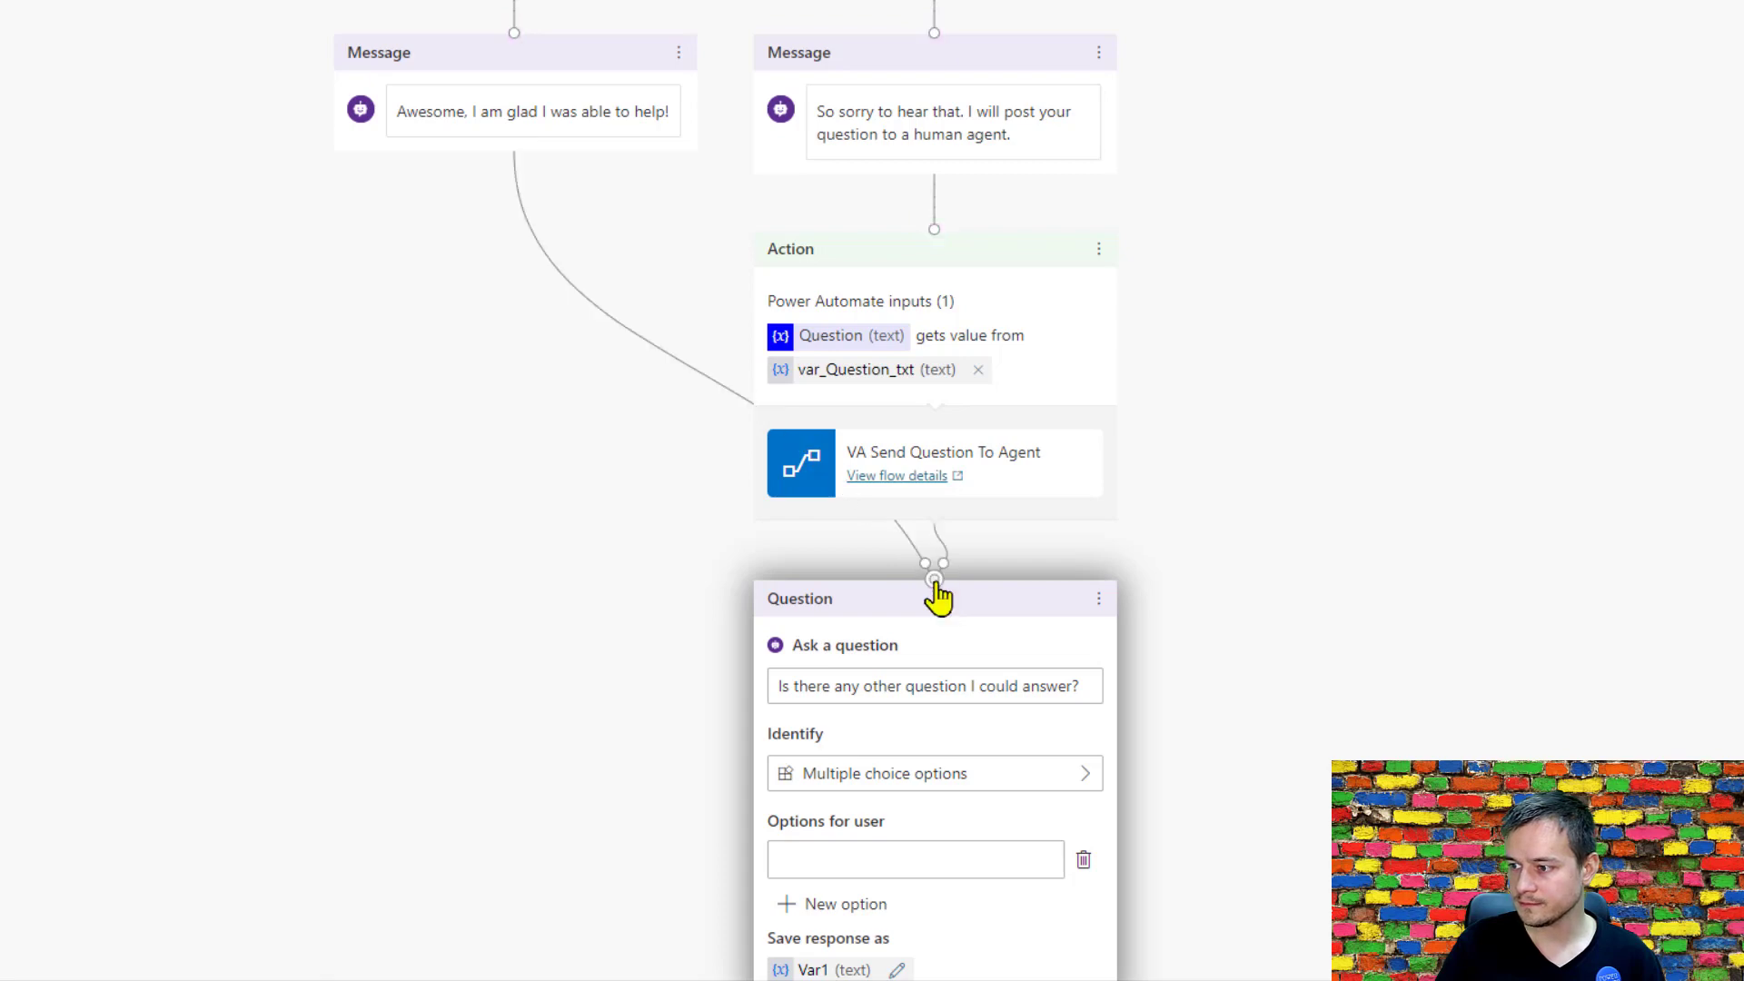
scroll(1180, 808, down, 5)
click(896, 386)
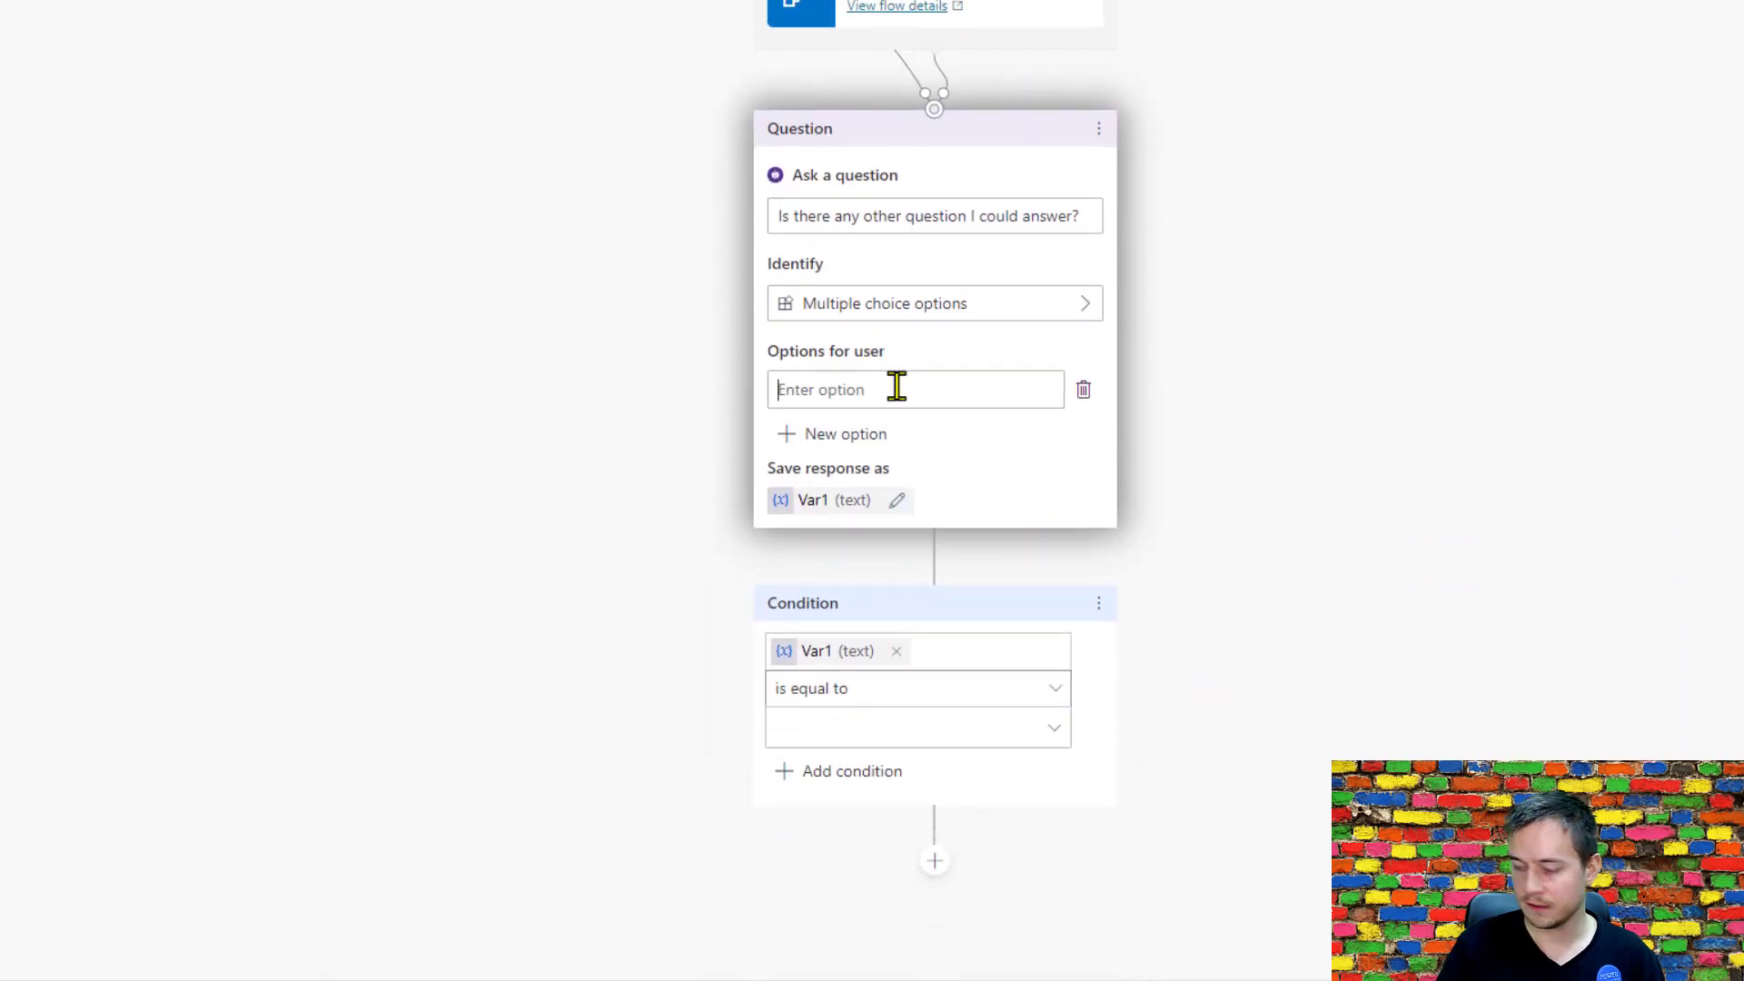
text(Yes)
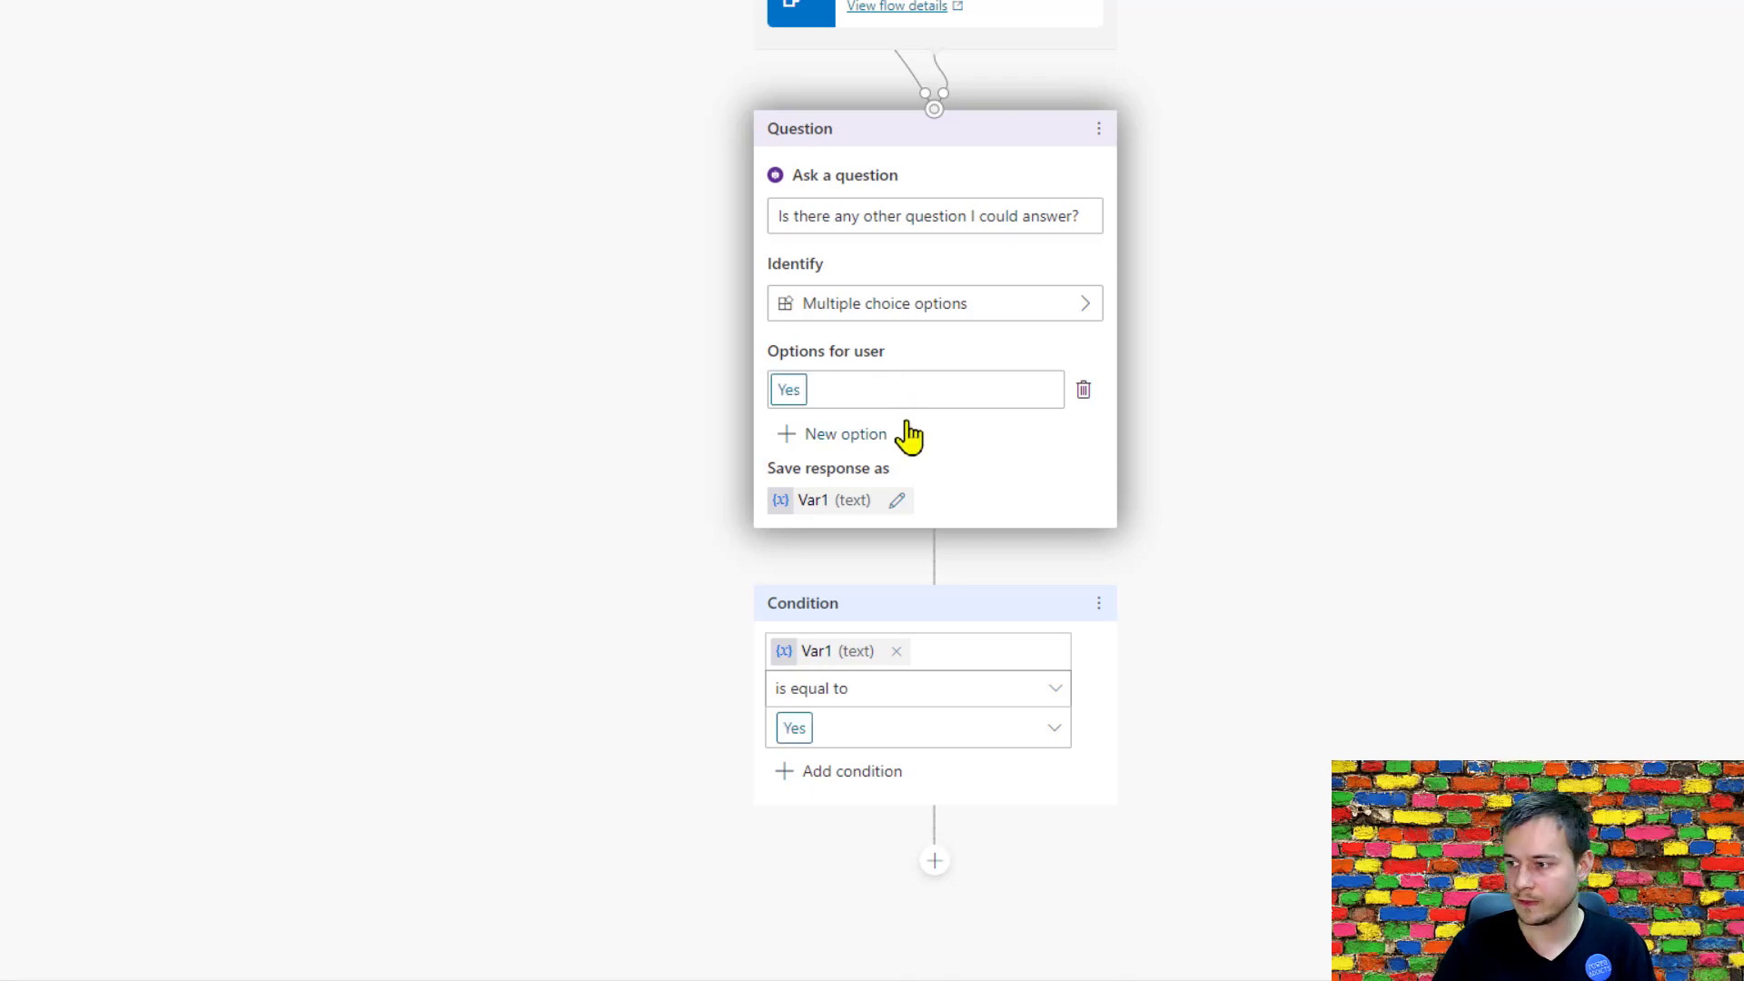
click(877, 438)
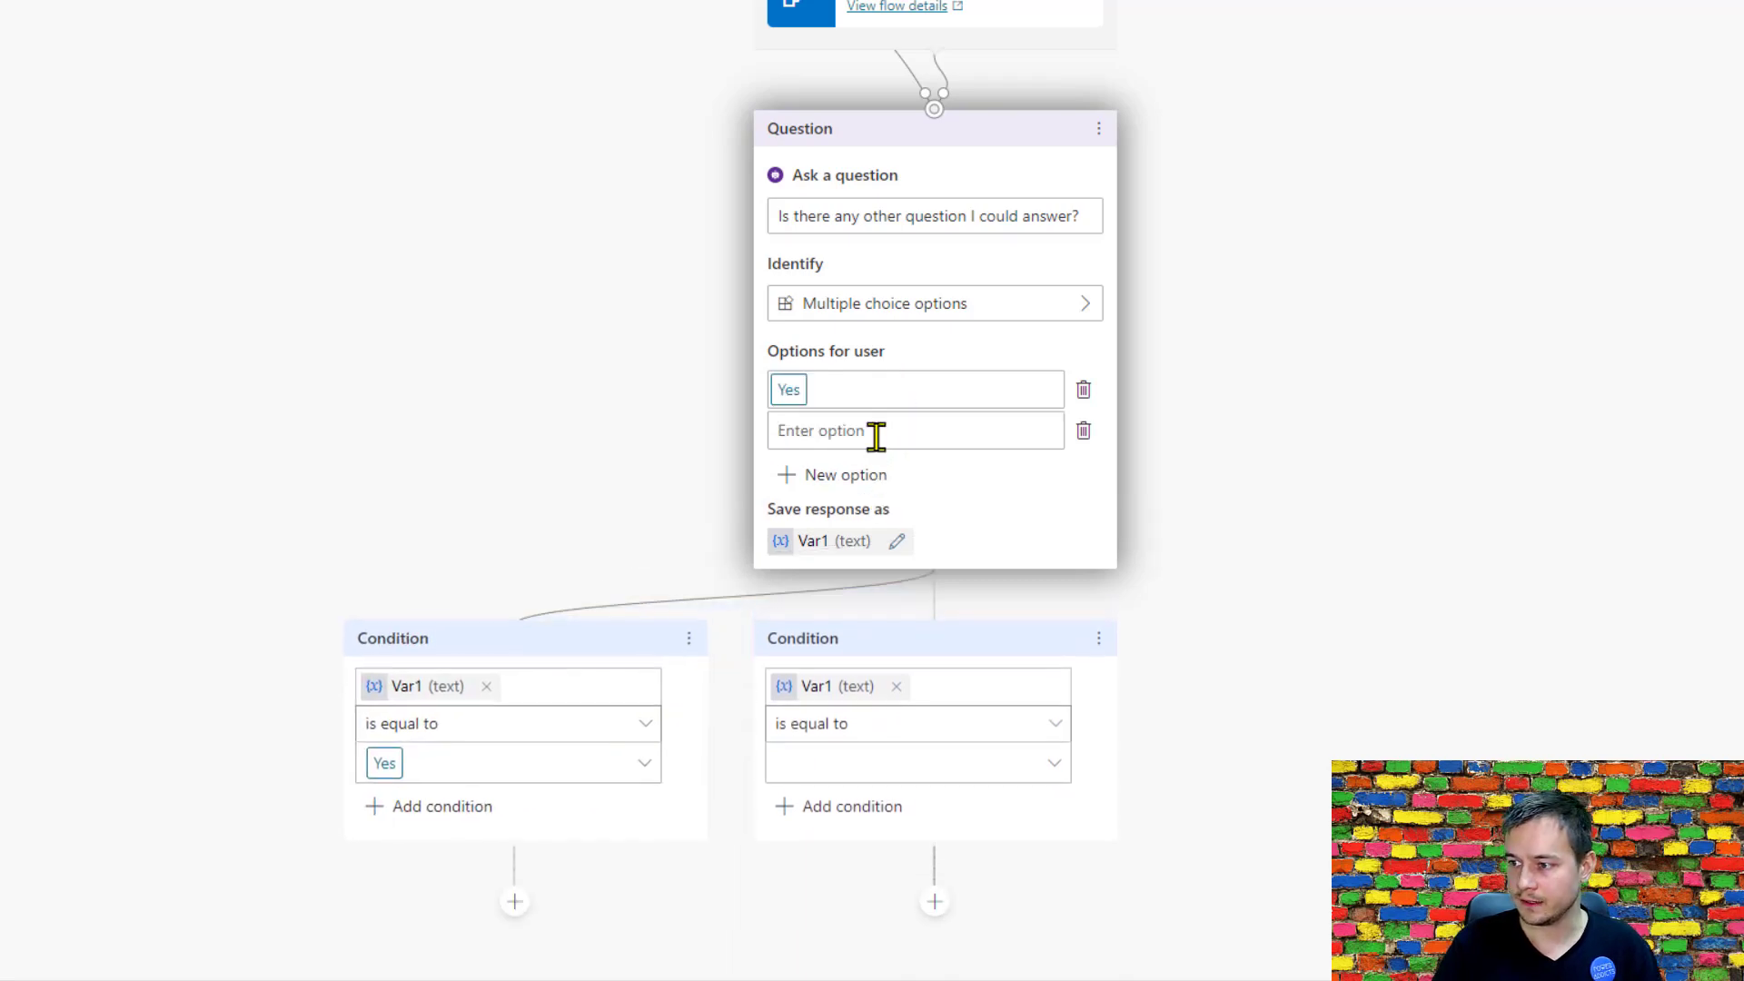
text(No)
key(Return)
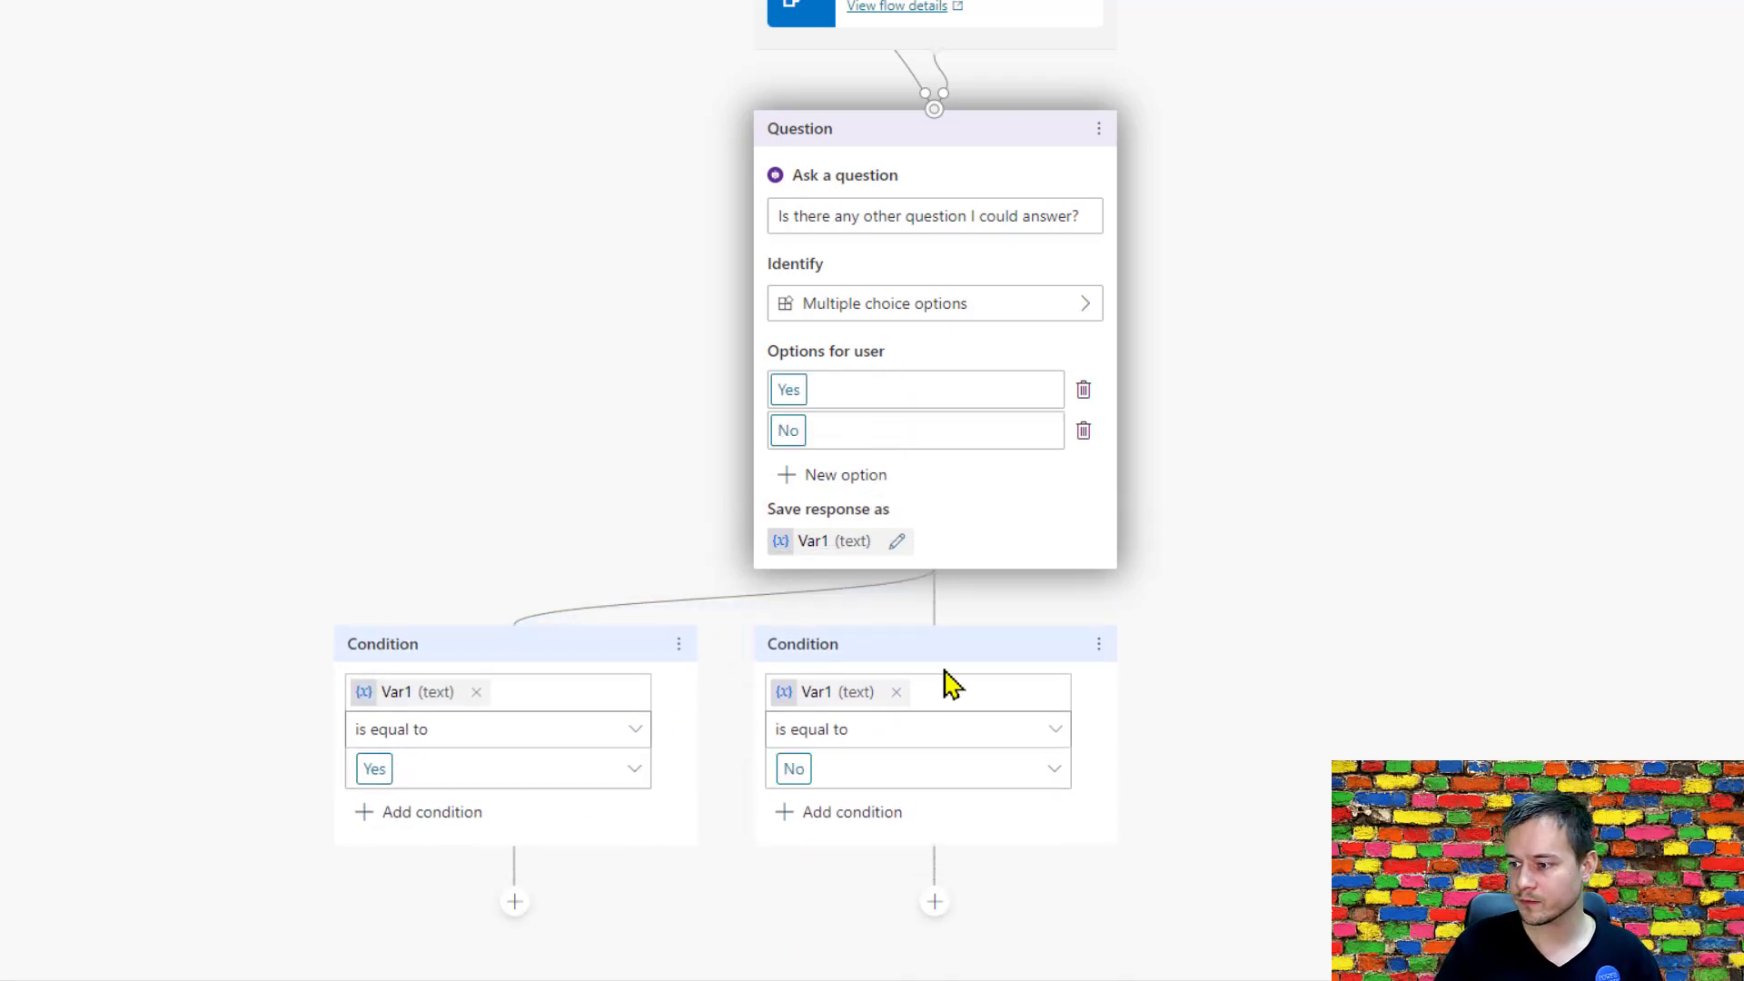
Link the Yes condition of the follow-up question back to the "Hi, what is your question?" node.
click(515, 905)
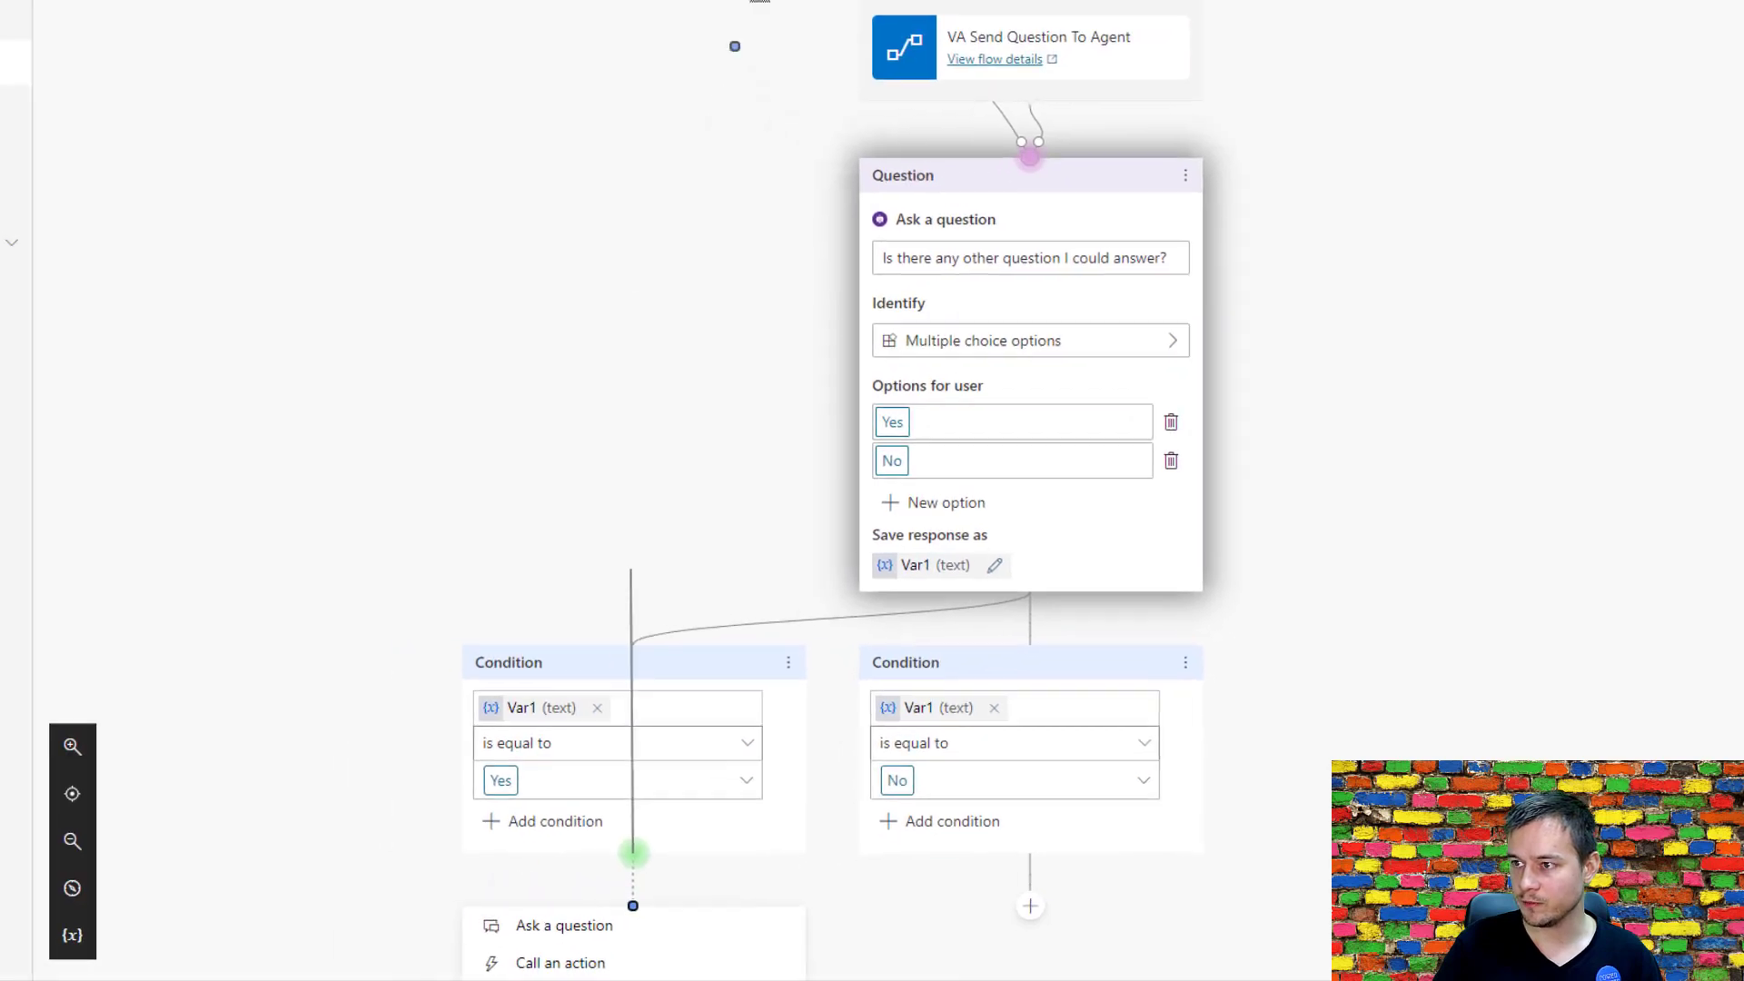
mouse_move(748, 0)
mouse_down()
mouse_move(793, 4)
mouse_move(825, 216)
mouse_move(854, 265)
mouse_up()
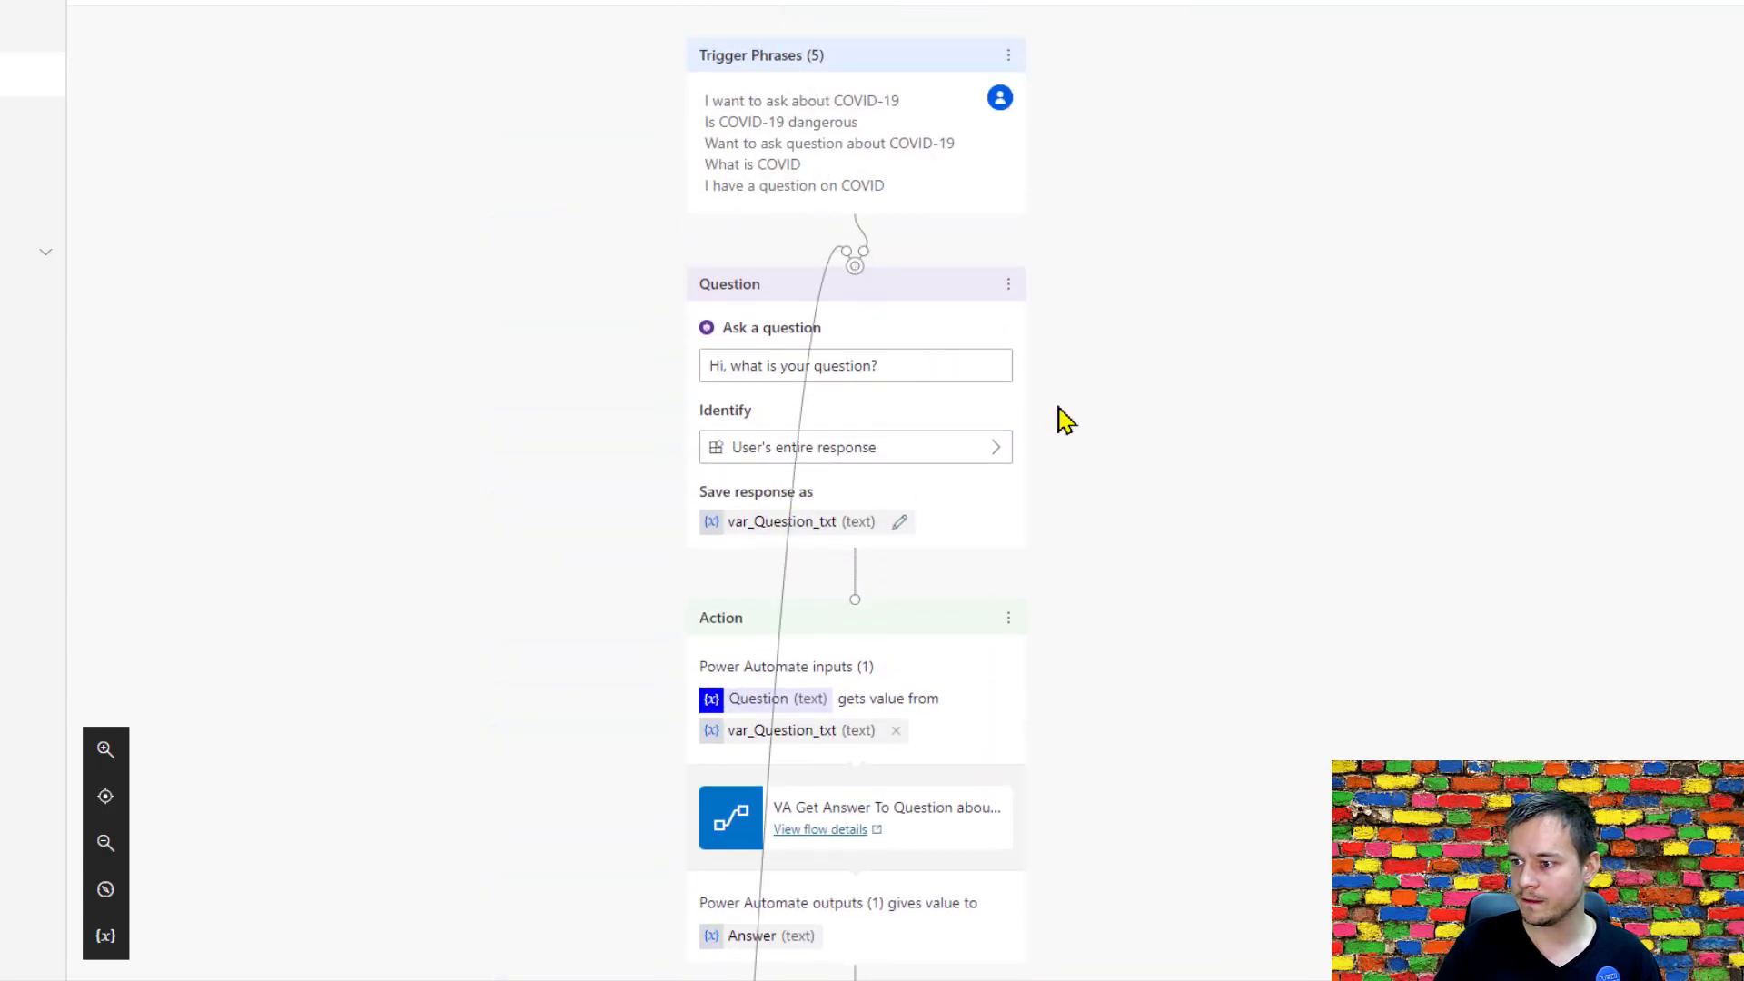
End the conversation with a survey under the No condition of the follow-up question and save the topic.
scroll(1068, 423, down, 10)
scroll(1067, 424, down, 10)
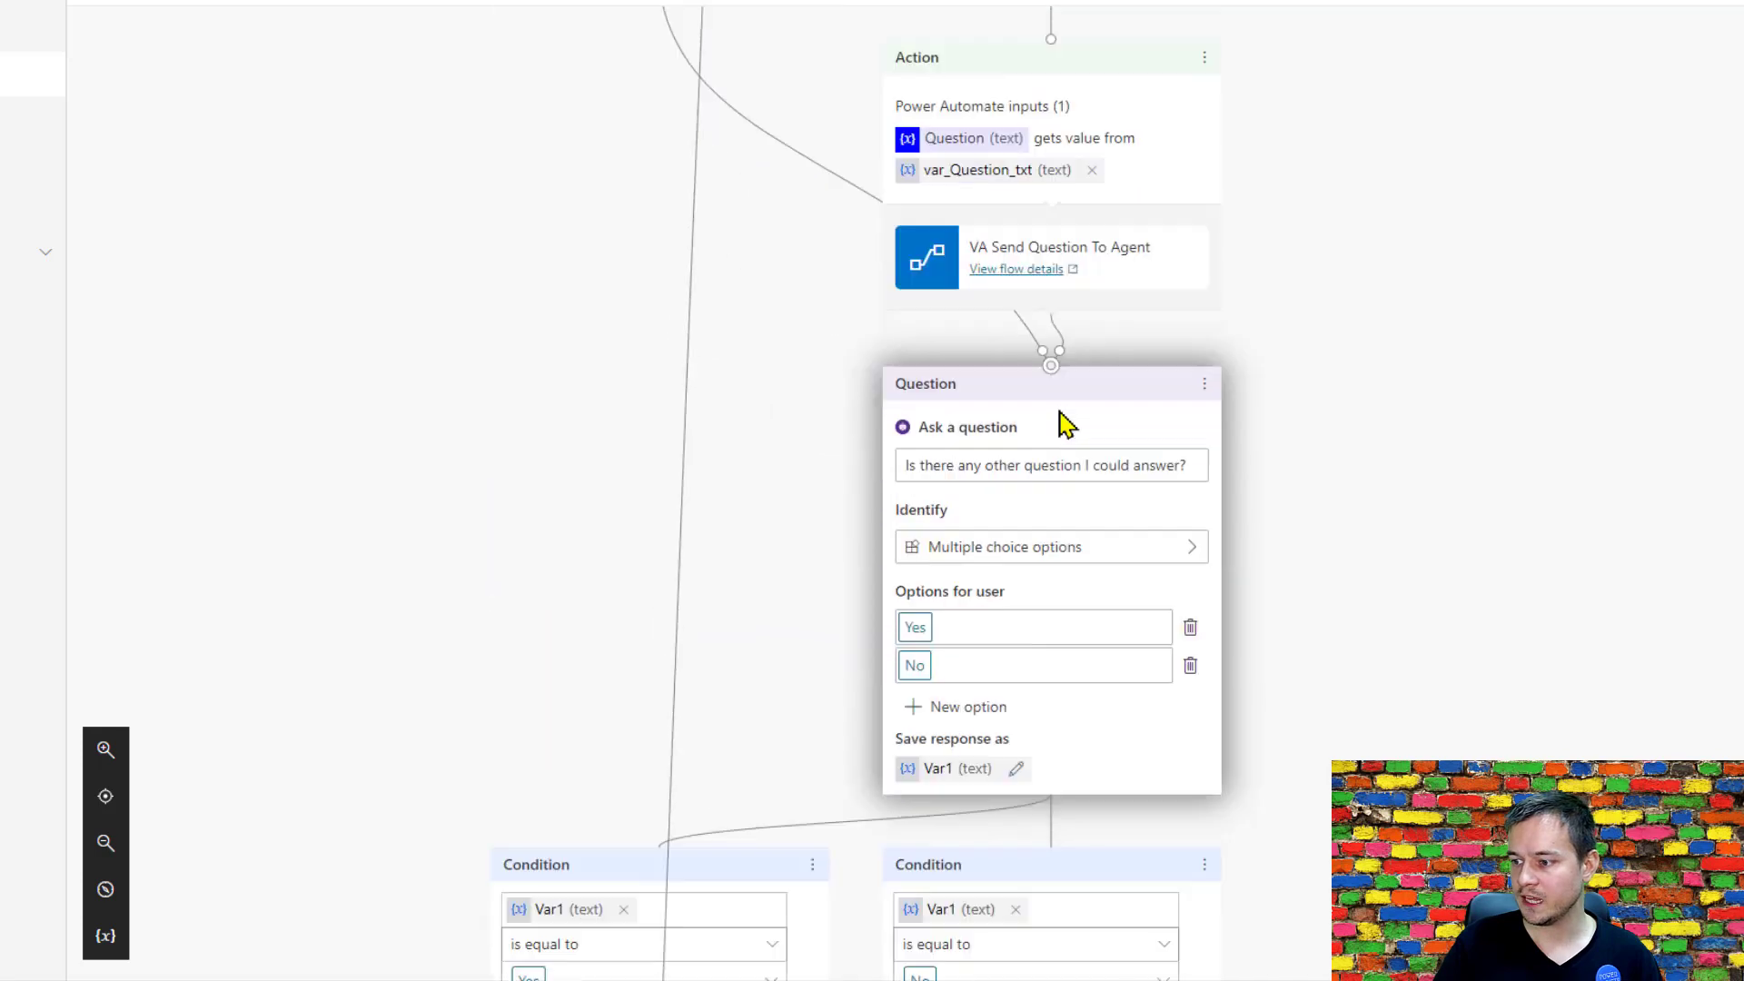
click(1051, 548)
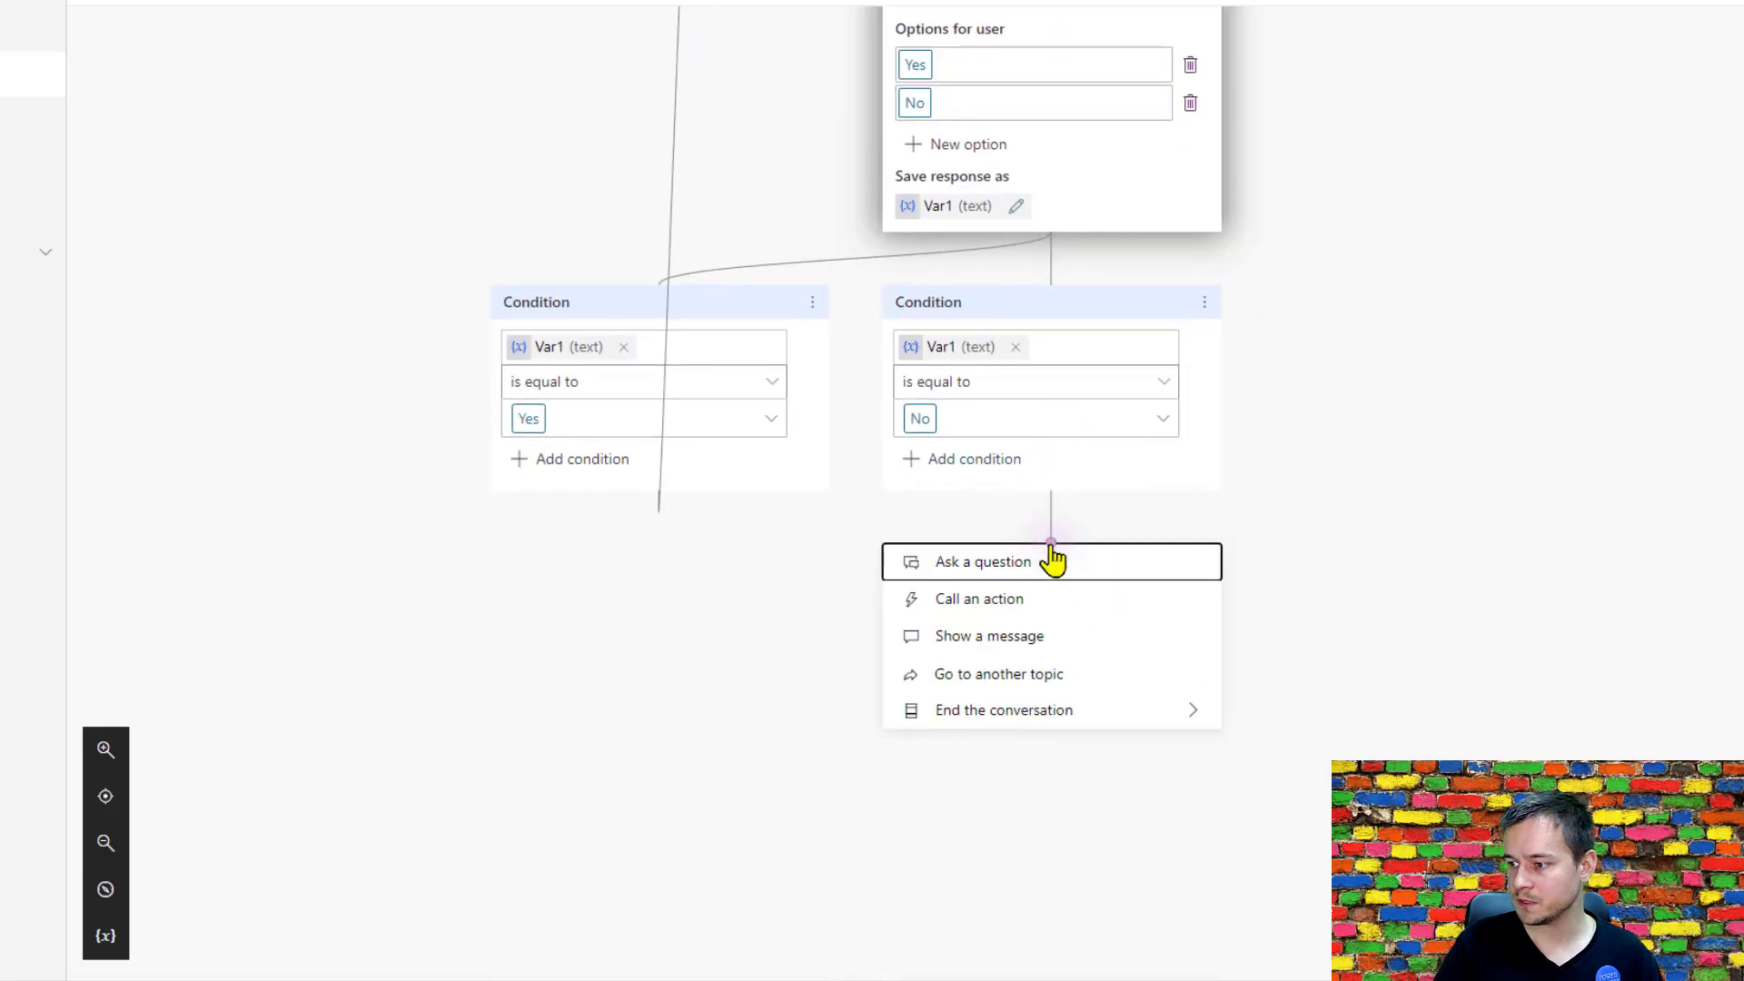
mouse_move(1051, 713)
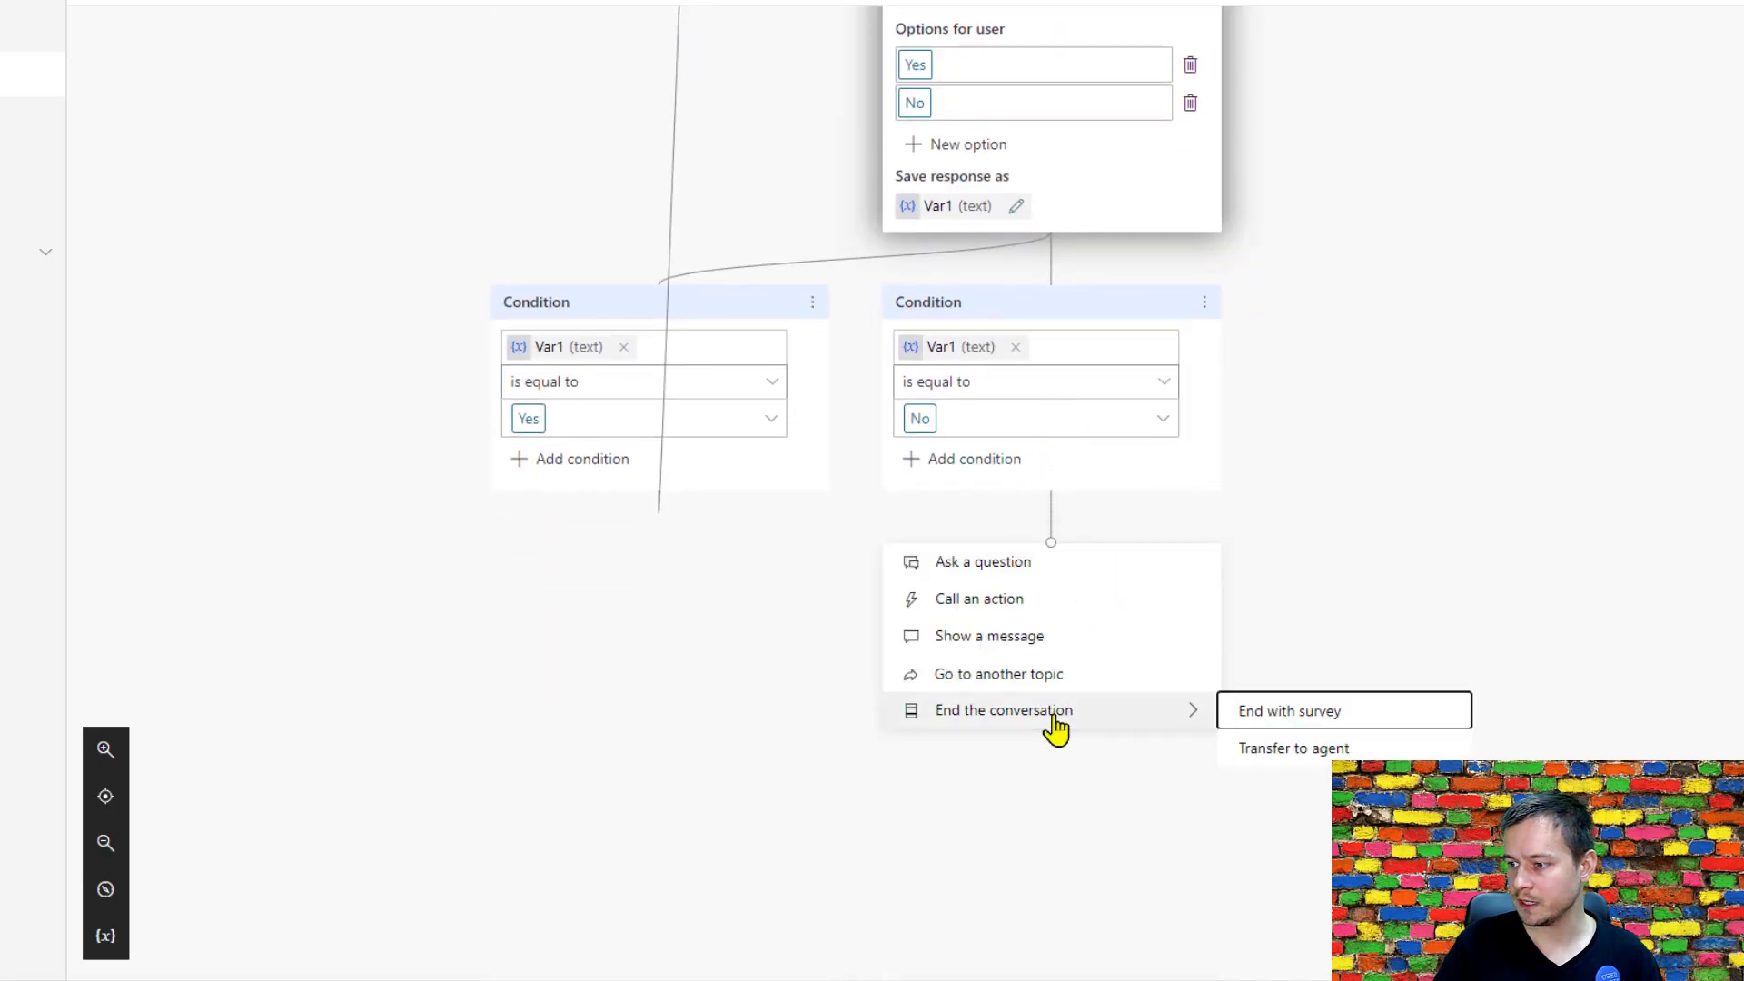
click(1332, 713)
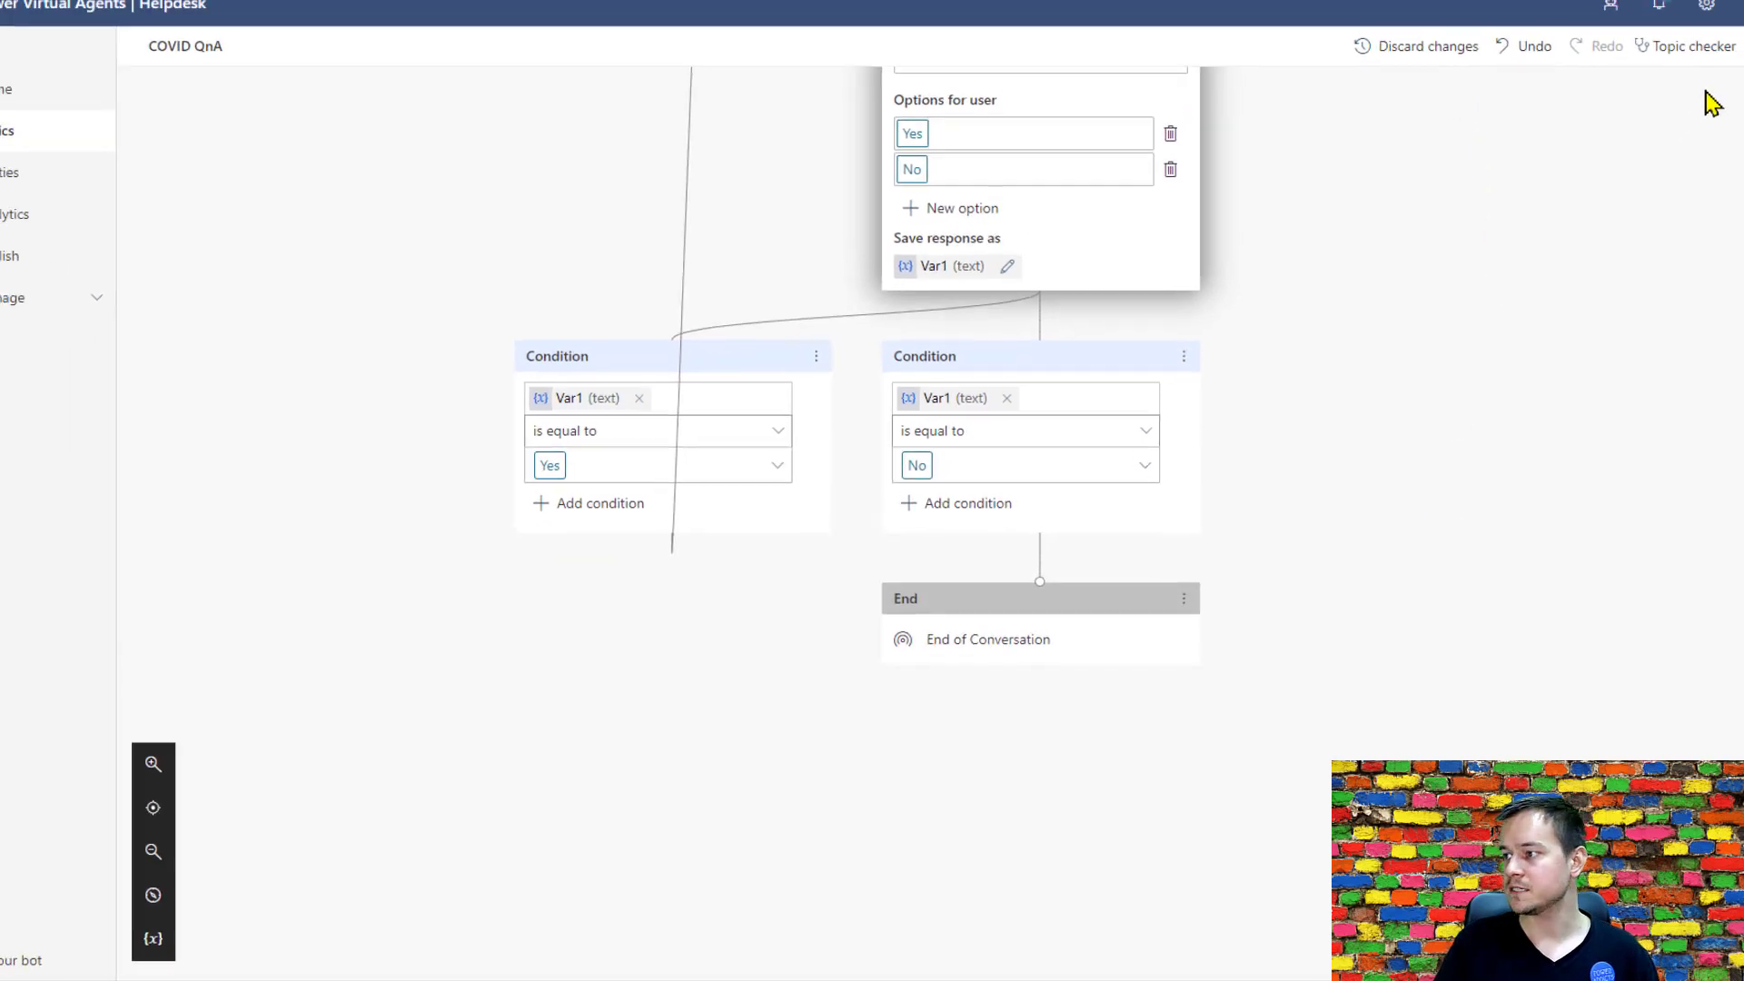
click(1690, 129)
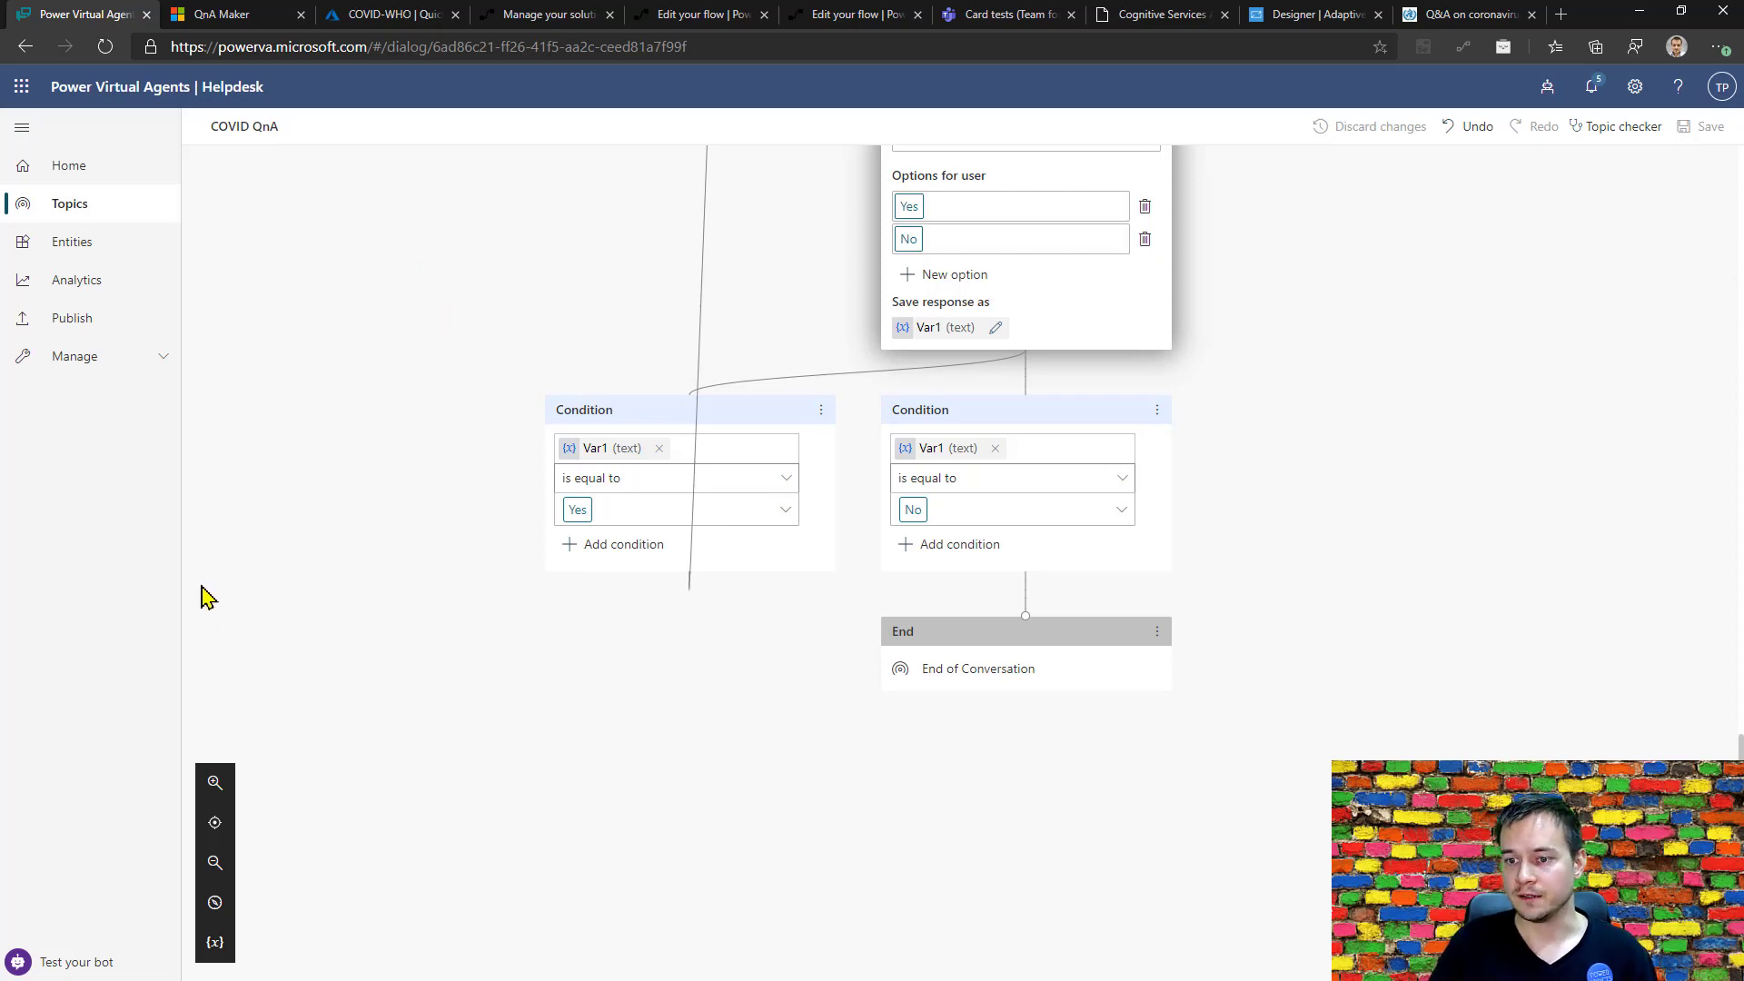
Open the test bot chat and send it "I have a question about COVID" to trigger the topic.
click(82, 964)
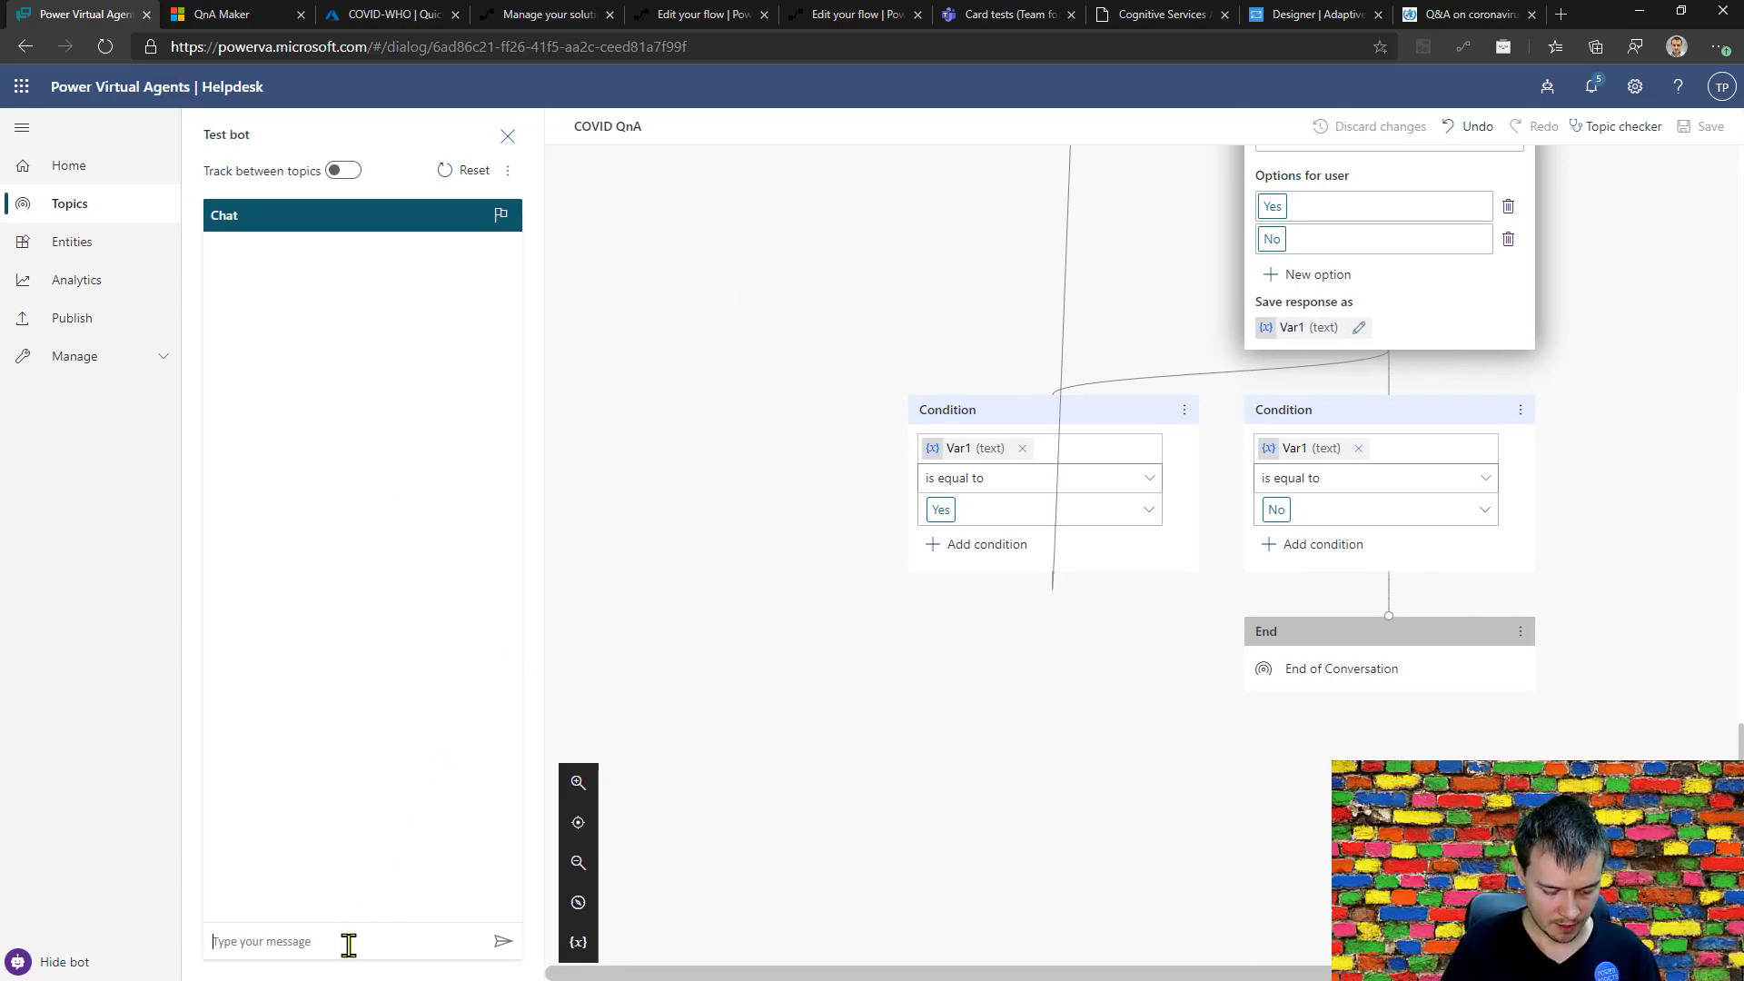
click(349, 945)
text(I have a)
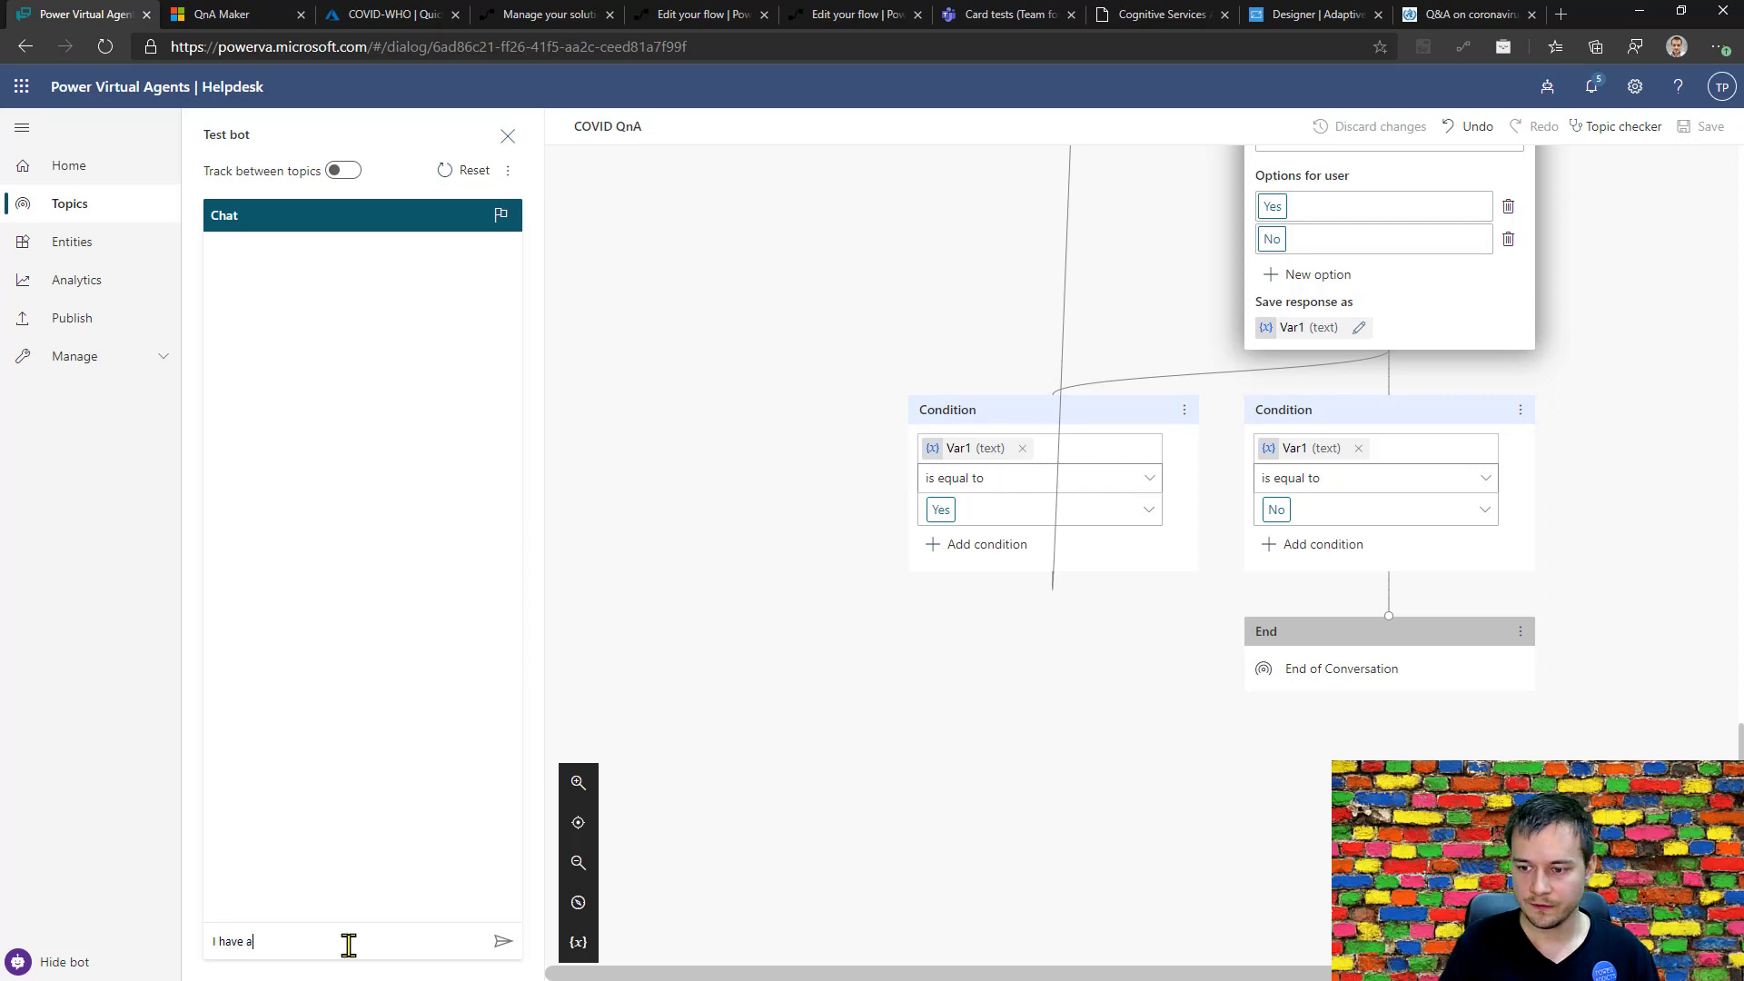
text( question ab)
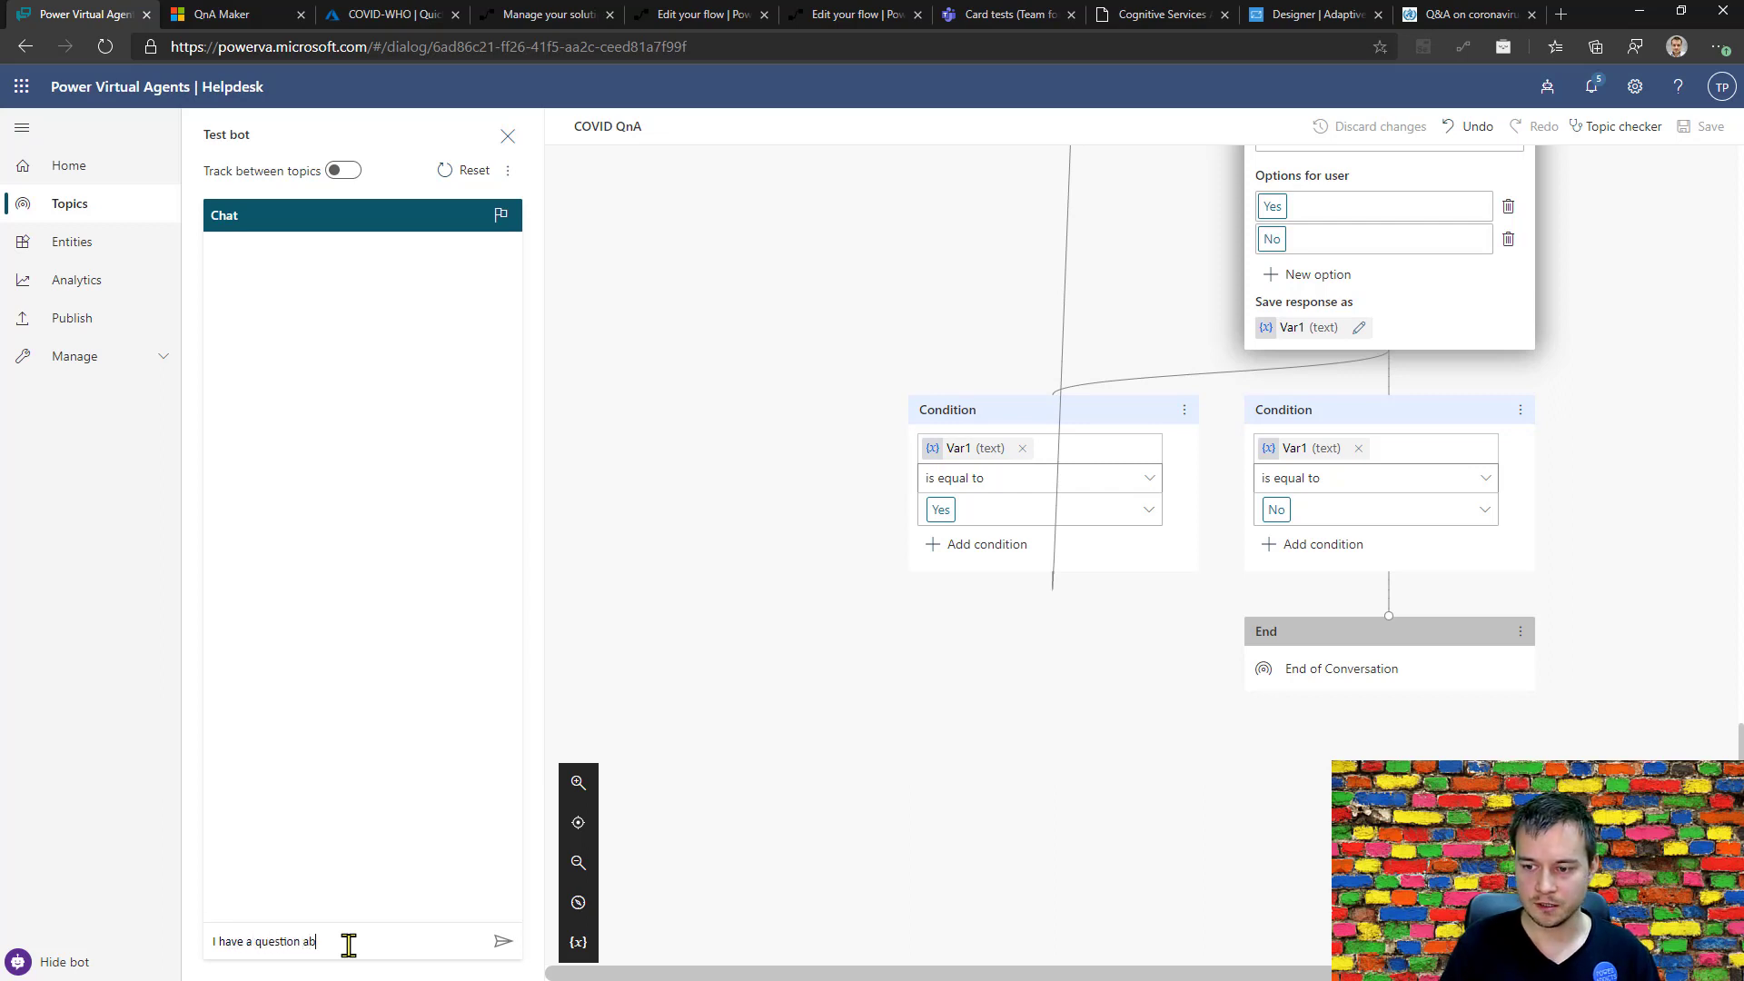
text(out COVID)
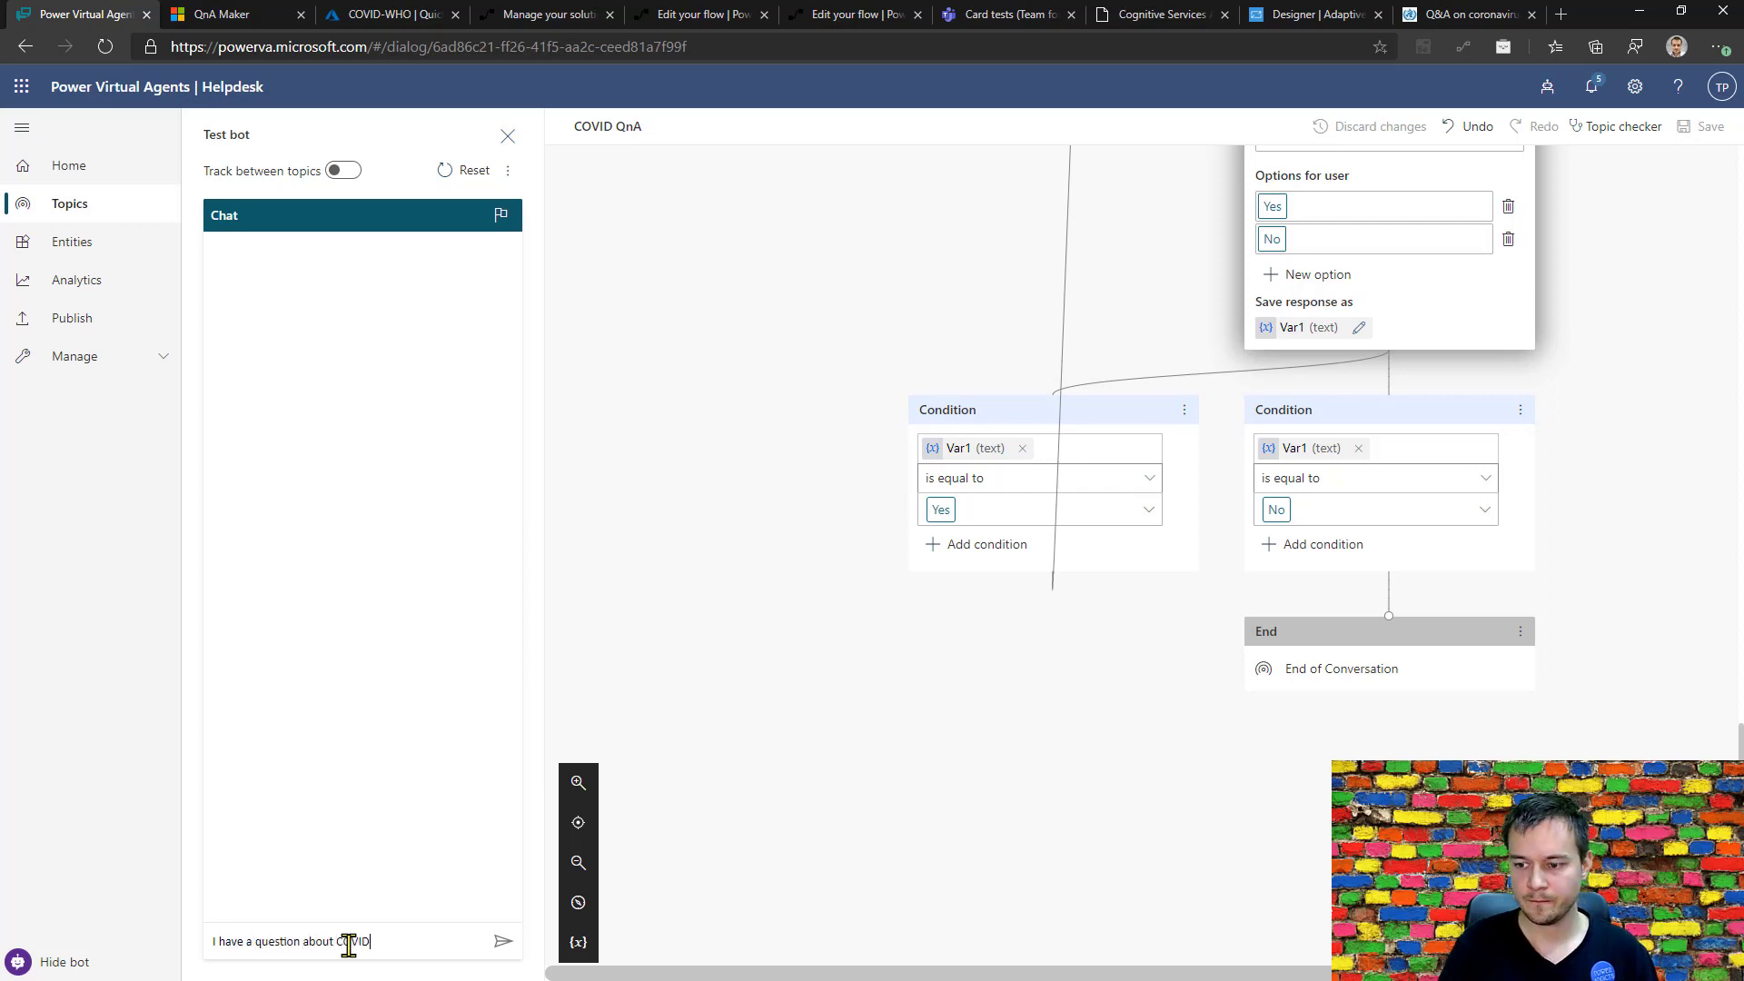
key(Return)
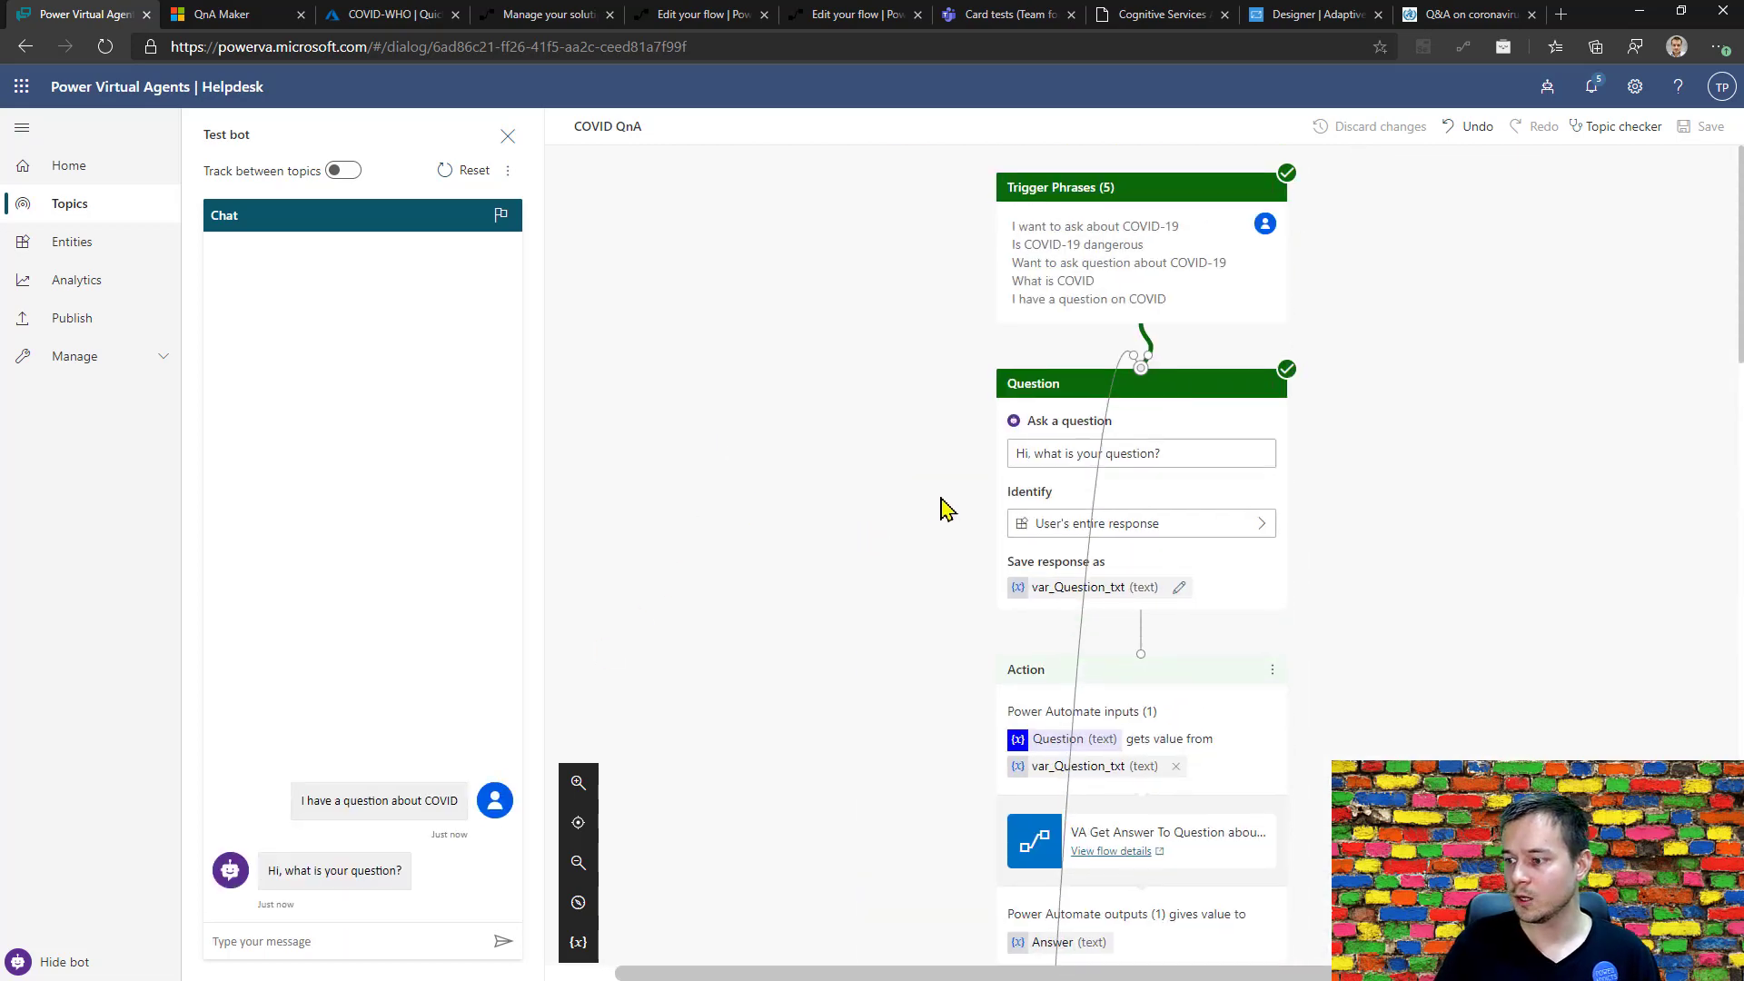
Ask the test bot "How should I protect myself".
click(301, 942)
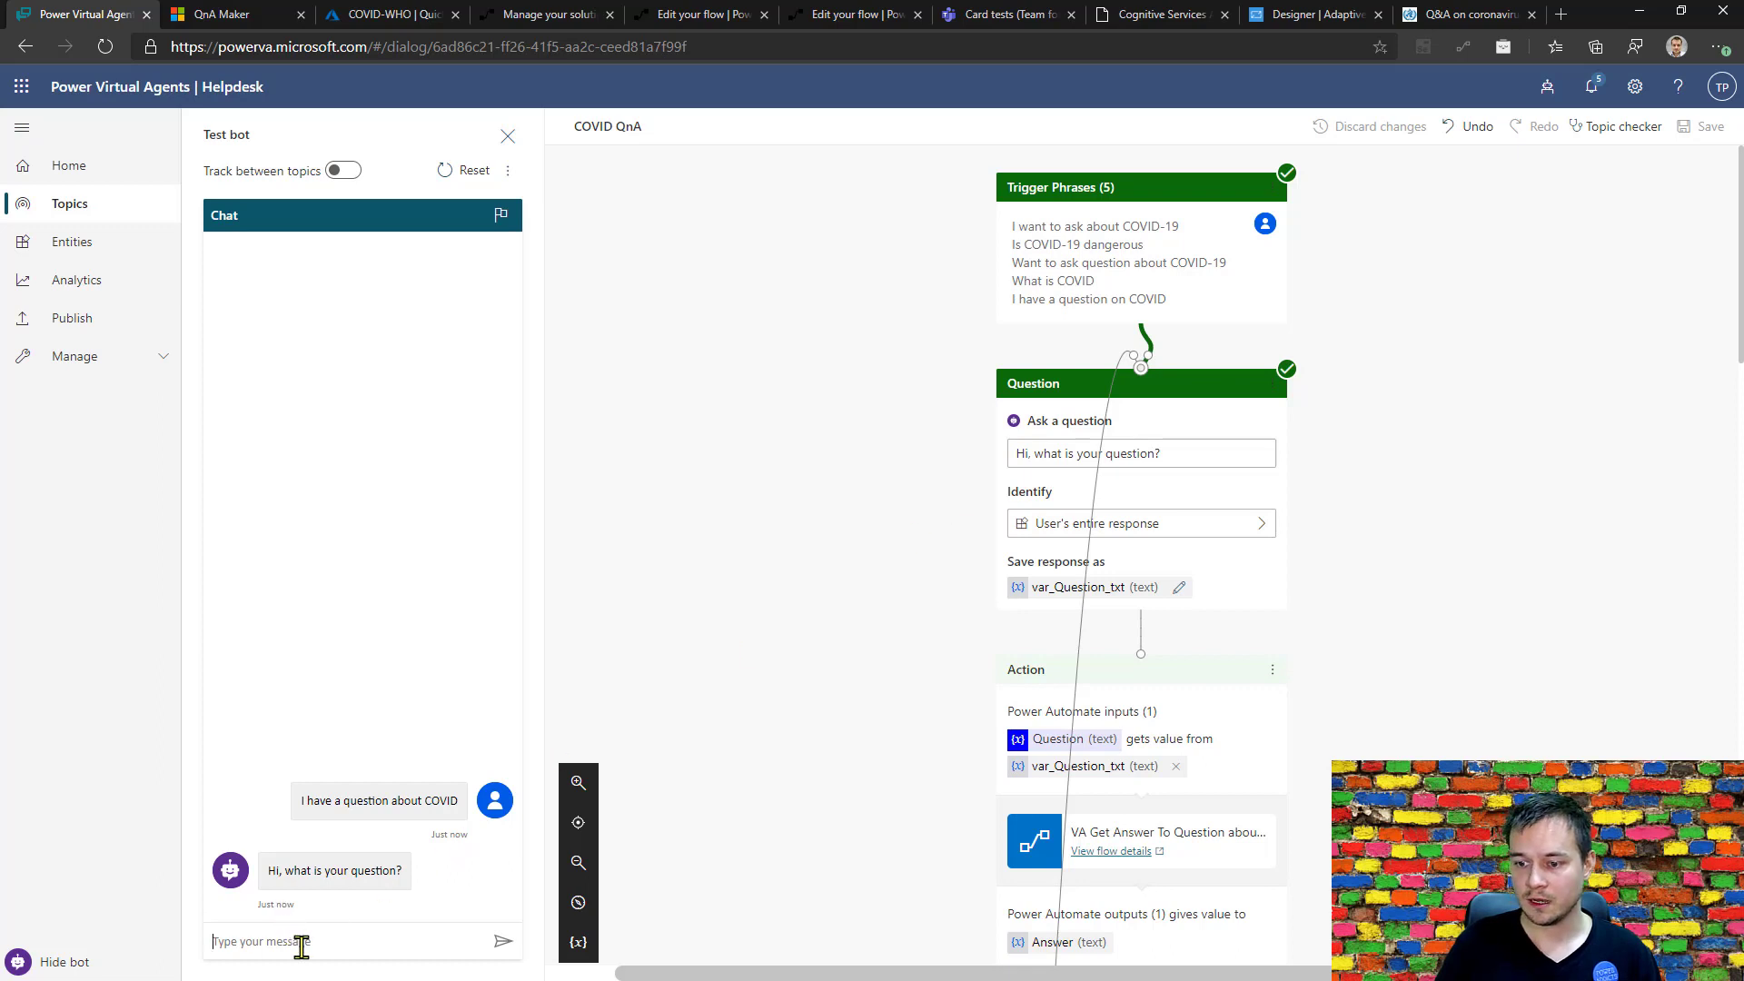
text(How lo)
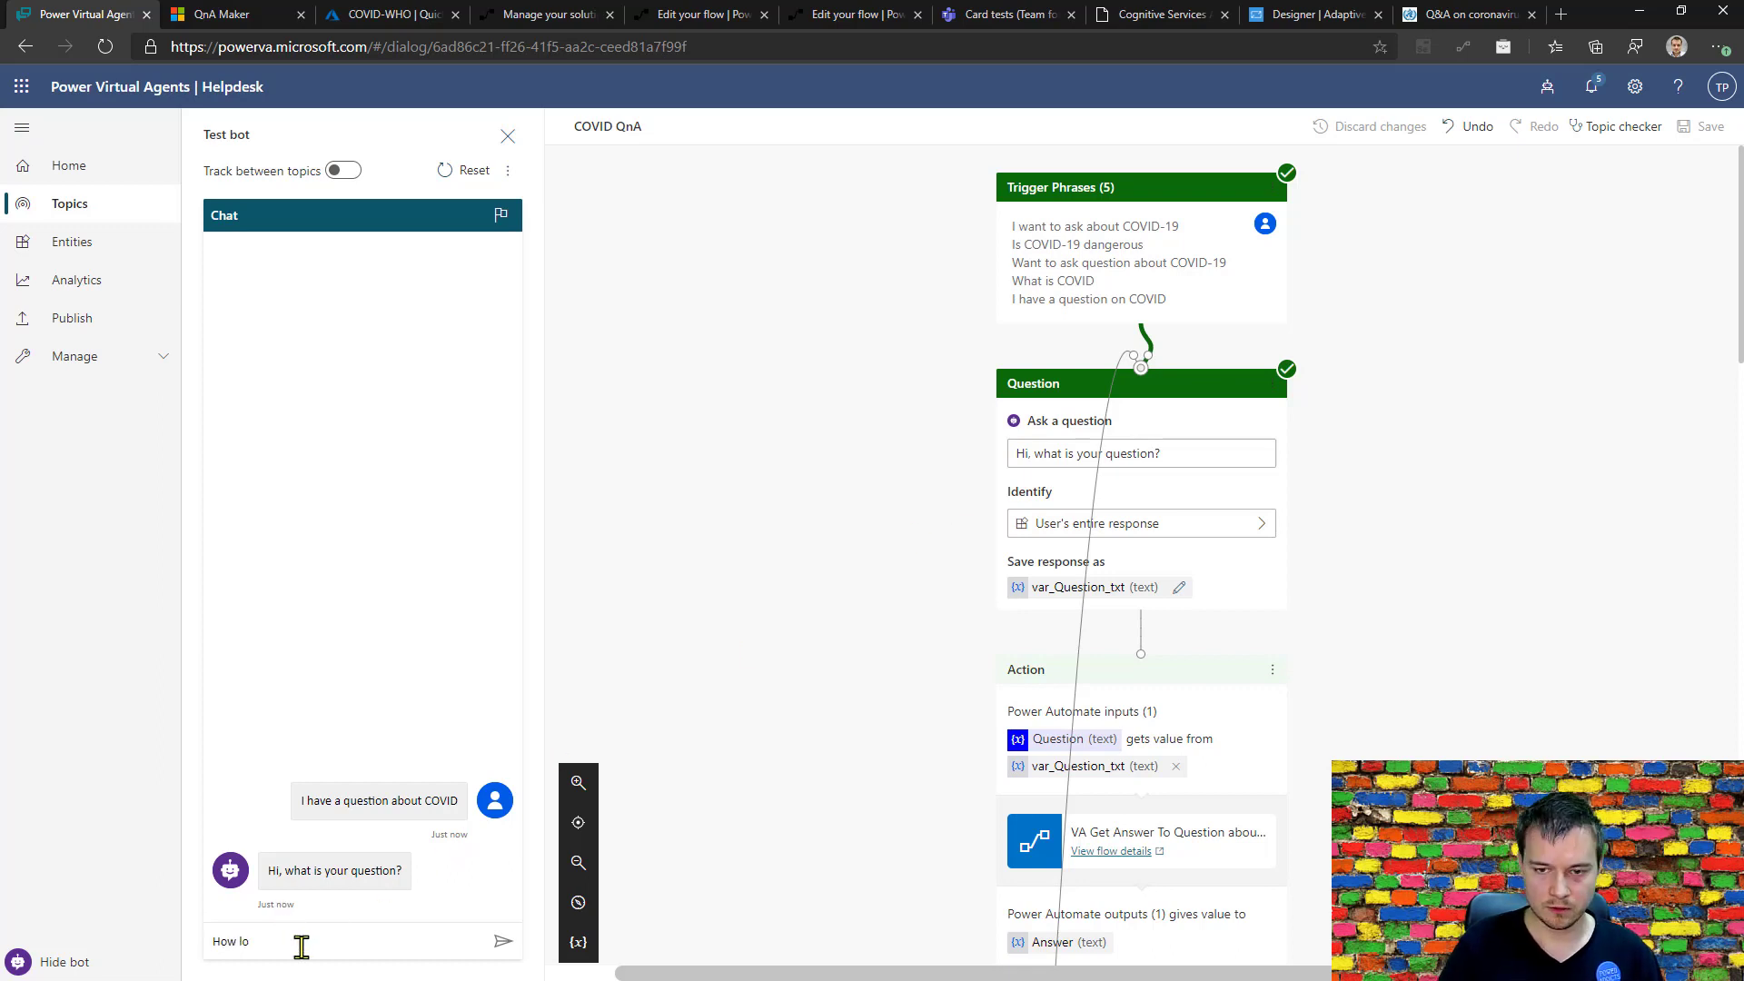
key(ctrl+a)
text(How )
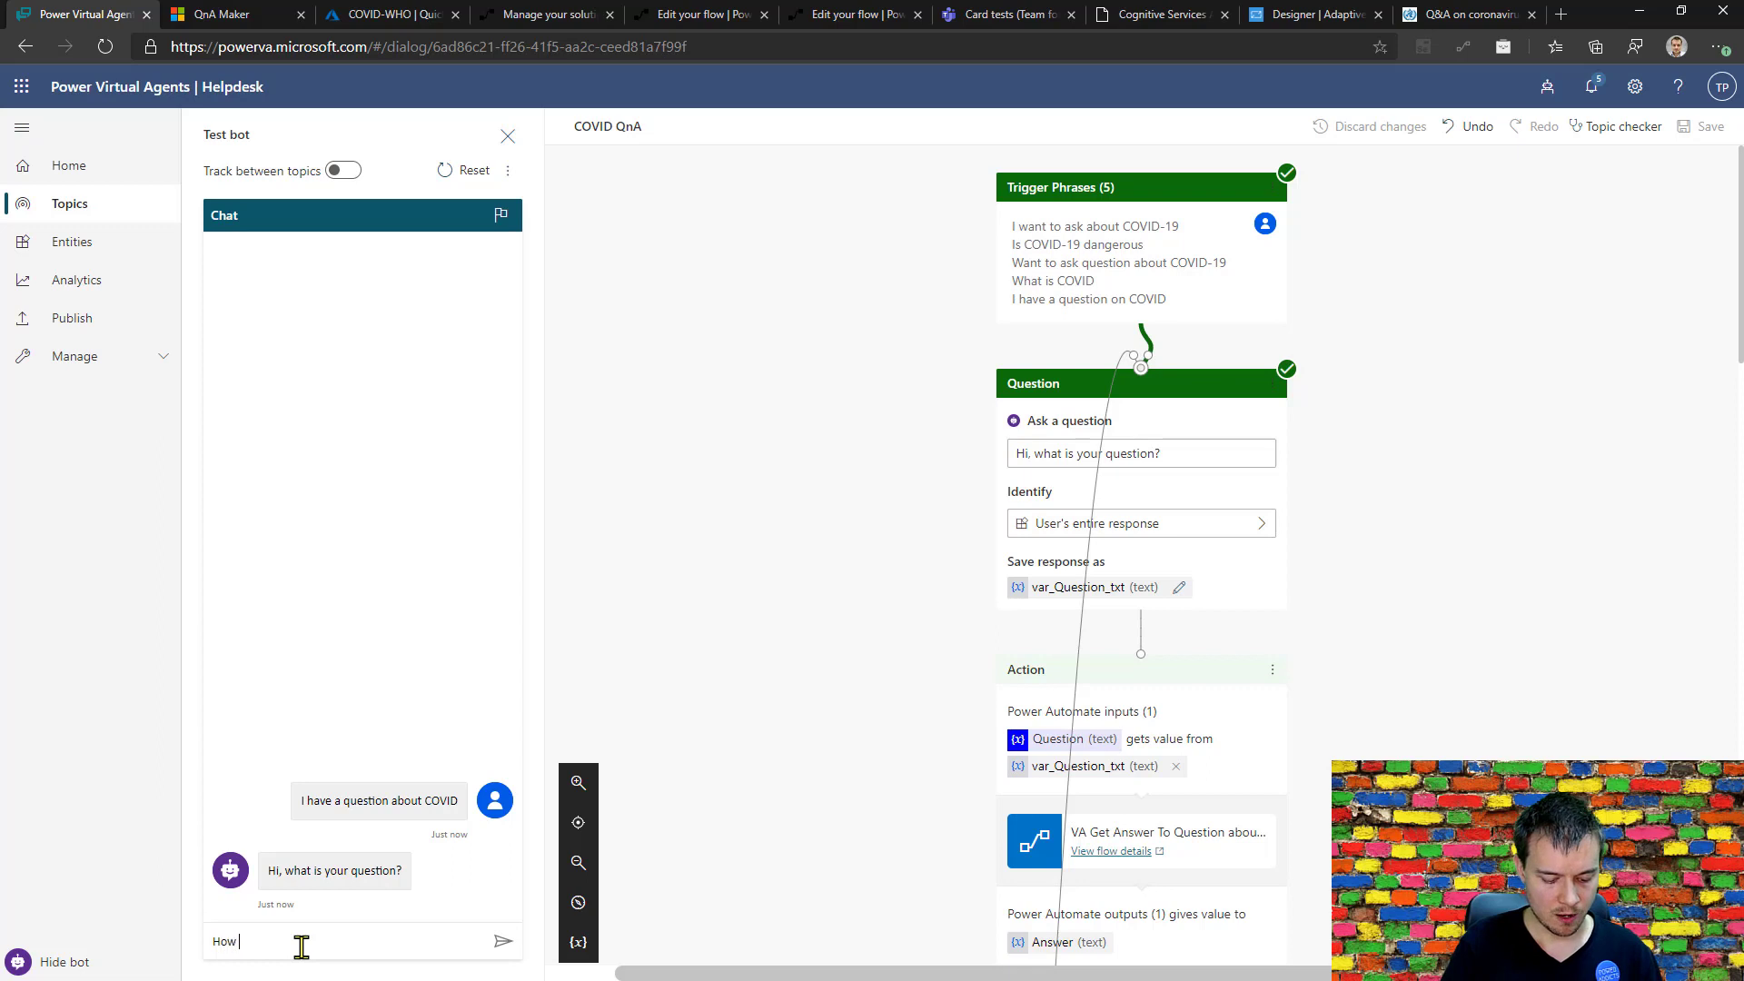
text(should I protec)
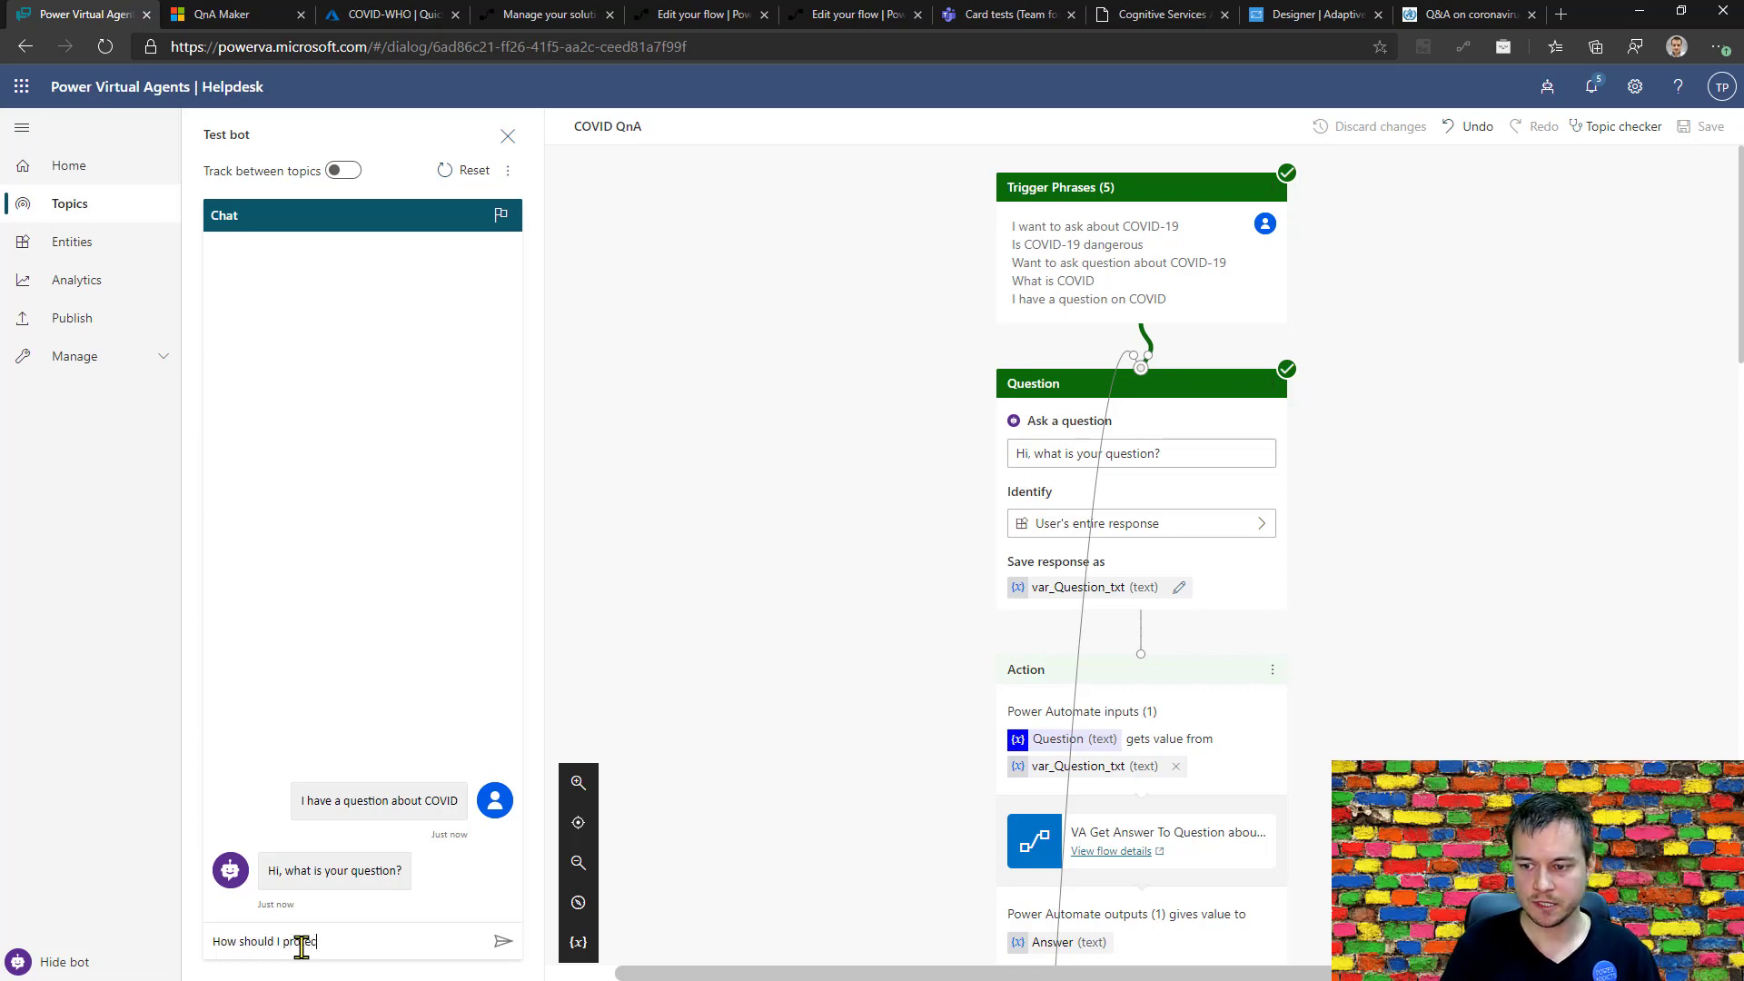
text(t myesl)
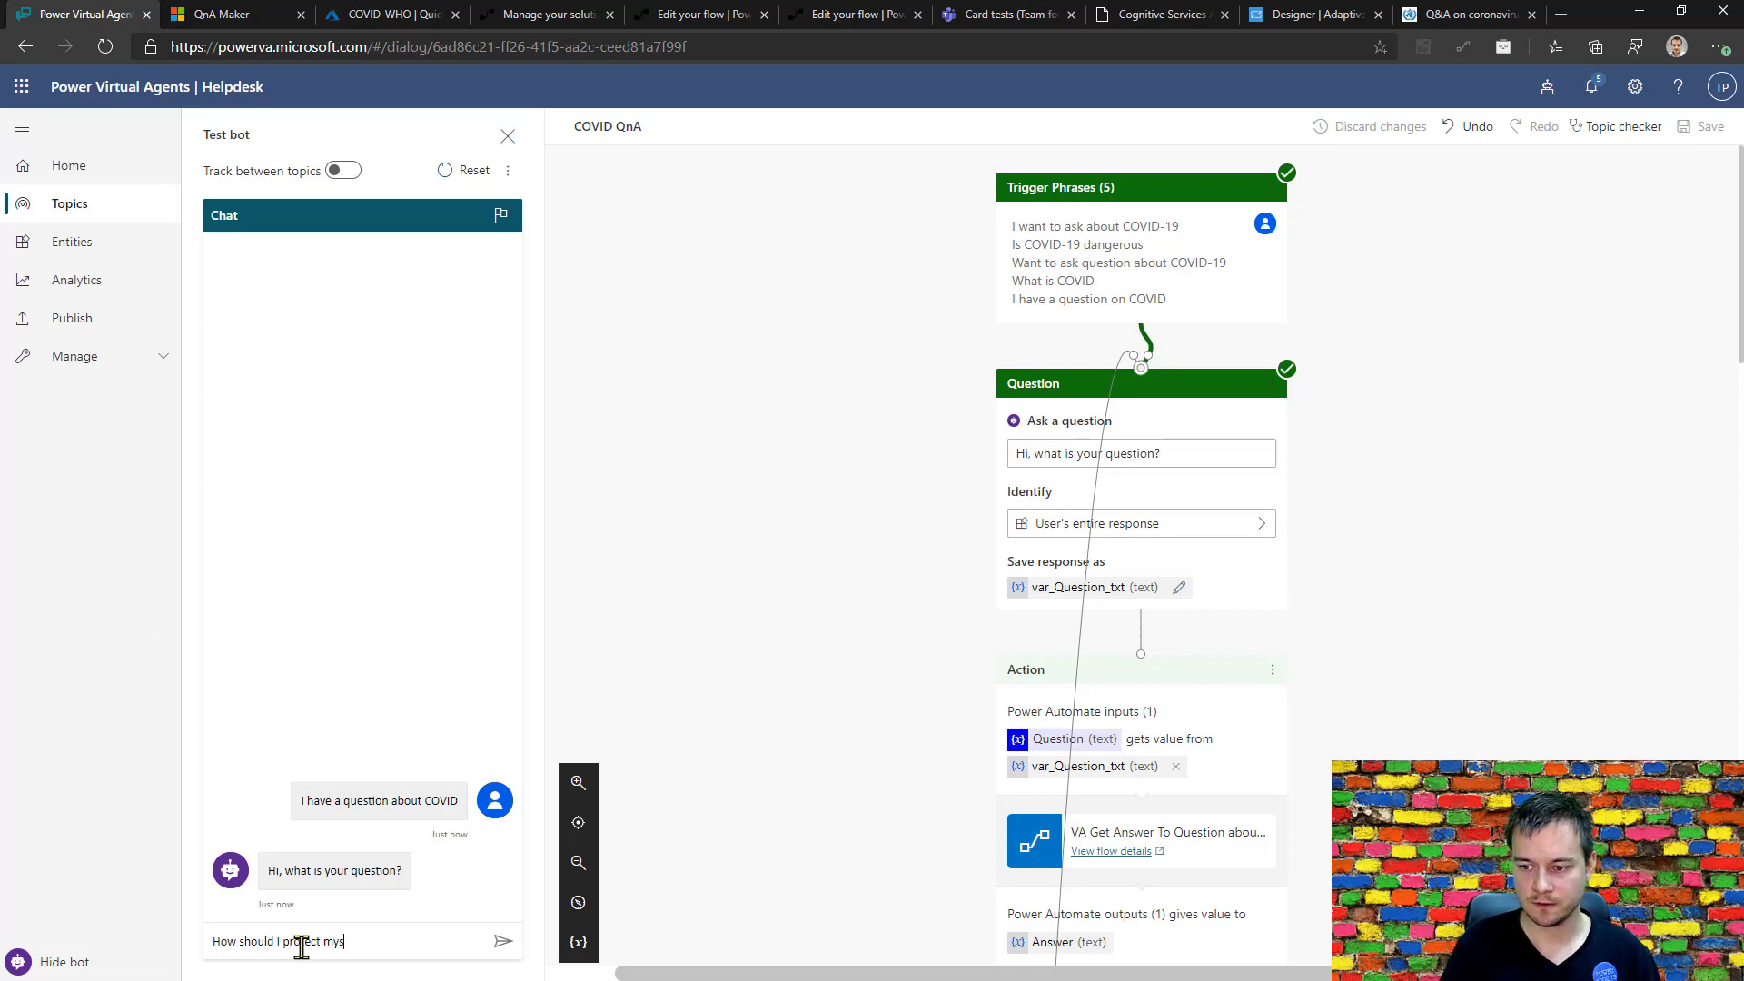
key(Return)
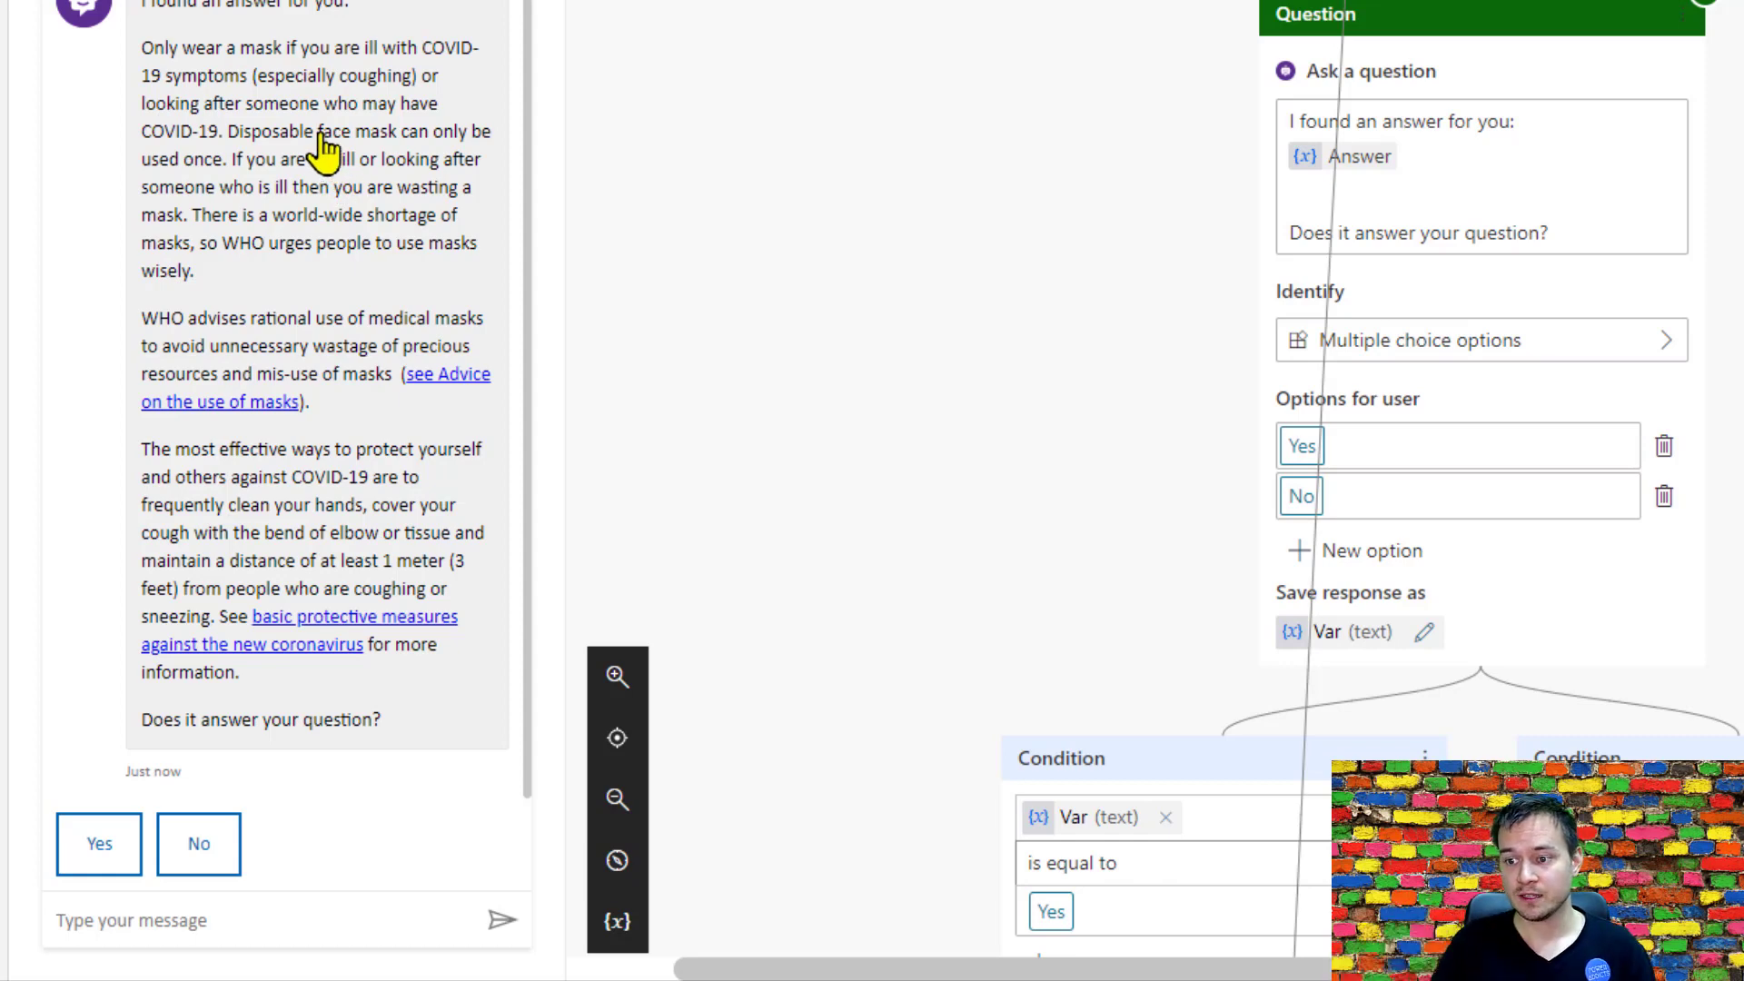
Reply Yes to both test bot prompts and ask "What kind of soap should I use to wash my hands?".
click(96, 847)
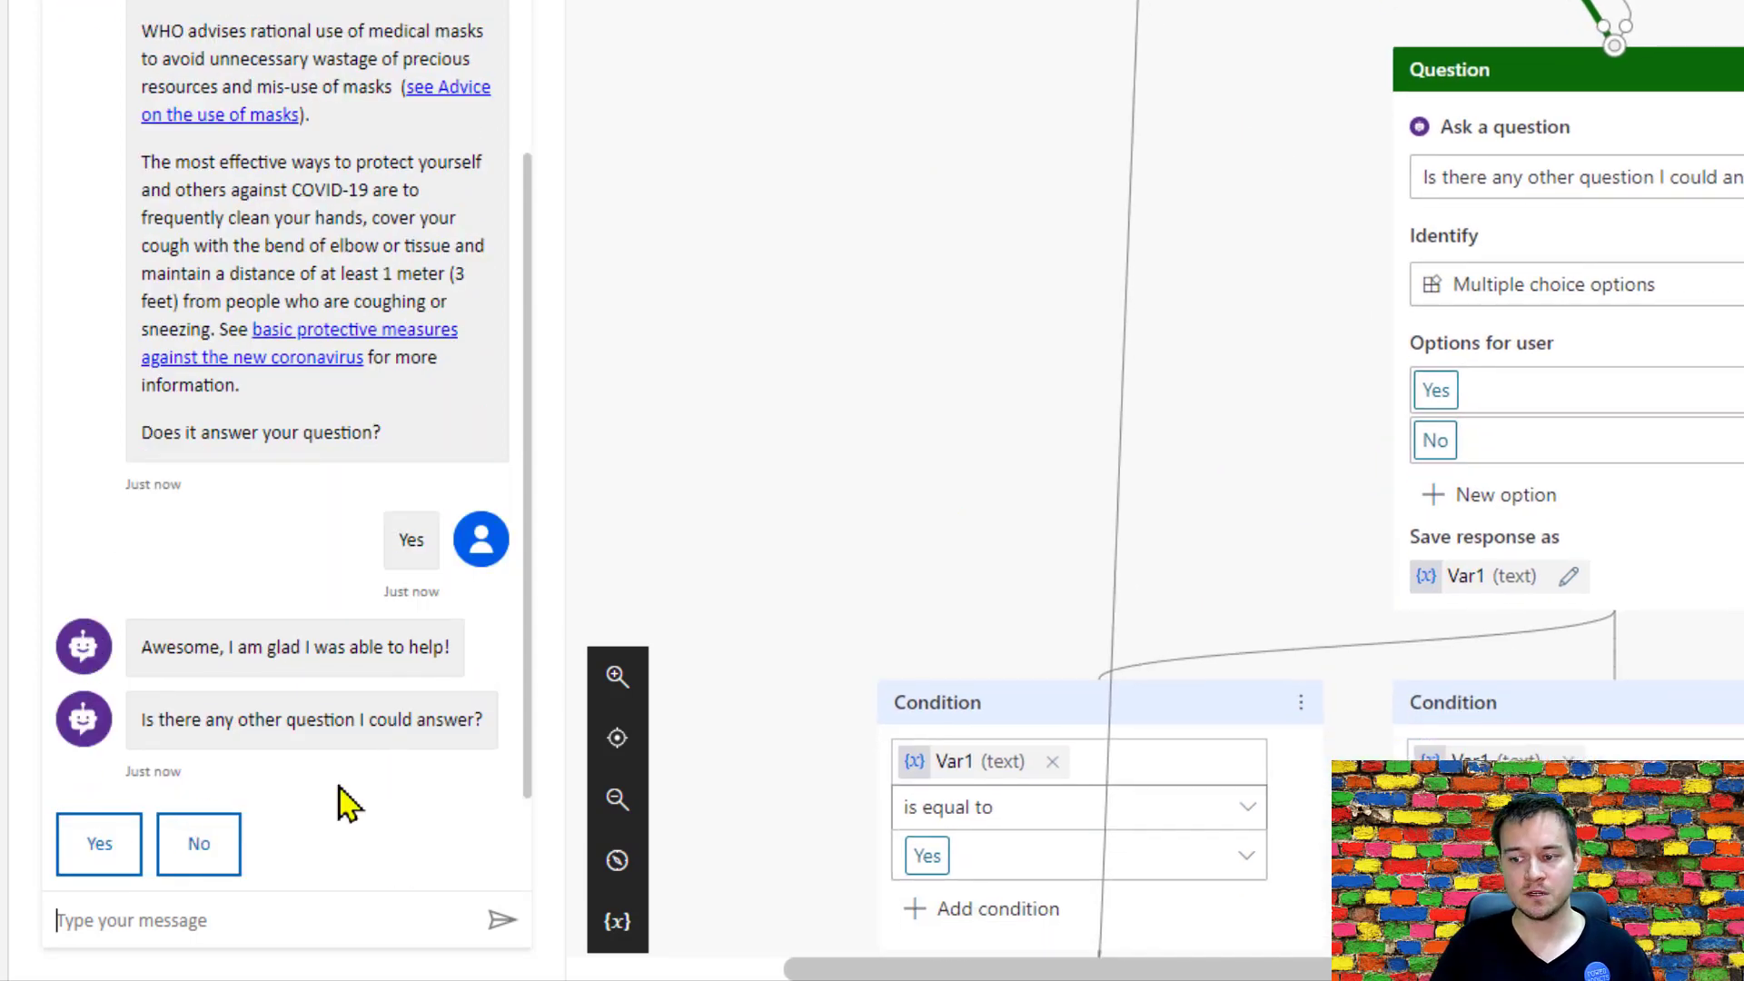
click(107, 858)
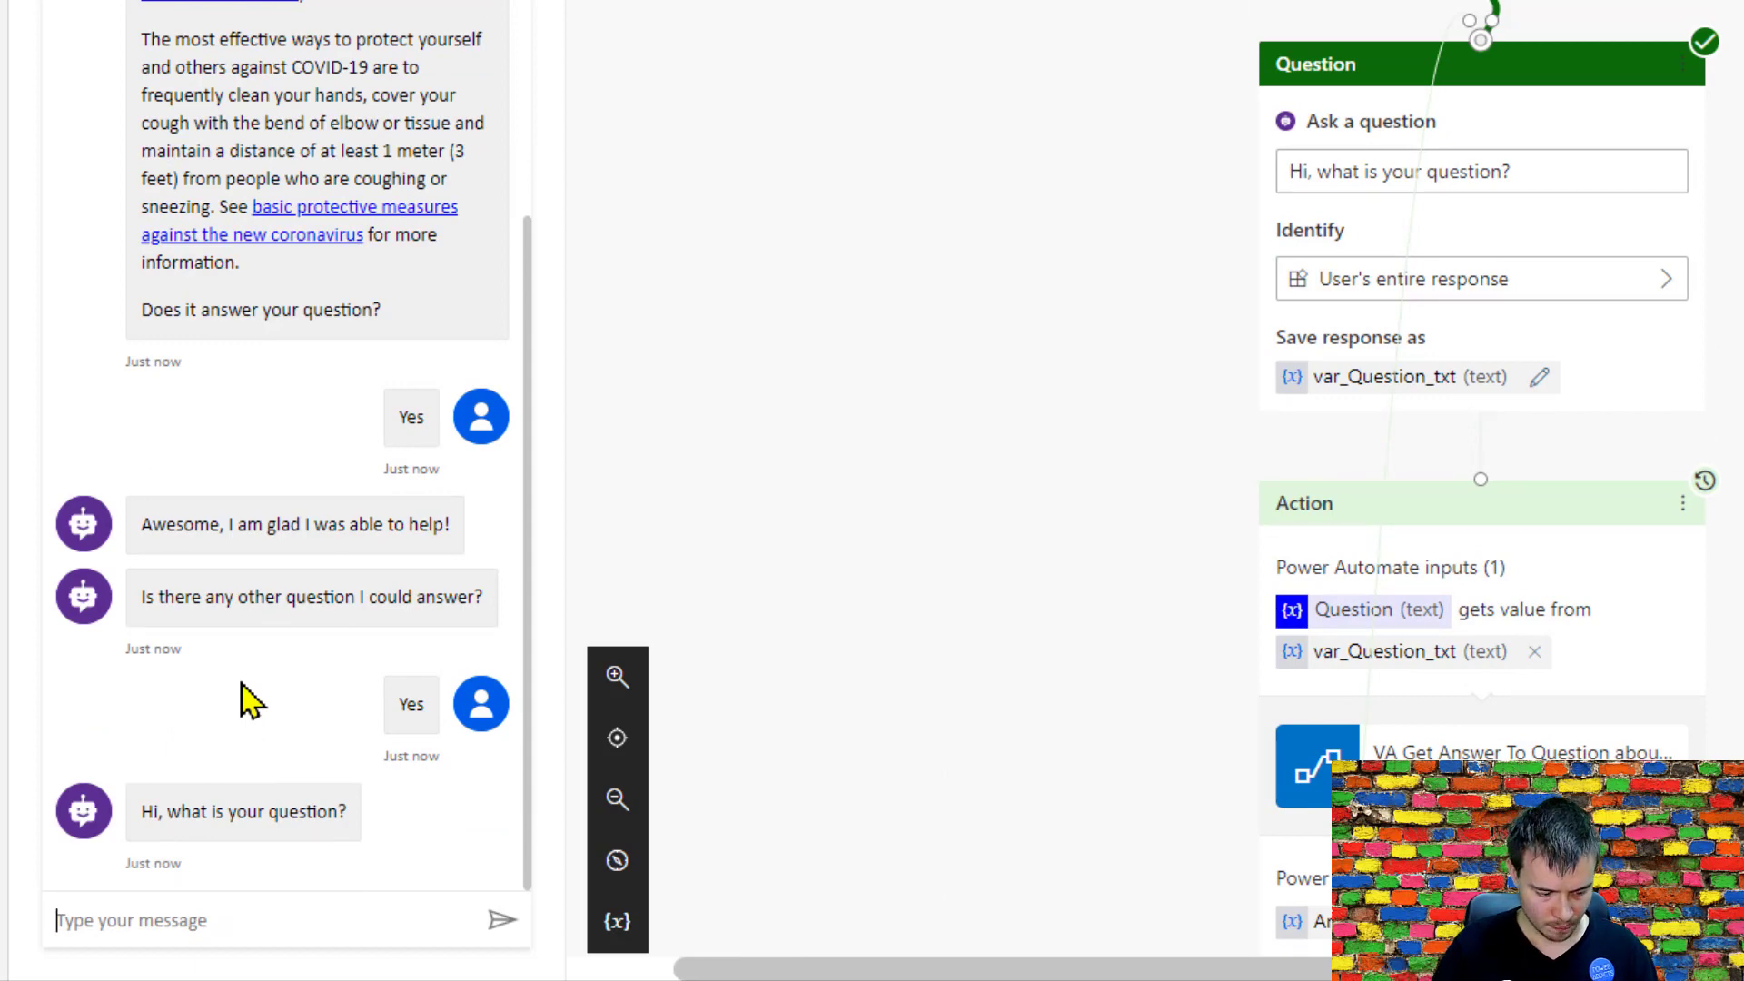
text(Wha)
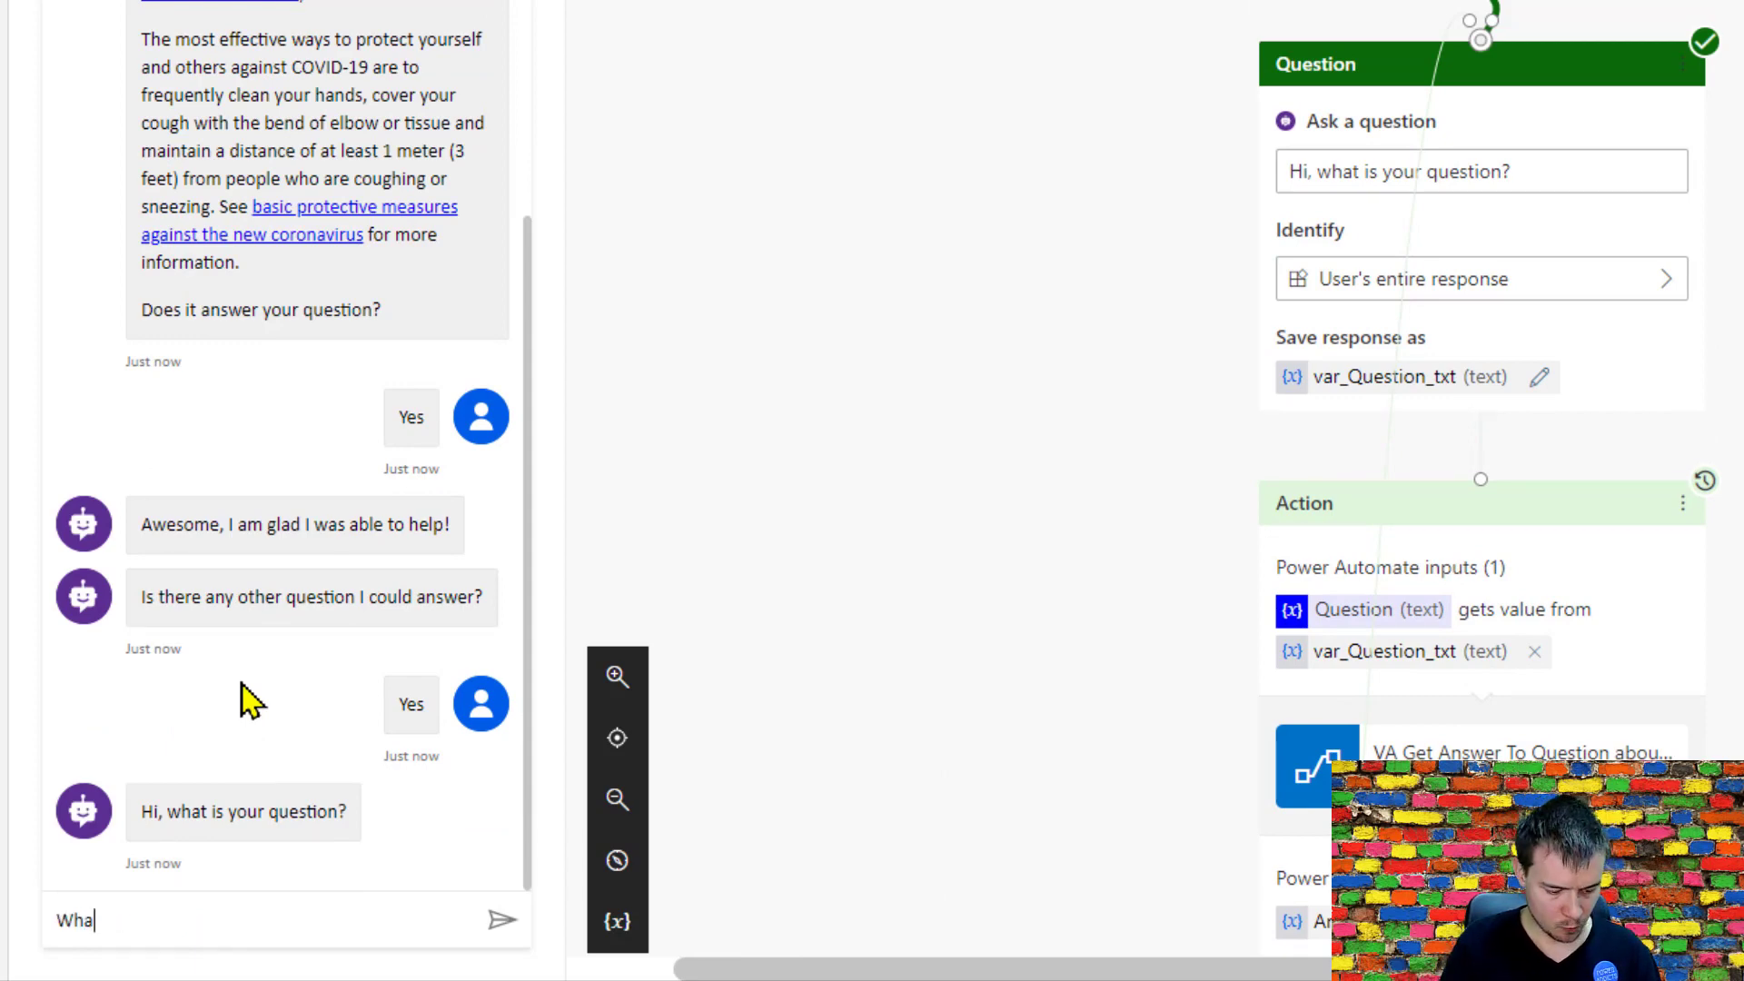
text(t kind )
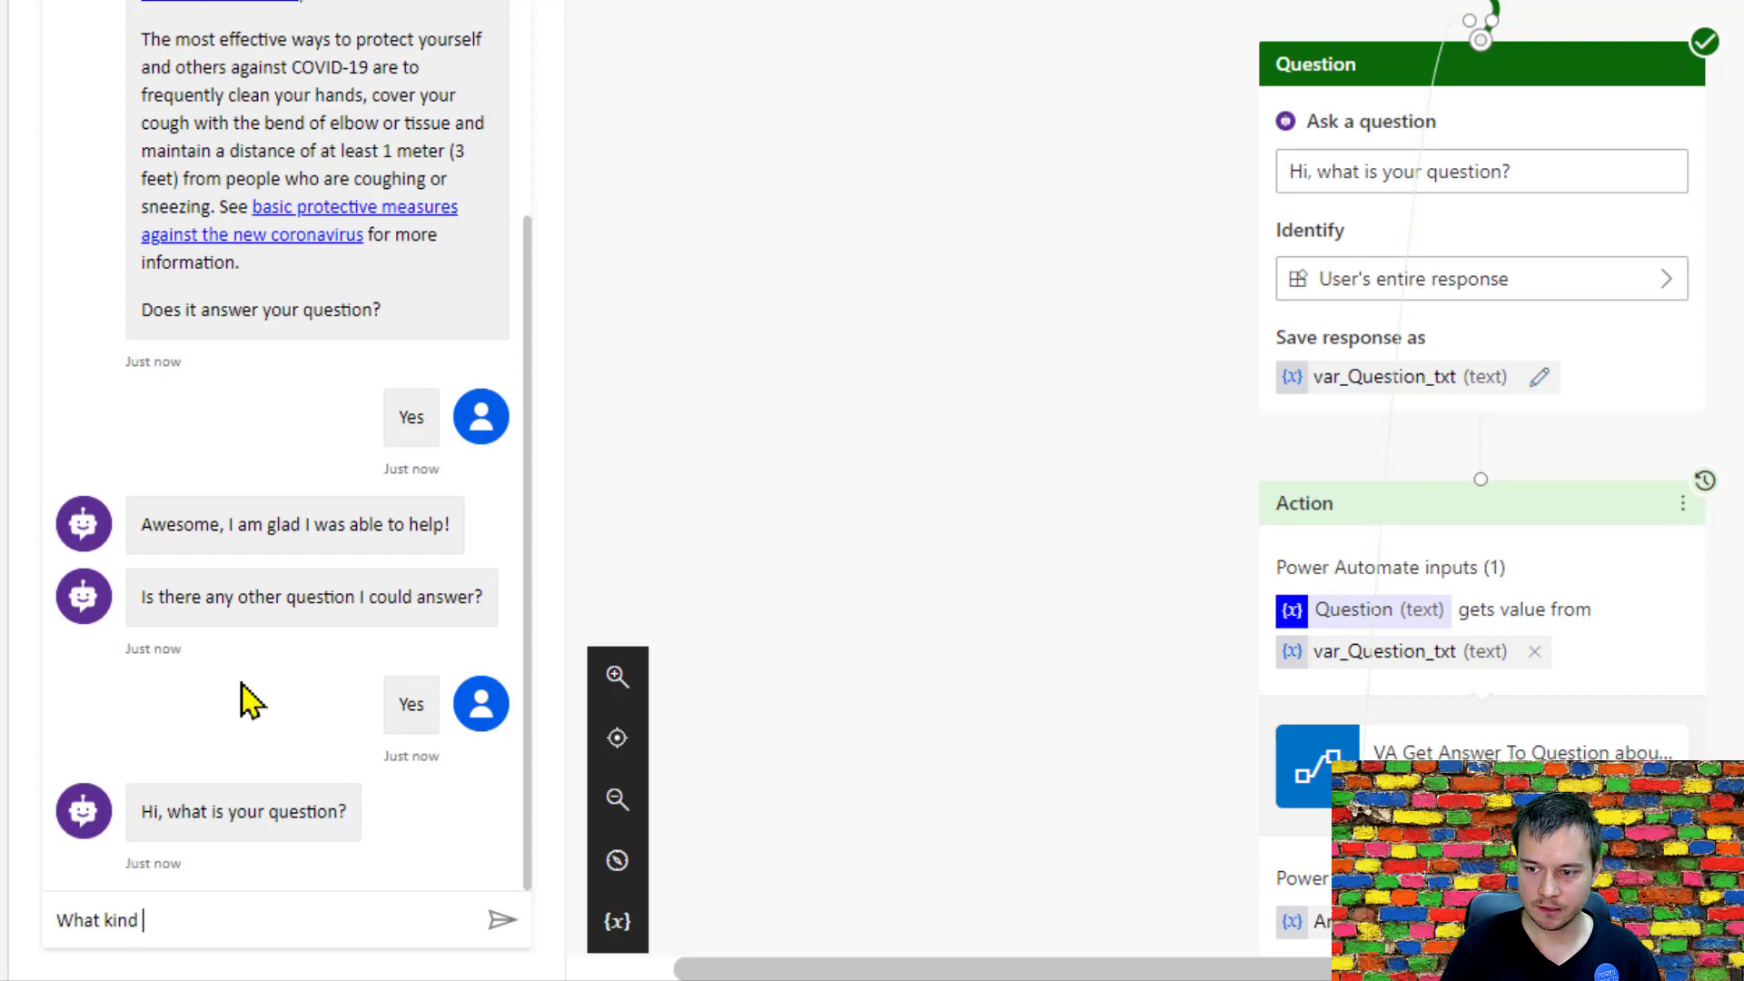
text(of soap sh)
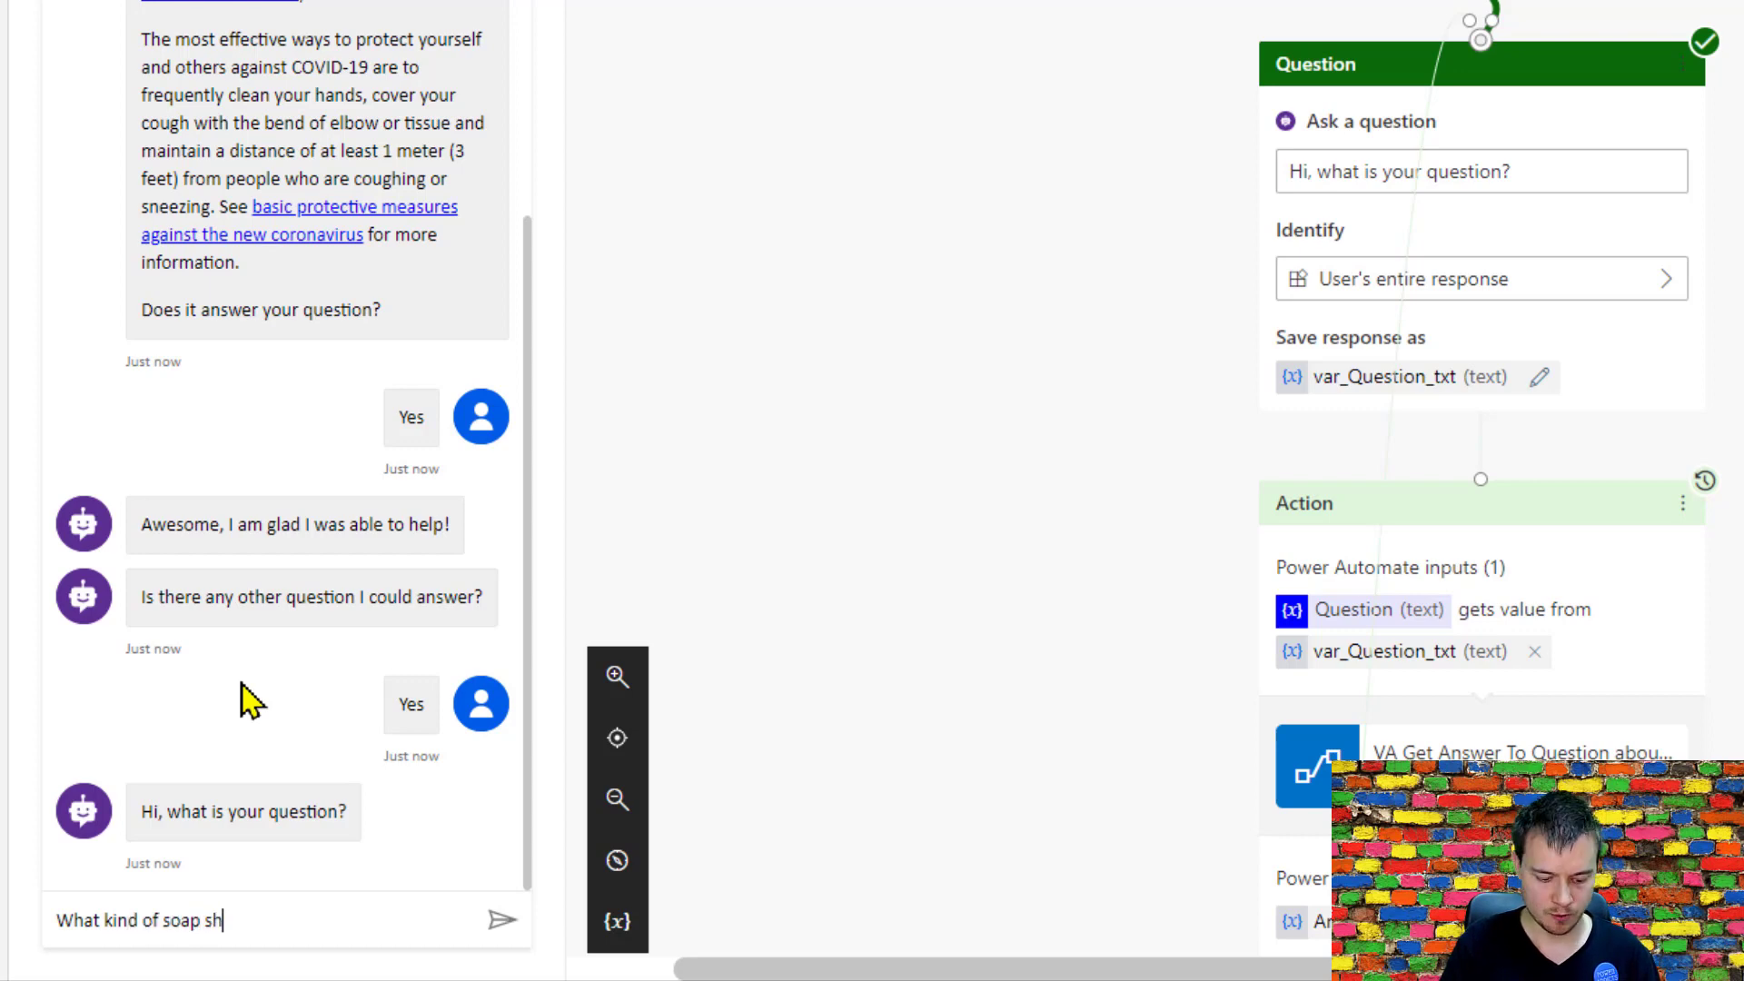
text(ould I use to w)
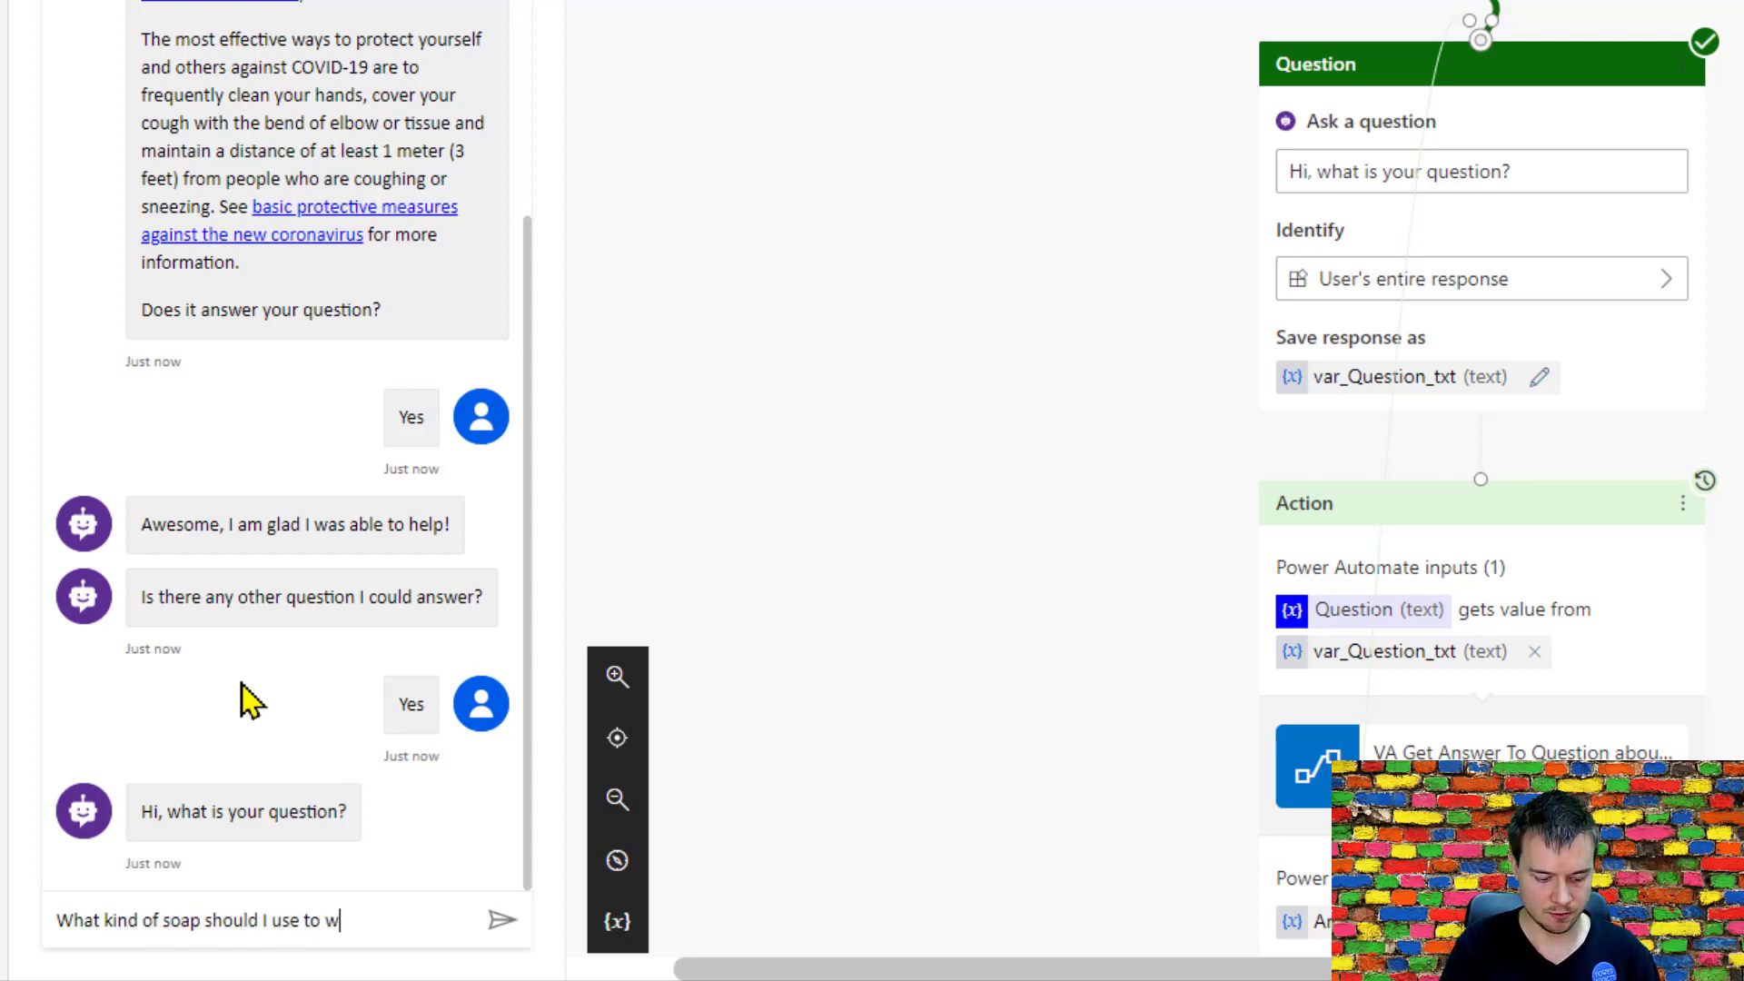
text(ash my hands?)
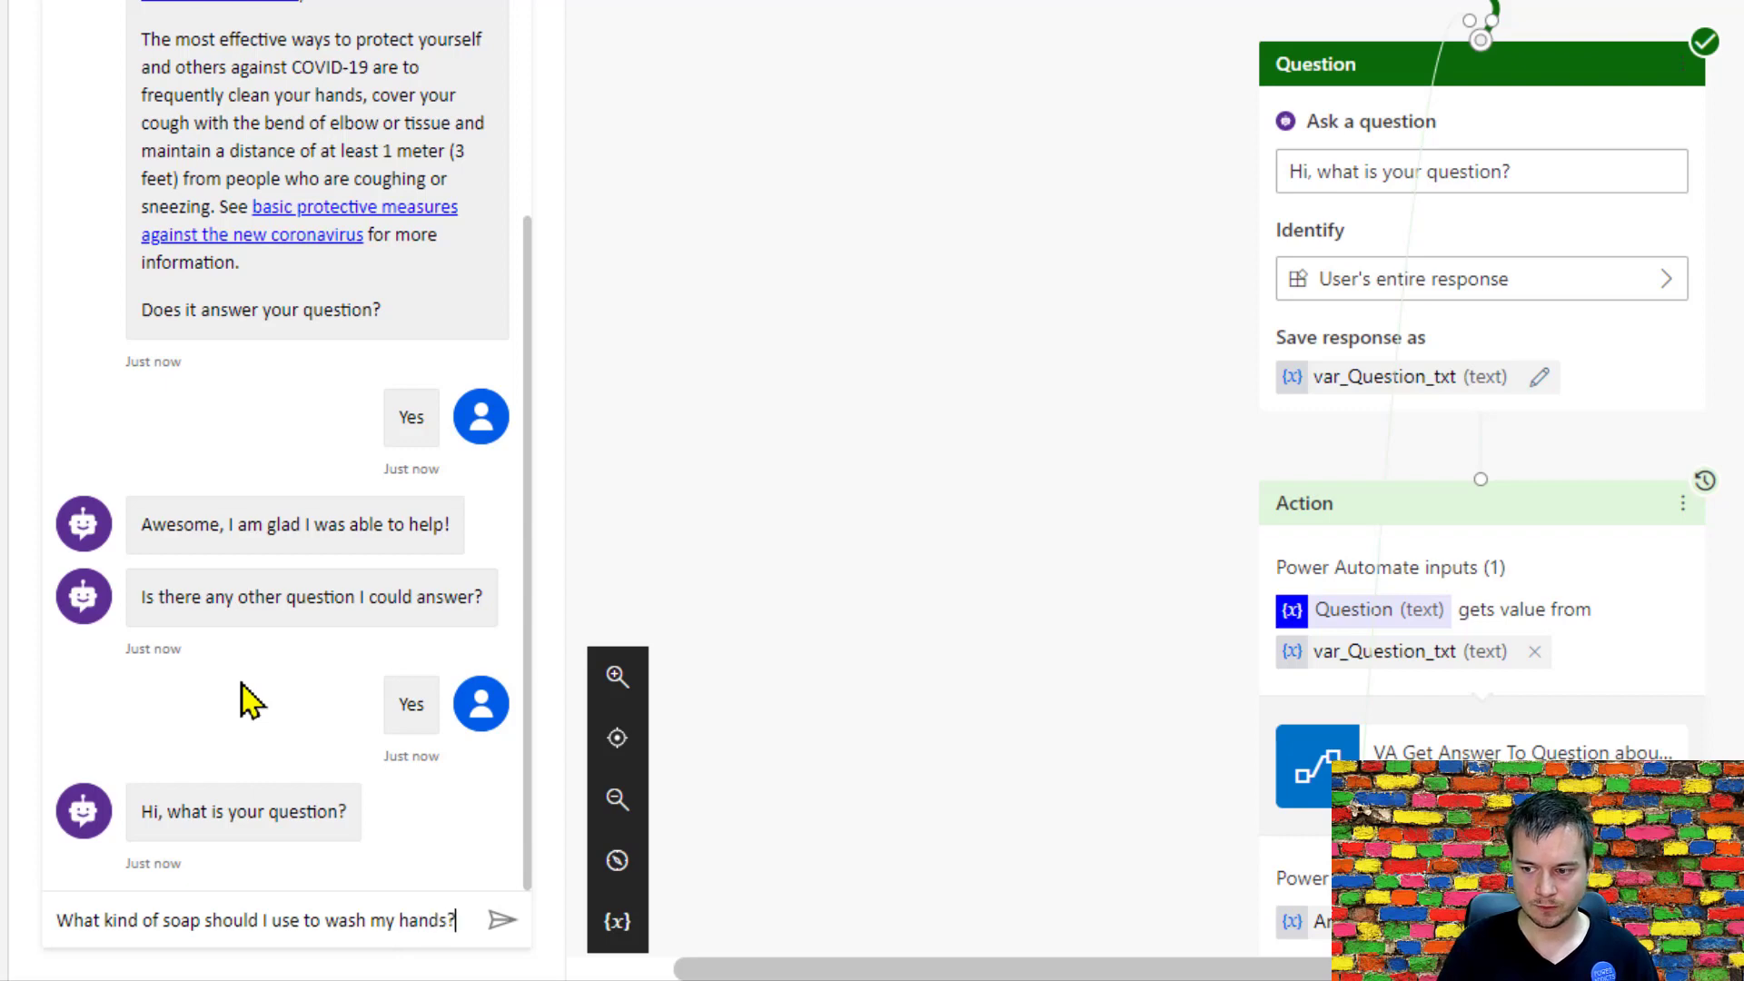
key(Return)
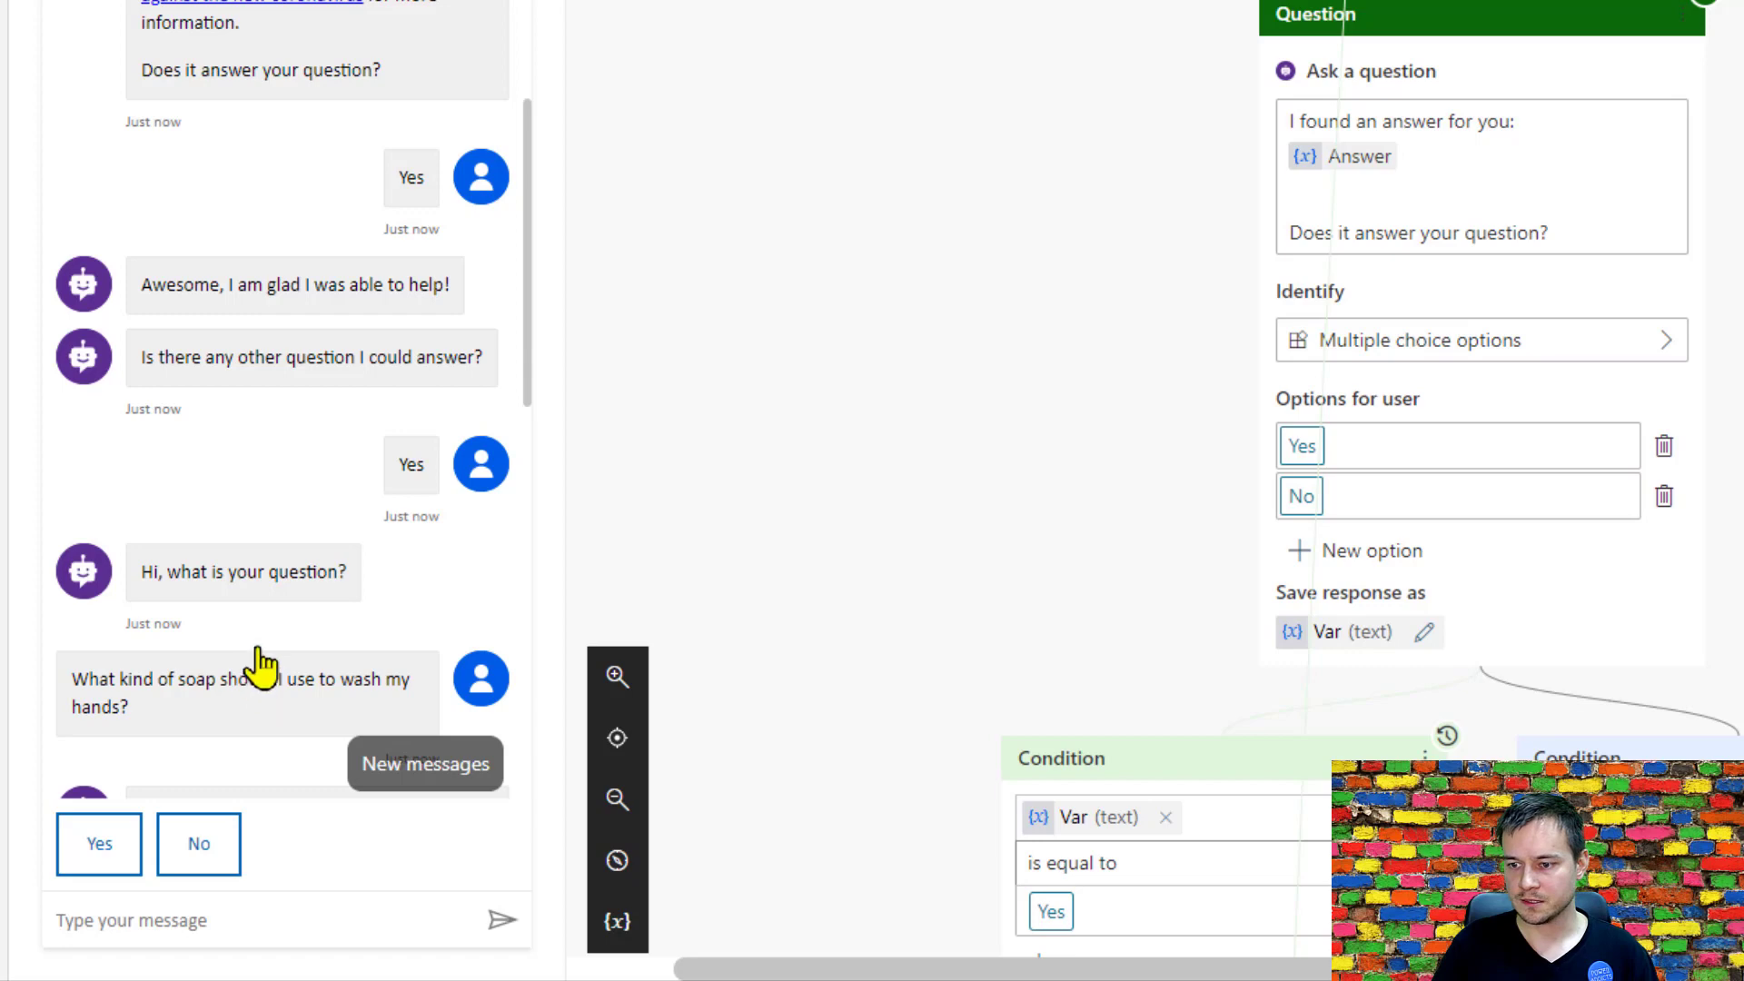
Reject the bot's answer about soap, decline asking another question, and reply Yes to the closing "Did that answer your question?" prompt.
scroll(257, 669, down, 5)
scroll(282, 623, down, 3)
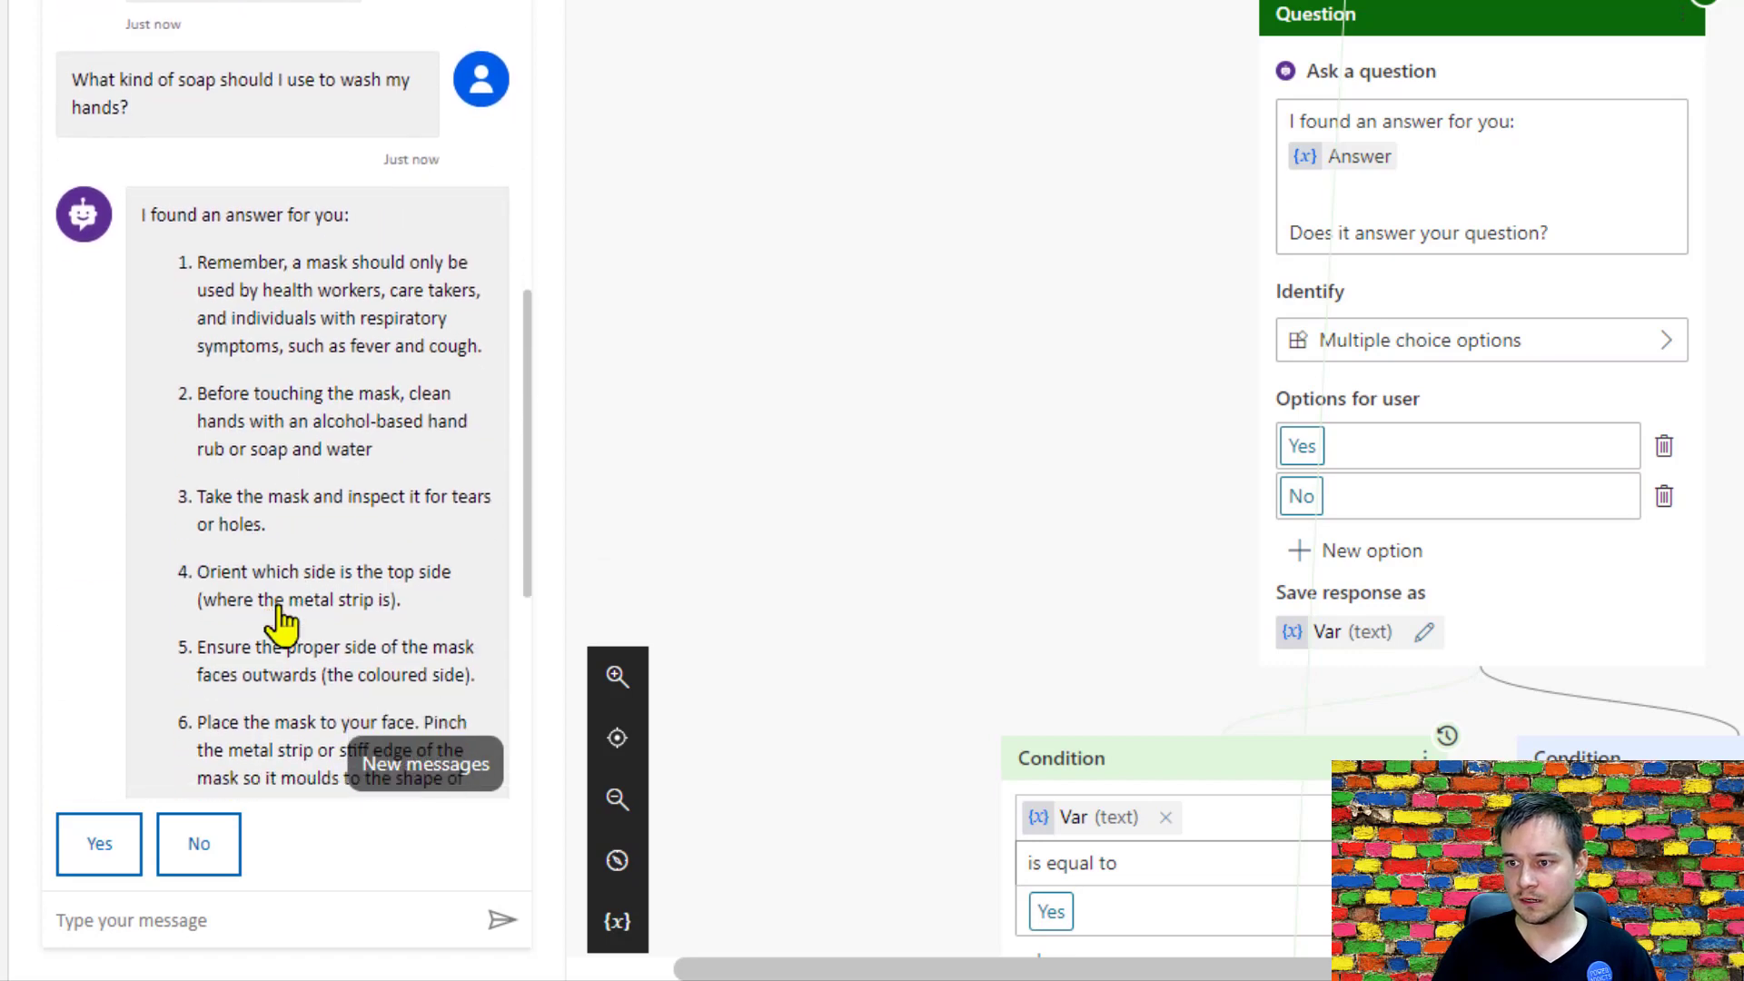
scroll(338, 181, down, 4)
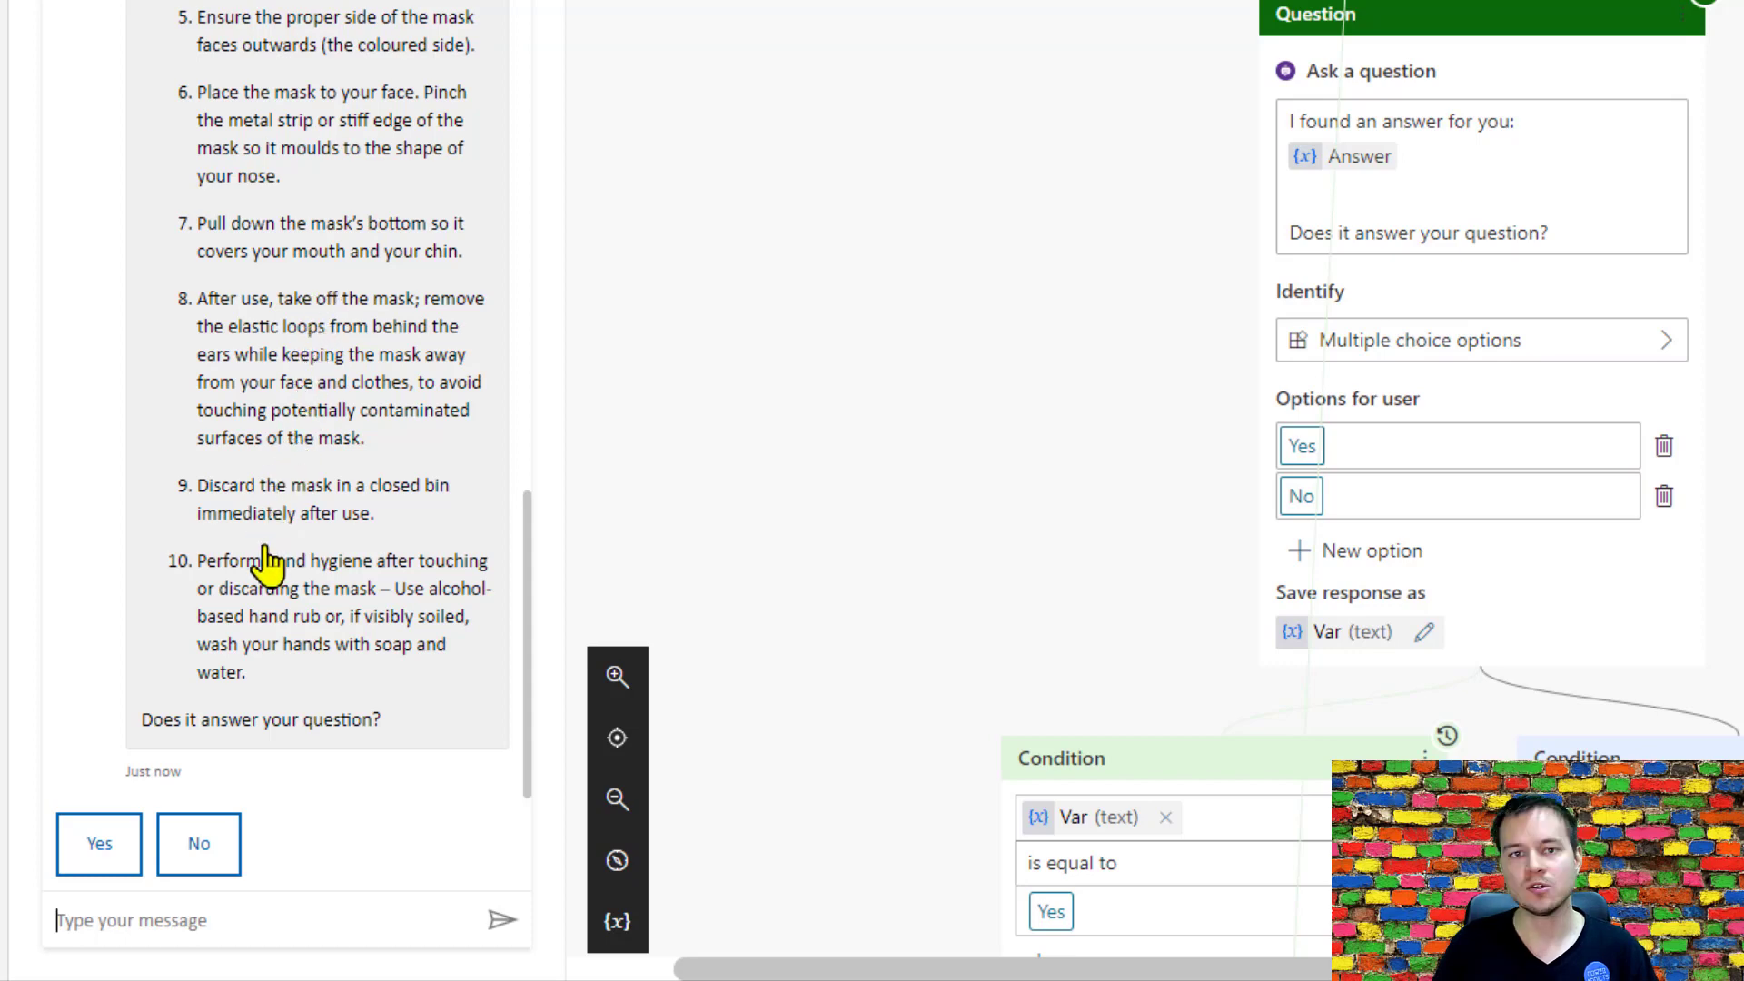
click(223, 854)
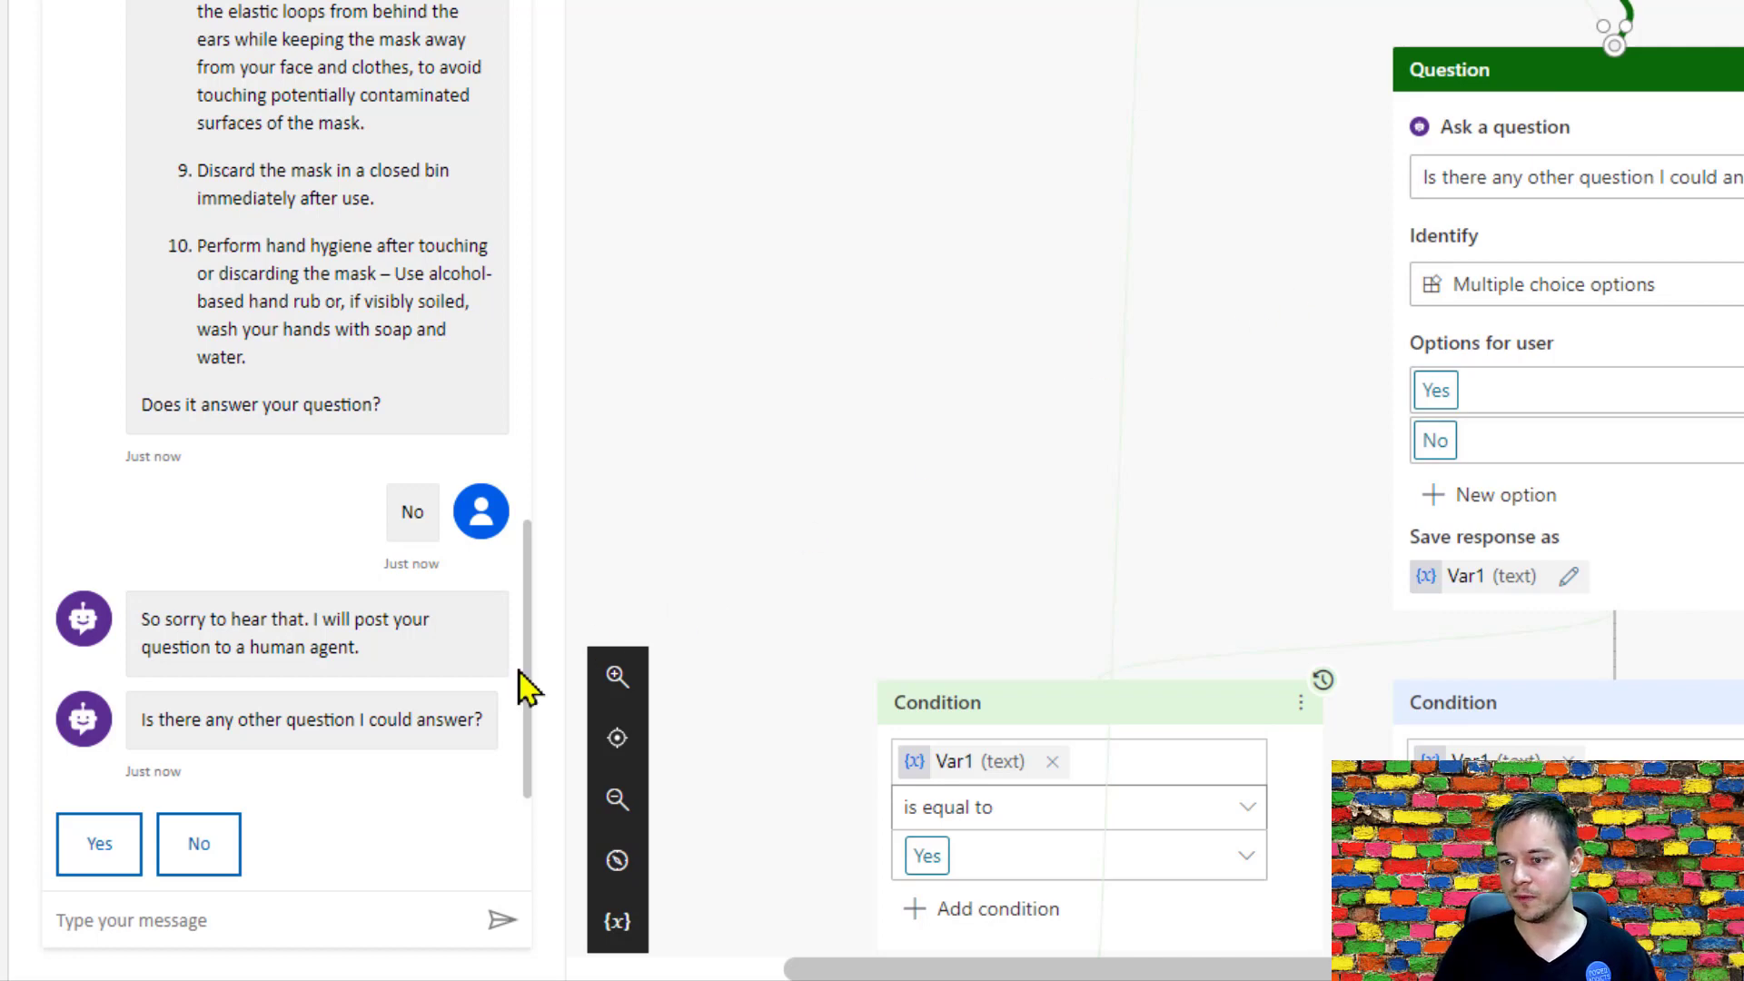
click(211, 859)
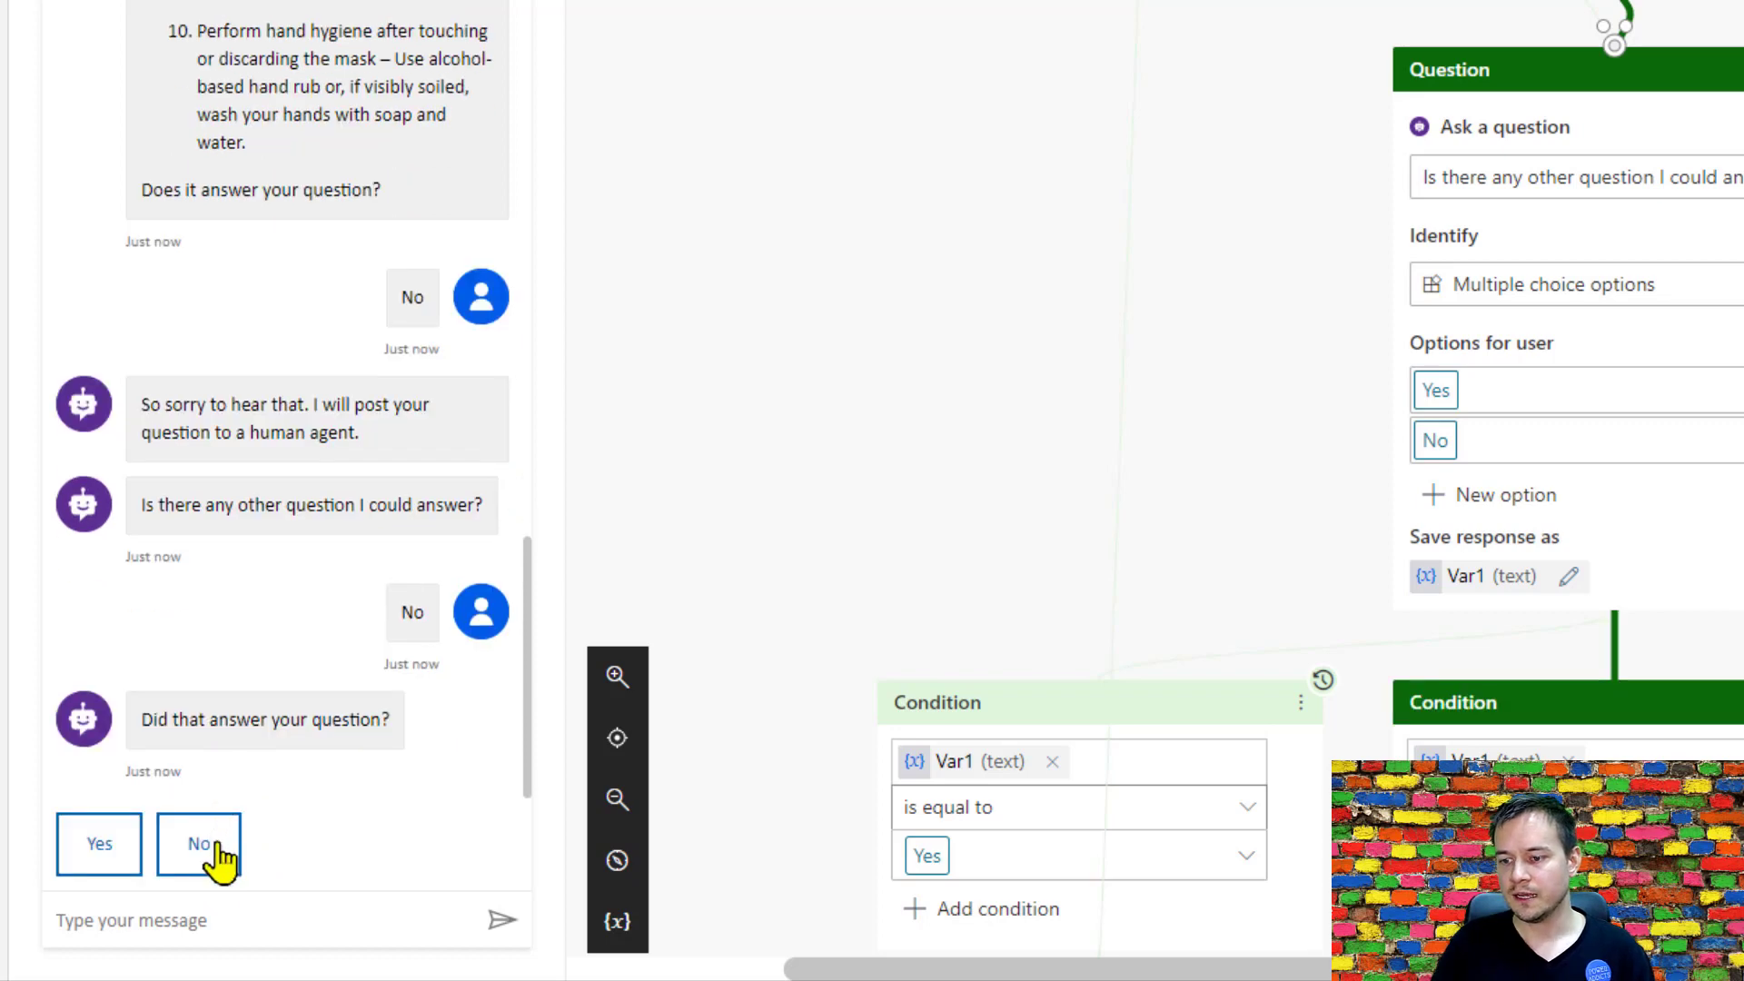
click(124, 852)
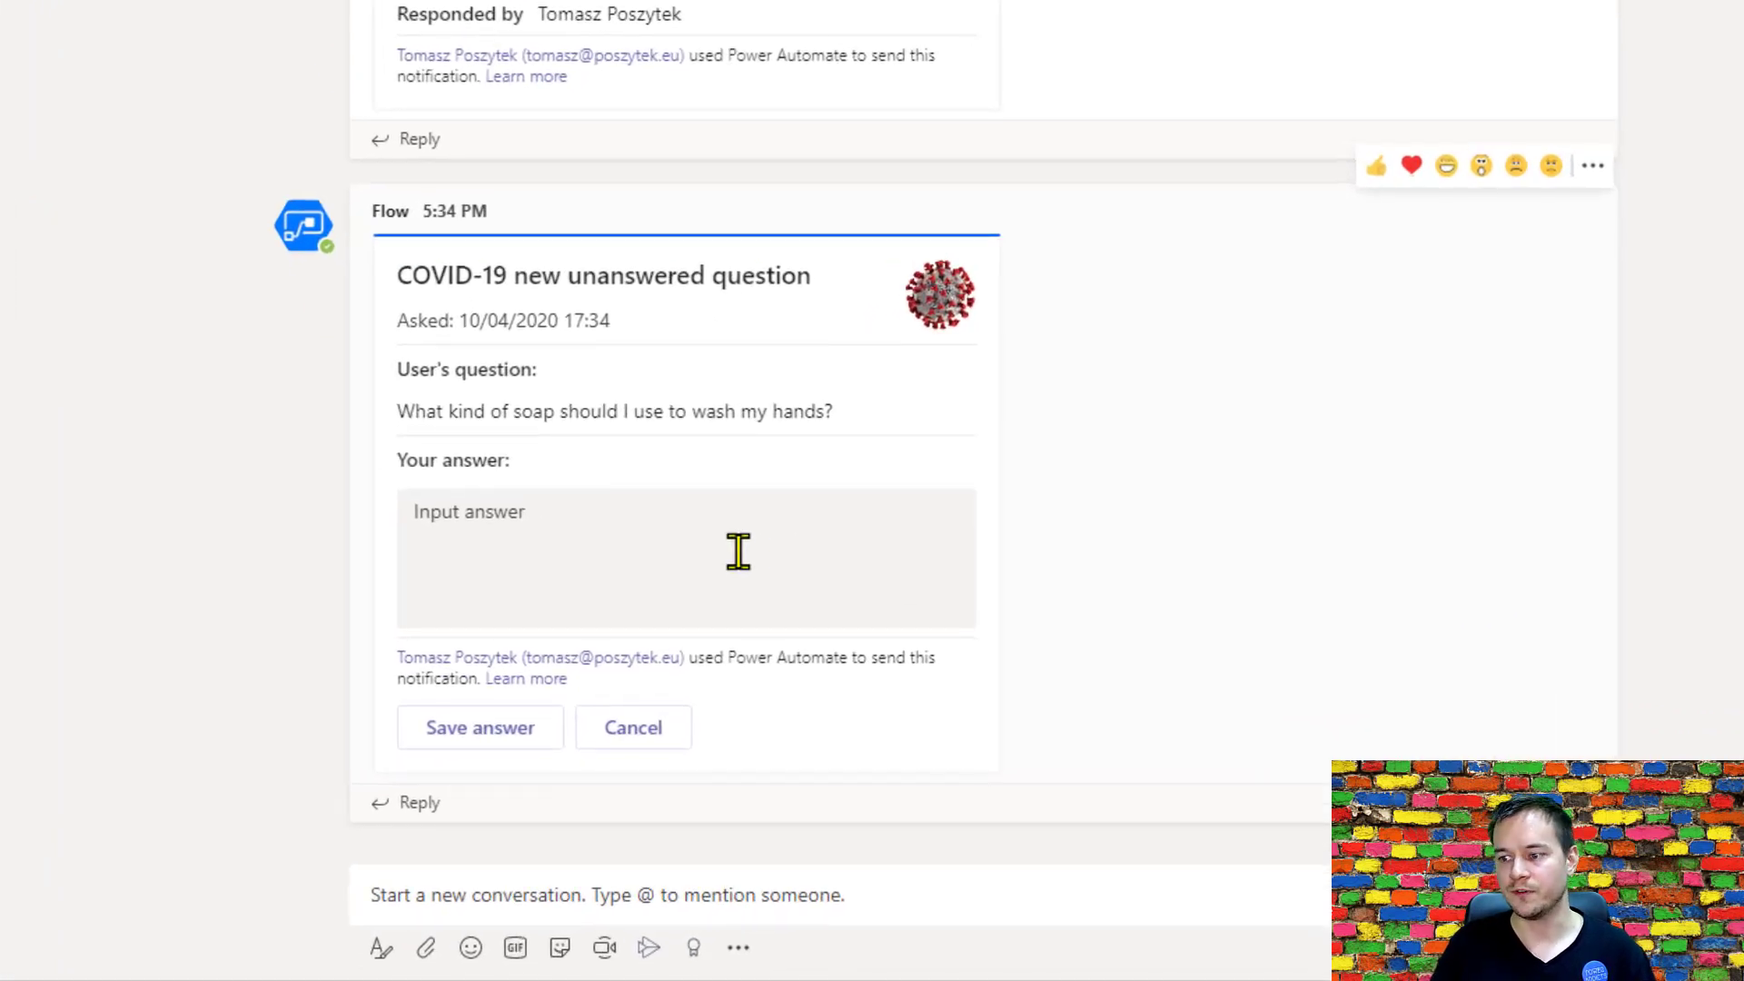
In the Teams card, save the answer "It doesn't matter what soap you use. Any kills the virus. What matters is to wash hands carefully for 2 minutes.".
click(738, 551)
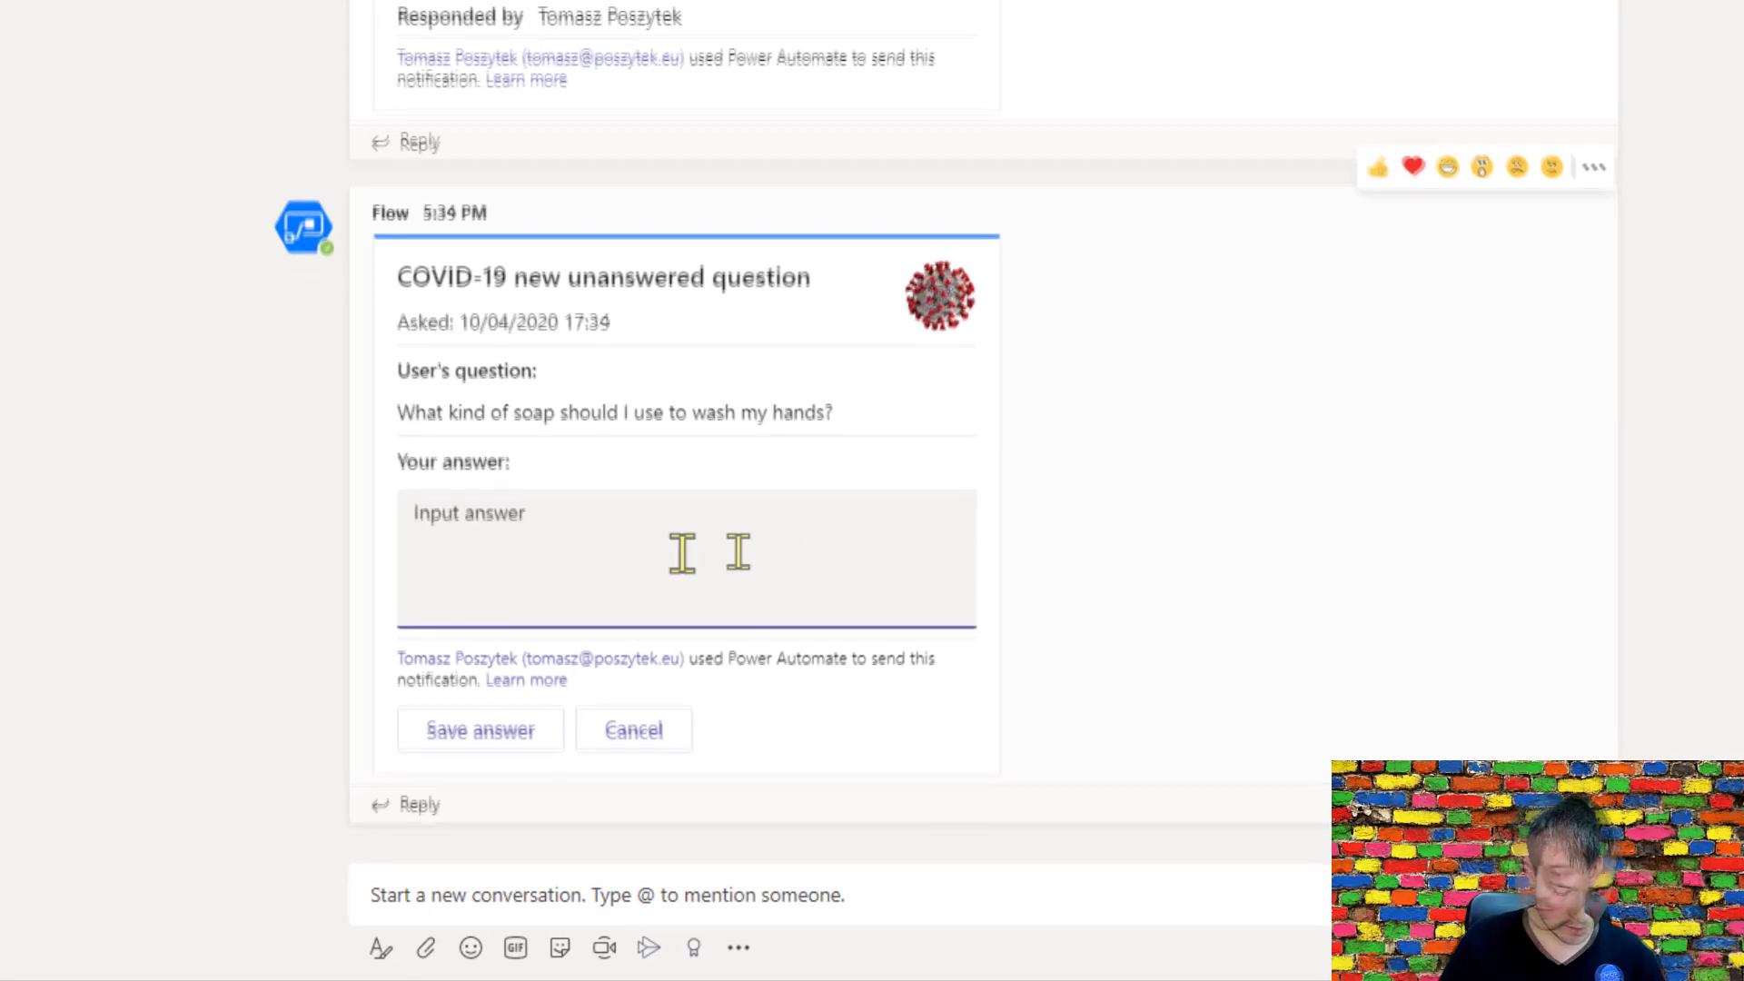
text(It doesn;t natt)
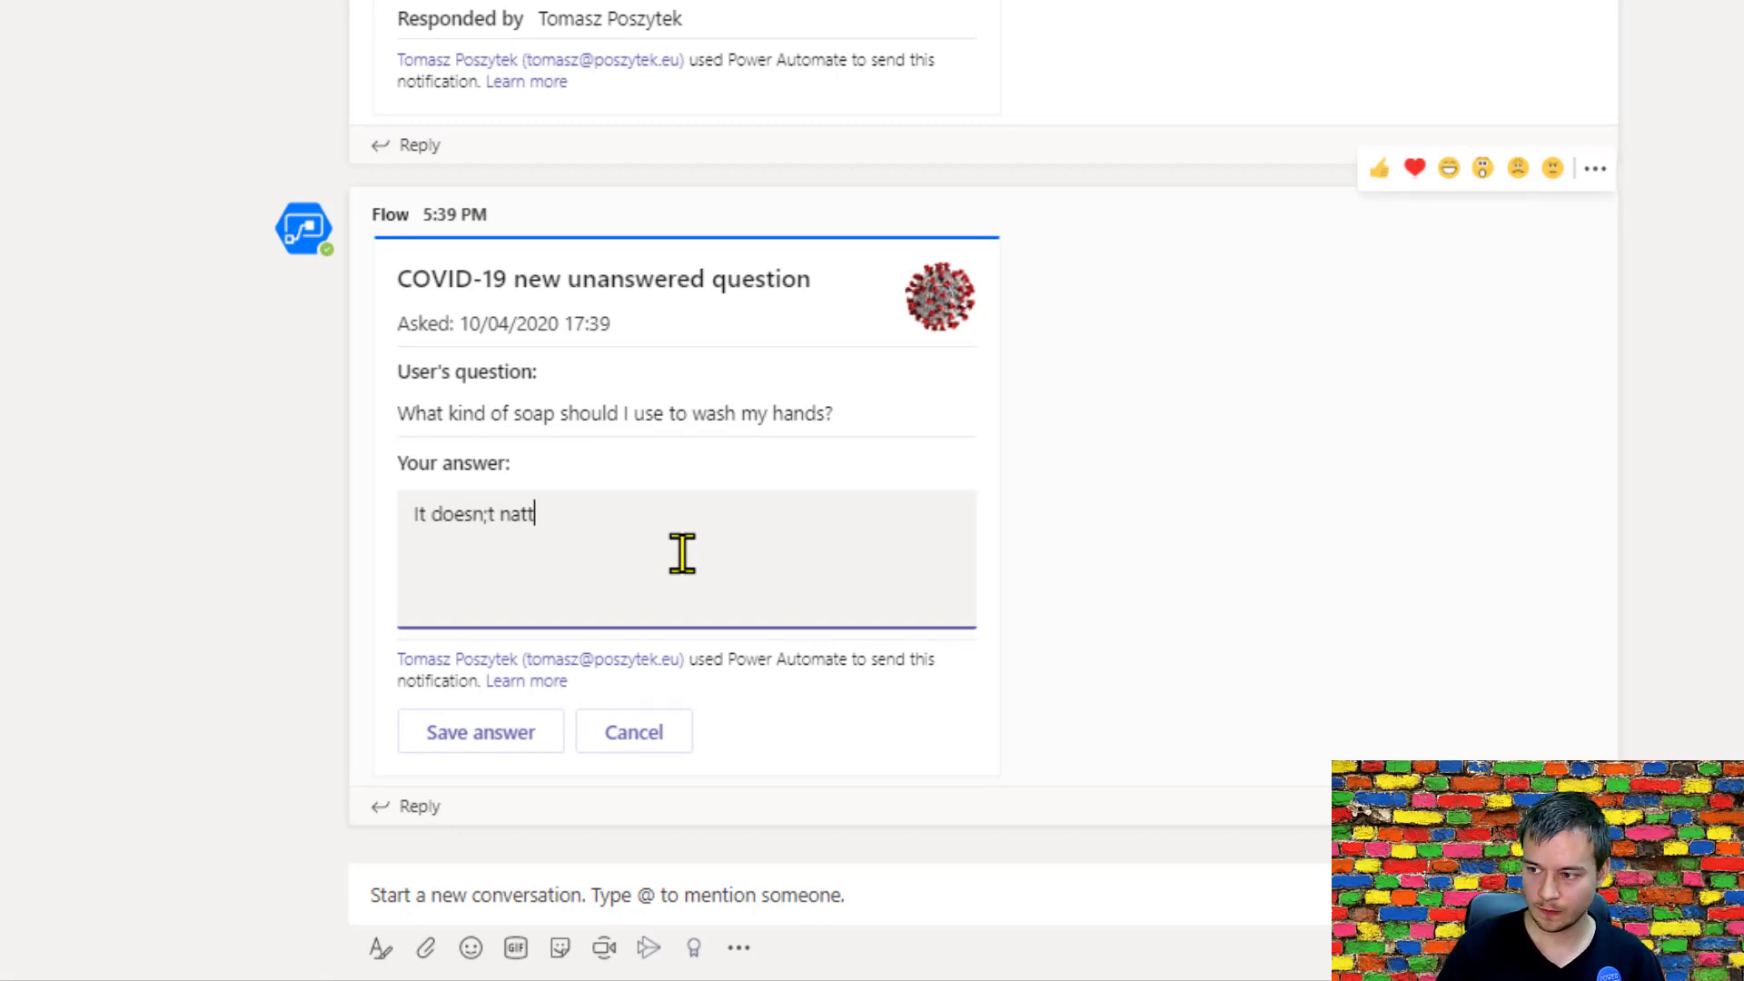
key(ctrl+shift+Left)
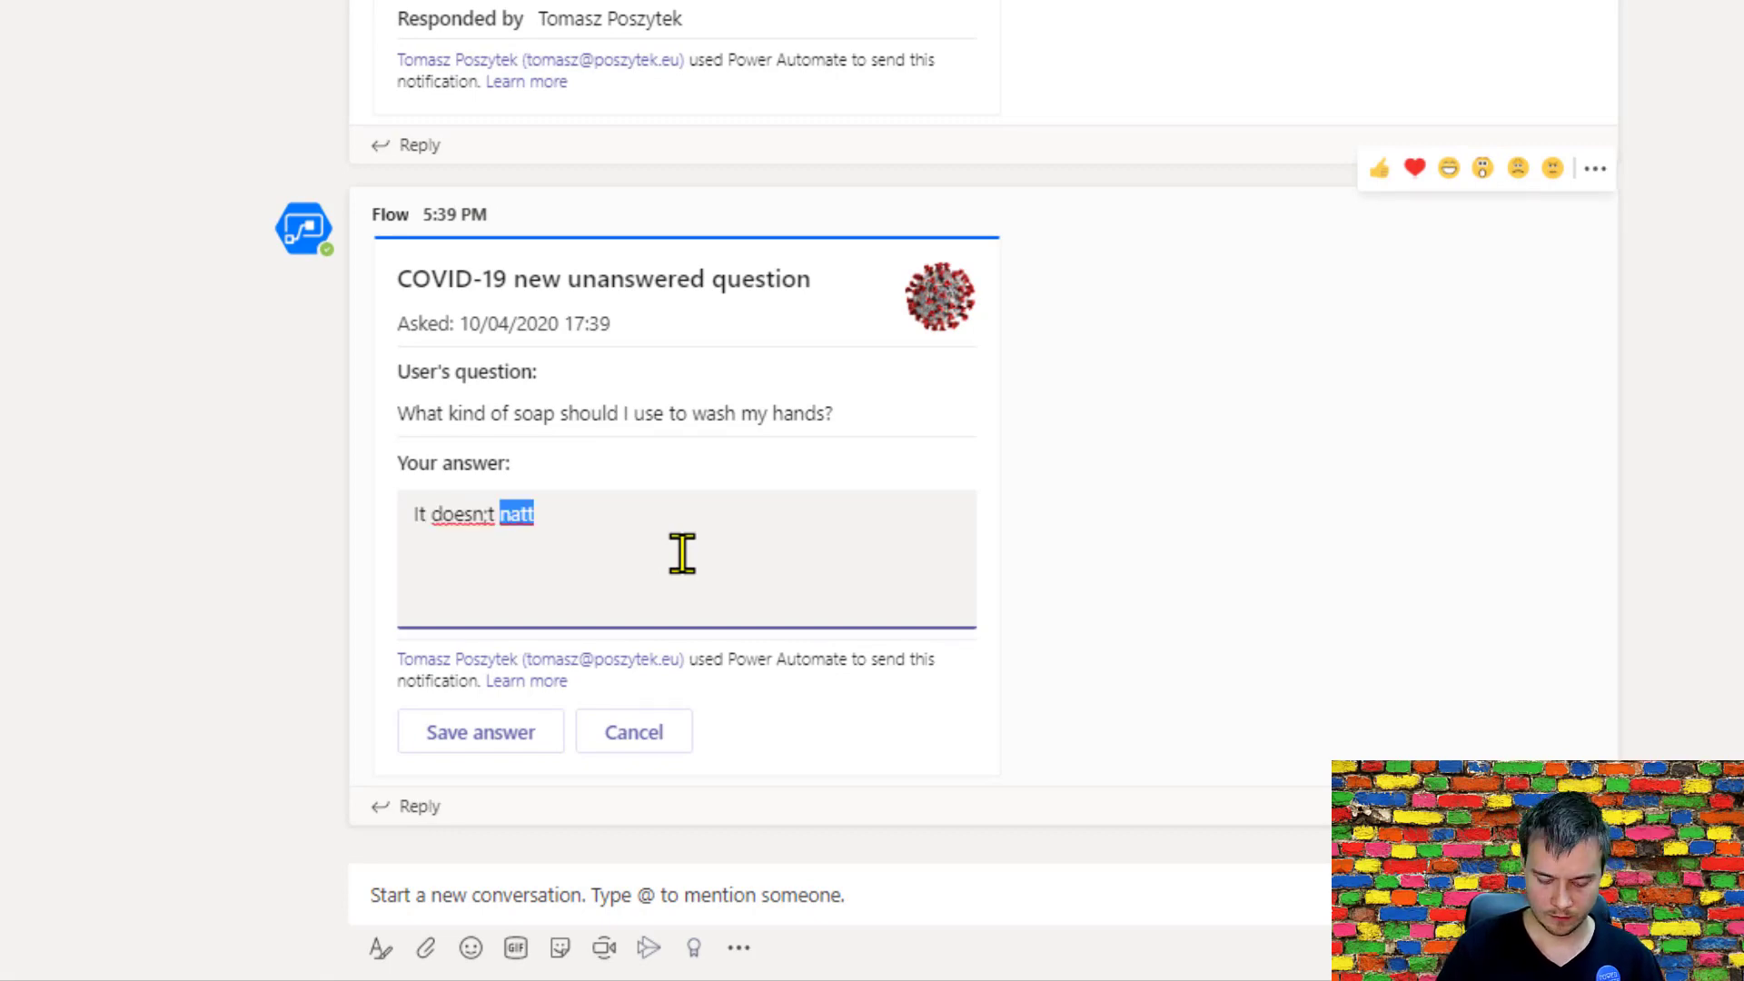
key(BackSpace)
key(BackSpace)
key(BackSpace)
text('t )
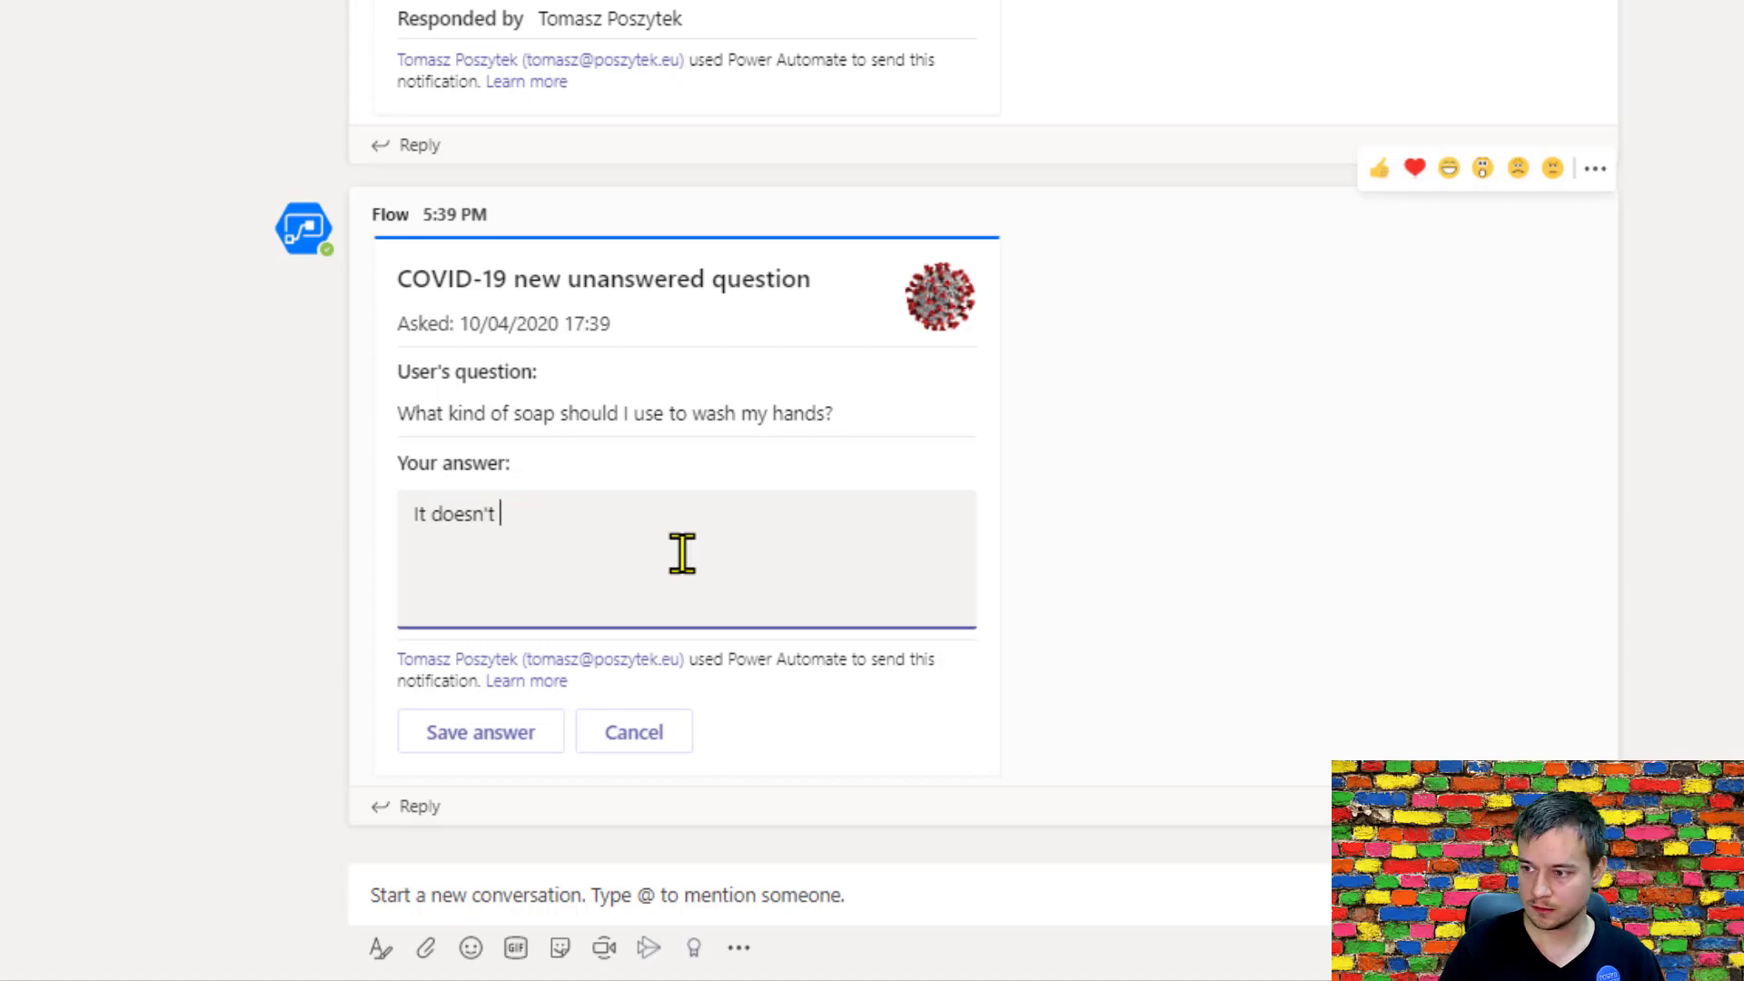
text(matter what)
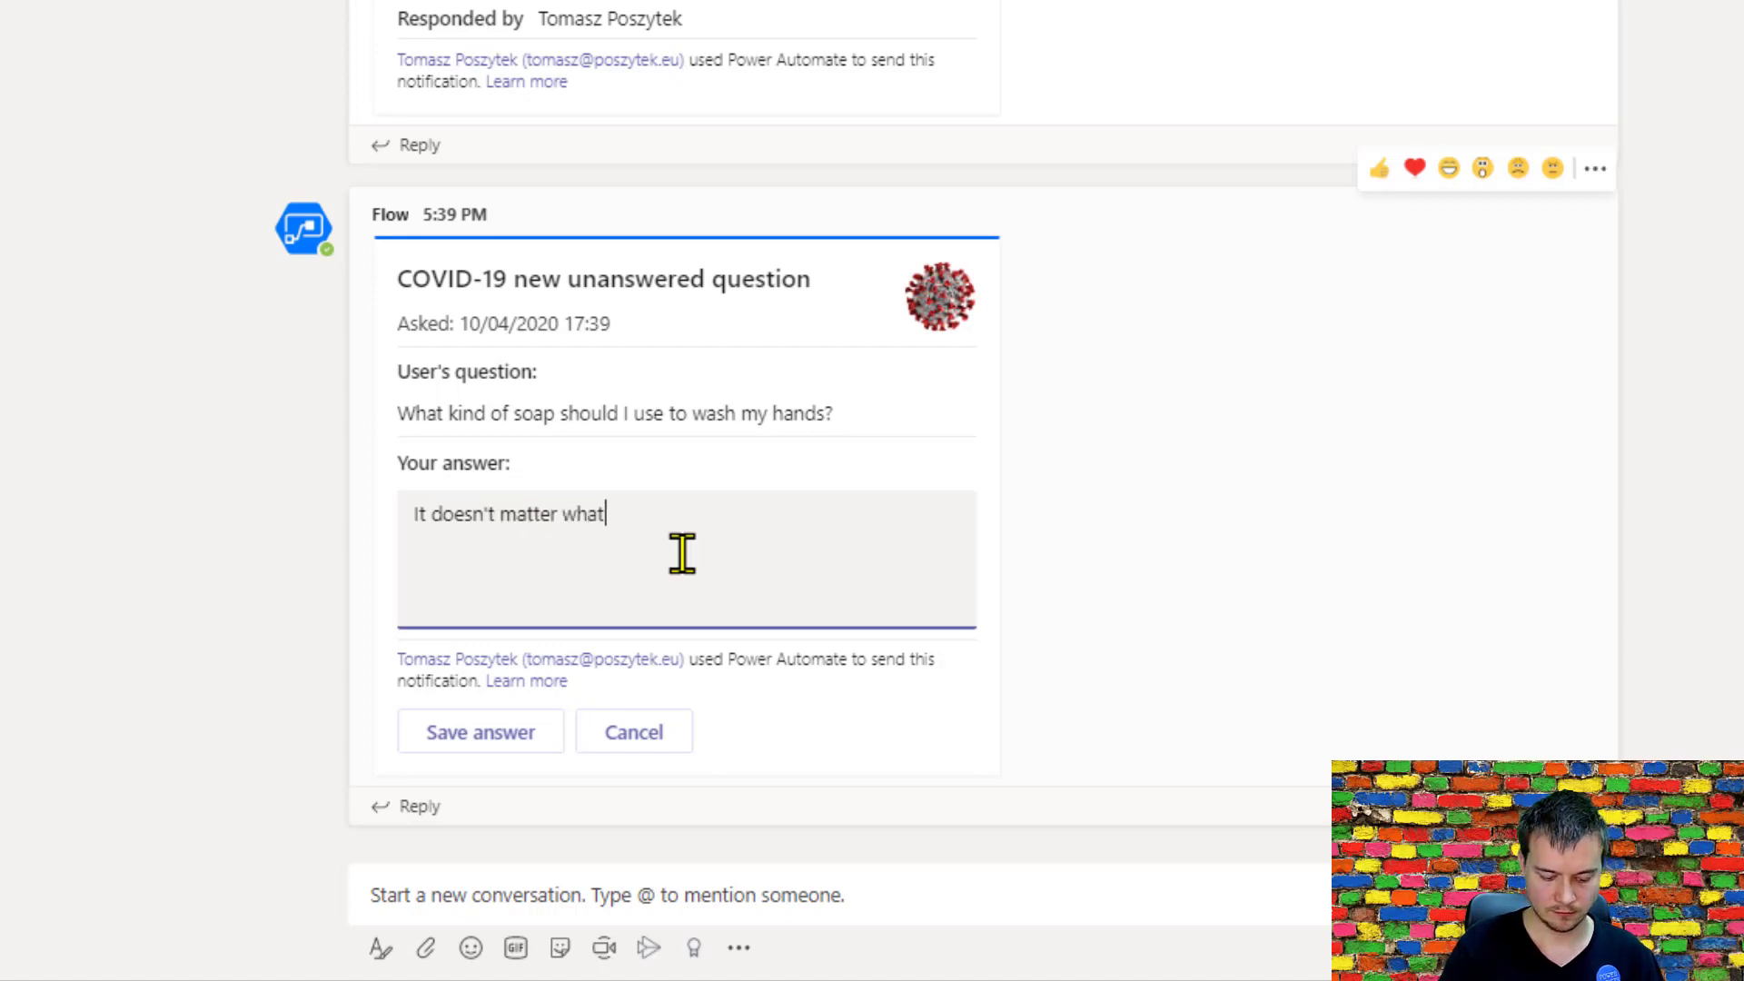
text( souap y)
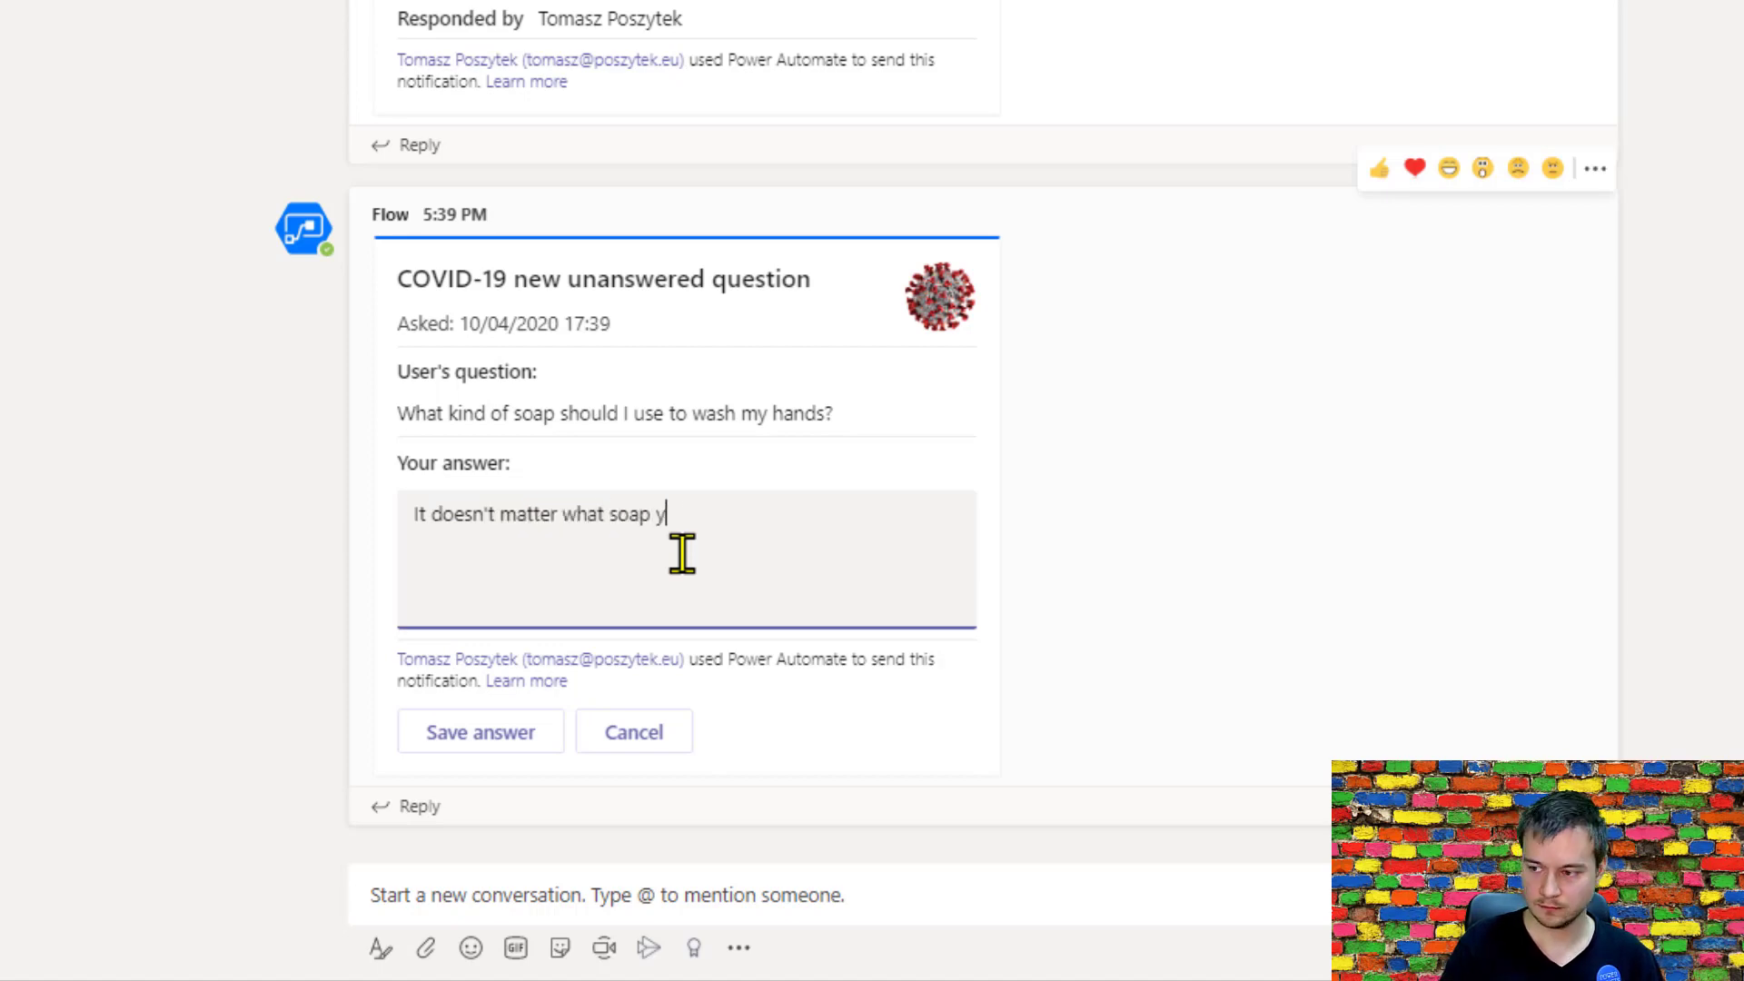
text(ou use. An)
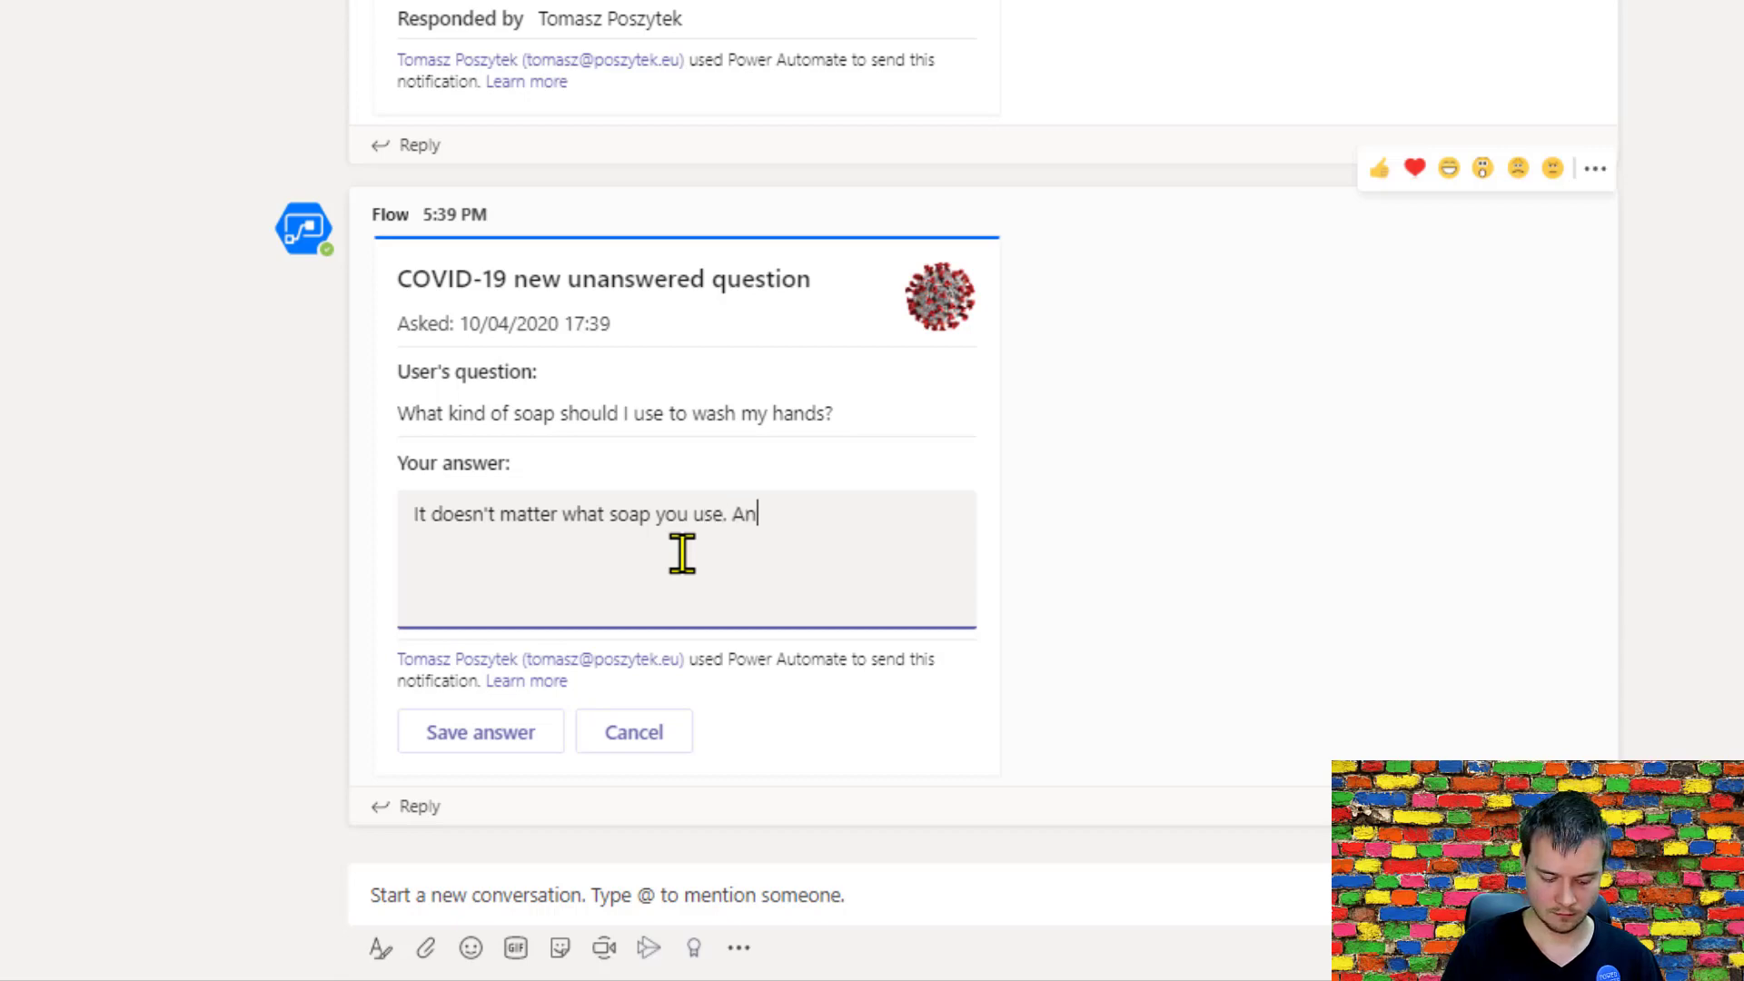
text(y kills t)
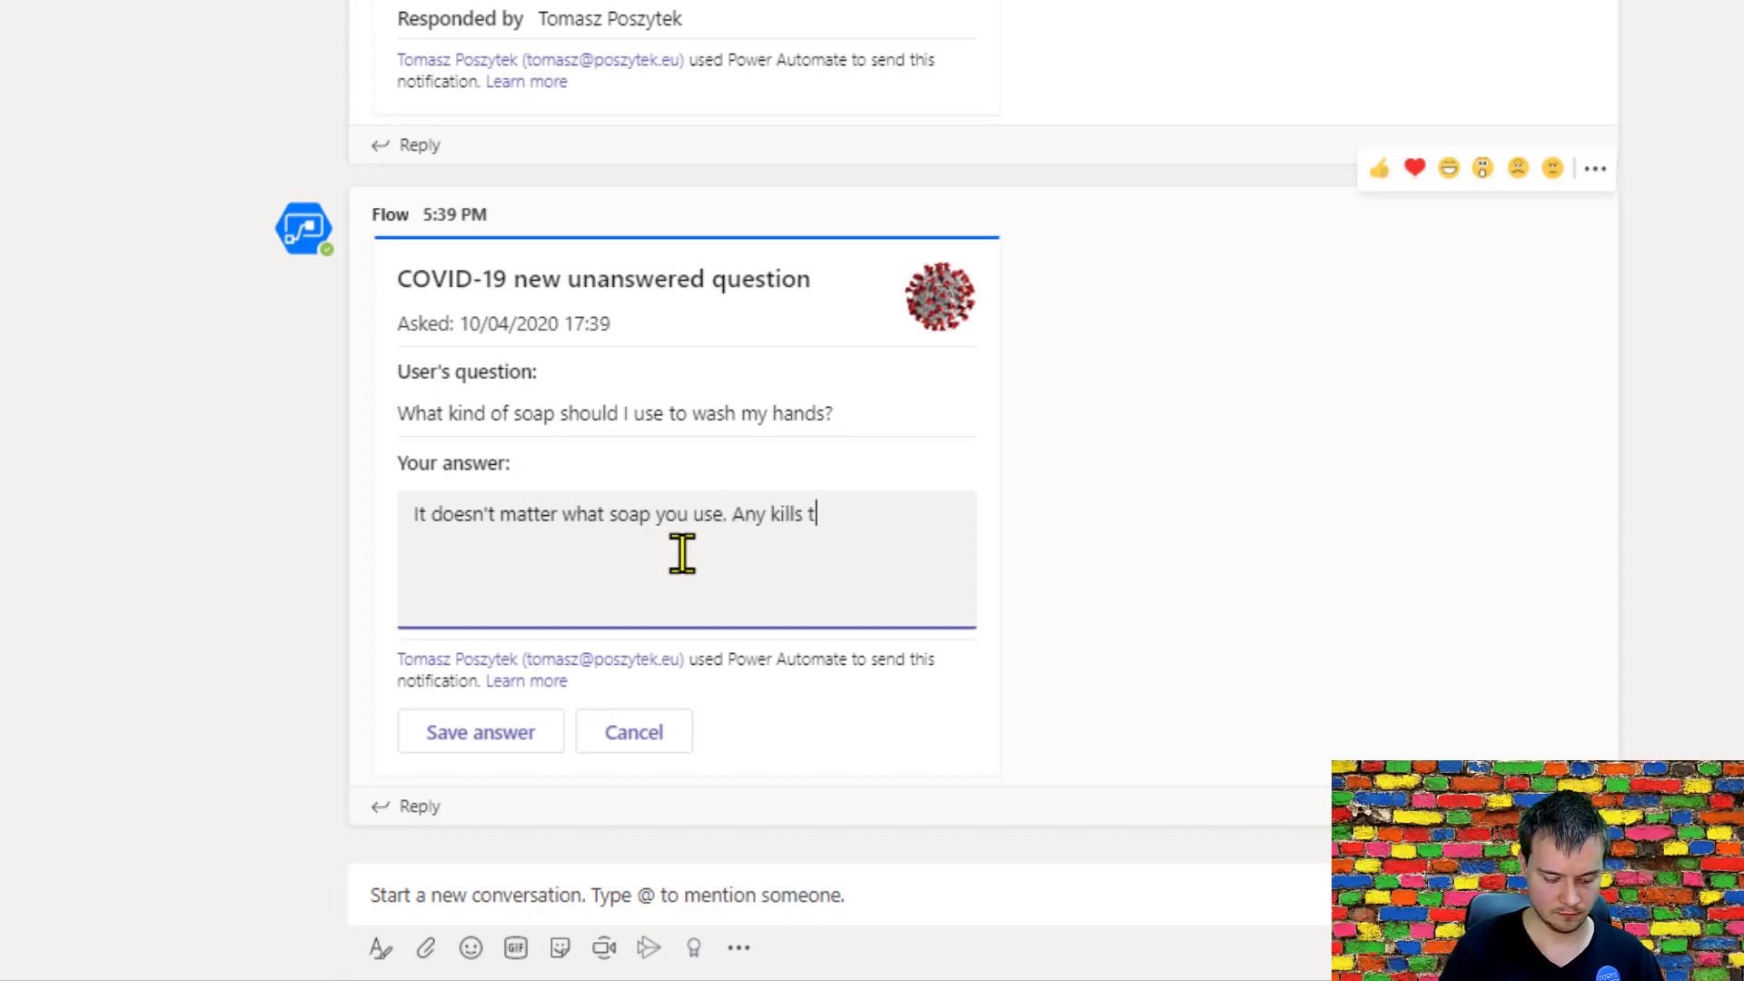
text(he virus. What m)
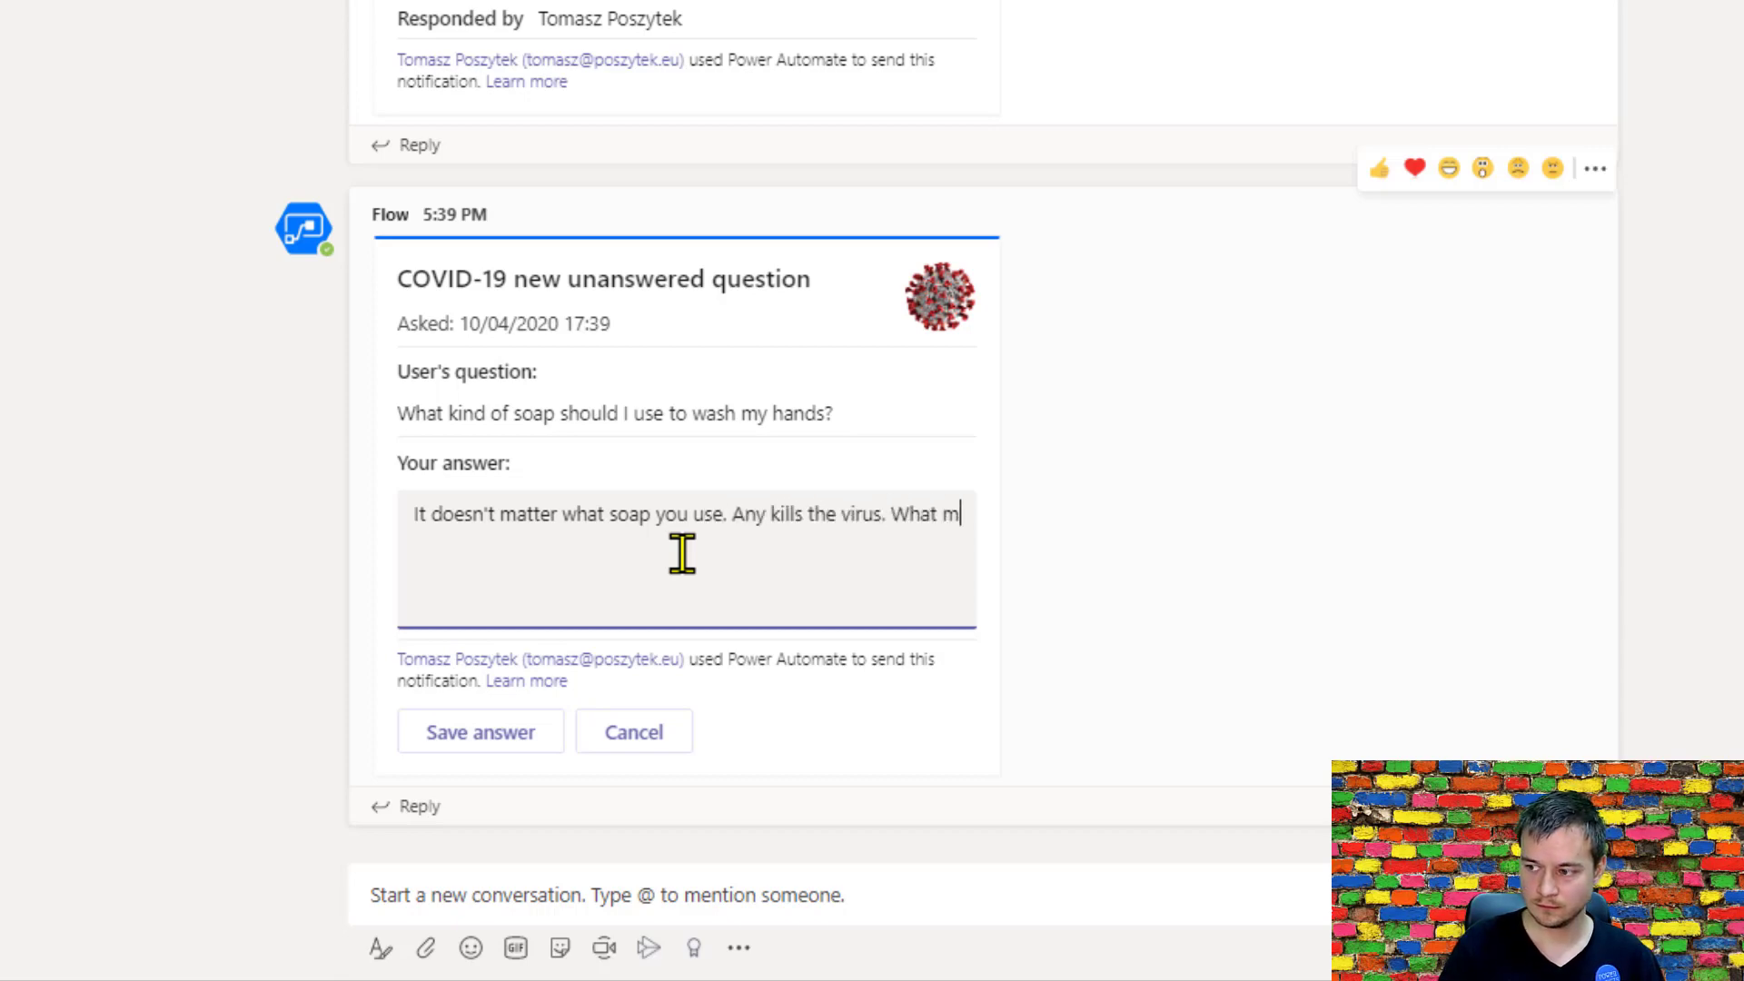
text(atters is to wa)
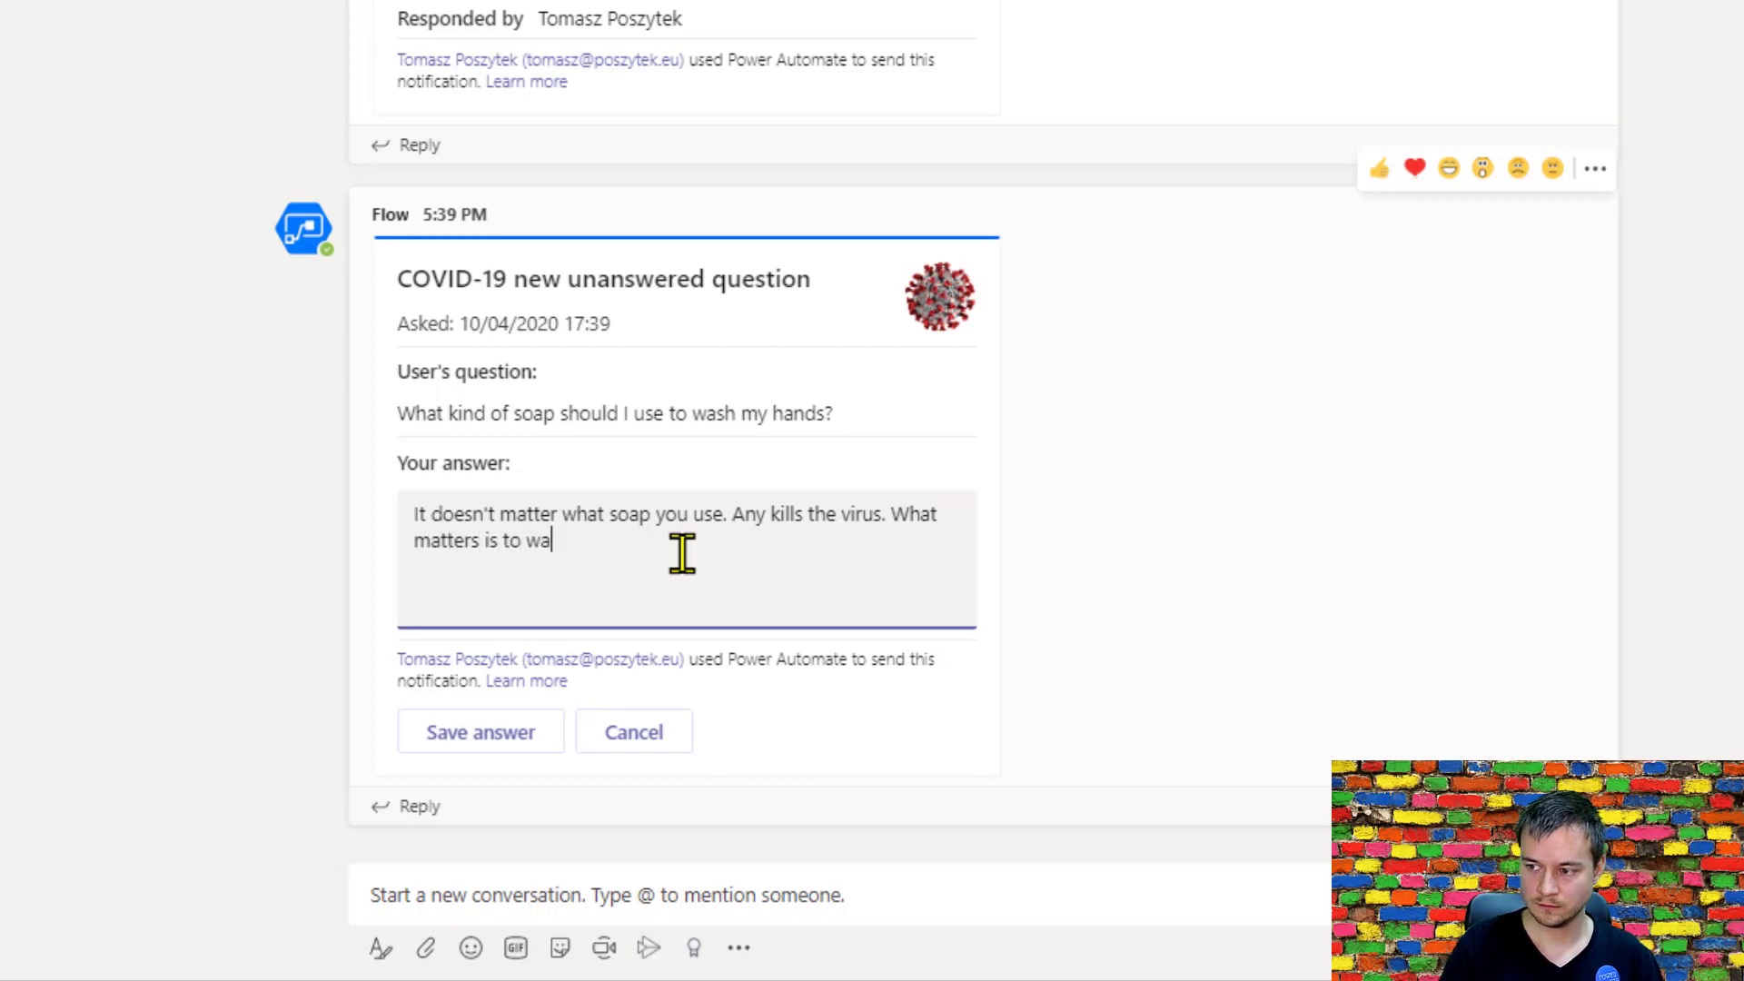
text(sh hands car)
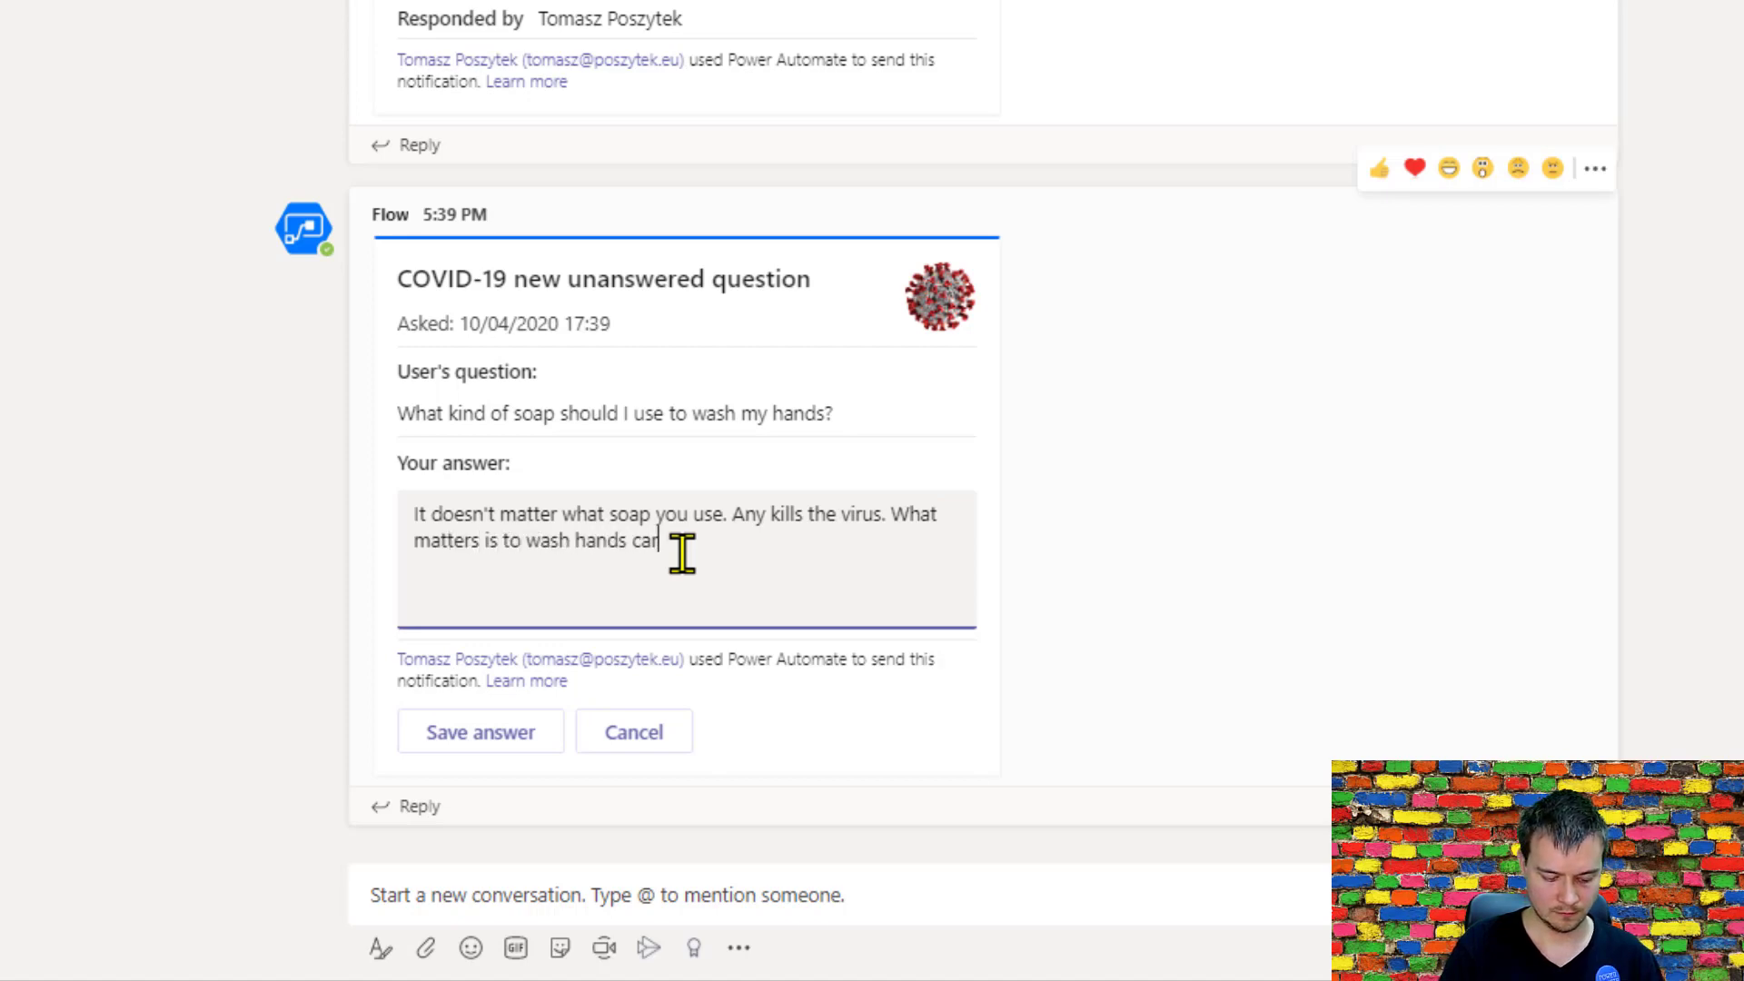
text(efully for )
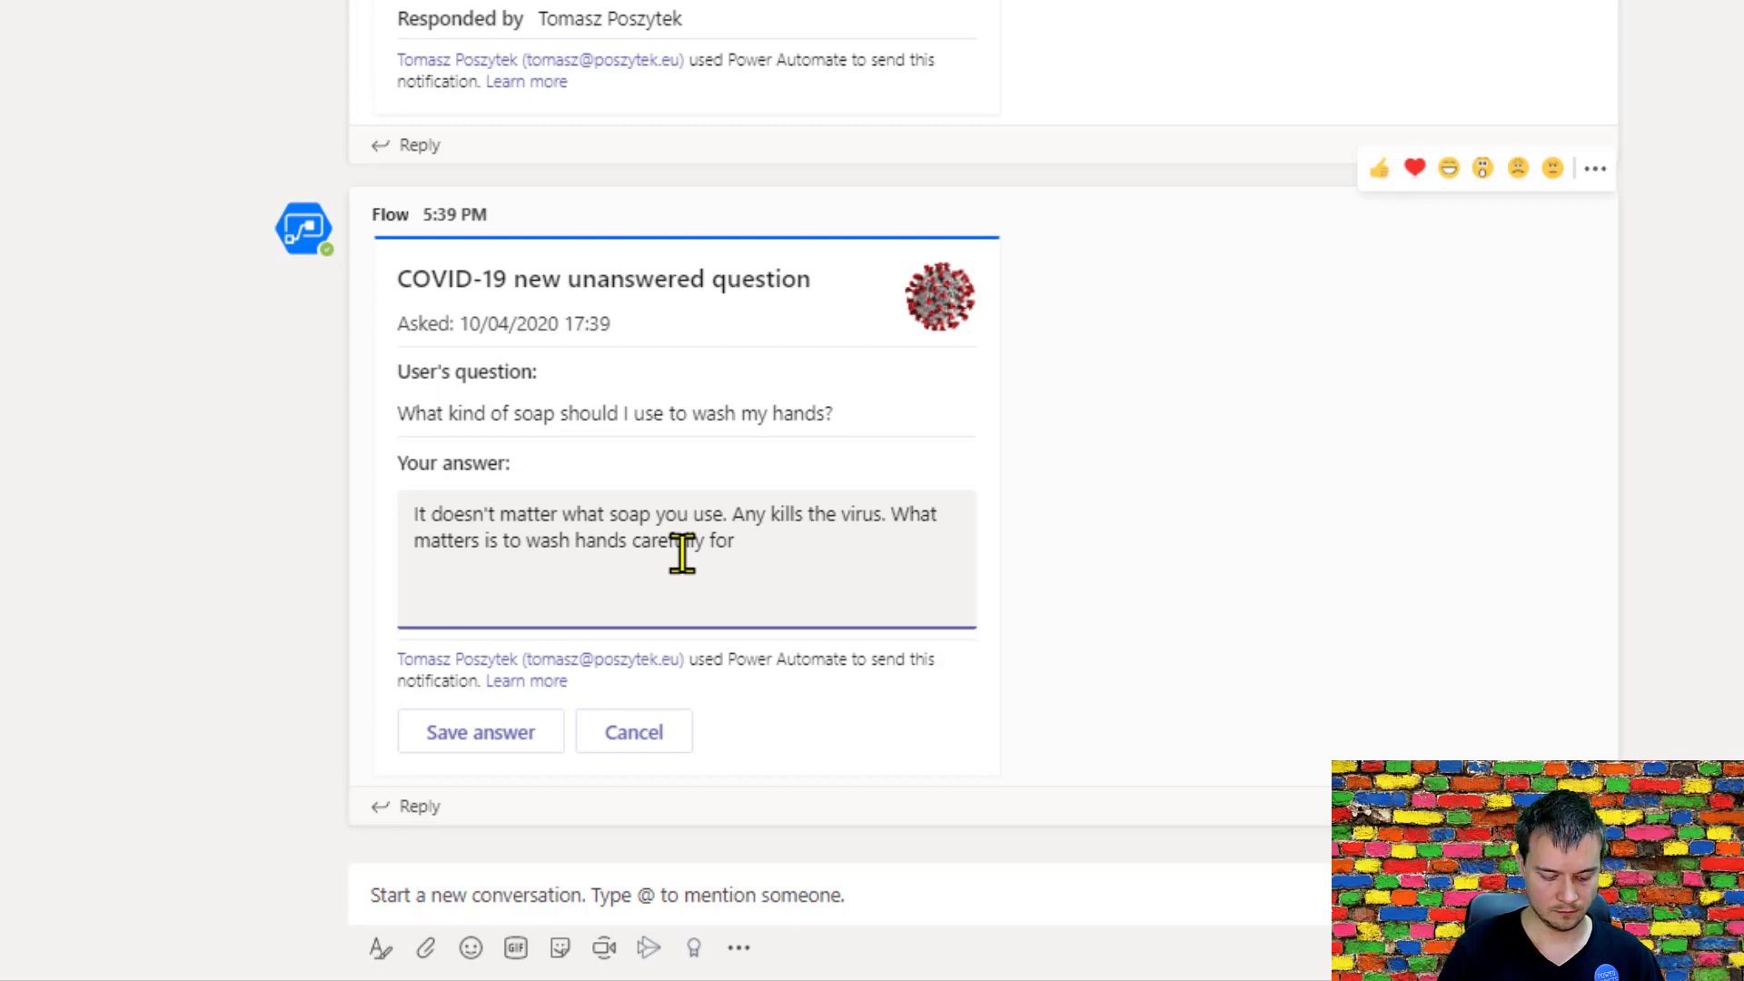
text(2 minutes.)
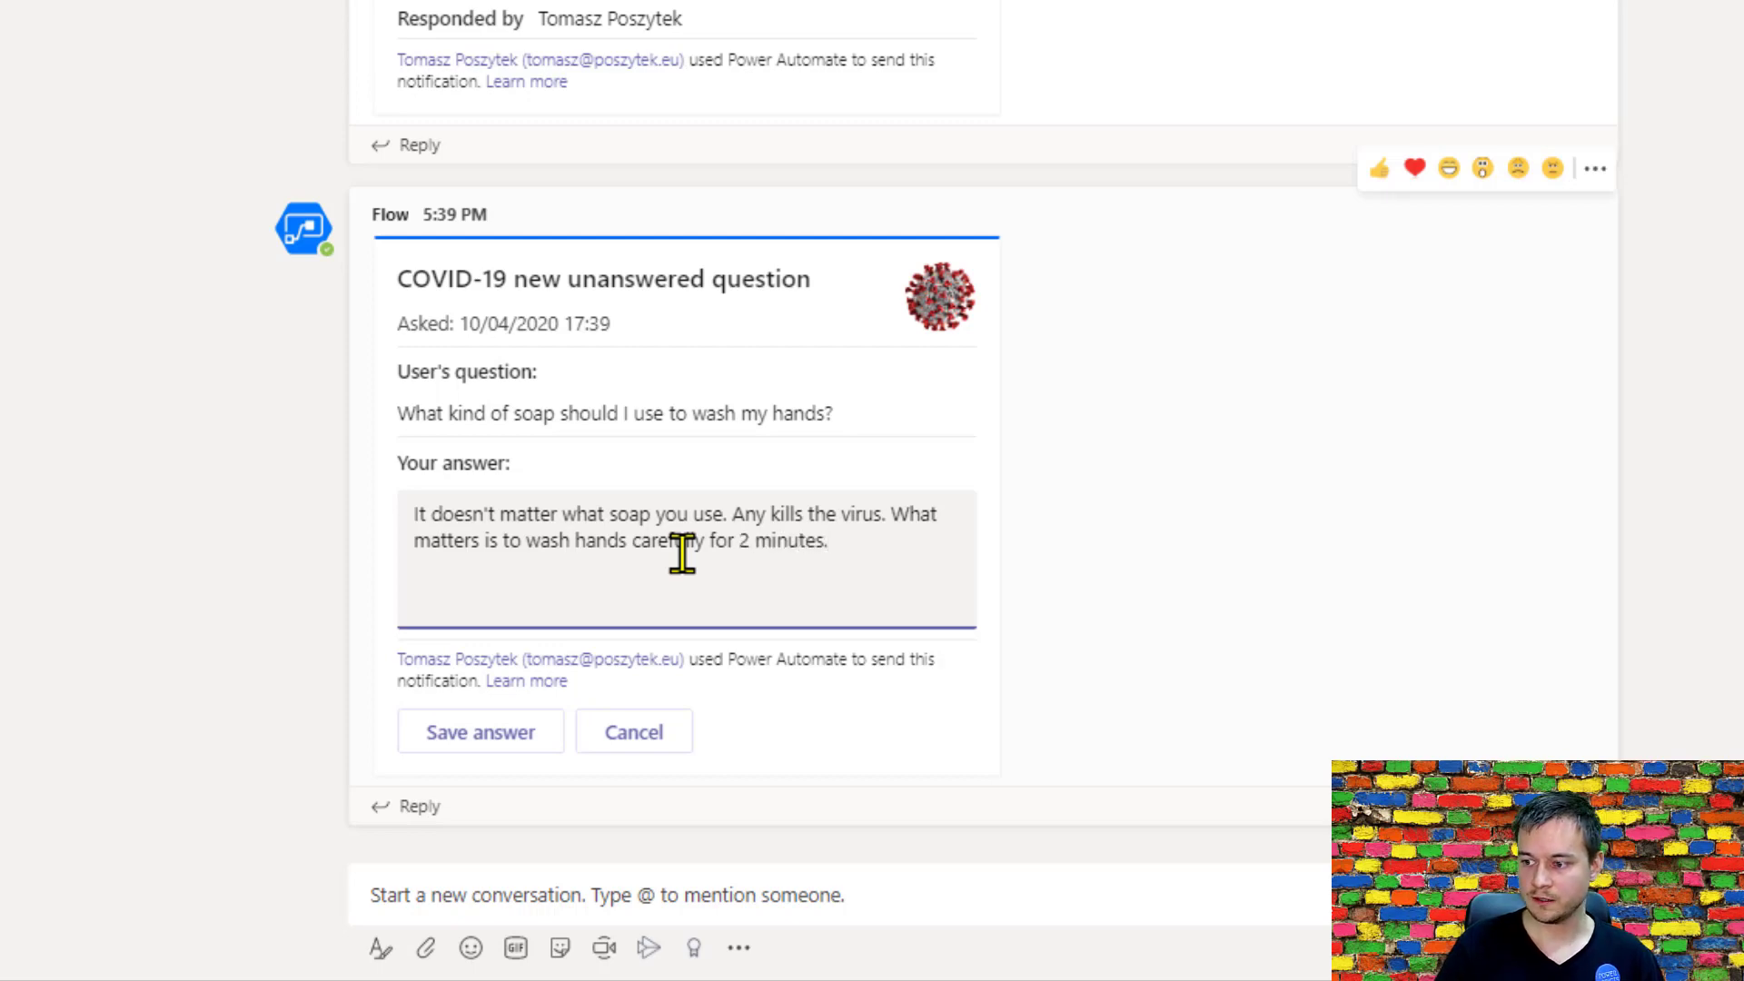
click(449, 751)
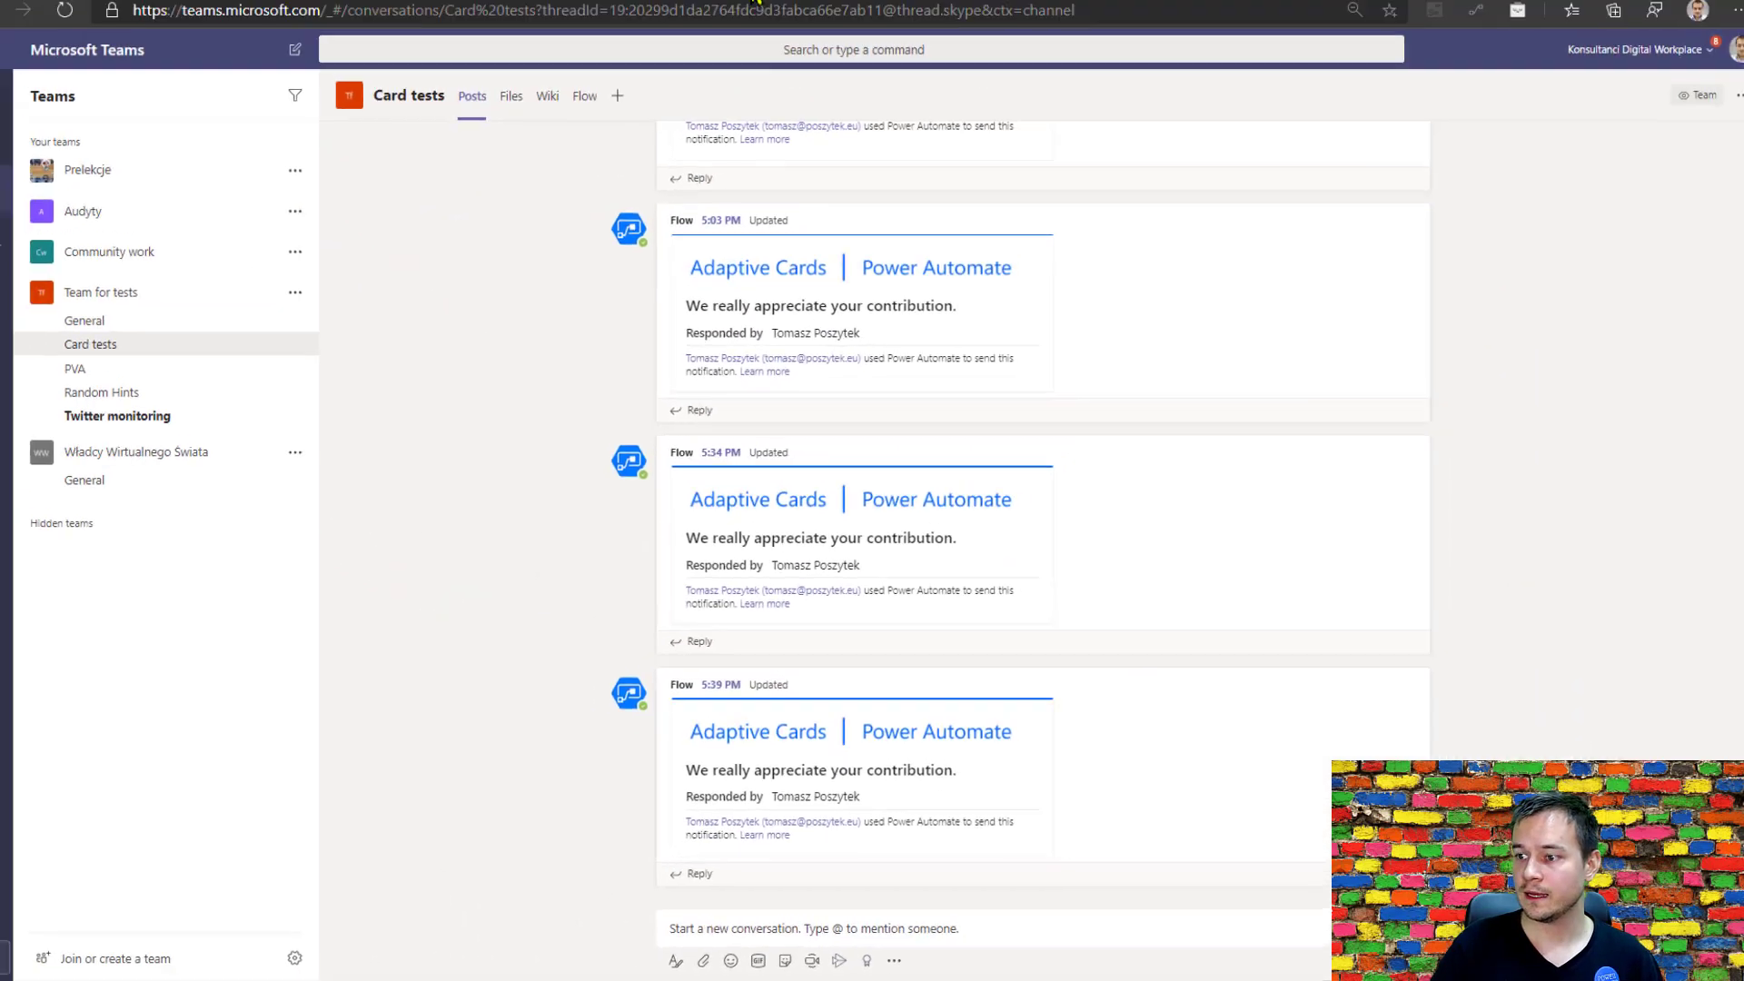
Switch to Power Automate, refresh the VA Send Question To Agent runs, and inspect the latest run's Update KB action under If answered.
click(763, 14)
key(F5)
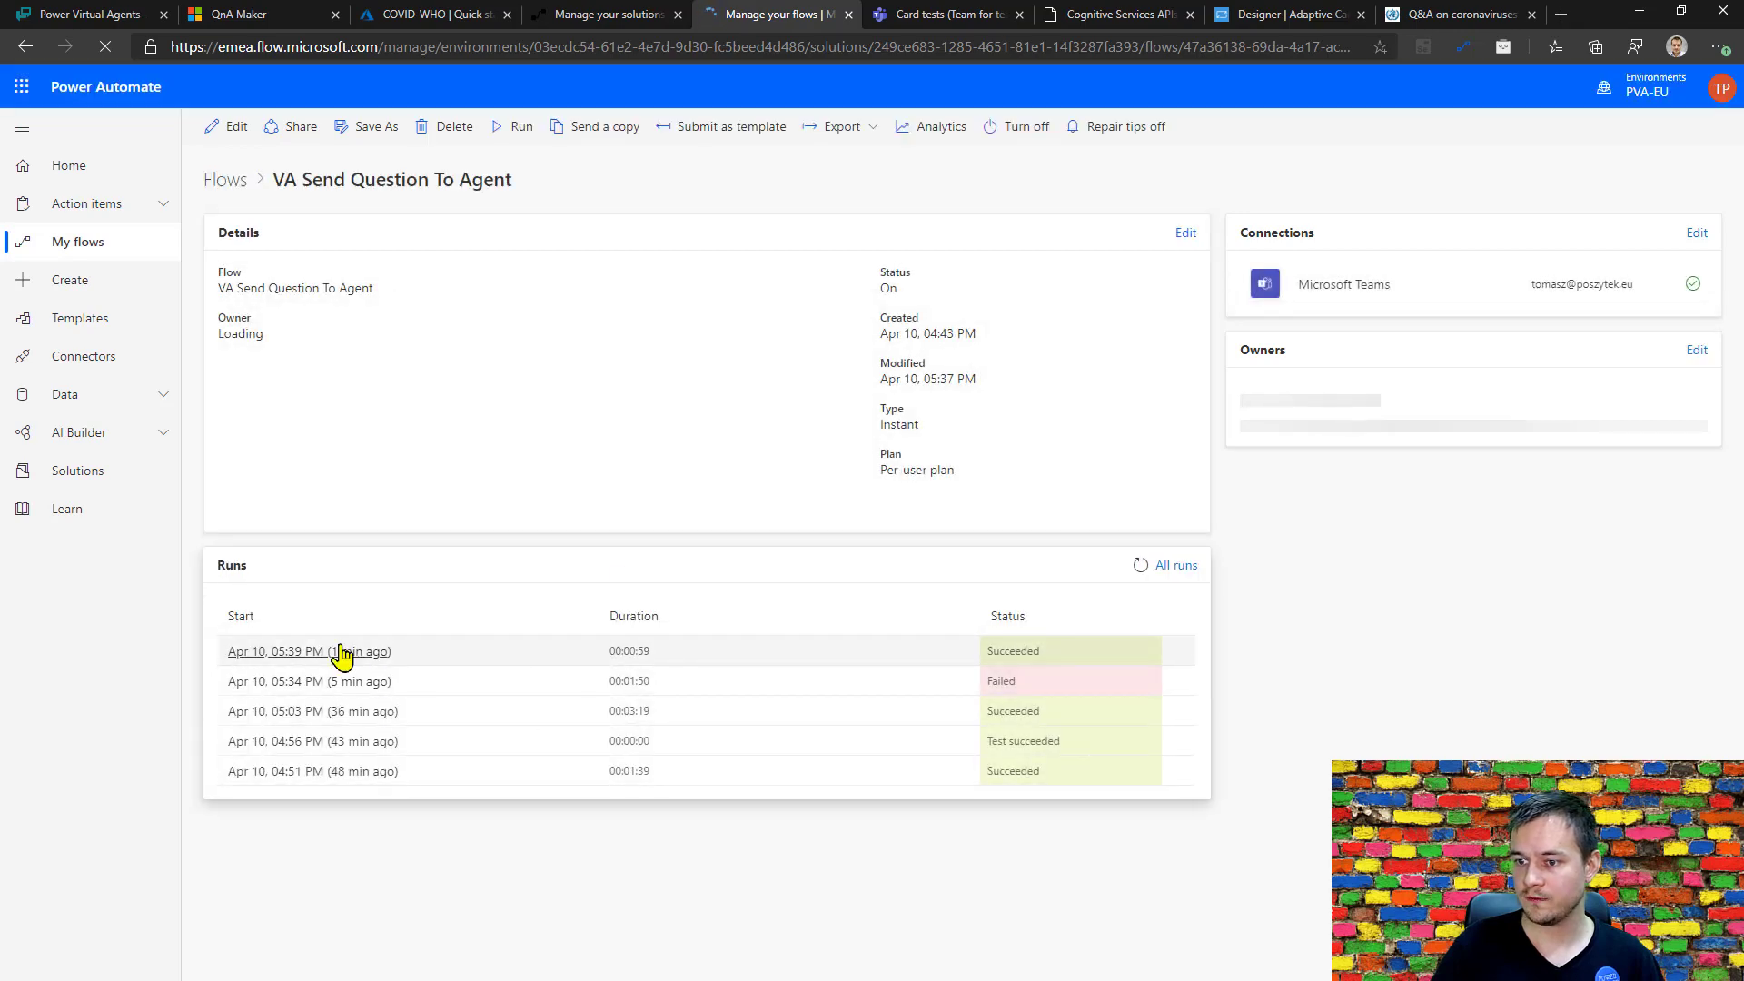
click(341, 651)
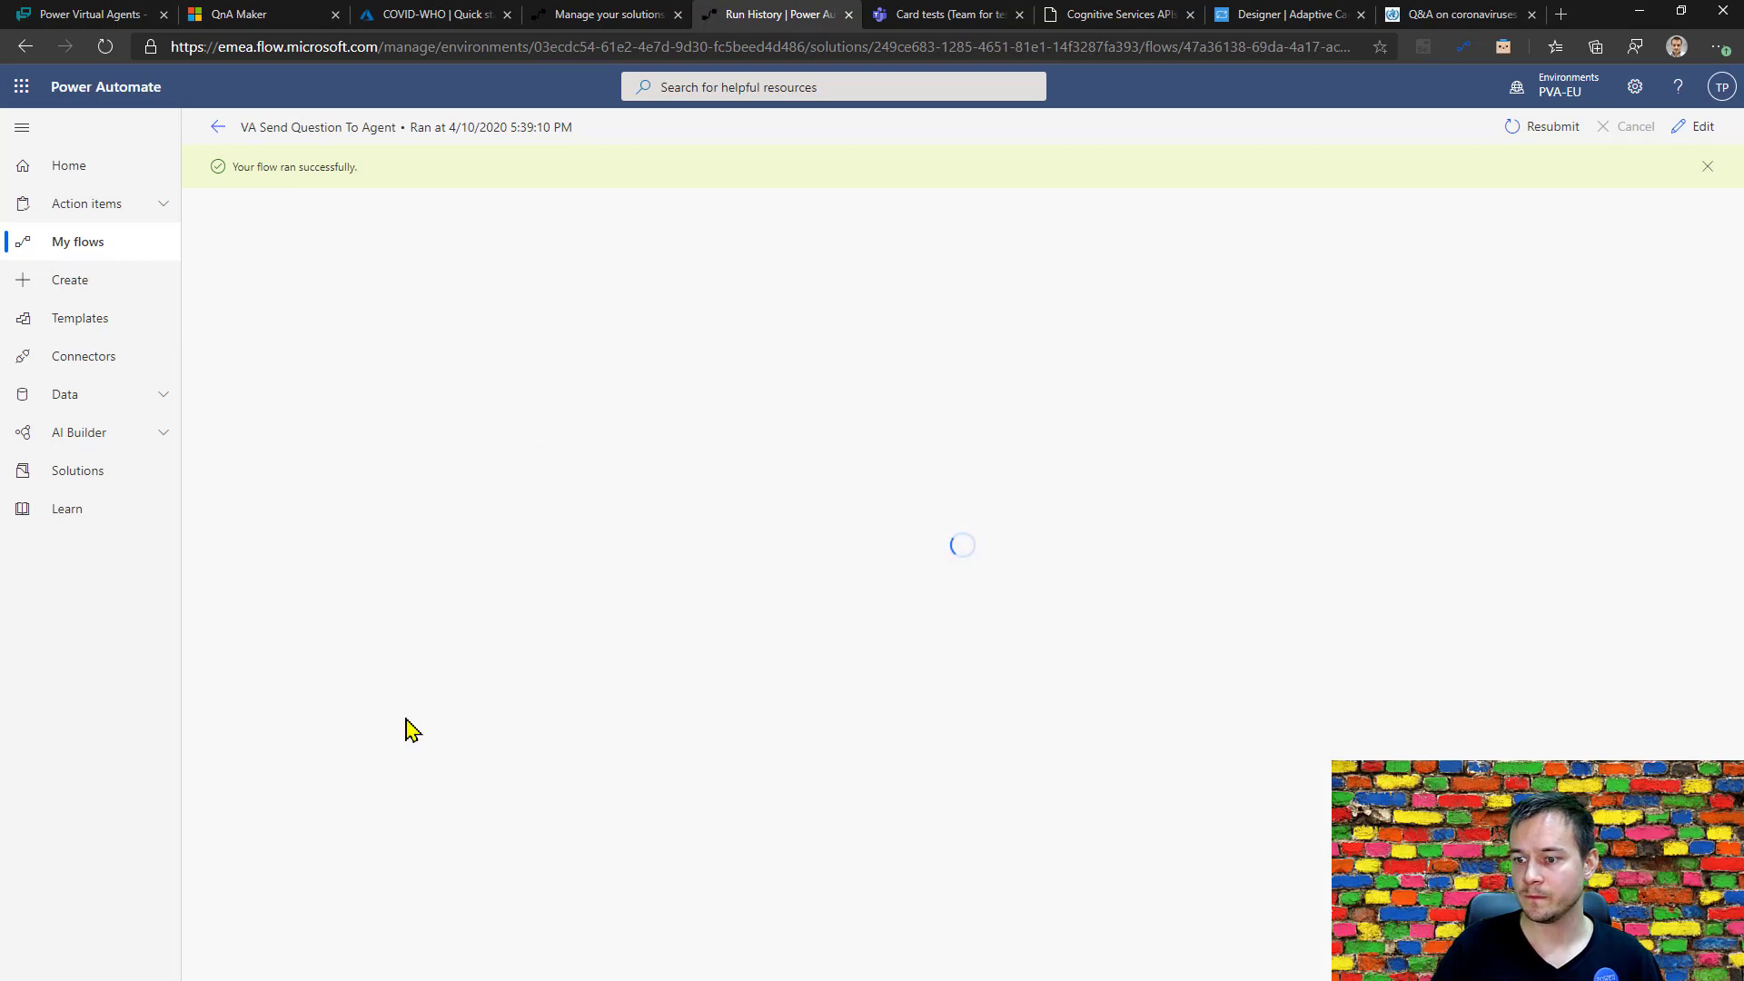
click(877, 559)
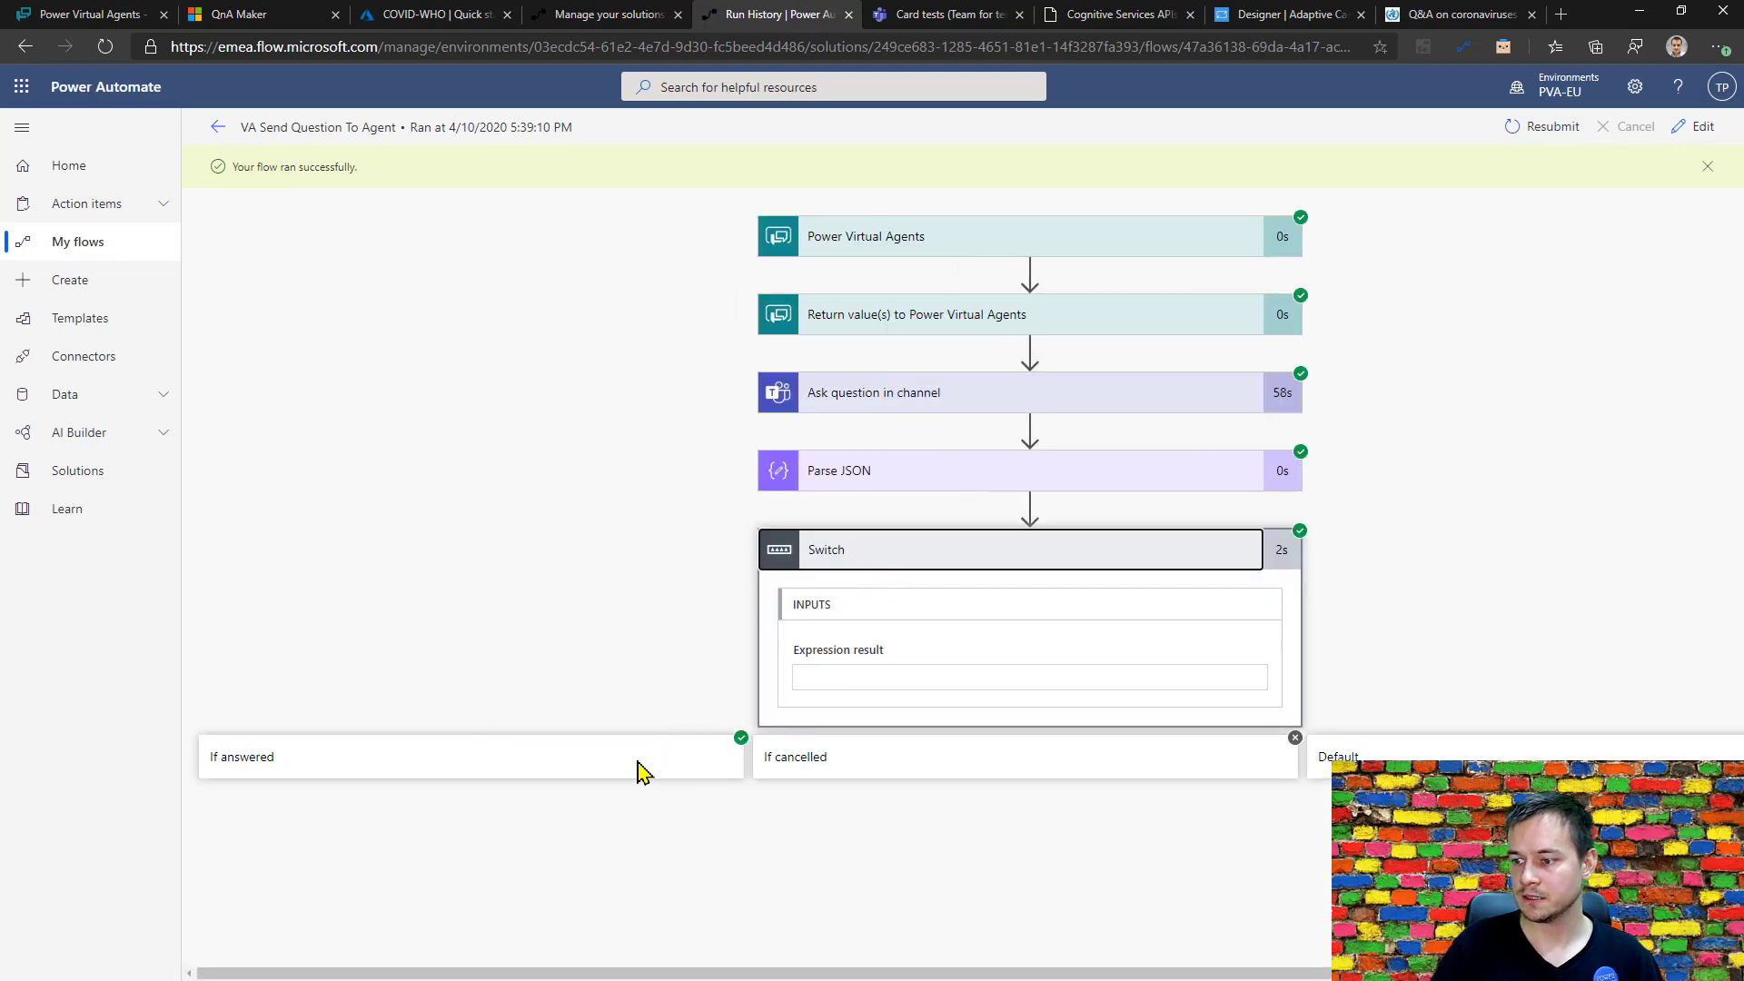
click(625, 777)
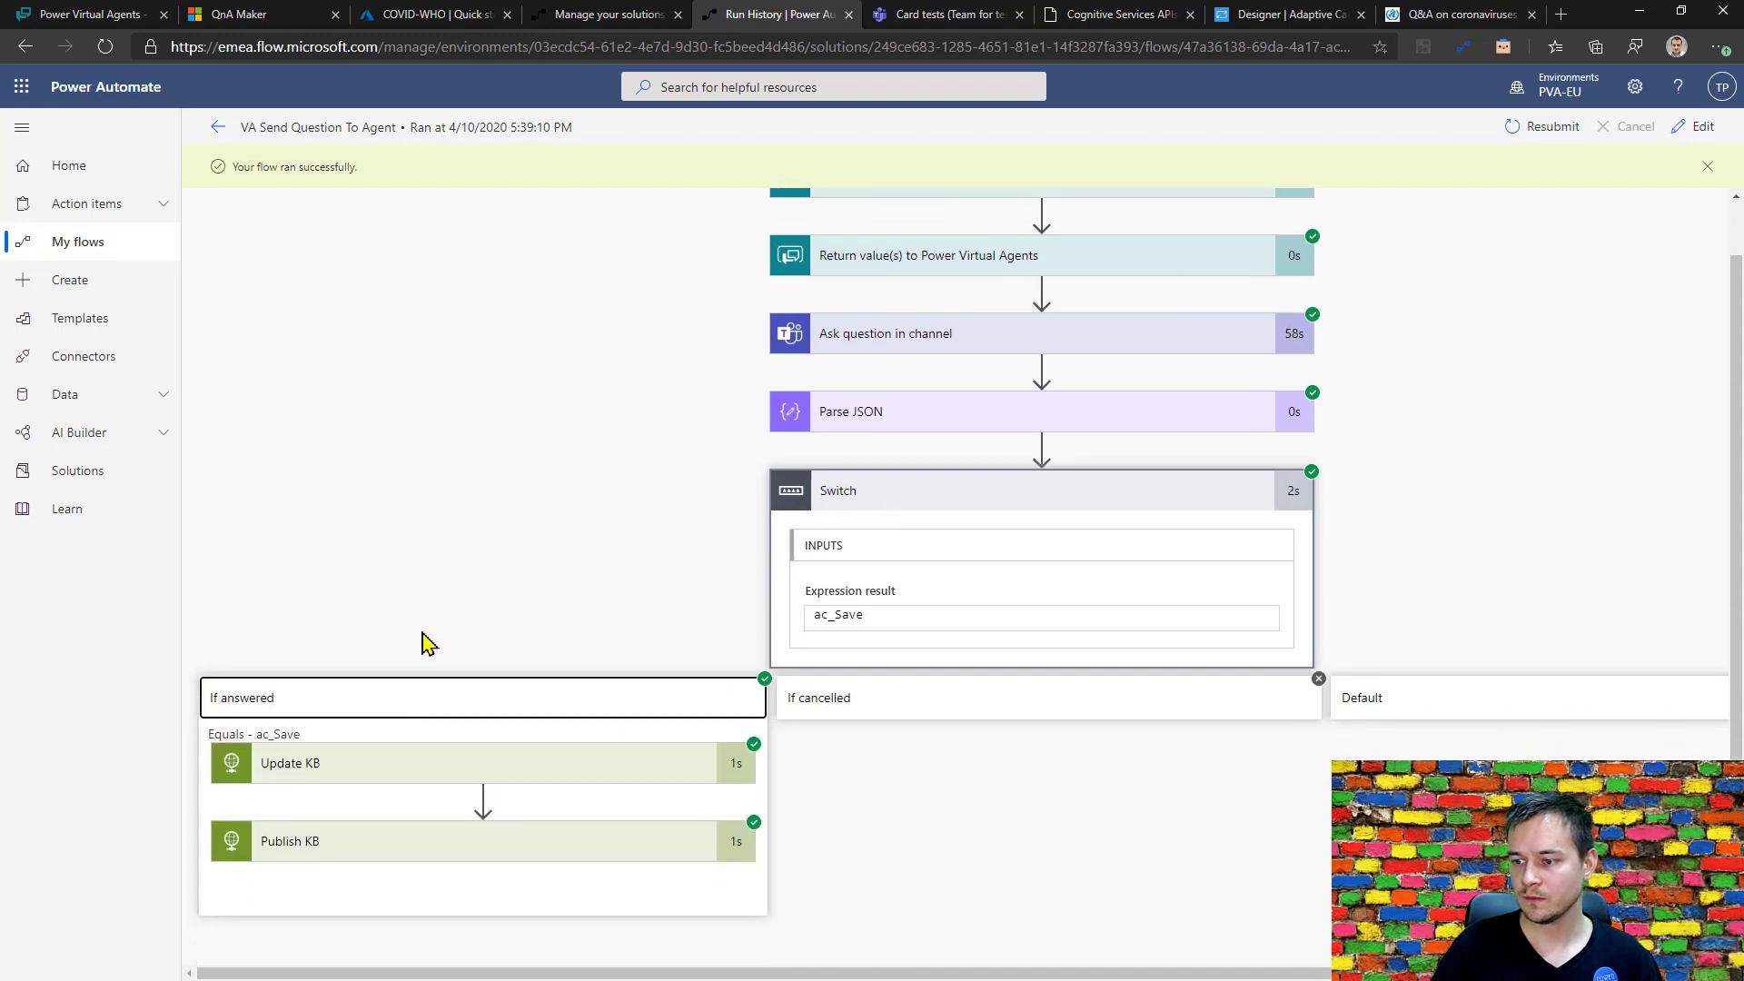
click(358, 761)
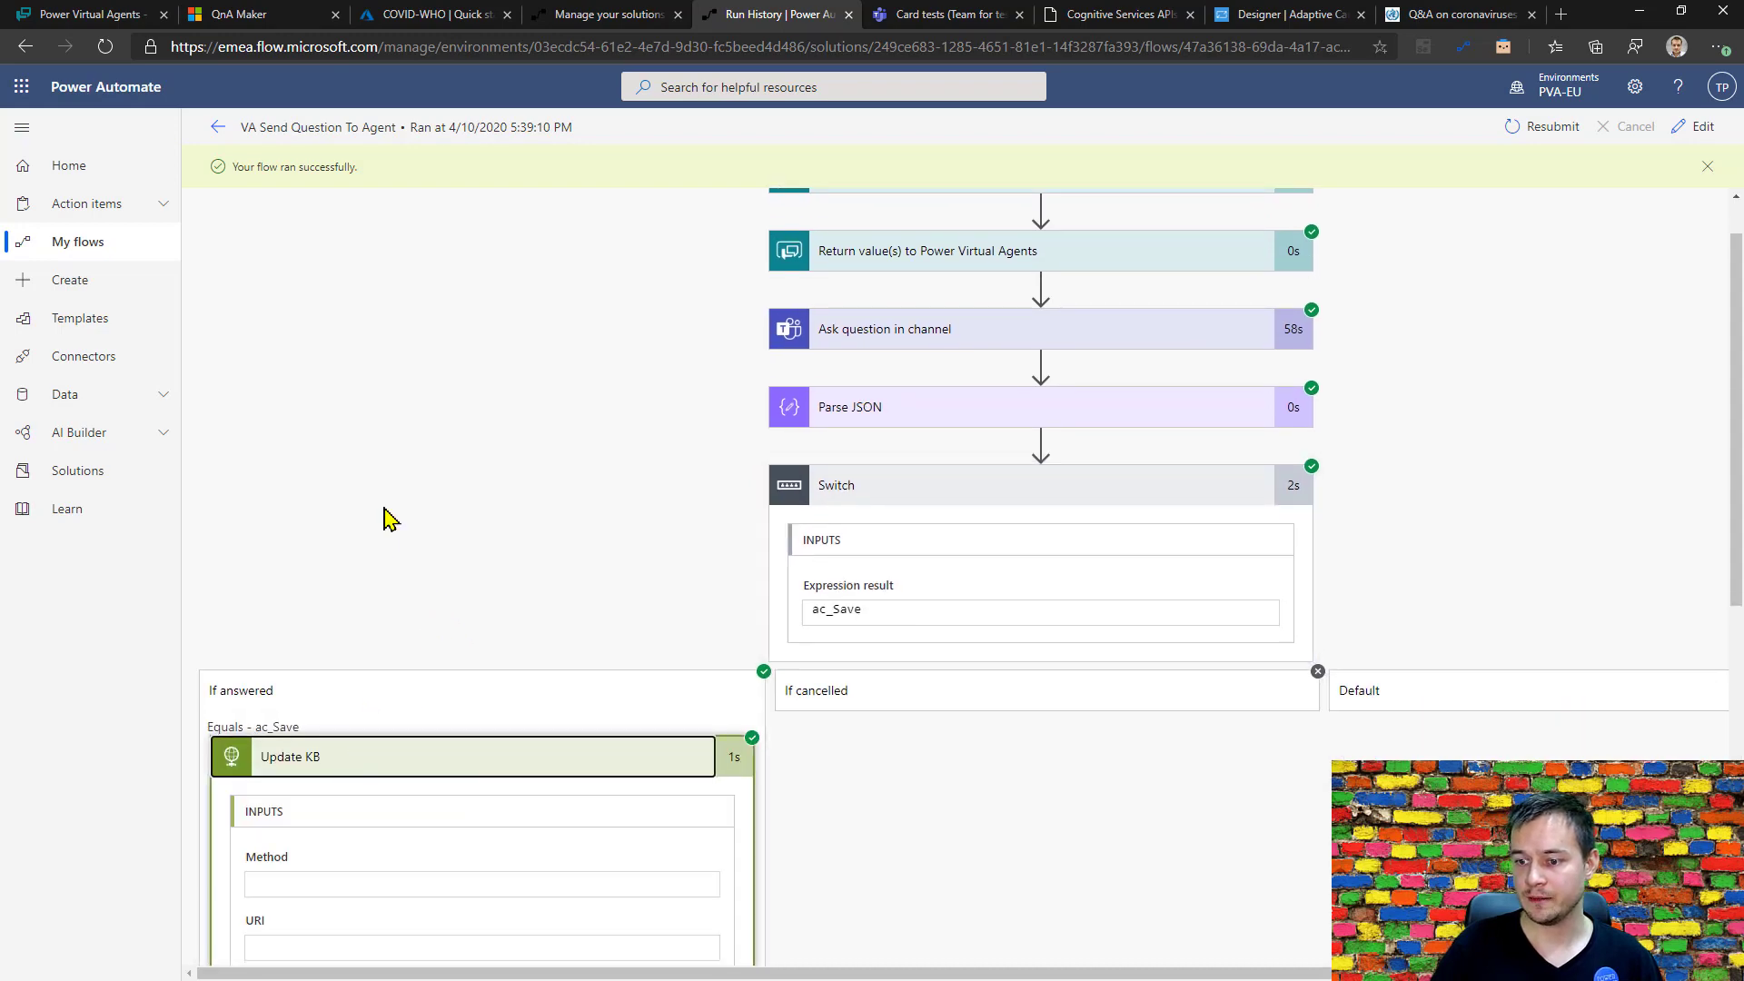
scroll(354, 805, down, 8)
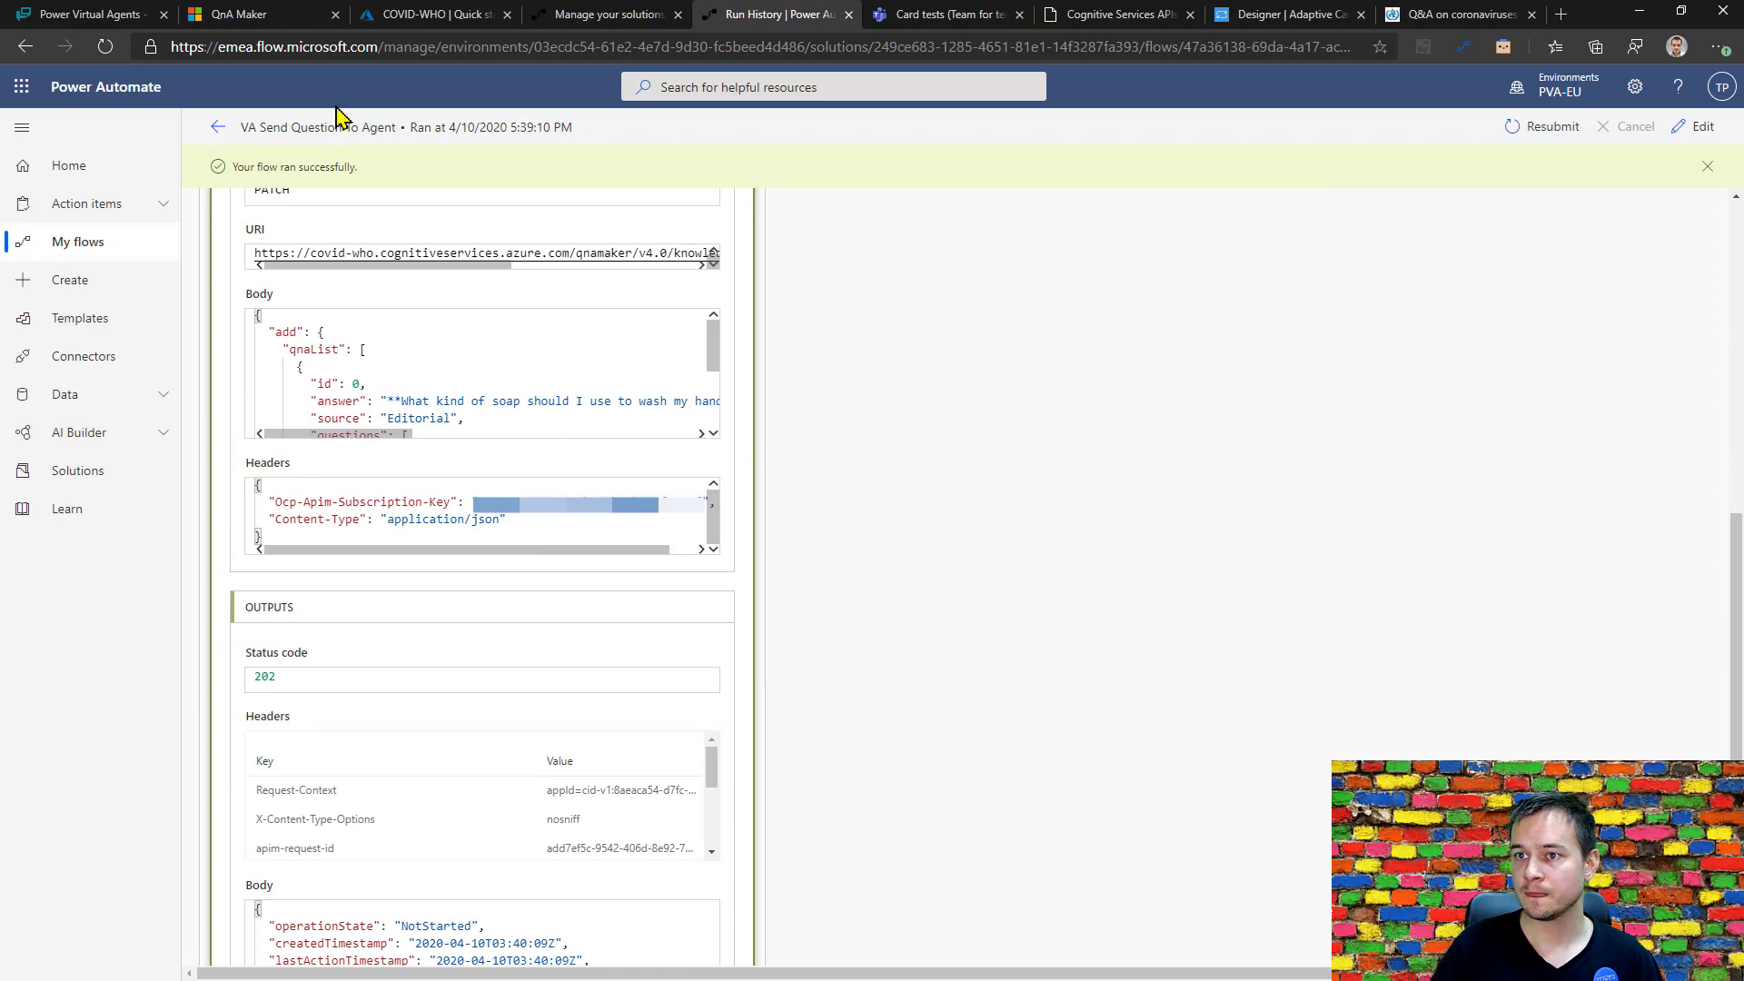
Switch to QnA Maker and open the knowledge base for editing to check its Editorial question and answer pairs.
click(233, 15)
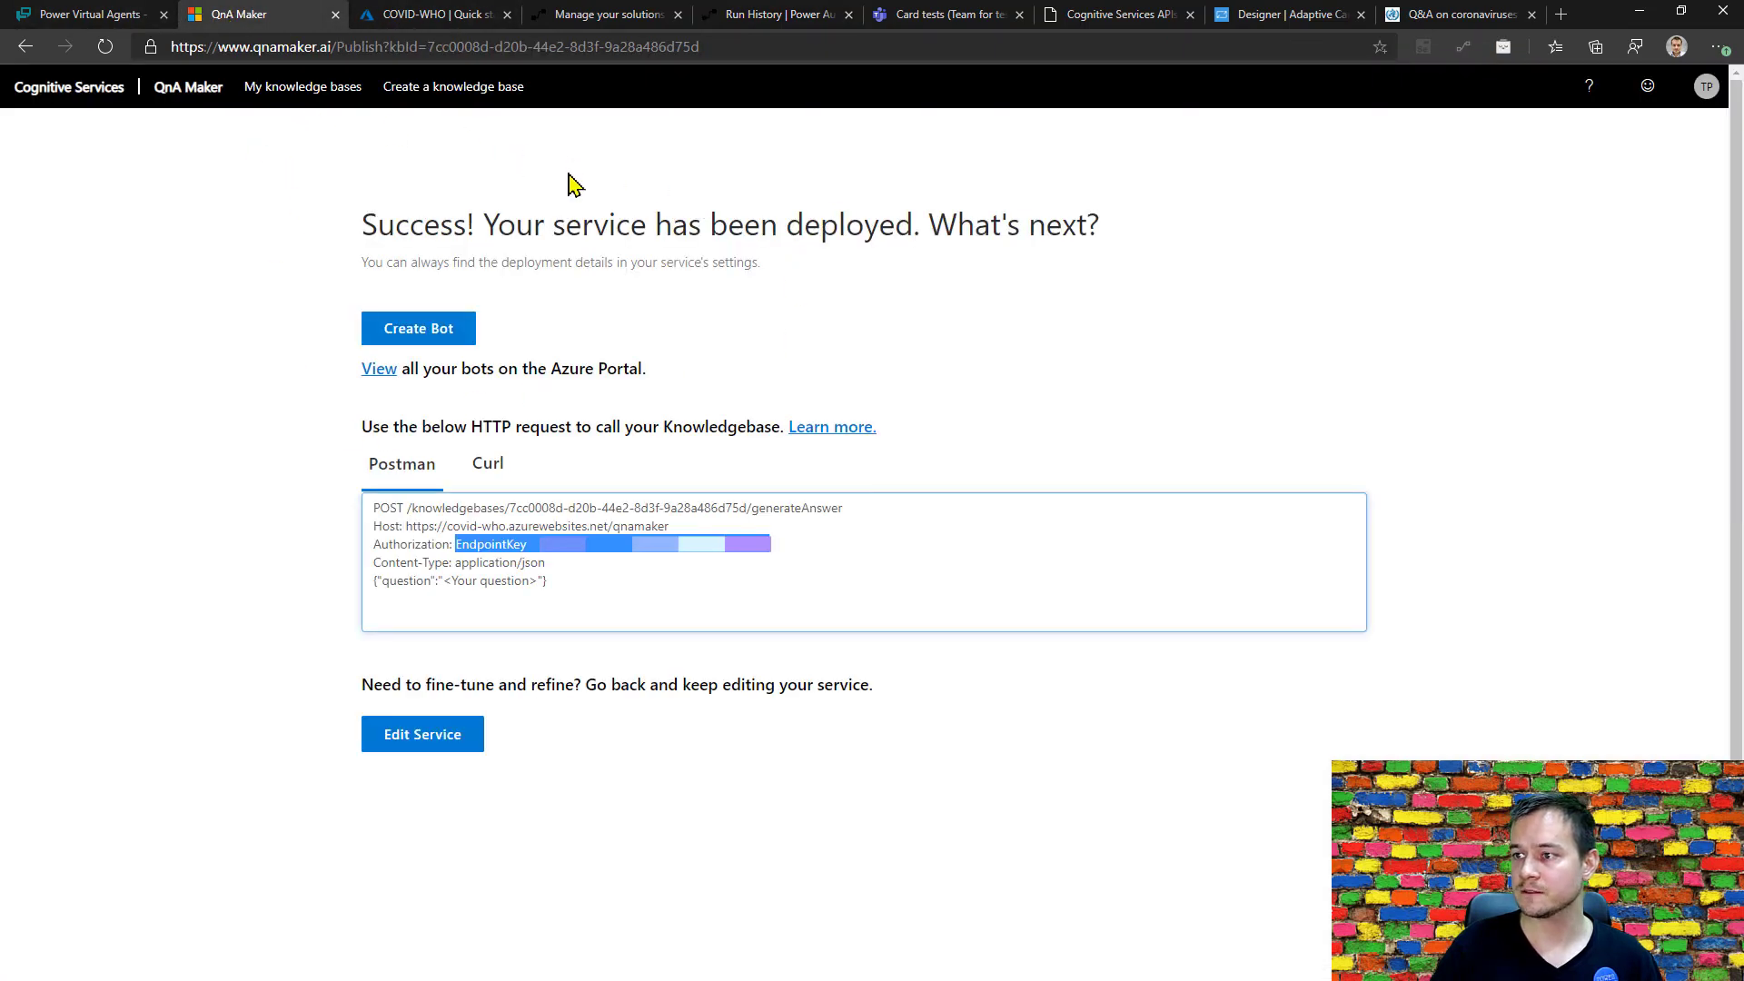
click(417, 754)
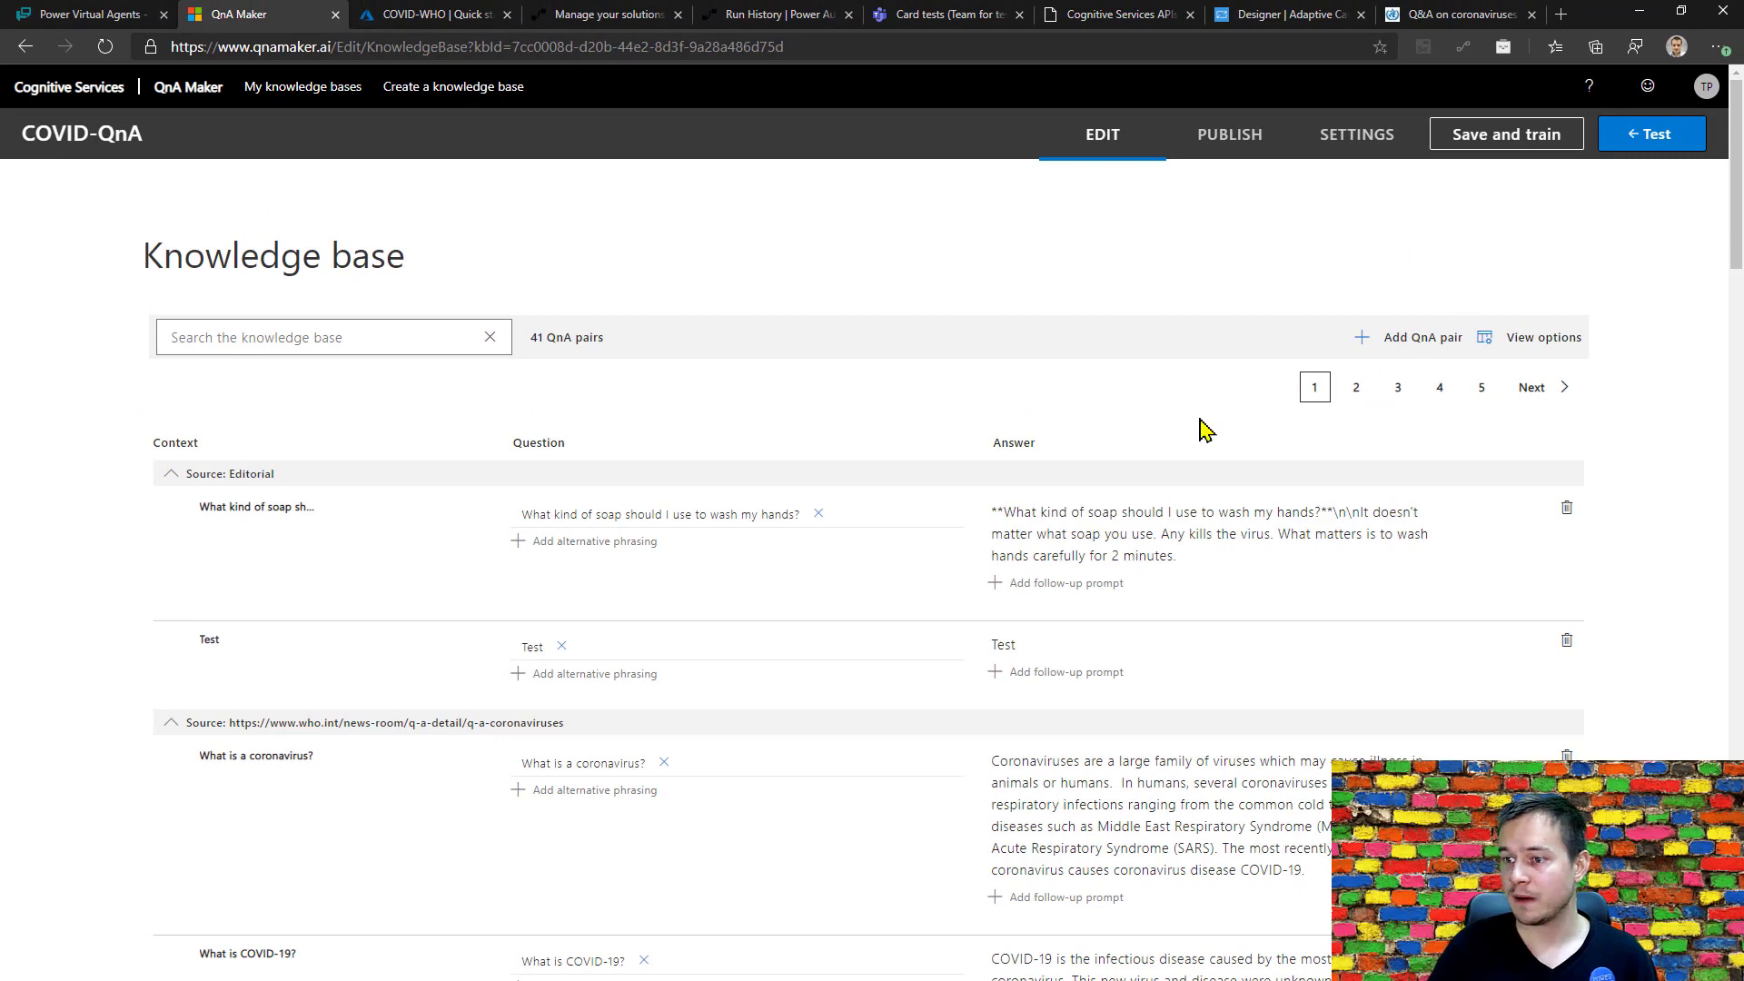
Switch to Power Virtual Agents and try to start the COVID topic by sending the test bot "I'd like to ask about COVID".
click(88, 16)
click(357, 942)
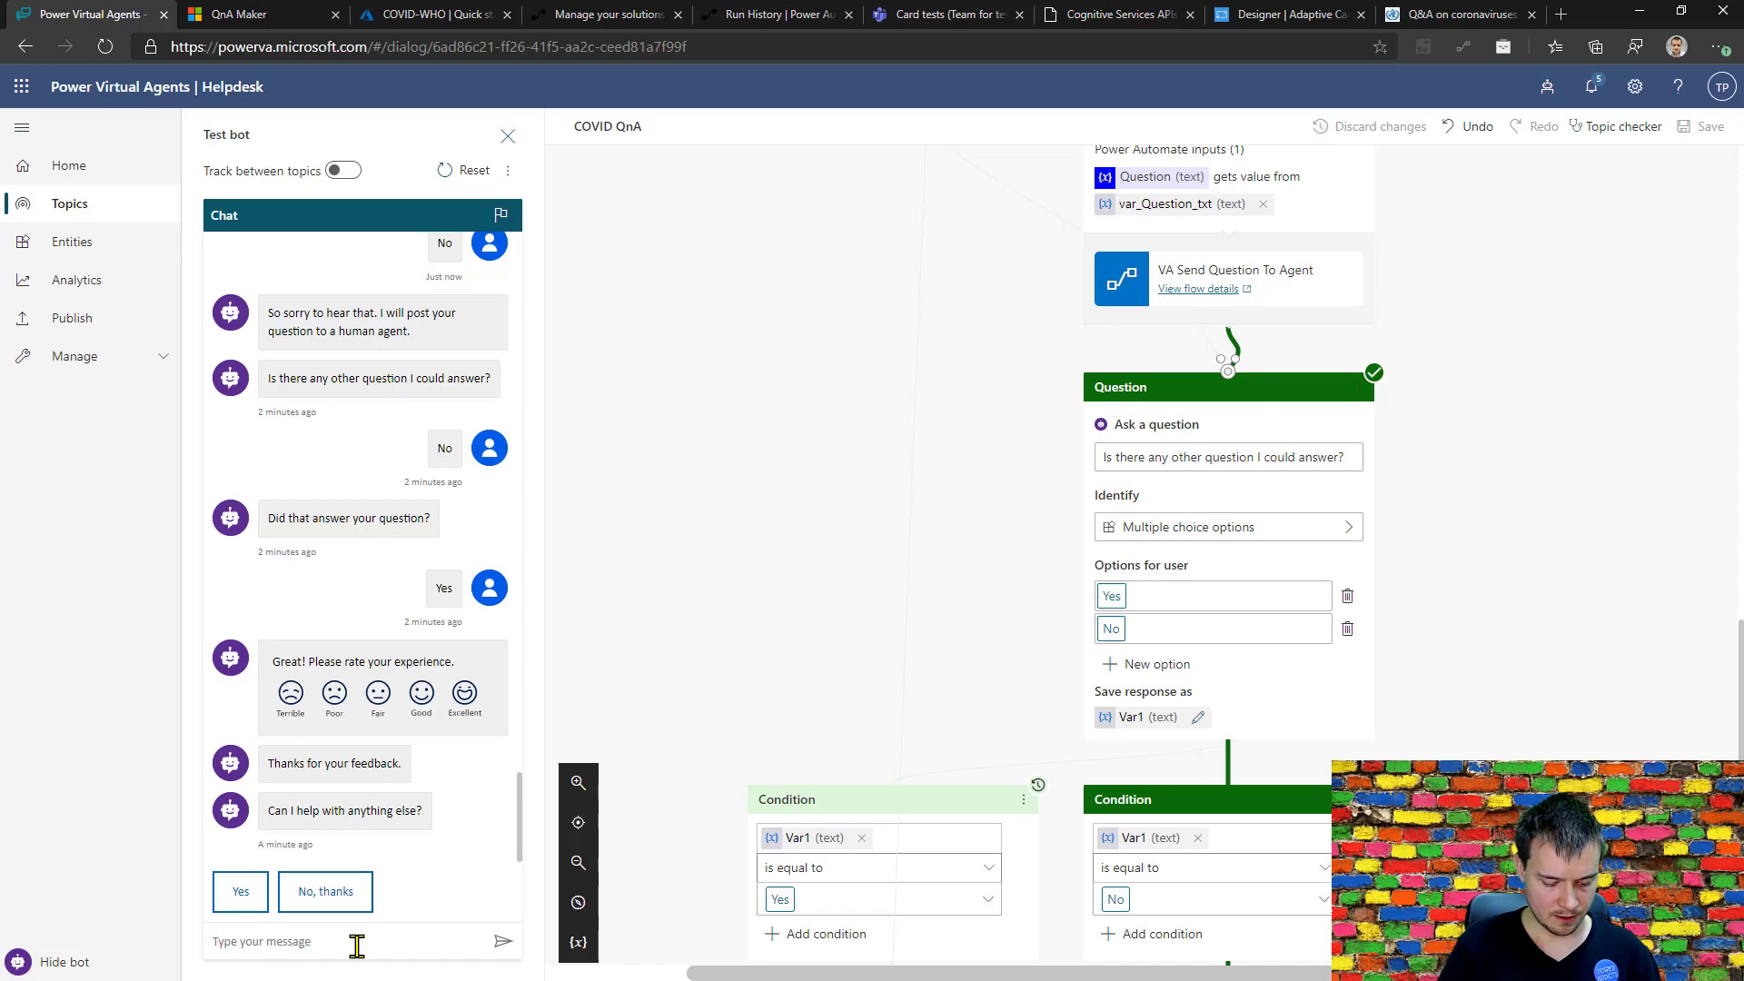
click(356, 945)
text(I'd lik)
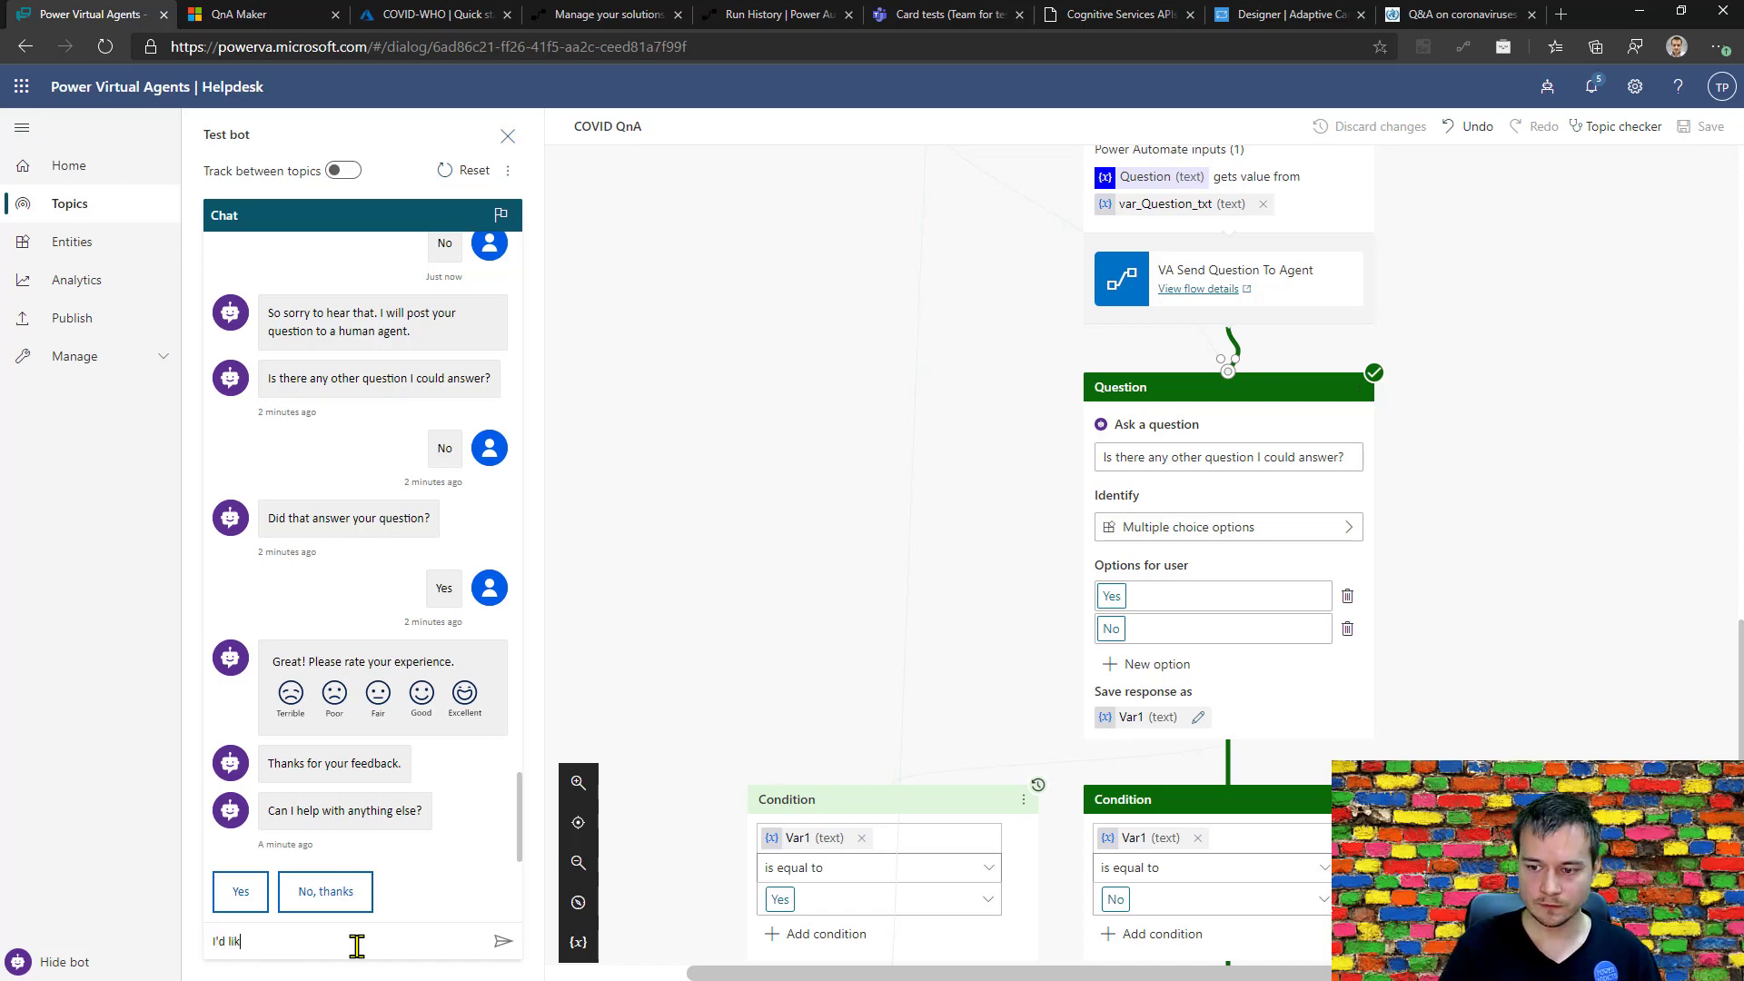
text(e to ask about COVID)
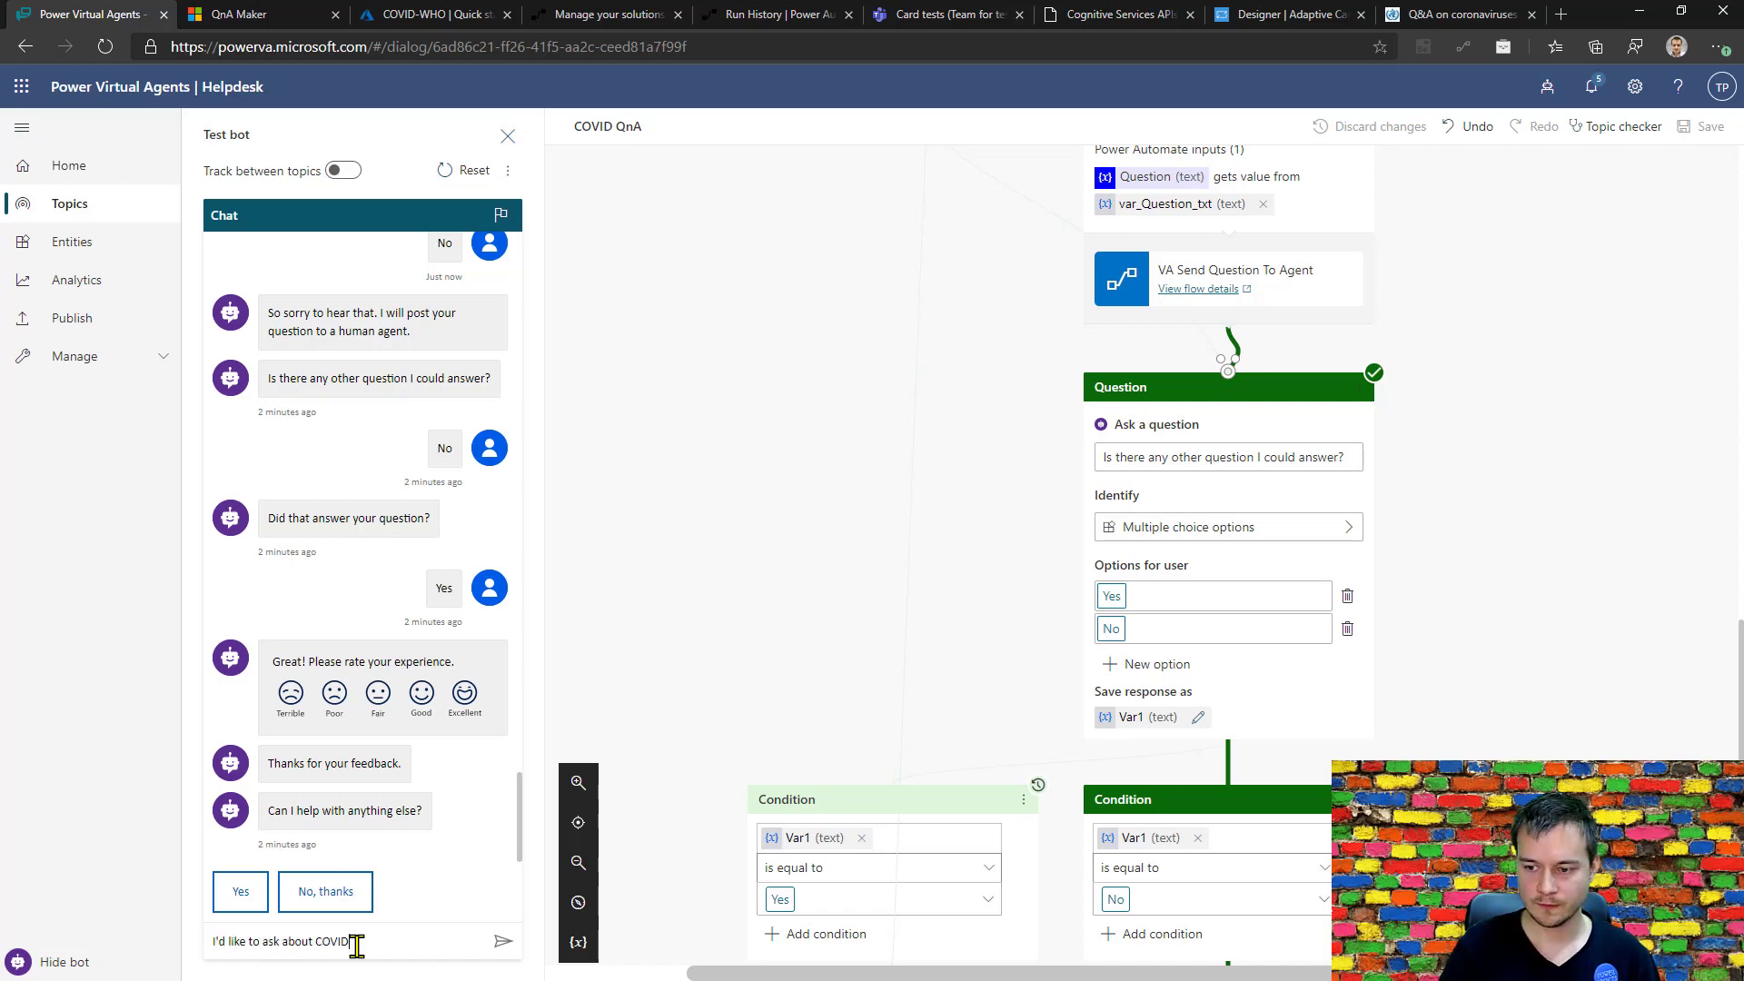
key(Return)
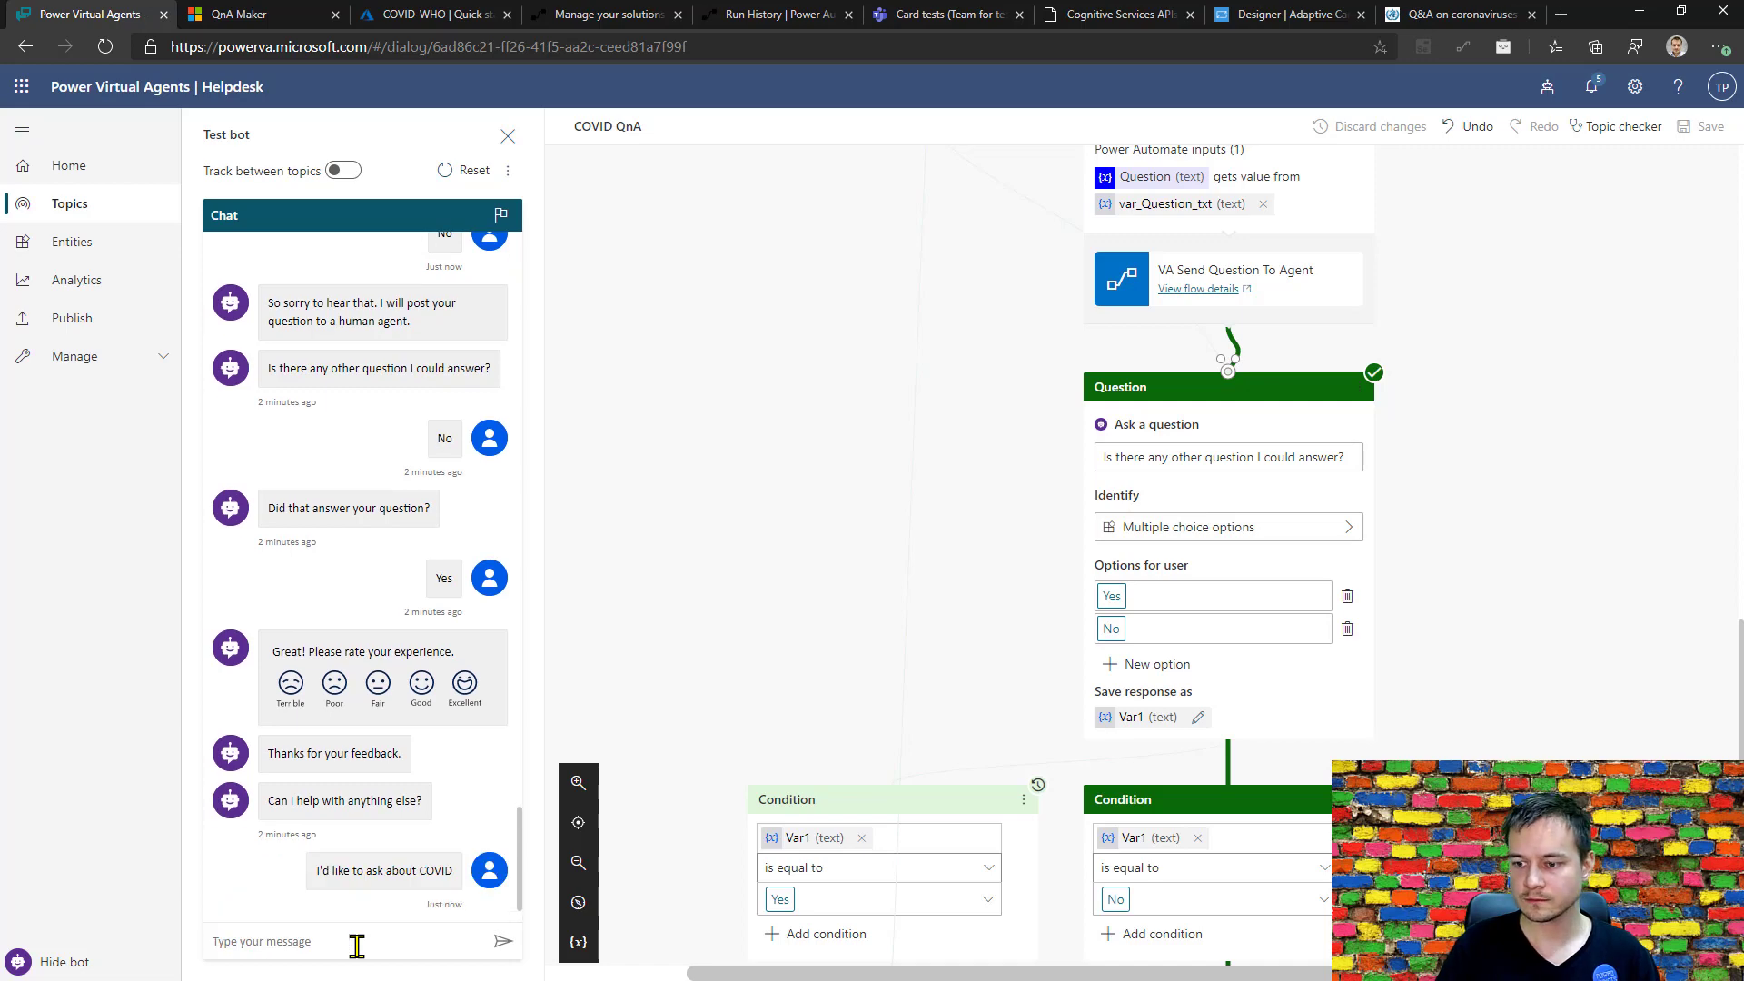
Answer "No, thanks" to the bot's offer of more help, and restart the topic with the message "I'd like to ask about COVID".
click(305, 899)
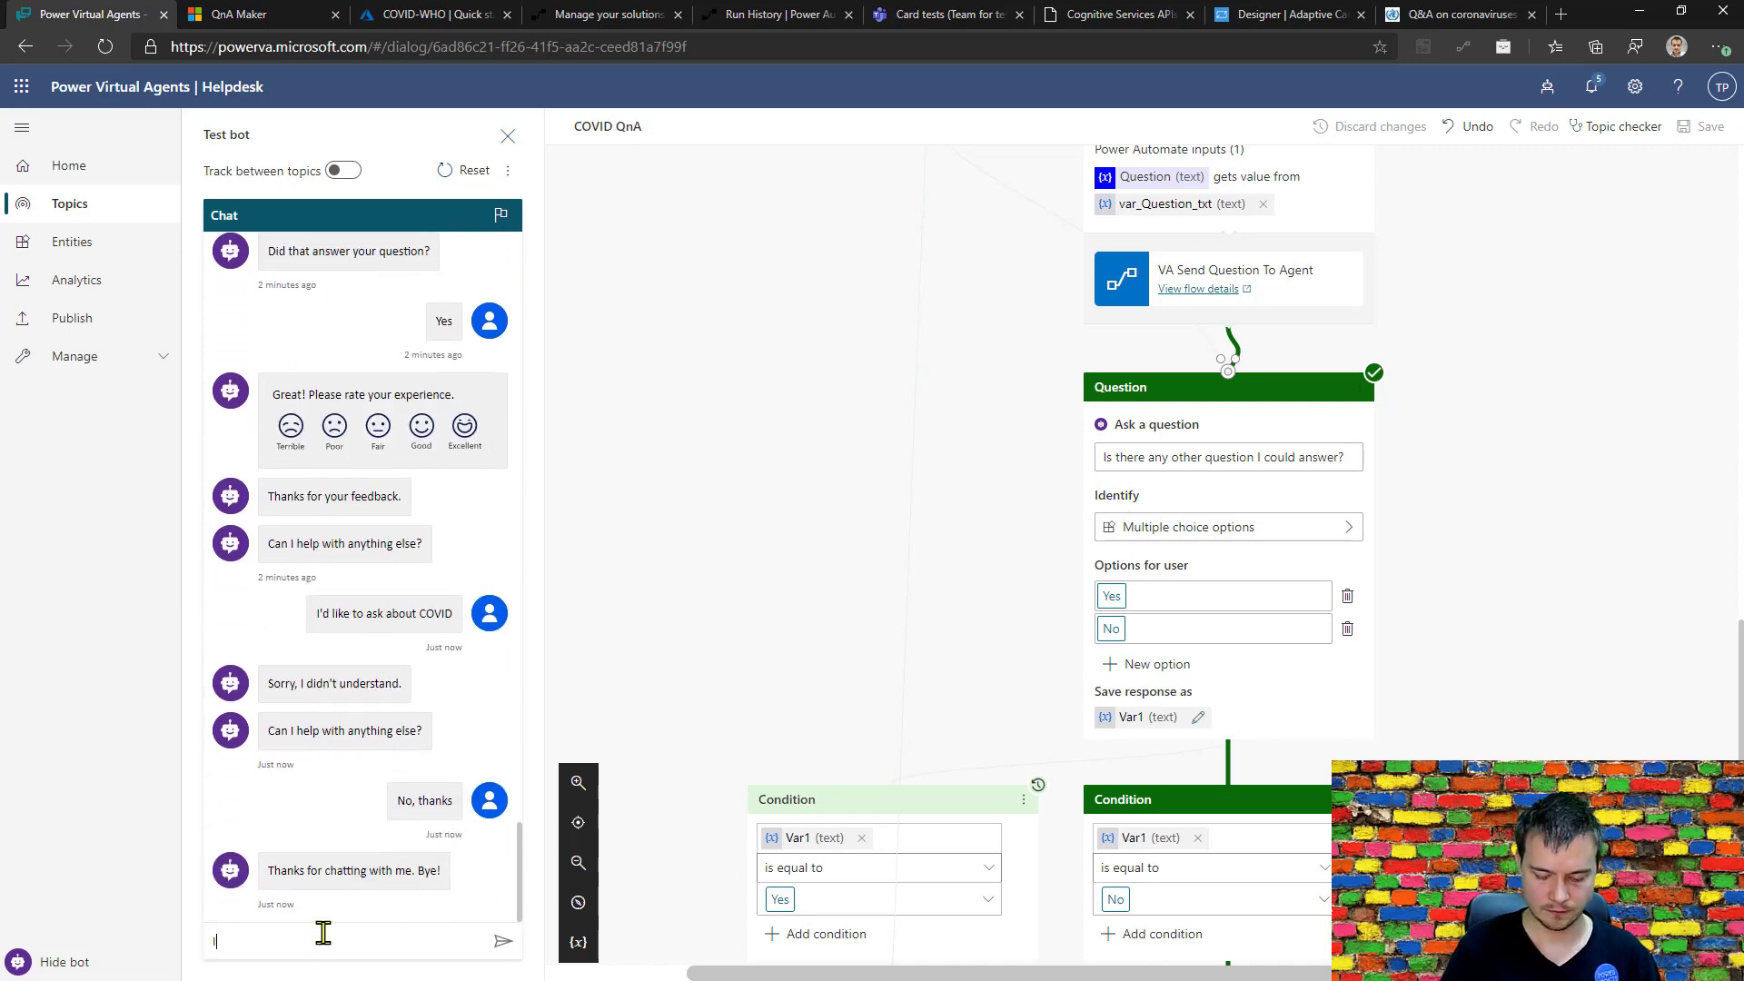
text(I'd like t)
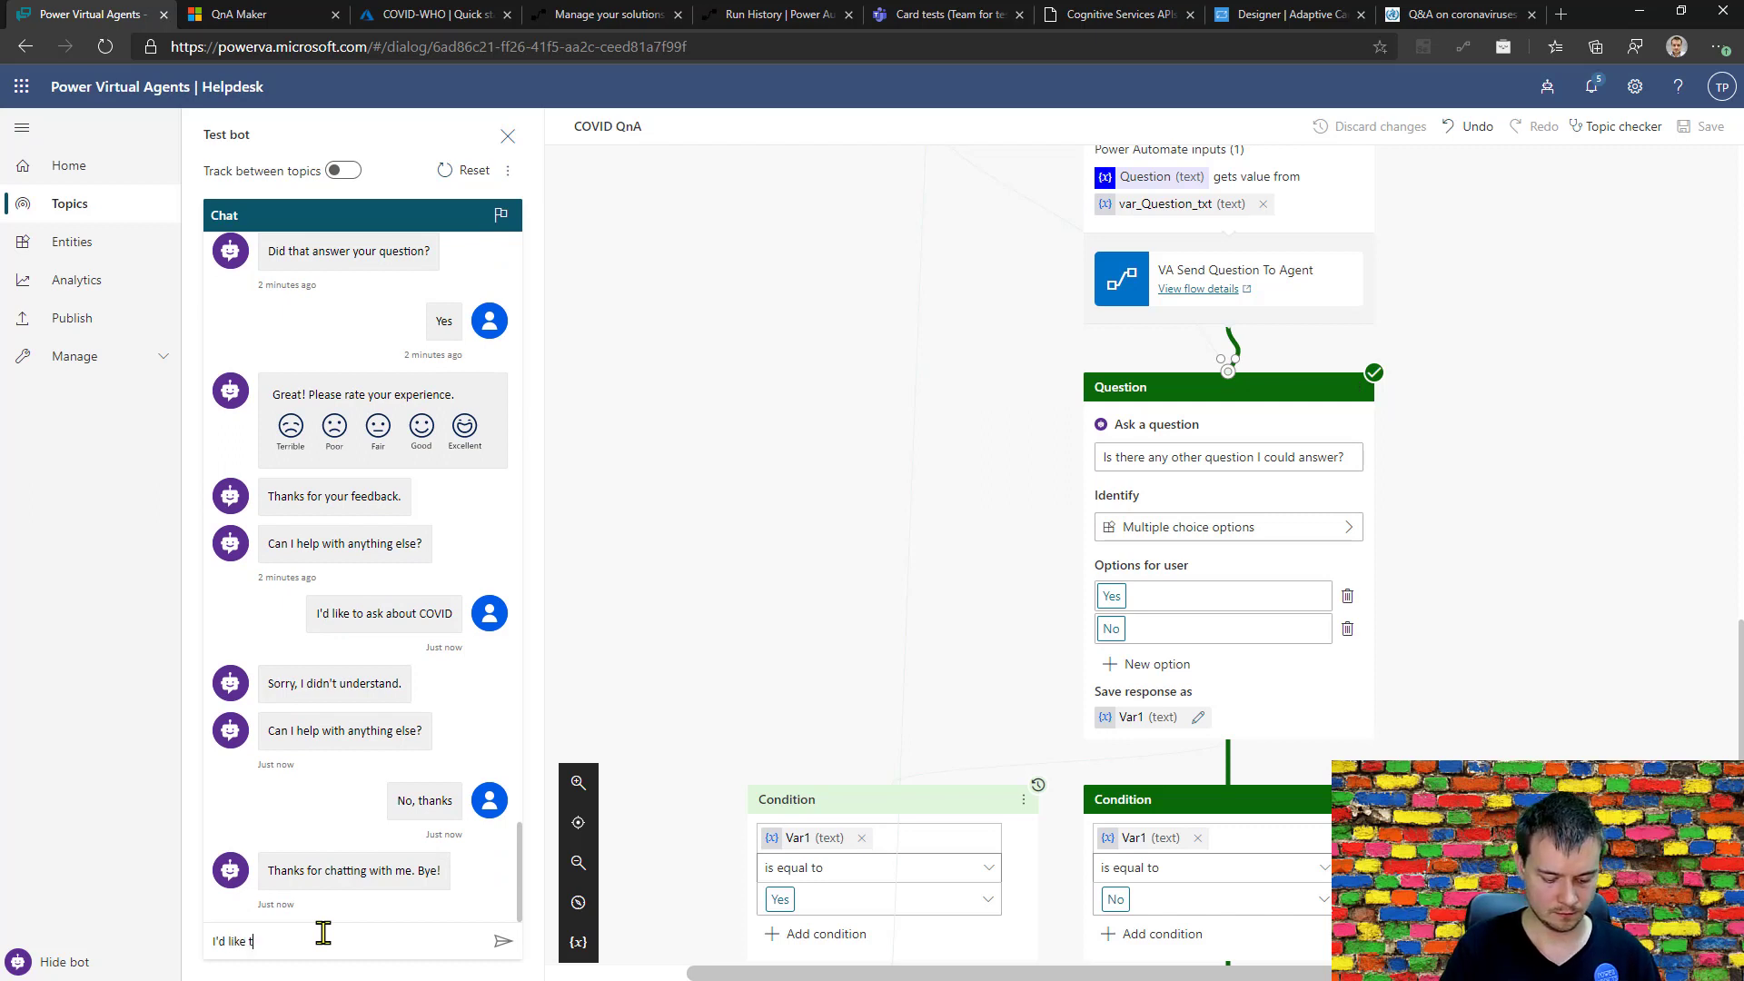
text(o ask about co)
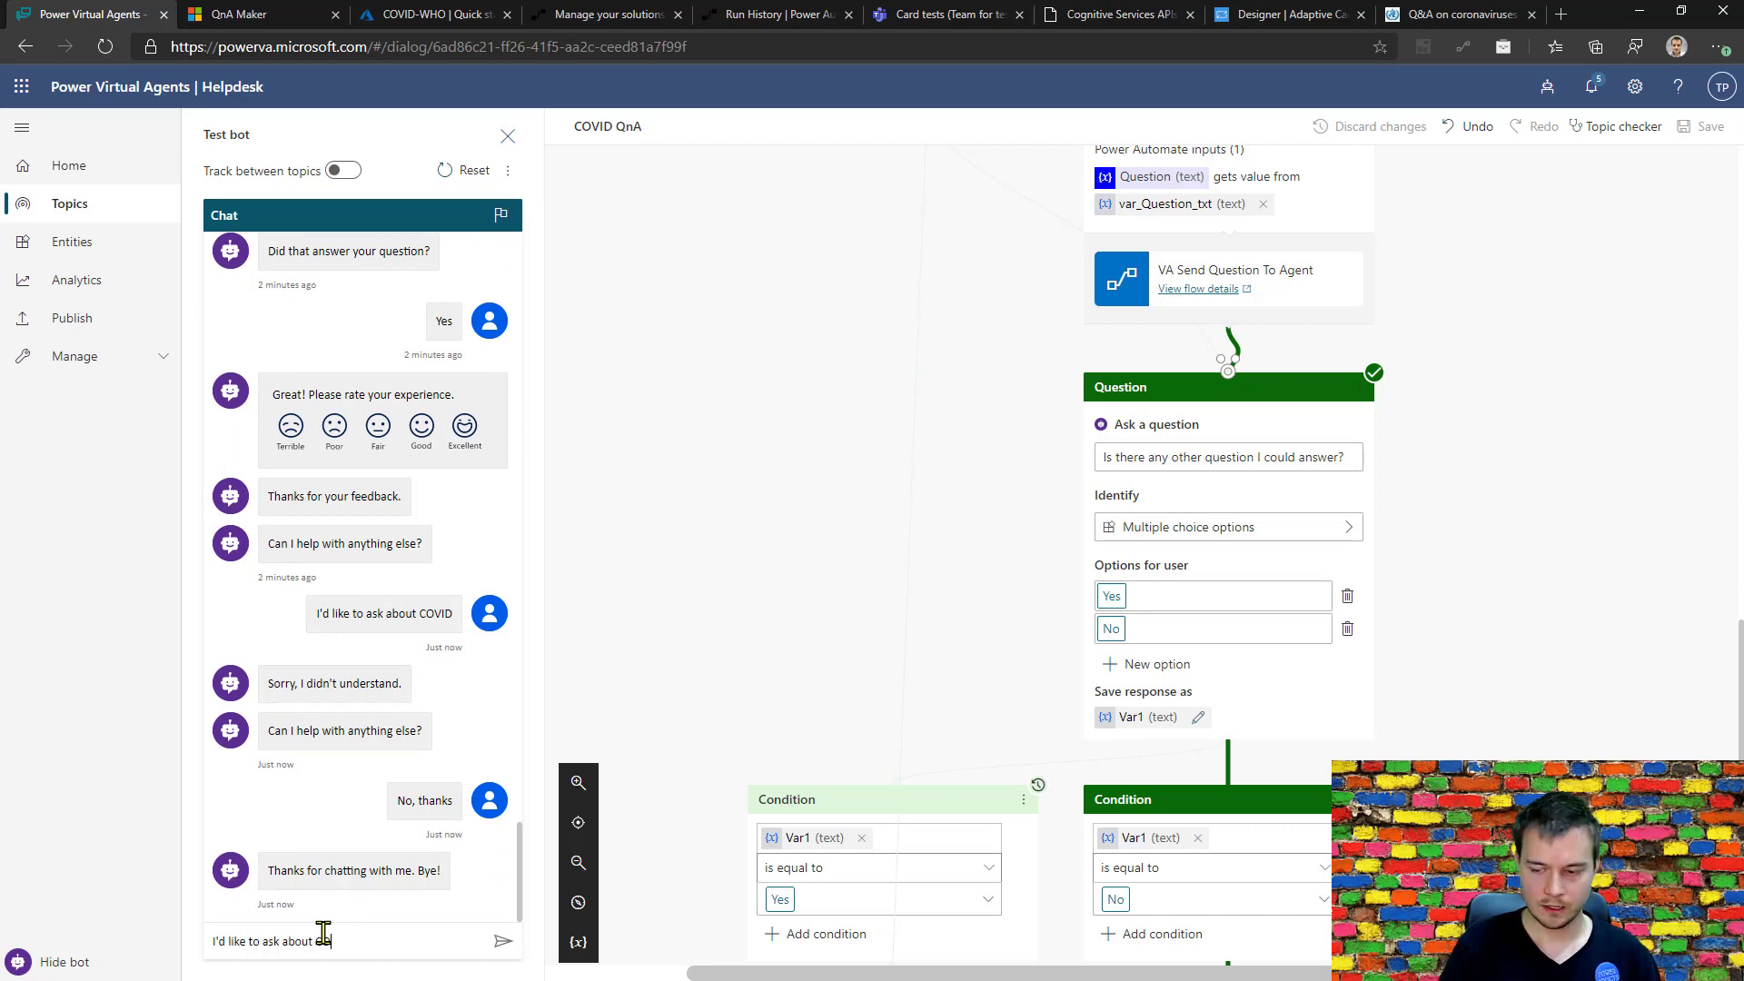
text(VID)
key(Return)
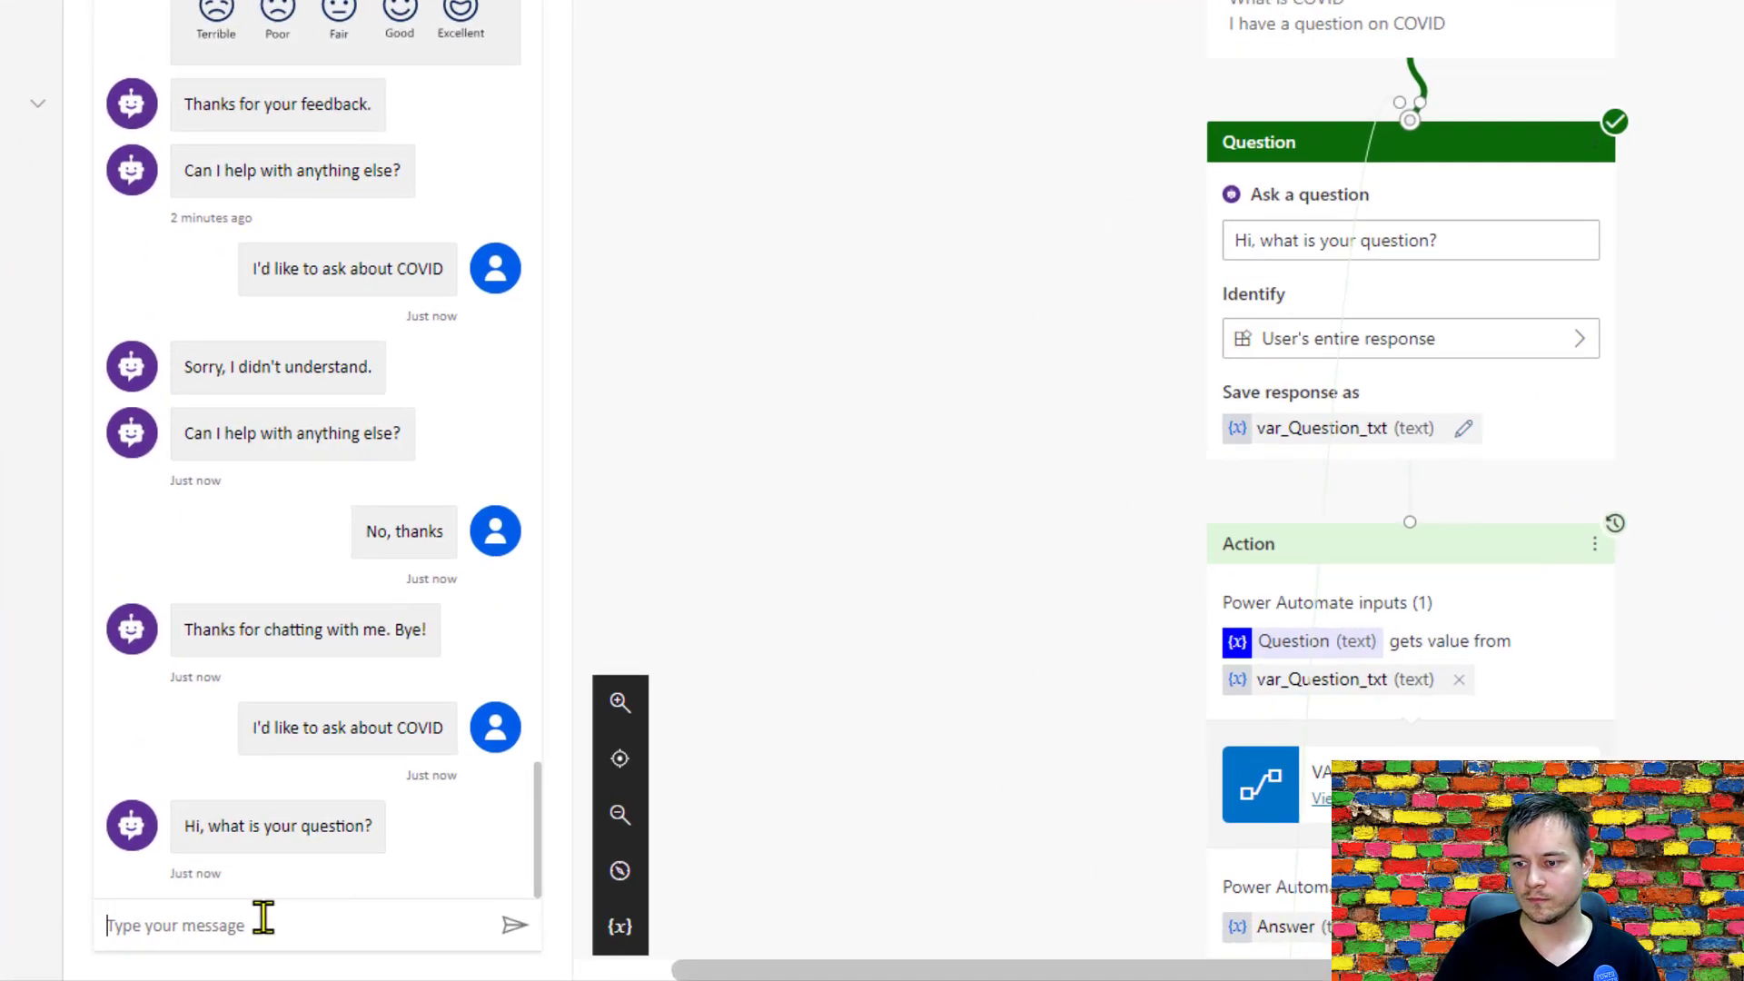
Ask the test bot "What kind of soap should I use to wash my hands?" and check its reply.
text(What kind of soap should I use to wash my hands?)
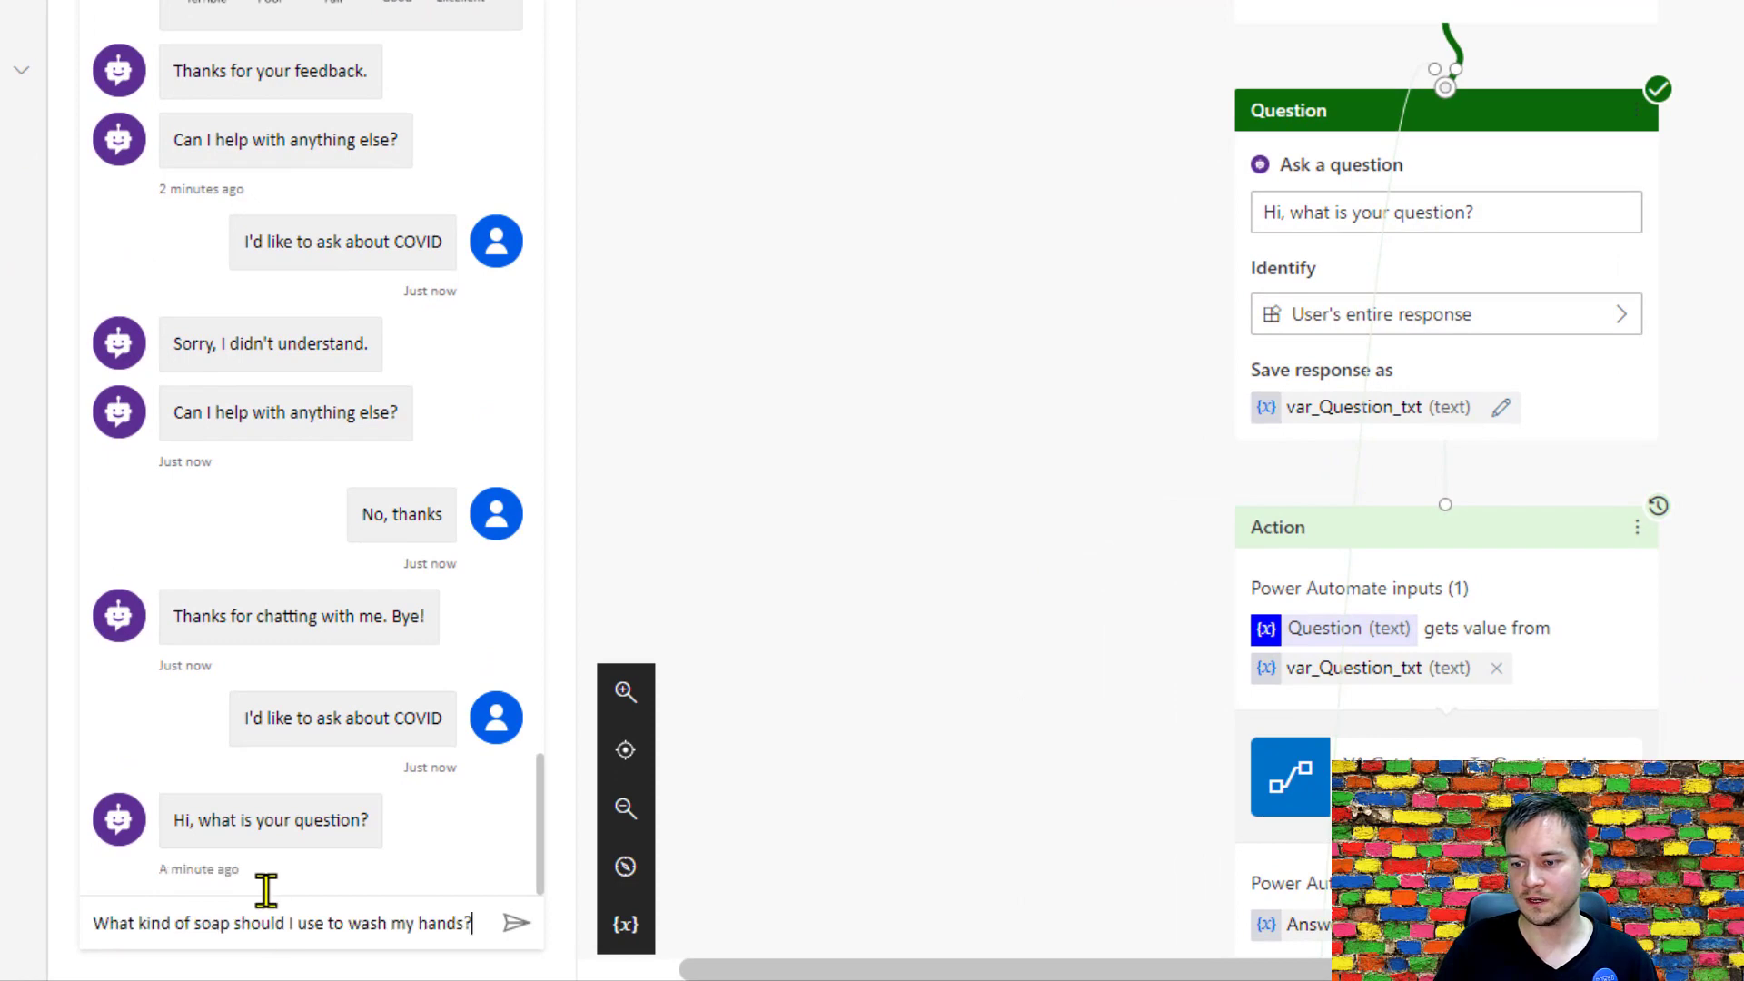
key(Return)
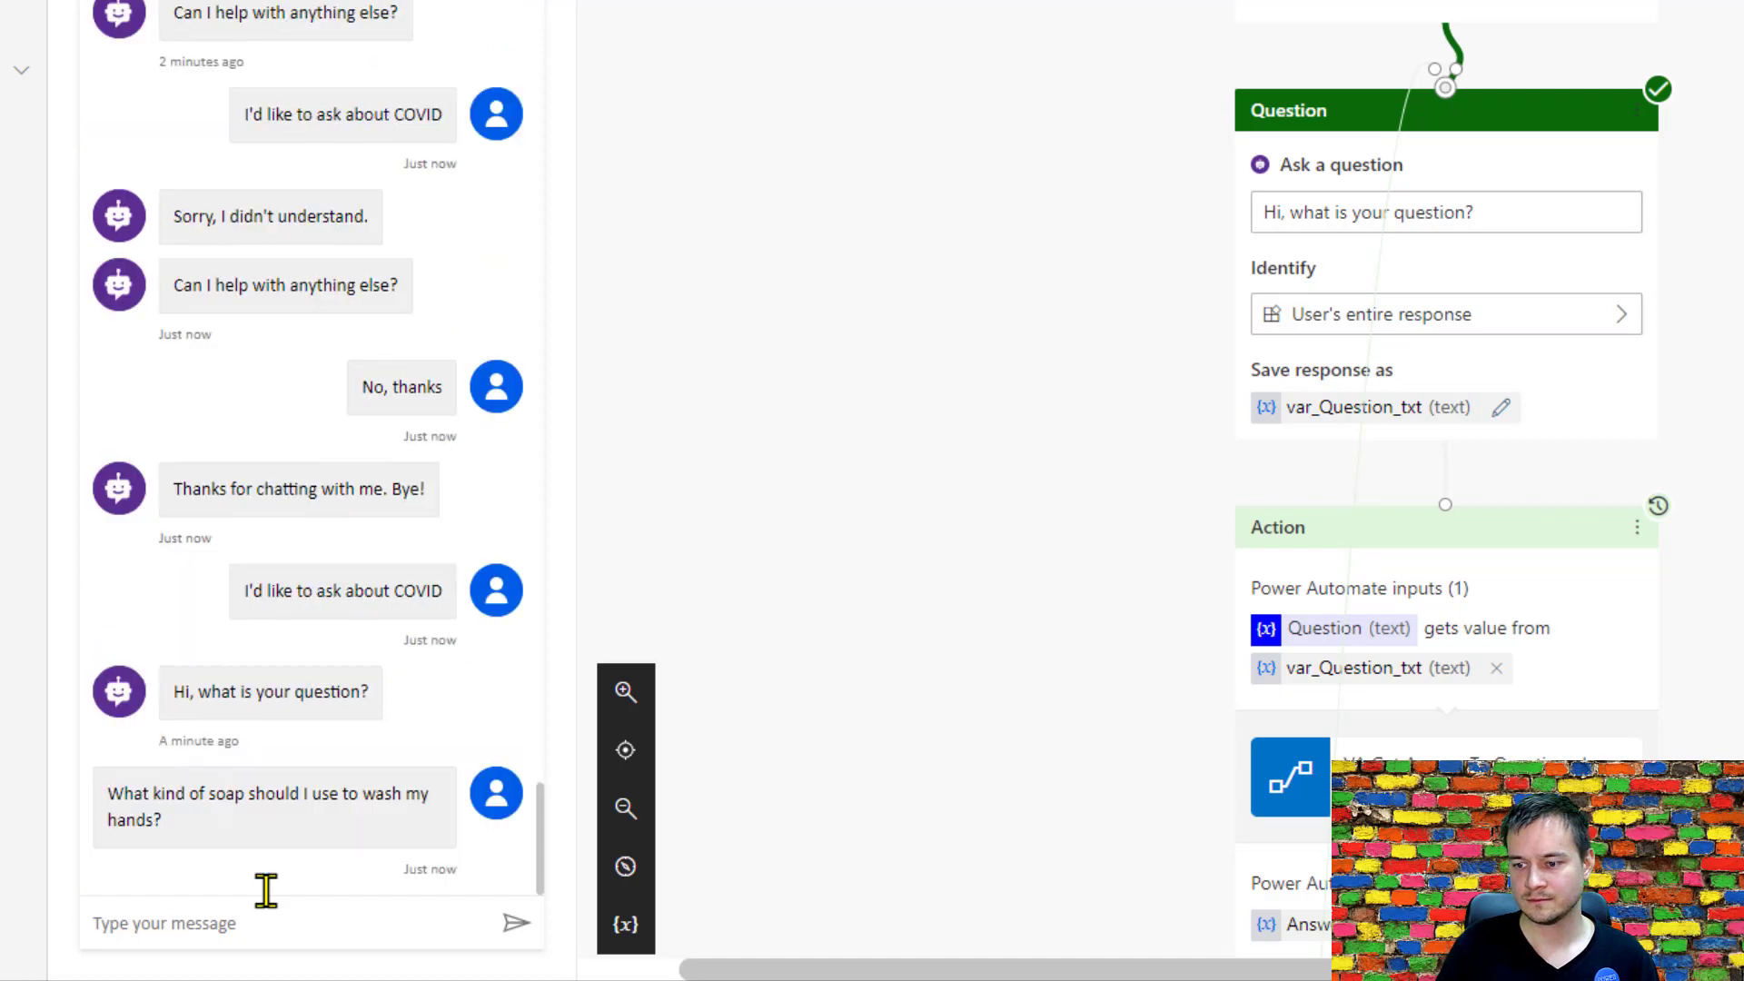
scroll(218, 705, down, 3)
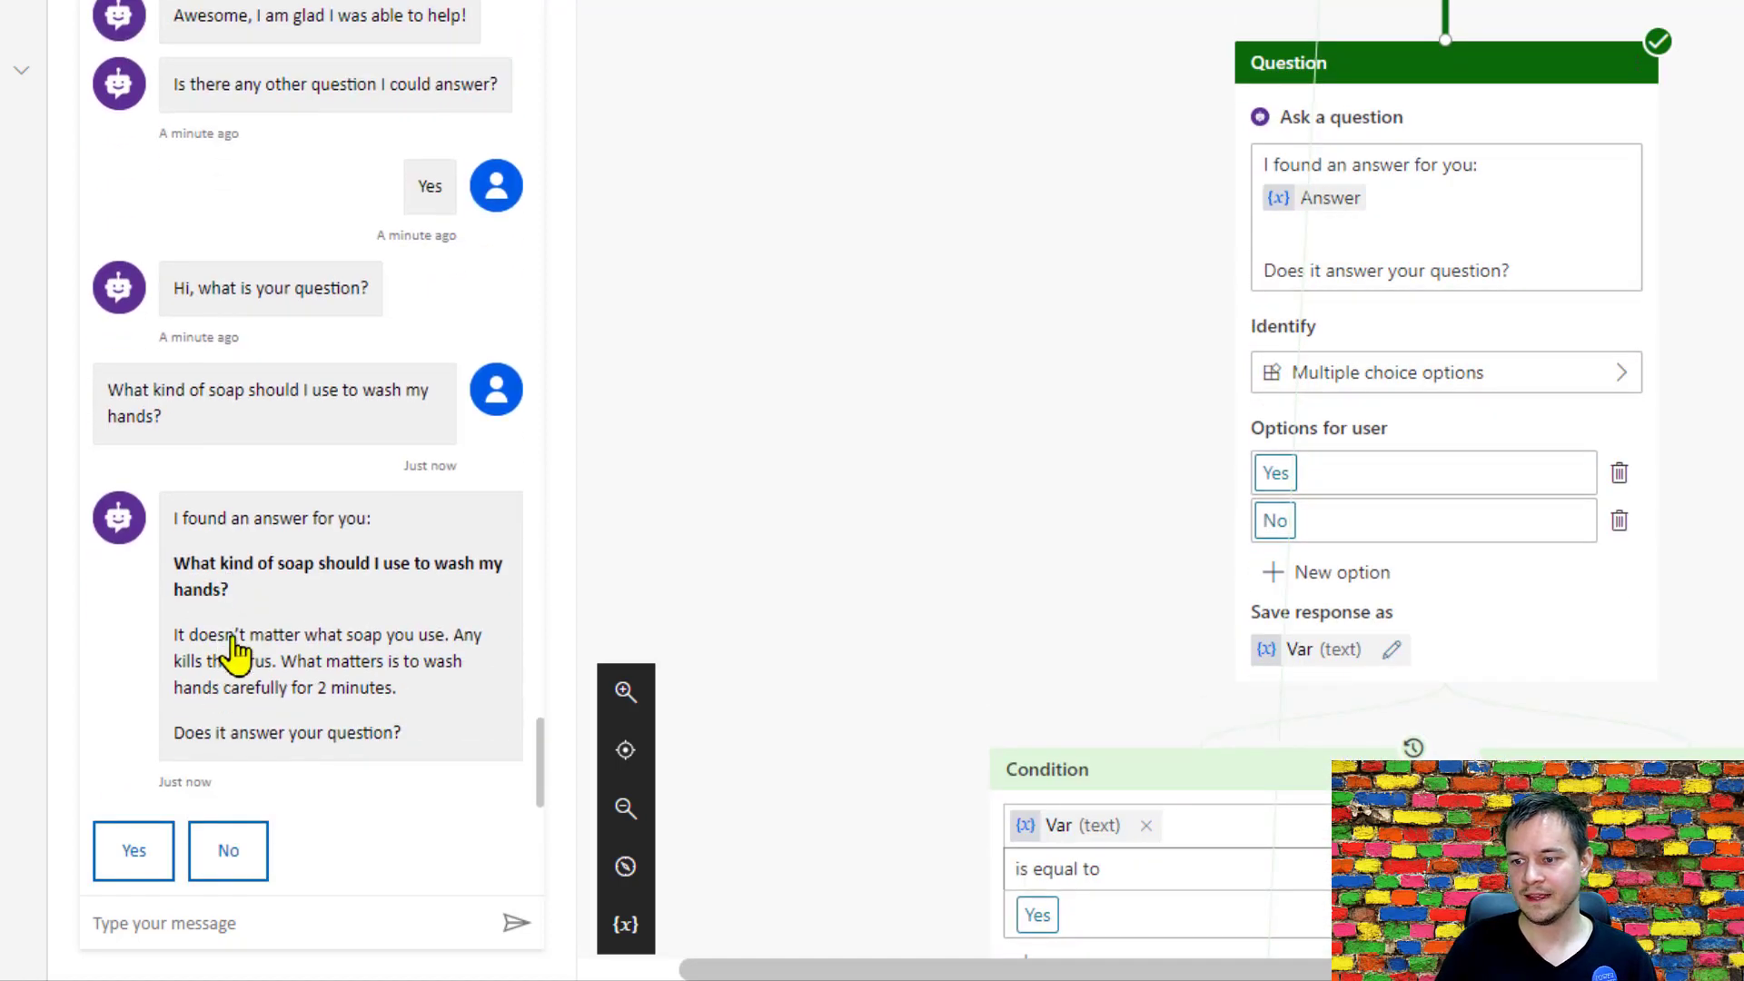